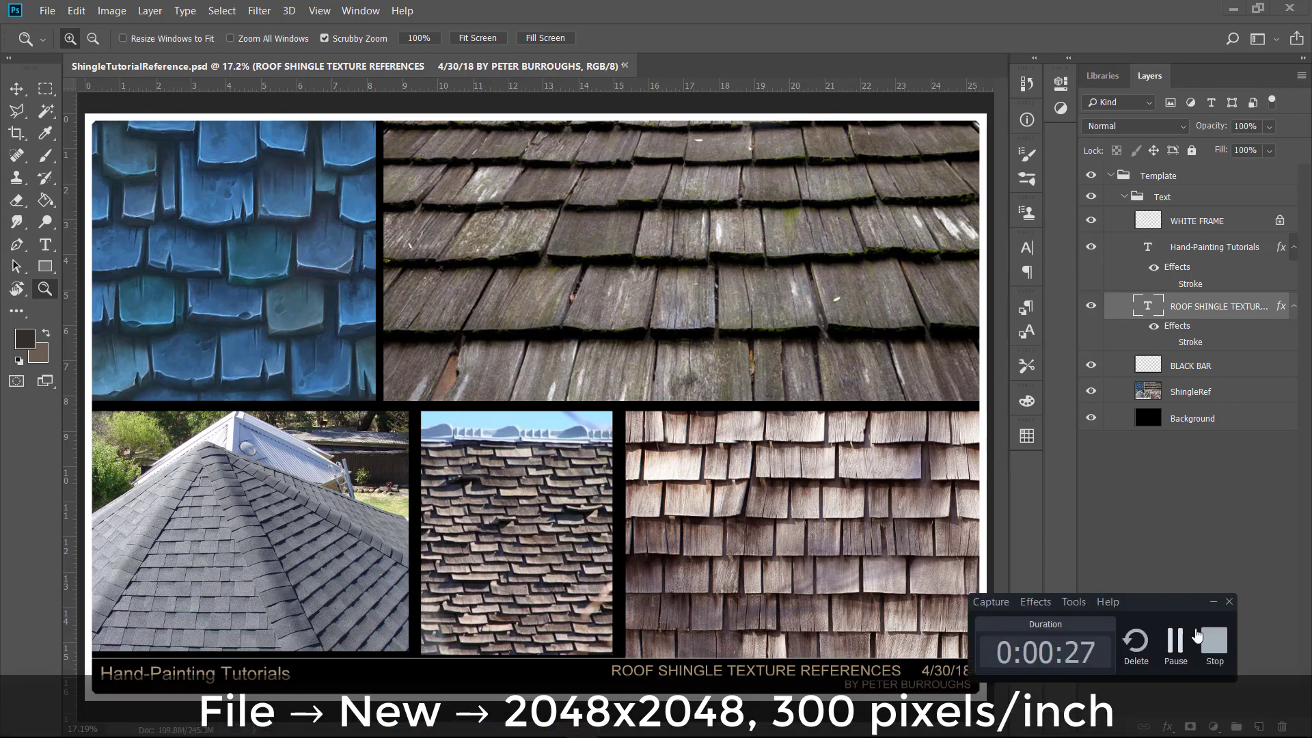
Step: Create a new 2048 by 2048 pixel document at 300 pixels/inch named RoofShingleTexture
{"action": "left_click", "coordinate": [52, 11]}
{"action": "left_click", "coordinate": [62, 27]}
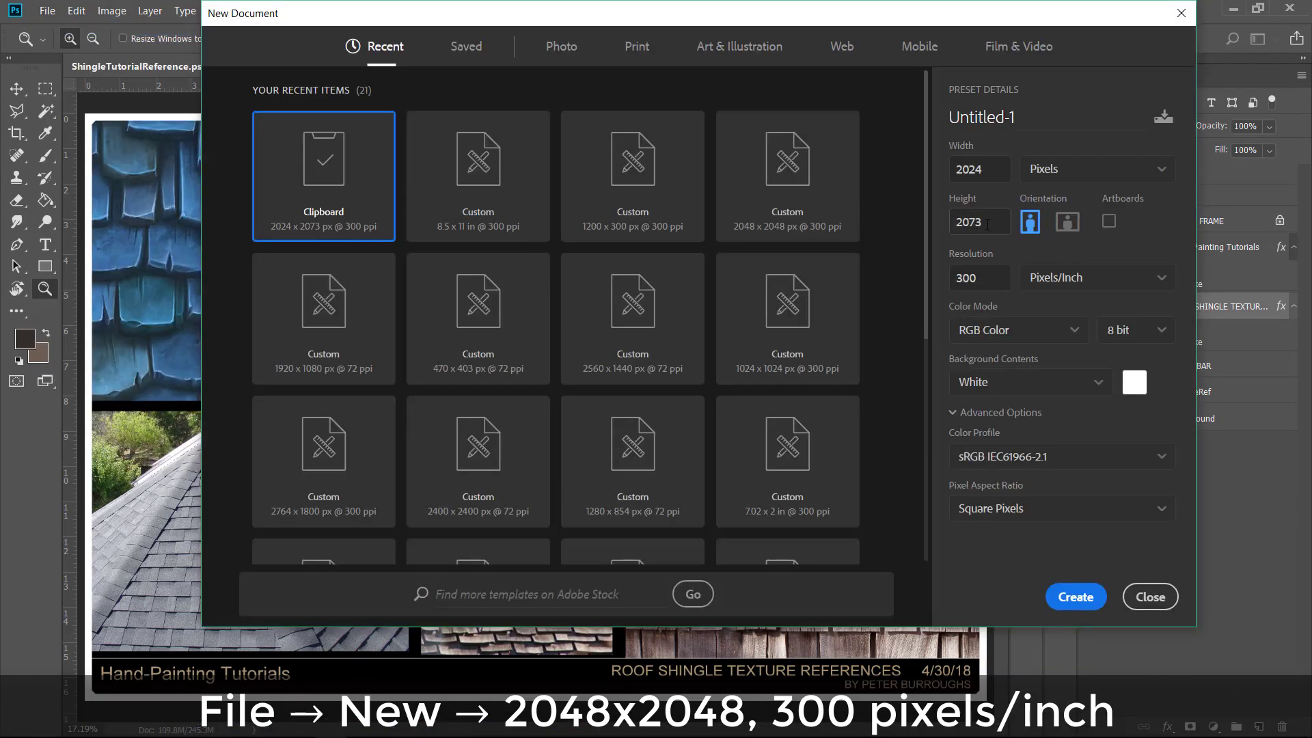
{"action": "type", "text": "2048"}
{"action": "key", "text": "shift+Tab"}
{"action": "type", "text": "2048"}
{"action": "key", "text": "shift+Tab"}
{"action": "type", "text": "RoofShingleTexture"}
{"action": "left_click", "coordinate": [1072, 607]}
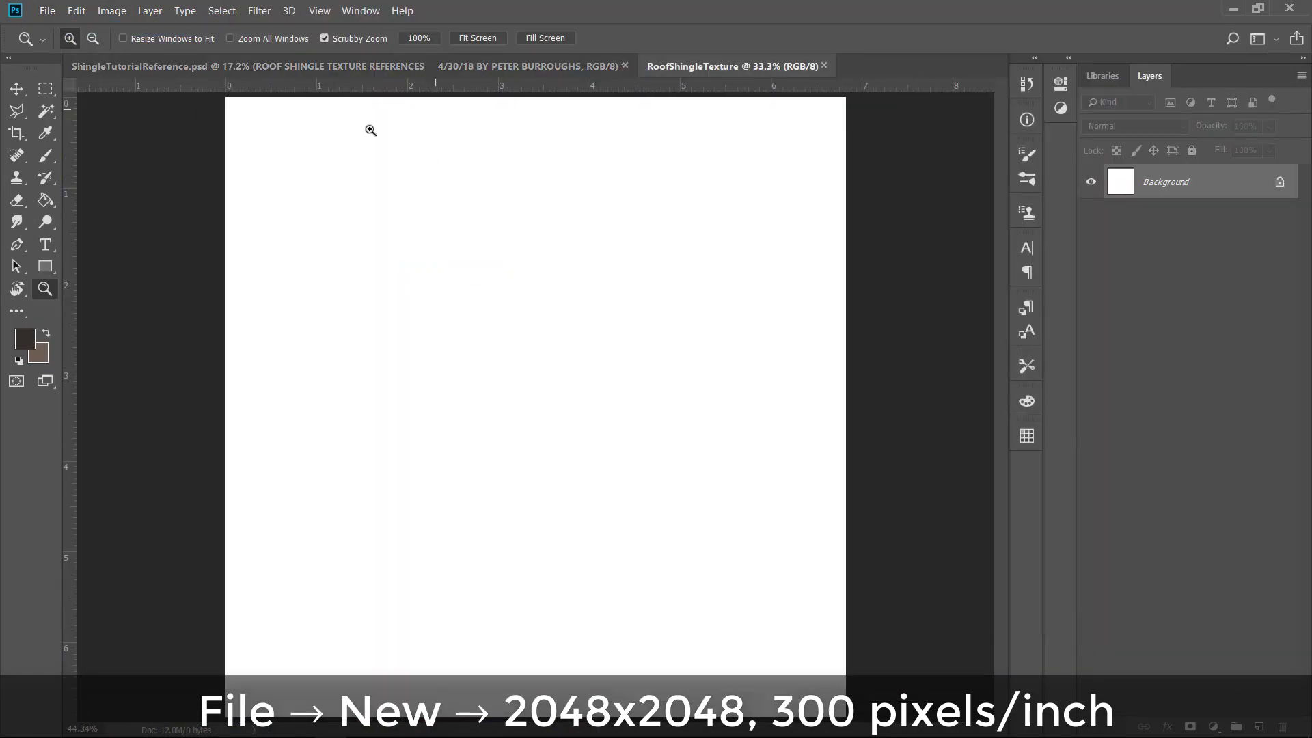
Step: Add a layer named RoofShingles and fill it with the mid blue sampled from the painted shingles in the reference document
{"action": "key", "text": "ctrl+shift+n"}
{"action": "type", "text": "RoofShingles"}
{"action": "key", "text": "Return"}
{"action": "left_click", "coordinate": [334, 65]}
{"action": "key", "text": "i"}
{"action": "left_click", "coordinate": [221, 206]}
{"action": "key", "text": "b"}
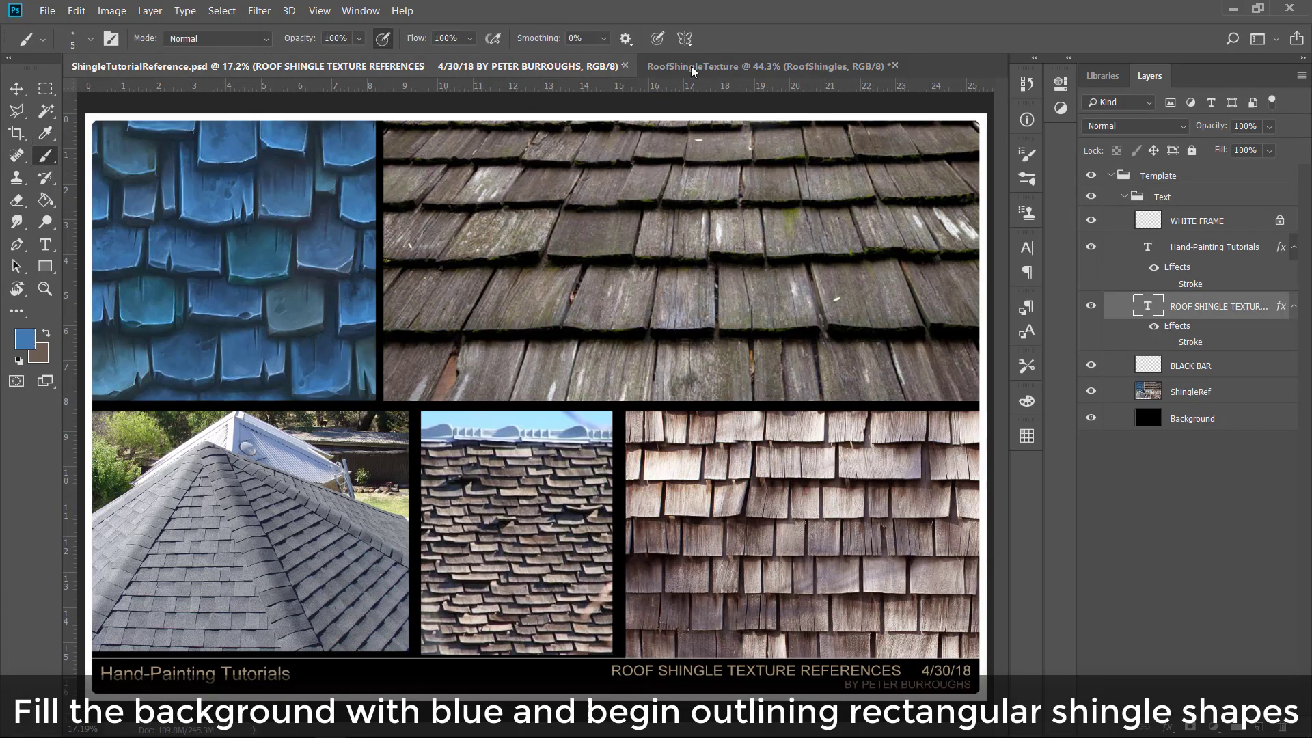
{"action": "left_click", "coordinate": [690, 66]}
{"action": "key", "text": "alt+BackSpace"}
Step: Choose a dark navy blue and brush four wavy horizontal lines across the canvas to mark the shingle rows
{"action": "left_click", "coordinate": [791, 398]}
{"action": "left_click", "coordinate": [1032, 236]}
{"action": "key", "text": "b"}
{"action": "mouse_move", "coordinate": [236, 249]}
{"action": "left_mouse_down"}
{"action": "mouse_move", "coordinate": [638, 293]}
{"action": "mouse_move", "coordinate": [845, 235]}
{"action": "left_mouse_up"}
{"action": "key", "text": "ctrl+z"}
{"action": "left_click_drag", "start_coordinate": [226, 400], "coordinate": [846, 386]}
{"action": "left_click_drag", "start_coordinate": [226, 515], "coordinate": [846, 548]}
{"action": "left_click_drag", "start_coordinate": [225, 649], "coordinate": [845, 668]}
Step: Outline the uneven rectangular shingles of the top row with dark brush strokes
{"action": "left_click_drag", "start_coordinate": [228, 101], "coordinate": [355, 218]}
{"action": "left_click_drag", "start_coordinate": [362, 102], "coordinate": [358, 233]}
{"action": "left_click_drag", "start_coordinate": [369, 231], "coordinate": [457, 253]}
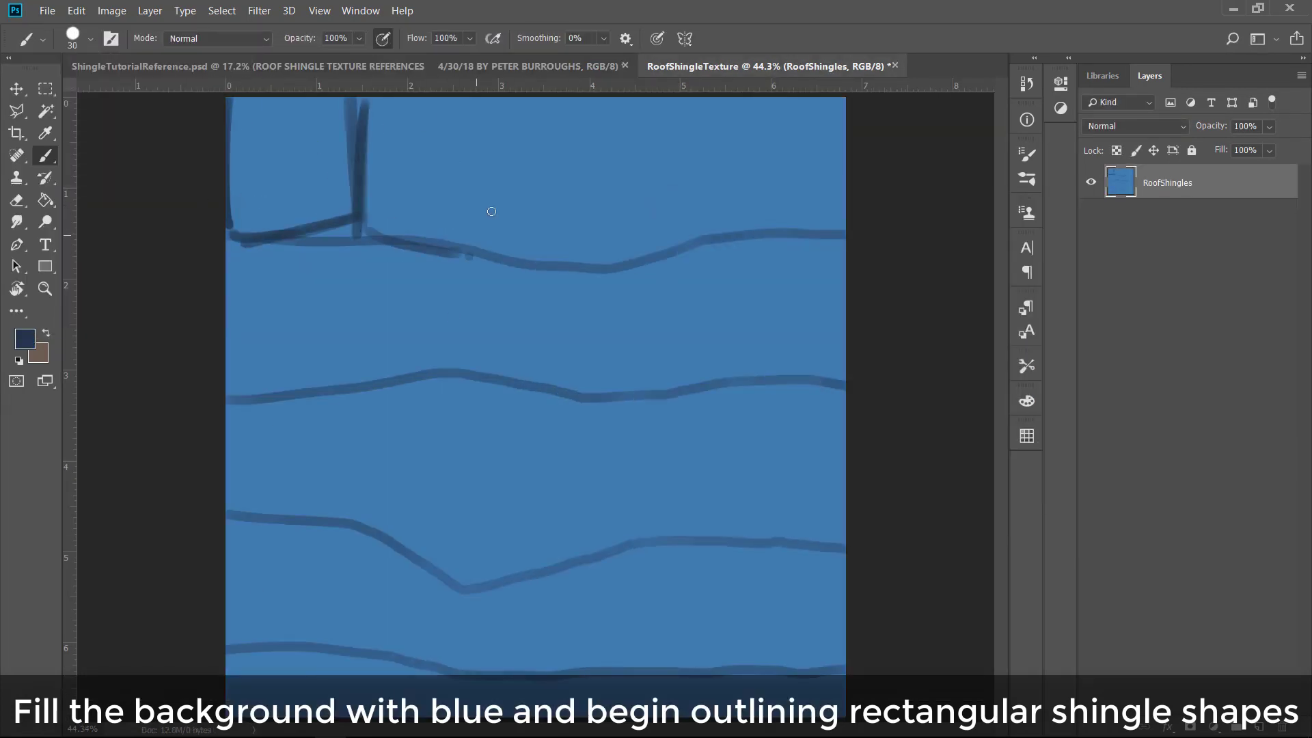
{"action": "left_click_drag", "start_coordinate": [500, 102], "coordinate": [476, 263]}
{"action": "left_click_drag", "start_coordinate": [498, 252], "coordinate": [584, 269]}
{"action": "mouse_move", "coordinate": [601, 101]}
{"action": "left_mouse_down"}
{"action": "mouse_move", "coordinate": [638, 253]}
{"action": "mouse_move", "coordinate": [662, 242]}
{"action": "left_mouse_up"}
{"action": "mouse_move", "coordinate": [757, 102]}
{"action": "left_mouse_down"}
{"action": "mouse_move", "coordinate": [737, 236]}
{"action": "mouse_move", "coordinate": [842, 243]}
{"action": "left_mouse_up"}
Step: Outline the shingles of the second row, staggering their side edges against the row above
{"action": "left_click_drag", "start_coordinate": [287, 242], "coordinate": [467, 352]}
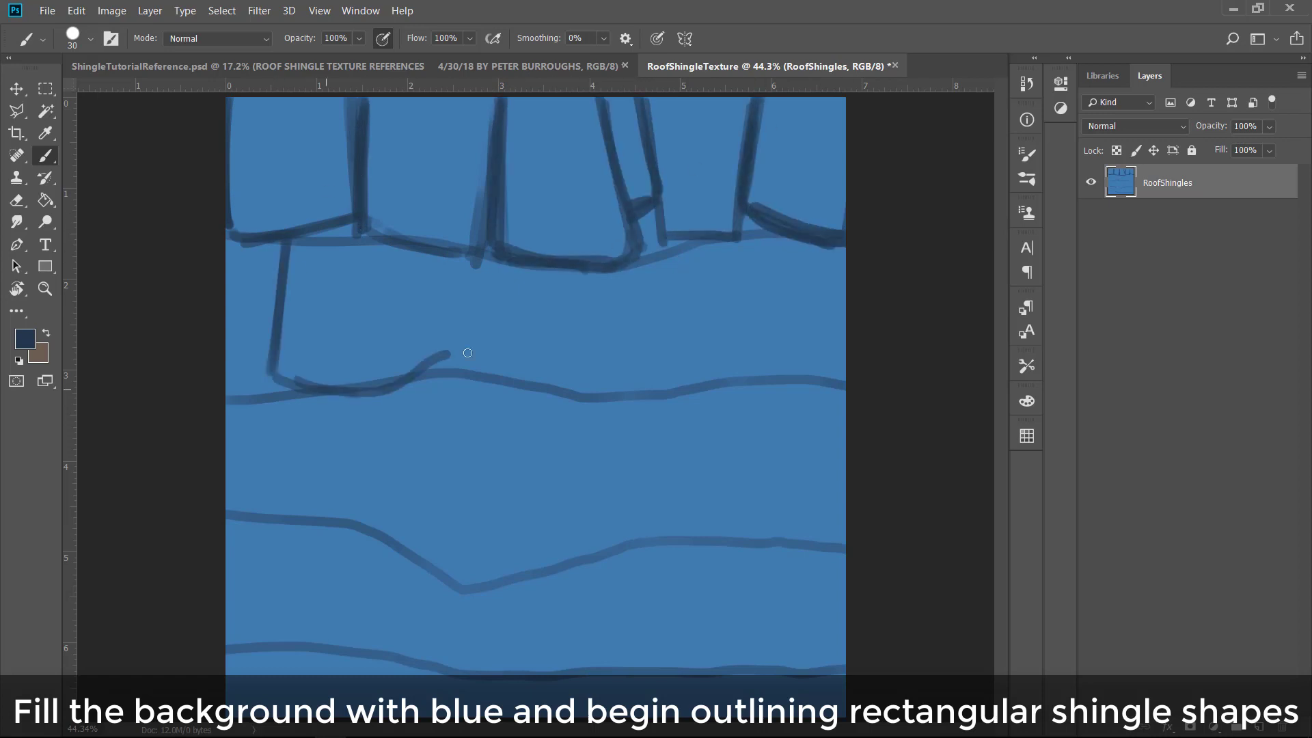
{"action": "left_click_drag", "start_coordinate": [423, 250], "coordinate": [451, 351]}
{"action": "left_click_drag", "start_coordinate": [550, 275], "coordinate": [552, 379]}
{"action": "left_click_drag", "start_coordinate": [448, 372], "coordinate": [561, 397]}
{"action": "left_click_drag", "start_coordinate": [567, 272], "coordinate": [593, 400]}
{"action": "left_click_drag", "start_coordinate": [632, 270], "coordinate": [688, 386]}
{"action": "left_click_drag", "start_coordinate": [593, 395], "coordinate": [676, 389]}
{"action": "mouse_move", "coordinate": [649, 219]}
{"action": "left_mouse_down"}
{"action": "mouse_move", "coordinate": [680, 376]}
{"action": "mouse_move", "coordinate": [758, 377]}
{"action": "left_mouse_up"}
{"action": "left_click_drag", "start_coordinate": [778, 239], "coordinate": [760, 376]}
{"action": "left_click_drag", "start_coordinate": [778, 376], "coordinate": [844, 384]}
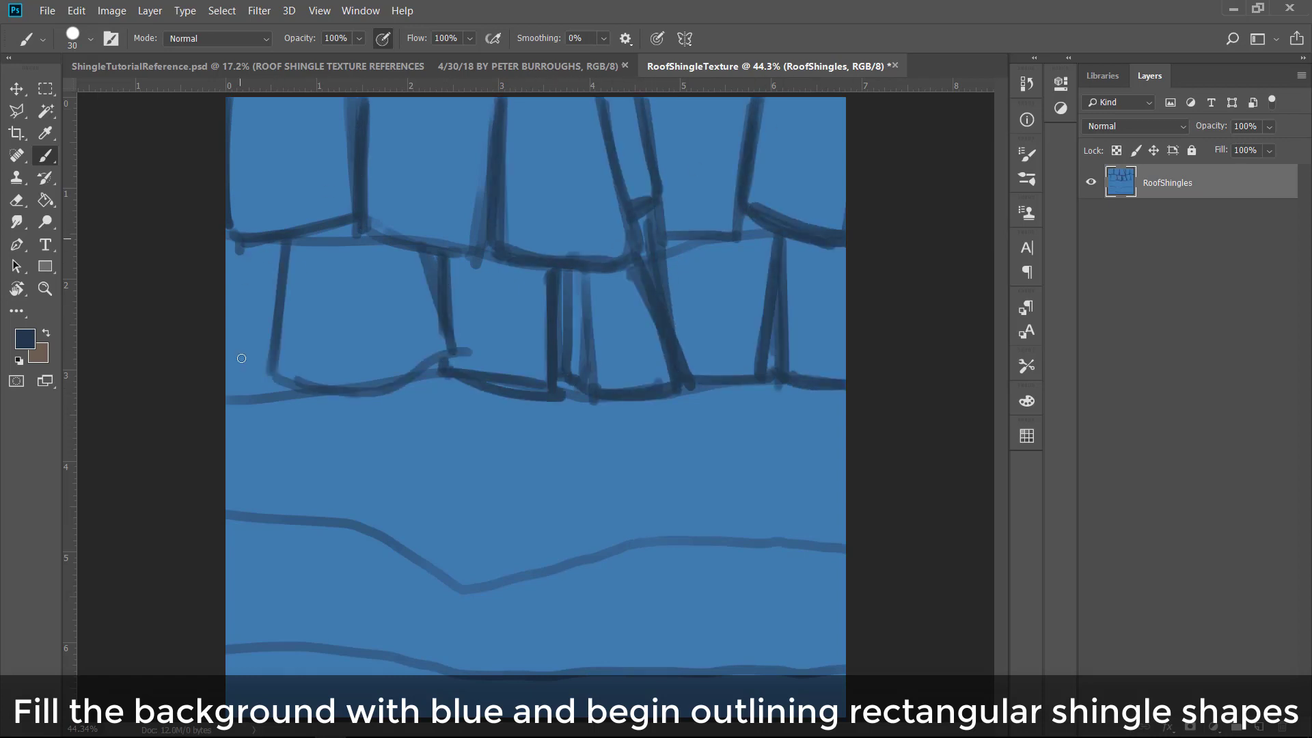
Step: Outline the third-row shingles with dark side edges and sagging lower edges
{"action": "left_click_drag", "start_coordinate": [238, 238], "coordinate": [239, 505]}
{"action": "mouse_move", "coordinate": [352, 389]}
{"action": "left_mouse_down"}
{"action": "mouse_move", "coordinate": [342, 526]}
{"action": "mouse_move", "coordinate": [474, 585]}
{"action": "left_mouse_up"}
{"action": "mouse_move", "coordinate": [509, 400]}
{"action": "left_mouse_down"}
{"action": "mouse_move", "coordinate": [536, 566]}
{"action": "mouse_move", "coordinate": [621, 540]}
{"action": "left_mouse_up"}
{"action": "mouse_move", "coordinate": [605, 406]}
{"action": "left_mouse_down"}
{"action": "mouse_move", "coordinate": [632, 536]}
{"action": "mouse_move", "coordinate": [745, 516]}
{"action": "left_mouse_up"}
{"action": "mouse_move", "coordinate": [752, 386]}
{"action": "left_mouse_down"}
{"action": "mouse_move", "coordinate": [807, 518]}
{"action": "mouse_move", "coordinate": [835, 541]}
{"action": "left_mouse_up"}
{"action": "left_click_drag", "start_coordinate": [836, 391], "coordinate": [834, 550]}
Step: Outline the bottom-row shingles and thicken a dark gap in the third row
{"action": "left_click_drag", "start_coordinate": [603, 554], "coordinate": [599, 666]}
{"action": "left_click_drag", "start_coordinate": [697, 586], "coordinate": [707, 680]}
{"action": "left_click_drag", "start_coordinate": [826, 549], "coordinate": [835, 676]}
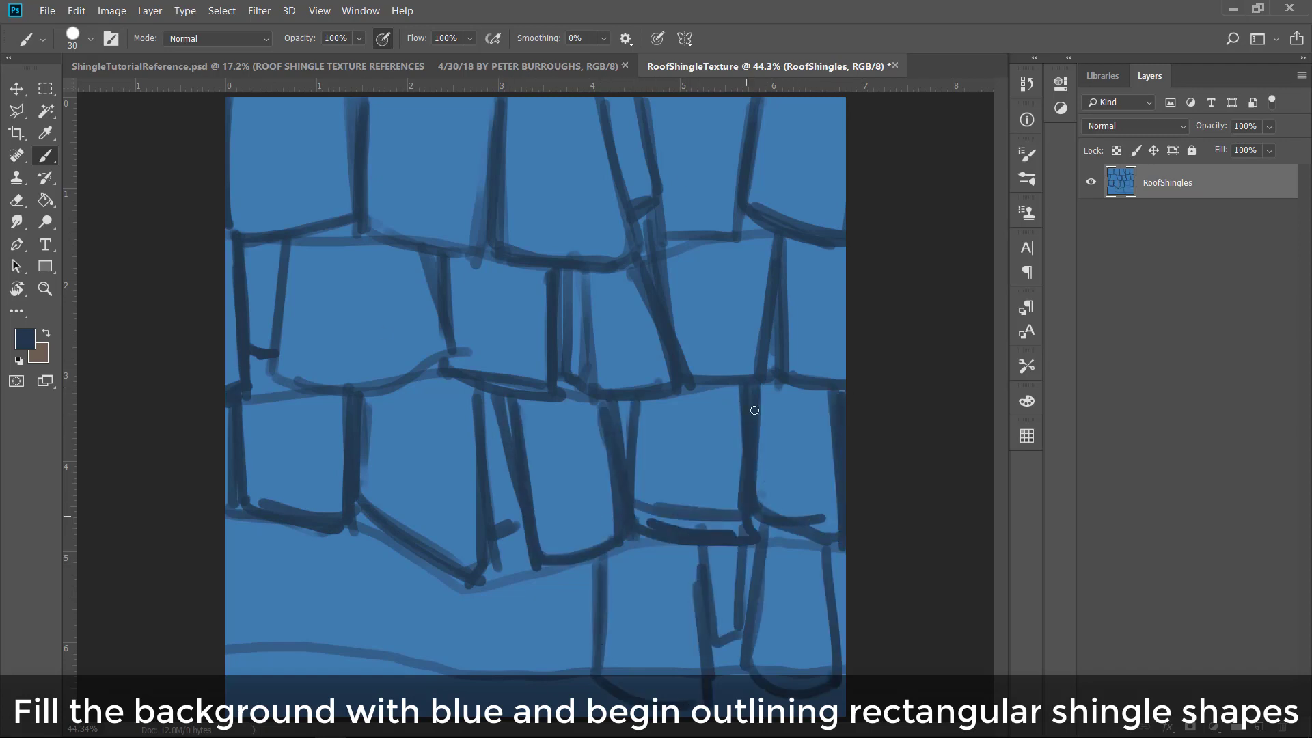
{"action": "left_click_drag", "start_coordinate": [752, 410], "coordinate": [757, 536]}
{"action": "left_click_drag", "start_coordinate": [472, 581], "coordinate": [459, 676]}
{"action": "left_click_drag", "start_coordinate": [332, 536], "coordinate": [365, 667]}
{"action": "left_click_drag", "start_coordinate": [294, 646], "coordinate": [233, 690]}
Step: Apply the Offset filter to the shingle layer with 1024 pixels horizontally and vertically
{"action": "key", "text": "v"}
{"action": "left_click_drag", "start_coordinate": [487, 450], "coordinate": [471, 448]}
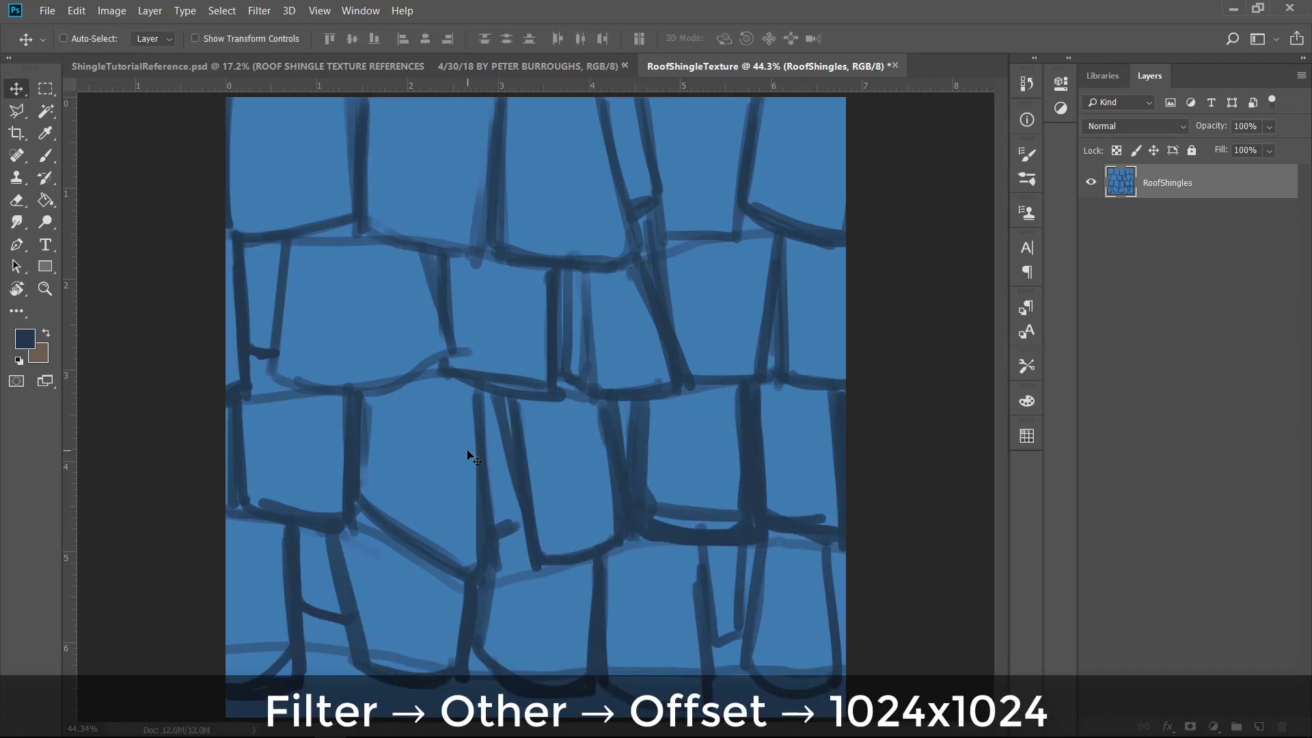
{"action": "left_click", "coordinate": [361, 11]}
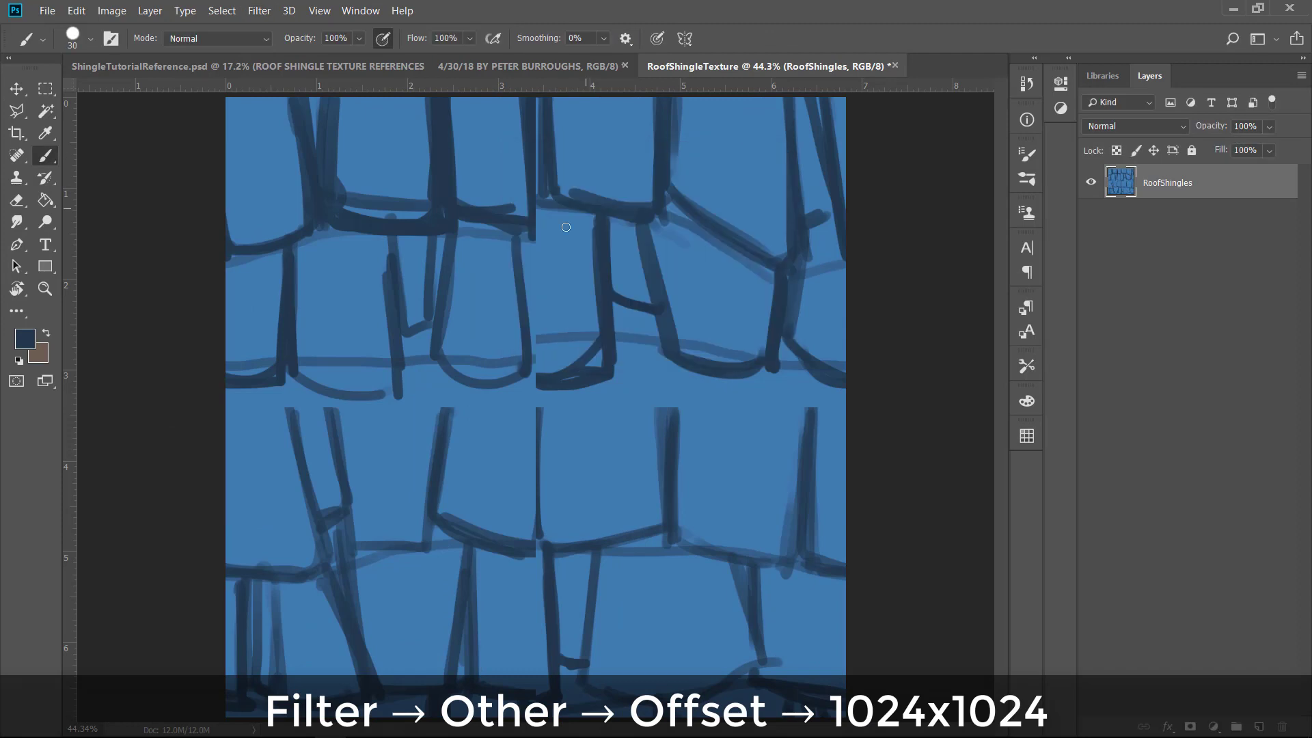
Step: Connect the broken shingle outlines across the seams in the middle of the canvas
{"action": "left_click_drag", "start_coordinate": [451, 400], "coordinate": [420, 502]}
{"action": "left_click_drag", "start_coordinate": [437, 376], "coordinate": [536, 392]}
{"action": "left_click_drag", "start_coordinate": [526, 243], "coordinate": [531, 375]}
{"action": "left_click_drag", "start_coordinate": [543, 102], "coordinate": [548, 233]}
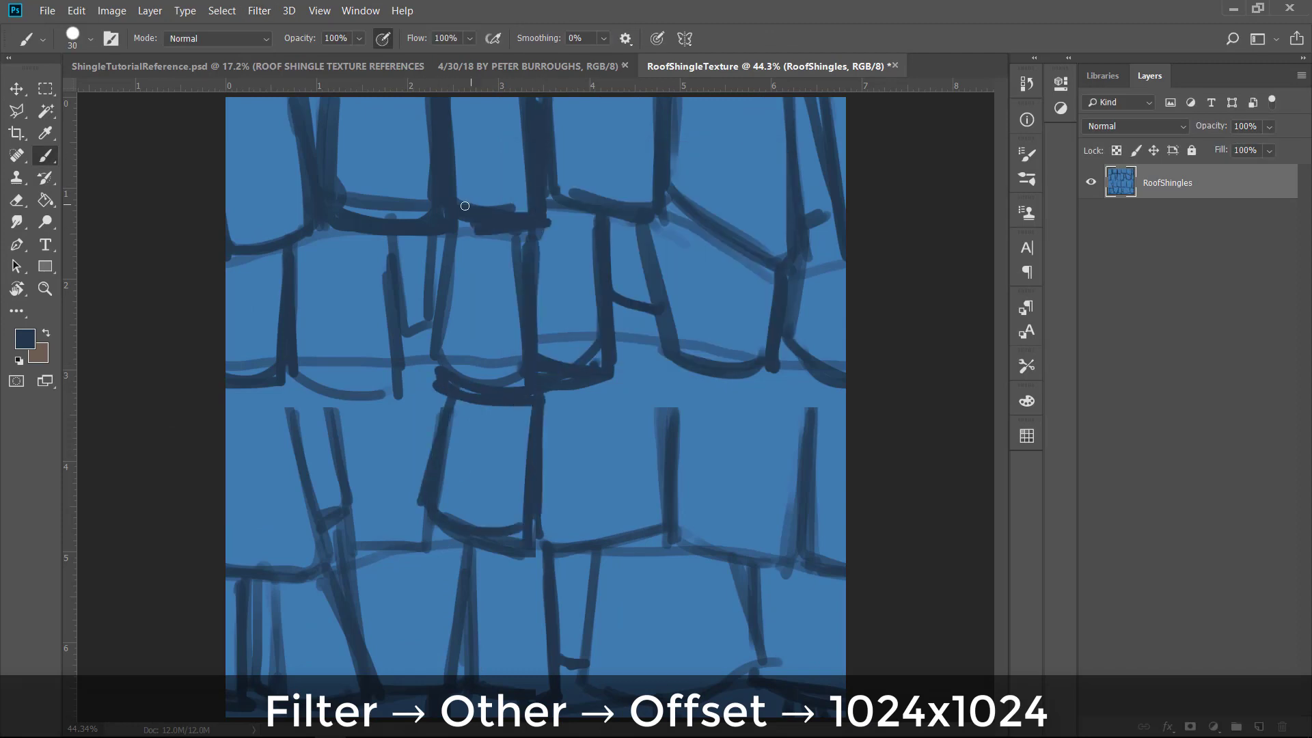
Step: Thicken the dark outlines and gaps around the shingles in the upper two rows
{"action": "left_click_drag", "start_coordinate": [645, 220], "coordinate": [669, 338]}
{"action": "left_click_drag", "start_coordinate": [613, 304], "coordinate": [654, 316]}
{"action": "left_click_drag", "start_coordinate": [668, 204], "coordinate": [770, 257]}
{"action": "left_click_drag", "start_coordinate": [789, 116], "coordinate": [786, 256]}
{"action": "left_click_drag", "start_coordinate": [456, 236], "coordinate": [427, 354]}
{"action": "left_click_drag", "start_coordinate": [295, 376], "coordinate": [408, 382]}
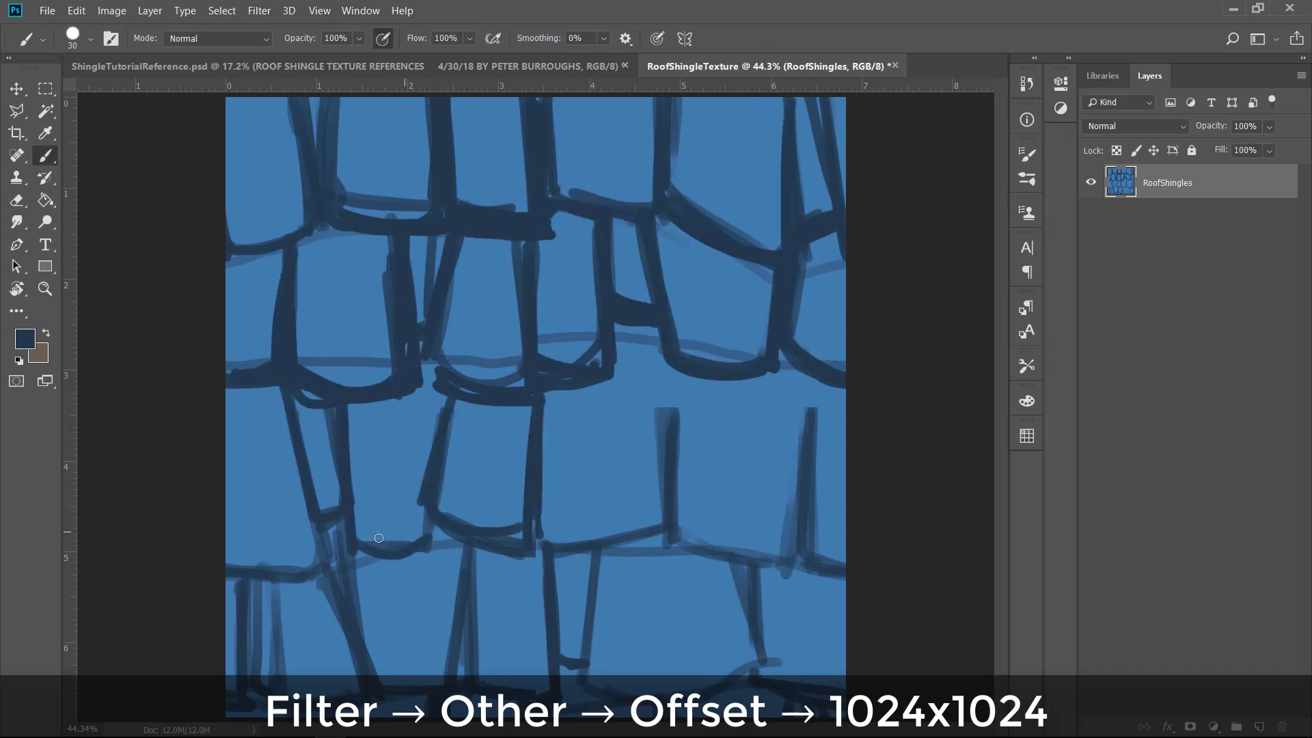
Step: Extend the third-row side edges up across the horizontal seam and thicken their lower outlines
{"action": "left_click_drag", "start_coordinate": [355, 540], "coordinate": [451, 529]}
{"action": "left_click_drag", "start_coordinate": [444, 392], "coordinate": [437, 441]}
{"action": "left_click_drag", "start_coordinate": [536, 540], "coordinate": [662, 508]}
{"action": "left_click_drag", "start_coordinate": [659, 335], "coordinate": [680, 532]}
{"action": "left_click_drag", "start_coordinate": [676, 533], "coordinate": [799, 560]}
{"action": "left_click_drag", "start_coordinate": [816, 379], "coordinate": [792, 543]}
{"action": "left_click_drag", "start_coordinate": [796, 352], "coordinate": [673, 375]}
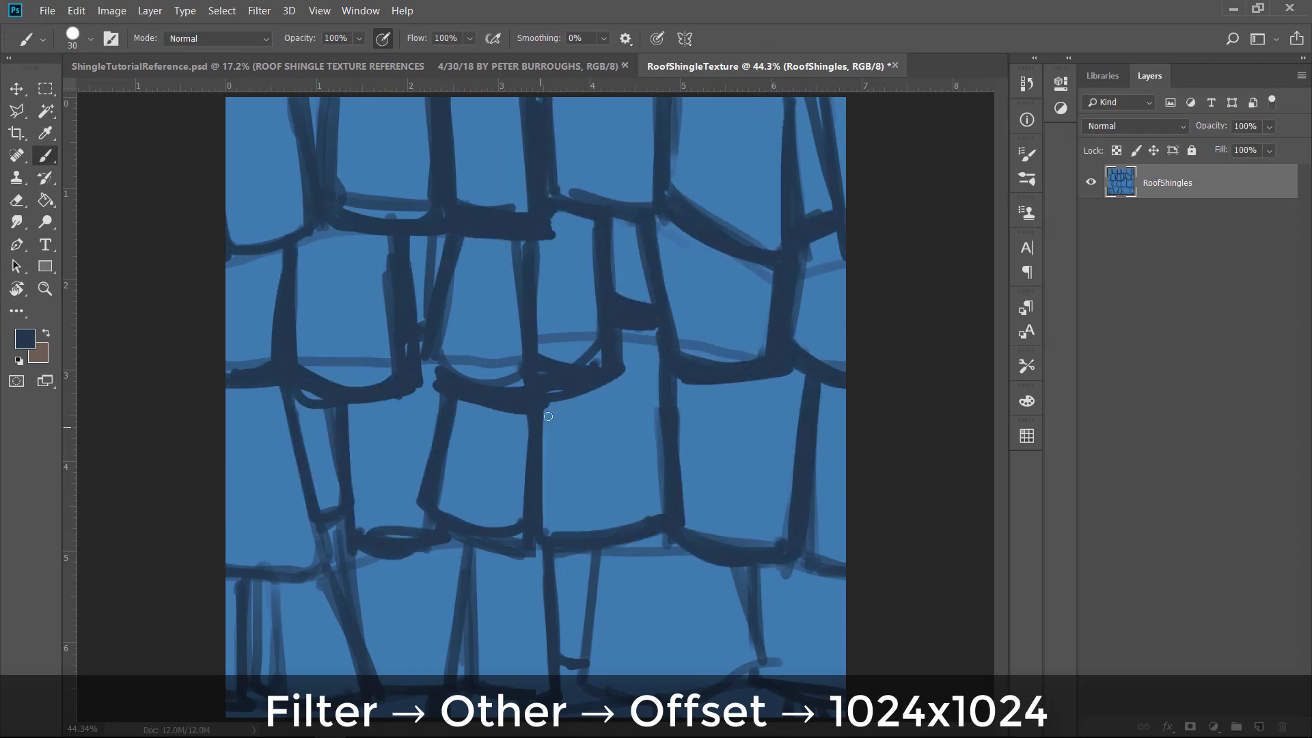
Step: Reinforce a bottom-row shingle's outline and redraw the dark edges of the shingles around the canvas centre
{"action": "left_click_drag", "start_coordinate": [548, 416], "coordinate": [578, 523]}
{"action": "mouse_move", "coordinate": [598, 553]}
{"action": "left_mouse_down"}
{"action": "mouse_move", "coordinate": [574, 680]}
{"action": "mouse_move", "coordinate": [762, 663]}
{"action": "left_mouse_up"}
{"action": "left_click_drag", "start_coordinate": [748, 569], "coordinate": [763, 659]}
{"action": "left_click_drag", "start_coordinate": [570, 422], "coordinate": [657, 398]}
{"action": "left_click_drag", "start_coordinate": [614, 238], "coordinate": [625, 403]}
{"action": "mouse_move", "coordinate": [498, 382]}
{"action": "left_mouse_down"}
{"action": "mouse_move", "coordinate": [514, 248]}
{"action": "mouse_move", "coordinate": [504, 383]}
{"action": "left_mouse_up"}
{"action": "left_click_drag", "start_coordinate": [568, 411], "coordinate": [614, 393]}
{"action": "mouse_move", "coordinate": [467, 239]}
{"action": "left_mouse_down"}
{"action": "mouse_move", "coordinate": [561, 239]}
{"action": "mouse_move", "coordinate": [546, 390]}
{"action": "left_mouse_up"}
Step: Sample the mid blue and paint over the leftover lines inside the shingles at the canvas centre
{"action": "key", "text": "x"}
{"action": "left_click", "coordinate": [567, 294], "text": "alt"}
{"action": "left_click_drag", "start_coordinate": [588, 225], "coordinate": [601, 396]}
{"action": "left_click_drag", "start_coordinate": [529, 424], "coordinate": [526, 519]}
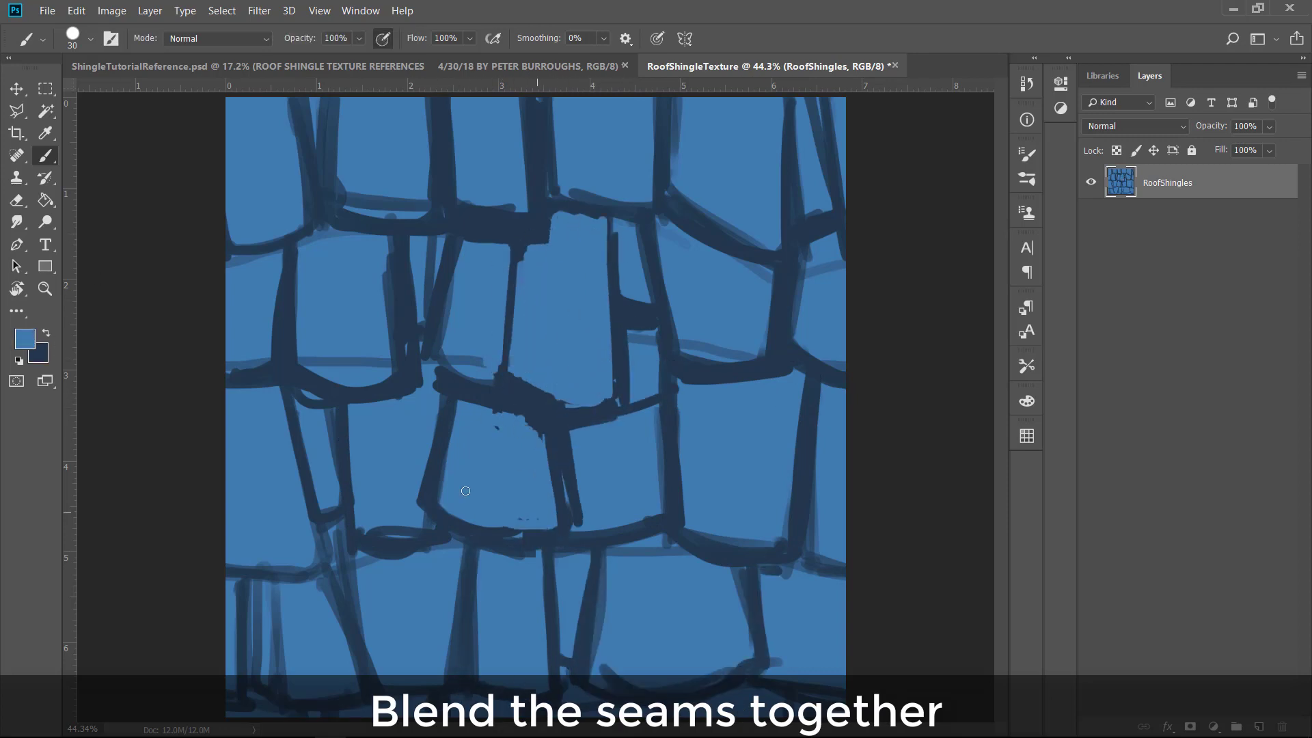
Step: Consult the shingle reference and darken the gaps around the central second-row shingles in navy
{"action": "key", "text": "x"}
{"action": "left_click_drag", "start_coordinate": [461, 246], "coordinate": [431, 373]}
{"action": "left_click_drag", "start_coordinate": [396, 239], "coordinate": [403, 341]}
{"action": "left_click_drag", "start_coordinate": [564, 220], "coordinate": [634, 226]}
{"action": "left_click", "coordinate": [330, 64]}
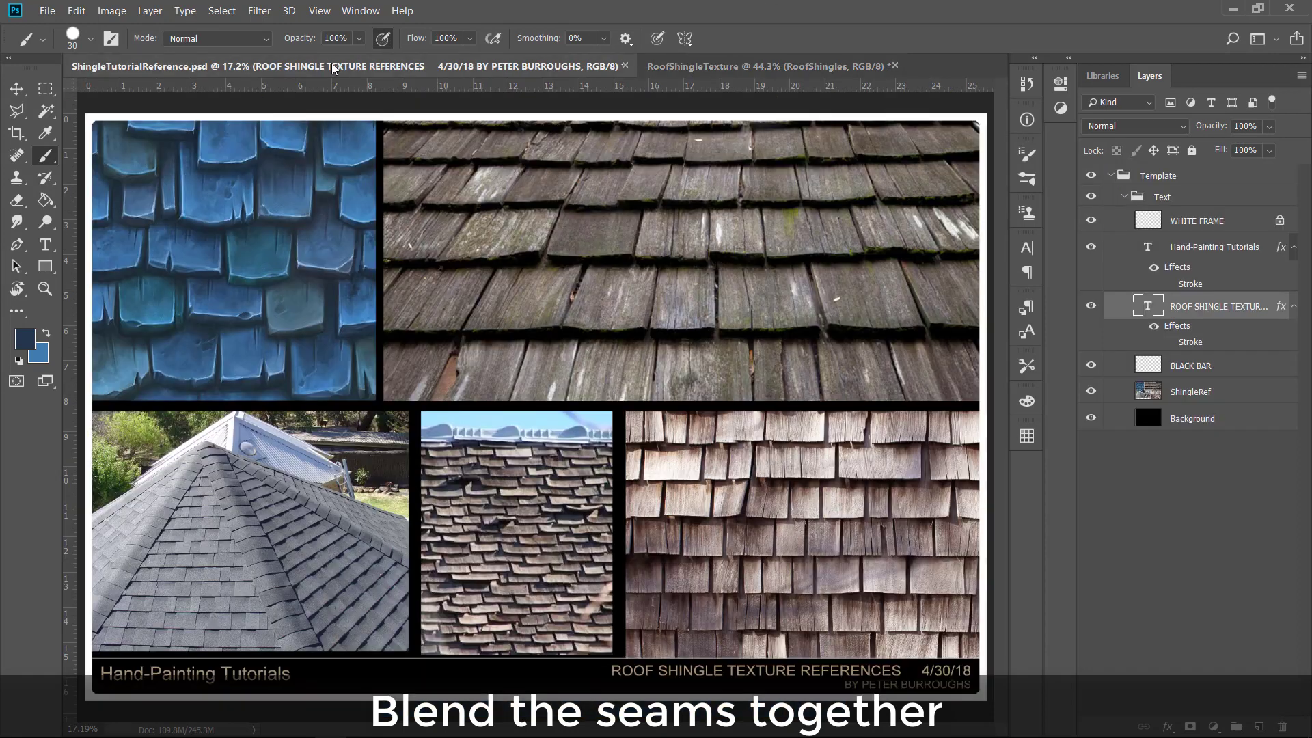
{"action": "left_click", "coordinate": [765, 66]}
{"action": "left_click_drag", "start_coordinate": [523, 251], "coordinate": [506, 338]}
{"action": "left_click_drag", "start_coordinate": [608, 236], "coordinate": [612, 398]}
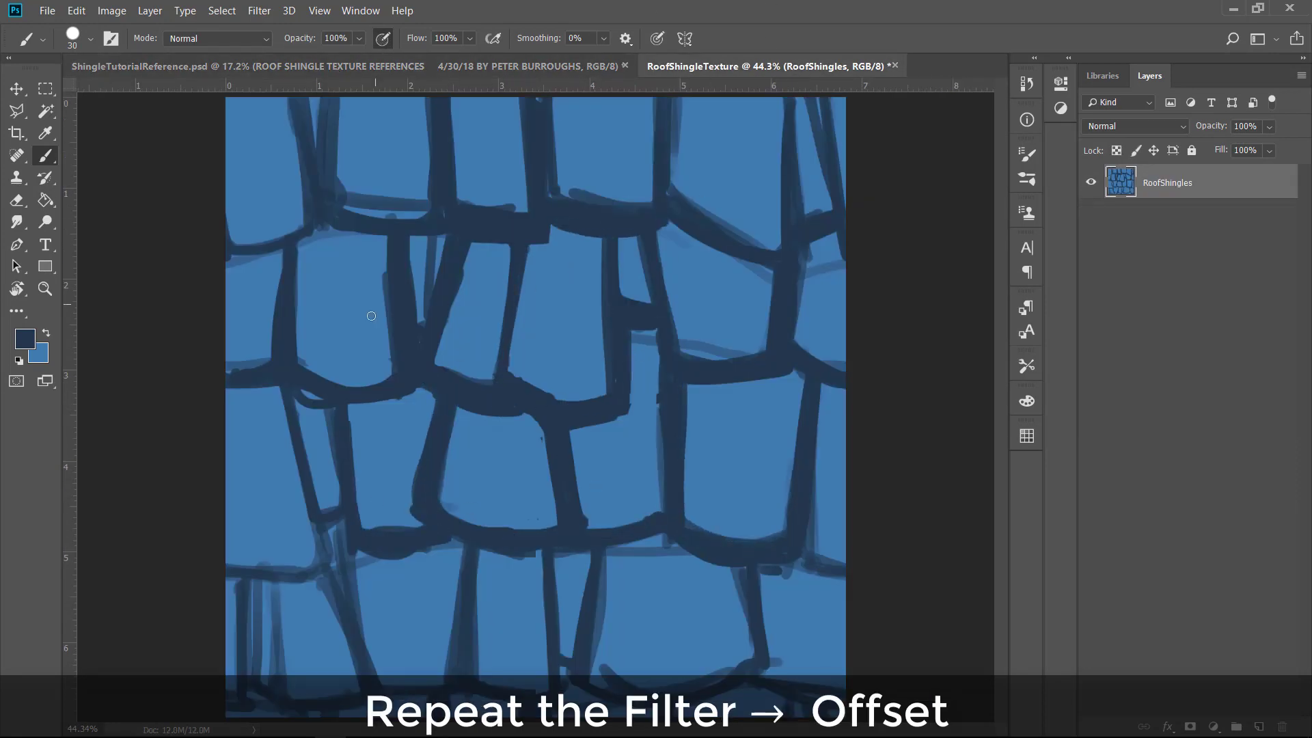
Step: Refine the edges of the two central second-row shingles and the small gap shingle beside them
{"action": "left_click_drag", "start_coordinate": [444, 362], "coordinate": [507, 391]}
{"action": "left_click_drag", "start_coordinate": [471, 242], "coordinate": [432, 365]}
{"action": "left_click_drag", "start_coordinate": [513, 251], "coordinate": [499, 373]}
{"action": "left_click_drag", "start_coordinate": [524, 249], "coordinate": [507, 365]}
{"action": "key", "text": "x"}
{"action": "left_click_drag", "start_coordinate": [634, 239], "coordinate": [630, 282]}
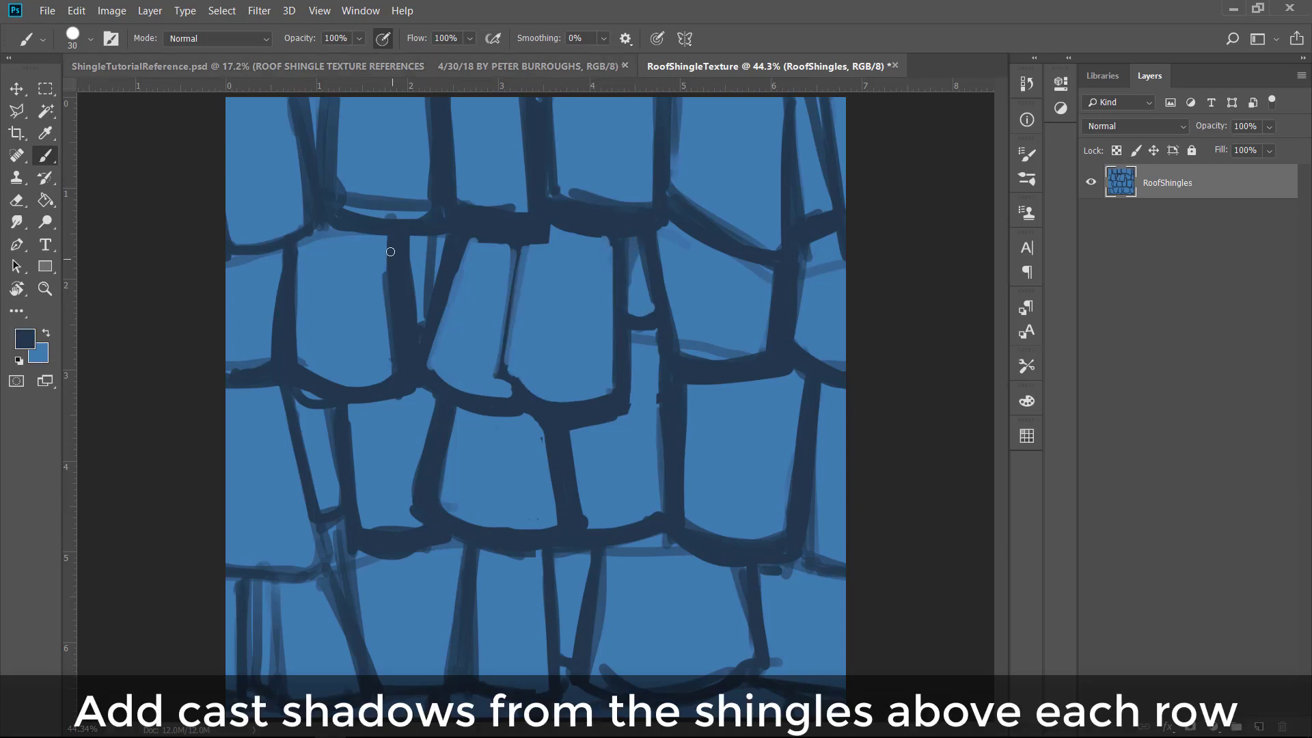
Step: Paint soft navy cast shadows along the upper edges of the second- and third-row shingles
{"action": "left_click_drag", "start_coordinate": [426, 239], "coordinate": [417, 270]}
{"action": "mouse_move", "coordinate": [382, 240]}
{"action": "left_mouse_down"}
{"action": "mouse_move", "coordinate": [300, 273]}
{"action": "mouse_move", "coordinate": [384, 295]}
{"action": "left_mouse_up"}
{"action": "mouse_move", "coordinate": [505, 242]}
{"action": "left_mouse_down"}
{"action": "mouse_move", "coordinate": [452, 294]}
{"action": "mouse_move", "coordinate": [504, 359]}
{"action": "left_mouse_up"}
{"action": "left_click_drag", "start_coordinate": [547, 239], "coordinate": [608, 263]}
{"action": "left_click_drag", "start_coordinate": [674, 236], "coordinate": [772, 273]}
{"action": "left_click_drag", "start_coordinate": [837, 236], "coordinate": [799, 283]}
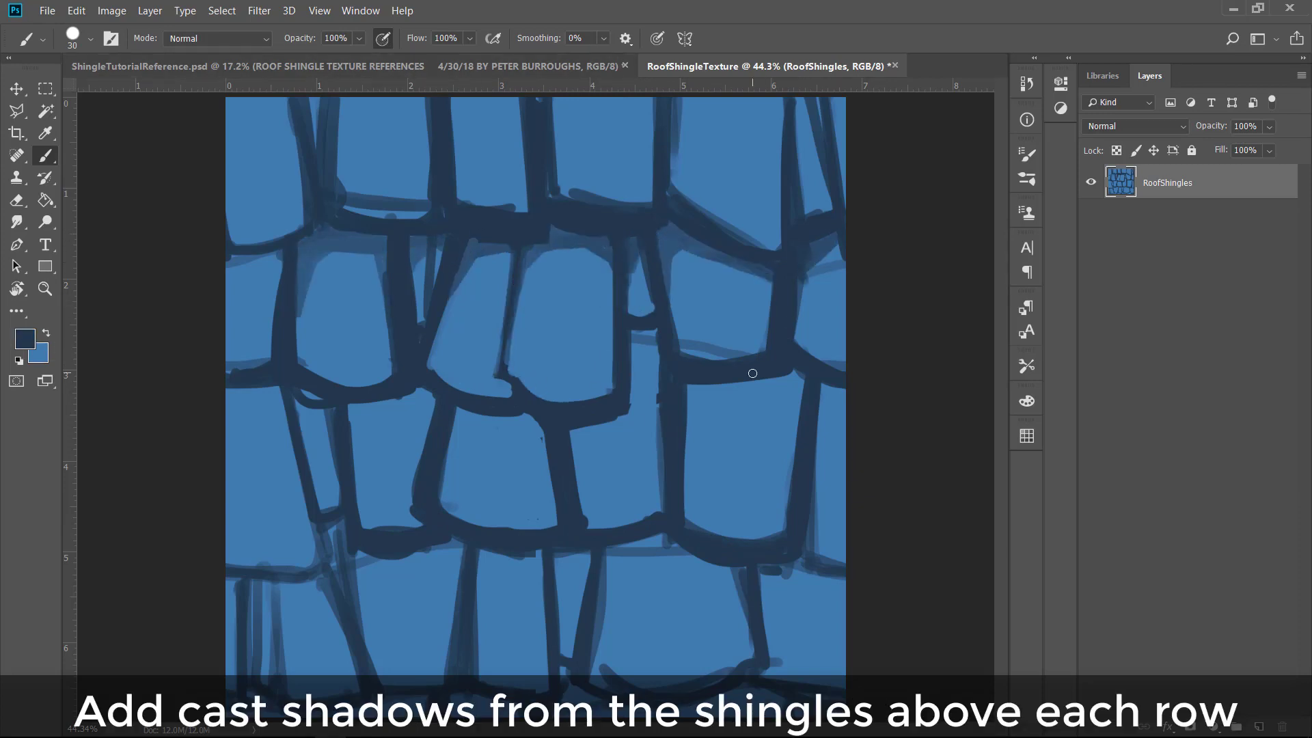
{"action": "left_click_drag", "start_coordinate": [444, 410], "coordinate": [546, 442]}
{"action": "left_click_drag", "start_coordinate": [573, 437], "coordinate": [638, 332]}
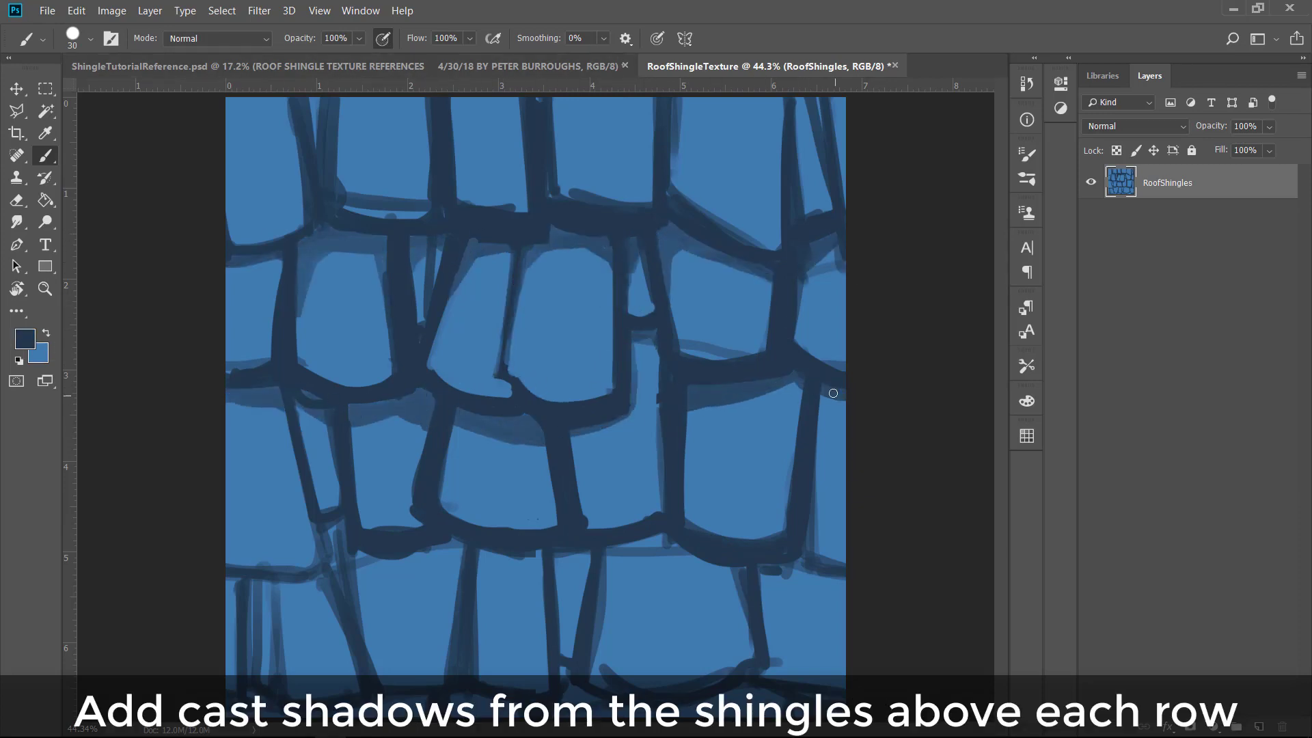
Step: Paint cast shadows along the upper edges of the bottom-row shingles and reapply the Offset filter
{"action": "left_click_drag", "start_coordinate": [451, 547], "coordinate": [410, 553]}
{"action": "left_click_drag", "start_coordinate": [328, 529], "coordinate": [258, 589]}
{"action": "left_click_drag", "start_coordinate": [321, 580], "coordinate": [326, 528]}
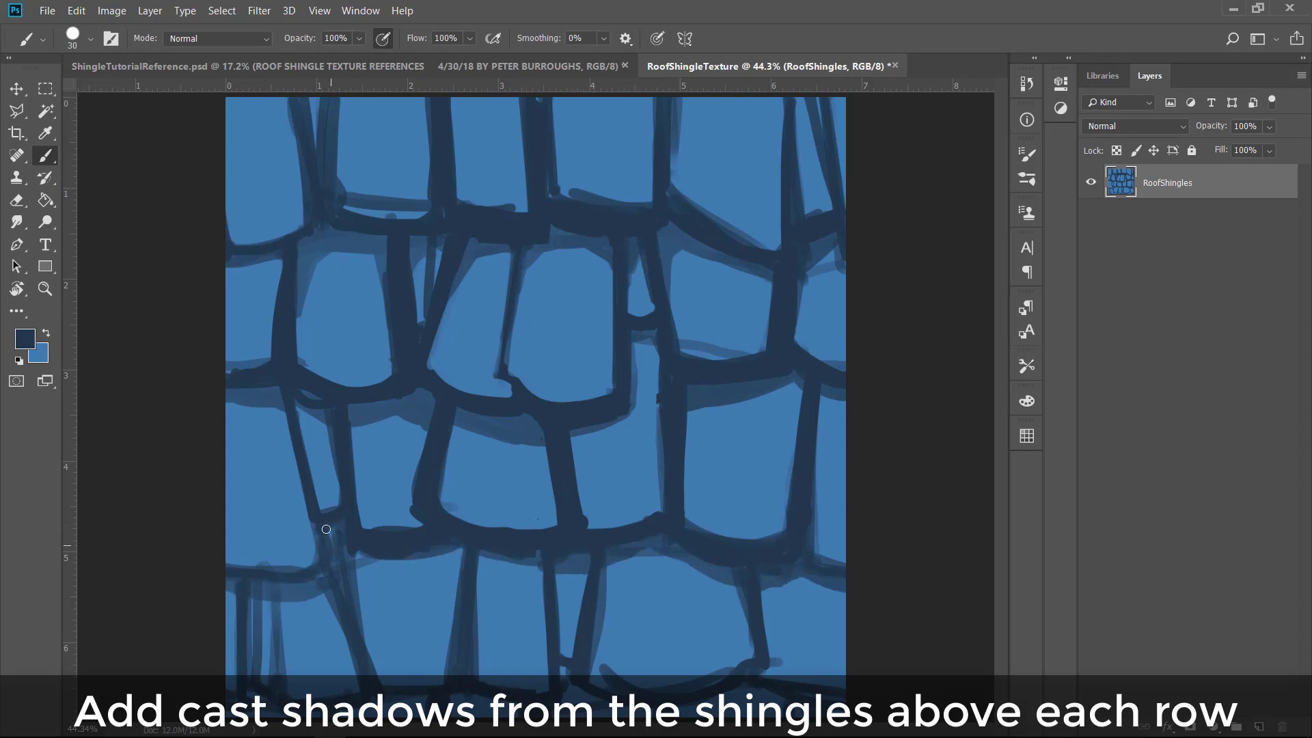
{"action": "left_click", "coordinate": [260, 10]}
{"action": "left_click", "coordinate": [287, 27]}
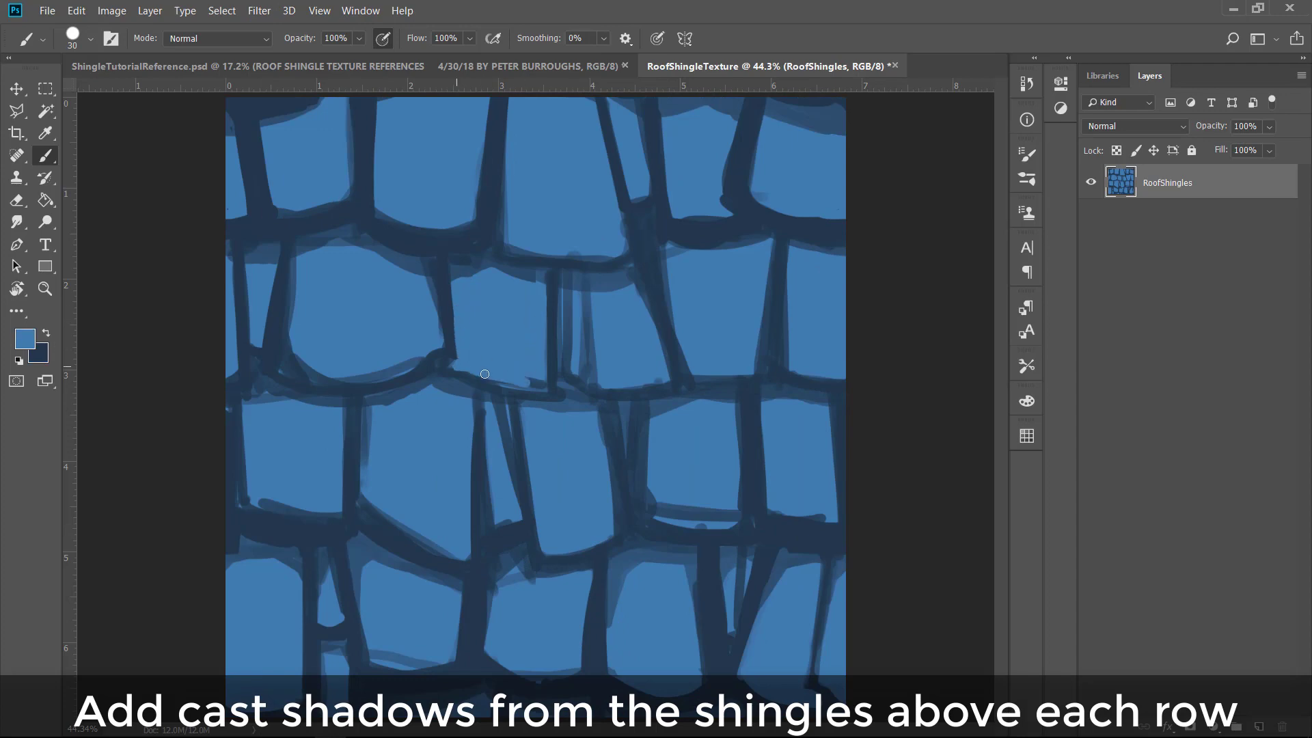
Step: Enlarge the brush to 60 pixels and paint navy vertical grain strokes over the second- and third-row shingles
{"action": "key", "text": "x"}
{"action": "key", "text": "bracketright"}
{"action": "key", "text": "bracketright"}
{"action": "key", "text": "bracketright"}
{"action": "key", "text": "bracketright"}
{"action": "key", "text": "bracketright"}
{"action": "left_click_drag", "start_coordinate": [307, 253], "coordinate": [311, 325]}
{"action": "left_click_drag", "start_coordinate": [710, 249], "coordinate": [729, 315]}
{"action": "left_click_drag", "start_coordinate": [287, 403], "coordinate": [308, 499]}
{"action": "left_click_drag", "start_coordinate": [690, 406], "coordinate": [696, 498]}
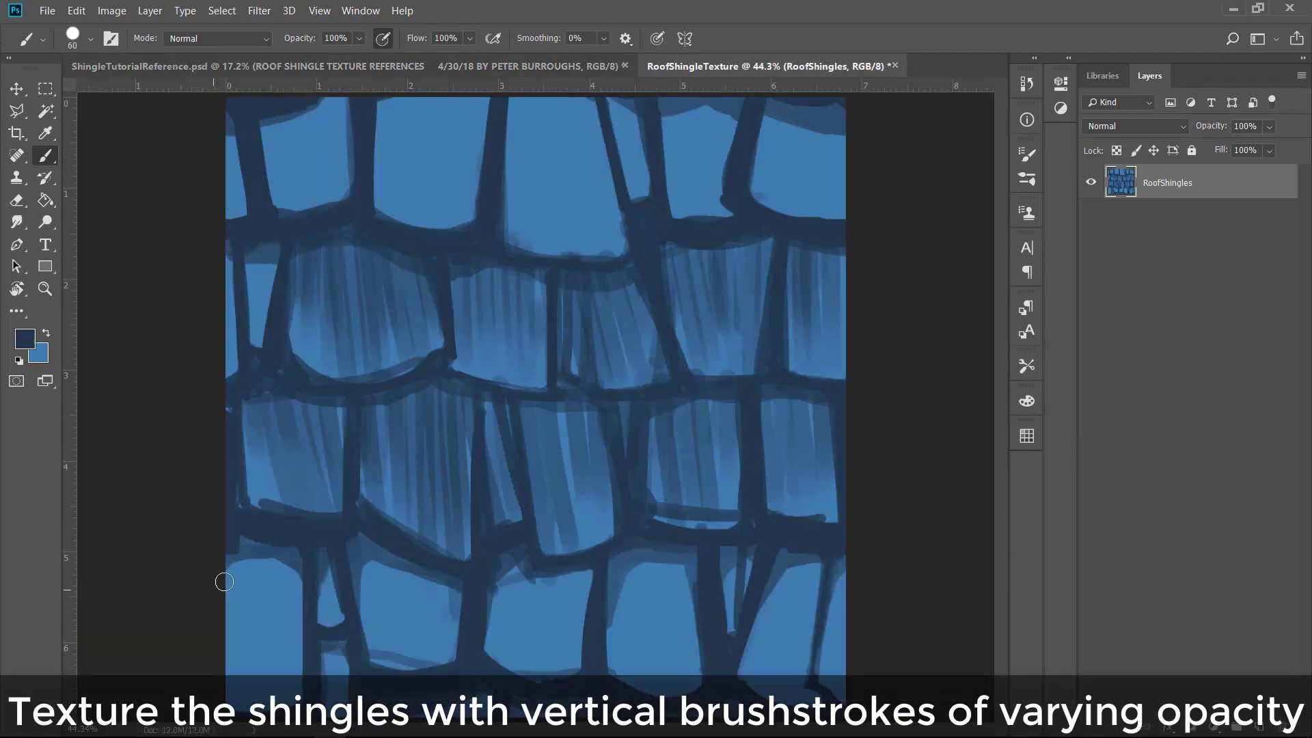
Step: Paint vertical grain strokes on the remaining shingles, reapplying the Offset filter to texture across the seams
{"action": "left_click_drag", "start_coordinate": [252, 560], "coordinate": [263, 673]}
{"action": "mouse_move", "coordinate": [547, 109]}
{"action": "left_mouse_down"}
{"action": "mouse_move", "coordinate": [574, 242]}
{"action": "mouse_move", "coordinate": [554, 389]}
{"action": "left_mouse_up"}
{"action": "left_click", "coordinate": [259, 10]}
{"action": "left_click", "coordinate": [287, 27]}
{"action": "left_click_drag", "start_coordinate": [383, 424], "coordinate": [389, 520]}
{"action": "left_click", "coordinate": [260, 11]}
{"action": "left_click", "coordinate": [287, 27]}
Step: Reduce the brush to 8 pixels and paint thin navy cracks and edge chips into the second- and third-row shingles
{"action": "key", "text": "bracketleft"}
{"action": "key", "text": "bracketleft"}
{"action": "key", "text": "bracketleft"}
{"action": "key", "text": "bracketleft"}
{"action": "key", "text": "bracketleft"}
{"action": "key", "text": "bracketleft"}
{"action": "key", "text": "bracketleft"}
{"action": "key", "text": "bracketleft"}
{"action": "key", "text": "bracketleft"}
{"action": "key", "text": "bracketleft"}
{"action": "key", "text": "bracketleft"}
{"action": "left_click_drag", "start_coordinate": [593, 274], "coordinate": [594, 363]}
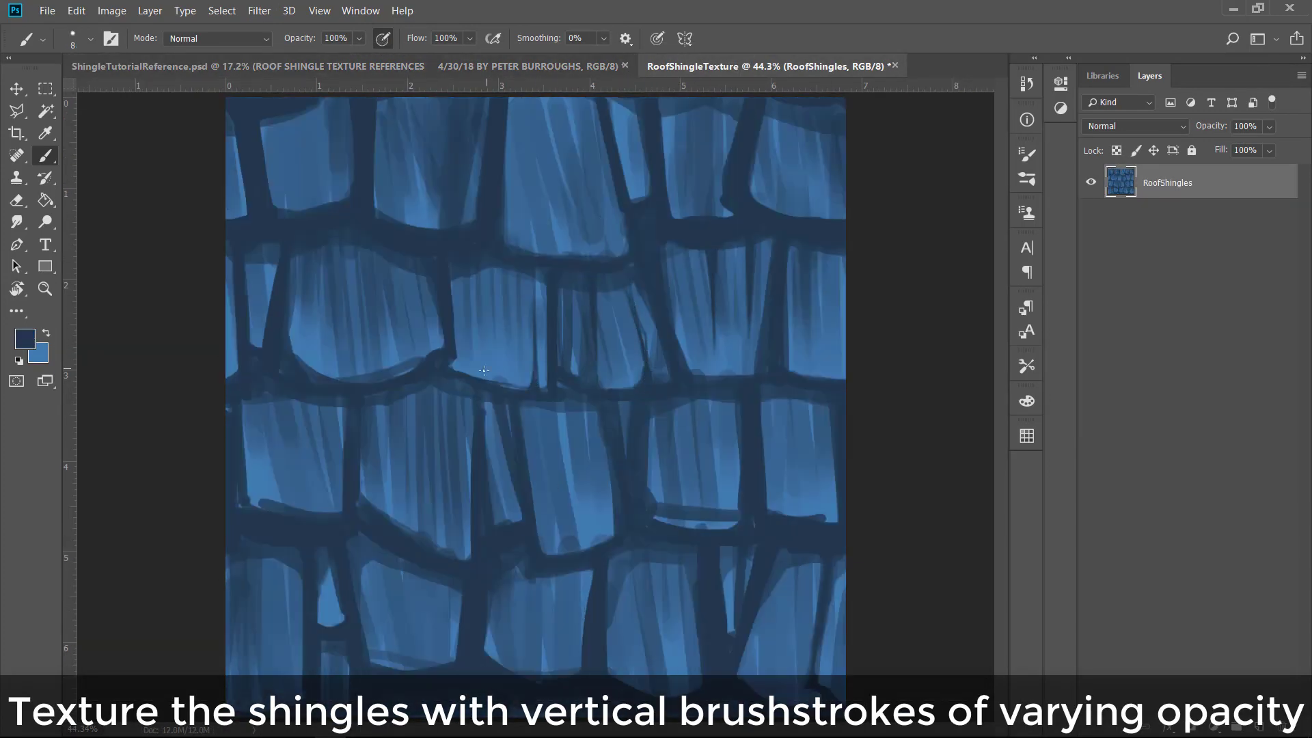
{"action": "left_click_drag", "start_coordinate": [629, 414], "coordinate": [632, 451]}
{"action": "left_click_drag", "start_coordinate": [686, 363], "coordinate": [735, 375]}
{"action": "left_click_drag", "start_coordinate": [785, 342], "coordinate": [799, 373]}
{"action": "left_click_drag", "start_coordinate": [817, 254], "coordinate": [816, 343]}
{"action": "left_click_drag", "start_coordinate": [835, 255], "coordinate": [840, 369]}
{"action": "left_click_drag", "start_coordinate": [815, 402], "coordinate": [815, 476]}
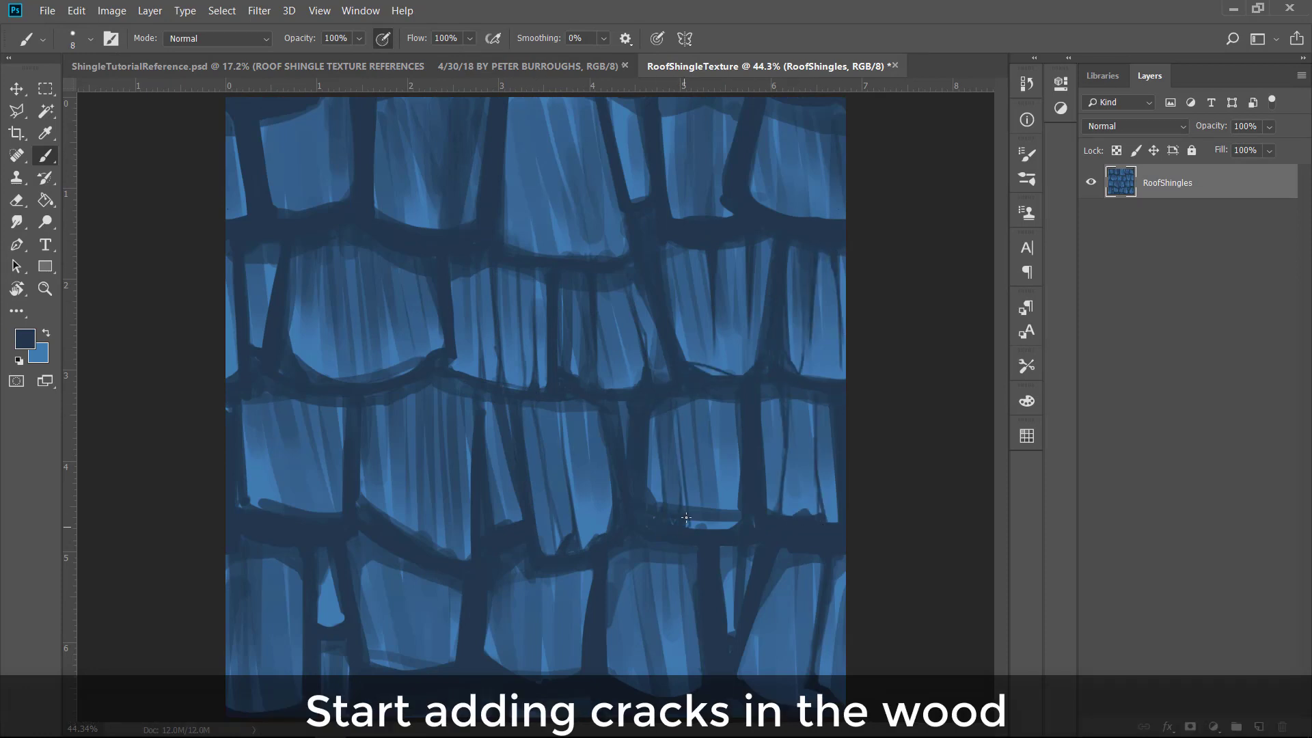
Step: Paint thin cracks into the wide second-row shingle and the central top-row shingles
{"action": "left_click_drag", "start_coordinate": [389, 263], "coordinate": [417, 372]}
{"action": "left_click_drag", "start_coordinate": [359, 377], "coordinate": [401, 335]}
{"action": "left_click_drag", "start_coordinate": [481, 104], "coordinate": [464, 222]}
{"action": "left_click_drag", "start_coordinate": [530, 199], "coordinate": [532, 251]}
{"action": "left_click_drag", "start_coordinate": [522, 121], "coordinate": [582, 254]}
{"action": "left_click_drag", "start_coordinate": [591, 214], "coordinate": [594, 257]}
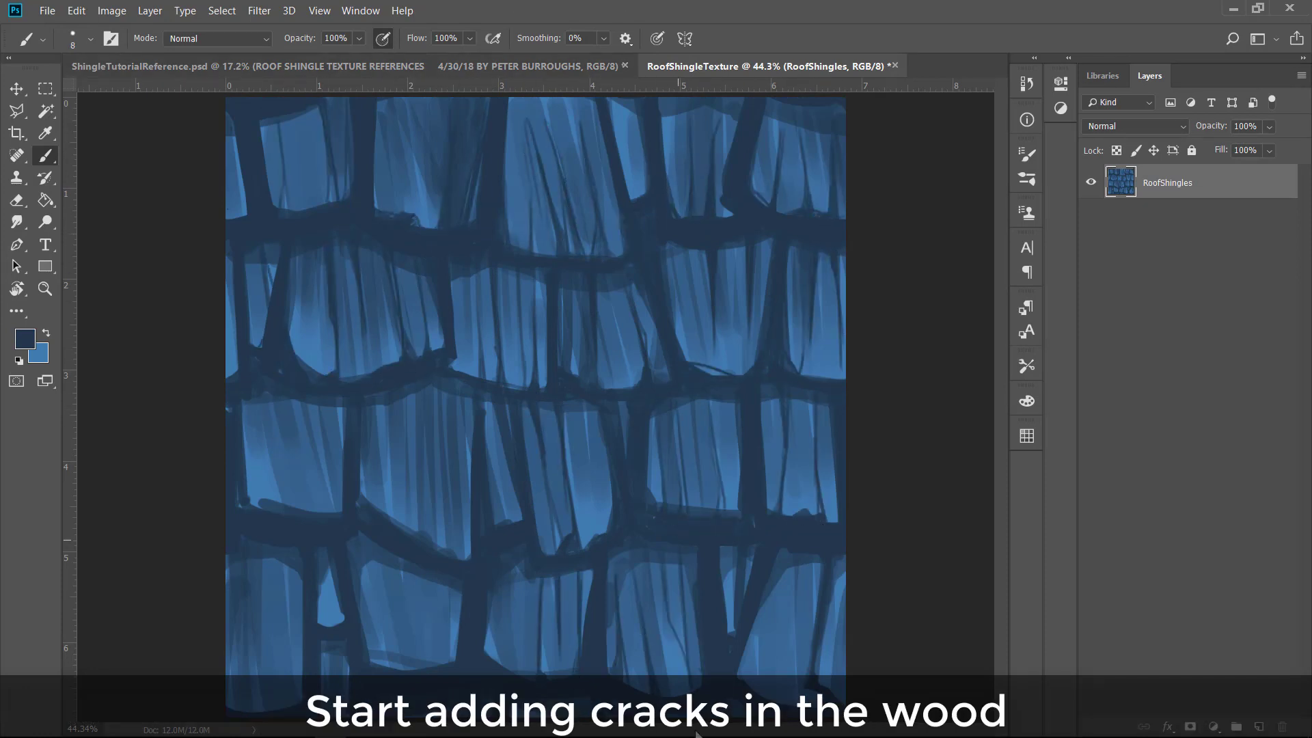
Step: Paint thin navy cracks down the shingles in the third and bottom rows
{"action": "left_click_drag", "start_coordinate": [432, 386], "coordinate": [454, 536]}
{"action": "left_click_drag", "start_coordinate": [412, 396], "coordinate": [418, 536]}
{"action": "left_click_drag", "start_coordinate": [261, 403], "coordinate": [277, 507]}
{"action": "left_click_drag", "start_coordinate": [304, 401], "coordinate": [336, 513]}
{"action": "left_click_drag", "start_coordinate": [280, 560], "coordinate": [298, 702]}
{"action": "left_click_drag", "start_coordinate": [359, 549], "coordinate": [395, 668]}
{"action": "left_click_drag", "start_coordinate": [397, 573], "coordinate": [418, 668]}
{"action": "left_click_drag", "start_coordinate": [455, 587], "coordinate": [448, 661]}
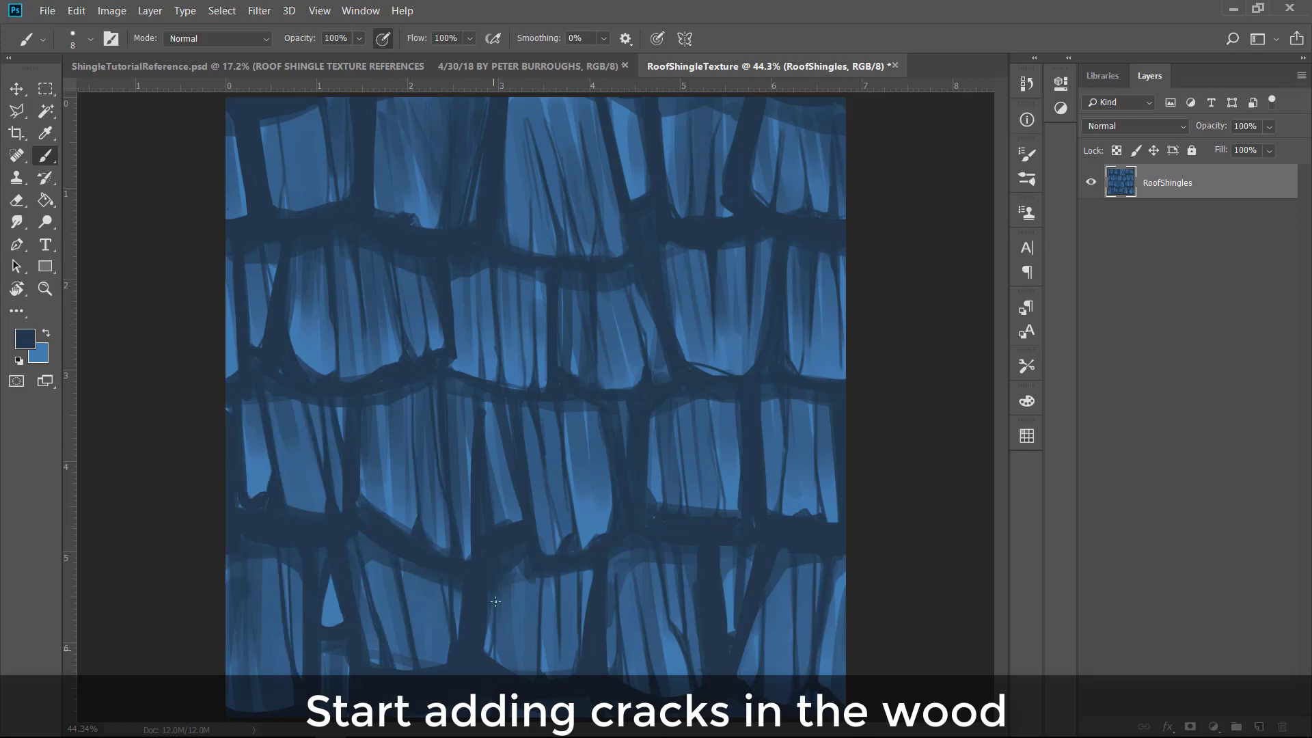
Step: Swap to light blue and paint thin highlights along the lit edges and cracks of the third- and bottom-row shingles
{"action": "key", "text": "x"}
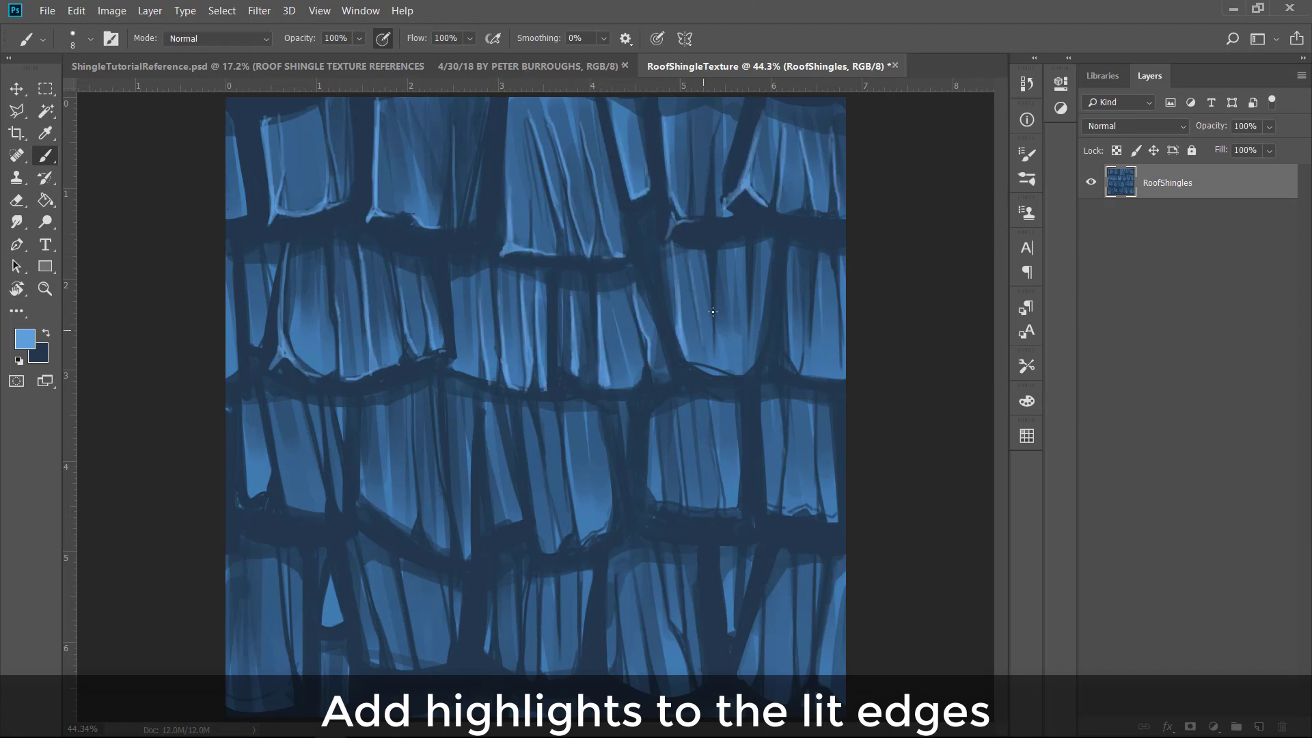
{"action": "left_click_drag", "start_coordinate": [448, 393], "coordinate": [468, 552]}
{"action": "mouse_move", "coordinate": [418, 416]}
{"action": "left_mouse_down"}
{"action": "mouse_move", "coordinate": [451, 556]}
{"action": "mouse_move", "coordinate": [512, 668]}
{"action": "left_mouse_up"}
{"action": "left_click_drag", "start_coordinate": [526, 595], "coordinate": [532, 679]}
{"action": "left_click_drag", "start_coordinate": [618, 561], "coordinate": [632, 683]}
{"action": "left_click_drag", "start_coordinate": [638, 551], "coordinate": [662, 683]}
{"action": "left_click_drag", "start_coordinate": [767, 604], "coordinate": [762, 694]}
{"action": "left_click_drag", "start_coordinate": [832, 576], "coordinate": [814, 680]}
{"action": "left_click_drag", "start_coordinate": [408, 571], "coordinate": [445, 668]}
{"action": "left_click_drag", "start_coordinate": [256, 564], "coordinate": [260, 664]}
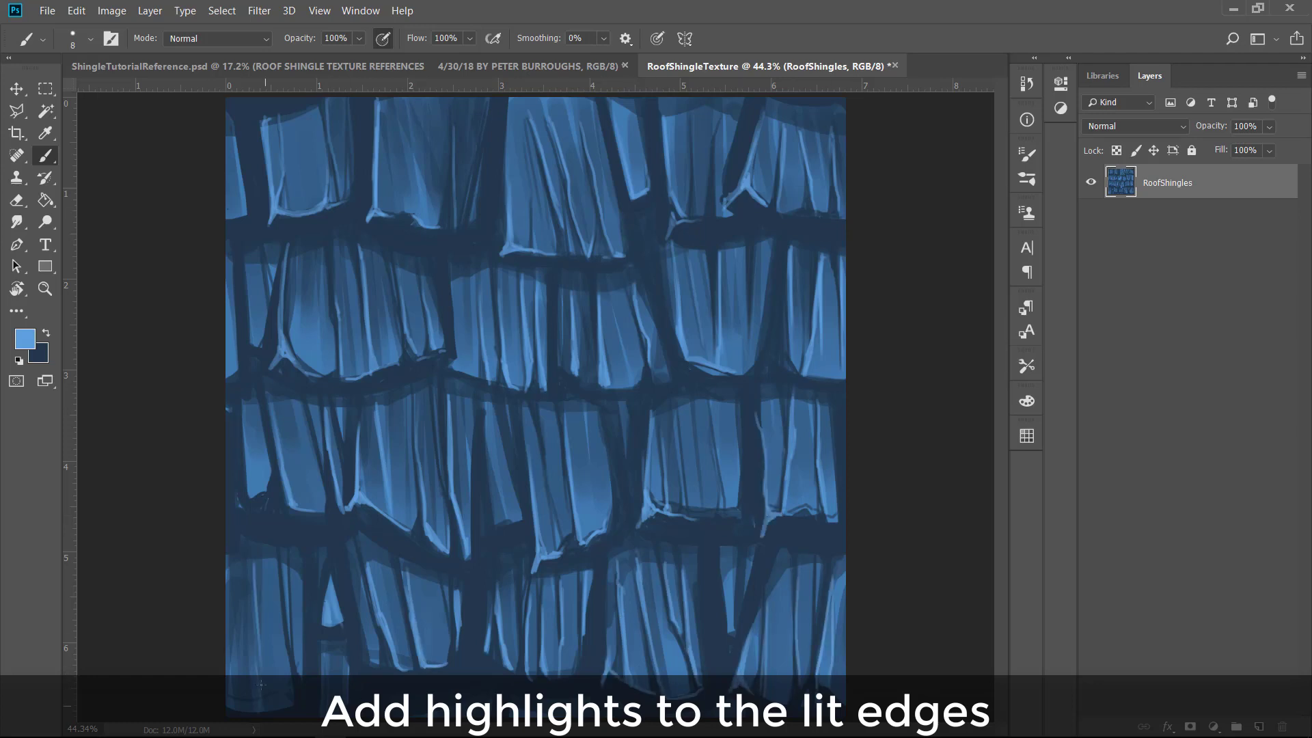
Step: Reapply the Offset filter and paint thin edge highlights on the shingles crossing the former seams
{"action": "key", "text": "ctrl+alt+f"}
{"action": "left_click_drag", "start_coordinate": [717, 384], "coordinate": [739, 481]}
{"action": "left_click_drag", "start_coordinate": [801, 381], "coordinate": [779, 528]}
{"action": "left_click_drag", "start_coordinate": [680, 408], "coordinate": [678, 533]}
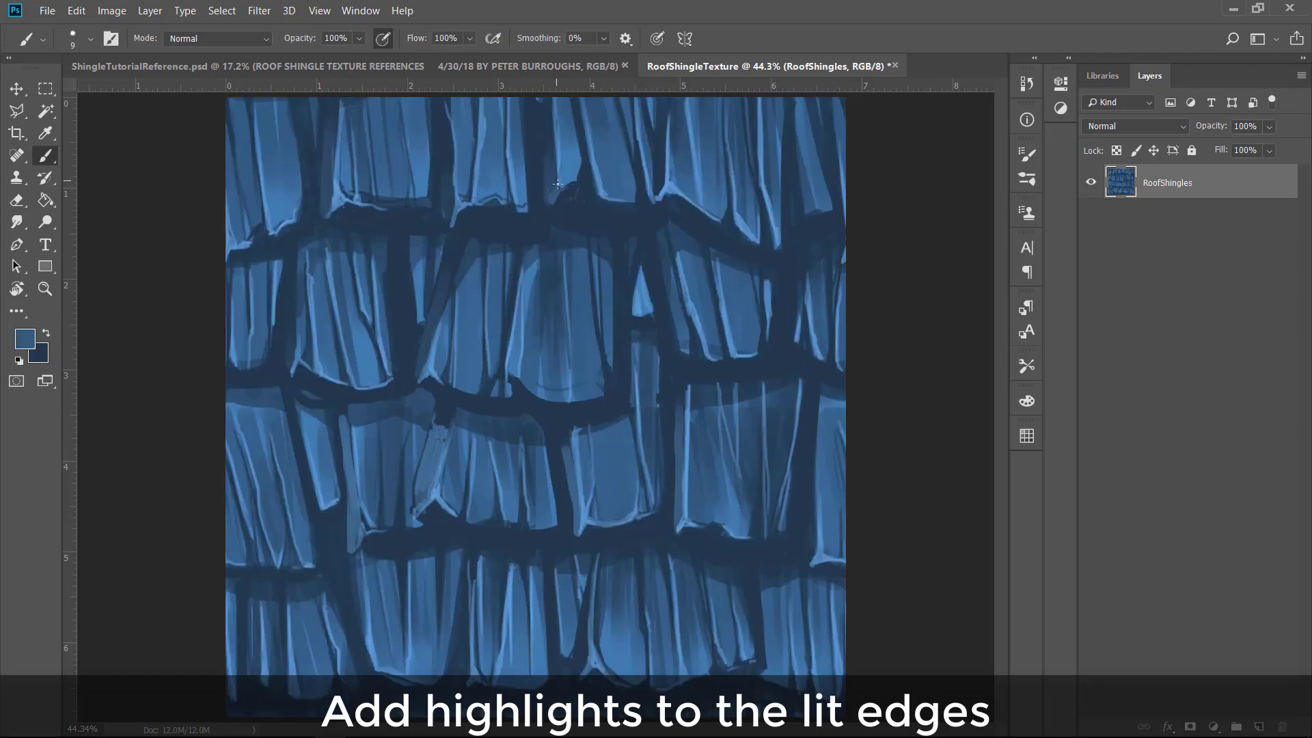
{"action": "left_click_drag", "start_coordinate": [347, 417], "coordinate": [351, 489]}
{"action": "left_click_drag", "start_coordinate": [436, 426], "coordinate": [427, 506]}
{"action": "left_click_drag", "start_coordinate": [584, 597], "coordinate": [577, 673]}
{"action": "left_click_drag", "start_coordinate": [809, 491], "coordinate": [806, 564]}
Step: Sample darker blues from the canvas, set the brush to 35 pixels, and shade the edges of the second-row shingles
{"action": "left_click", "coordinate": [374, 547], "text": "alt"}
{"action": "key", "text": "bracketleft"}
{"action": "key", "text": "bracketleft"}
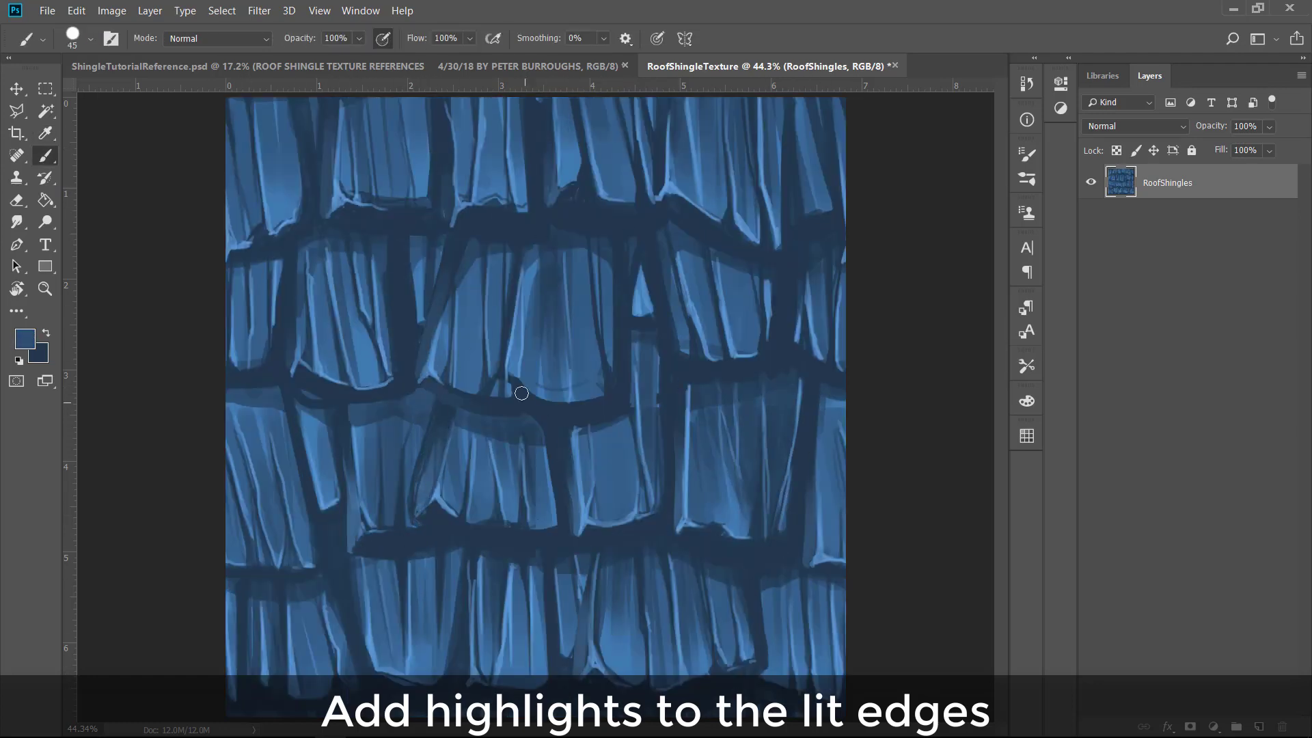
{"action": "left_click", "coordinate": [381, 565], "text": "alt"}
{"action": "key", "text": "bracketleft"}
{"action": "key", "text": "bracketleft"}
{"action": "key", "text": "bracketleft"}
{"action": "key", "text": "bracketleft"}
{"action": "key", "text": "bracketleft"}
{"action": "left_click_drag", "start_coordinate": [593, 390], "coordinate": [545, 400]}
{"action": "left_click_drag", "start_coordinate": [607, 291], "coordinate": [608, 365]}
{"action": "left_click_drag", "start_coordinate": [748, 281], "coordinate": [751, 352]}
{"action": "left_click_drag", "start_coordinate": [816, 183], "coordinate": [816, 205]}
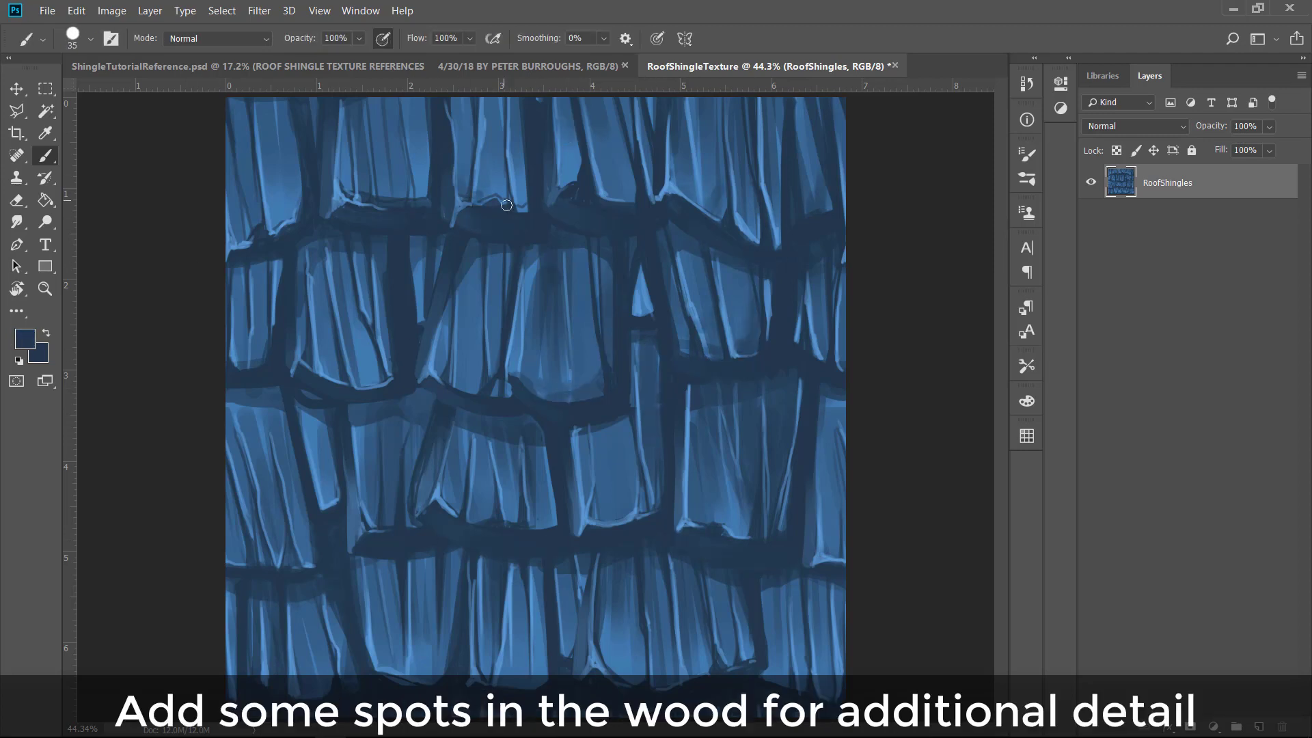
Step: Paint small spots and chips near the lower edges of shingles in all four rows
{"action": "left_click_drag", "start_coordinate": [568, 156], "coordinate": [570, 179]}
{"action": "mouse_move", "coordinate": [362, 348]}
{"action": "left_mouse_down"}
{"action": "mouse_move", "coordinate": [376, 384]}
{"action": "mouse_move", "coordinate": [369, 352]}
{"action": "left_mouse_up"}
{"action": "left_click_drag", "start_coordinate": [477, 502], "coordinate": [484, 514]}
{"action": "left_click_drag", "start_coordinate": [694, 509], "coordinate": [739, 529]}
{"action": "left_click_drag", "start_coordinate": [825, 509], "coordinate": [827, 546]}
{"action": "left_click_drag", "start_coordinate": [741, 636], "coordinate": [732, 658]}
{"action": "left_click_drag", "start_coordinate": [700, 645], "coordinate": [670, 672]}
{"action": "left_click_drag", "start_coordinate": [538, 660], "coordinate": [534, 679]}
{"action": "left_click_drag", "start_coordinate": [437, 657], "coordinate": [425, 673]}
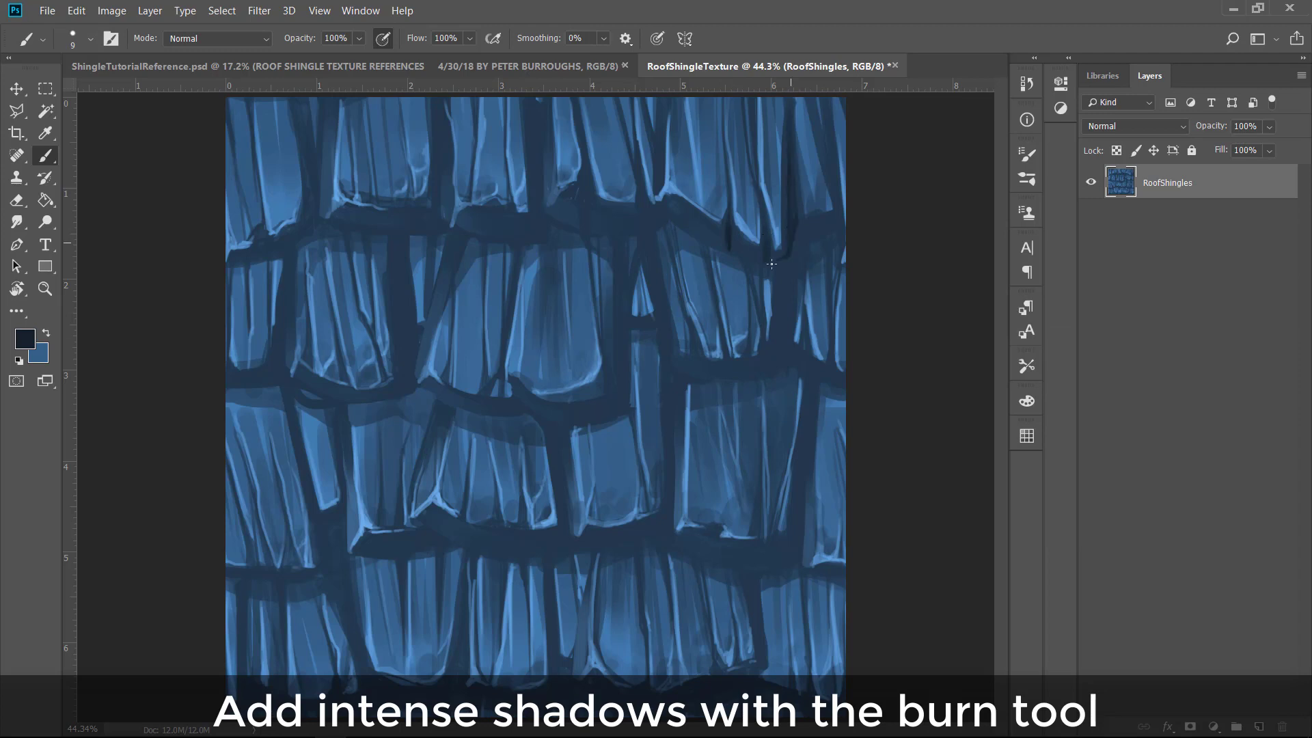
Step: Paint near-black navy shadows into the gaps between shingles and undo the last stroke
{"action": "mouse_move", "coordinate": [615, 274]}
{"action": "left_mouse_down"}
{"action": "mouse_move", "coordinate": [401, 302]}
{"action": "mouse_move", "coordinate": [512, 562]}
{"action": "mouse_move", "coordinate": [584, 378]}
{"action": "mouse_move", "coordinate": [579, 600]}
{"action": "left_mouse_up"}
{"action": "left_click_drag", "start_coordinate": [359, 405], "coordinate": [426, 390]}
{"action": "left_click_drag", "start_coordinate": [711, 266], "coordinate": [717, 351]}
{"action": "key", "text": "ctrl+z"}
Step: Brighten the lit edges and cracks of the top-row shingles with a 10-pixel Dodge tool
{"action": "key", "text": "shift+o"}
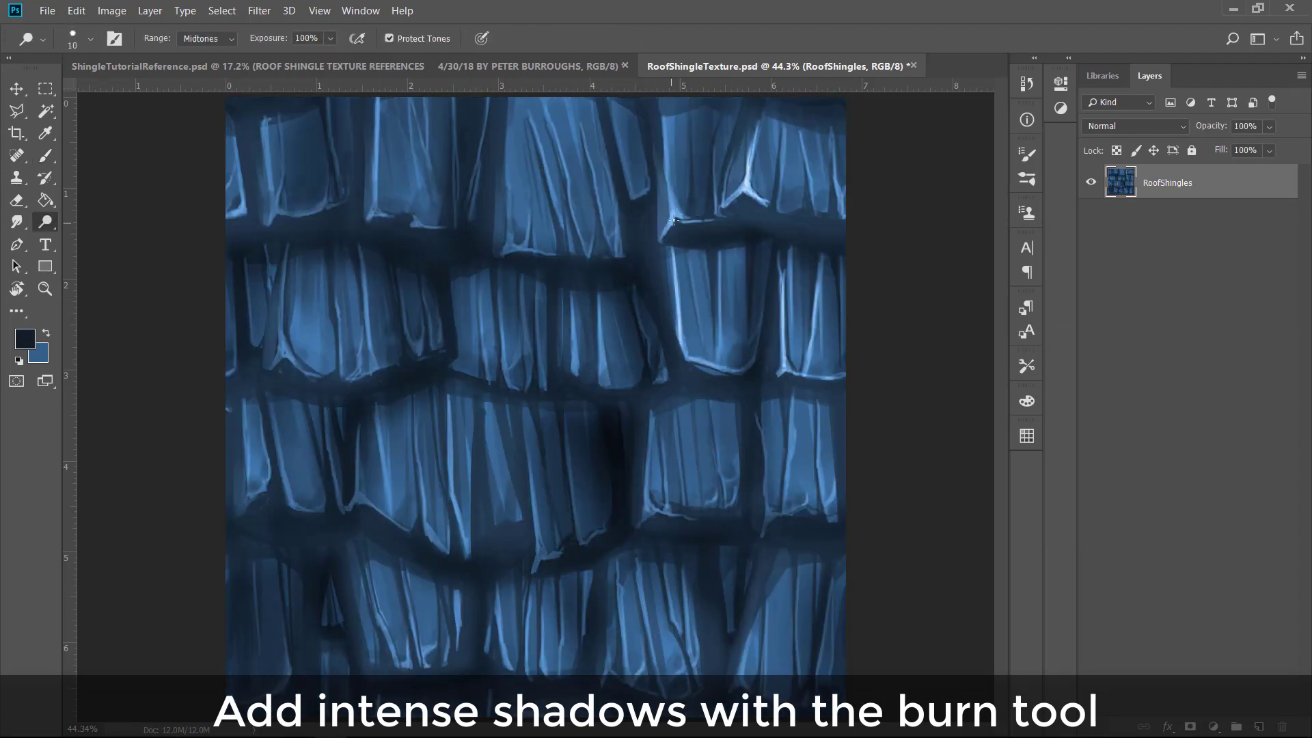
{"action": "left_click_drag", "start_coordinate": [674, 220], "coordinate": [664, 122]}
{"action": "left_click_drag", "start_coordinate": [507, 171], "coordinate": [511, 250]}
{"action": "left_click_drag", "start_coordinate": [532, 120], "coordinate": [567, 239]}
{"action": "left_click_drag", "start_coordinate": [511, 250], "coordinate": [593, 258]}
Step: Dodge thin highlights along the cracks and edges of the second-, third- and bottom-row shingles
{"action": "left_click_drag", "start_coordinate": [539, 300], "coordinate": [541, 373]}
{"action": "left_click_drag", "start_coordinate": [379, 434], "coordinate": [410, 528]}
{"action": "left_click_drag", "start_coordinate": [423, 468], "coordinate": [447, 550]}
{"action": "left_click_drag", "start_coordinate": [649, 427], "coordinate": [647, 512]}
{"action": "left_click_drag", "start_coordinate": [362, 560], "coordinate": [383, 663]}
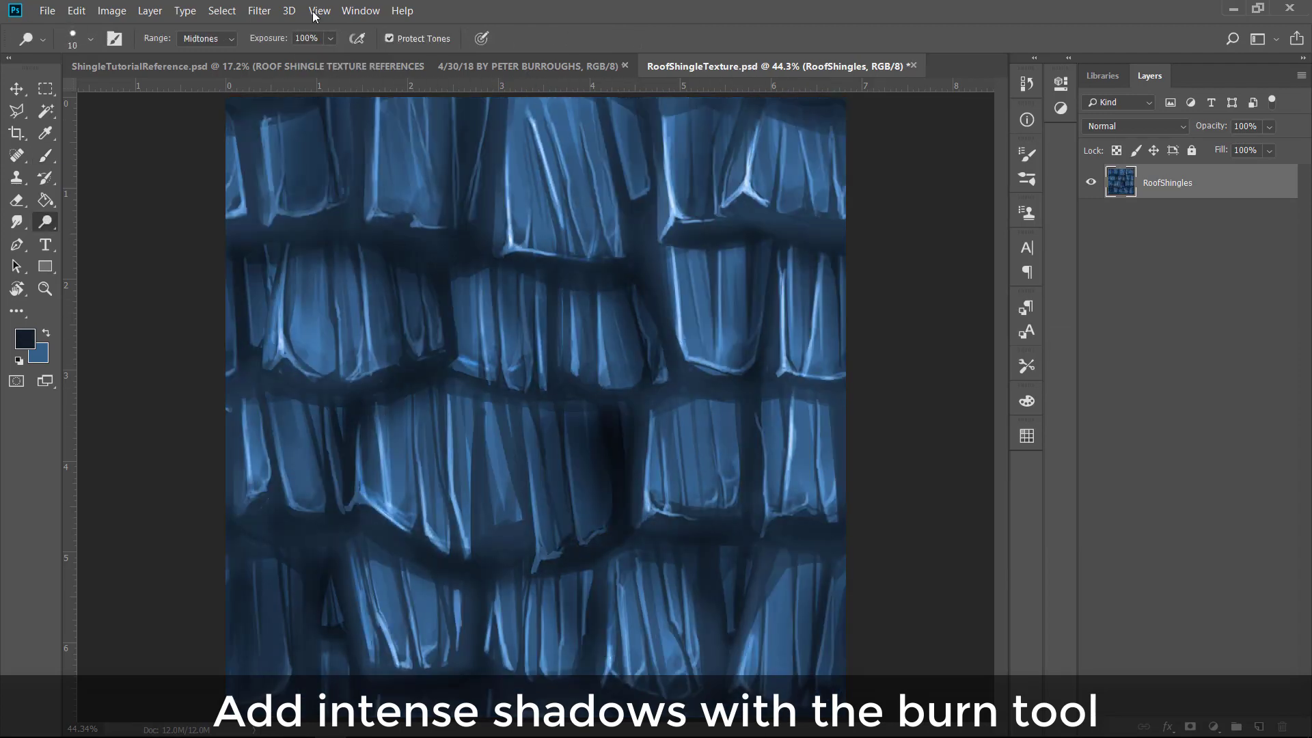
{"action": "left_click_drag", "start_coordinate": [424, 293], "coordinate": [444, 379]}
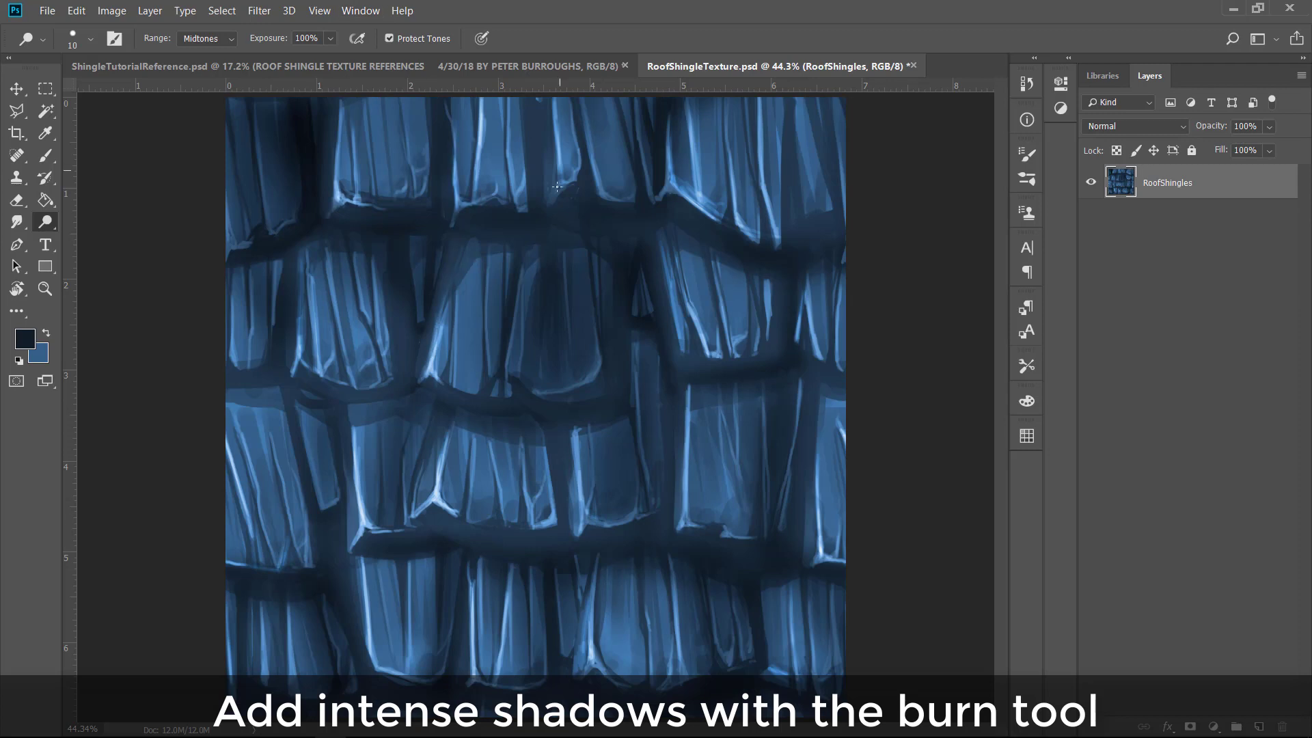
{"action": "left_click_drag", "start_coordinate": [512, 284], "coordinate": [519, 376]}
Step: Paint dark navy bottom thickness under the second- and third-row shingles with a large brush
{"action": "key", "text": "b"}
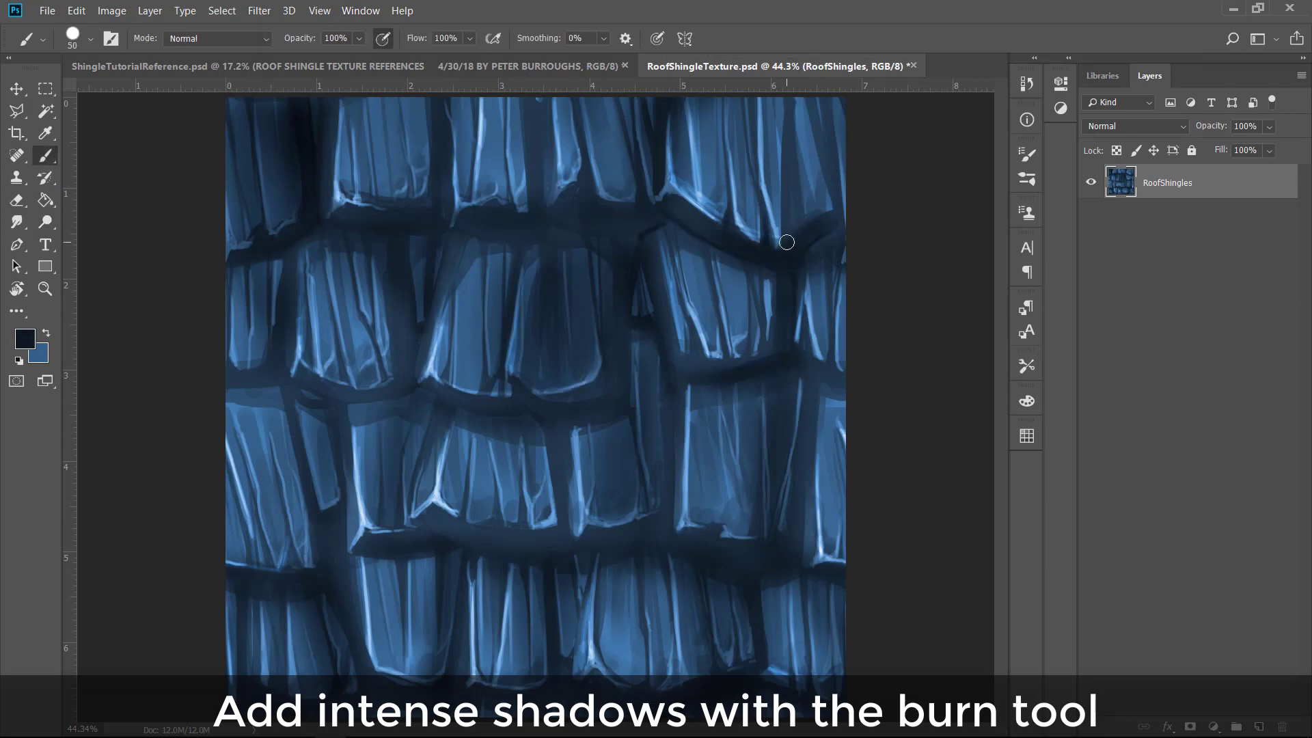
{"action": "key", "text": "bracketright"}
{"action": "left_click_drag", "start_coordinate": [423, 386], "coordinate": [622, 399]}
{"action": "left_click_drag", "start_coordinate": [427, 523], "coordinate": [656, 519]}
{"action": "left_click_drag", "start_coordinate": [311, 386], "coordinate": [399, 393]}
{"action": "left_click_drag", "start_coordinate": [362, 546], "coordinate": [427, 537]}
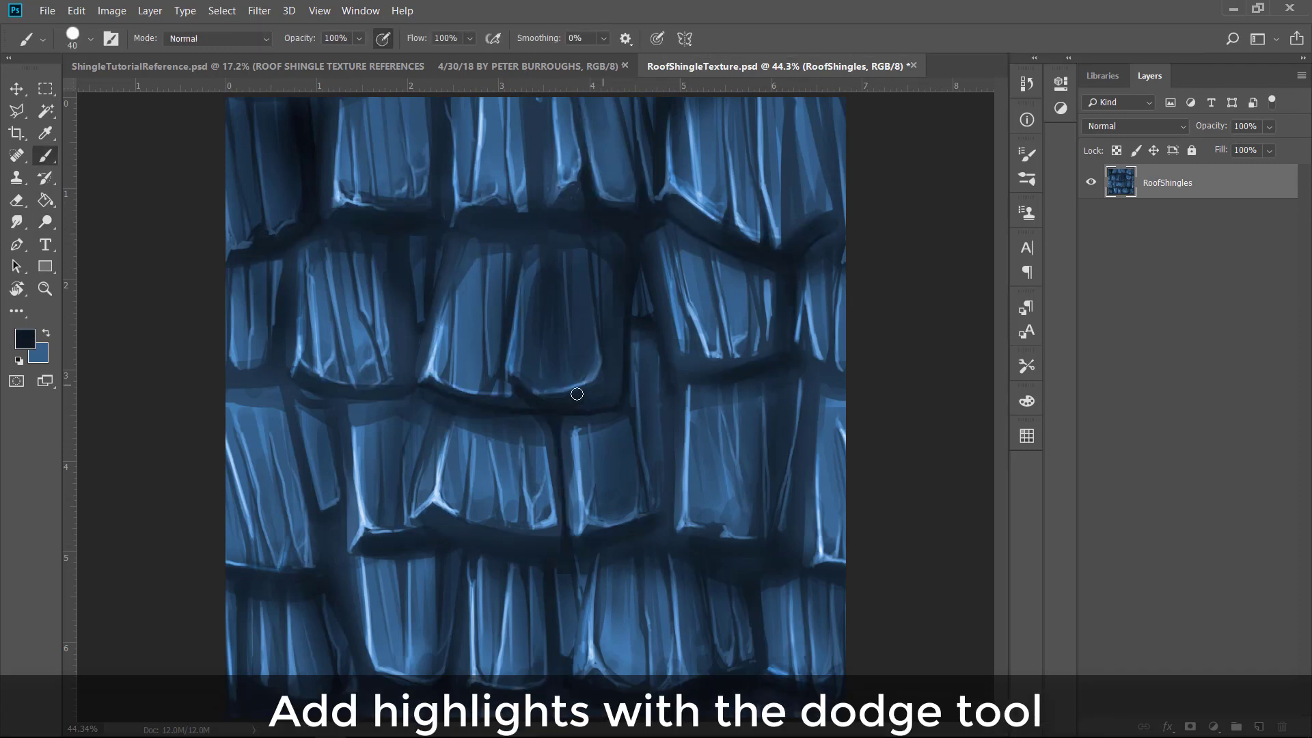
Step: Reduce the brush to 15 pixels and outline the sides and lower edges of the third-row shingles in dark navy
{"action": "key", "text": "bracketleft"}
{"action": "key", "text": "bracketleft"}
{"action": "left_click_drag", "start_coordinate": [666, 543], "coordinate": [673, 380]}
{"action": "left_click_drag", "start_coordinate": [813, 554], "coordinate": [799, 369]}
{"action": "left_click_drag", "start_coordinate": [336, 407], "coordinate": [336, 526]}
{"action": "left_click_drag", "start_coordinate": [441, 410], "coordinate": [409, 519]}
{"action": "left_click_drag", "start_coordinate": [413, 522], "coordinate": [495, 539]}
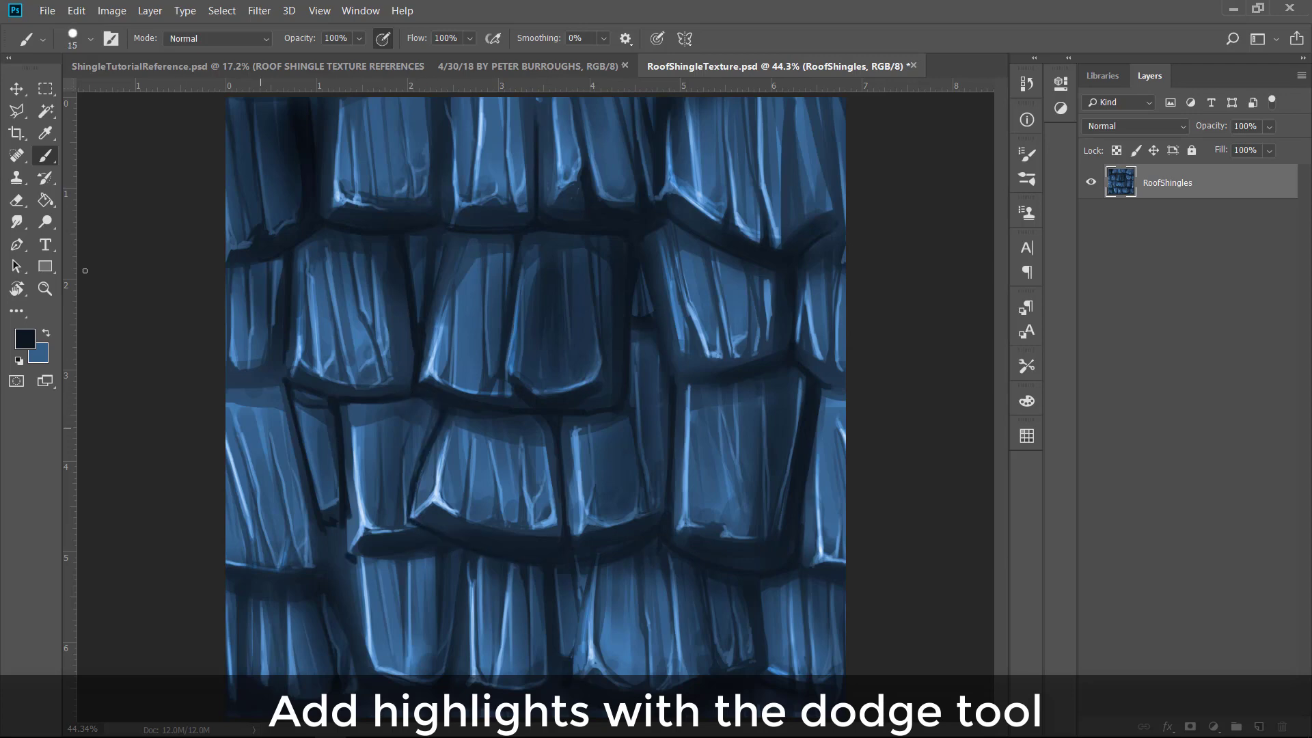
Step: Enlarge the brush to 30 pixels, darken the gap between the lower rows, and repaint the adjacent shingle edge
{"action": "key", "text": "bracketright"}
{"action": "key", "text": "bracketright"}
{"action": "key", "text": "bracketright"}
{"action": "key", "text": "bracketright"}
{"action": "key", "text": "bracketright"}
{"action": "left_click_drag", "start_coordinate": [321, 512], "coordinate": [345, 656]}
{"action": "left_click", "coordinate": [373, 465], "text": "alt"}
{"action": "left_click_drag", "start_coordinate": [348, 437], "coordinate": [348, 526]}
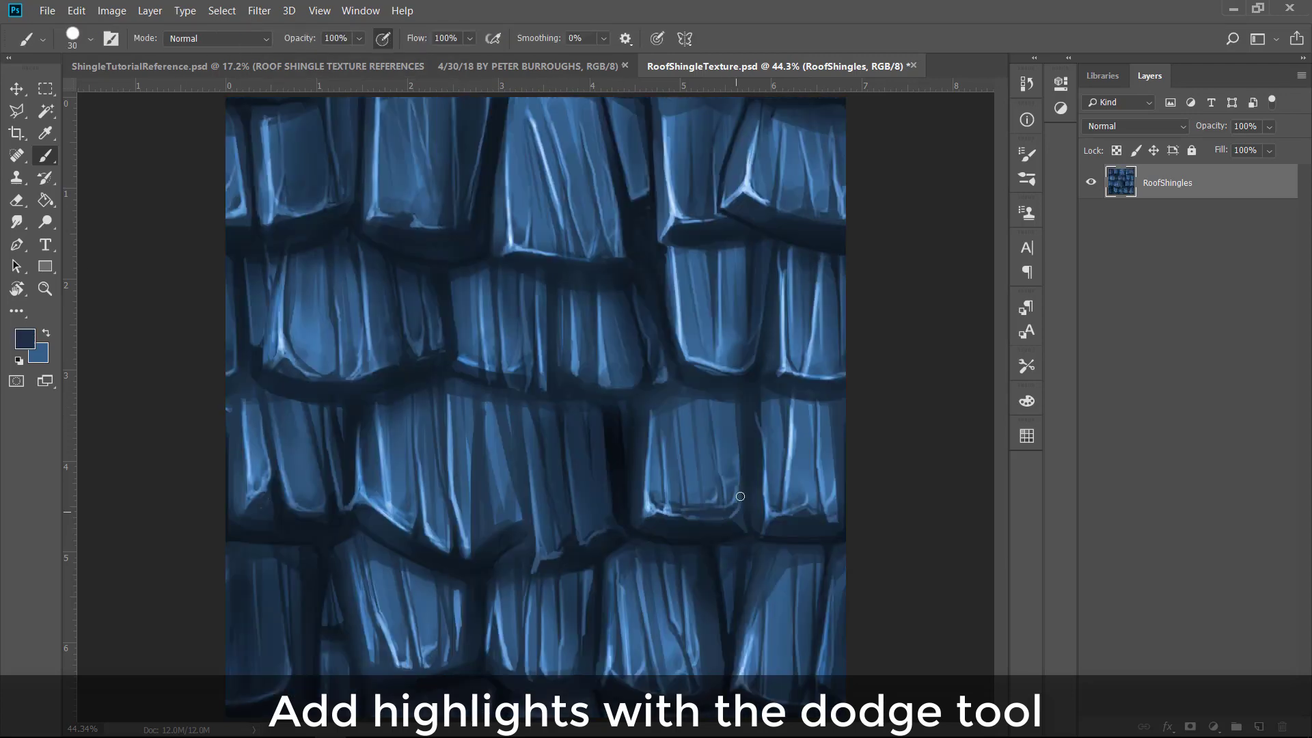
Step: Sample shingle colors, then brighten the faces of selected shingles with broad Dodge tool strokes
{"action": "left_click", "coordinate": [739, 496], "text": "alt"}
{"action": "left_click", "coordinate": [518, 240], "text": "alt"}
{"action": "left_click", "coordinate": [513, 247], "text": "alt"}
{"action": "key", "text": "o"}
{"action": "left_click_drag", "start_coordinate": [526, 143], "coordinate": [615, 246]}
{"action": "left_click_drag", "start_coordinate": [488, 294], "coordinate": [314, 355]}
{"action": "left_click_drag", "start_coordinate": [690, 410], "coordinate": [690, 499]}
{"action": "left_click_drag", "start_coordinate": [390, 416], "coordinate": [399, 512]}
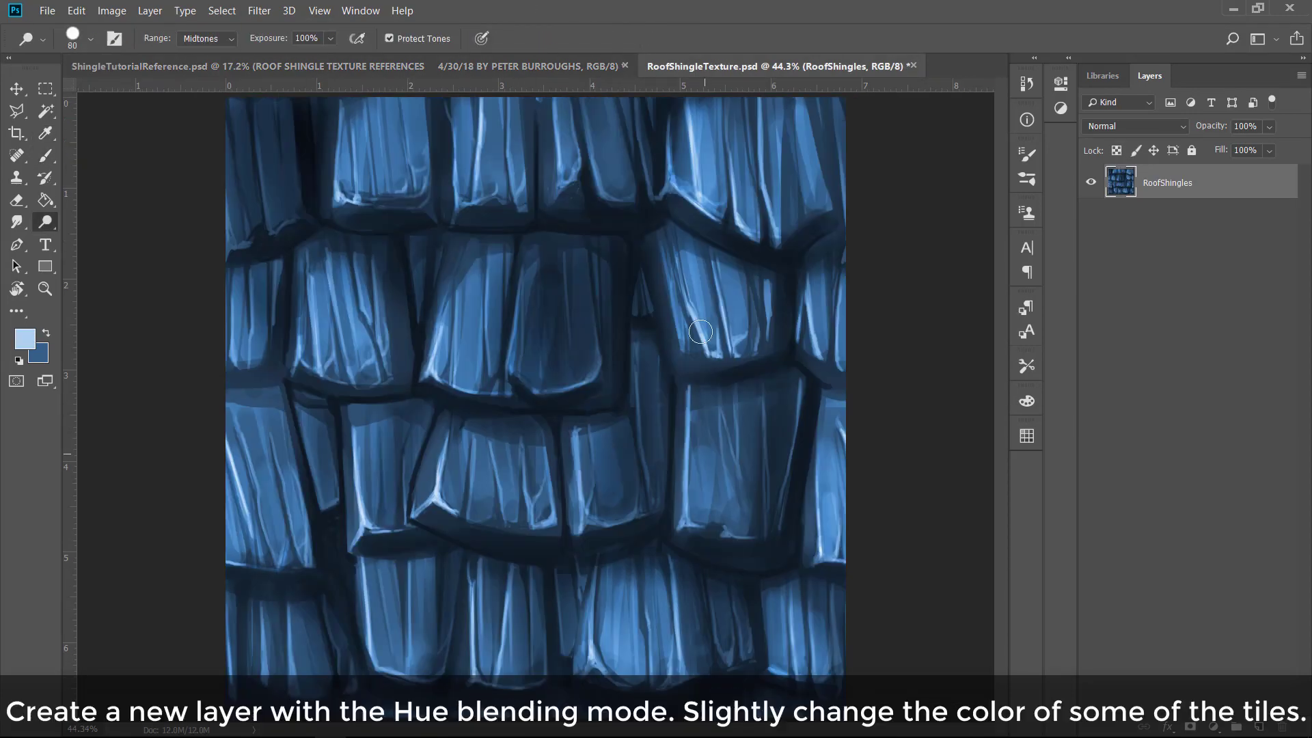
{"action": "left_click_drag", "start_coordinate": [703, 506], "coordinate": [704, 385]}
{"action": "mouse_move", "coordinate": [550, 379]}
{"action": "left_mouse_down"}
{"action": "mouse_move", "coordinate": [553, 255]}
{"action": "mouse_move", "coordinate": [574, 355]}
{"action": "left_mouse_up"}
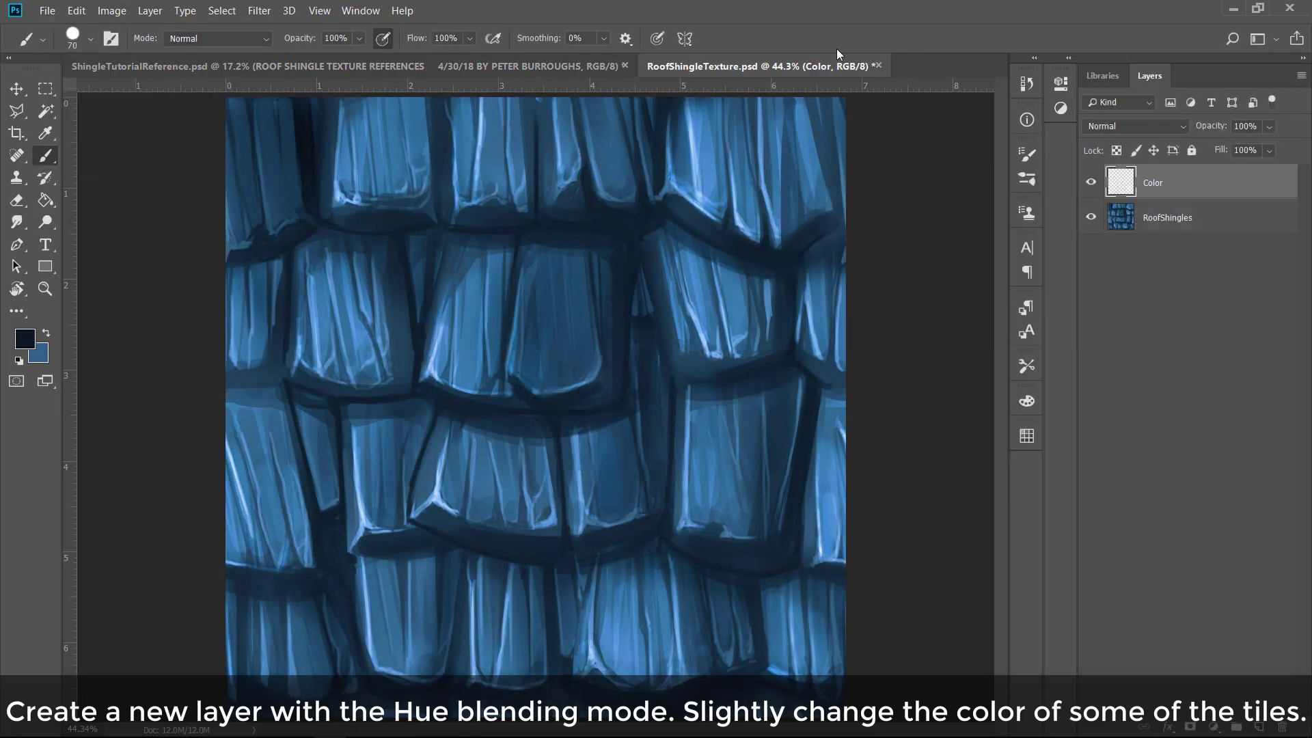
Step: Set the Color layer to Hue blending and tint individual shingles teal and purple with a 200-pixel brush
{"action": "left_click_drag", "start_coordinate": [469, 286], "coordinate": [710, 287]}
{"action": "left_click_drag", "start_coordinate": [615, 601], "coordinate": [598, 346]}
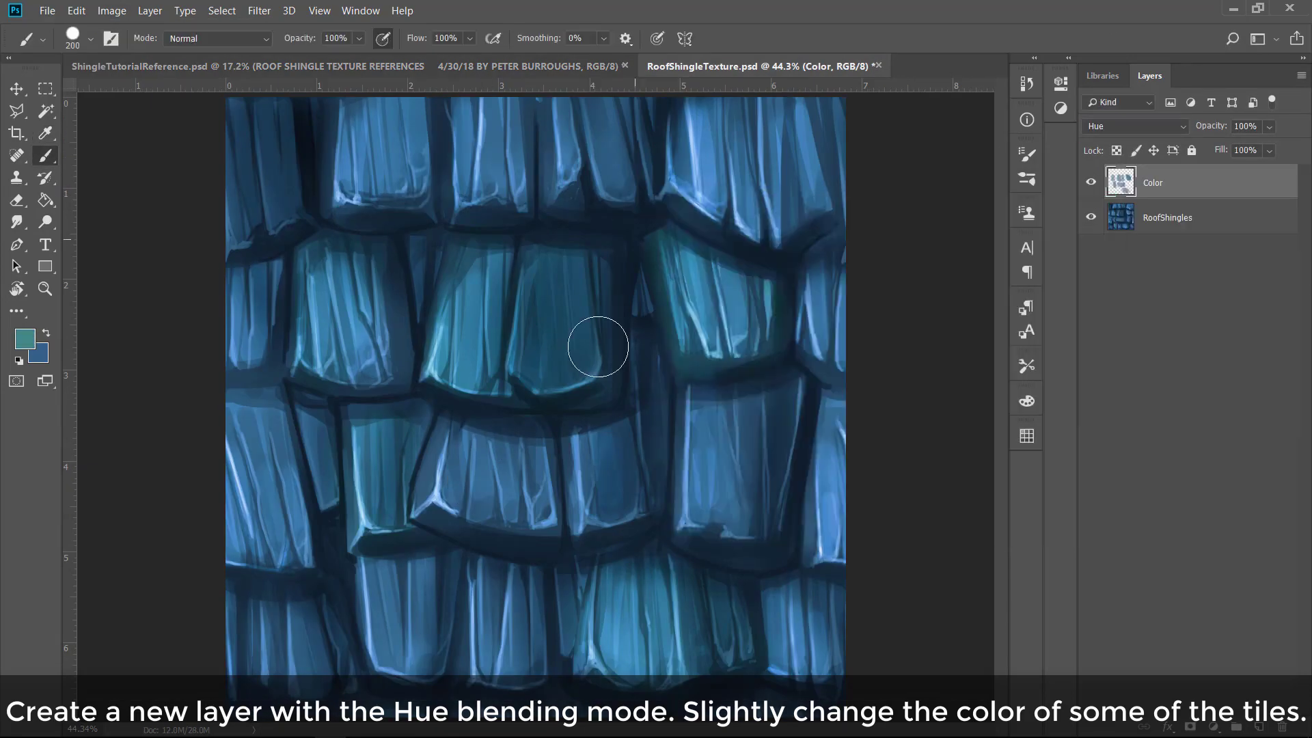
{"action": "left_click_drag", "start_coordinate": [738, 424], "coordinate": [738, 519]}
{"action": "left_click_drag", "start_coordinate": [314, 409], "coordinate": [321, 492]}
{"action": "left_click_drag", "start_coordinate": [383, 122], "coordinate": [412, 196]}
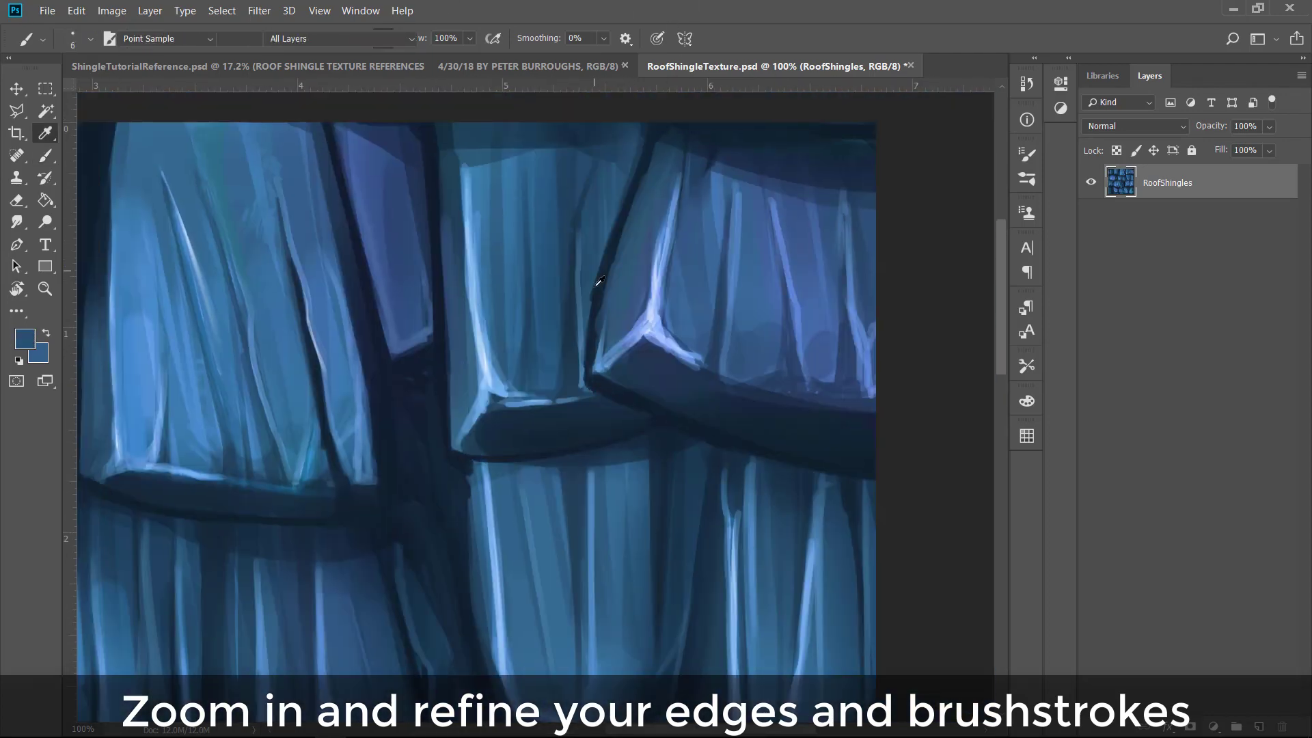
Step: Refine the purple top-row shingle by darkening its slanted edge and deepening its vertical cracks
{"action": "left_click_drag", "start_coordinate": [599, 284], "coordinate": [655, 193]}
{"action": "left_click_drag", "start_coordinate": [859, 409], "coordinate": [856, 331]}
{"action": "left_click_drag", "start_coordinate": [801, 385], "coordinate": [797, 341]}
{"action": "left_click_drag", "start_coordinate": [733, 280], "coordinate": [739, 184]}
{"action": "left_click", "coordinate": [753, 176], "text": "alt"}
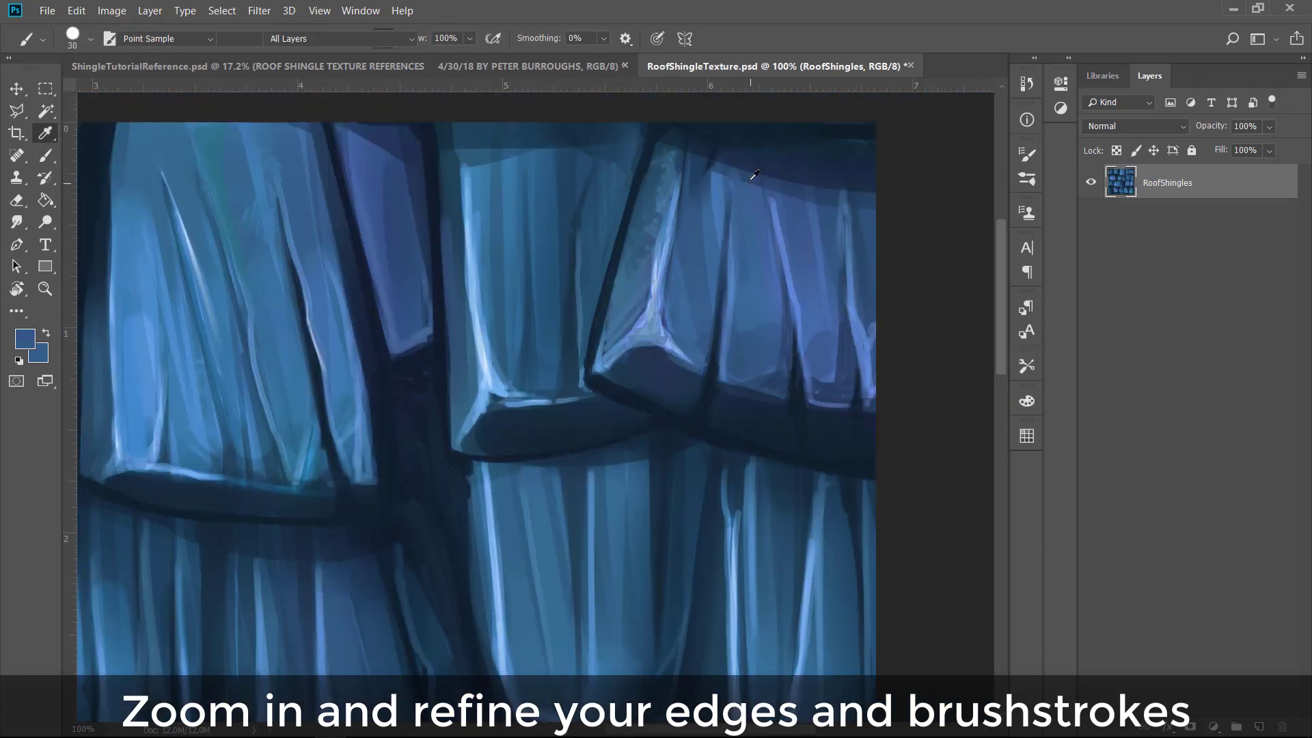
Step: Refine the edges and highlights of the neighboring shingles with fine strokes in sampled blues
{"action": "left_click_drag", "start_coordinate": [572, 300], "coordinate": [585, 595]}
{"action": "left_click_drag", "start_coordinate": [448, 321], "coordinate": [453, 204]}
{"action": "left_click", "coordinate": [487, 368], "text": "alt"}
{"action": "left_click_drag", "start_coordinate": [505, 369], "coordinate": [530, 294]}
{"action": "scroll", "coordinate": [559, 379], "scroll_direction": "down", "scroll_amount": 8}
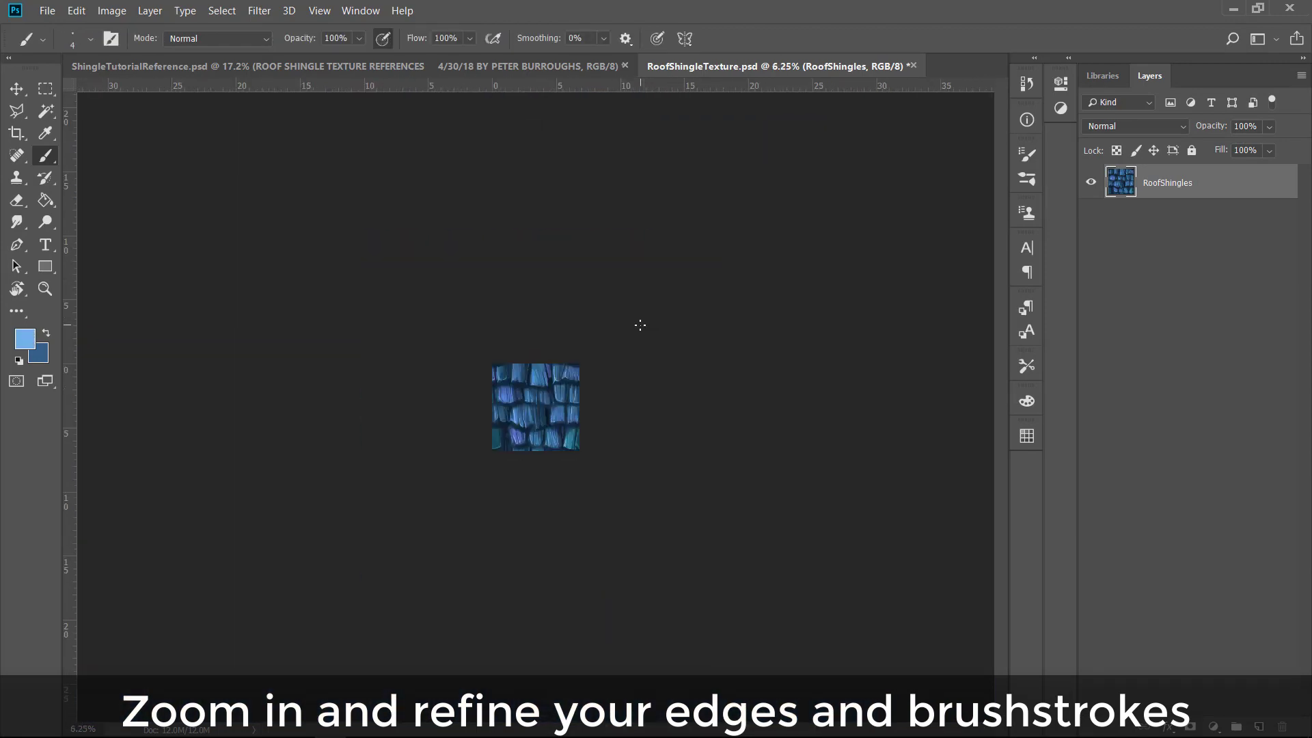
{"action": "scroll", "coordinate": [558, 380], "scroll_direction": "up", "scroll_amount": 8}
{"action": "left_click", "coordinate": [823, 355], "text": "alt"}
{"action": "left_click_drag", "start_coordinate": [827, 367], "coordinate": [859, 297]}
{"action": "left_click_drag", "start_coordinate": [755, 314], "coordinate": [789, 342]}
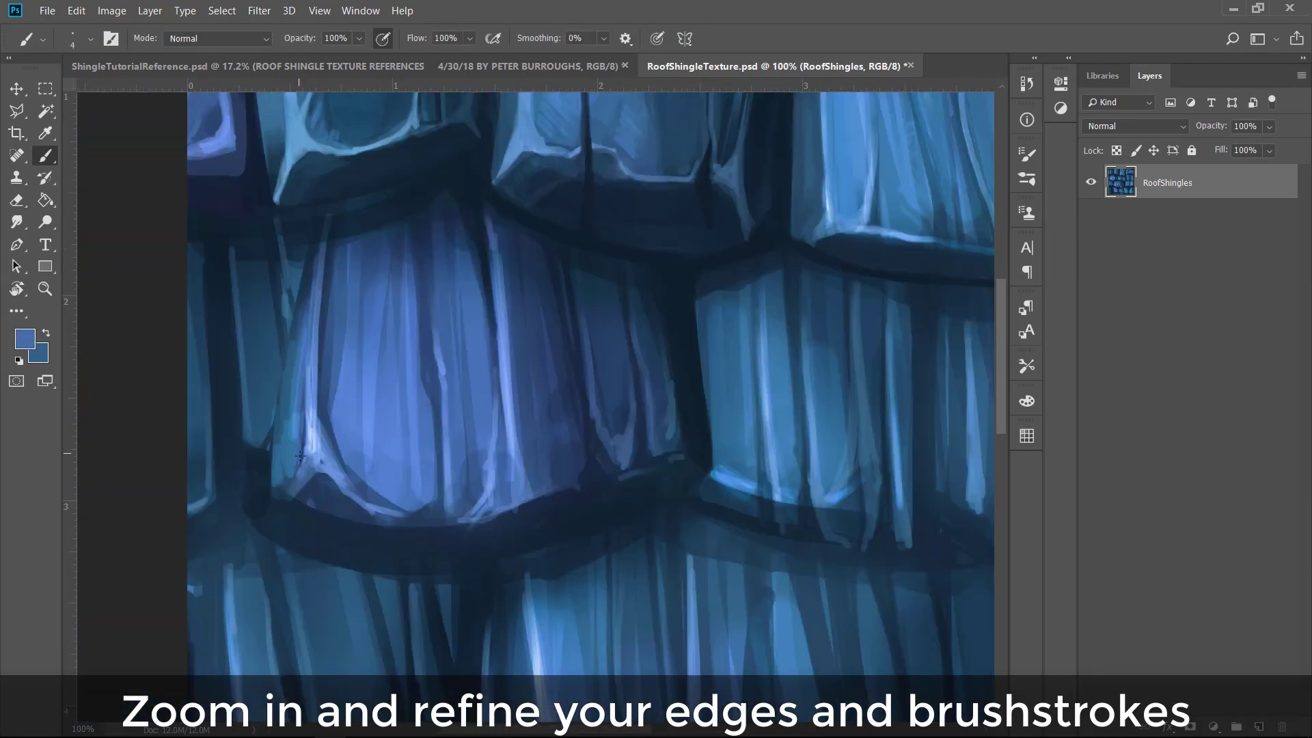
Step: Outline the purple second-row shingle in dark navy and deepen its vertical cracks
{"action": "left_click_drag", "start_coordinate": [291, 478], "coordinate": [301, 246]}
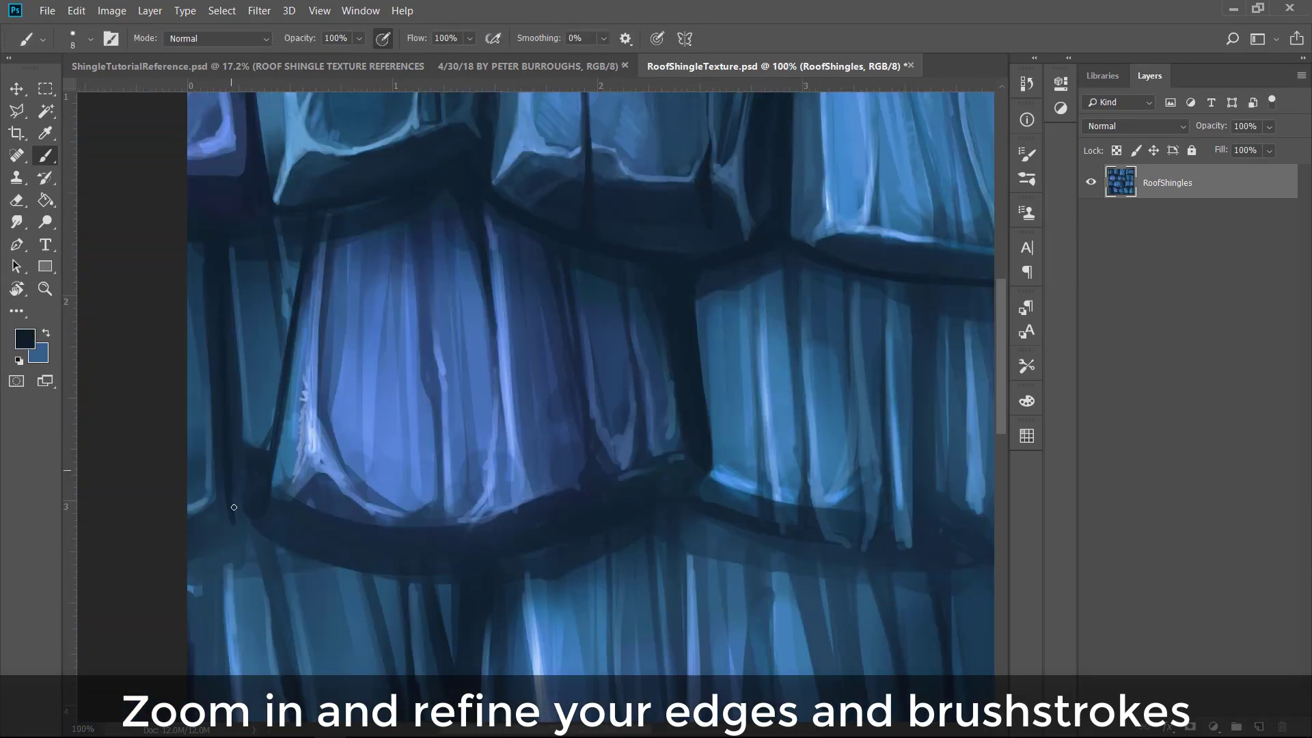
{"action": "left_click_drag", "start_coordinate": [239, 526], "coordinate": [260, 465]}
{"action": "left_click_drag", "start_coordinate": [683, 328], "coordinate": [659, 478]}
{"action": "left_click_drag", "start_coordinate": [434, 531], "coordinate": [434, 430]}
{"action": "left_click_drag", "start_coordinate": [502, 455], "coordinate": [502, 266]}
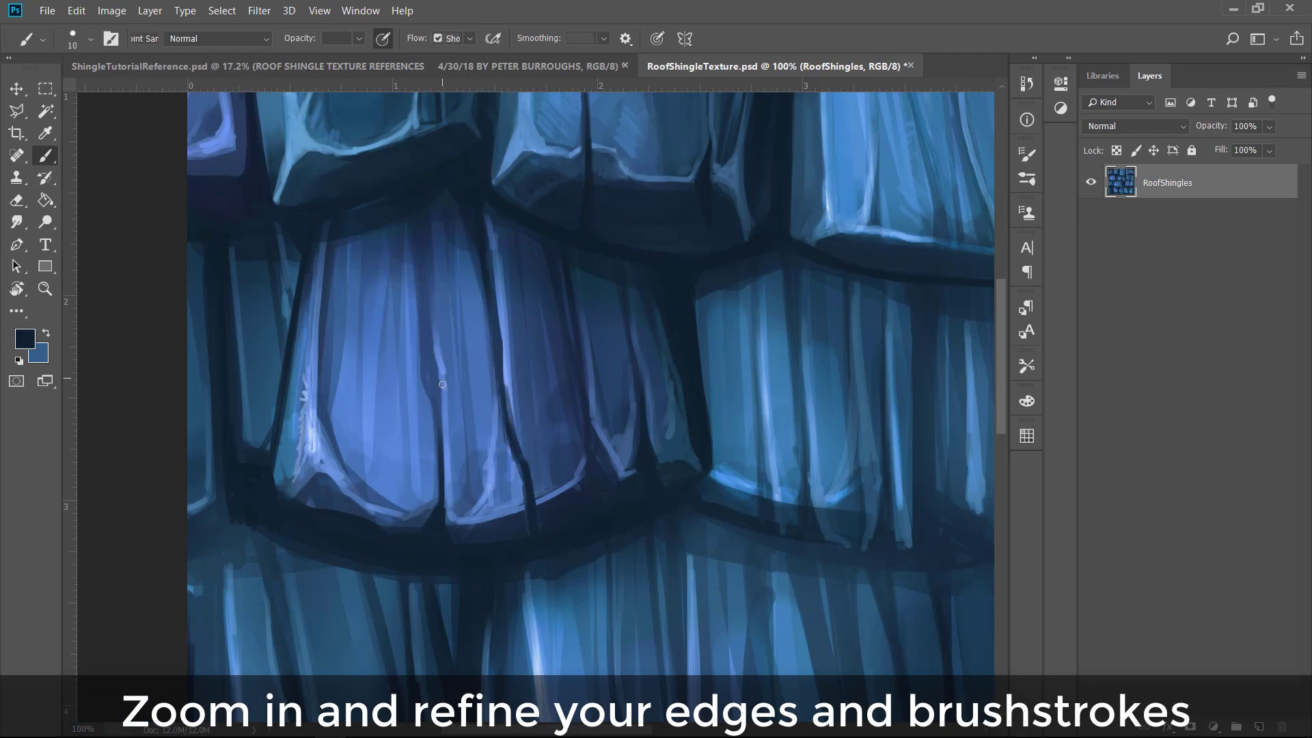
{"action": "left_click_drag", "start_coordinate": [436, 481], "coordinate": [436, 256]}
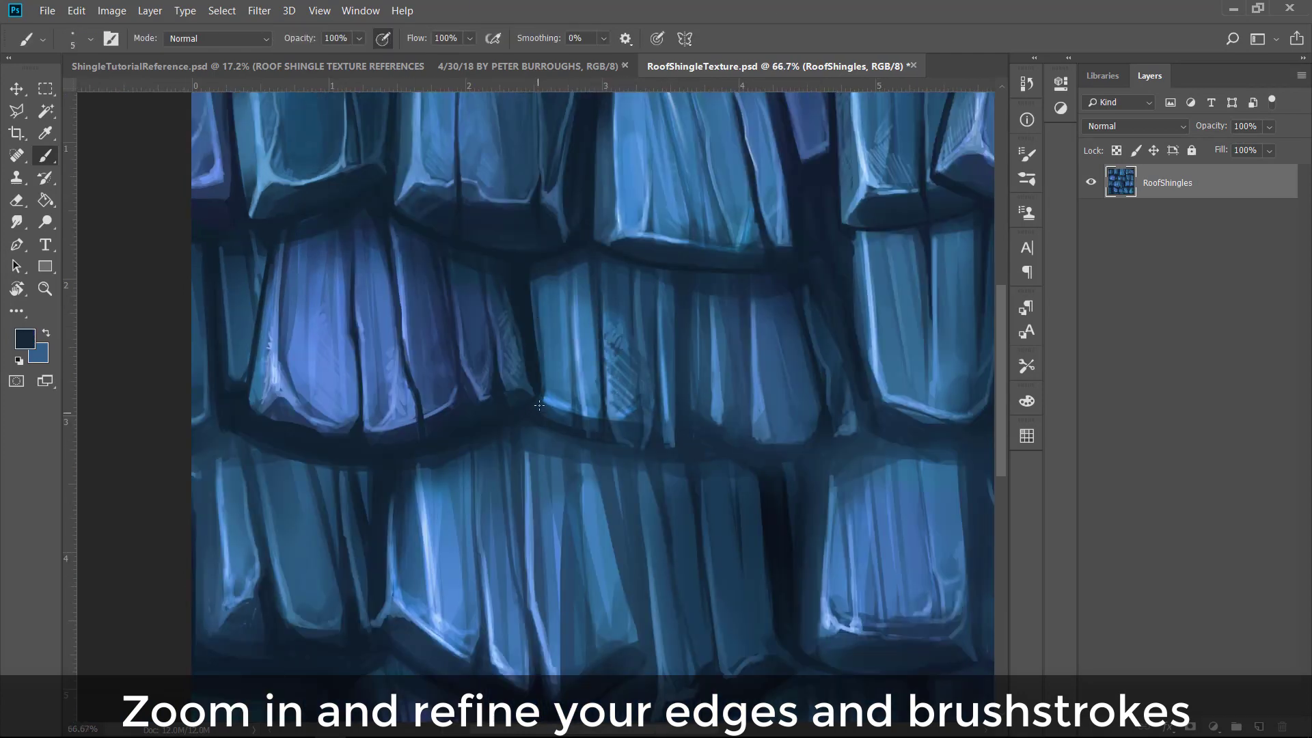
Step: Sample a shingle color and paint fine texture and edge strokes on the purple second-row shingle
{"action": "left_click_drag", "start_coordinate": [539, 405], "coordinate": [387, 367]}
{"action": "left_click", "coordinate": [403, 352], "text": "alt"}
{"action": "left_click_drag", "start_coordinate": [388, 307], "coordinate": [400, 359]}
{"action": "left_click_drag", "start_coordinate": [285, 369], "coordinate": [301, 361]}
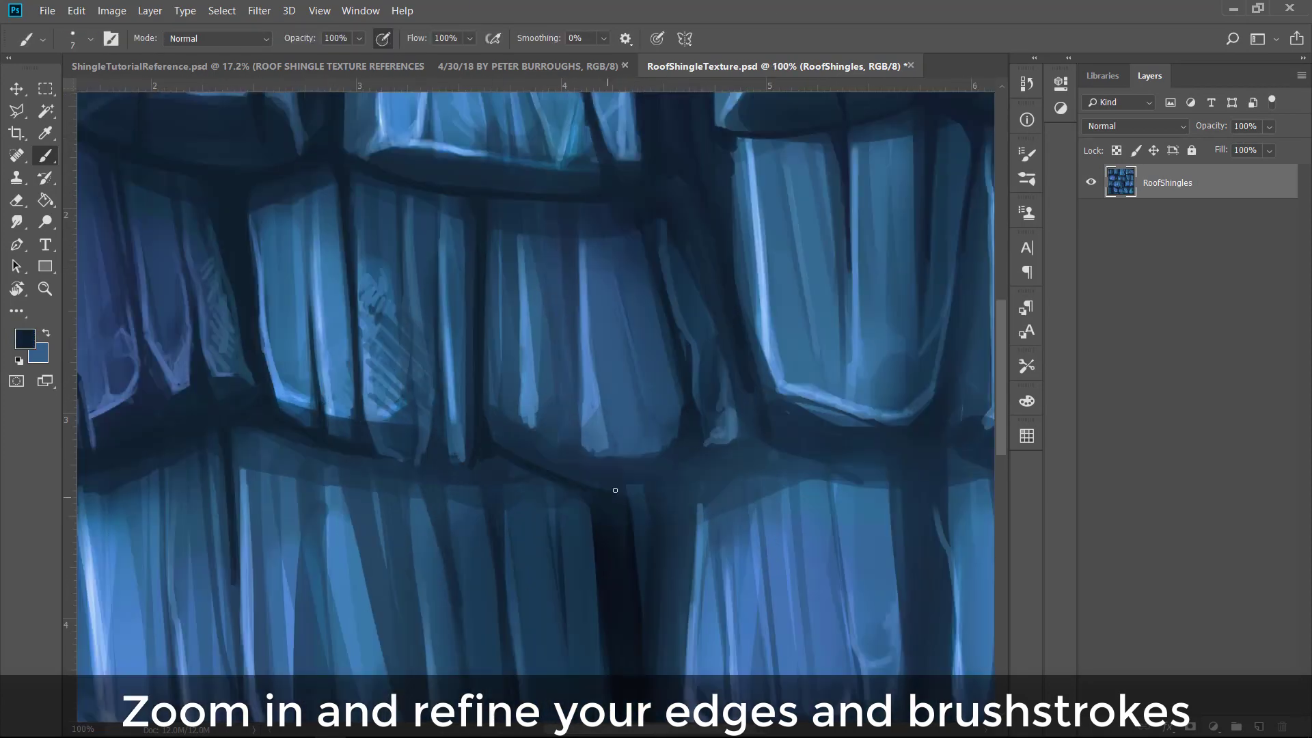
Step: Paint dark navy outlines and cracks around the second- and third-row shingles near the canvas's right edge
{"action": "left_click_drag", "start_coordinate": [781, 435], "coordinate": [707, 465]}
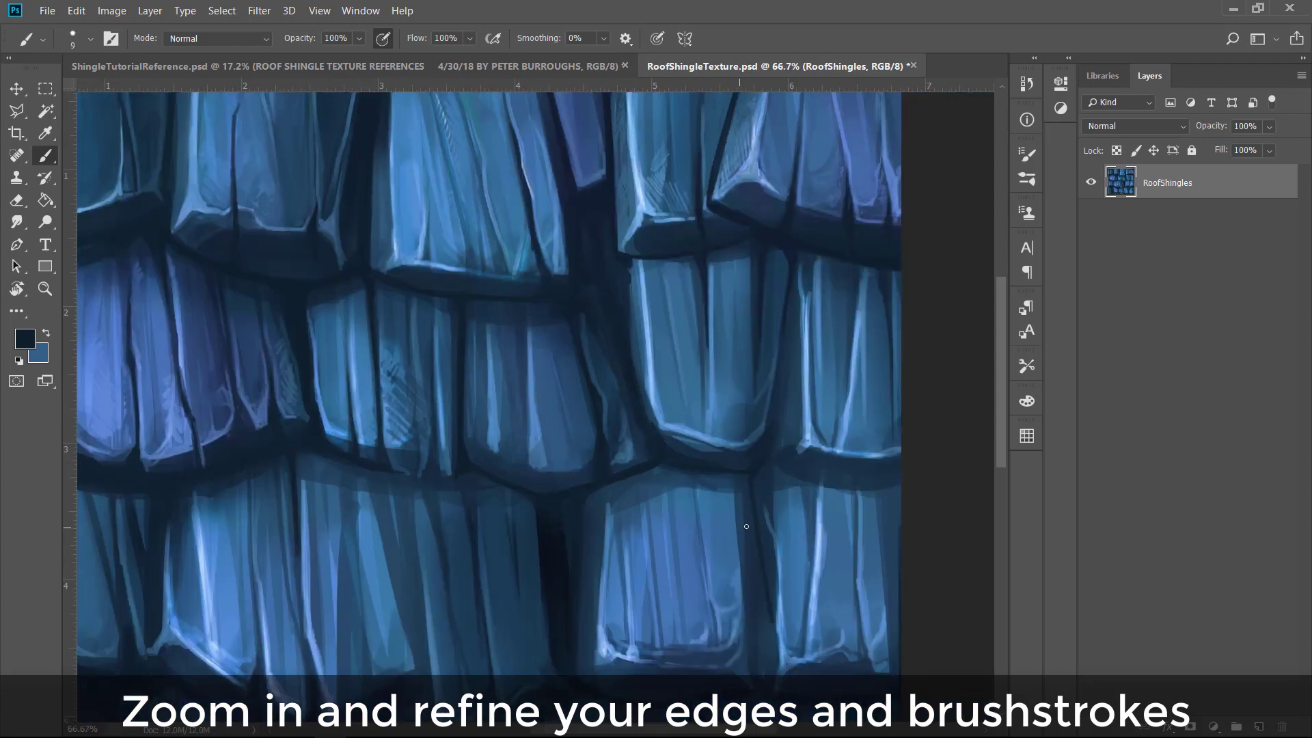
{"action": "left_click_drag", "start_coordinate": [757, 676], "coordinate": [752, 478]}
{"action": "left_click_drag", "start_coordinate": [784, 435], "coordinate": [784, 295]}
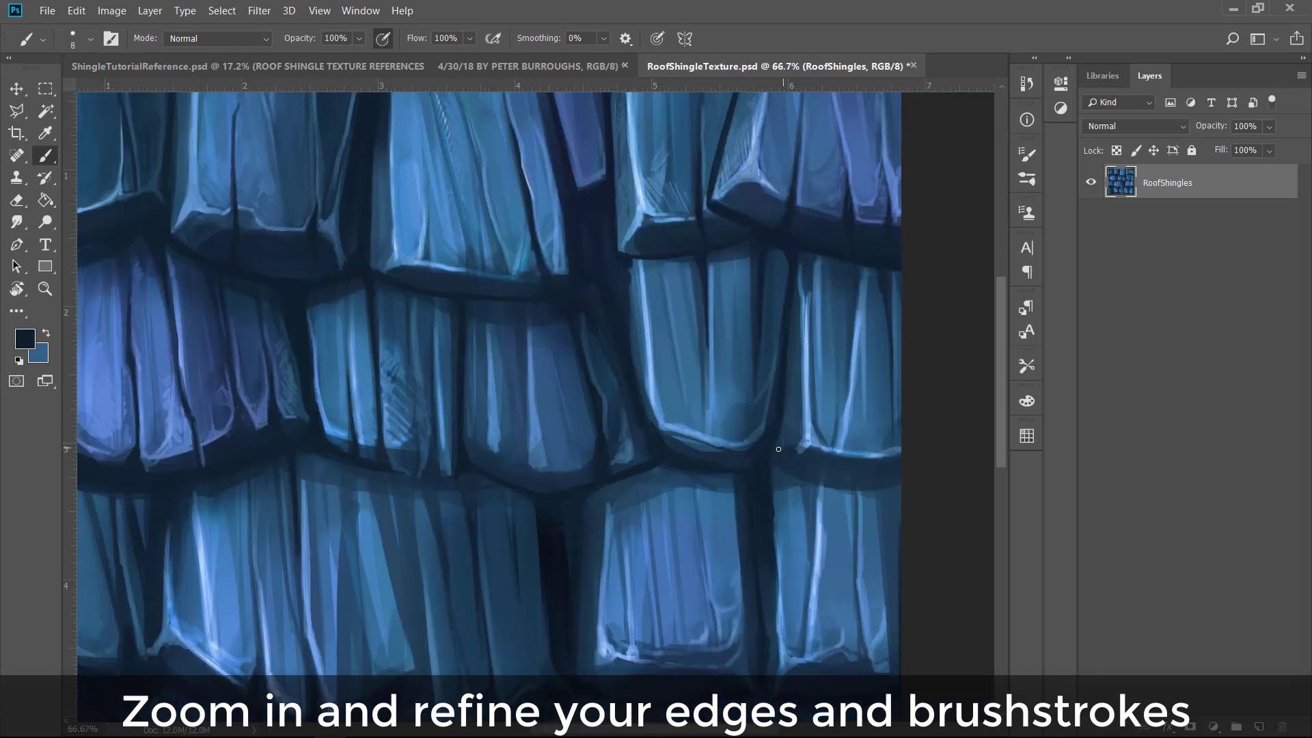
{"action": "left_click_drag", "start_coordinate": [786, 469], "coordinate": [806, 254]}
{"action": "left_click_drag", "start_coordinate": [844, 420], "coordinate": [845, 254]}
{"action": "left_click_drag", "start_coordinate": [538, 370], "coordinate": [540, 218]}
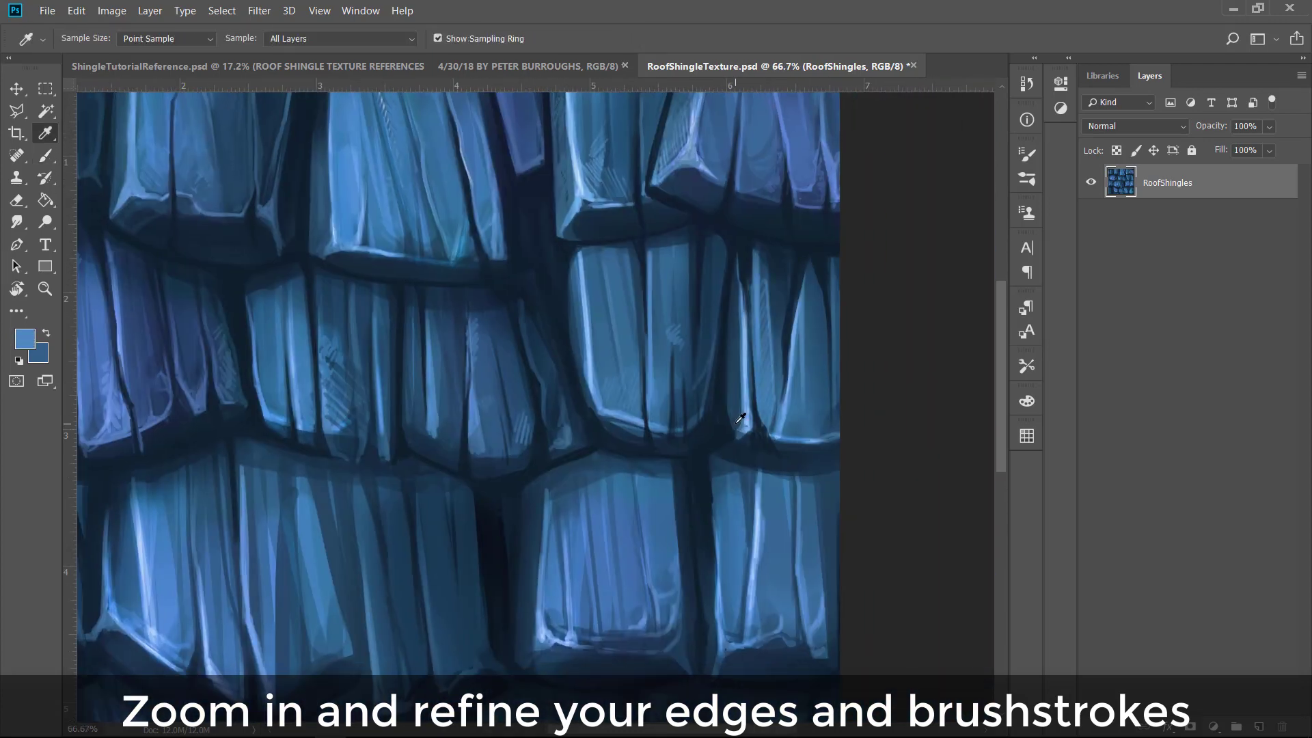
Step: Add fine light blue grain and edge strokes to the second-row shingles
{"action": "left_click_drag", "start_coordinate": [589, 361], "coordinate": [589, 267]}
{"action": "left_click_drag", "start_coordinate": [633, 260], "coordinate": [641, 420]}
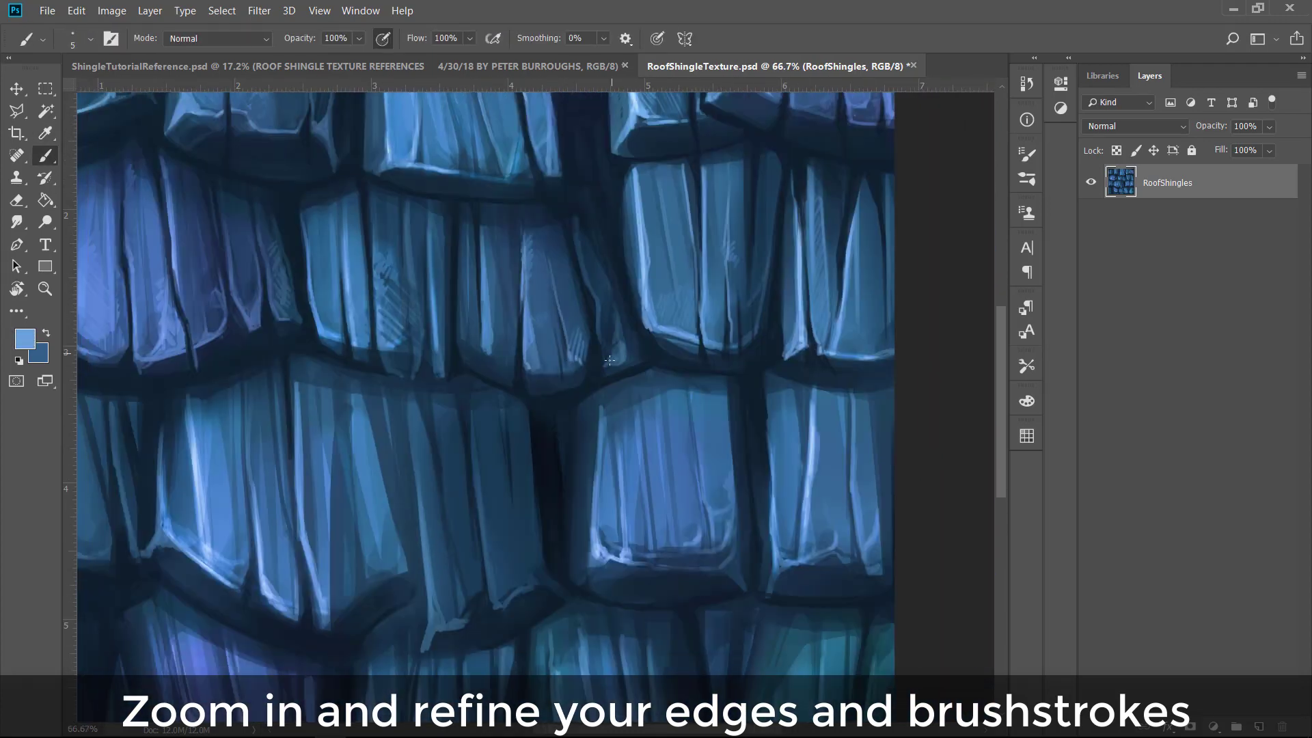
{"action": "left_click_drag", "start_coordinate": [270, 283], "coordinate": [263, 345]}
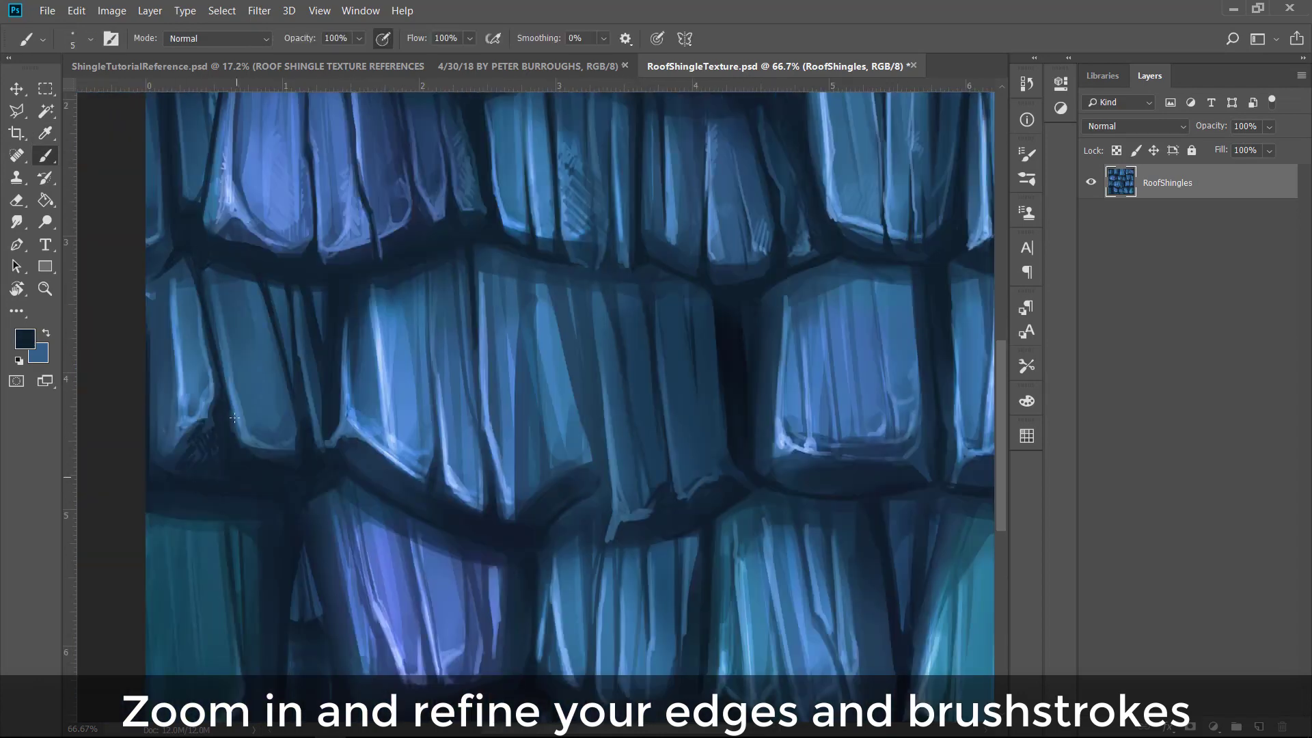
Step: Refine the third-row shingles with dark cracks, hatched shadows under the row above, and light edge strokes
{"action": "left_click_drag", "start_coordinate": [434, 383], "coordinate": [430, 492]}
{"action": "left_click_drag", "start_coordinate": [478, 263], "coordinate": [543, 253]}
{"action": "left_click_drag", "start_coordinate": [819, 263], "coordinate": [758, 355]}
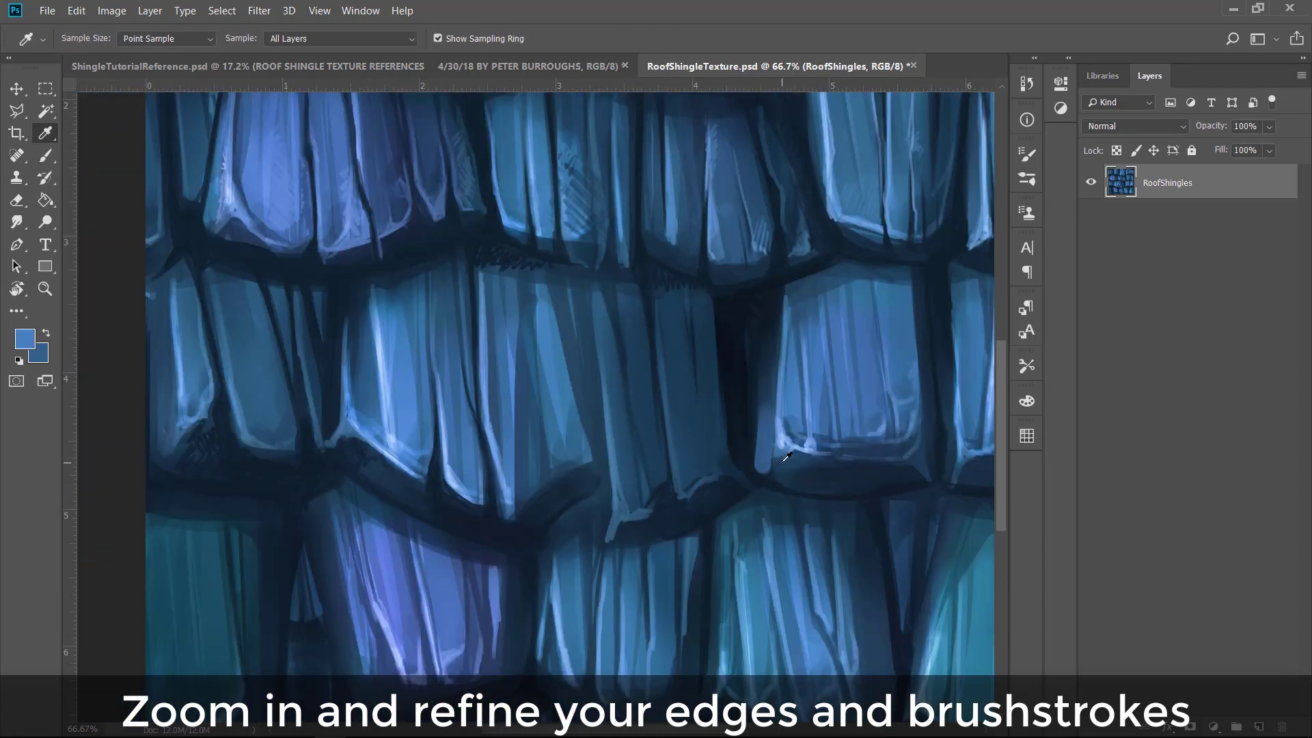
{"action": "left_click_drag", "start_coordinate": [765, 440], "coordinate": [768, 479]}
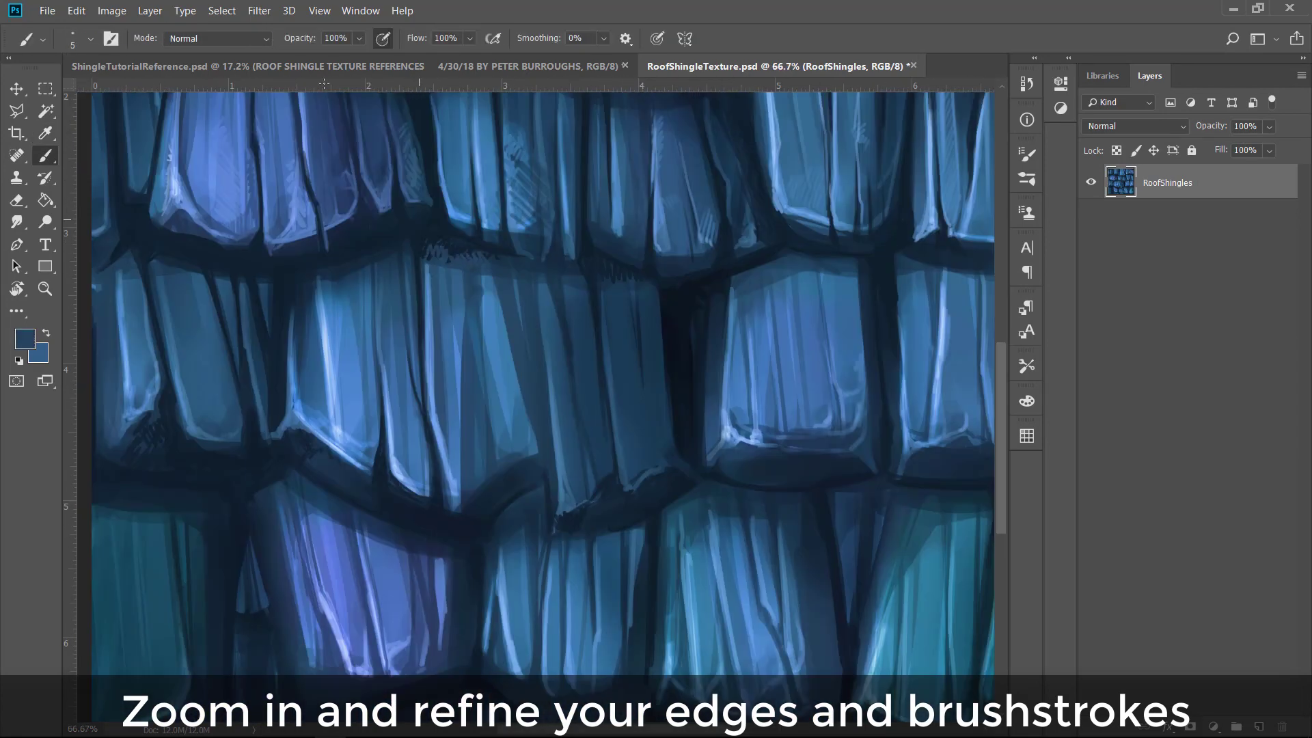
{"action": "left_click", "coordinate": [453, 354], "text": "alt"}
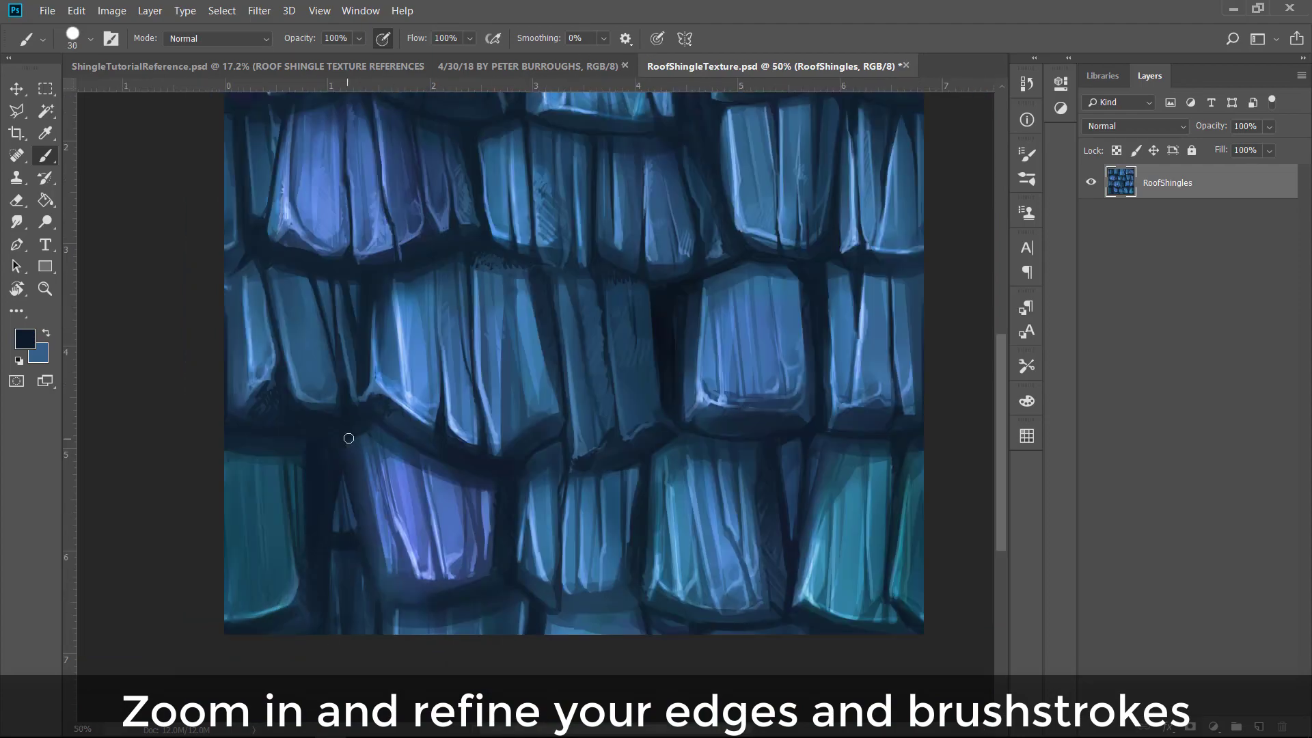
{"action": "left_click", "coordinate": [264, 10]}
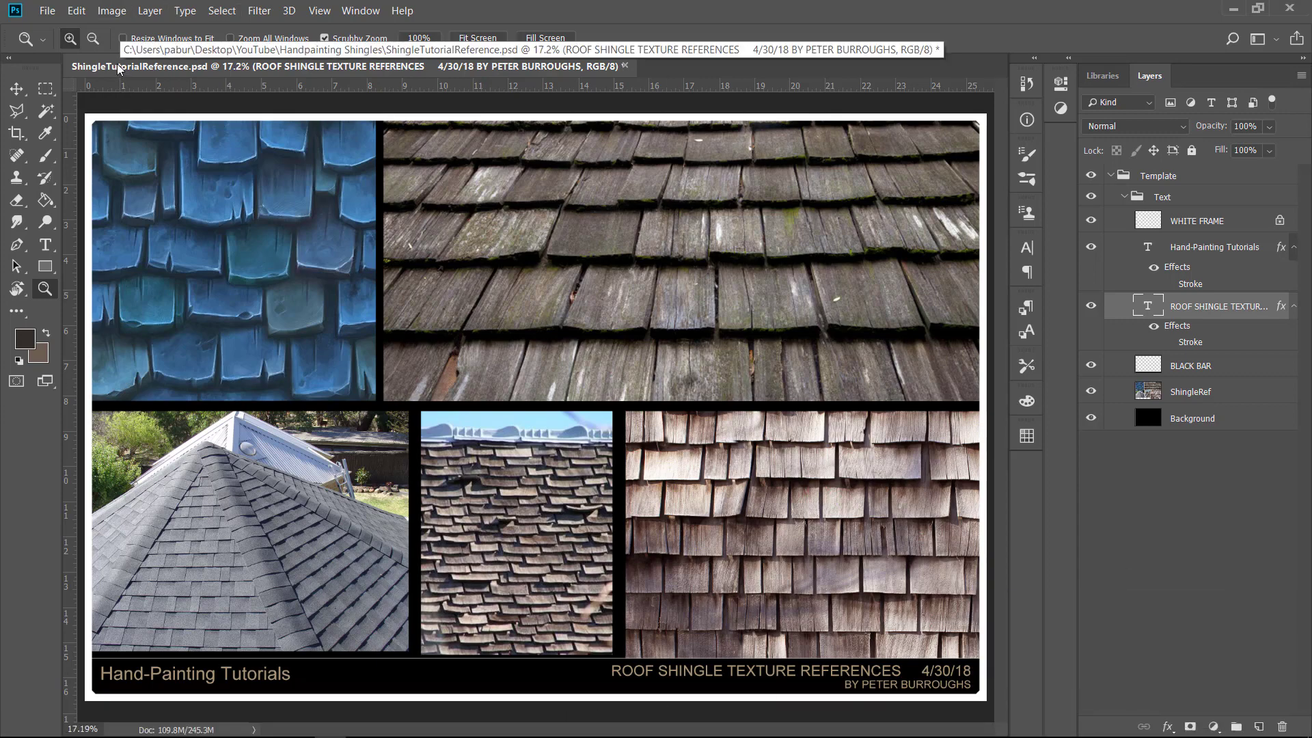
Step: Create a new 2048 by 2048 pixel document at 300 pixels per inch named RoofShingleTexture
{"action": "left_click", "coordinate": [47, 10]}
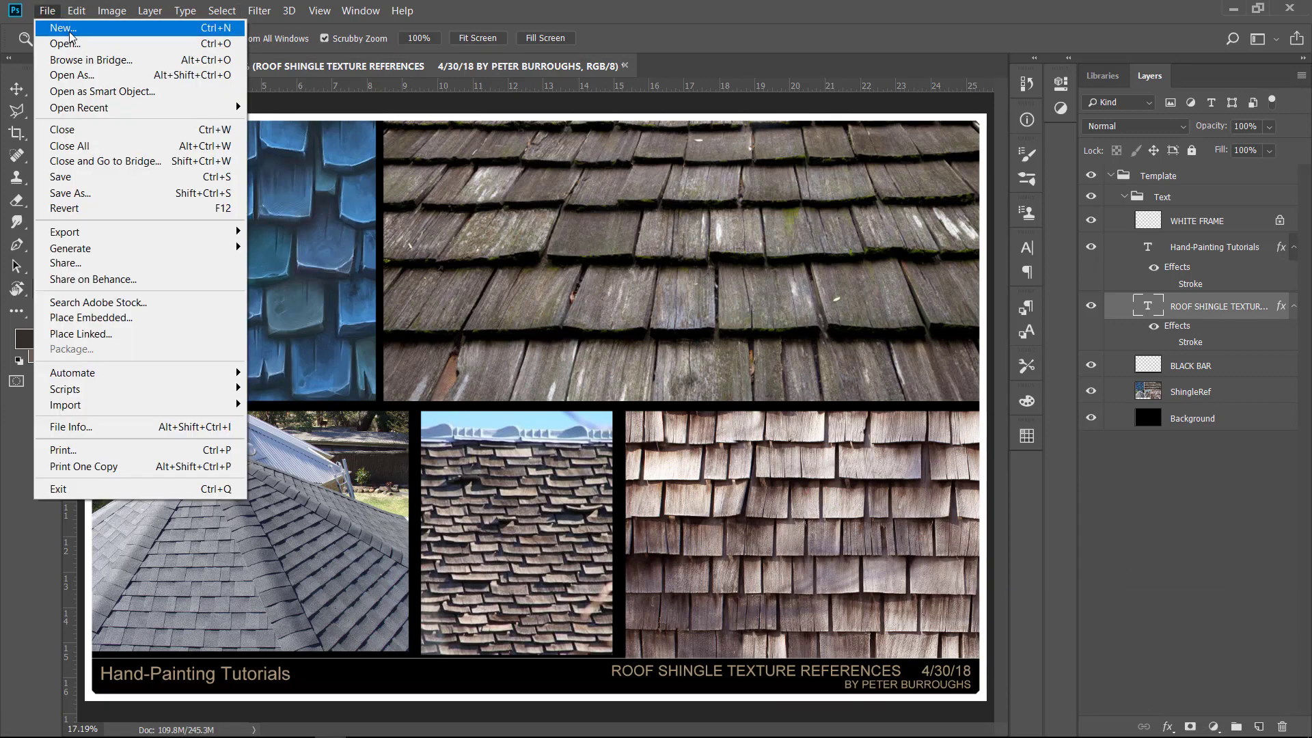
{"action": "left_click", "coordinate": [55, 25]}
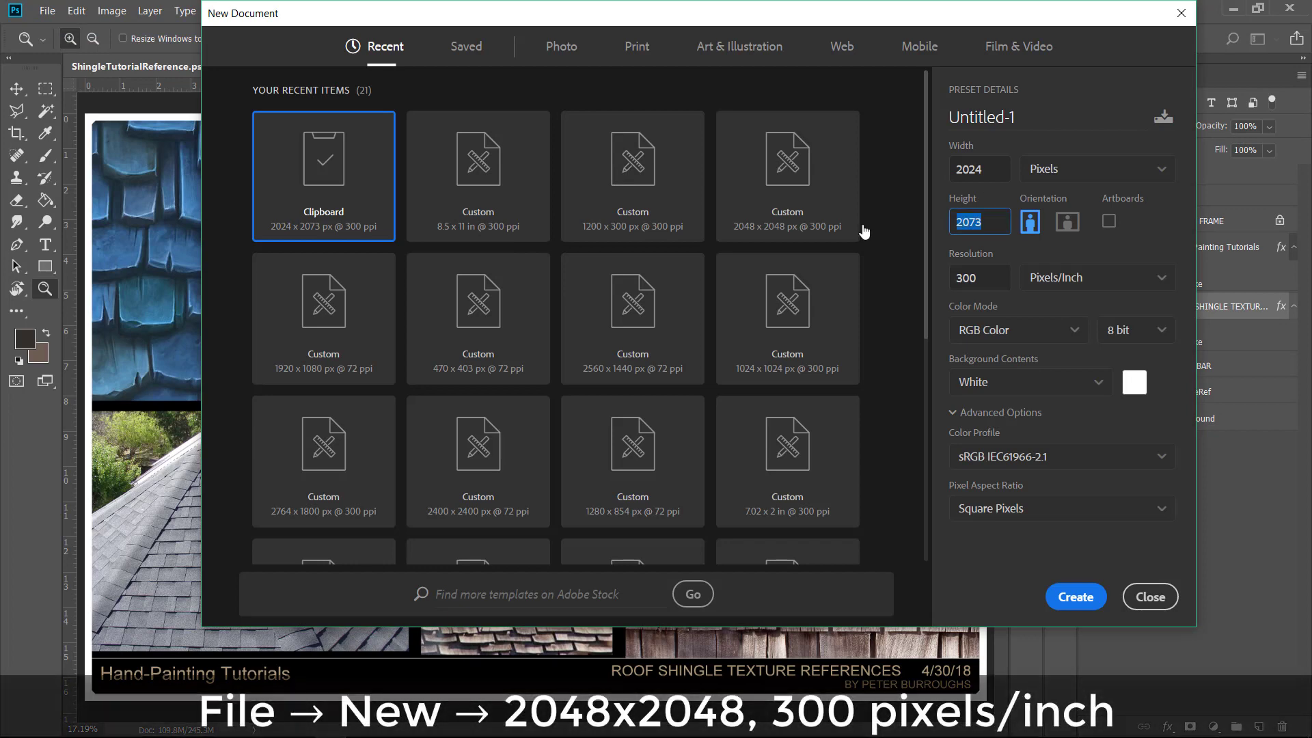
{"action": "key", "text": "shift+Tab"}
{"action": "type", "text": "2048"}
{"action": "key", "text": "shift+Tab"}
{"action": "type", "text": "RoofShin"}
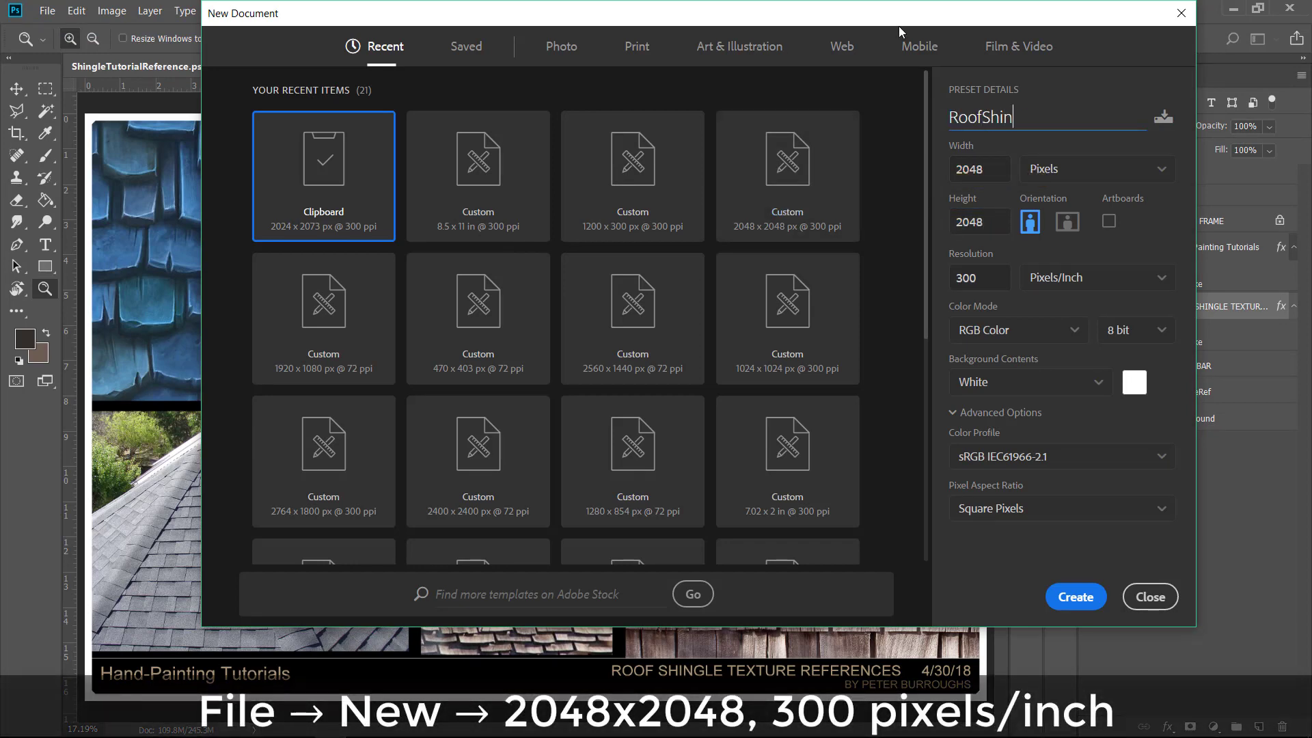
{"action": "type", "text": "gleTexture"}
{"action": "left_click", "coordinate": [1076, 597]}
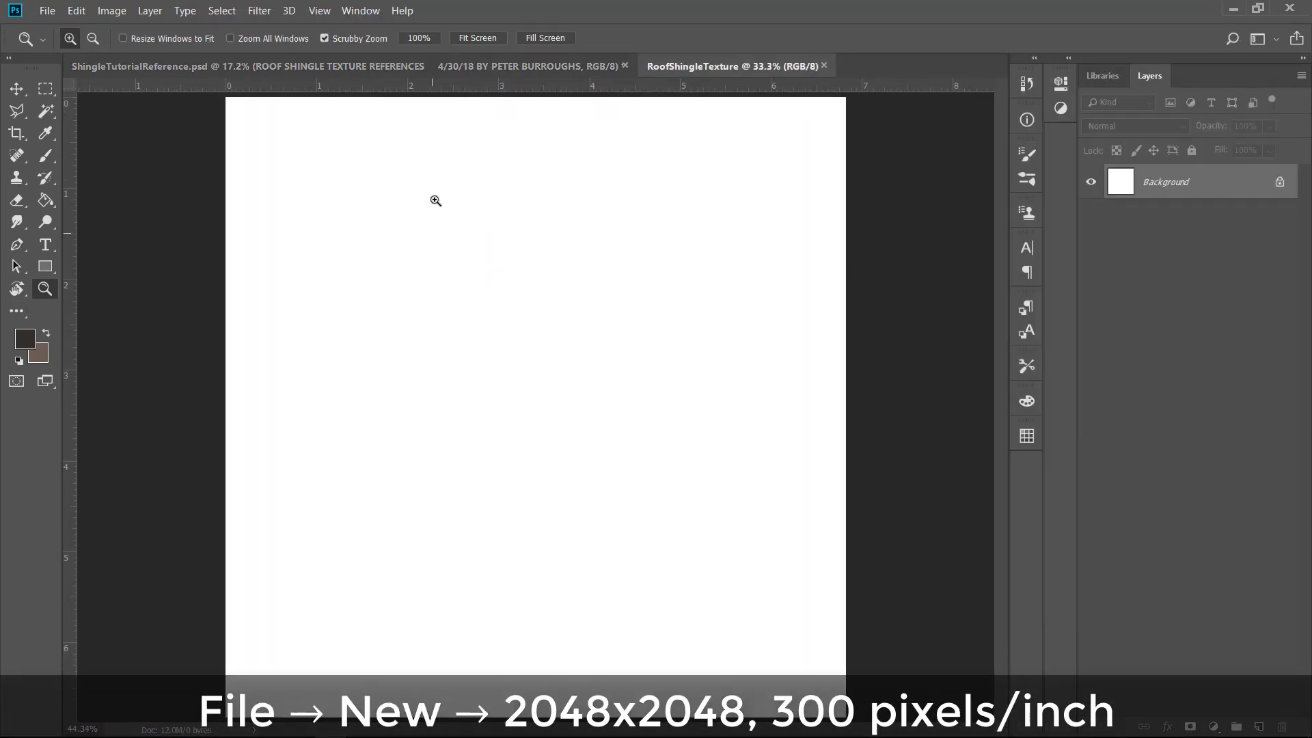
Step: Convert the locked background into a regular layer named RoofShingles
{"action": "double_click", "coordinate": [1197, 193]}
{"action": "type", "text": "RoofSHingle"}
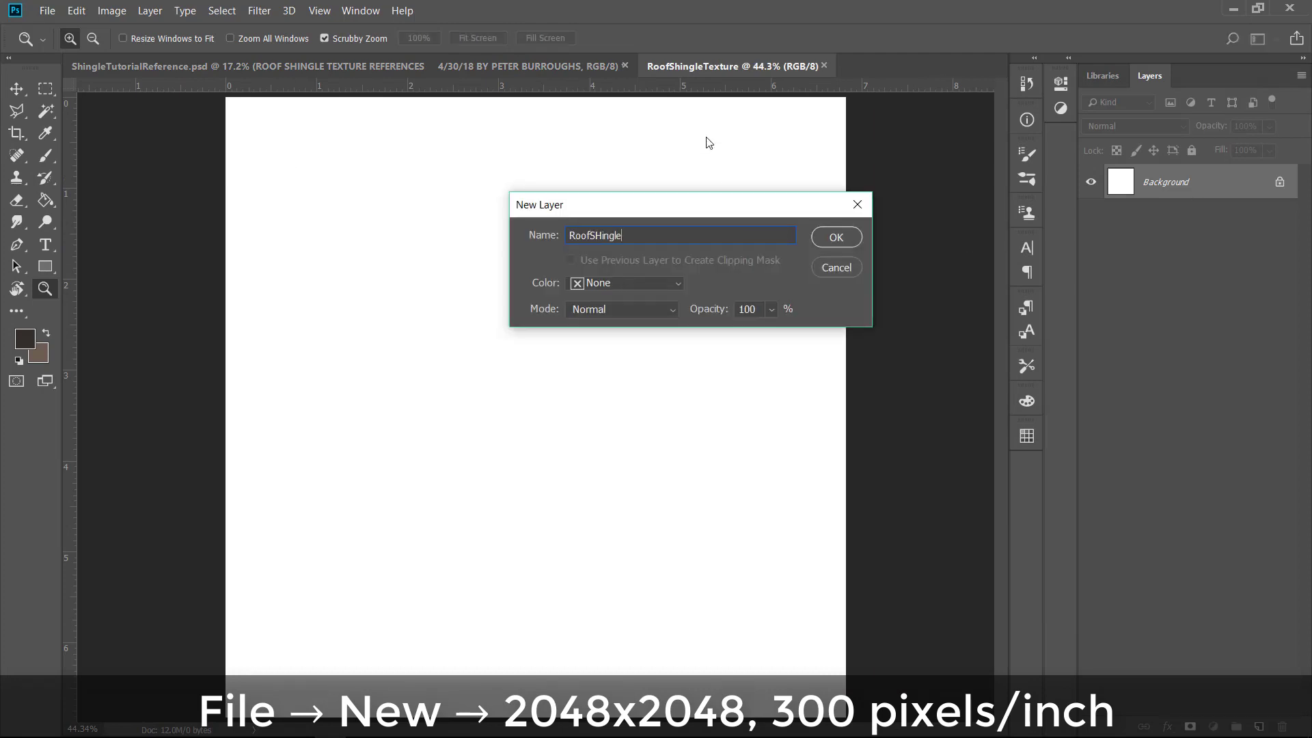
{"action": "key", "text": "BackSpace"}
{"action": "key", "text": "BackSpace"}
{"action": "key", "text": "BackSpace"}
{"action": "key", "text": "BackSpace"}
{"action": "key", "text": "BackSpace"}
{"action": "key", "text": "BackSpace"}
{"action": "type", "text": "hingles"}
{"action": "key", "text": "Return"}
Step: Sample a mid blue from the painted shingles in the reference document and fill the RoofShingles layer with it
{"action": "key", "text": "b"}
{"action": "left_click", "coordinate": [225, 66]}
{"action": "key", "text": "i"}
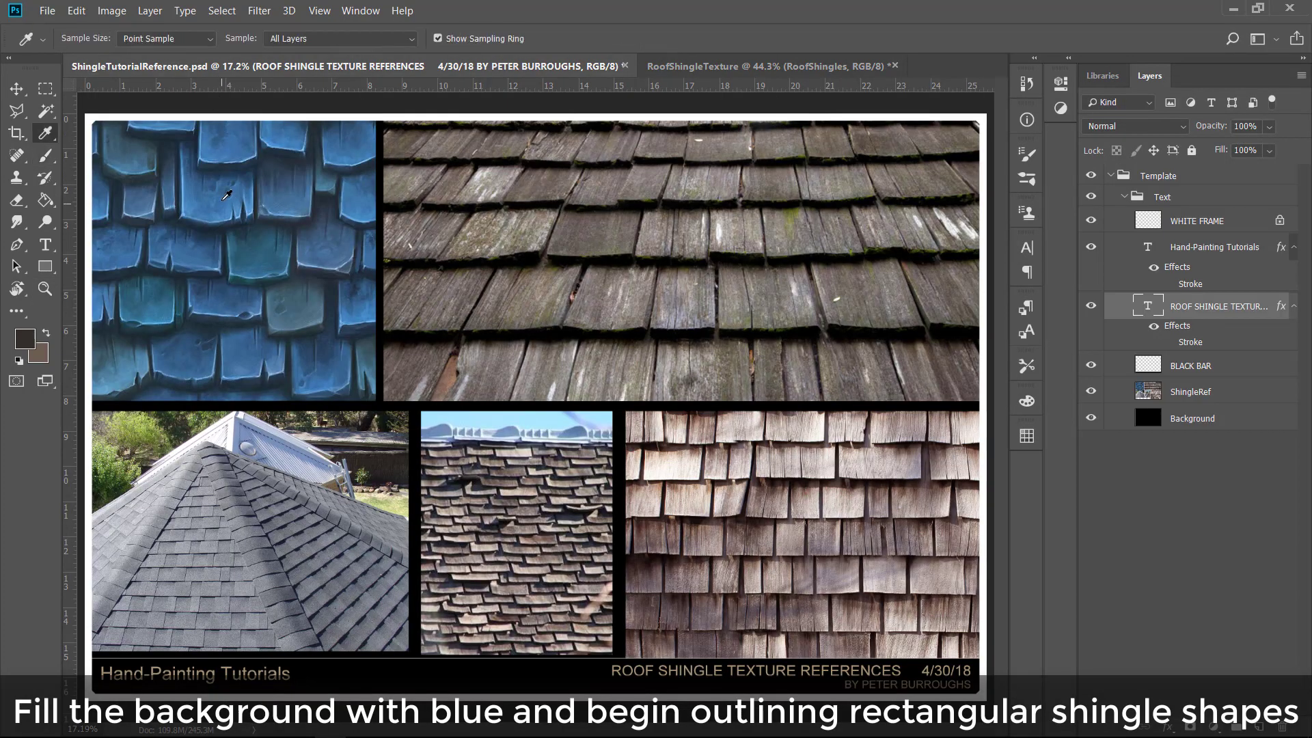
{"action": "key", "text": "ctrl+Tab"}
{"action": "key", "text": "alt+BackSpace"}
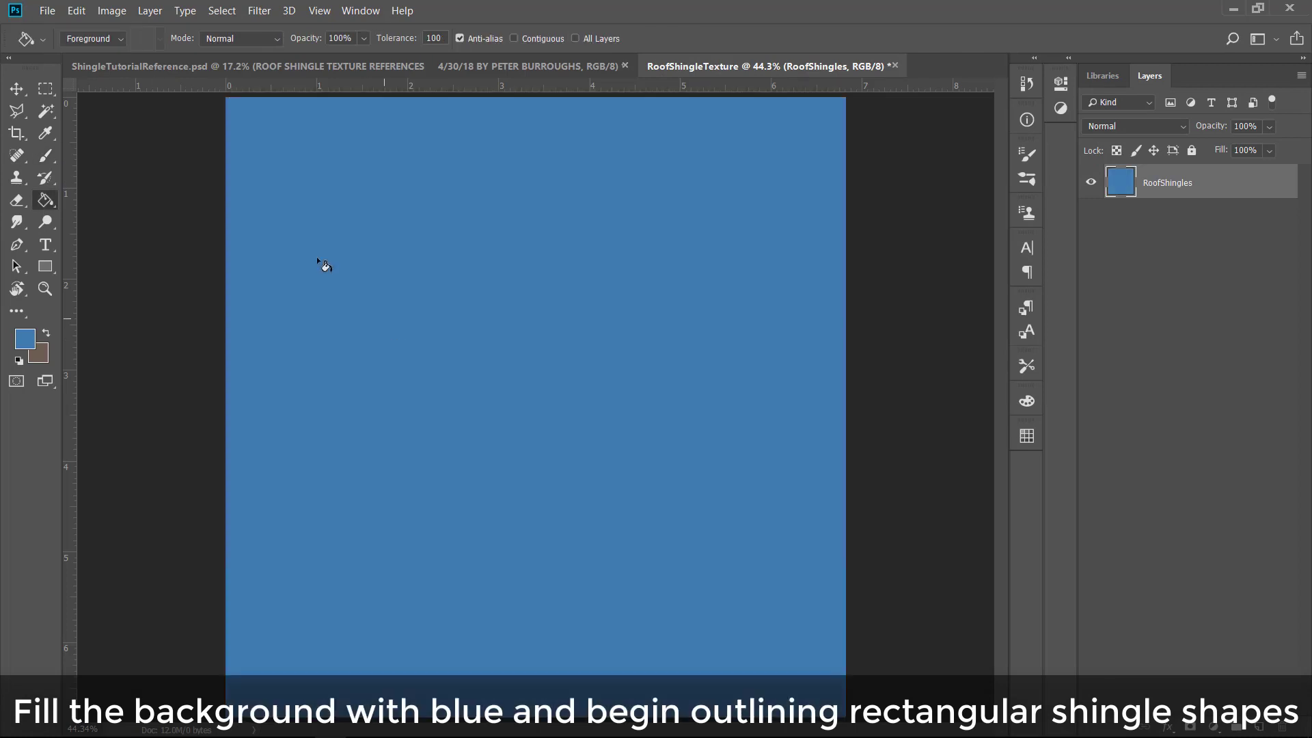
Step: Choose a dark navy foreground color and brush four wavy horizontal guide lines across the canvas for the shingle rows
{"action": "left_click", "coordinate": [24, 338]}
{"action": "left_click", "coordinate": [791, 395]}
{"action": "key", "text": "Return"}
{"action": "key", "text": "b"}
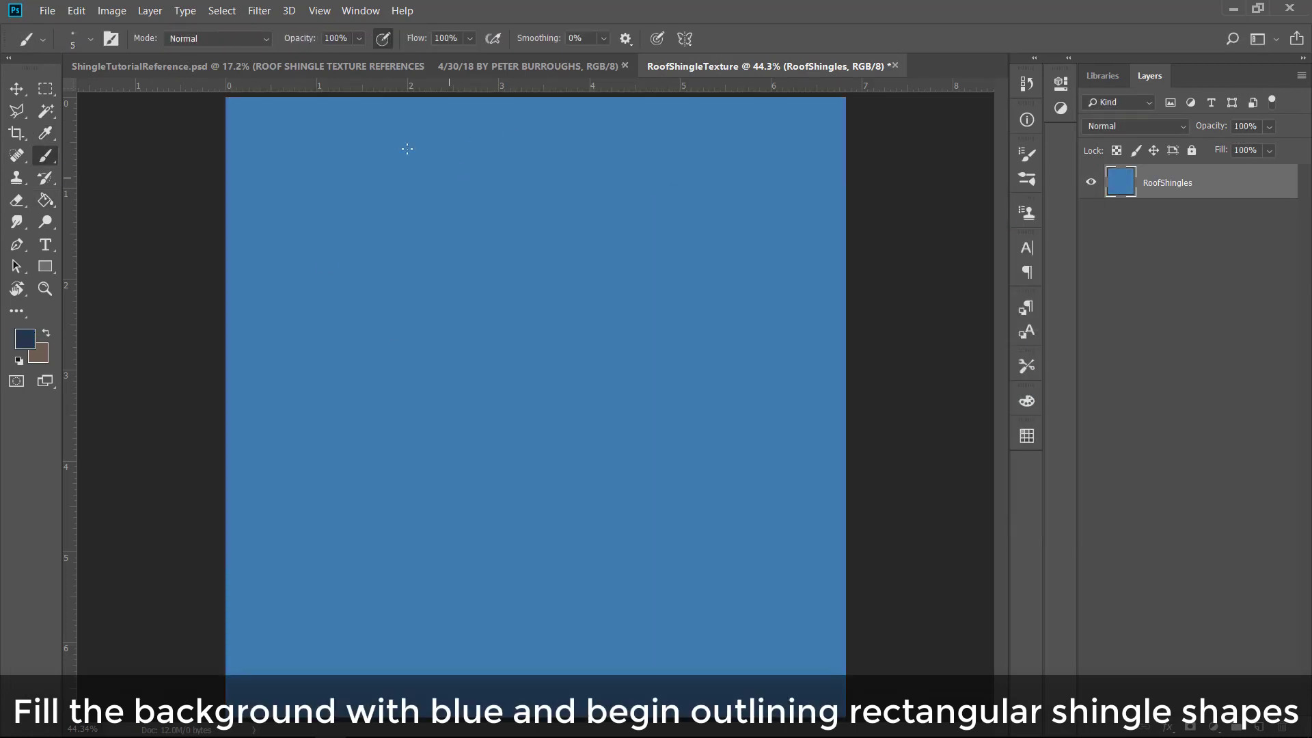
{"action": "key", "text": "ctrl+z"}
{"action": "mouse_move", "coordinate": [223, 243]}
{"action": "left_mouse_down"}
{"action": "mouse_move", "coordinate": [847, 256]}
{"action": "mouse_move", "coordinate": [583, 269]}
{"action": "mouse_move", "coordinate": [849, 234]}
{"action": "left_mouse_up"}
{"action": "key", "text": "ctrl+z"}
{"action": "left_click_drag", "start_coordinate": [218, 410], "coordinate": [847, 386]}
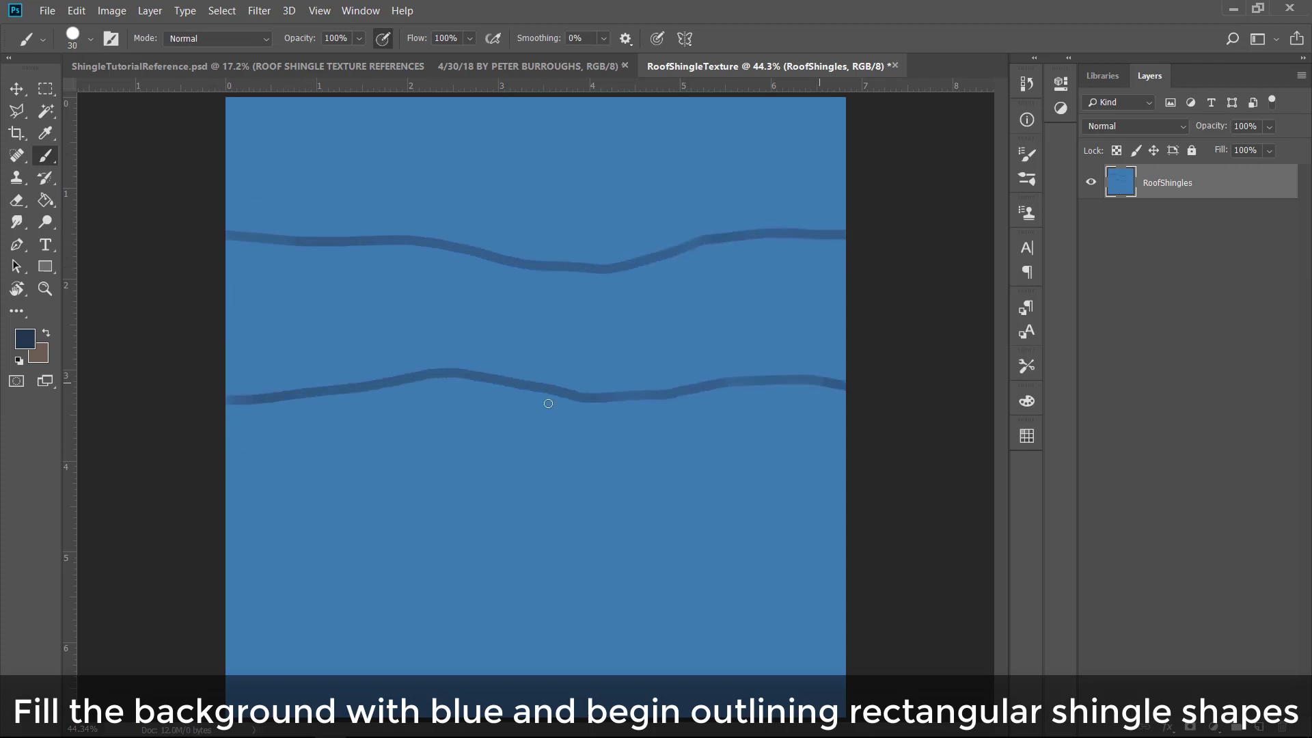
{"action": "left_click_drag", "start_coordinate": [223, 513], "coordinate": [706, 542]}
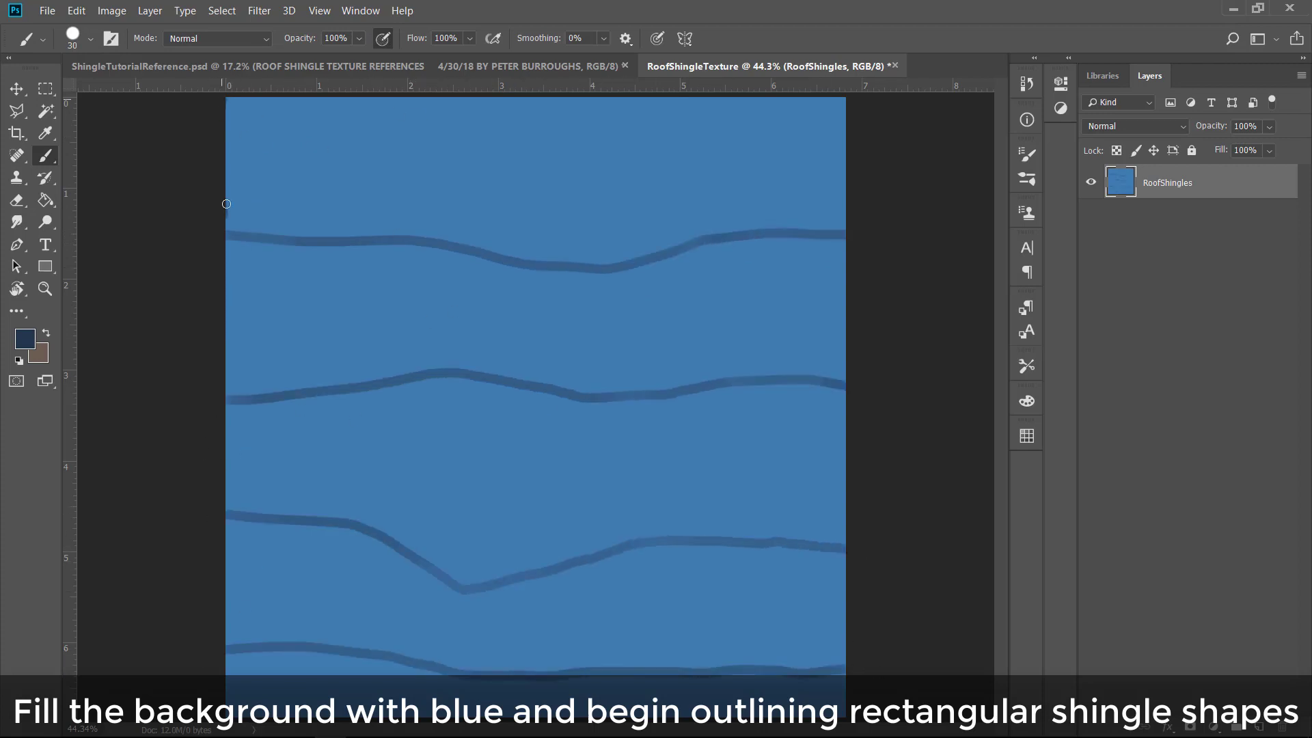
Step: Outline the first row of shingles in dark navy with vertical edges and uneven bottom edges along the top guide line
{"action": "left_click_drag", "start_coordinate": [226, 203], "coordinate": [228, 100]}
{"action": "left_click_drag", "start_coordinate": [233, 236], "coordinate": [359, 217]}
{"action": "mouse_move", "coordinate": [352, 103]}
{"action": "left_mouse_down"}
{"action": "mouse_move", "coordinate": [357, 229]}
{"action": "mouse_move", "coordinate": [457, 254]}
{"action": "left_mouse_up"}
{"action": "mouse_move", "coordinate": [500, 104]}
{"action": "left_mouse_down"}
{"action": "mouse_move", "coordinate": [476, 263]}
{"action": "mouse_move", "coordinate": [487, 242]}
{"action": "left_mouse_up"}
{"action": "left_click_drag", "start_coordinate": [362, 228], "coordinate": [362, 102]}
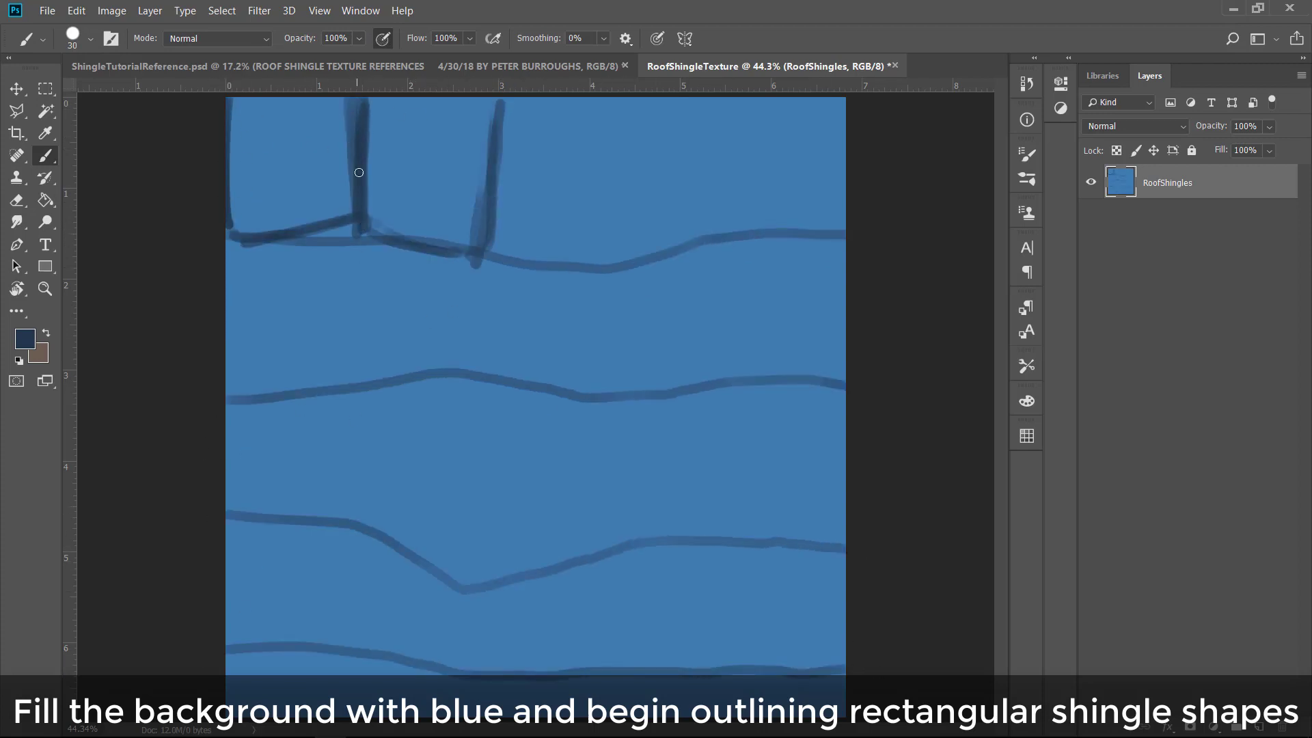
{"action": "mouse_move", "coordinate": [502, 100]}
{"action": "left_mouse_down"}
{"action": "mouse_move", "coordinate": [500, 257]}
{"action": "mouse_move", "coordinate": [613, 268]}
{"action": "left_mouse_up"}
{"action": "mouse_move", "coordinate": [601, 101]}
{"action": "left_mouse_down"}
{"action": "mouse_move", "coordinate": [638, 240]}
{"action": "mouse_move", "coordinate": [611, 267]}
{"action": "left_mouse_up"}
{"action": "left_click_drag", "start_coordinate": [493, 172], "coordinate": [499, 254]}
{"action": "mouse_move", "coordinate": [499, 254]}
{"action": "left_mouse_down"}
{"action": "mouse_move", "coordinate": [618, 264]}
{"action": "mouse_move", "coordinate": [634, 236]}
{"action": "left_mouse_up"}
{"action": "mouse_move", "coordinate": [602, 102]}
{"action": "left_mouse_down"}
{"action": "mouse_move", "coordinate": [630, 205]}
{"action": "mouse_move", "coordinate": [657, 196]}
{"action": "left_mouse_up"}
{"action": "left_click_drag", "start_coordinate": [657, 199], "coordinate": [633, 216]}
{"action": "left_click_drag", "start_coordinate": [642, 101], "coordinate": [663, 240]}
{"action": "left_click_drag", "start_coordinate": [668, 236], "coordinate": [735, 237]}
{"action": "mouse_move", "coordinate": [736, 237]}
{"action": "left_mouse_down"}
{"action": "mouse_move", "coordinate": [754, 104]}
{"action": "mouse_move", "coordinate": [742, 208]}
{"action": "left_mouse_up"}
{"action": "left_click_drag", "start_coordinate": [750, 209], "coordinate": [837, 244]}
{"action": "left_click_drag", "start_coordinate": [758, 99], "coordinate": [840, 242]}
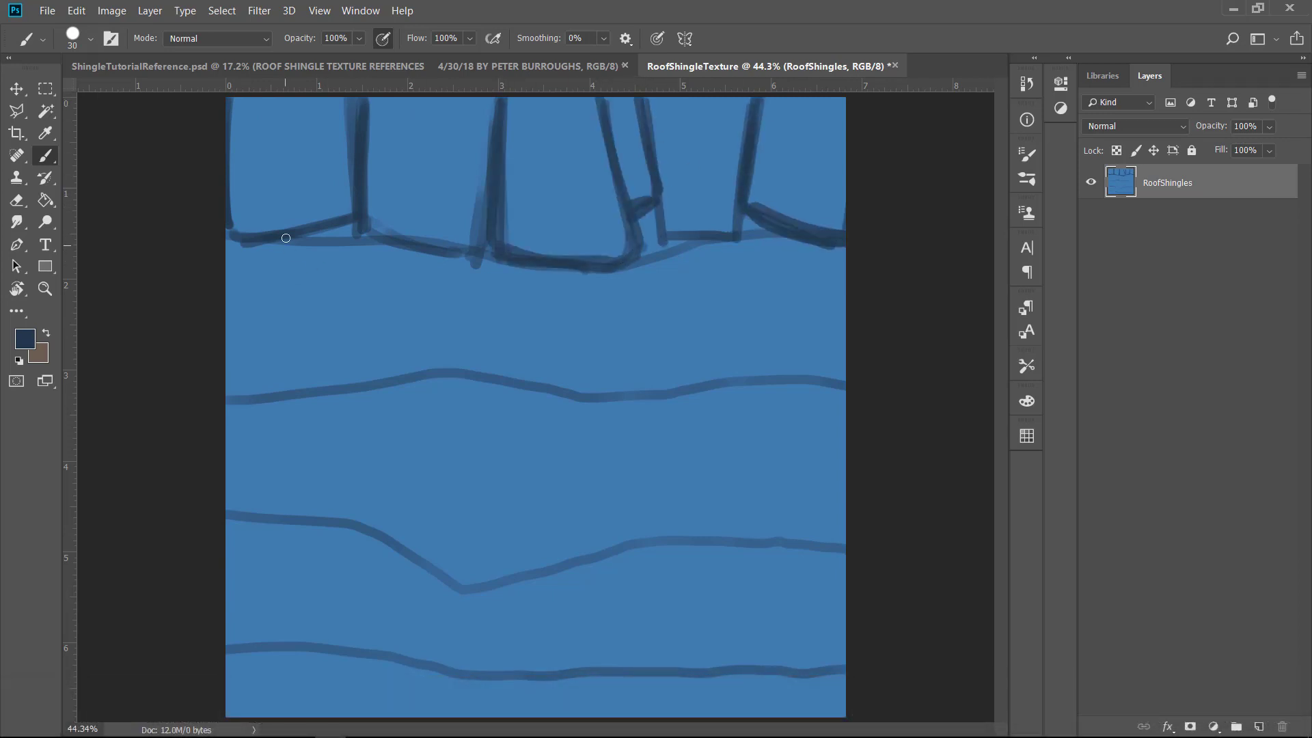
Step: Outline the second row of shingles in dark navy, staggering the vertical edges against the first row
{"action": "left_click_drag", "start_coordinate": [285, 237], "coordinate": [272, 372]}
{"action": "left_click_drag", "start_coordinate": [294, 379], "coordinate": [470, 352]}
{"action": "left_click_drag", "start_coordinate": [420, 253], "coordinate": [450, 351]}
{"action": "mouse_move", "coordinate": [440, 254]}
{"action": "left_mouse_down"}
{"action": "mouse_move", "coordinate": [553, 360]}
{"action": "mouse_move", "coordinate": [553, 395]}
{"action": "left_mouse_up"}
{"action": "mouse_move", "coordinate": [554, 272]}
{"action": "left_mouse_down"}
{"action": "mouse_move", "coordinate": [552, 389]}
{"action": "mouse_move", "coordinate": [444, 372]}
{"action": "left_mouse_up"}
{"action": "mouse_move", "coordinate": [553, 389]}
{"action": "left_mouse_down"}
{"action": "mouse_move", "coordinate": [557, 297]}
{"action": "mouse_move", "coordinate": [555, 390]}
{"action": "left_mouse_up"}
{"action": "left_click_drag", "start_coordinate": [555, 393], "coordinate": [588, 372]}
{"action": "left_click_drag", "start_coordinate": [586, 275], "coordinate": [592, 401]}
{"action": "left_click_drag", "start_coordinate": [628, 269], "coordinate": [690, 390]}
{"action": "left_click_drag", "start_coordinate": [567, 270], "coordinate": [567, 395]}
{"action": "left_click_drag", "start_coordinate": [594, 400], "coordinate": [676, 393]}
{"action": "left_click_drag", "start_coordinate": [645, 222], "coordinate": [682, 393]}
{"action": "left_click_drag", "start_coordinate": [668, 321], "coordinate": [663, 272]}
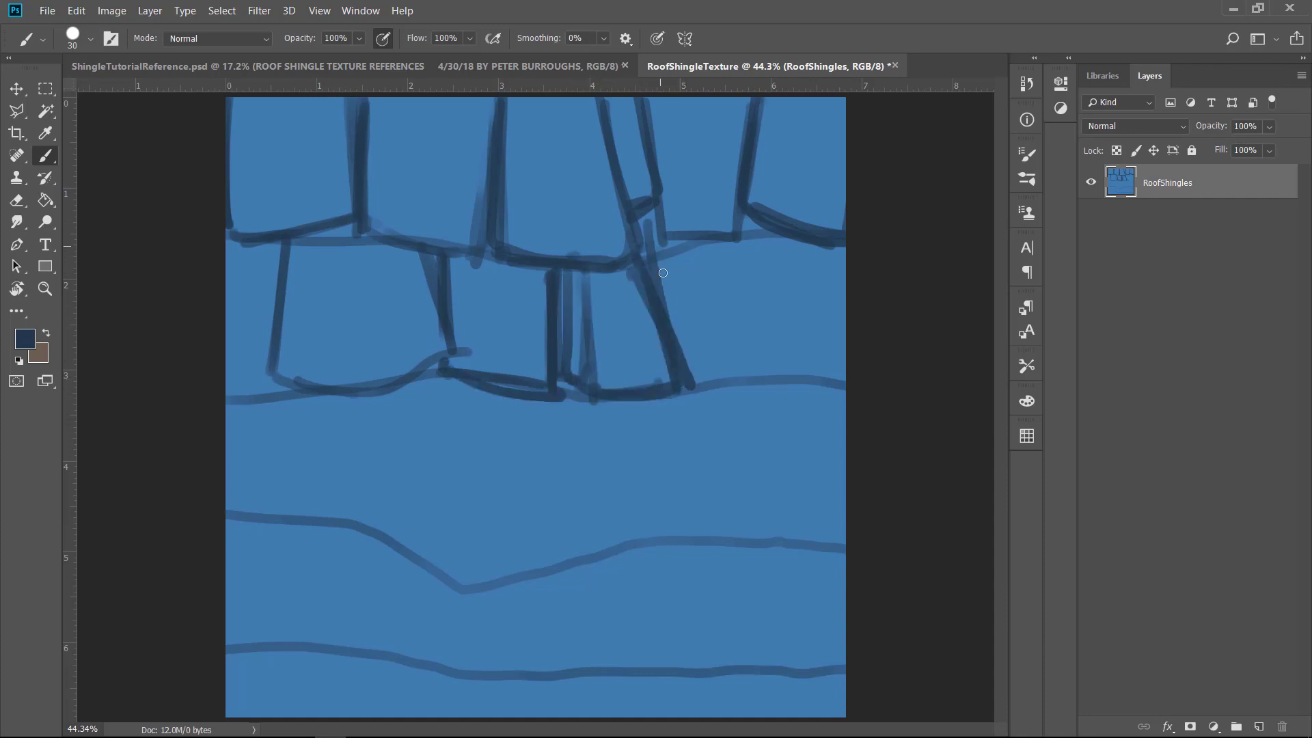
{"action": "left_click_drag", "start_coordinate": [646, 212], "coordinate": [673, 332]}
{"action": "mouse_move", "coordinate": [780, 236]}
{"action": "left_mouse_down"}
{"action": "mouse_move", "coordinate": [759, 376]}
{"action": "mouse_move", "coordinate": [779, 382]}
{"action": "left_mouse_up"}
{"action": "left_click_drag", "start_coordinate": [782, 379], "coordinate": [844, 386]}
{"action": "left_click_drag", "start_coordinate": [779, 273], "coordinate": [772, 386]}
{"action": "left_click_drag", "start_coordinate": [235, 236], "coordinate": [244, 366]}
{"action": "left_click_drag", "start_coordinate": [250, 347], "coordinate": [277, 354]}
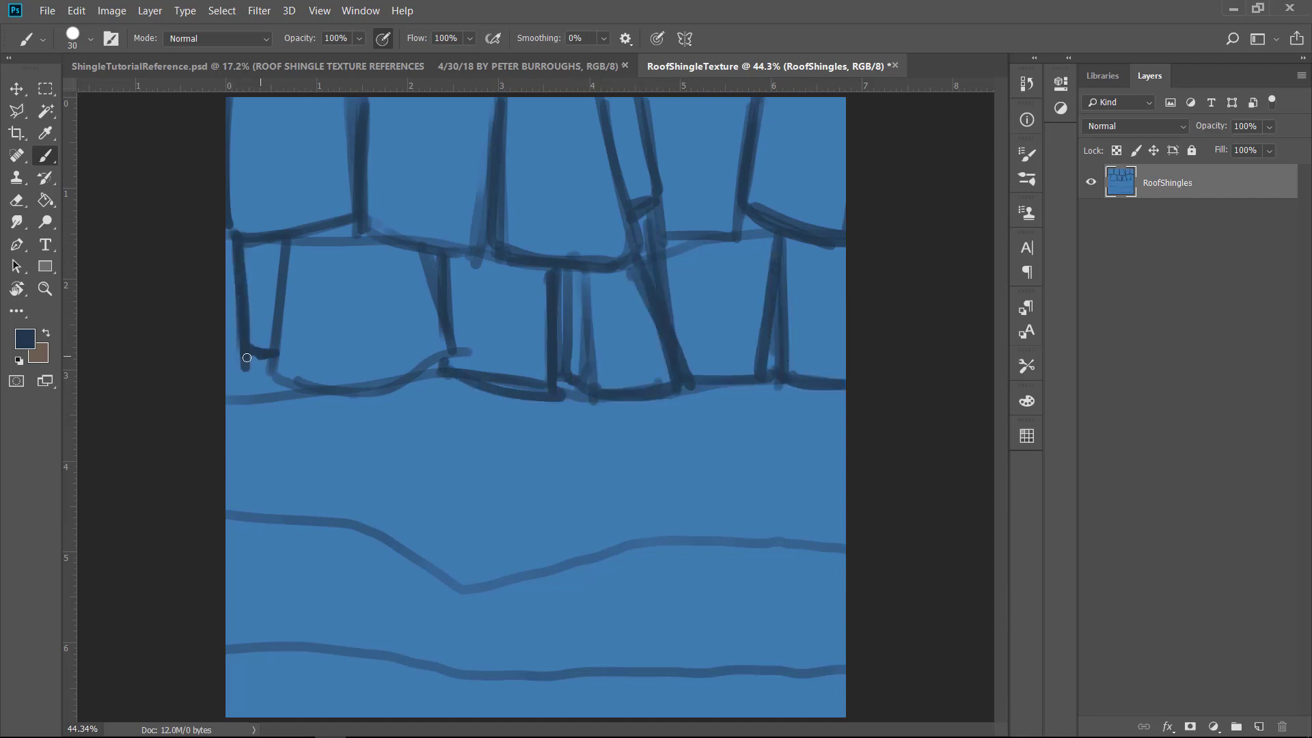
Step: Outline the third row of shingles in dark navy, with varied widths, narrow gaps and slanted bottom edges
{"action": "left_click_drag", "start_coordinate": [237, 270], "coordinate": [246, 395]}
{"action": "mouse_move", "coordinate": [247, 386]}
{"action": "left_mouse_down"}
{"action": "mouse_move", "coordinate": [229, 394]}
{"action": "mouse_move", "coordinate": [244, 505]}
{"action": "mouse_move", "coordinate": [340, 528]}
{"action": "left_mouse_up"}
{"action": "left_click_drag", "start_coordinate": [356, 396], "coordinate": [348, 520]}
{"action": "left_click_drag", "start_coordinate": [232, 410], "coordinate": [234, 512]}
{"action": "left_click_drag", "start_coordinate": [349, 395], "coordinate": [353, 531]}
{"action": "mouse_move", "coordinate": [367, 406]}
{"action": "left_mouse_down"}
{"action": "mouse_move", "coordinate": [364, 443]}
{"action": "mouse_move", "coordinate": [404, 519]}
{"action": "mouse_move", "coordinate": [472, 582]}
{"action": "left_mouse_up"}
{"action": "left_click_drag", "start_coordinate": [476, 394], "coordinate": [480, 582]}
{"action": "mouse_move", "coordinate": [488, 395]}
{"action": "left_mouse_down"}
{"action": "mouse_move", "coordinate": [493, 567]}
{"action": "mouse_move", "coordinate": [531, 519]}
{"action": "left_mouse_up"}
{"action": "left_click_drag", "start_coordinate": [488, 536], "coordinate": [515, 523]}
{"action": "left_click_drag", "start_coordinate": [509, 399], "coordinate": [538, 567]}
{"action": "left_click_drag", "start_coordinate": [540, 560], "coordinate": [615, 541]}
{"action": "left_click_drag", "start_coordinate": [608, 405], "coordinate": [620, 539]}
{"action": "left_click_drag", "start_coordinate": [632, 493], "coordinate": [633, 540]}
{"action": "left_click_drag", "start_coordinate": [637, 402], "coordinate": [630, 536]}
{"action": "left_click_drag", "start_coordinate": [635, 505], "coordinate": [746, 512]}
{"action": "mouse_move", "coordinate": [745, 383]}
{"action": "left_mouse_down"}
{"action": "mouse_move", "coordinate": [751, 511]}
{"action": "mouse_move", "coordinate": [755, 486]}
{"action": "left_mouse_up"}
{"action": "left_click_drag", "start_coordinate": [755, 509], "coordinate": [837, 543]}
{"action": "left_click_drag", "start_coordinate": [840, 547], "coordinate": [839, 390]}
Step: Outline the fourth row of shingles in dark navy and reinforce the edges of the third-row shingles near the canvas's right side
{"action": "mouse_move", "coordinate": [603, 554]}
{"action": "left_mouse_down"}
{"action": "mouse_move", "coordinate": [595, 670]}
{"action": "mouse_move", "coordinate": [695, 702]}
{"action": "mouse_move", "coordinate": [700, 574]}
{"action": "mouse_move", "coordinate": [712, 680]}
{"action": "left_mouse_up"}
{"action": "mouse_move", "coordinate": [701, 526]}
{"action": "left_mouse_down"}
{"action": "mouse_move", "coordinate": [744, 527]}
{"action": "mouse_move", "coordinate": [746, 664]}
{"action": "left_mouse_up"}
{"action": "left_click_drag", "start_coordinate": [749, 668], "coordinate": [826, 549]}
{"action": "left_click_drag", "start_coordinate": [634, 521], "coordinate": [762, 538]}
{"action": "left_click_drag", "start_coordinate": [760, 414], "coordinate": [763, 541]}
{"action": "left_click_drag", "start_coordinate": [646, 526], "coordinate": [642, 406]}
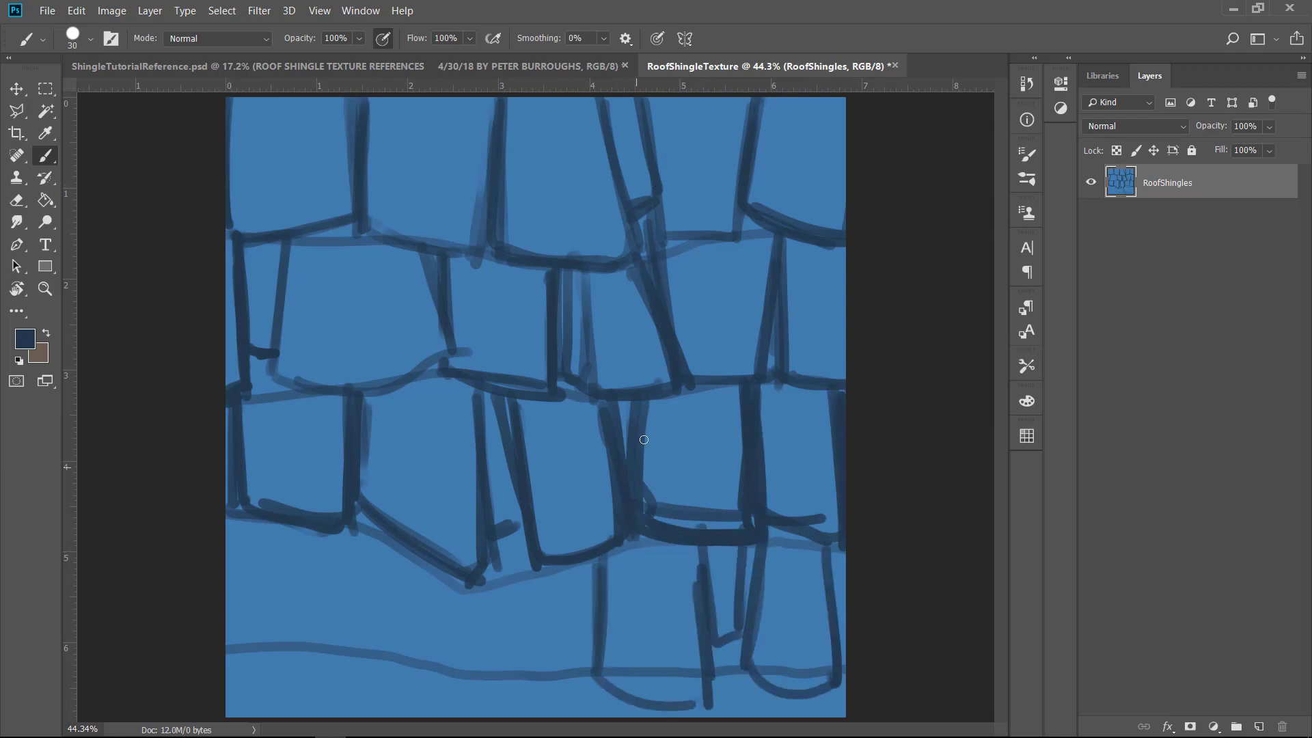
{"action": "left_click_drag", "start_coordinate": [753, 394], "coordinate": [837, 531]}
{"action": "left_click_drag", "start_coordinate": [492, 567], "coordinate": [591, 690]}
{"action": "left_click_drag", "start_coordinate": [600, 558], "coordinate": [486, 644]}
{"action": "left_click_drag", "start_coordinate": [331, 529], "coordinate": [454, 673]}
{"action": "left_click_drag", "start_coordinate": [472, 586], "coordinate": [369, 666]}
{"action": "mouse_move", "coordinate": [291, 530]}
{"action": "left_mouse_down"}
{"action": "mouse_move", "coordinate": [348, 619]}
{"action": "mouse_move", "coordinate": [229, 691]}
{"action": "mouse_move", "coordinate": [293, 653]}
{"action": "left_mouse_up"}
Step: Offset the RoofShingles layer by 1024 pixels in both directions with the Offset filter to bring the tile seams to the center
{"action": "left_click_drag", "start_coordinate": [486, 446], "coordinate": [485, 454], "text": "ctrl"}
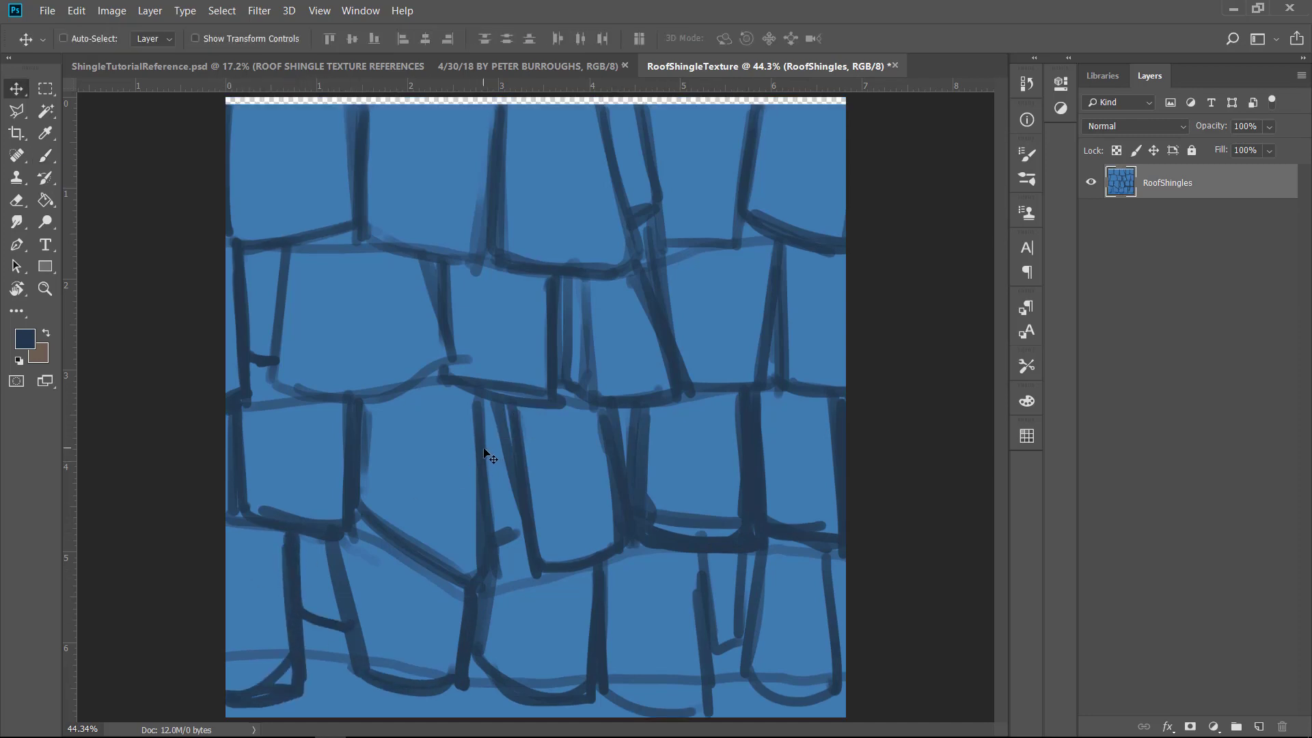
{"action": "key", "text": "ctrl+z"}
{"action": "left_click", "coordinate": [360, 11]}
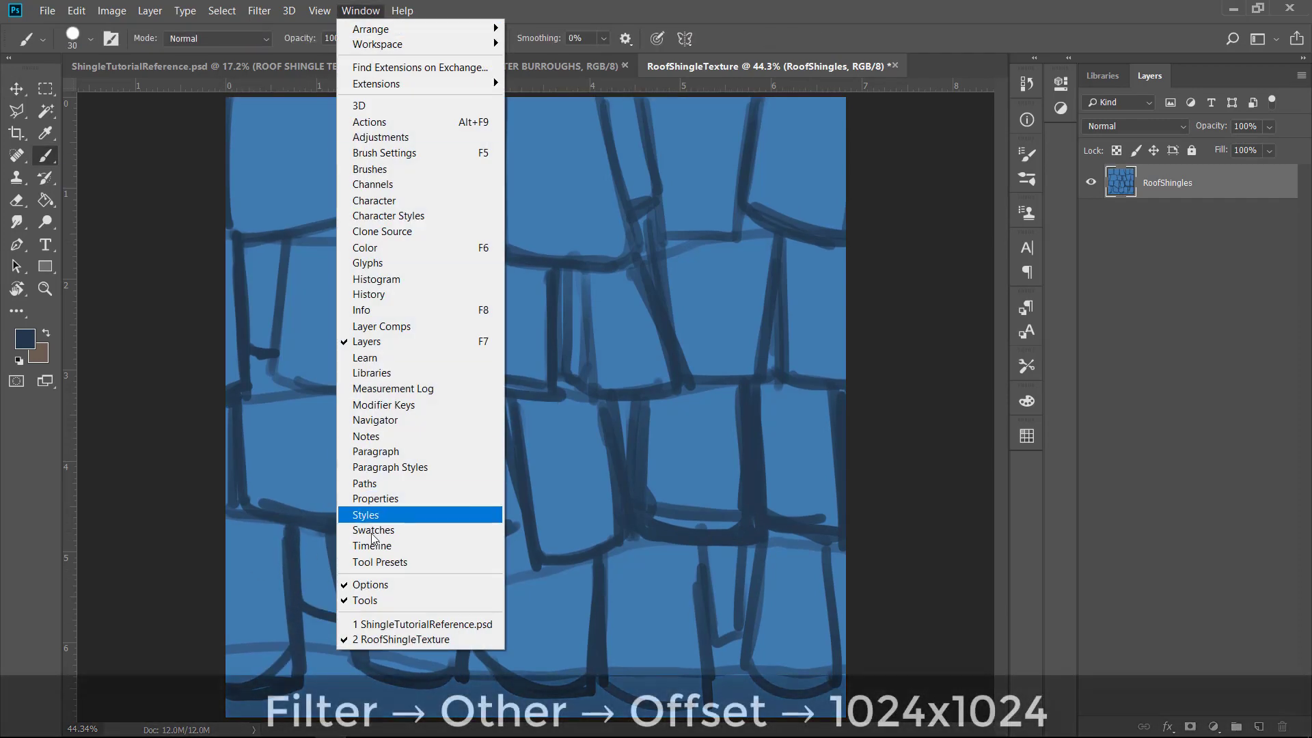
{"action": "mouse_move", "coordinate": [258, 11]}
{"action": "mouse_move", "coordinate": [290, 334]}
{"action": "left_click", "coordinate": [194, 415]}
{"action": "left_click", "coordinate": [734, 192]}
Step: Redraw the broken dark outlines along the vertical center seam so the shingles on both sides connect
{"action": "left_click_drag", "start_coordinate": [452, 396], "coordinate": [422, 502]}
{"action": "left_click_drag", "start_coordinate": [439, 516], "coordinate": [521, 527]}
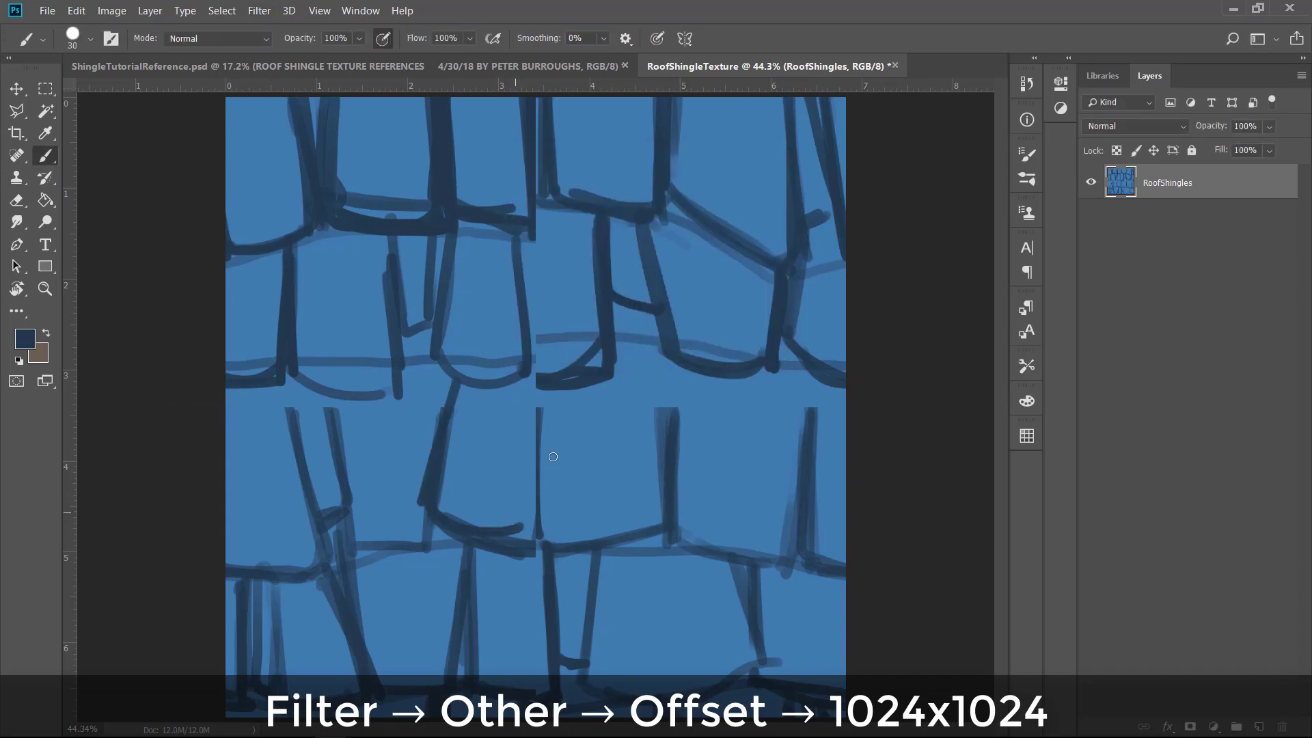
{"action": "left_click_drag", "start_coordinate": [539, 400], "coordinate": [527, 543]}
{"action": "left_click_drag", "start_coordinate": [438, 372], "coordinate": [531, 391]}
{"action": "left_click_drag", "start_coordinate": [527, 246], "coordinate": [530, 383]}
{"action": "mouse_move", "coordinate": [532, 239]}
{"action": "left_mouse_down"}
{"action": "mouse_move", "coordinate": [533, 373]}
{"action": "mouse_move", "coordinate": [541, 359]}
{"action": "left_mouse_up"}
{"action": "mouse_move", "coordinate": [472, 227]}
{"action": "left_mouse_down"}
{"action": "mouse_move", "coordinate": [543, 224]}
{"action": "mouse_move", "coordinate": [535, 103]}
{"action": "left_mouse_up"}
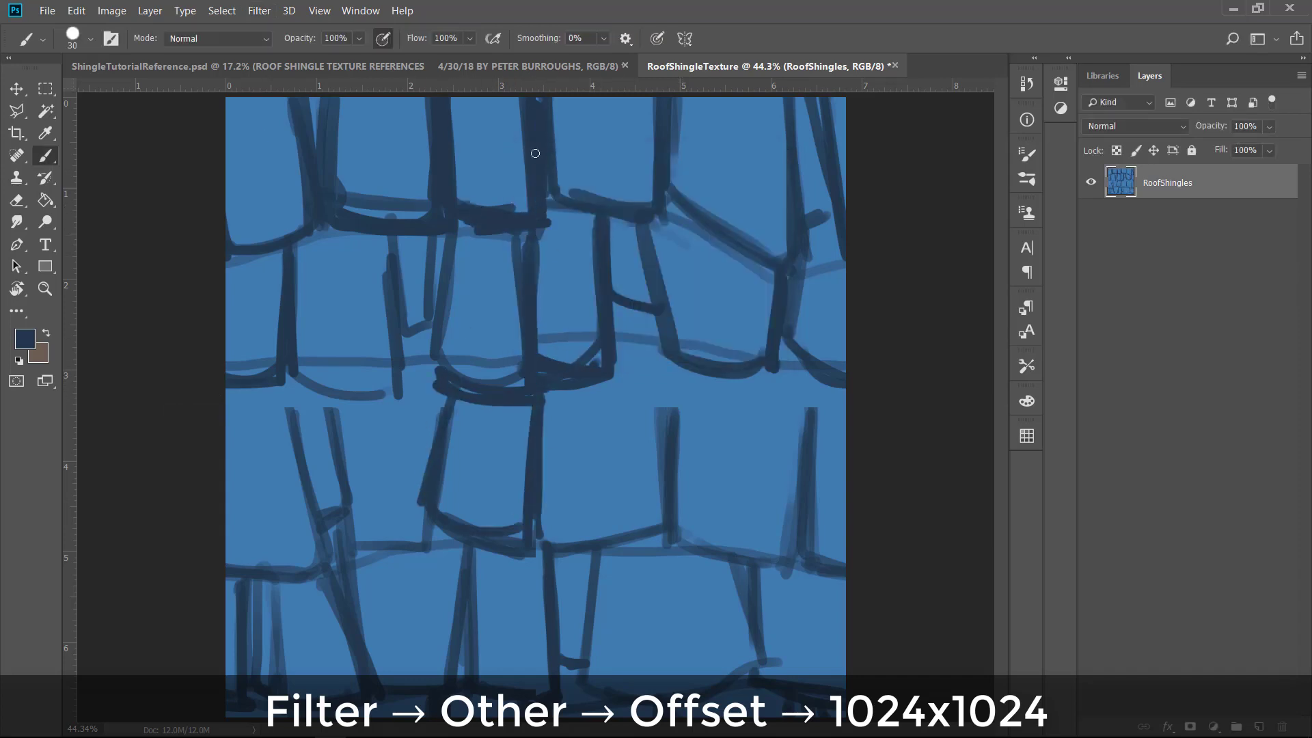
Step: Thicken the dark outlines of the upper two rows and extend the left third-row shingles up across the horizontal seam
{"action": "left_click_drag", "start_coordinate": [547, 208], "coordinate": [595, 216]}
{"action": "mouse_move", "coordinate": [608, 219]}
{"action": "left_mouse_down"}
{"action": "mouse_move", "coordinate": [612, 293]}
{"action": "mouse_move", "coordinate": [654, 317]}
{"action": "left_mouse_up"}
{"action": "mouse_move", "coordinate": [644, 226]}
{"action": "left_mouse_down"}
{"action": "mouse_move", "coordinate": [758, 372]}
{"action": "mouse_move", "coordinate": [775, 273]}
{"action": "left_mouse_up"}
{"action": "left_click_drag", "start_coordinate": [791, 263], "coordinate": [820, 374]}
{"action": "left_click_drag", "start_coordinate": [668, 202], "coordinate": [779, 257]}
{"action": "mouse_move", "coordinate": [786, 120]}
{"action": "left_mouse_down"}
{"action": "mouse_move", "coordinate": [780, 255]}
{"action": "mouse_move", "coordinate": [837, 220]}
{"action": "left_mouse_up"}
{"action": "left_click_drag", "start_coordinate": [468, 229], "coordinate": [550, 234]}
{"action": "left_click_drag", "start_coordinate": [458, 236], "coordinate": [427, 354]}
{"action": "left_click_drag", "start_coordinate": [445, 258], "coordinate": [431, 316]}
{"action": "mouse_move", "coordinate": [403, 239]}
{"action": "left_mouse_down"}
{"action": "mouse_move", "coordinate": [401, 383]}
{"action": "mouse_move", "coordinate": [301, 376]}
{"action": "left_mouse_up"}
{"action": "mouse_move", "coordinate": [293, 246]}
{"action": "left_mouse_down"}
{"action": "mouse_move", "coordinate": [263, 371]}
{"action": "mouse_move", "coordinate": [231, 374]}
{"action": "left_mouse_up"}
{"action": "left_click_drag", "start_coordinate": [286, 388], "coordinate": [315, 512]}
{"action": "left_click_drag", "start_coordinate": [342, 406], "coordinate": [349, 509]}
{"action": "left_click_drag", "start_coordinate": [359, 543], "coordinate": [448, 536]}
{"action": "left_click_drag", "start_coordinate": [451, 399], "coordinate": [429, 505]}
{"action": "left_click_drag", "start_coordinate": [430, 509], "coordinate": [520, 526]}
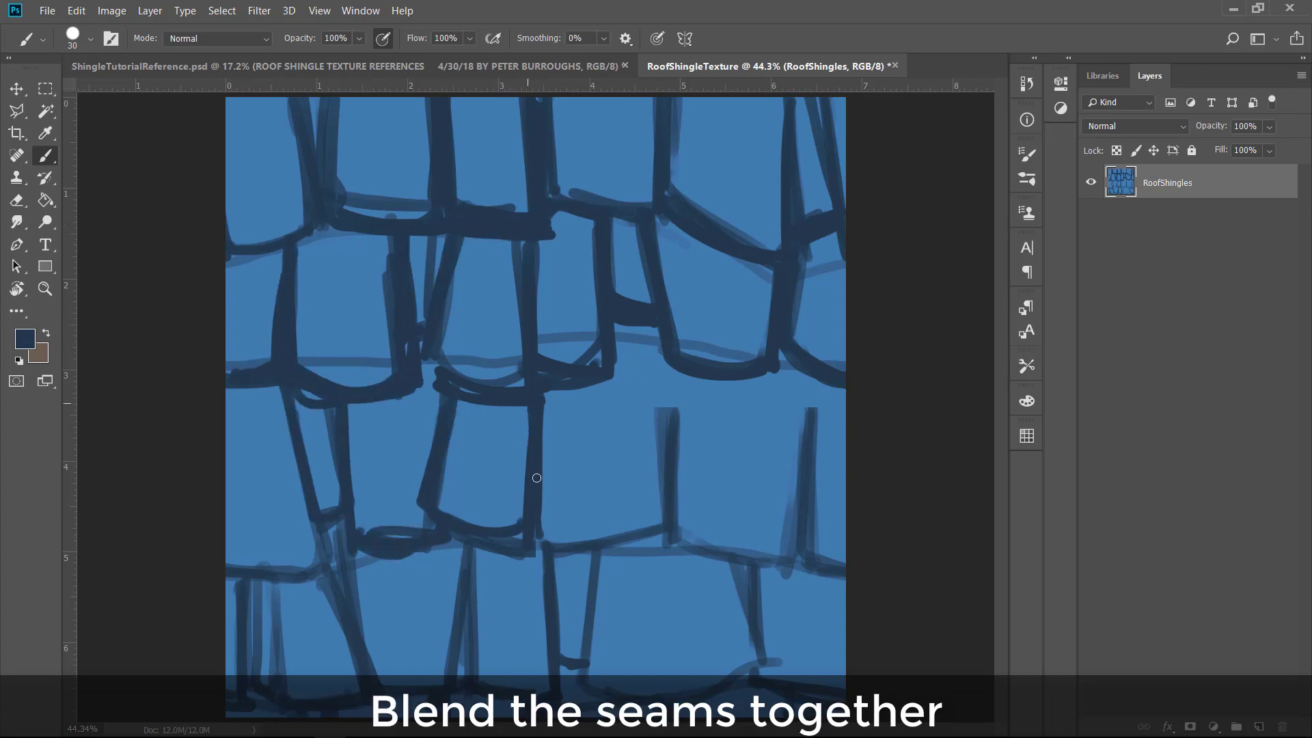
Step: Connect the remaining third-row outlines across the horizontal seam and strengthen the fourth-row edges in dark navy
{"action": "left_click_drag", "start_coordinate": [535, 477], "coordinate": [530, 406]}
{"action": "left_click_drag", "start_coordinate": [546, 537], "coordinate": [661, 512]}
{"action": "left_click_drag", "start_coordinate": [680, 524], "coordinate": [661, 332]}
{"action": "left_click_drag", "start_coordinate": [676, 530], "coordinate": [775, 551]}
{"action": "left_click_drag", "start_coordinate": [744, 563], "coordinate": [675, 540]}
{"action": "mouse_move", "coordinate": [814, 374]}
{"action": "left_mouse_down"}
{"action": "mouse_move", "coordinate": [796, 543]}
{"action": "mouse_move", "coordinate": [676, 378]}
{"action": "left_mouse_up"}
{"action": "left_click_drag", "start_coordinate": [654, 326], "coordinate": [614, 332]}
{"action": "mouse_move", "coordinate": [562, 377]}
{"action": "left_mouse_down"}
{"action": "mouse_move", "coordinate": [615, 374]}
{"action": "mouse_move", "coordinate": [546, 399]}
{"action": "left_mouse_up"}
{"action": "mouse_move", "coordinate": [451, 390]}
{"action": "left_mouse_down"}
{"action": "mouse_move", "coordinate": [548, 417]}
{"action": "mouse_move", "coordinate": [564, 532]}
{"action": "left_mouse_up"}
{"action": "left_click_drag", "start_coordinate": [554, 400], "coordinate": [580, 521]}
{"action": "left_click_drag", "start_coordinate": [478, 550], "coordinate": [462, 672]}
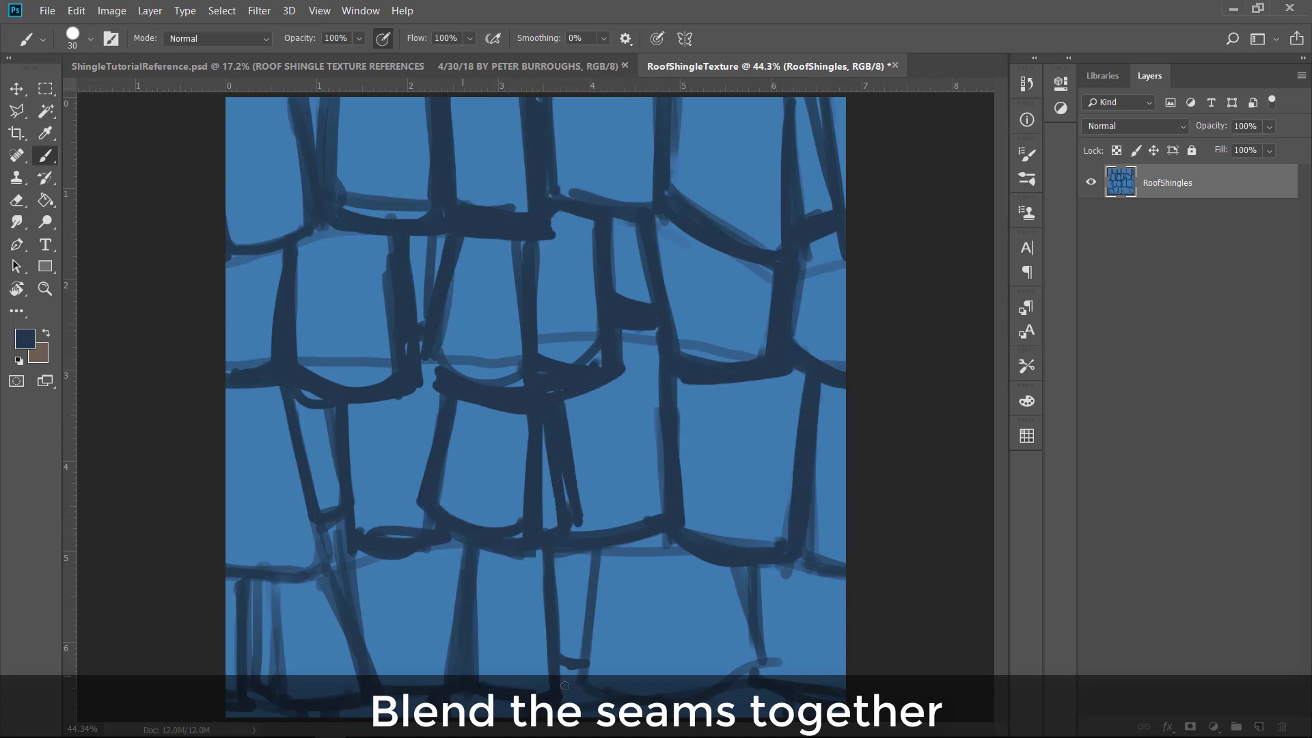
{"action": "mouse_move", "coordinate": [604, 552]}
{"action": "left_mouse_down"}
{"action": "mouse_move", "coordinate": [581, 680]}
{"action": "mouse_move", "coordinate": [743, 666]}
{"action": "left_mouse_up"}
{"action": "mouse_move", "coordinate": [739, 572]}
{"action": "left_mouse_down"}
{"action": "mouse_move", "coordinate": [755, 620]}
{"action": "mouse_move", "coordinate": [780, 569]}
{"action": "left_mouse_up"}
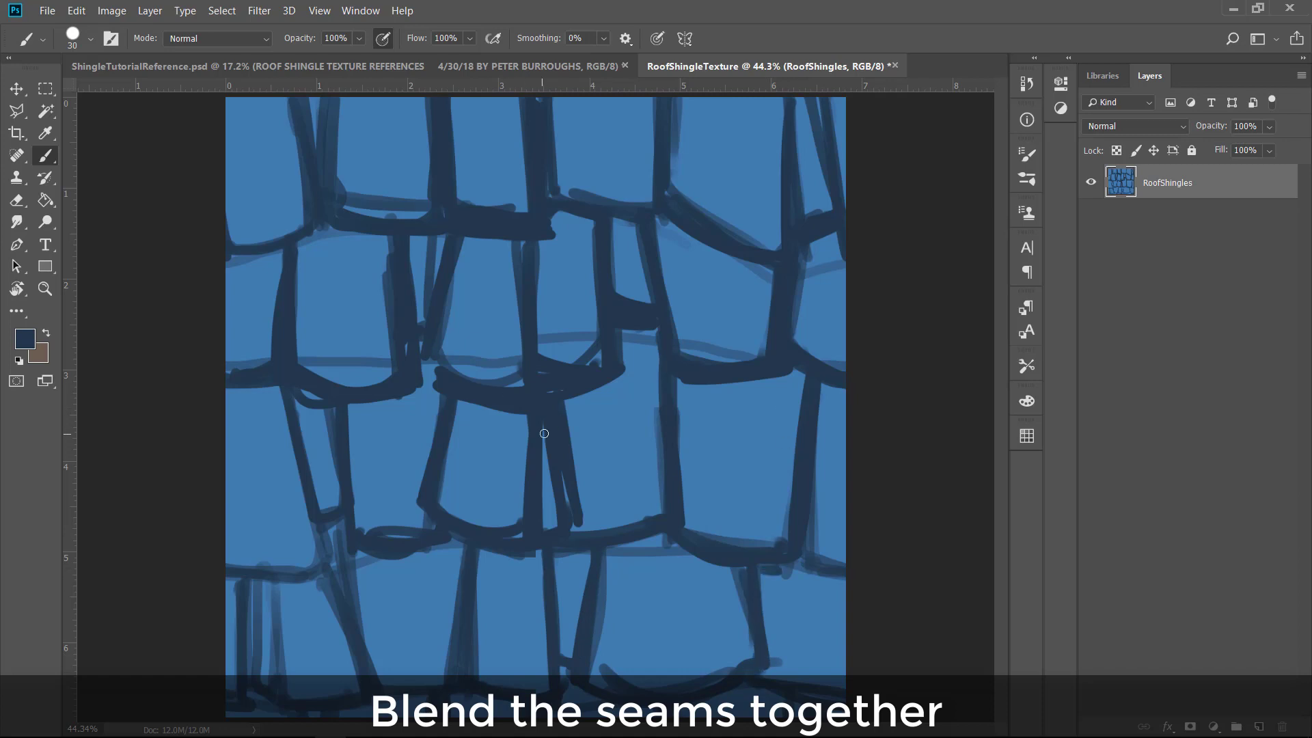
Step: Redraw the second-row shingle at the canvas center as a wider, longer shingle overlapping the third row
{"action": "mouse_move", "coordinate": [571, 424]}
{"action": "left_mouse_down"}
{"action": "mouse_move", "coordinate": [615, 412]}
{"action": "mouse_move", "coordinate": [601, 413]}
{"action": "left_mouse_up"}
{"action": "left_click_drag", "start_coordinate": [616, 236], "coordinate": [625, 402]}
{"action": "mouse_move", "coordinate": [510, 247]}
{"action": "left_mouse_down"}
{"action": "mouse_move", "coordinate": [499, 376]}
{"action": "mouse_move", "coordinate": [540, 429]}
{"action": "left_mouse_up"}
{"action": "mouse_move", "coordinate": [519, 245]}
{"action": "left_mouse_down"}
{"action": "mouse_move", "coordinate": [502, 373]}
{"action": "mouse_move", "coordinate": [611, 403]}
{"action": "left_mouse_up"}
{"action": "mouse_move", "coordinate": [467, 236]}
{"action": "left_mouse_down"}
{"action": "mouse_move", "coordinate": [559, 239]}
{"action": "mouse_move", "coordinate": [565, 392]}
{"action": "mouse_move", "coordinate": [591, 363]}
{"action": "mouse_move", "coordinate": [536, 354]}
{"action": "mouse_move", "coordinate": [589, 216]}
{"action": "mouse_move", "coordinate": [622, 291]}
{"action": "left_mouse_up"}
Step: Sample the shingle blue and paint out the leftover guide and outline strokes inside the central shingles
{"action": "left_click", "coordinate": [45, 332]}
{"action": "left_click", "coordinate": [481, 307], "text": "alt"}
{"action": "mouse_move", "coordinate": [503, 421]}
{"action": "left_mouse_down"}
{"action": "mouse_move", "coordinate": [531, 516]}
{"action": "mouse_move", "coordinate": [495, 412]}
{"action": "mouse_move", "coordinate": [535, 423]}
{"action": "left_mouse_up"}
{"action": "left_click_drag", "start_coordinate": [636, 408], "coordinate": [652, 392]}
{"action": "left_click_drag", "start_coordinate": [305, 360], "coordinate": [483, 362]}
{"action": "mouse_move", "coordinate": [446, 330]}
{"action": "left_mouse_down"}
{"action": "mouse_move", "coordinate": [429, 380]}
{"action": "mouse_move", "coordinate": [470, 241]}
{"action": "left_mouse_up"}
Step: Switch back to dark navy, check the shingle reference, and thicken the outlines around the central shingles and those right of them
{"action": "key", "text": "x"}
{"action": "left_click_drag", "start_coordinate": [402, 314], "coordinate": [392, 267]}
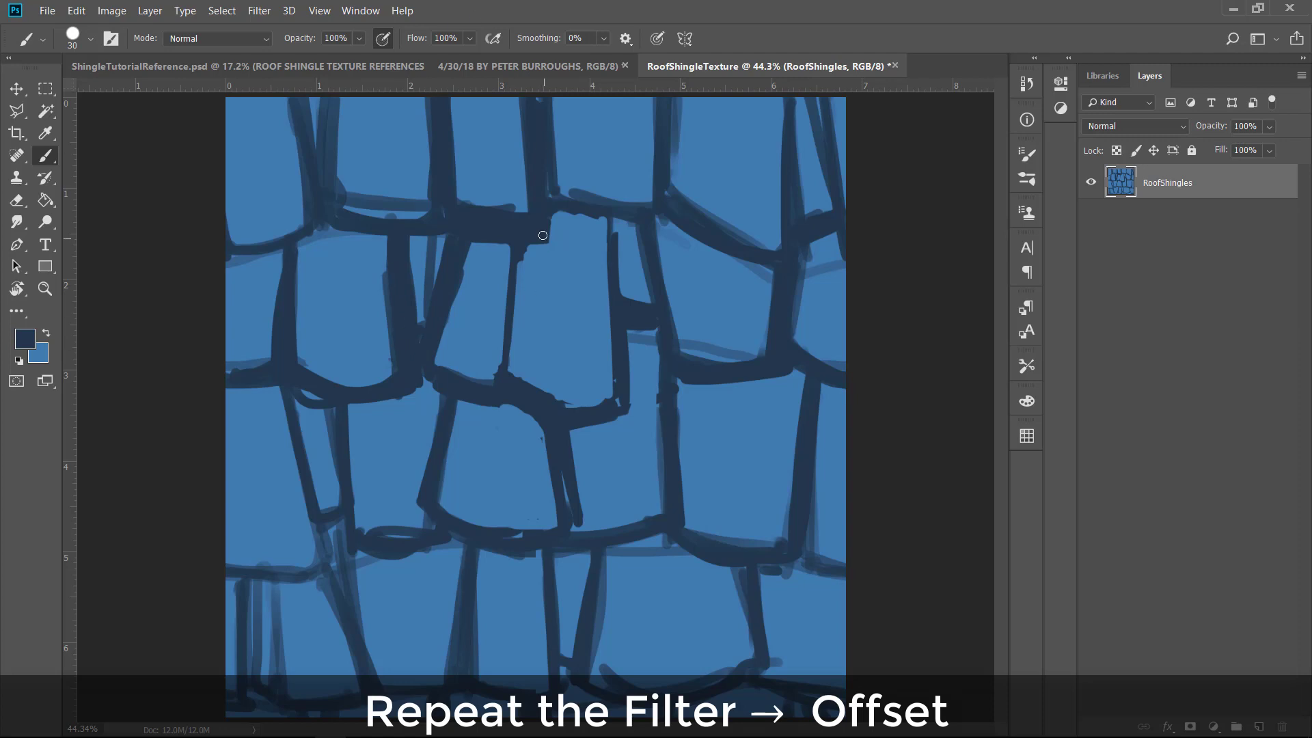
{"action": "left_click_drag", "start_coordinate": [542, 235], "coordinate": [630, 228]}
{"action": "left_click", "coordinate": [317, 63]}
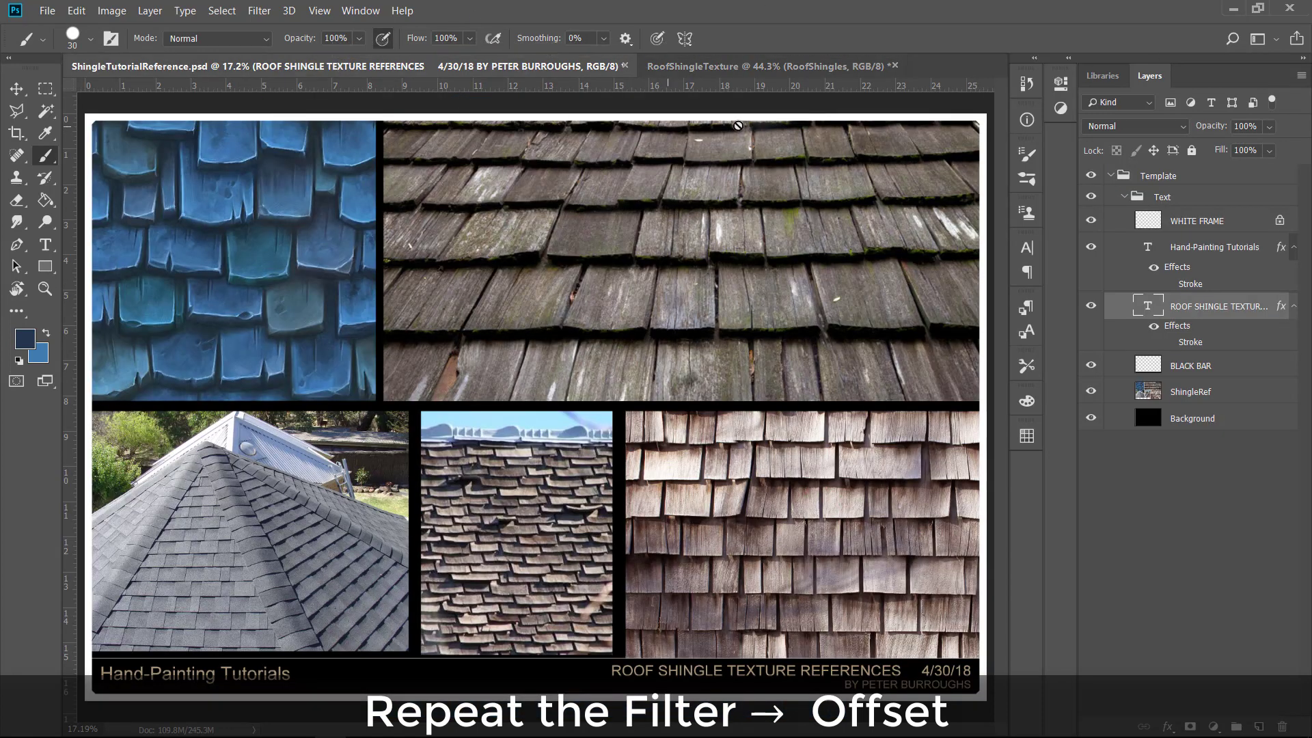
{"action": "left_click", "coordinate": [795, 68]}
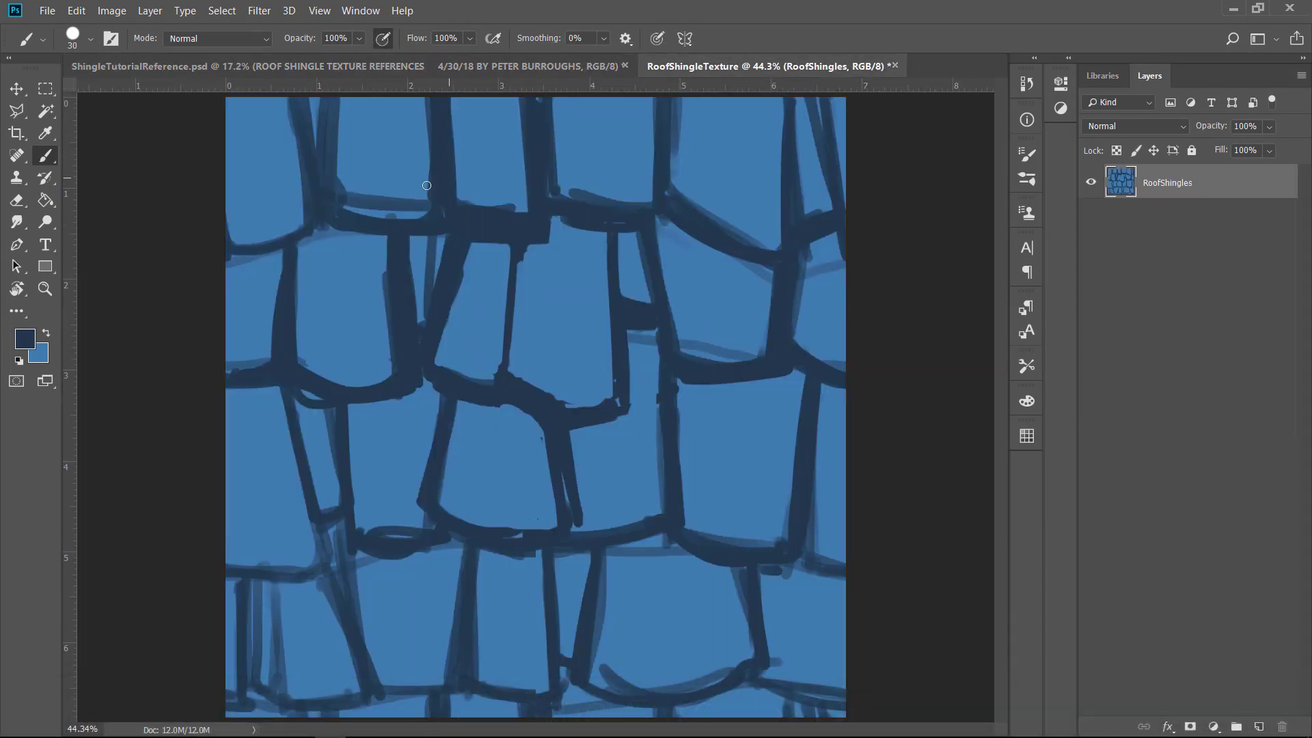
{"action": "mouse_move", "coordinate": [497, 372]}
{"action": "left_mouse_down"}
{"action": "mouse_move", "coordinate": [521, 257]}
{"action": "mouse_move", "coordinate": [502, 371]}
{"action": "left_mouse_up"}
{"action": "mouse_move", "coordinate": [612, 398]}
{"action": "left_mouse_down"}
{"action": "mouse_move", "coordinate": [607, 236]}
{"action": "mouse_move", "coordinate": [641, 229]}
{"action": "left_mouse_up"}
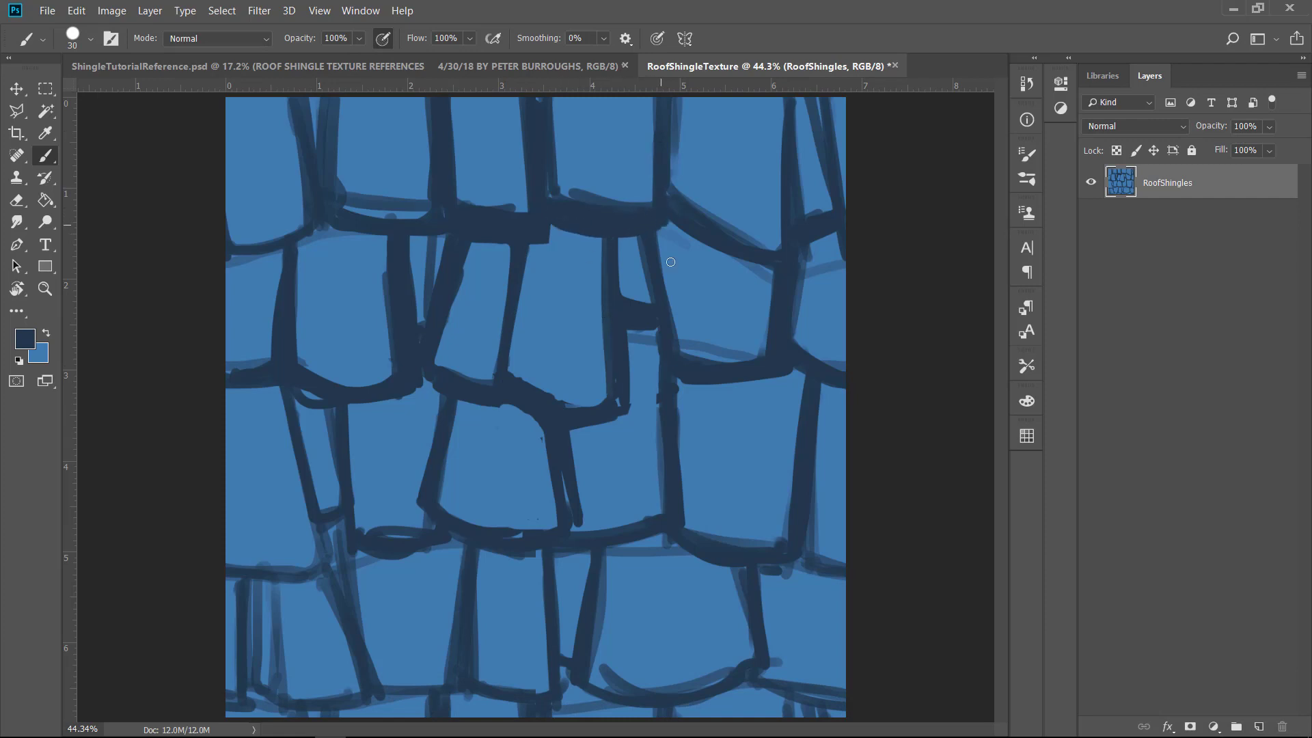
{"action": "left_click_drag", "start_coordinate": [659, 276], "coordinate": [791, 264]}
{"action": "mouse_move", "coordinate": [675, 370]}
{"action": "left_mouse_down"}
{"action": "mouse_move", "coordinate": [679, 519]}
{"action": "mouse_move", "coordinate": [791, 533]}
{"action": "left_mouse_up"}
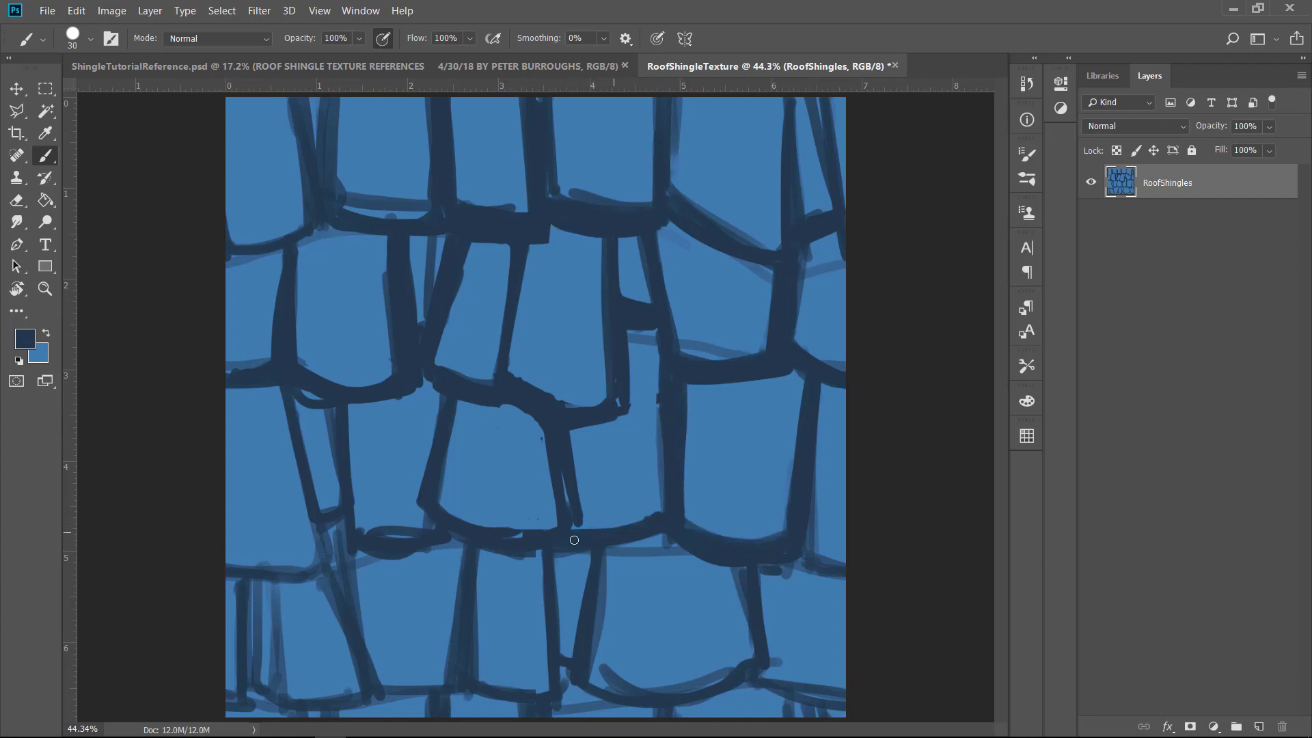
Step: Thicken the outlines around the central second- and third-row shingles in navy and trim their inner edges with shingle blue
{"action": "mouse_move", "coordinate": [574, 540]}
{"action": "left_mouse_down"}
{"action": "mouse_move", "coordinate": [437, 499]}
{"action": "mouse_move", "coordinate": [424, 382]}
{"action": "mouse_move", "coordinate": [430, 521]}
{"action": "mouse_move", "coordinate": [416, 297]}
{"action": "left_mouse_up"}
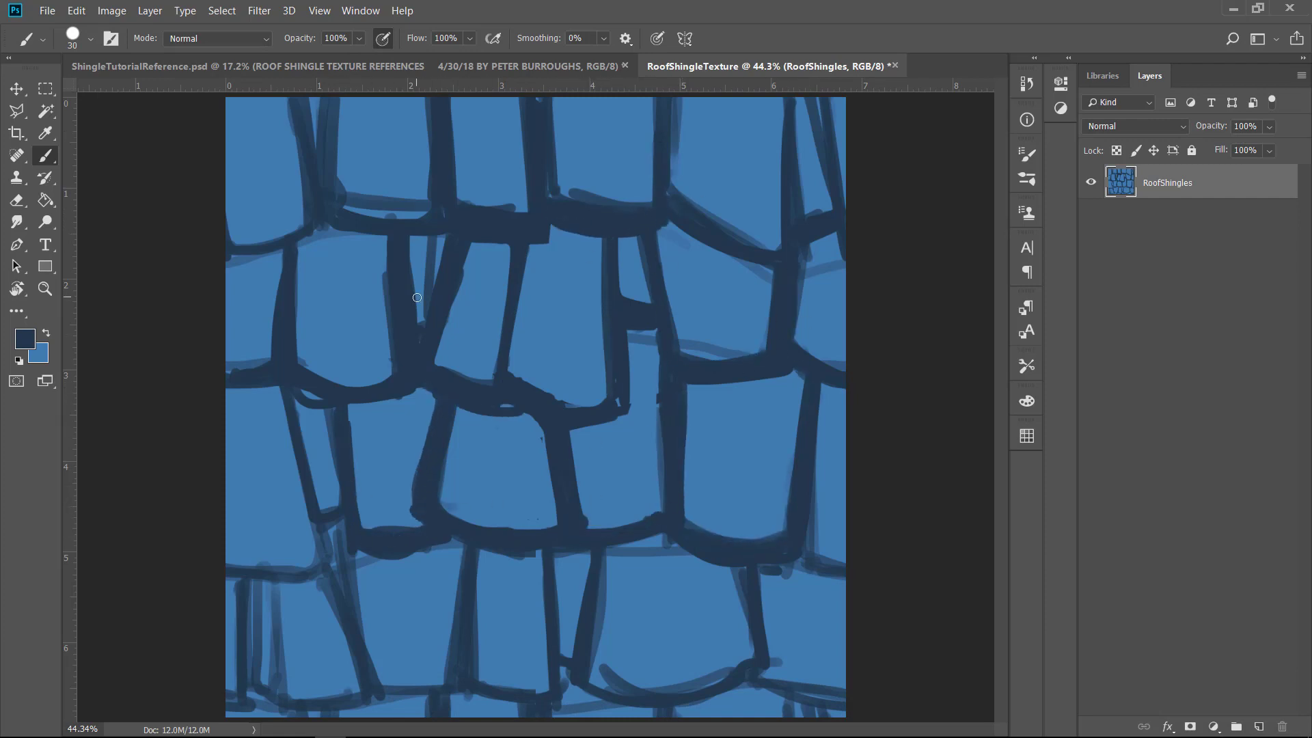
{"action": "left_click_drag", "start_coordinate": [564, 401], "coordinate": [638, 354]}
{"action": "key", "text": "x"}
{"action": "mouse_move", "coordinate": [445, 366]}
{"action": "left_mouse_down"}
{"action": "mouse_move", "coordinate": [511, 265]}
{"action": "mouse_move", "coordinate": [515, 370]}
{"action": "mouse_move", "coordinate": [607, 244]}
{"action": "mouse_move", "coordinate": [649, 305]}
{"action": "left_mouse_up"}
{"action": "key", "text": "x"}
{"action": "mouse_move", "coordinate": [609, 240]}
{"action": "left_mouse_down"}
{"action": "mouse_move", "coordinate": [609, 385]}
{"action": "mouse_move", "coordinate": [621, 383]}
{"action": "left_mouse_up"}
{"action": "left_click_drag", "start_coordinate": [626, 304], "coordinate": [627, 263]}
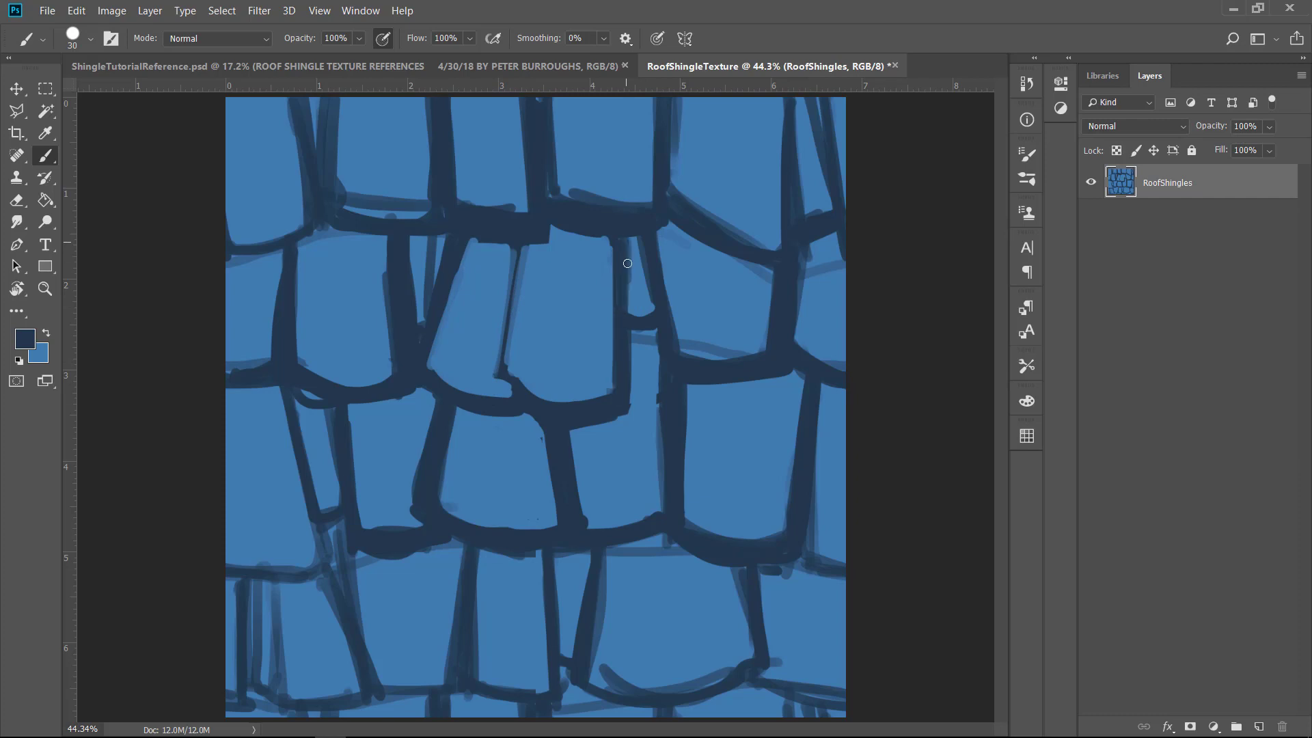
Step: Paint soft navy cast shadows beneath the overlapping edges across the upper parts of the second- and third-row shingles
{"action": "mouse_move", "coordinate": [442, 238]}
{"action": "left_mouse_down"}
{"action": "mouse_move", "coordinate": [295, 255]}
{"action": "mouse_move", "coordinate": [388, 303]}
{"action": "mouse_move", "coordinate": [311, 237]}
{"action": "mouse_move", "coordinate": [532, 235]}
{"action": "mouse_move", "coordinate": [634, 270]}
{"action": "left_mouse_up"}
{"action": "mouse_move", "coordinate": [691, 239]}
{"action": "left_mouse_down"}
{"action": "mouse_move", "coordinate": [665, 257]}
{"action": "mouse_move", "coordinate": [671, 300]}
{"action": "left_mouse_up"}
{"action": "mouse_move", "coordinate": [687, 249]}
{"action": "left_mouse_down"}
{"action": "mouse_move", "coordinate": [771, 277]}
{"action": "mouse_move", "coordinate": [833, 241]}
{"action": "left_mouse_up"}
{"action": "left_click_drag", "start_coordinate": [232, 258], "coordinate": [279, 255]}
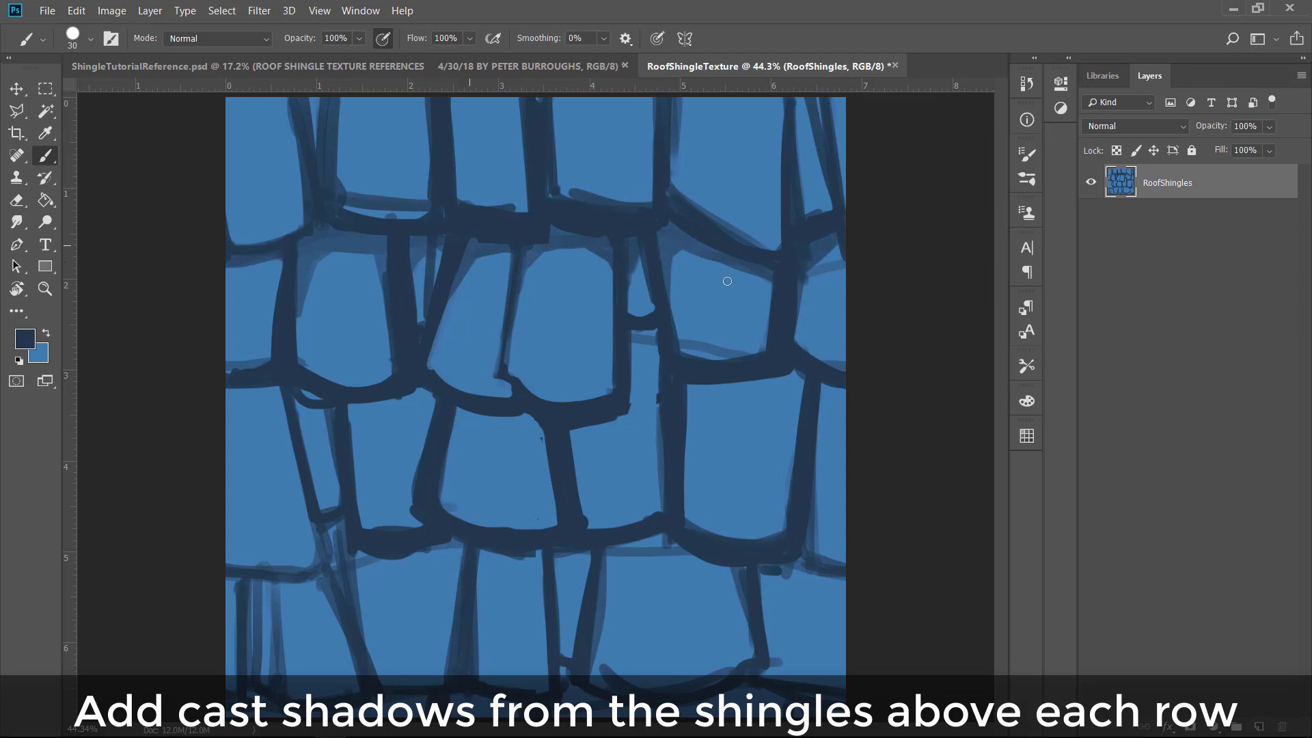
{"action": "mouse_move", "coordinate": [355, 403]}
{"action": "left_mouse_down"}
{"action": "mouse_move", "coordinate": [431, 424]}
{"action": "mouse_move", "coordinate": [239, 396]}
{"action": "mouse_move", "coordinate": [270, 404]}
{"action": "left_mouse_up"}
{"action": "mouse_move", "coordinate": [457, 413]}
{"action": "left_mouse_down"}
{"action": "mouse_move", "coordinate": [519, 437]}
{"action": "mouse_move", "coordinate": [568, 428]}
{"action": "mouse_move", "coordinate": [646, 338]}
{"action": "left_mouse_up"}
{"action": "left_click_drag", "start_coordinate": [683, 382], "coordinate": [841, 395]}
Step: Paint cast shadows across the upper parts of the fourth-row shingles and beneath their lower edges along the canvas bottom
{"action": "left_click_drag", "start_coordinate": [557, 556], "coordinate": [657, 541]}
{"action": "left_click_drag", "start_coordinate": [557, 567], "coordinate": [582, 570]}
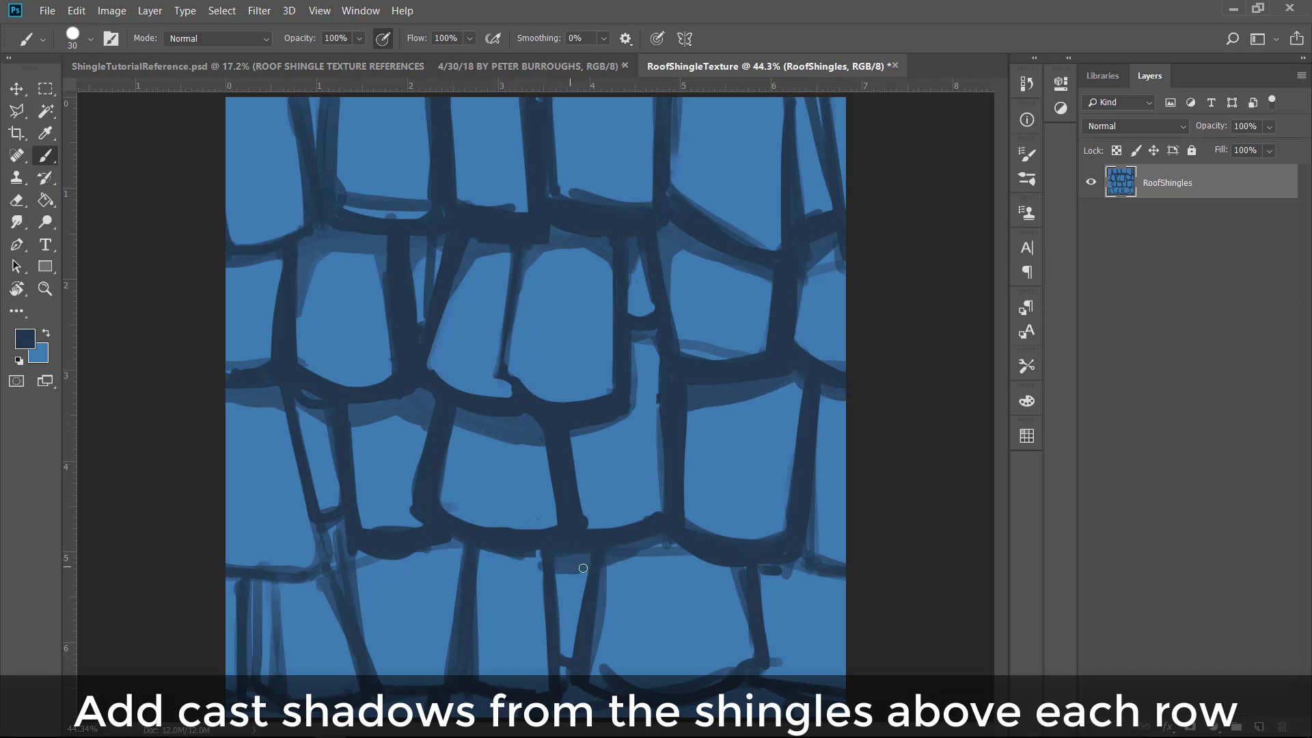
{"action": "left_click_drag", "start_coordinate": [654, 547], "coordinate": [784, 574]}
{"action": "left_click_drag", "start_coordinate": [538, 559], "coordinate": [446, 544]}
{"action": "left_click_drag", "start_coordinate": [349, 549], "coordinate": [328, 529]}
{"action": "left_click_drag", "start_coordinate": [320, 584], "coordinate": [251, 595]}
{"action": "left_click_drag", "start_coordinate": [332, 533], "coordinate": [345, 591]}
{"action": "left_click_drag", "start_coordinate": [505, 702], "coordinate": [362, 698]}
{"action": "left_click_drag", "start_coordinate": [537, 693], "coordinate": [827, 704]}
Step: Reapply the Offset filter, then extend the cast shadows over the third and fourth rows and darken the wide second-row shingle's edges
{"action": "left_click", "coordinate": [260, 10]}
{"action": "left_click", "coordinate": [280, 22]}
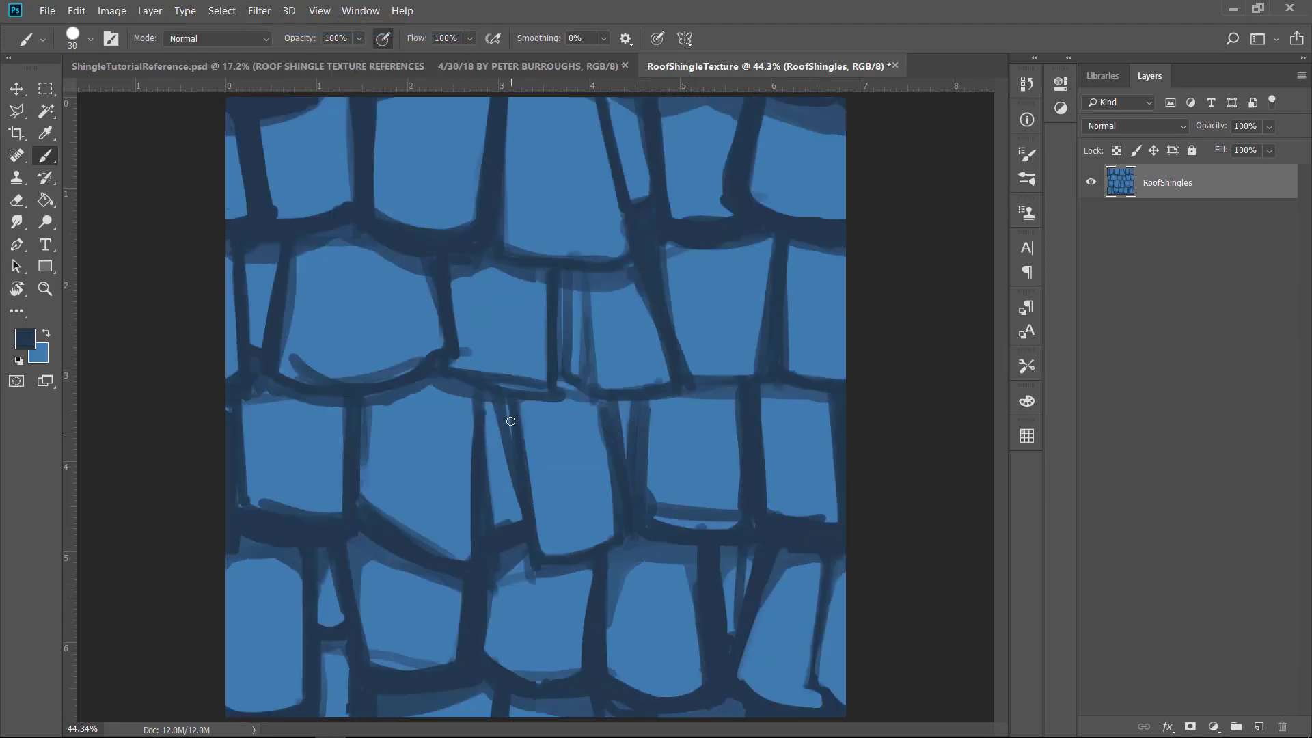
{"action": "mouse_move", "coordinate": [515, 414]}
{"action": "left_mouse_down"}
{"action": "mouse_move", "coordinate": [601, 398]}
{"action": "mouse_move", "coordinate": [830, 396]}
{"action": "left_mouse_up"}
{"action": "left_click_drag", "start_coordinate": [697, 539], "coordinate": [488, 560]}
{"action": "left_click_drag", "start_coordinate": [297, 383], "coordinate": [287, 274]}
{"action": "left_click_drag", "start_coordinate": [343, 204], "coordinate": [273, 216]}
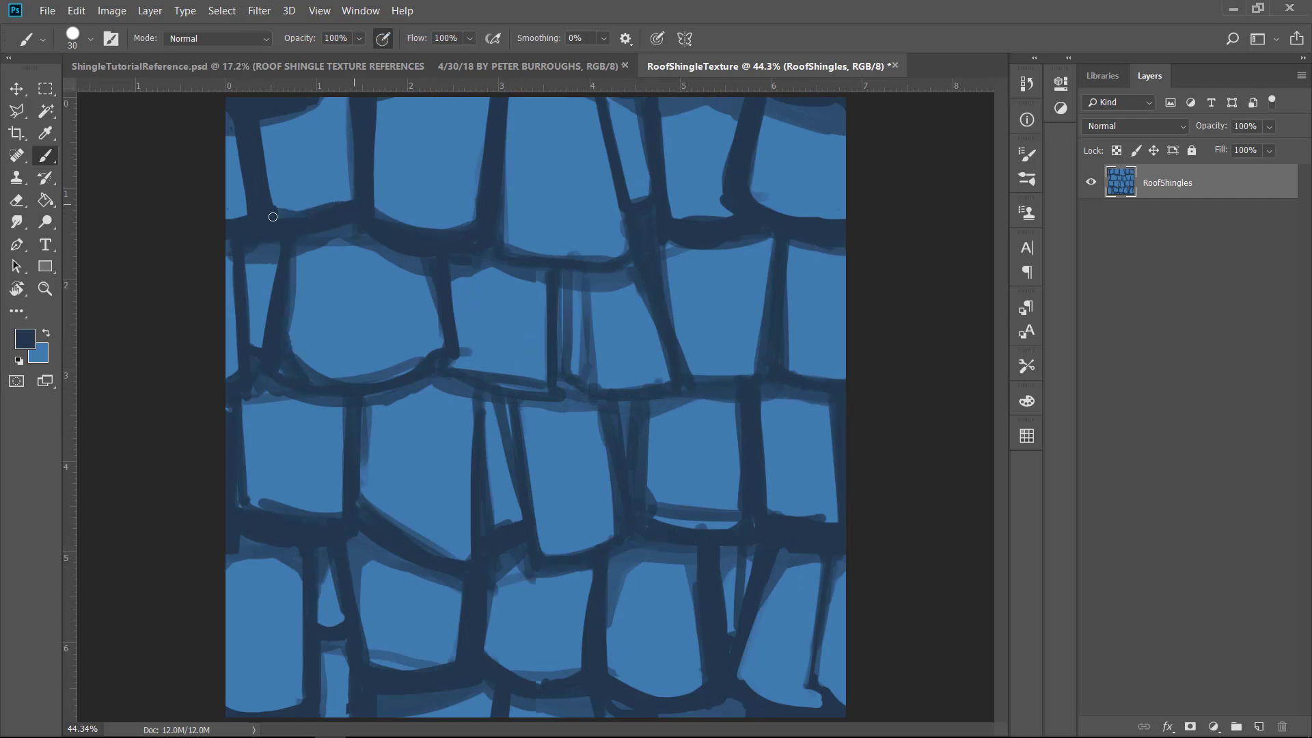
Step: Clean the lower edge of the middle second-row shingle with shingle blue, return to navy, and check the shingle reference
{"action": "key", "text": "x"}
{"action": "left_click_drag", "start_coordinate": [536, 386], "coordinate": [498, 378]}
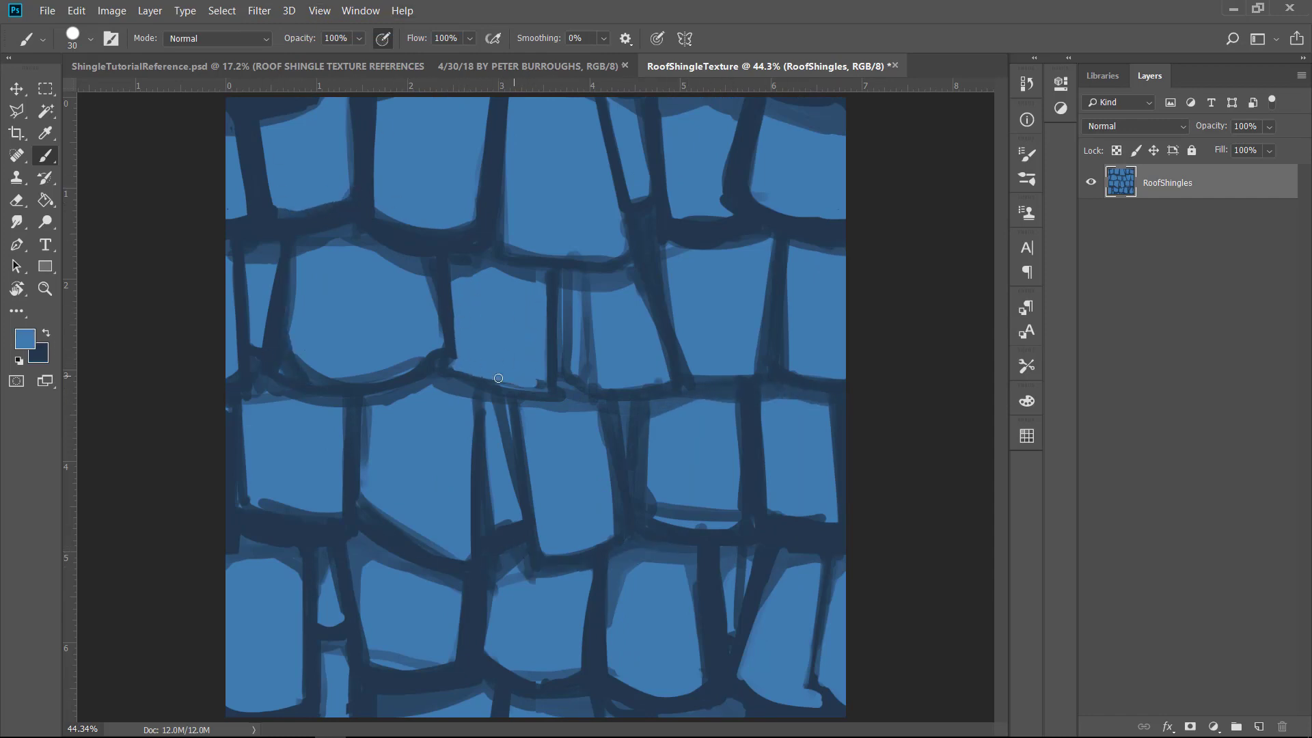
{"action": "left_click", "coordinate": [325, 66]}
{"action": "left_click", "coordinate": [683, 66]}
{"action": "key", "text": "x"}
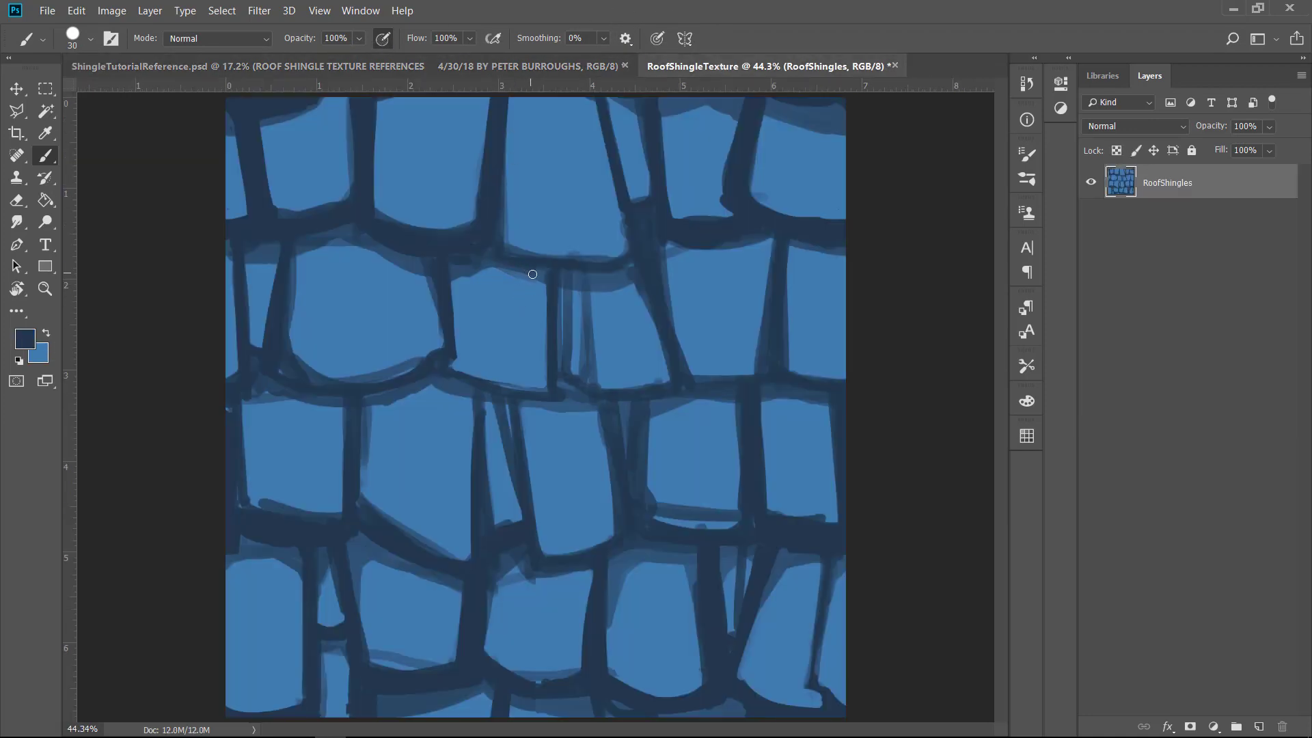
{"action": "left_click", "coordinate": [586, 66]}
{"action": "left_click", "coordinate": [754, 65]}
Step: Enlarge the brush to 60 px and texture all four rows of shingles with vertical navy strokes of varying opacity
{"action": "key", "text": "bracketright"}
{"action": "key", "text": "bracketright"}
{"action": "key", "text": "bracketright"}
{"action": "key", "text": "bracketright"}
{"action": "key", "text": "bracketright"}
{"action": "left_click_drag", "start_coordinate": [308, 244], "coordinate": [311, 331]}
{"action": "mouse_move", "coordinate": [313, 219]}
{"action": "left_mouse_down"}
{"action": "mouse_move", "coordinate": [345, 214]}
{"action": "mouse_move", "coordinate": [565, 286]}
{"action": "mouse_move", "coordinate": [674, 278]}
{"action": "mouse_move", "coordinate": [746, 411]}
{"action": "mouse_move", "coordinate": [824, 314]}
{"action": "mouse_move", "coordinate": [817, 342]}
{"action": "left_mouse_up"}
{"action": "mouse_move", "coordinate": [274, 428]}
{"action": "left_mouse_down"}
{"action": "mouse_move", "coordinate": [273, 503]}
{"action": "mouse_move", "coordinate": [395, 468]}
{"action": "mouse_move", "coordinate": [463, 621]}
{"action": "mouse_move", "coordinate": [575, 418]}
{"action": "mouse_move", "coordinate": [676, 532]}
{"action": "mouse_move", "coordinate": [761, 418]}
{"action": "mouse_move", "coordinate": [823, 444]}
{"action": "left_mouse_up"}
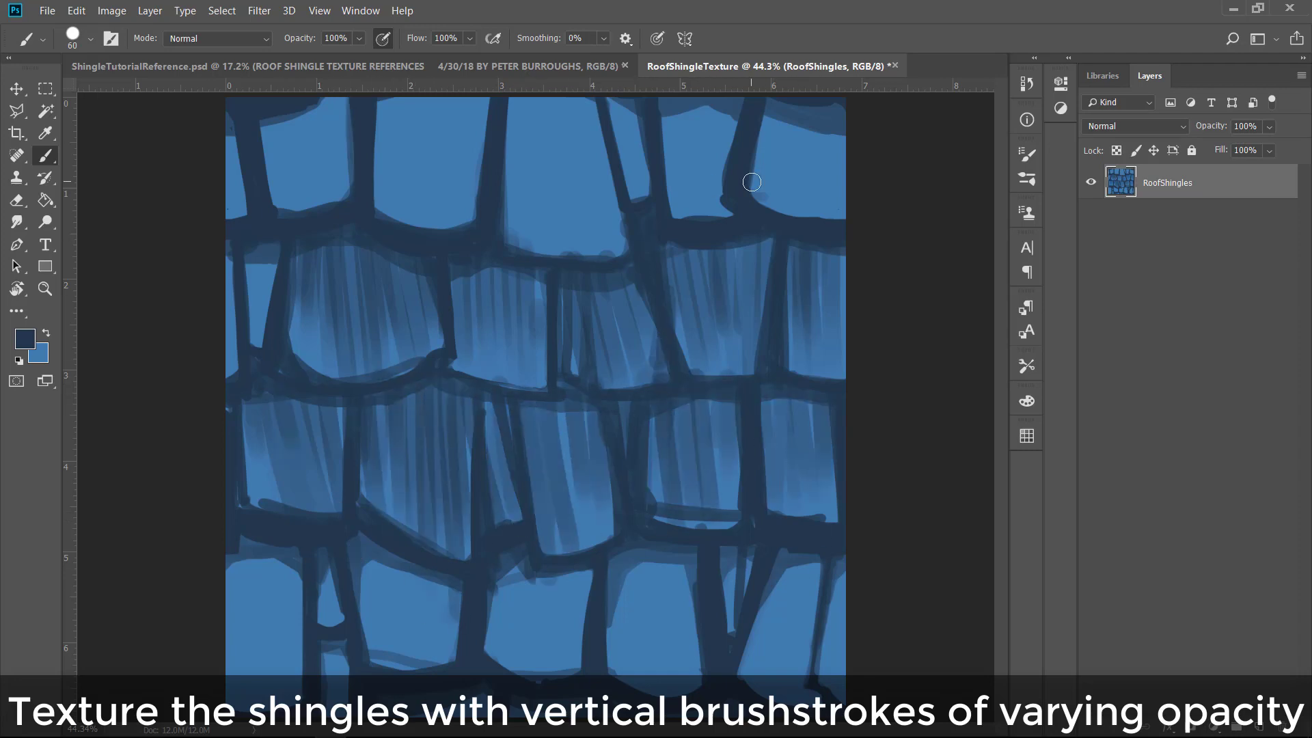
{"action": "mouse_move", "coordinate": [239, 560]}
{"action": "left_mouse_down"}
{"action": "mouse_move", "coordinate": [247, 648]}
{"action": "mouse_move", "coordinate": [380, 588]}
{"action": "mouse_move", "coordinate": [536, 562]}
{"action": "mouse_move", "coordinate": [623, 588]}
{"action": "mouse_move", "coordinate": [734, 586]}
{"action": "mouse_move", "coordinate": [498, 284]}
{"action": "mouse_move", "coordinate": [372, 264]}
{"action": "mouse_move", "coordinate": [413, 171]}
{"action": "mouse_move", "coordinate": [604, 131]}
{"action": "mouse_move", "coordinate": [776, 244]}
{"action": "mouse_move", "coordinate": [836, 198]}
{"action": "left_mouse_up"}
Step: Offset the texture, paint vertical grain strokes over the untextured shingles at the former seams, and offset it back
{"action": "left_click", "coordinate": [259, 10]}
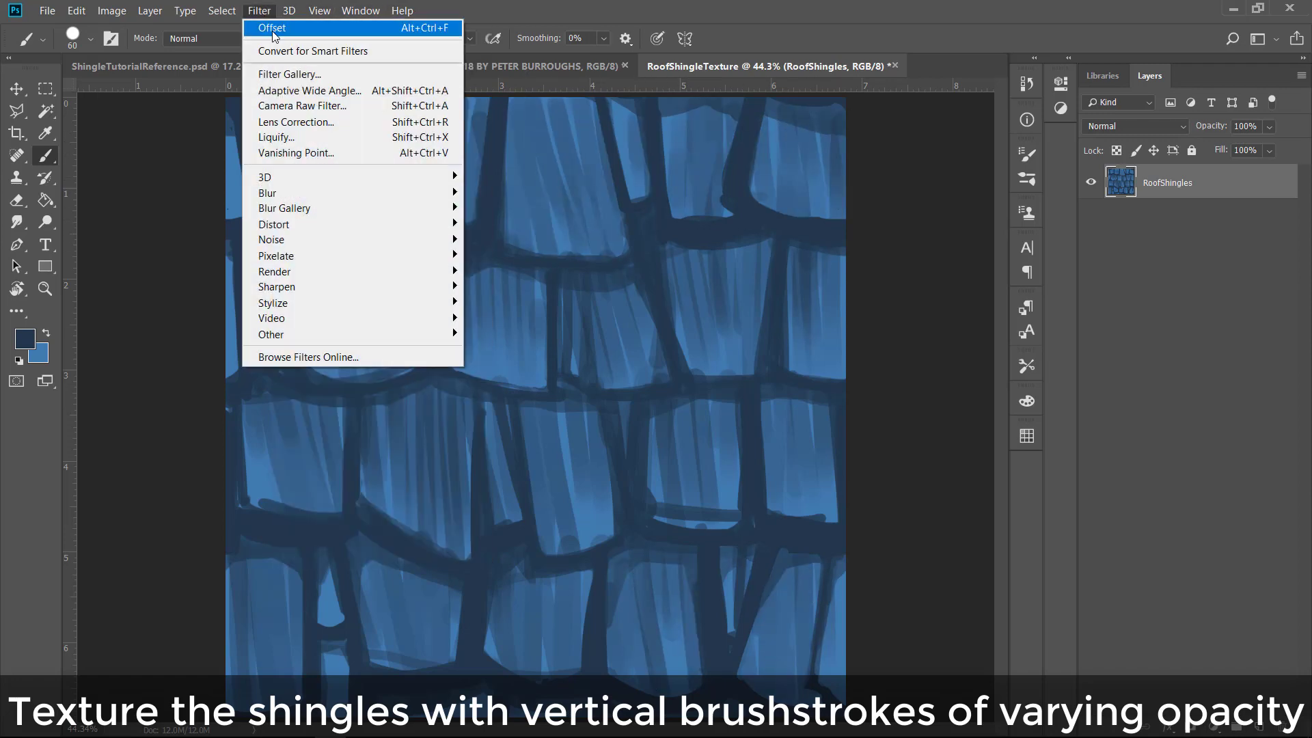
{"action": "left_click", "coordinate": [273, 26]}
{"action": "mouse_move", "coordinate": [704, 430]}
{"action": "left_mouse_down"}
{"action": "mouse_move", "coordinate": [747, 531]}
{"action": "mouse_move", "coordinate": [521, 551]}
{"action": "mouse_move", "coordinate": [697, 592]}
{"action": "mouse_move", "coordinate": [391, 614]}
{"action": "left_mouse_up"}
{"action": "mouse_move", "coordinate": [561, 653]}
{"action": "left_mouse_down"}
{"action": "mouse_move", "coordinate": [515, 531]}
{"action": "mouse_move", "coordinate": [562, 185]}
{"action": "left_mouse_up"}
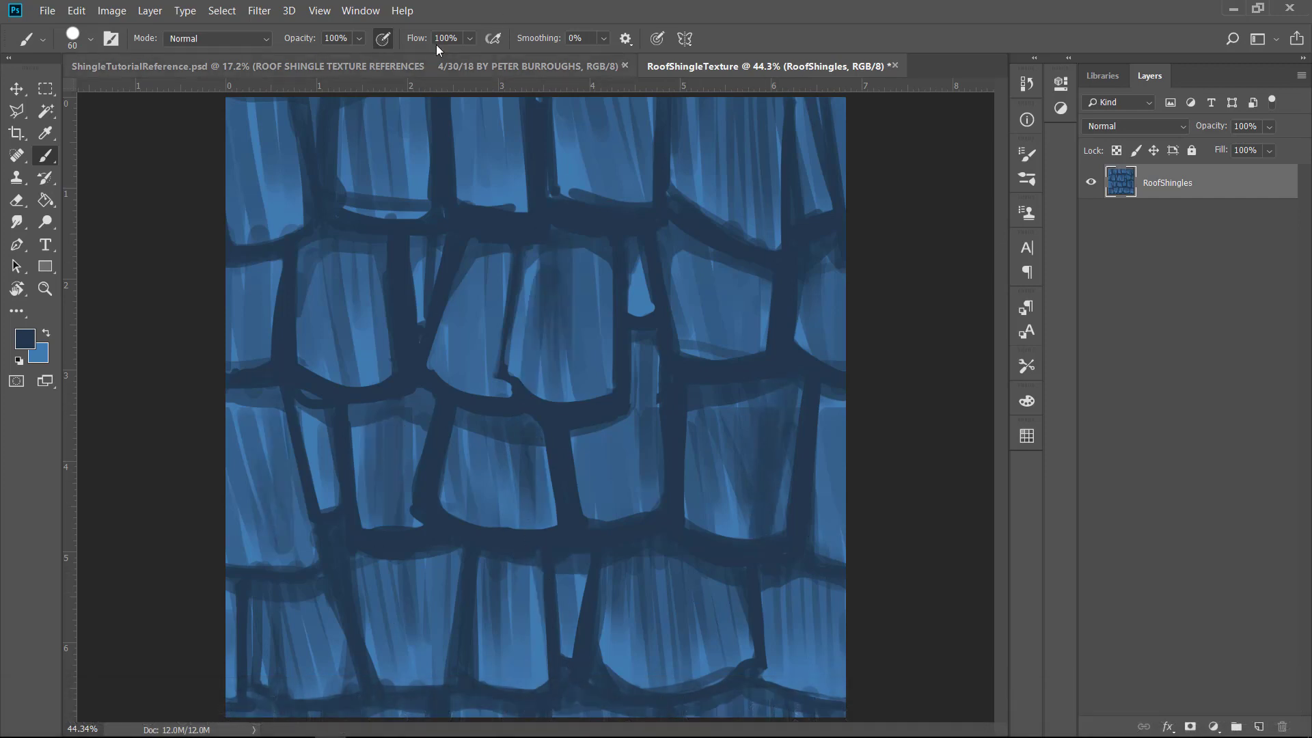
{"action": "left_click", "coordinate": [259, 11]}
{"action": "left_click", "coordinate": [273, 26]}
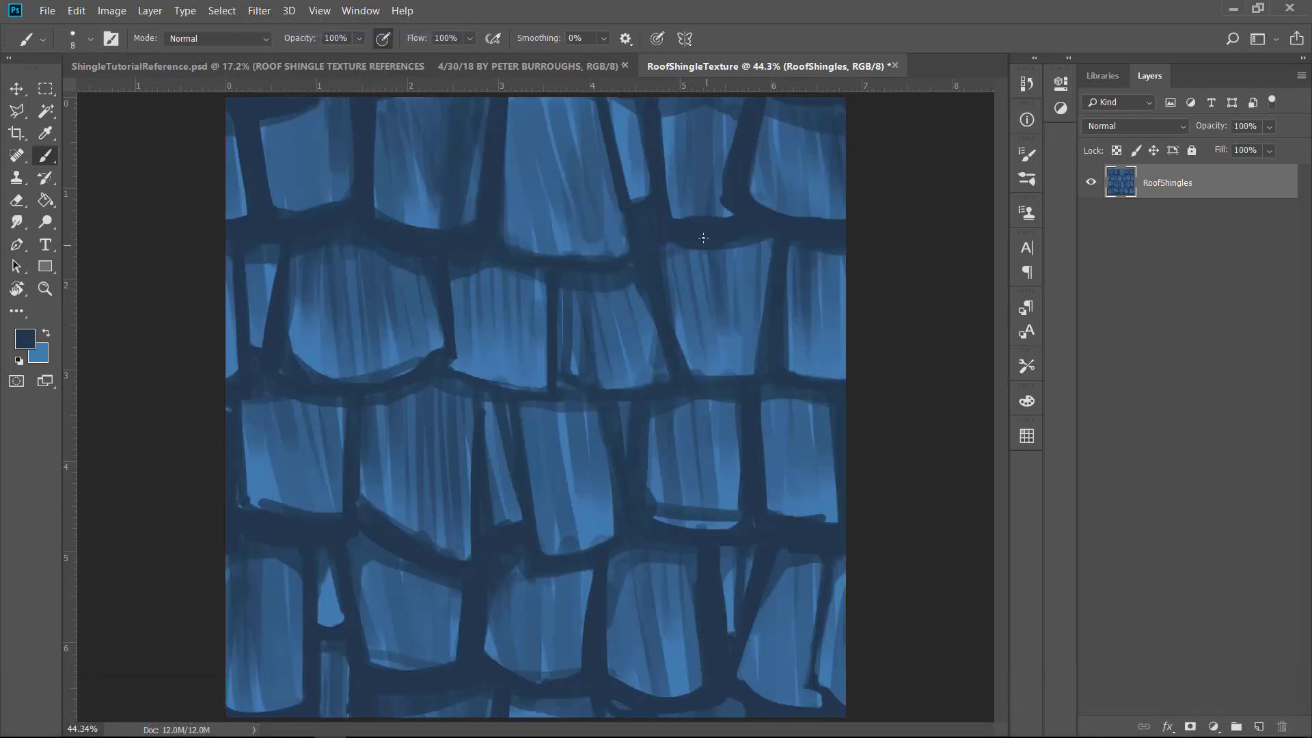
Step: With an 8 px brush, paint thin navy cracks in the second-row shingles right of center and the central third-row shingle
{"action": "left_click_drag", "start_coordinate": [749, 244], "coordinate": [749, 322]}
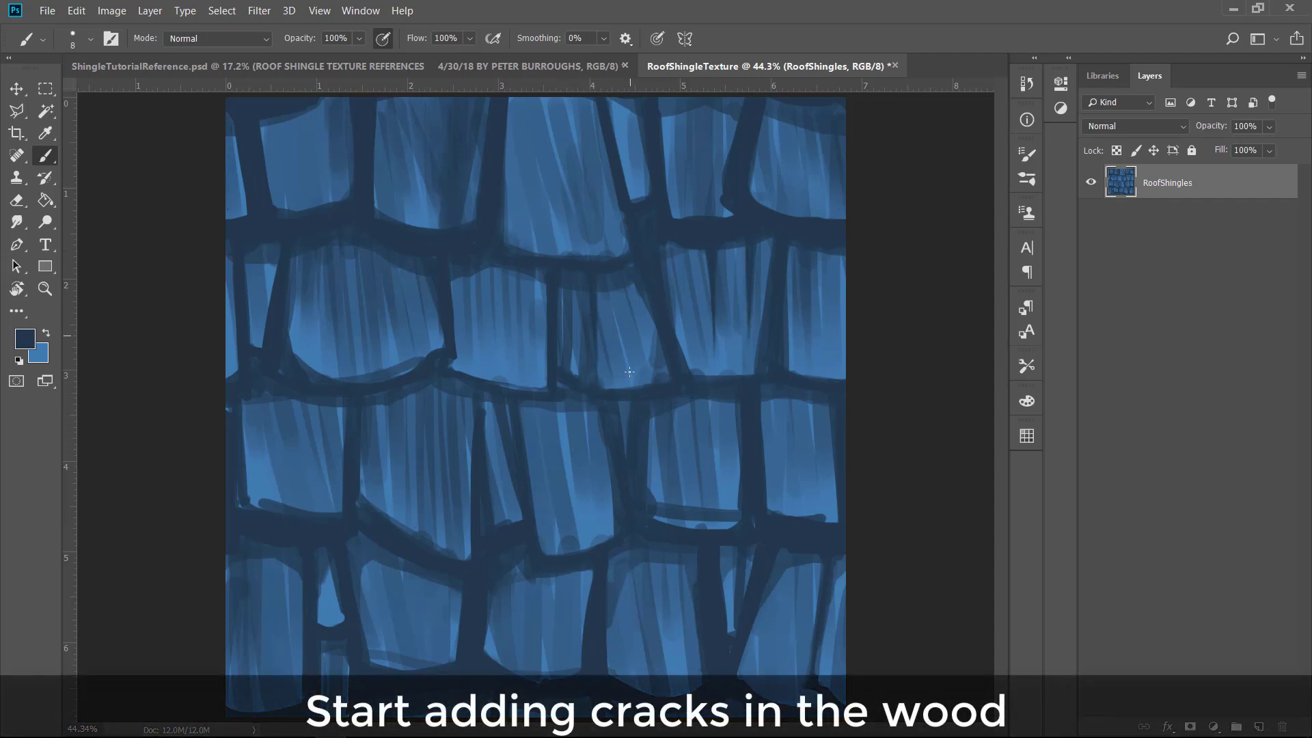
{"action": "left_click_drag", "start_coordinate": [631, 295], "coordinate": [649, 380]}
{"action": "left_click_drag", "start_coordinate": [535, 285], "coordinate": [536, 388]}
{"action": "left_click_drag", "start_coordinate": [496, 348], "coordinate": [500, 267]}
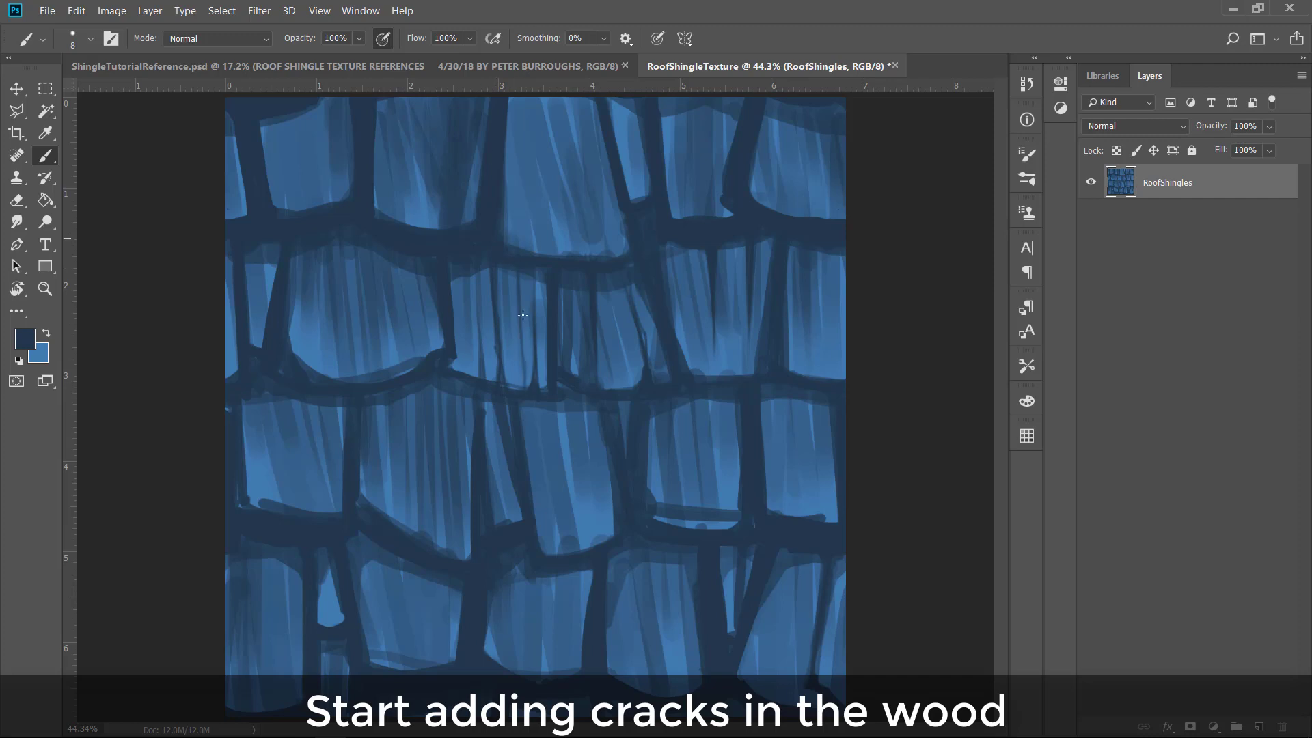
{"action": "left_click_drag", "start_coordinate": [562, 431], "coordinate": [577, 546]}
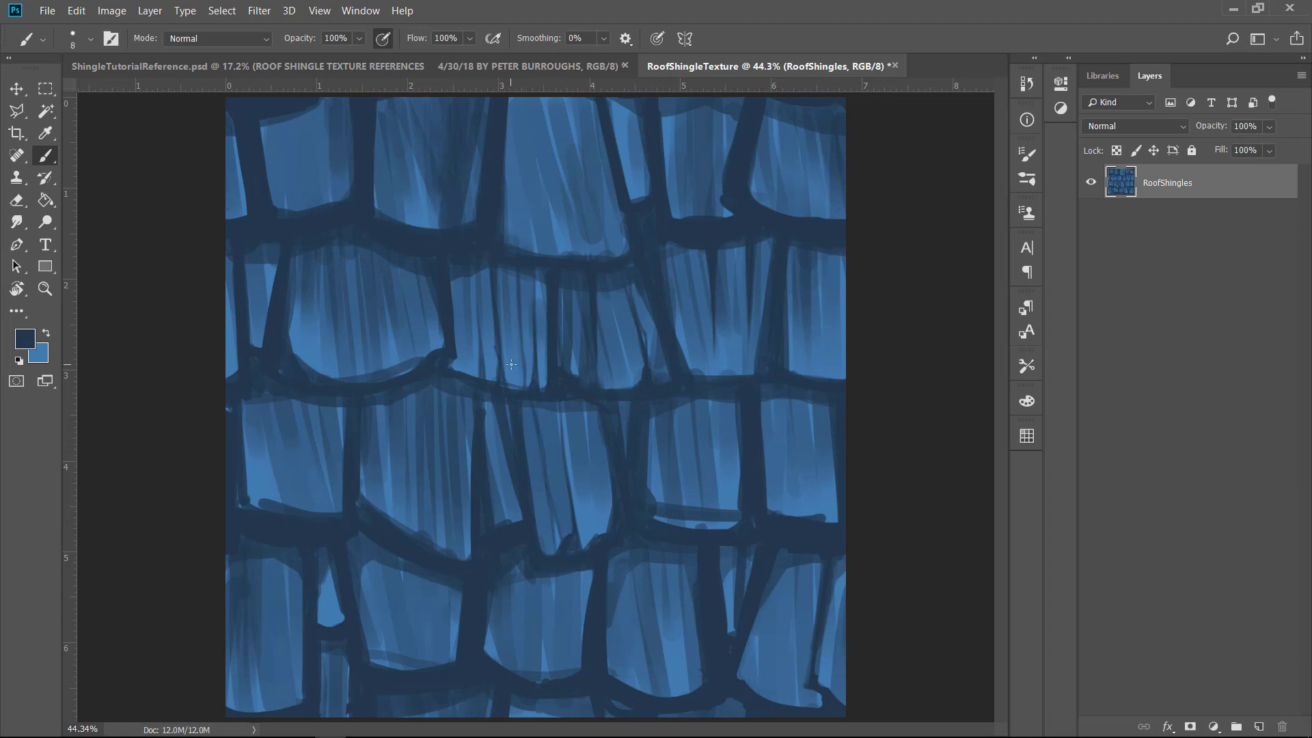
Step: Add cracks and chipped lower edges to the rightmost shingles of the second and third rows
{"action": "left_click_drag", "start_coordinate": [692, 365], "coordinate": [730, 374]}
{"action": "left_click_drag", "start_coordinate": [811, 343], "coordinate": [814, 262]}
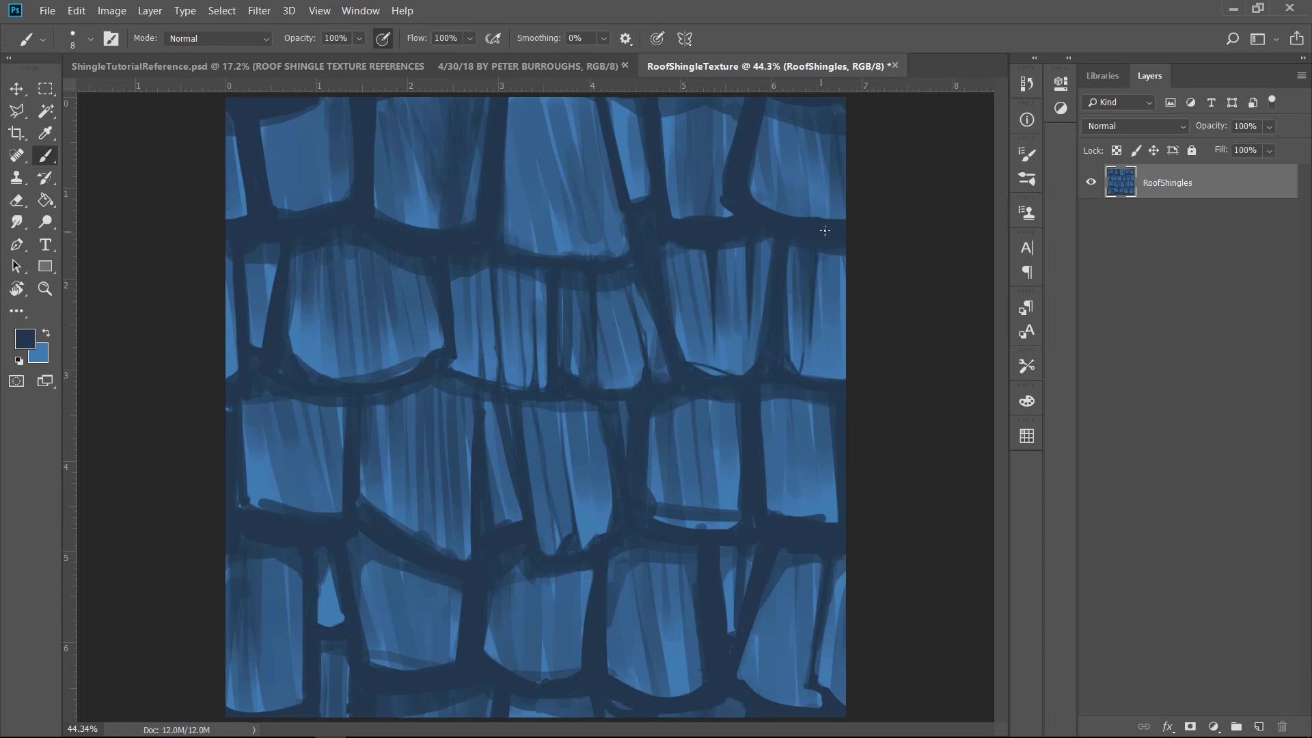
{"action": "left_click_drag", "start_coordinate": [837, 365], "coordinate": [838, 271]}
{"action": "mouse_move", "coordinate": [813, 406]}
{"action": "left_mouse_down"}
{"action": "mouse_move", "coordinate": [816, 482]}
{"action": "mouse_move", "coordinate": [784, 454]}
{"action": "left_mouse_up"}
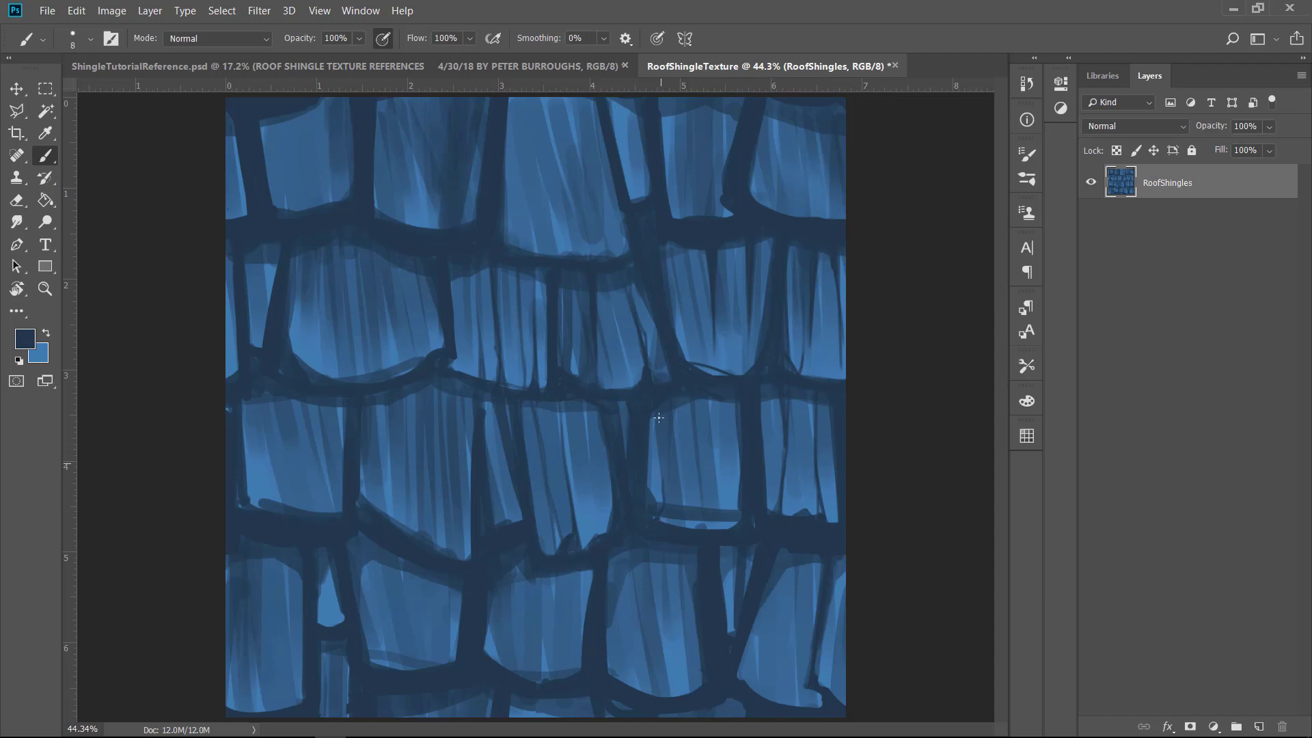
{"action": "left_click_drag", "start_coordinate": [684, 411], "coordinate": [681, 510]}
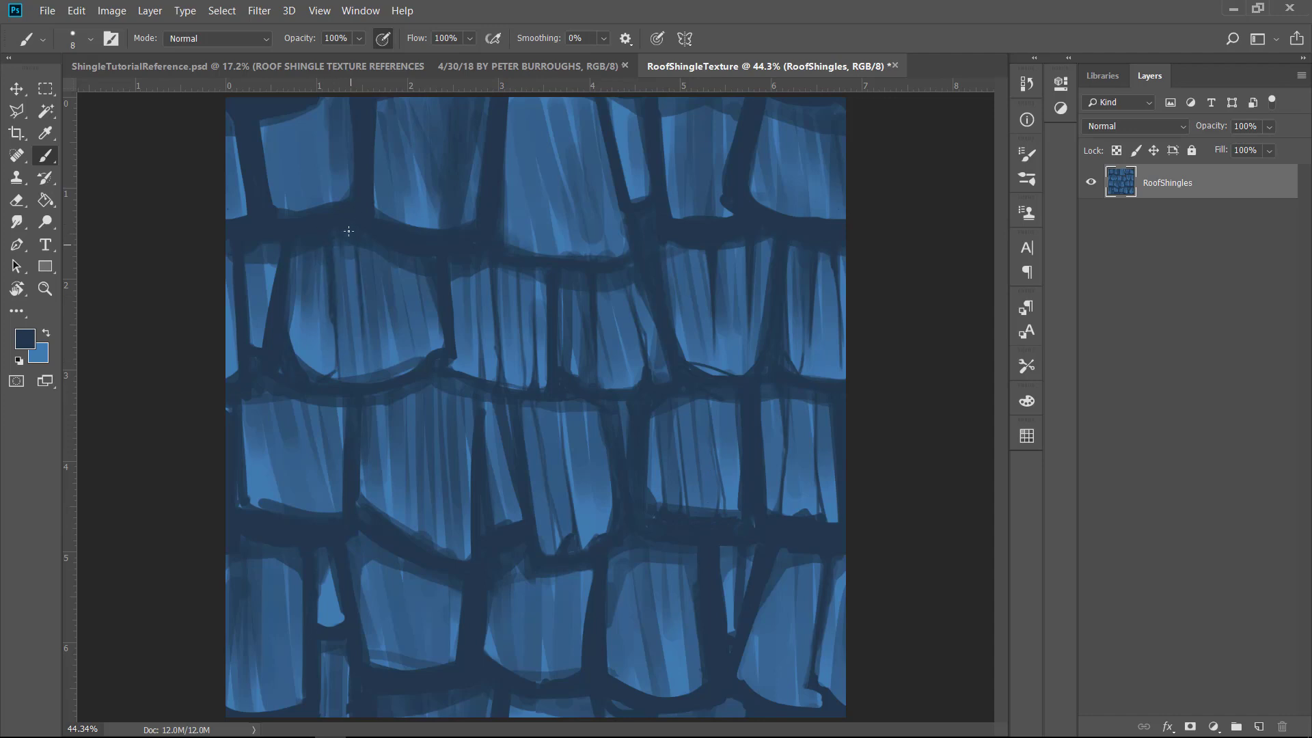
Step: Paint cracks down the wide second-row shingle and the first three large top-row shingles
{"action": "left_click_drag", "start_coordinate": [389, 246], "coordinate": [404, 385]}
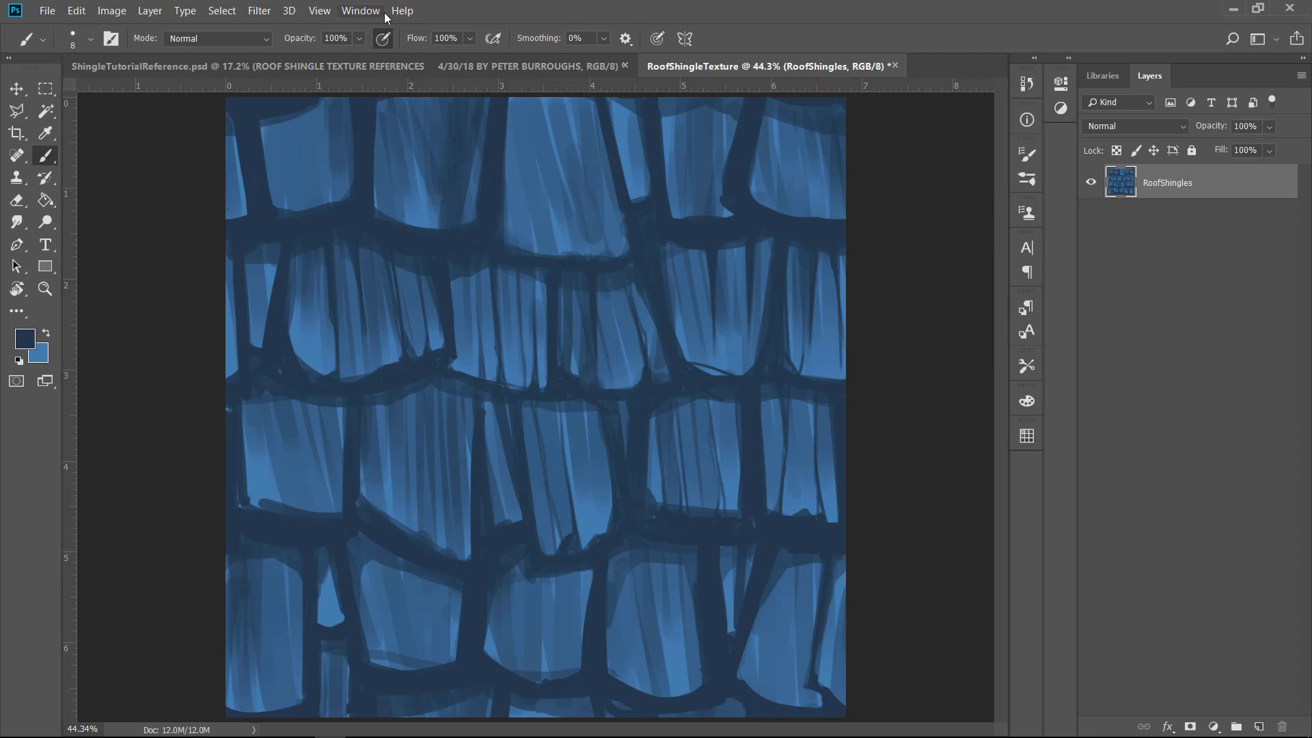
{"action": "left_click_drag", "start_coordinate": [323, 120], "coordinate": [333, 202]}
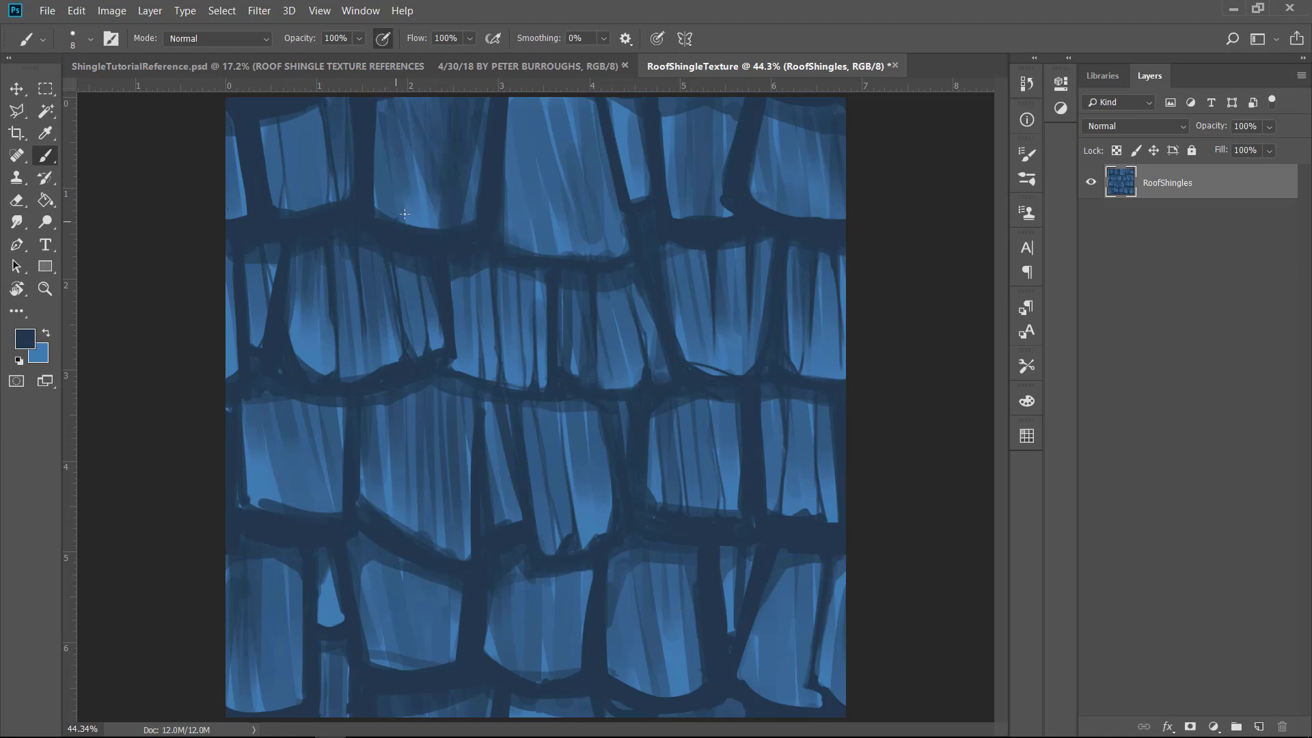
{"action": "left_click_drag", "start_coordinate": [478, 150], "coordinate": [462, 218]}
{"action": "left_click_drag", "start_coordinate": [481, 124], "coordinate": [467, 220]}
{"action": "left_click_drag", "start_coordinate": [526, 120], "coordinate": [570, 254]}
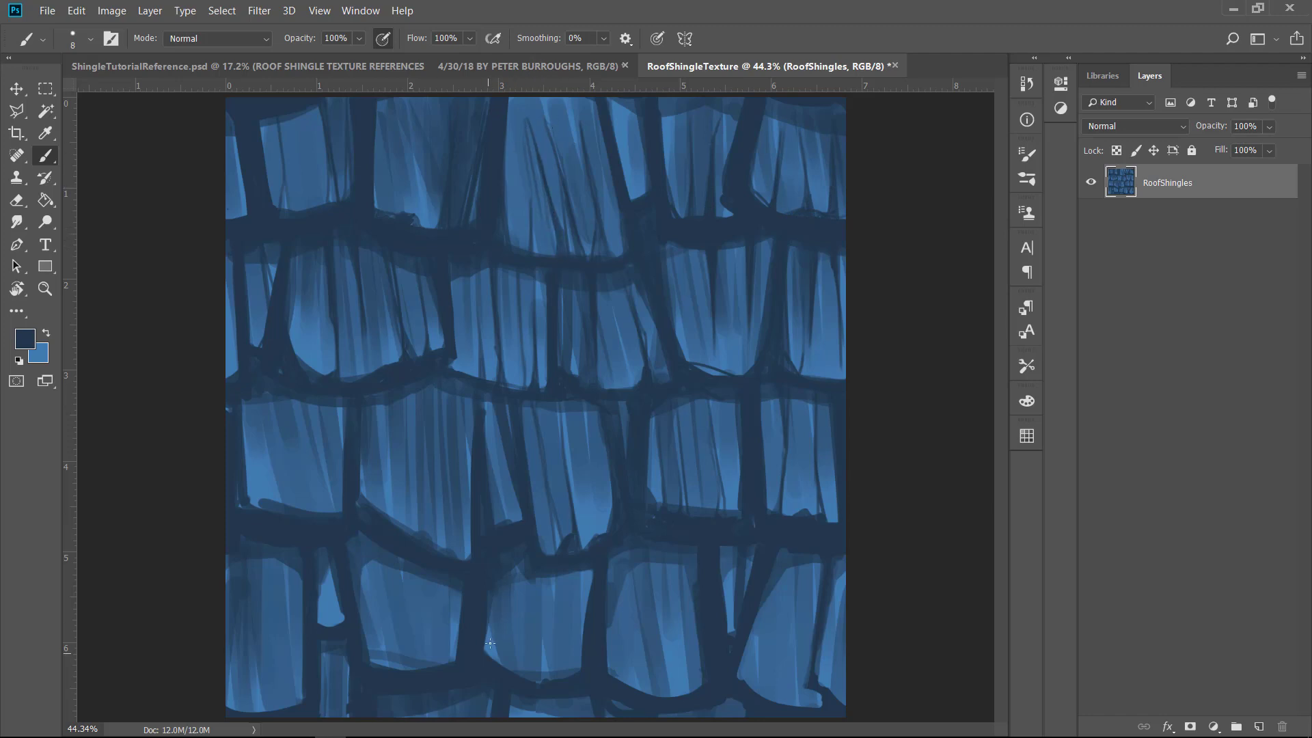
Step: Paint vertical navy cracks in the fourth-row shingles from the canvas center to its right edge
{"action": "left_click_drag", "start_coordinate": [580, 571], "coordinate": [580, 671]}
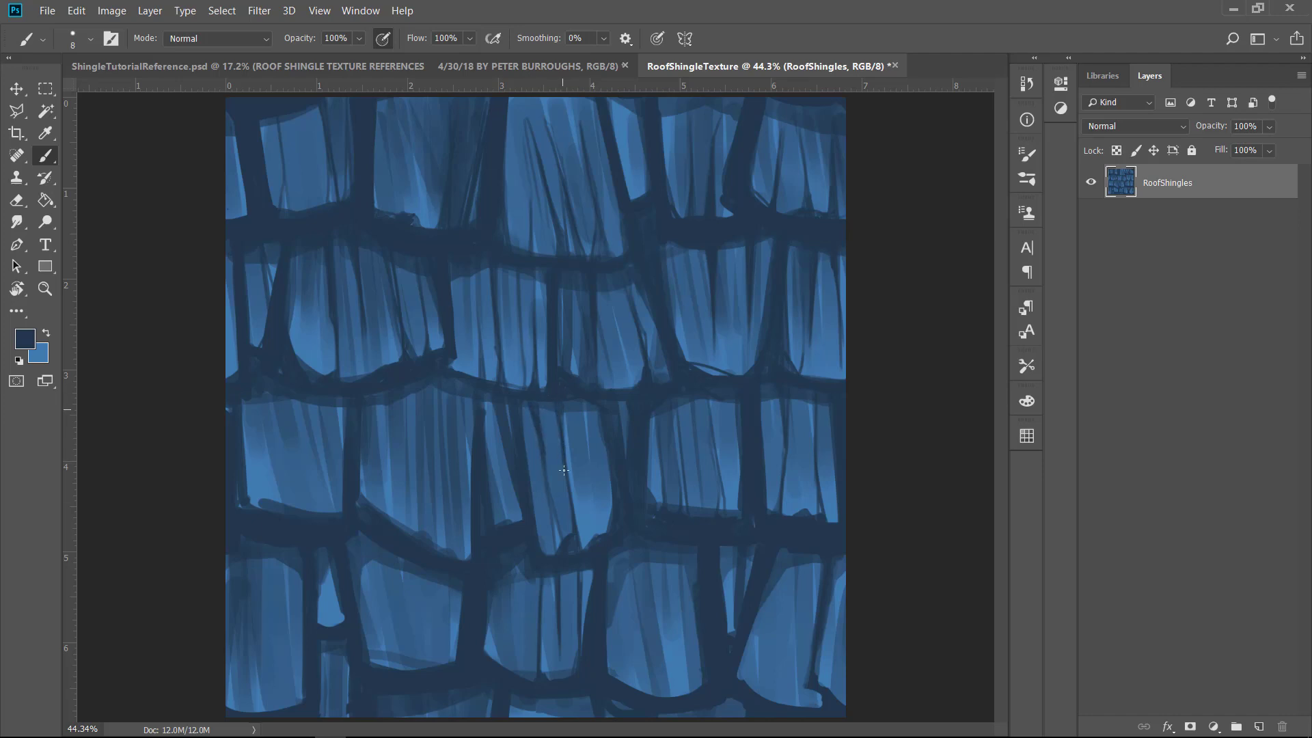
{"action": "left_click_drag", "start_coordinate": [612, 683], "coordinate": [616, 626]}
{"action": "left_click_drag", "start_coordinate": [685, 671], "coordinate": [669, 567]}
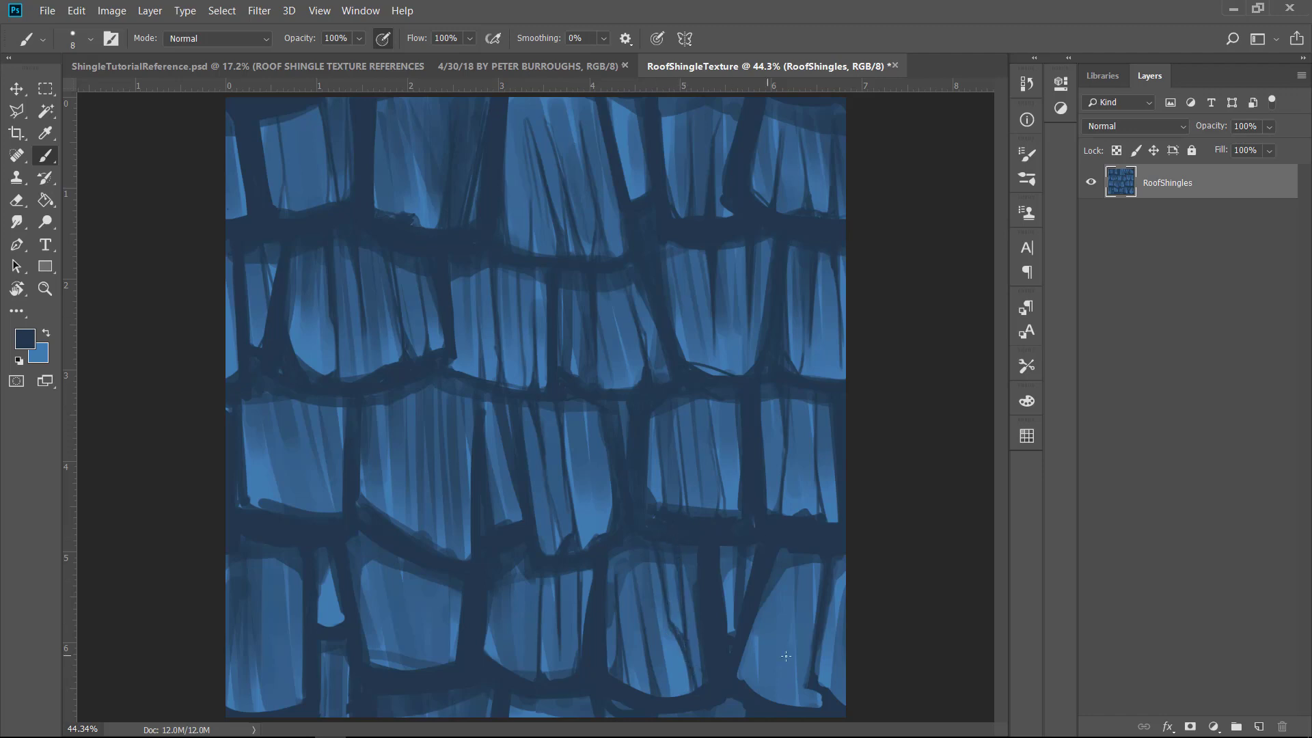
{"action": "left_click_drag", "start_coordinate": [757, 695], "coordinate": [763, 601]}
{"action": "left_click_drag", "start_coordinate": [817, 641], "coordinate": [813, 563]}
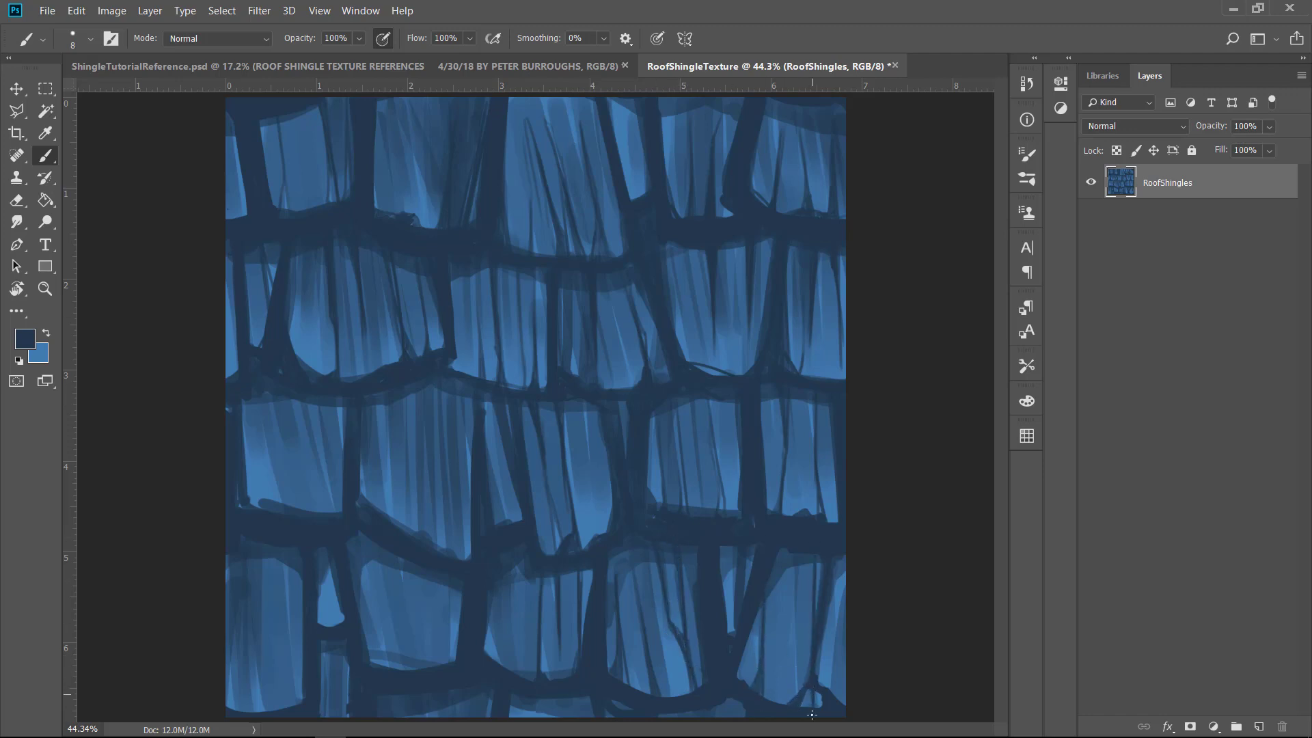
{"action": "left_click_drag", "start_coordinate": [794, 680], "coordinate": [792, 565]}
Step: Add long cracks and a chipped lower edge to the two large third-row shingles on the canvas's left half
{"action": "mouse_move", "coordinate": [417, 515]}
{"action": "left_mouse_down"}
{"action": "mouse_move", "coordinate": [426, 548]}
{"action": "mouse_move", "coordinate": [429, 379]}
{"action": "mouse_move", "coordinate": [450, 517]}
{"action": "left_mouse_up"}
{"action": "left_click_drag", "start_coordinate": [442, 390], "coordinate": [456, 551]}
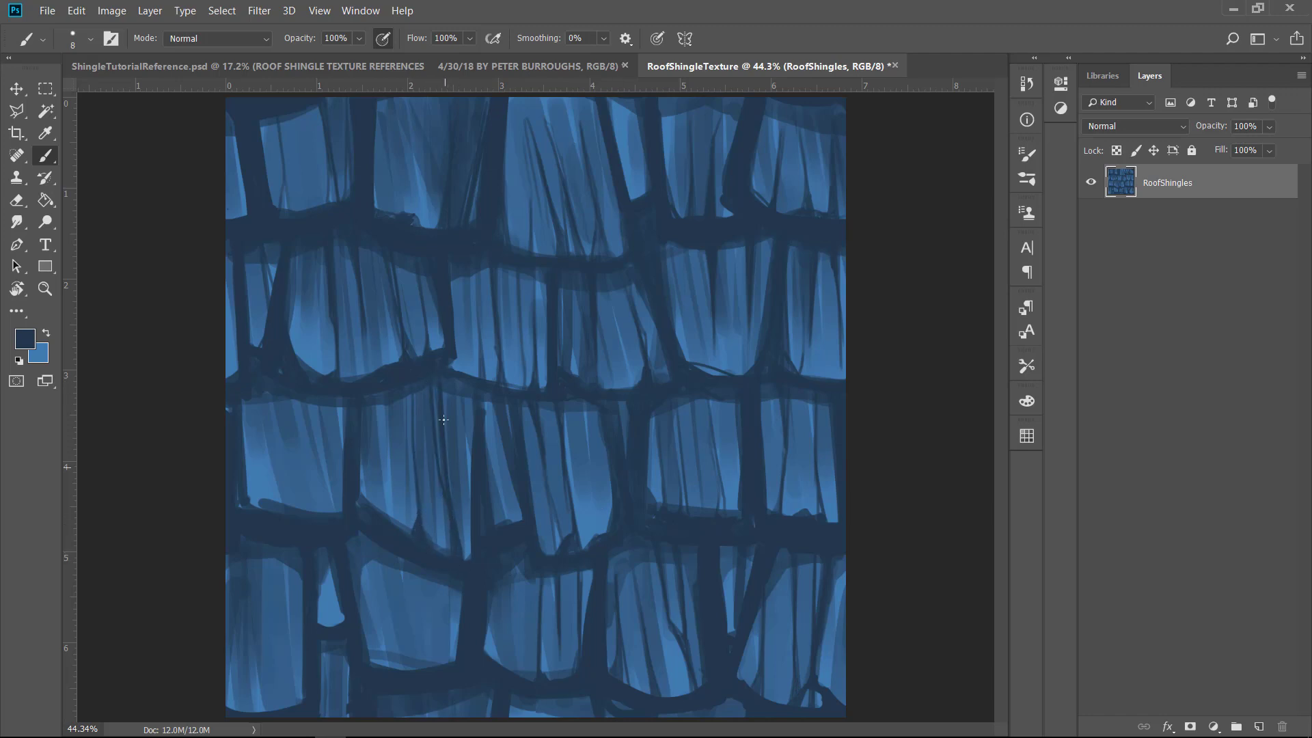
{"action": "left_click_drag", "start_coordinate": [444, 393], "coordinate": [449, 491]}
{"action": "mouse_move", "coordinate": [261, 501]}
{"action": "left_mouse_down"}
{"action": "mouse_move", "coordinate": [273, 403]}
{"action": "mouse_move", "coordinate": [279, 509]}
{"action": "mouse_move", "coordinate": [272, 430]}
{"action": "mouse_move", "coordinate": [270, 482]}
{"action": "left_mouse_up"}
{"action": "left_click_drag", "start_coordinate": [307, 403], "coordinate": [331, 509]}
{"action": "left_click_drag", "start_coordinate": [336, 511], "coordinate": [321, 403]}
{"action": "mouse_move", "coordinate": [322, 403]}
{"action": "left_mouse_down"}
{"action": "mouse_move", "coordinate": [326, 489]}
{"action": "mouse_move", "coordinate": [342, 452]}
{"action": "mouse_move", "coordinate": [344, 468]}
{"action": "left_mouse_up"}
Step: Paint cracks in the left and middle fourth-row shingles and chip the lower edge of the central third-row shingle
{"action": "mouse_move", "coordinate": [280, 561]}
{"action": "left_mouse_down"}
{"action": "mouse_move", "coordinate": [299, 710]}
{"action": "mouse_move", "coordinate": [296, 676]}
{"action": "left_mouse_up"}
{"action": "left_click_drag", "start_coordinate": [332, 562], "coordinate": [317, 624]}
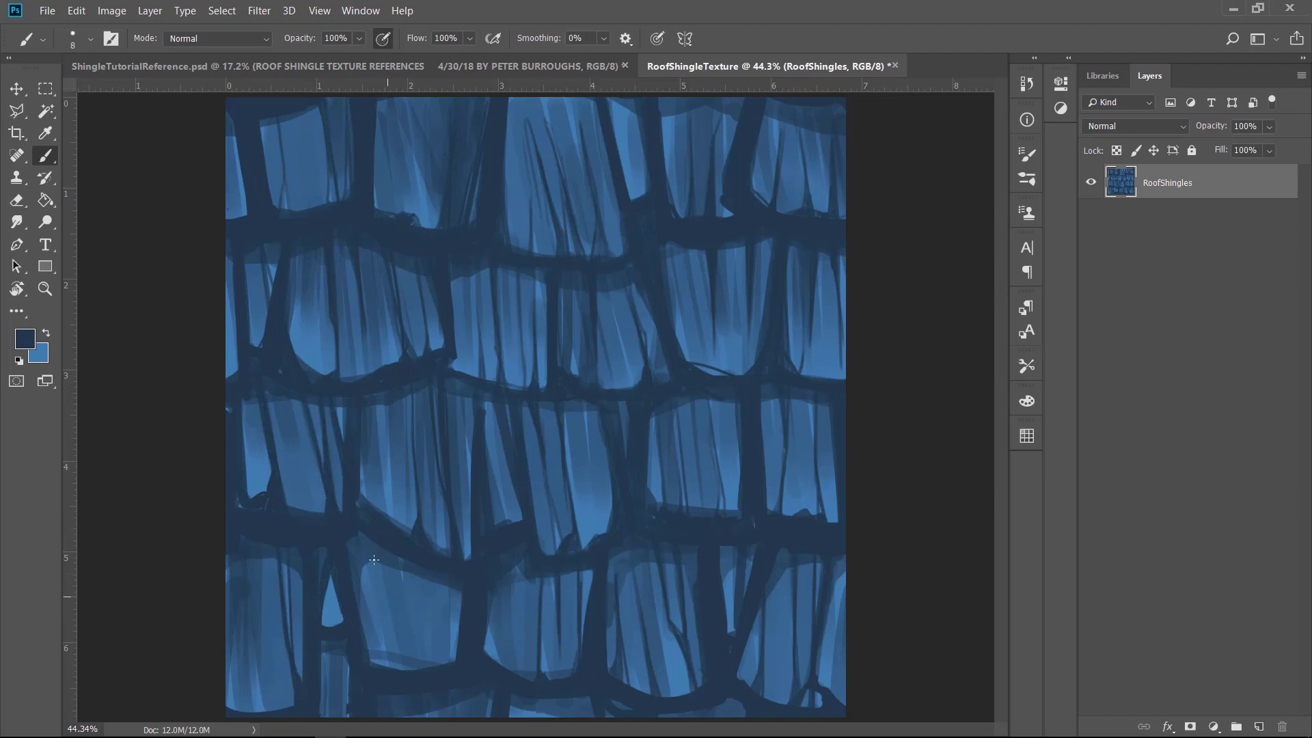
{"action": "mouse_move", "coordinate": [368, 561]}
{"action": "left_mouse_down"}
{"action": "mouse_move", "coordinate": [384, 651]}
{"action": "mouse_move", "coordinate": [416, 658]}
{"action": "left_mouse_up"}
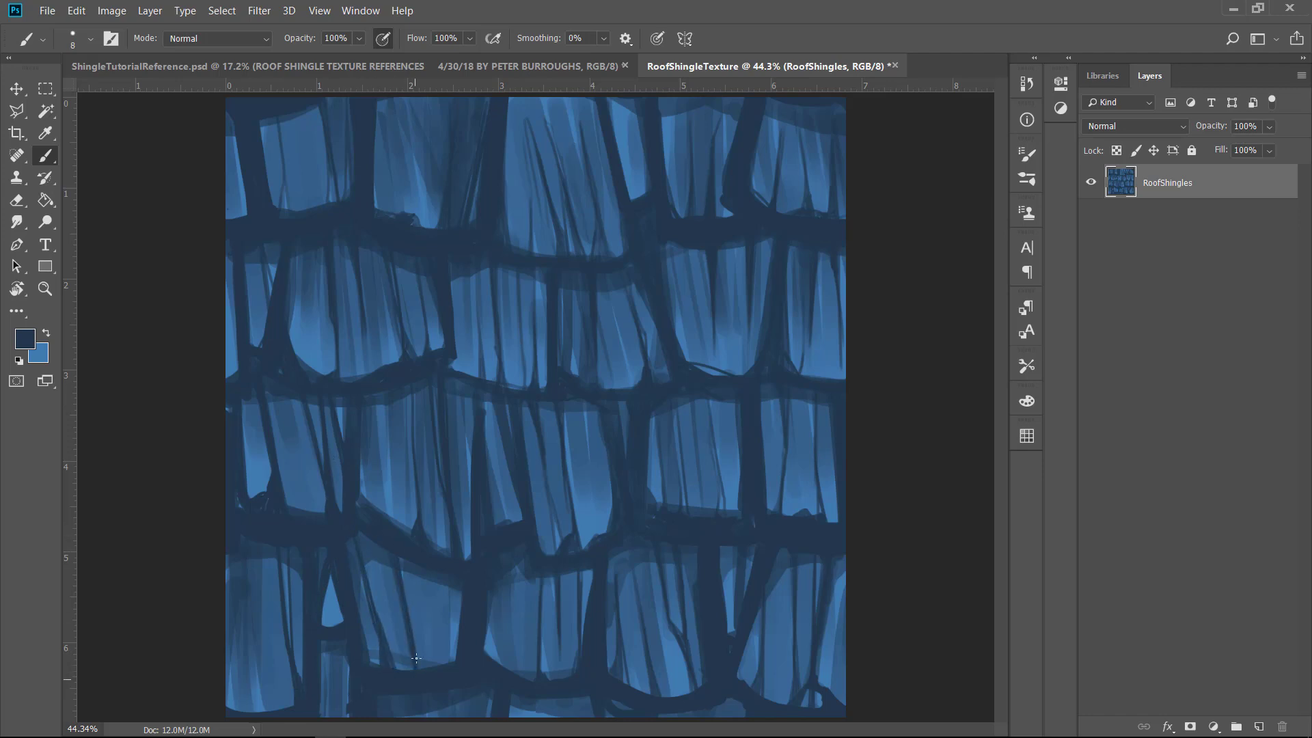
{"action": "left_click_drag", "start_coordinate": [444, 586], "coordinate": [456, 661]}
{"action": "mouse_move", "coordinate": [494, 573]}
{"action": "left_mouse_down"}
{"action": "mouse_move", "coordinate": [487, 669]}
{"action": "mouse_move", "coordinate": [519, 661]}
{"action": "mouse_move", "coordinate": [523, 676]}
{"action": "mouse_move", "coordinate": [527, 658]}
{"action": "left_mouse_up"}
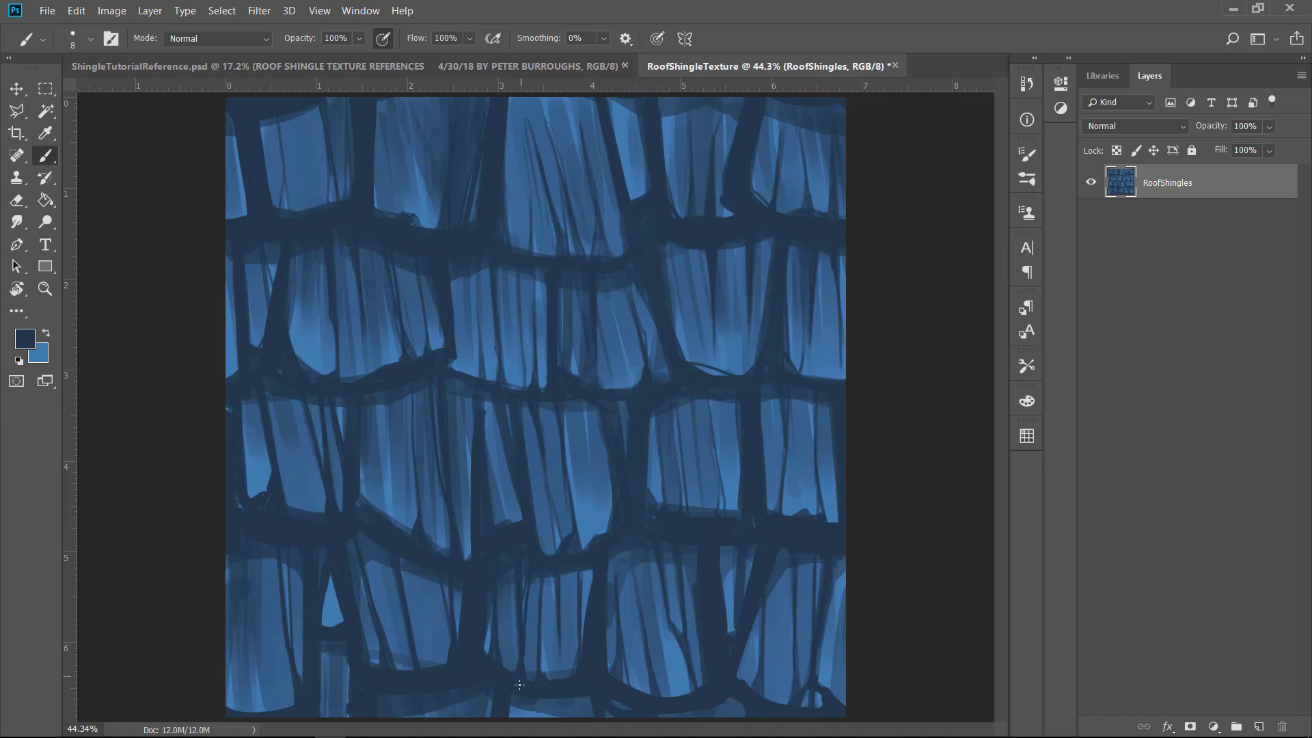
{"action": "left_click_drag", "start_coordinate": [584, 545], "coordinate": [609, 524]}
Step: Swap to the shingle blue and lighten the foreground color to #4c87c1
{"action": "left_click", "coordinate": [45, 333]}
{"action": "left_click", "coordinate": [25, 338]}
{"action": "left_click", "coordinate": [798, 298]}
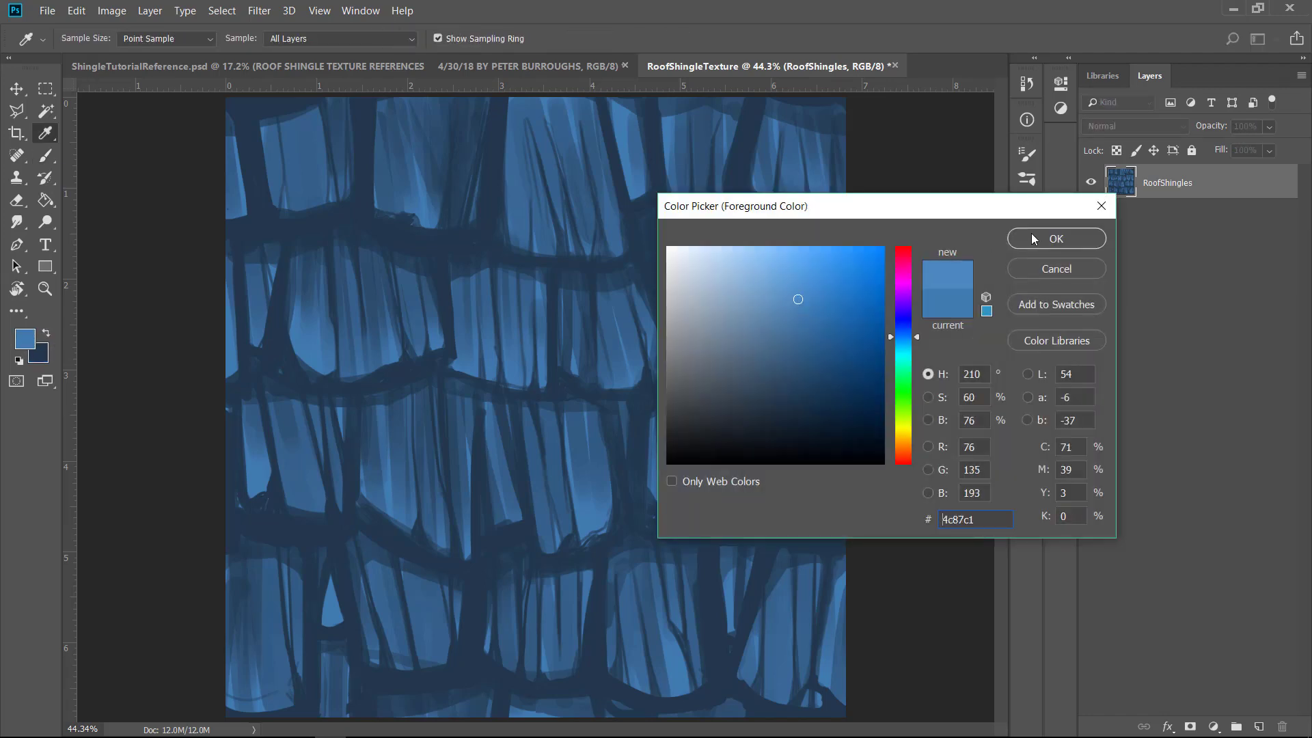
{"action": "left_click", "coordinate": [1032, 237]}
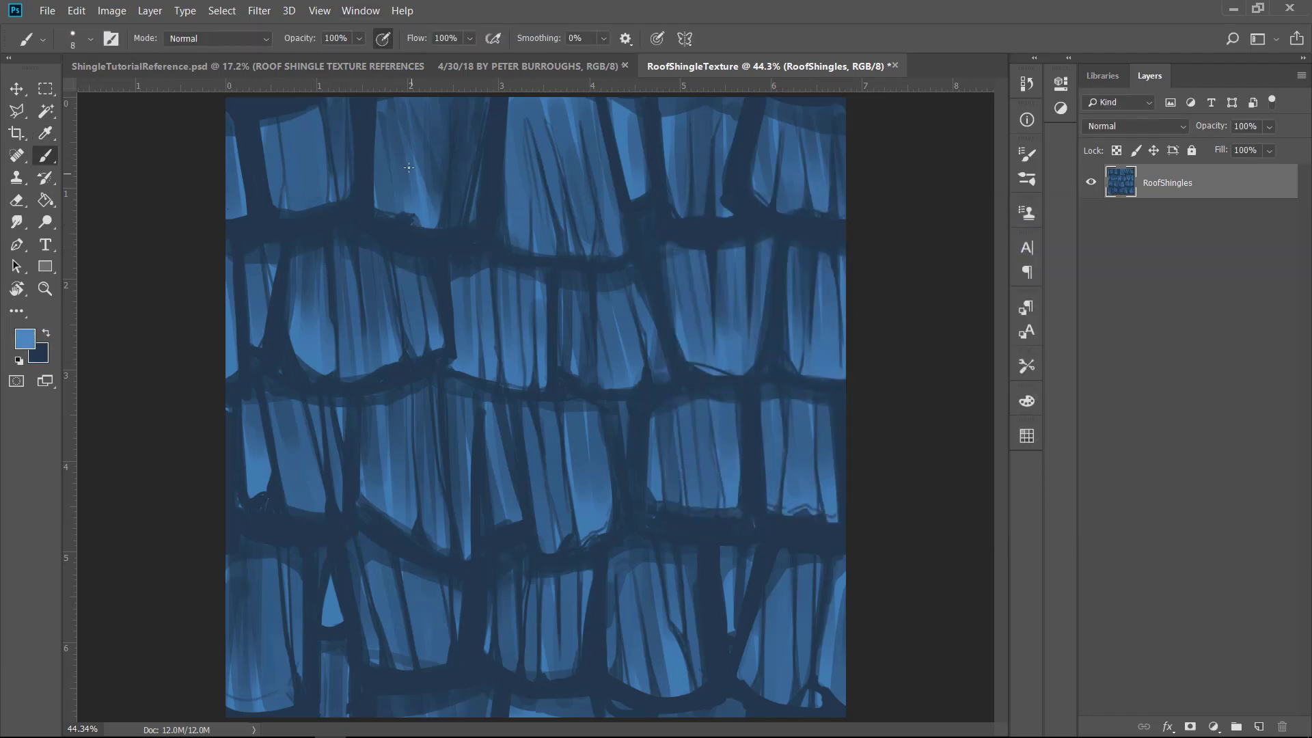
{"action": "left_click_drag", "start_coordinate": [408, 167], "coordinate": [471, 267]}
{"action": "left_click_drag", "start_coordinate": [468, 245], "coordinate": [446, 255]}
{"action": "key", "text": "ctrl+alt+z"}
{"action": "key", "text": "ctrl+alt+z"}
{"action": "key", "text": "ctrl+alt+z"}
Step: Choose a brighter highlight blue and trace the left and lower edges of the second large top-row shingle
{"action": "left_click", "coordinate": [24, 339]}
{"action": "left_click", "coordinate": [791, 275]}
{"action": "left_click", "coordinate": [1054, 238]}
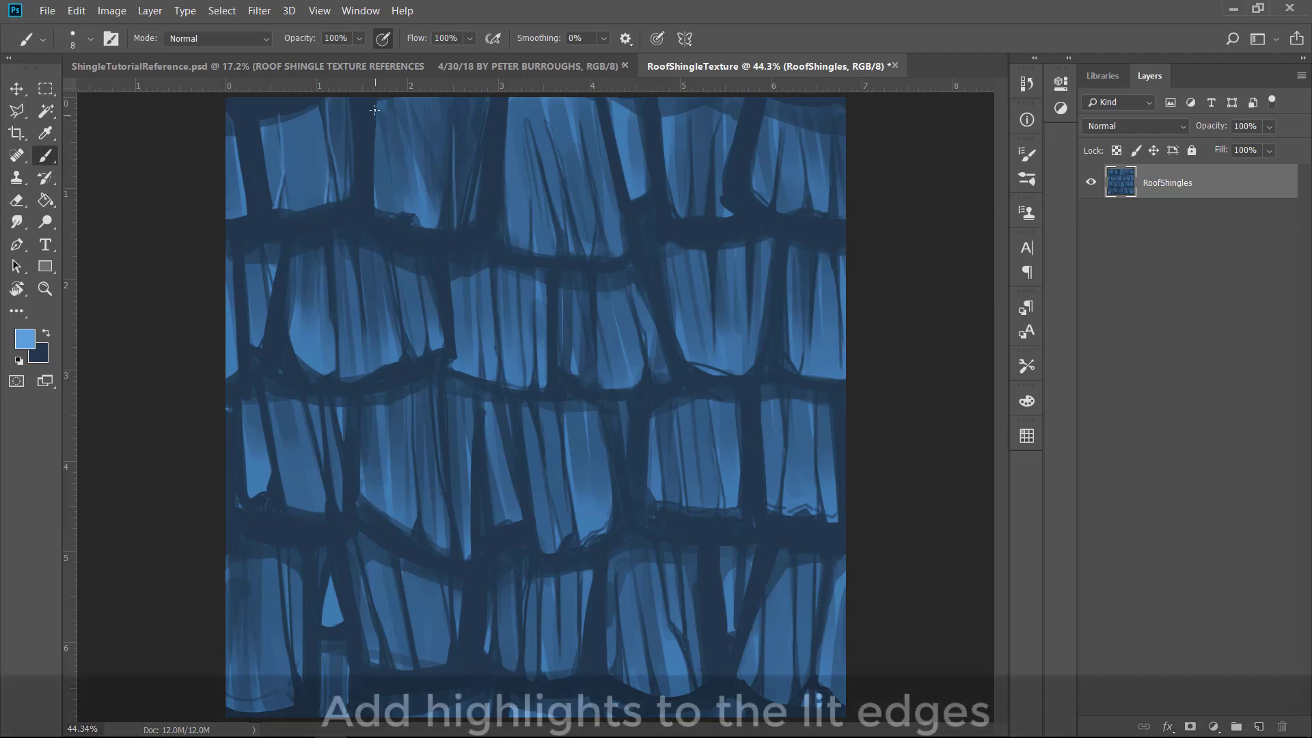
{"action": "left_click_drag", "start_coordinate": [375, 110], "coordinate": [372, 215]}
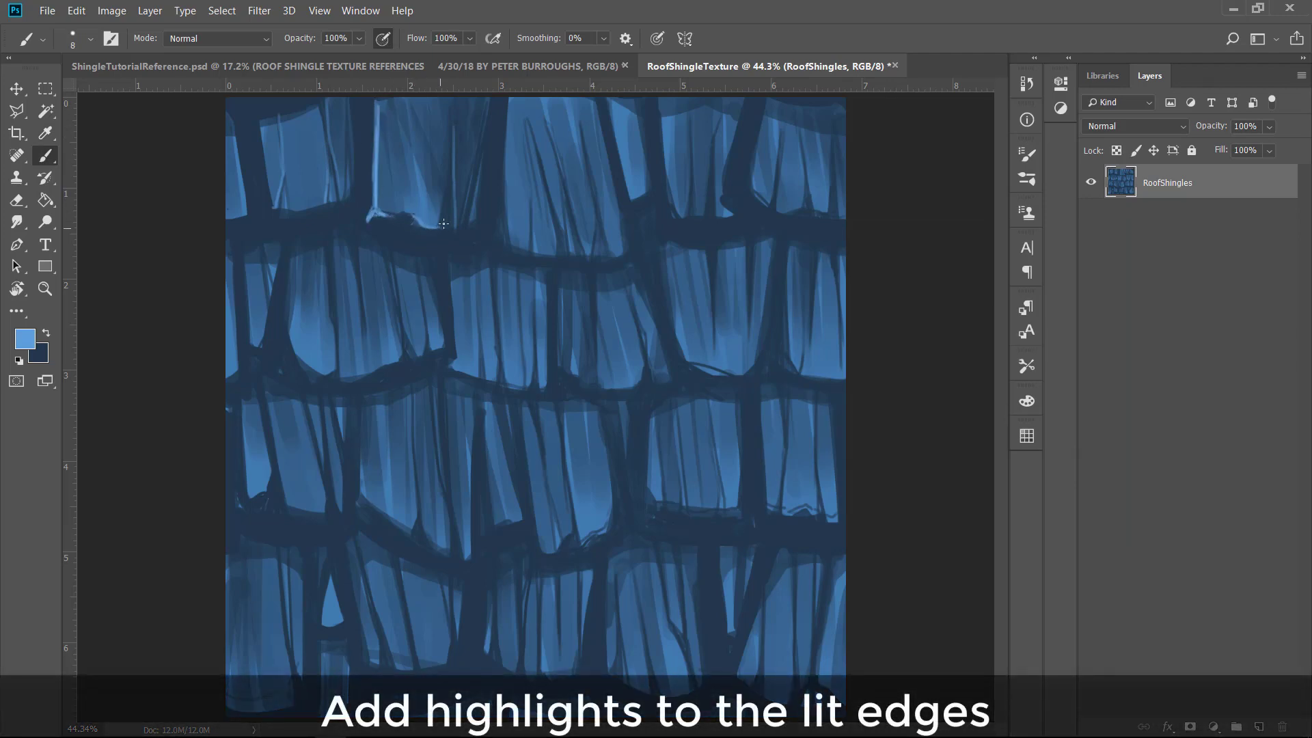
Step: Highlight the left edge, lower edge and crack edges of the wide second-row shingle in bright blue
{"action": "left_click_drag", "start_coordinate": [343, 374], "coordinate": [338, 315]}
{"action": "left_click_drag", "start_coordinate": [408, 338], "coordinate": [401, 286]}
{"action": "left_click_drag", "start_coordinate": [280, 351], "coordinate": [288, 243]}
{"action": "left_click_drag", "start_coordinate": [281, 328], "coordinate": [306, 374]}
{"action": "mouse_move", "coordinate": [284, 341]}
{"action": "left_mouse_down"}
{"action": "mouse_move", "coordinate": [291, 360]}
{"action": "mouse_move", "coordinate": [406, 368]}
{"action": "mouse_move", "coordinate": [435, 351]}
{"action": "left_mouse_up"}
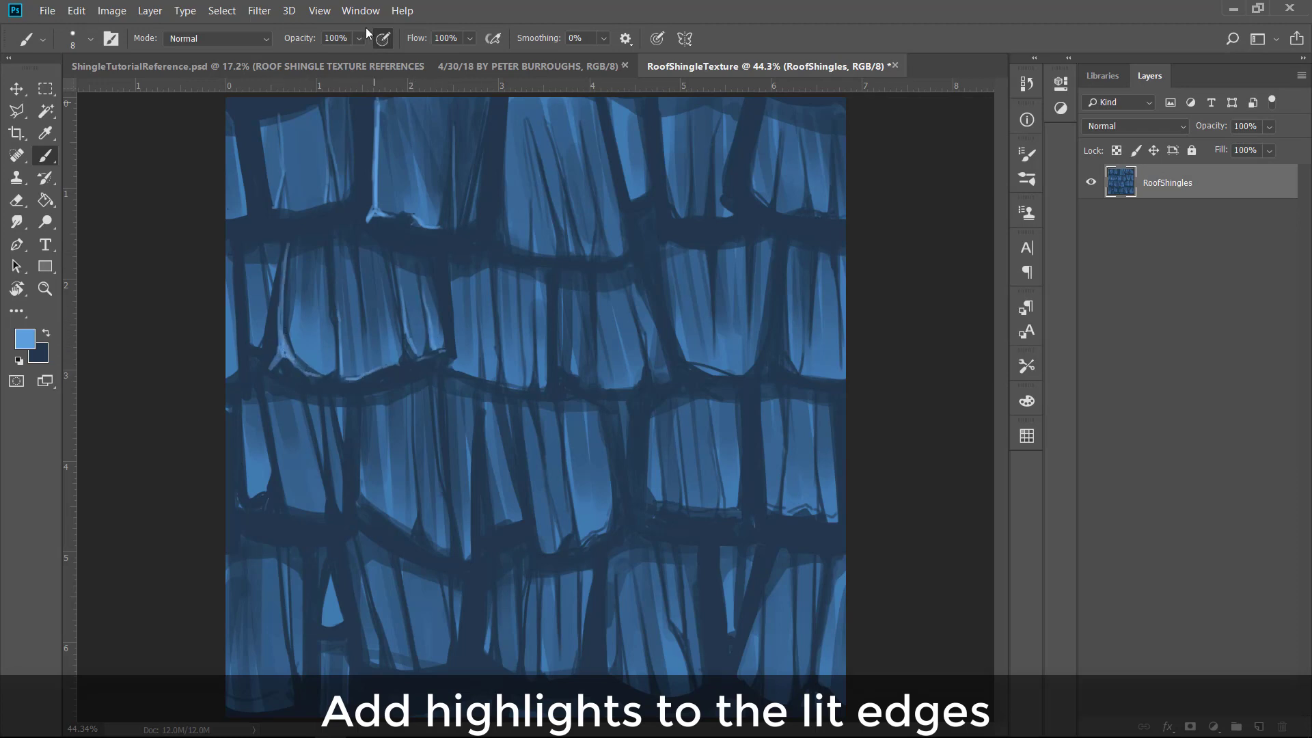
Step: Highlight the edges of the first large top-row shingle, then the cracks and lower edge of the long central top-row shingle
{"action": "left_click_drag", "start_coordinate": [273, 212], "coordinate": [264, 123]}
{"action": "left_click_drag", "start_coordinate": [276, 205], "coordinate": [321, 212]}
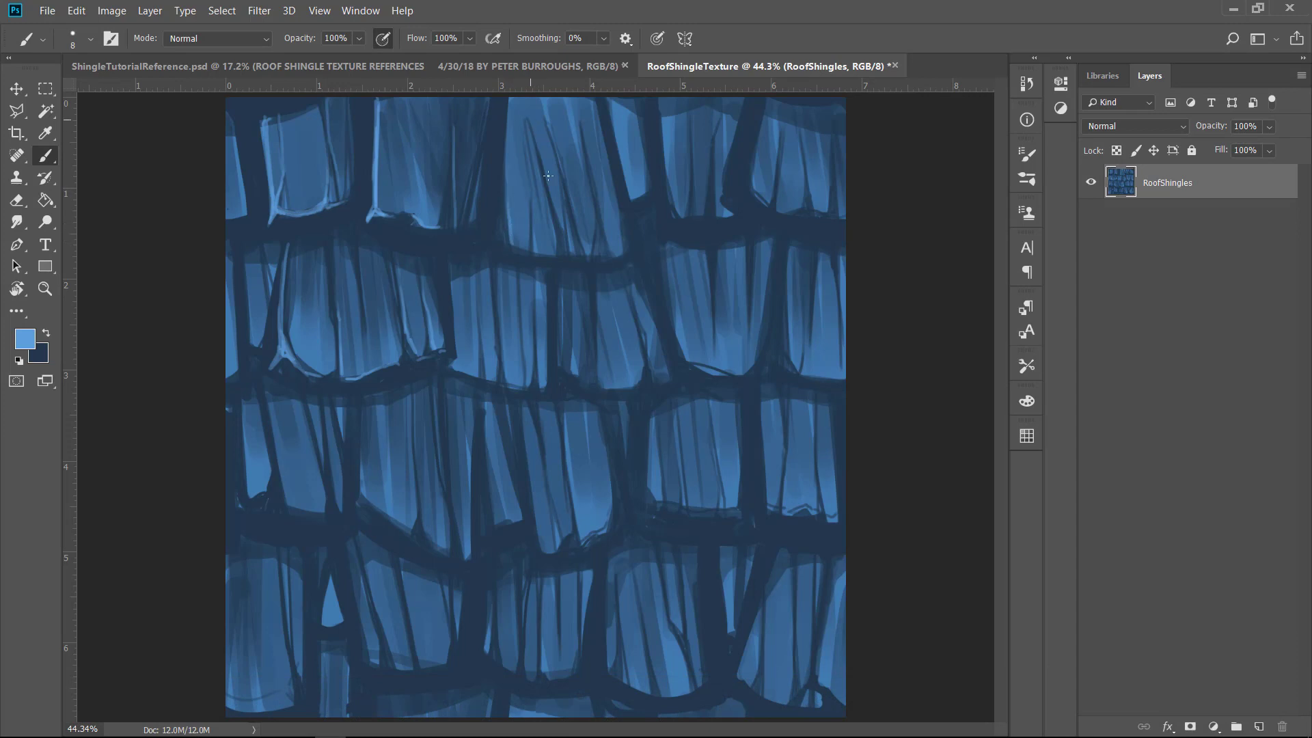
{"action": "mouse_move", "coordinate": [530, 120]}
{"action": "left_mouse_down"}
{"action": "mouse_move", "coordinate": [562, 216]}
{"action": "mouse_move", "coordinate": [568, 176]}
{"action": "left_mouse_up"}
{"action": "left_click_drag", "start_coordinate": [580, 123], "coordinate": [601, 253]}
{"action": "left_click_drag", "start_coordinate": [590, 160], "coordinate": [607, 240]}
{"action": "left_click_drag", "start_coordinate": [504, 252], "coordinate": [555, 255]}
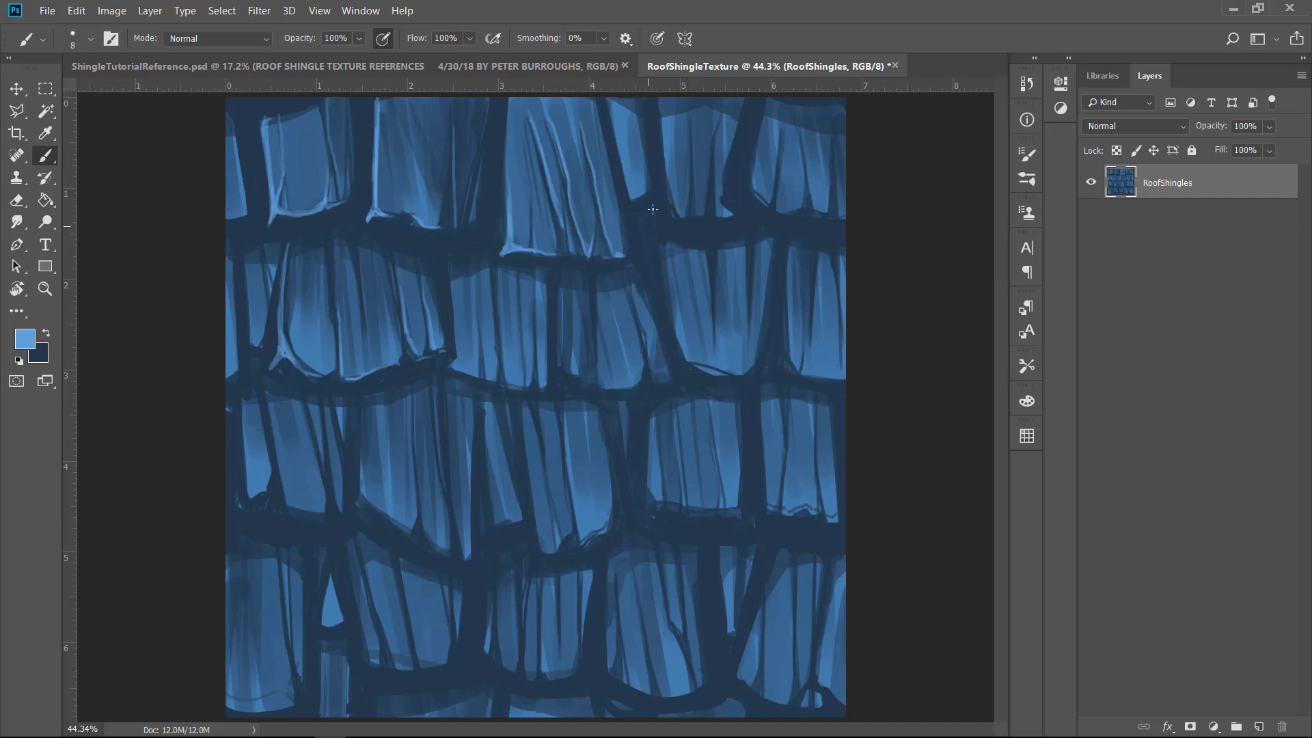
Step: Highlight the left edges, lower edges and cracks of the last top-row shingles in bright blue
{"action": "mouse_move", "coordinate": [619, 136]}
{"action": "left_mouse_down"}
{"action": "mouse_move", "coordinate": [640, 193]}
{"action": "mouse_move", "coordinate": [695, 221]}
{"action": "mouse_move", "coordinate": [756, 125]}
{"action": "mouse_move", "coordinate": [740, 193]}
{"action": "mouse_move", "coordinate": [764, 203]}
{"action": "left_mouse_up"}
{"action": "mouse_move", "coordinate": [753, 140]}
{"action": "left_mouse_down"}
{"action": "mouse_move", "coordinate": [743, 183]}
{"action": "mouse_move", "coordinate": [729, 153]}
{"action": "mouse_move", "coordinate": [782, 173]}
{"action": "mouse_move", "coordinate": [778, 211]}
{"action": "left_mouse_up"}
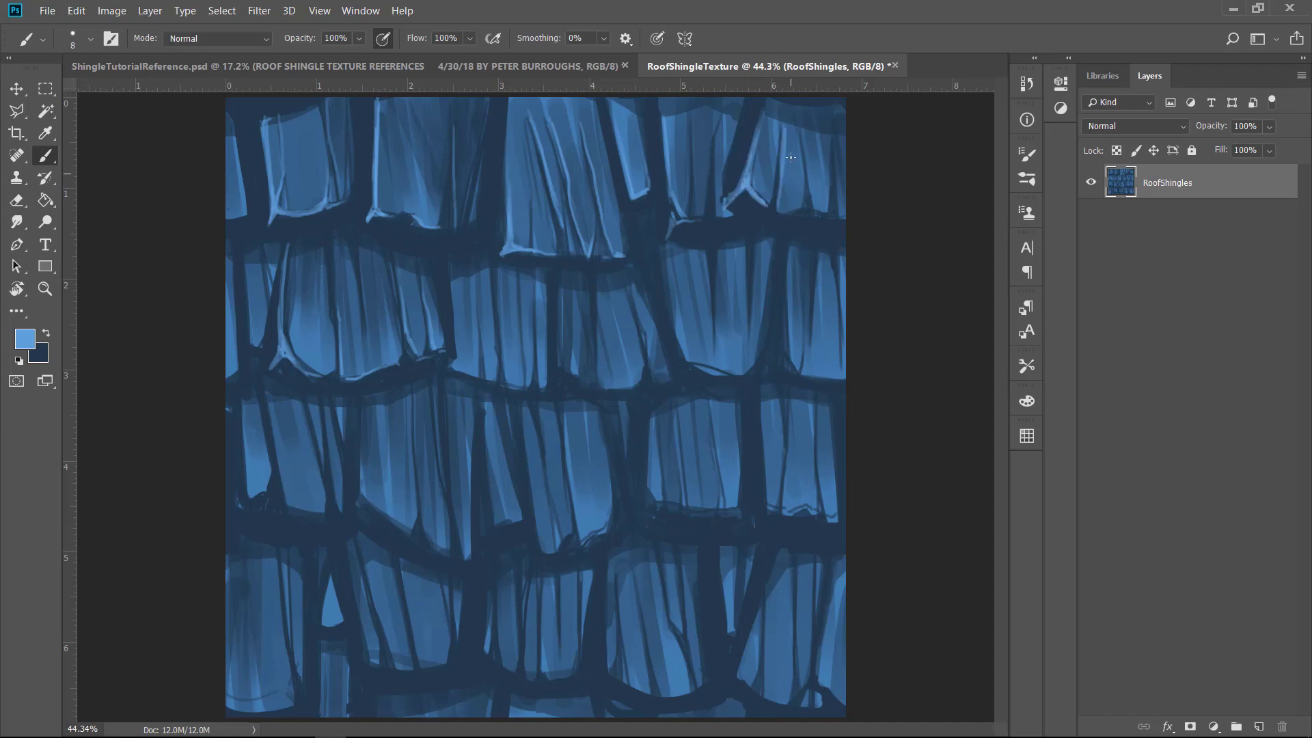
{"action": "mouse_move", "coordinate": [799, 132]}
{"action": "left_mouse_down"}
{"action": "mouse_move", "coordinate": [813, 208]}
{"action": "mouse_move", "coordinate": [836, 209]}
{"action": "left_mouse_up"}
Step: Paint bright blue highlights along the cracks and wood grain of the wide and central second-row shingles
{"action": "mouse_move", "coordinate": [360, 252]}
{"action": "left_mouse_down"}
{"action": "mouse_move", "coordinate": [371, 362]}
{"action": "mouse_move", "coordinate": [362, 254]}
{"action": "left_mouse_up"}
{"action": "mouse_move", "coordinate": [537, 298]}
{"action": "left_mouse_down"}
{"action": "mouse_move", "coordinate": [545, 388]}
{"action": "mouse_move", "coordinate": [527, 373]}
{"action": "left_mouse_up"}
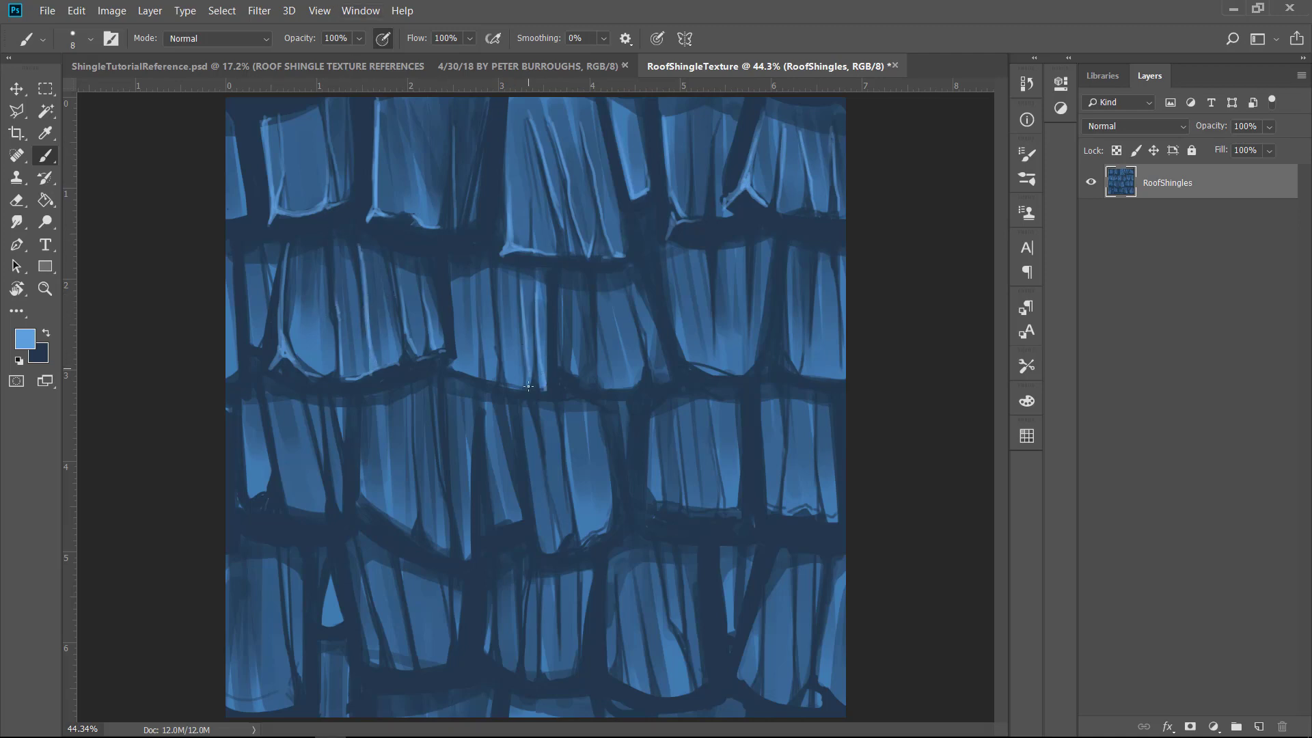
{"action": "left_click_drag", "start_coordinate": [523, 275], "coordinate": [533, 385]}
{"action": "left_click_drag", "start_coordinate": [479, 301], "coordinate": [484, 362]}
{"action": "left_click_drag", "start_coordinate": [501, 330], "coordinate": [506, 377]}
{"action": "left_click_drag", "start_coordinate": [498, 291], "coordinate": [509, 384]}
{"action": "mouse_move", "coordinate": [597, 293]}
{"action": "left_mouse_down"}
{"action": "mouse_move", "coordinate": [608, 385]}
{"action": "mouse_move", "coordinate": [648, 347]}
{"action": "left_mouse_up"}
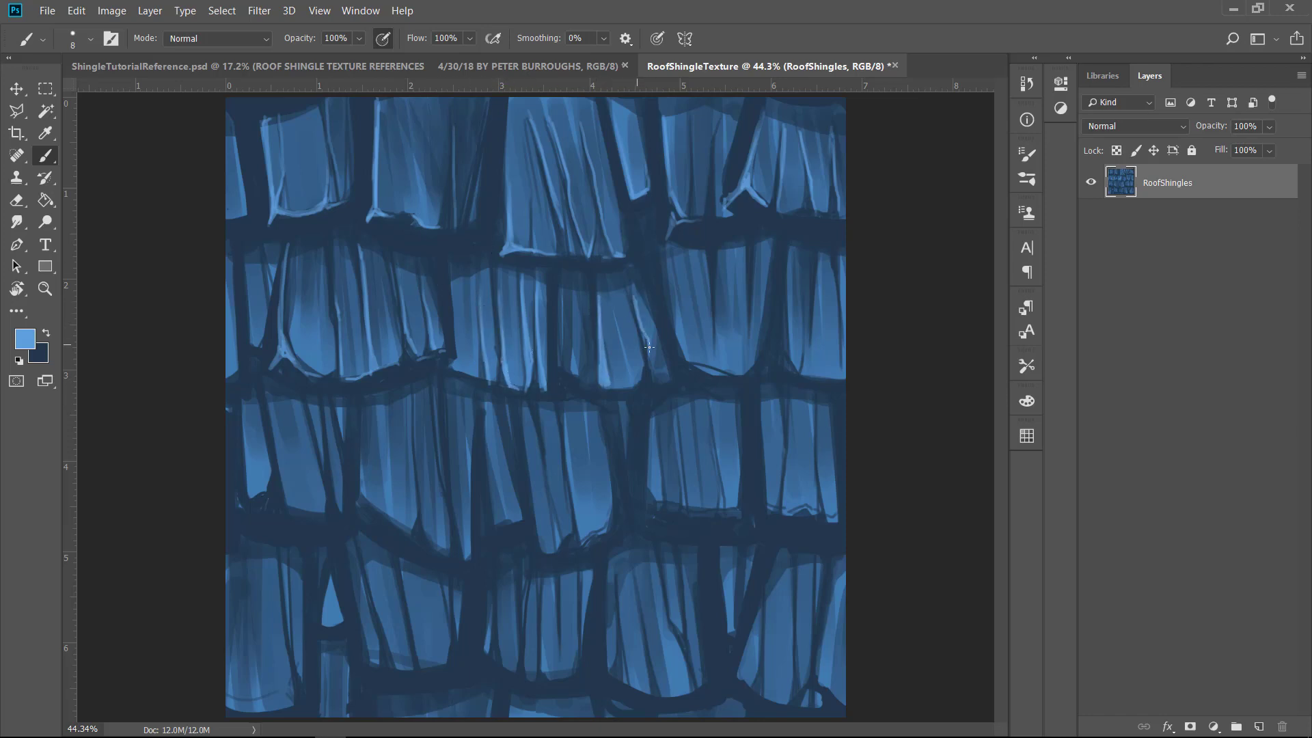
{"action": "left_click_drag", "start_coordinate": [571, 293], "coordinate": [580, 374]}
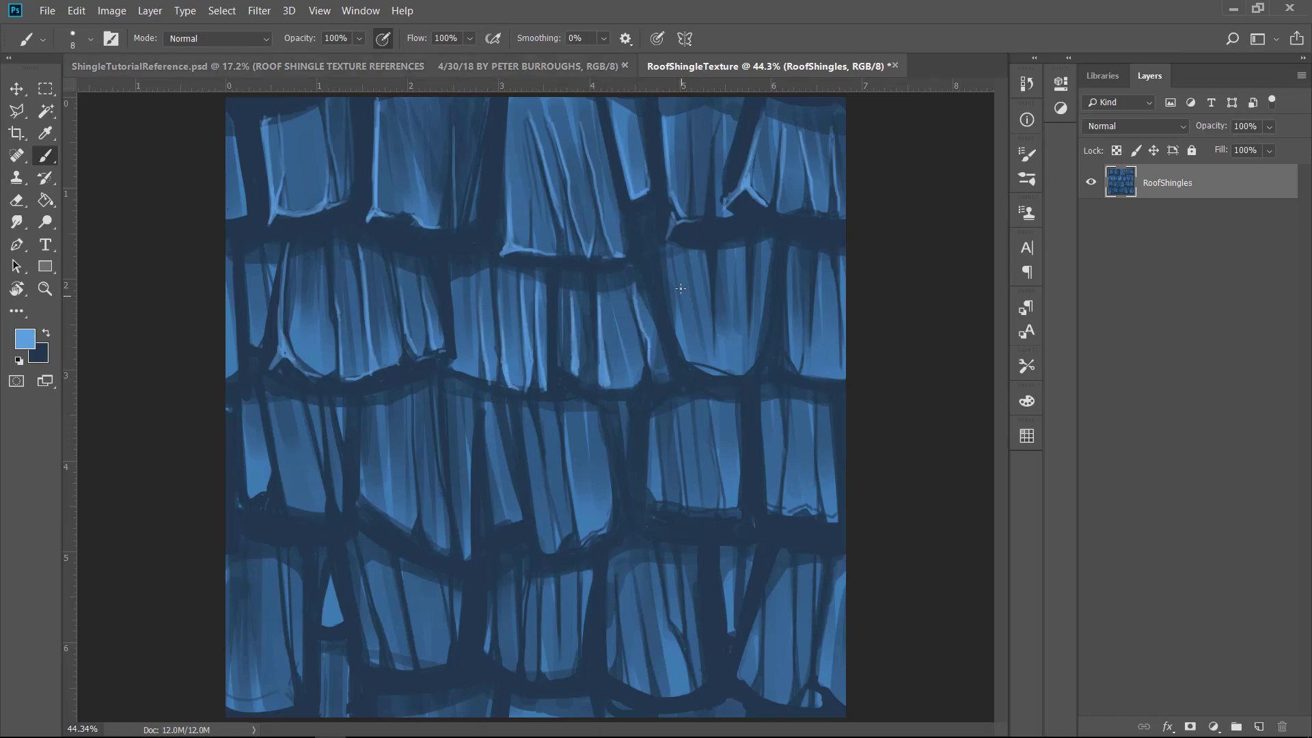
Step: Highlight the left and lower edges and the grain lines of the last two second-row shingles
{"action": "left_click_drag", "start_coordinate": [677, 320], "coordinate": [685, 357]}
{"action": "left_click_drag", "start_coordinate": [672, 263], "coordinate": [681, 327]}
{"action": "mouse_move", "coordinate": [690, 256]}
{"action": "left_mouse_down"}
{"action": "mouse_move", "coordinate": [704, 361]}
{"action": "mouse_move", "coordinate": [717, 260]}
{"action": "mouse_move", "coordinate": [734, 373]}
{"action": "left_mouse_up"}
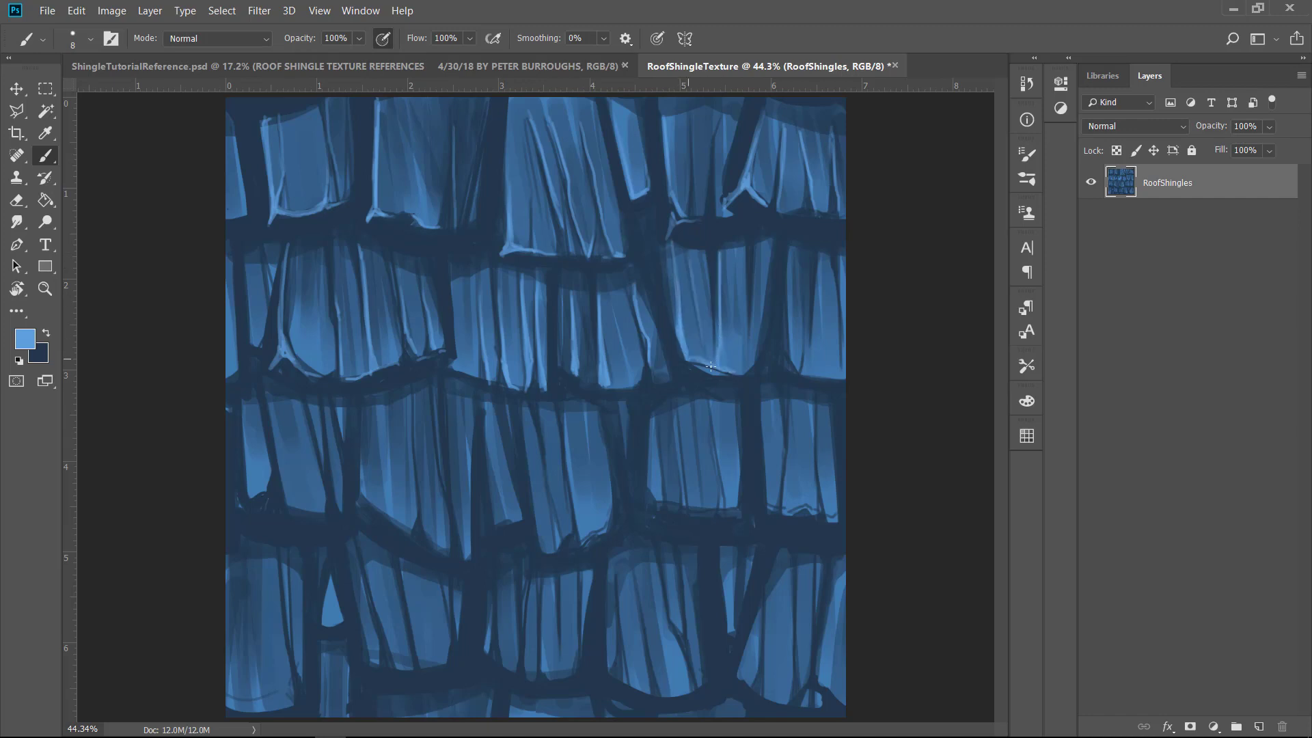
{"action": "left_click_drag", "start_coordinate": [788, 246], "coordinate": [794, 324]}
{"action": "left_click_drag", "start_coordinate": [822, 273], "coordinate": [817, 328]}
{"action": "mouse_move", "coordinate": [817, 258]}
{"action": "left_mouse_down"}
{"action": "mouse_move", "coordinate": [808, 355]}
{"action": "mouse_move", "coordinate": [843, 267]}
{"action": "left_mouse_up"}
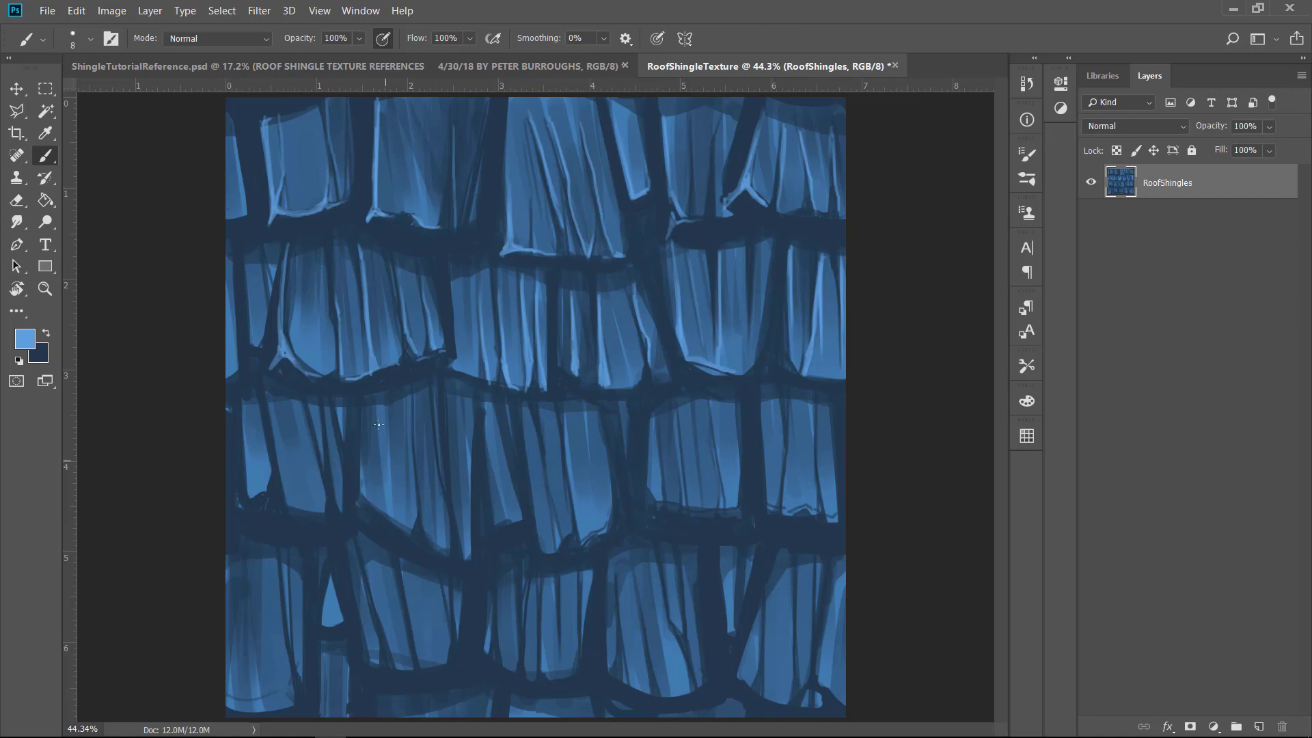
{"action": "mouse_move", "coordinate": [377, 404]}
{"action": "left_mouse_down"}
{"action": "mouse_move", "coordinate": [387, 452]}
{"action": "mouse_move", "coordinate": [386, 410]}
{"action": "mouse_move", "coordinate": [386, 464]}
{"action": "mouse_move", "coordinate": [466, 542]}
{"action": "left_mouse_up"}
{"action": "left_click_drag", "start_coordinate": [447, 395], "coordinate": [456, 511]}
{"action": "key", "text": "ctrl+alt+z"}
{"action": "key", "text": "ctrl+alt+z"}
{"action": "key", "text": "ctrl+alt+z"}
Step: Highlight the edges and crack lines of the wide third-row shingle and the slanted shingle before it
{"action": "left_click_drag", "start_coordinate": [448, 398], "coordinate": [467, 553]}
{"action": "left_click_drag", "start_coordinate": [448, 446], "coordinate": [455, 500]}
{"action": "mouse_move", "coordinate": [425, 524]}
{"action": "left_mouse_down"}
{"action": "mouse_move", "coordinate": [431, 541]}
{"action": "mouse_move", "coordinate": [415, 421]}
{"action": "mouse_move", "coordinate": [447, 550]}
{"action": "left_mouse_up"}
{"action": "mouse_move", "coordinate": [343, 512]}
{"action": "left_mouse_down"}
{"action": "mouse_move", "coordinate": [327, 441]}
{"action": "mouse_move", "coordinate": [334, 476]}
{"action": "mouse_move", "coordinate": [293, 506]}
{"action": "left_mouse_up"}
{"action": "mouse_move", "coordinate": [276, 422]}
{"action": "left_mouse_down"}
{"action": "mouse_move", "coordinate": [294, 507]}
{"action": "mouse_move", "coordinate": [358, 447]}
{"action": "mouse_move", "coordinate": [357, 499]}
{"action": "mouse_move", "coordinate": [411, 524]}
{"action": "left_mouse_up"}
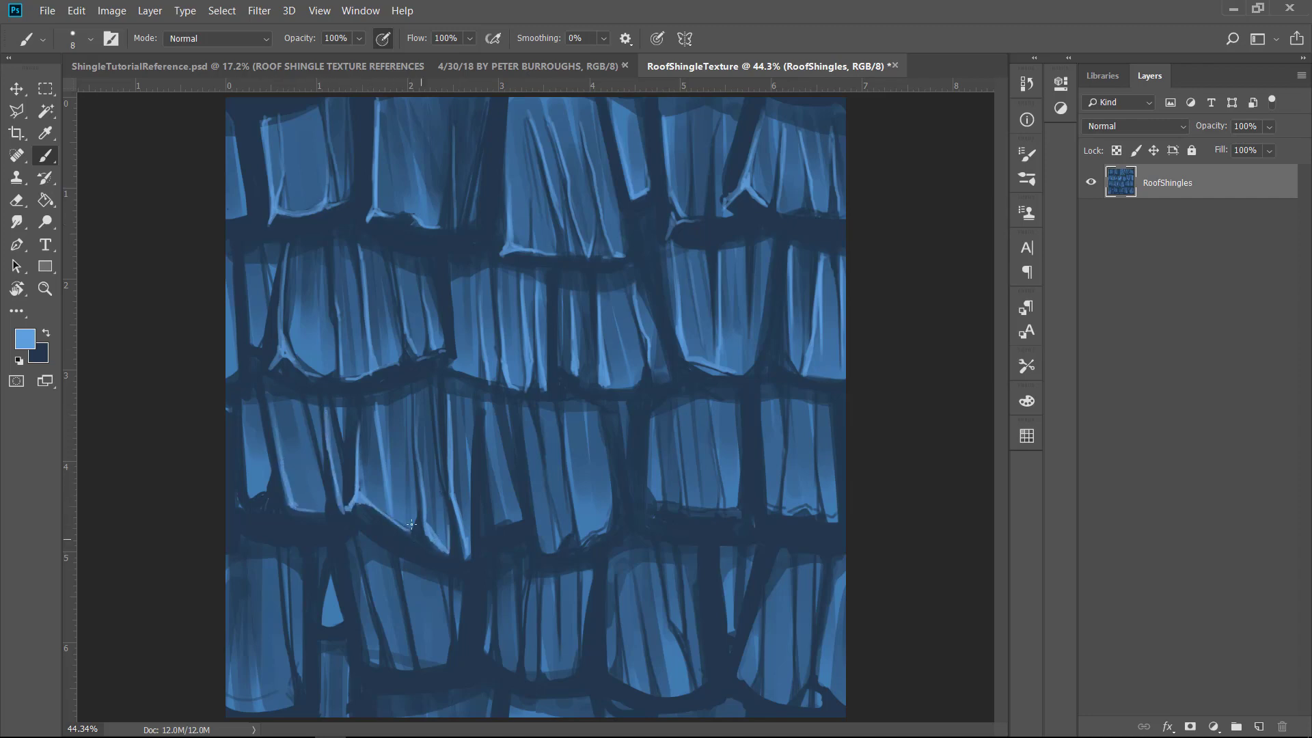
Step: Highlight the lower edges, corners and grain of the central and last two third-row shingles
{"action": "mouse_move", "coordinate": [542, 558]}
{"action": "left_mouse_down"}
{"action": "mouse_move", "coordinate": [531, 471]}
{"action": "mouse_move", "coordinate": [564, 548]}
{"action": "left_mouse_up"}
{"action": "left_click_drag", "start_coordinate": [579, 478], "coordinate": [574, 523]}
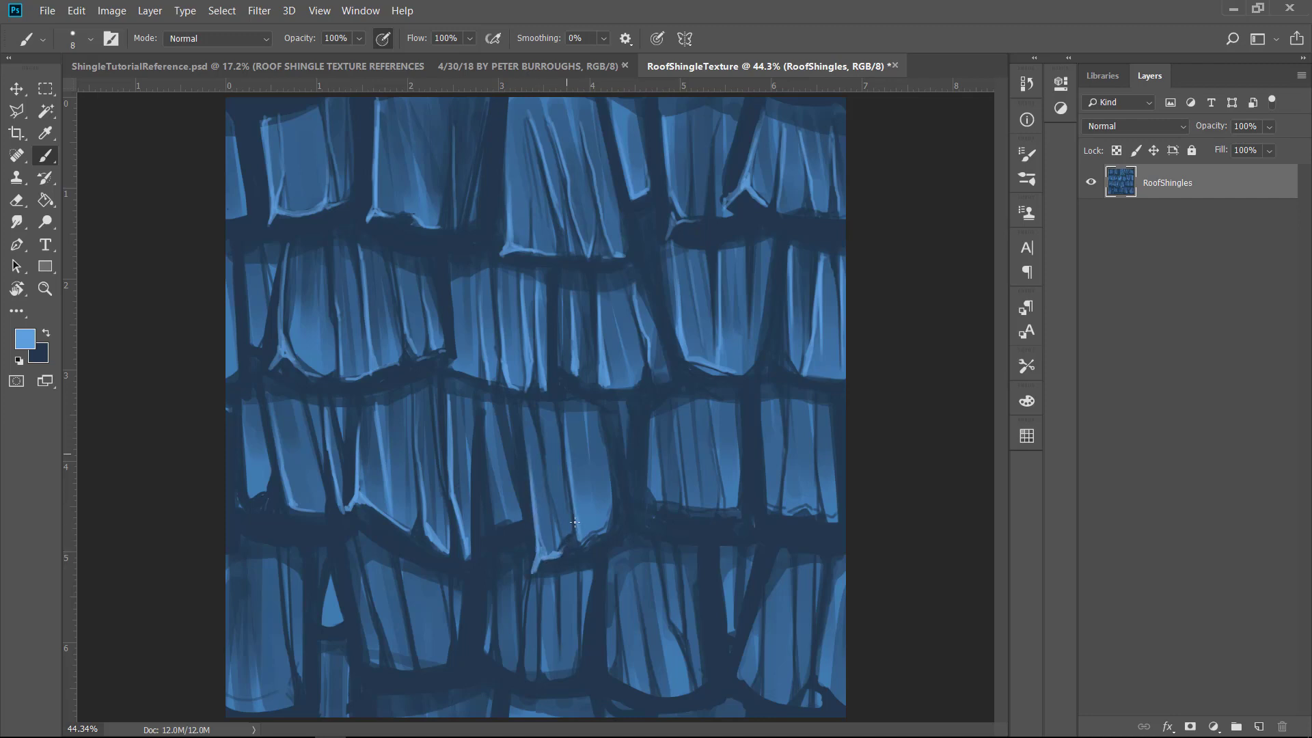
{"action": "left_click_drag", "start_coordinate": [651, 511], "coordinate": [639, 525]}
{"action": "mouse_move", "coordinate": [648, 411]}
{"action": "left_mouse_down"}
{"action": "mouse_move", "coordinate": [645, 506]}
{"action": "mouse_move", "coordinate": [679, 516]}
{"action": "mouse_move", "coordinate": [671, 509]}
{"action": "left_mouse_up"}
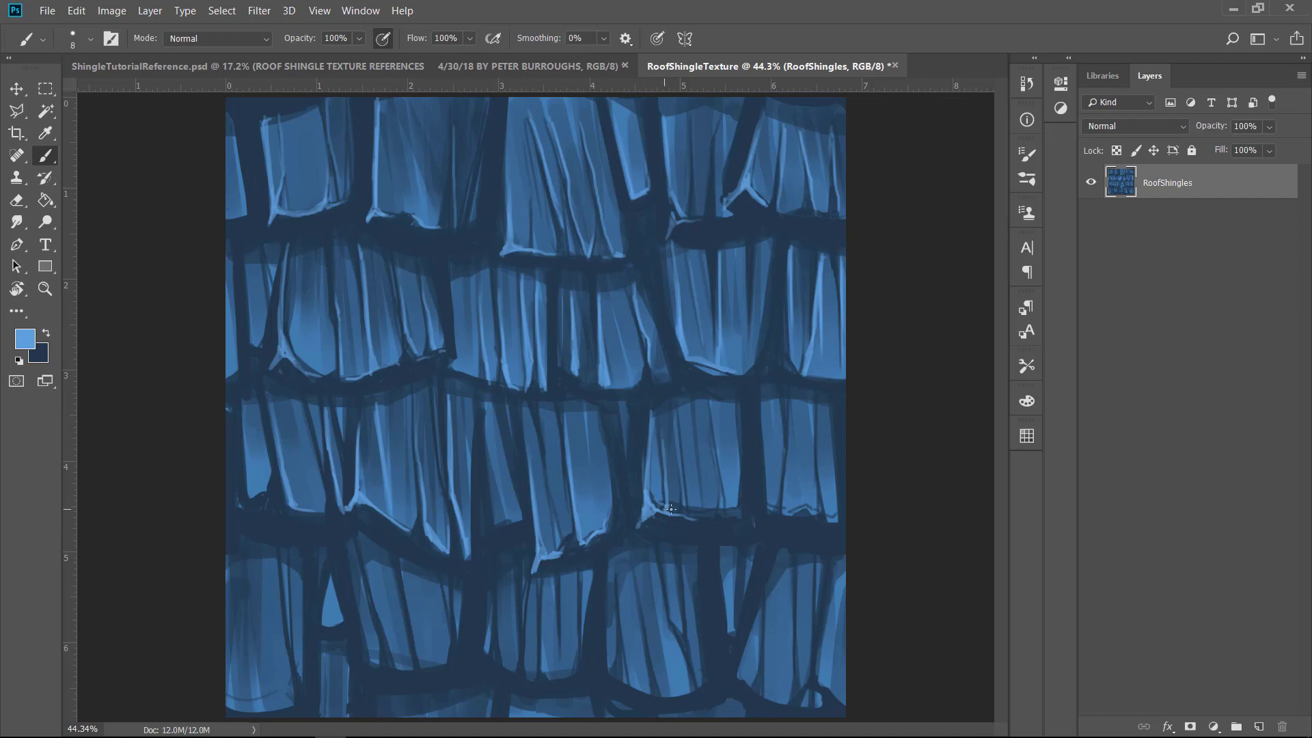
{"action": "left_click_drag", "start_coordinate": [779, 509], "coordinate": [794, 396]}
{"action": "left_click_drag", "start_coordinate": [826, 512], "coordinate": [817, 400]}
Step: Highlight the edges and grain of the bottom-row shingles and the left edge of the last third-row shingle
{"action": "mouse_move", "coordinate": [370, 593]}
{"action": "left_mouse_down"}
{"action": "mouse_move", "coordinate": [398, 657]}
{"action": "mouse_move", "coordinate": [418, 606]}
{"action": "mouse_move", "coordinate": [456, 655]}
{"action": "mouse_move", "coordinate": [493, 593]}
{"action": "mouse_move", "coordinate": [526, 615]}
{"action": "mouse_move", "coordinate": [545, 656]}
{"action": "mouse_move", "coordinate": [582, 632]}
{"action": "mouse_move", "coordinate": [561, 676]}
{"action": "mouse_move", "coordinate": [646, 566]}
{"action": "mouse_move", "coordinate": [683, 573]}
{"action": "mouse_move", "coordinate": [701, 682]}
{"action": "mouse_move", "coordinate": [610, 673]}
{"action": "left_mouse_up"}
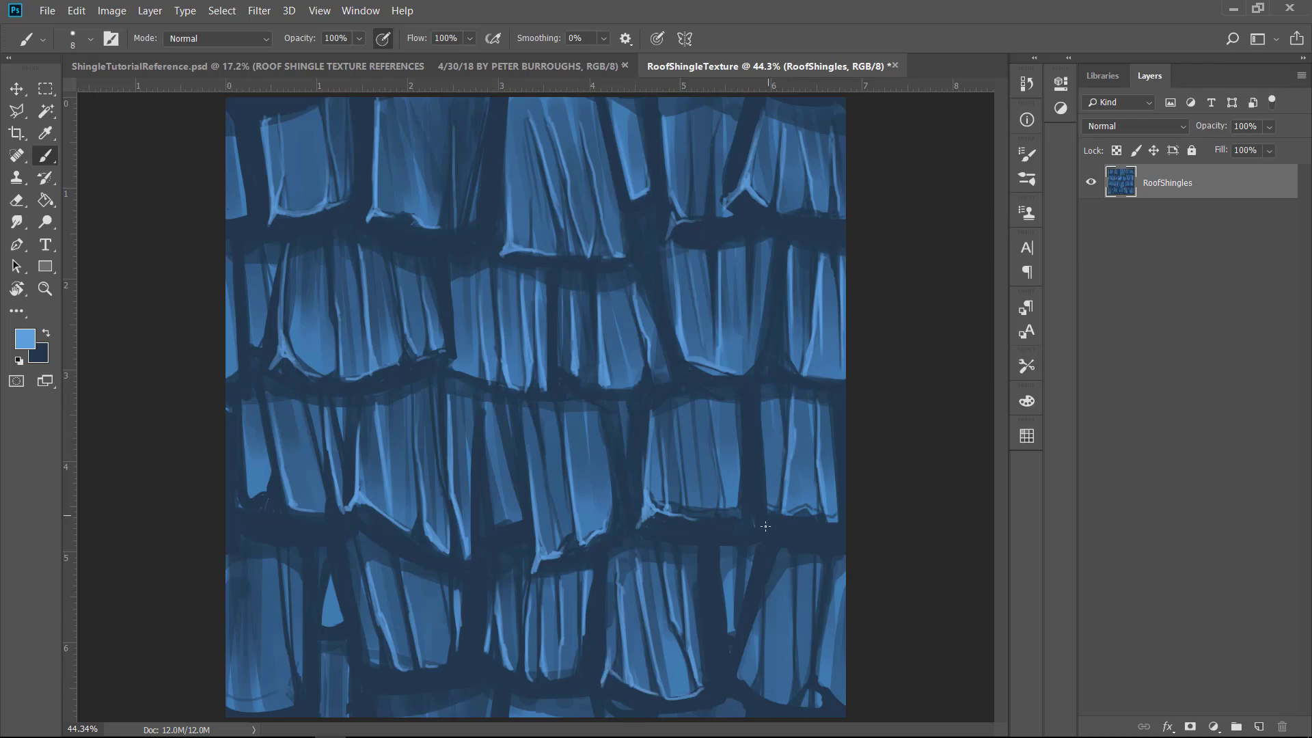
{"action": "left_click_drag", "start_coordinate": [765, 526], "coordinate": [754, 412]}
{"action": "mouse_move", "coordinate": [731, 686]}
{"action": "left_mouse_down"}
{"action": "mouse_move", "coordinate": [765, 601]}
{"action": "mouse_move", "coordinate": [799, 686]}
{"action": "left_mouse_up"}
{"action": "left_click_drag", "start_coordinate": [830, 582], "coordinate": [829, 684]}
{"action": "left_click_drag", "start_coordinate": [817, 676], "coordinate": [832, 574]}
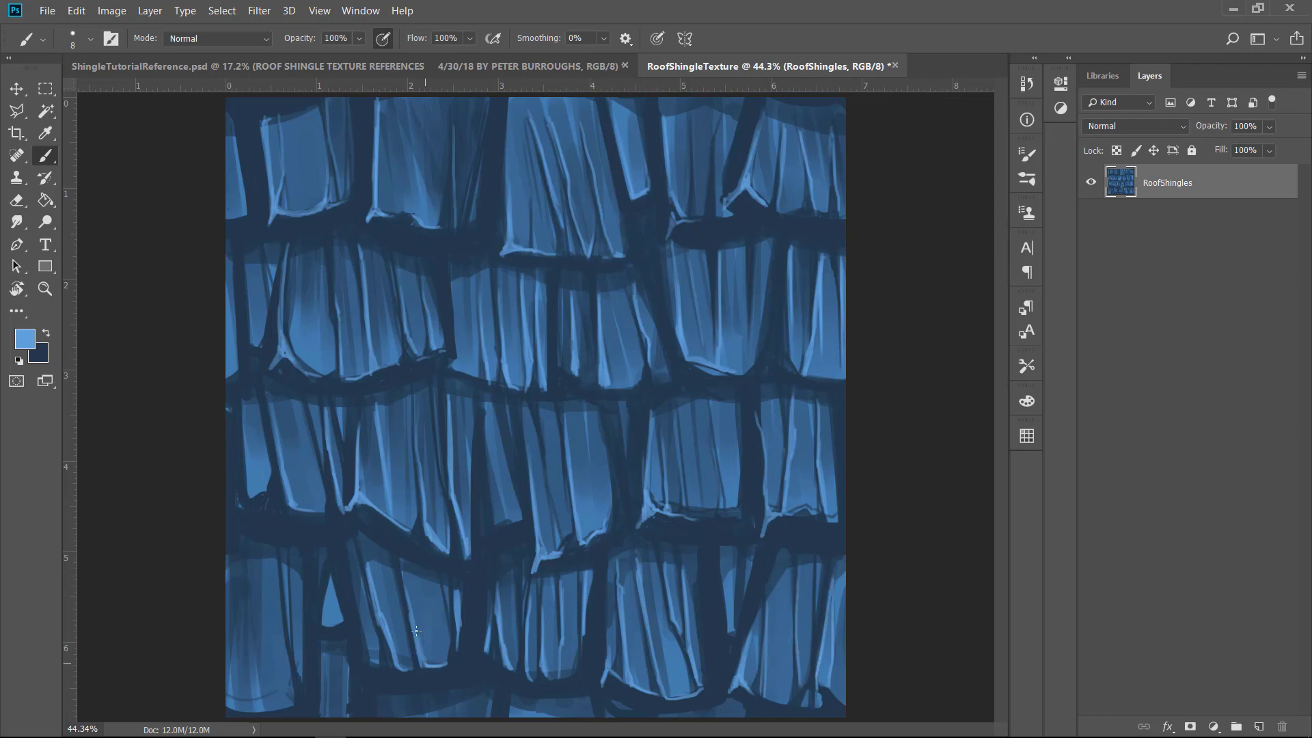
{"action": "left_click_drag", "start_coordinate": [418, 666], "coordinate": [408, 568]}
{"action": "left_click_drag", "start_coordinate": [325, 625], "coordinate": [339, 587]}
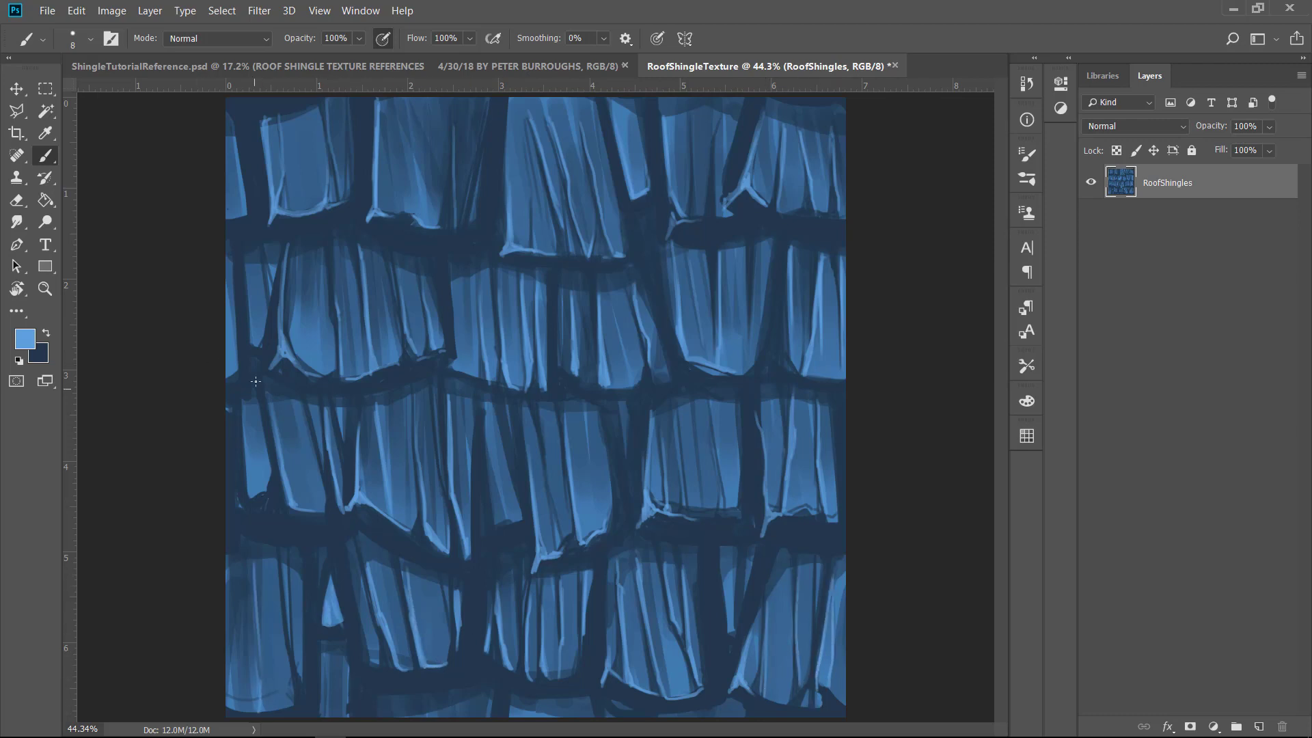
Step: Reapply the last filter to offset the texture, and highlight the grain of the large and narrow third-row shingles
{"action": "left_click", "coordinate": [259, 10]}
{"action": "left_click", "coordinate": [273, 23]}
{"action": "left_click_drag", "start_coordinate": [686, 399], "coordinate": [686, 509]}
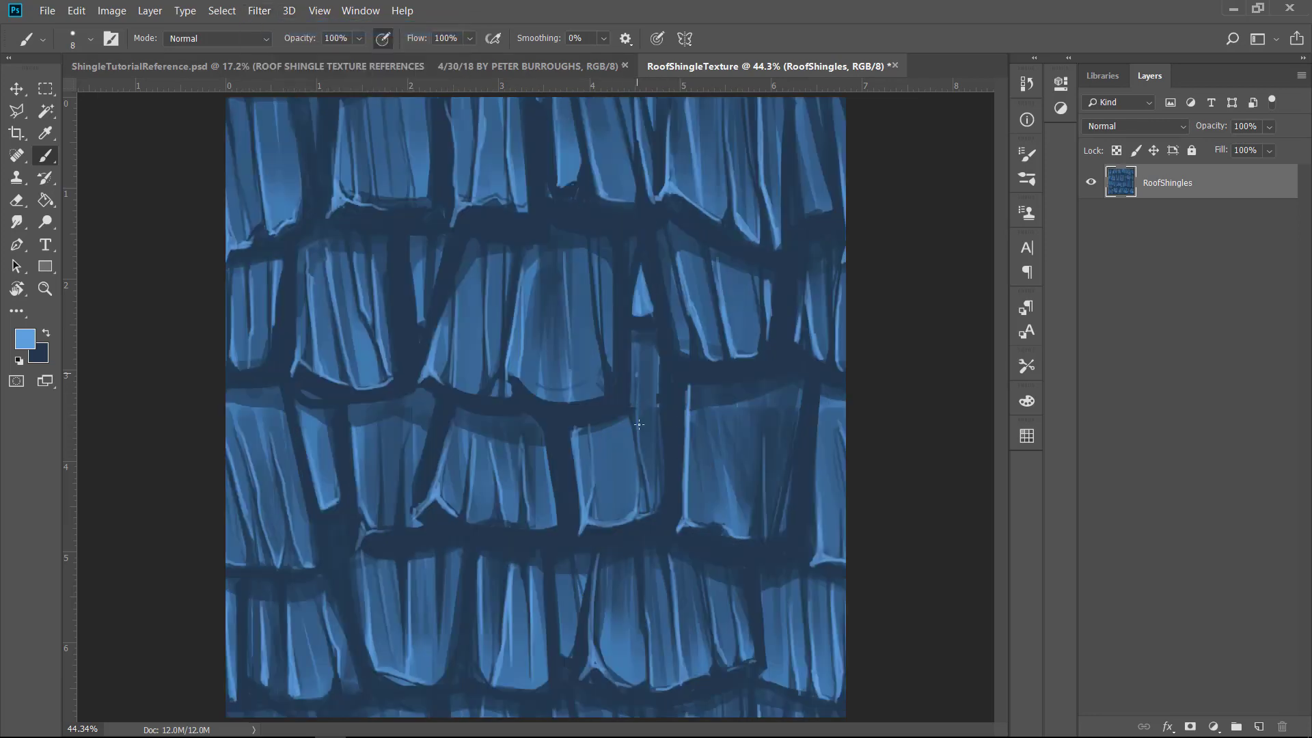
{"action": "left_click_drag", "start_coordinate": [640, 418], "coordinate": [642, 504]}
{"action": "mouse_move", "coordinate": [762, 383]}
{"action": "left_mouse_down"}
{"action": "mouse_move", "coordinate": [761, 514]}
{"action": "mouse_move", "coordinate": [743, 520]}
{"action": "mouse_move", "coordinate": [719, 479]}
{"action": "mouse_move", "coordinate": [791, 492]}
{"action": "mouse_move", "coordinate": [782, 530]}
{"action": "left_mouse_up"}
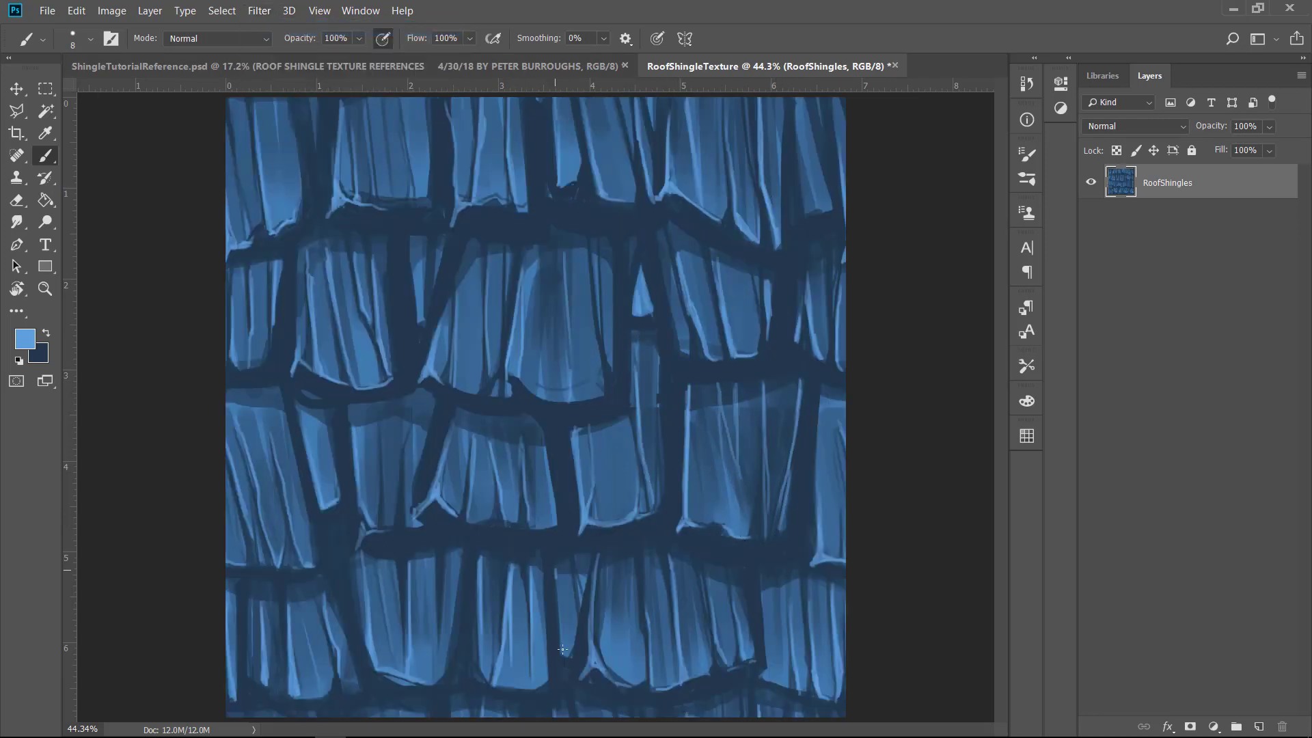
Step: Add highlights to the central bottom-row shingles and paint light blue over the slanted gap in the third row
{"action": "left_click_drag", "start_coordinate": [562, 649], "coordinate": [558, 578]}
{"action": "left_click_drag", "start_coordinate": [580, 586], "coordinate": [573, 555]}
{"action": "left_click_drag", "start_coordinate": [476, 684], "coordinate": [468, 561]}
{"action": "mouse_move", "coordinate": [424, 509]}
{"action": "left_mouse_down"}
{"action": "mouse_move", "coordinate": [418, 483]}
{"action": "mouse_move", "coordinate": [441, 434]}
{"action": "mouse_move", "coordinate": [432, 411]}
{"action": "left_mouse_up"}
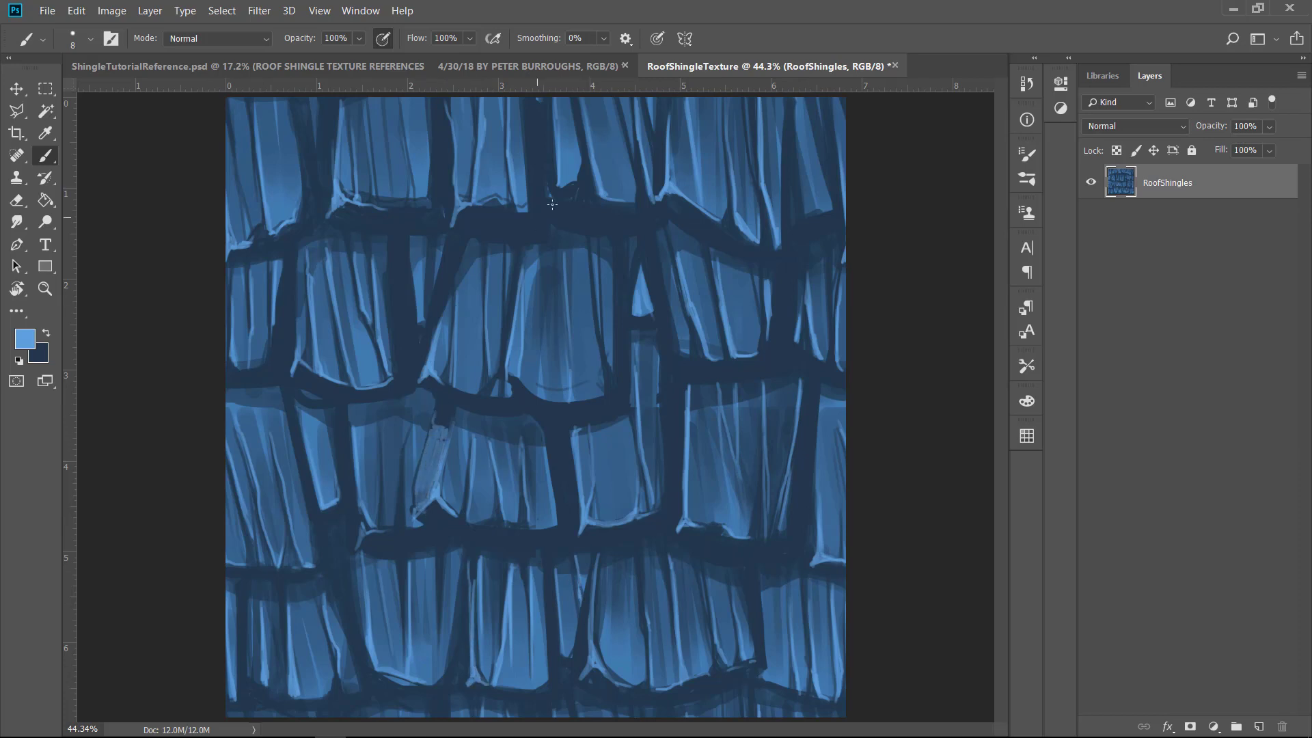
Step: Enlarge the brush to 25 px and widen the left edges of three third-row shingles with light blue
{"action": "key", "text": "bracketright"}
{"action": "key", "text": "bracketright"}
{"action": "key", "text": "bracketright"}
{"action": "key", "text": "bracketright"}
{"action": "key", "text": "bracketright"}
{"action": "mouse_move", "coordinate": [352, 548]}
{"action": "left_mouse_down"}
{"action": "mouse_move", "coordinate": [342, 424]}
{"action": "mouse_move", "coordinate": [346, 483]}
{"action": "left_mouse_up"}
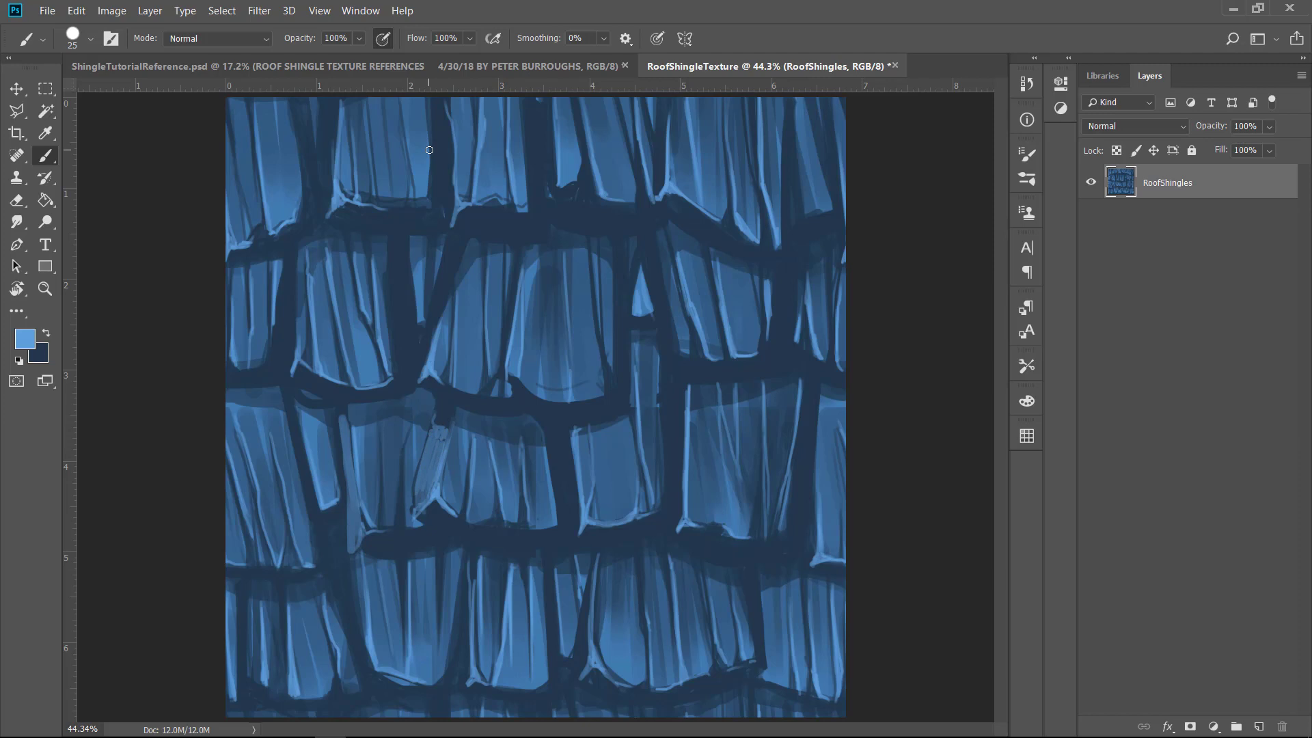
{"action": "left_click_drag", "start_coordinate": [567, 448], "coordinate": [580, 534]}
{"action": "left_click_drag", "start_coordinate": [679, 417], "coordinate": [678, 532]}
Step: Sample a medium blue and extend the edges of second-row and top-row shingles into the gaps, undoing an unwanted stroke
{"action": "left_click", "coordinate": [561, 397], "text": "alt"}
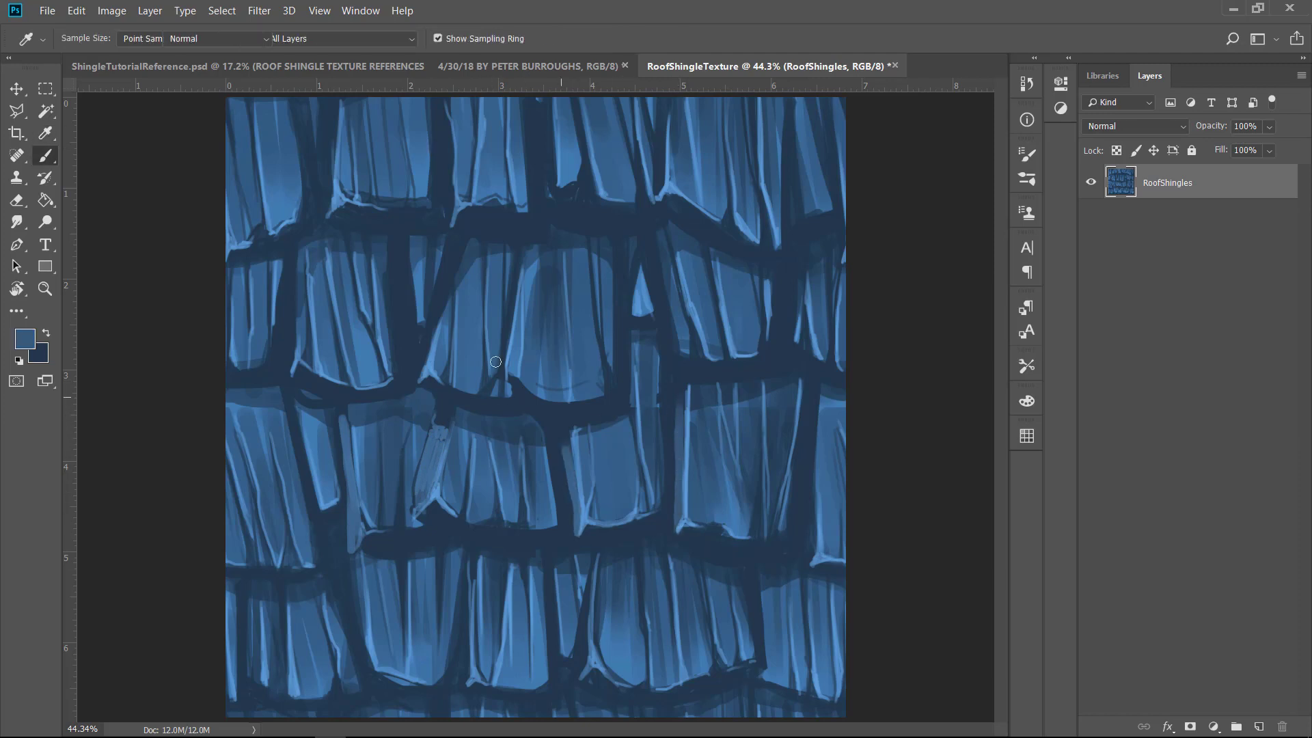
{"action": "left_click_drag", "start_coordinate": [420, 373], "coordinate": [441, 292]}
{"action": "left_click_drag", "start_coordinate": [412, 341], "coordinate": [405, 255]}
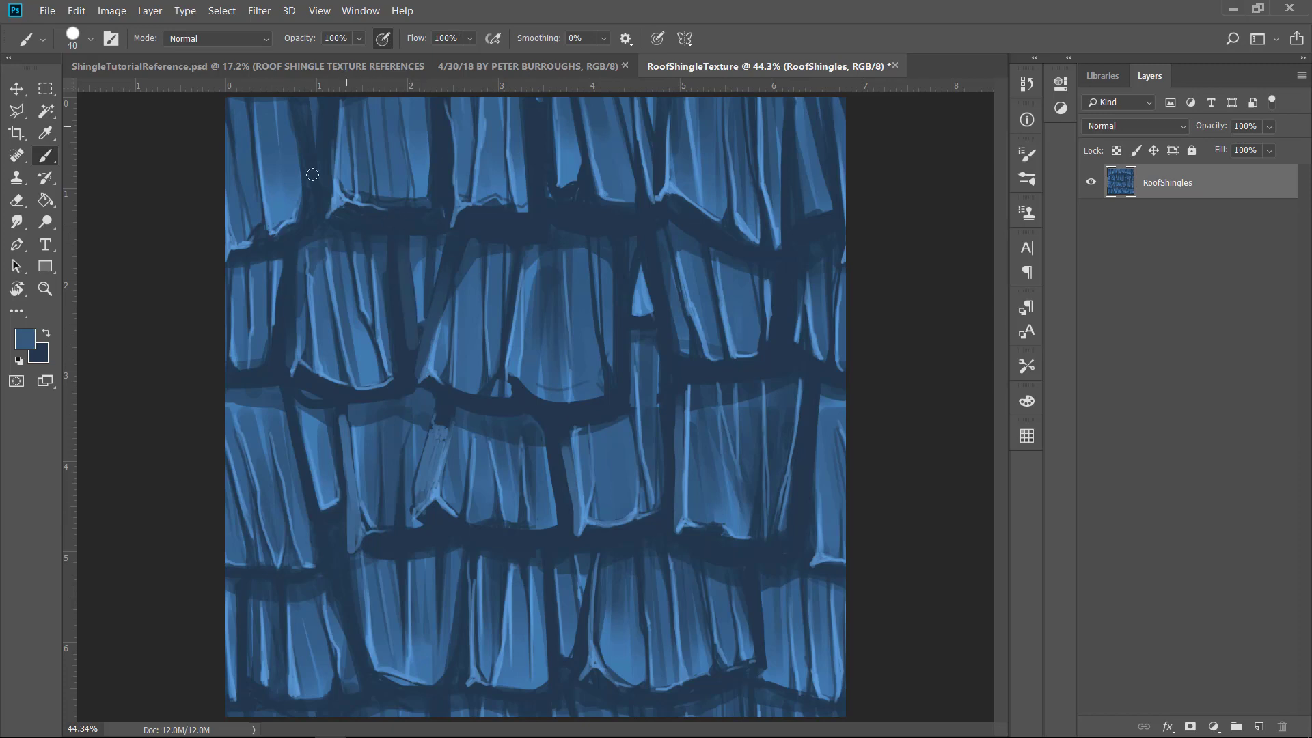
{"action": "key", "text": "ctrl+z"}
{"action": "left_click_drag", "start_coordinate": [325, 215], "coordinate": [330, 130]}
{"action": "left_click_drag", "start_coordinate": [548, 199], "coordinate": [550, 162]}
{"action": "key", "text": "bracketleft"}
{"action": "key", "text": "bracketleft"}
{"action": "key", "text": "bracketleft"}
{"action": "key", "text": "bracketleft"}
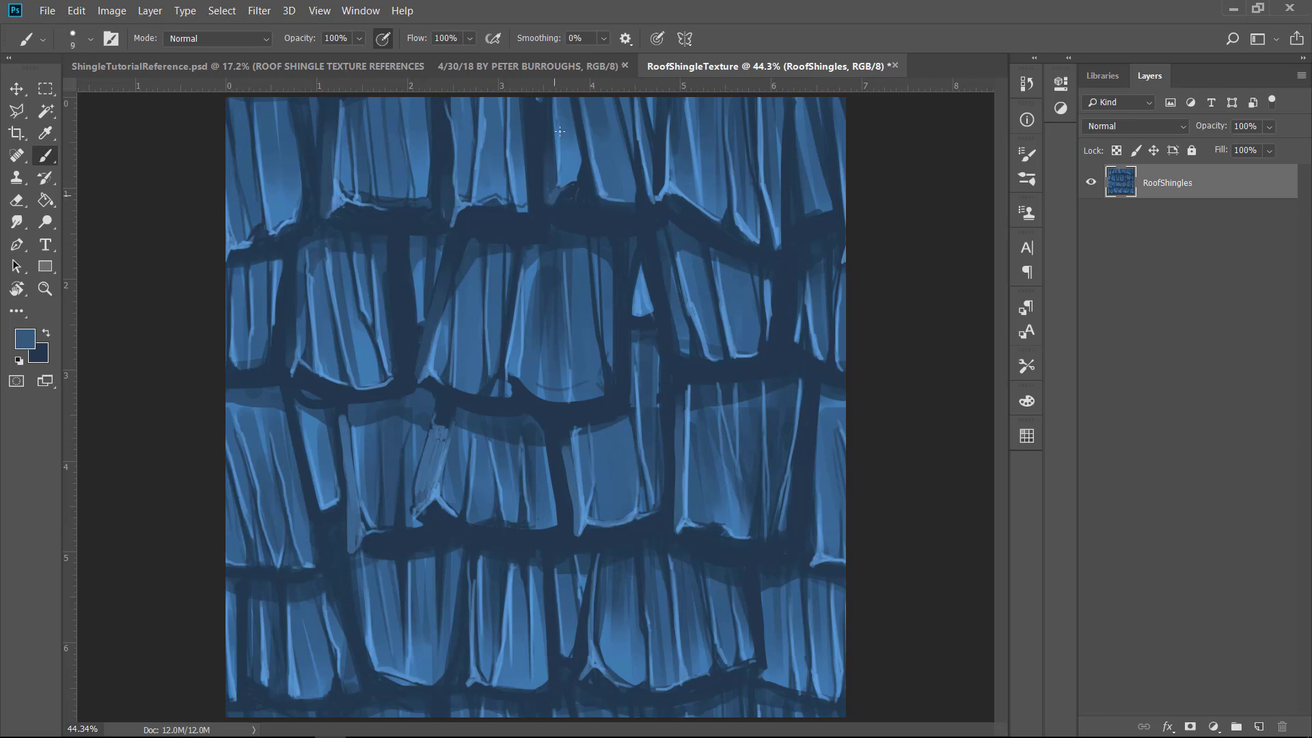
Step: Sample the shadow blue and paint the cast shadow along the upper edge of the large third-row shingle
{"action": "left_click", "coordinate": [746, 399], "text": "alt"}
{"action": "key", "text": "bracketright"}
{"action": "key", "text": "bracketright"}
{"action": "key", "text": "bracketright"}
{"action": "key", "text": "bracketright"}
{"action": "left_click_drag", "start_coordinate": [713, 395], "coordinate": [713, 426]}
{"action": "mouse_move", "coordinate": [730, 400]}
{"action": "left_mouse_down"}
{"action": "mouse_move", "coordinate": [729, 441]}
{"action": "mouse_move", "coordinate": [722, 416]}
{"action": "left_mouse_up"}
{"action": "left_click_drag", "start_coordinate": [738, 385], "coordinate": [739, 425]}
{"action": "left_click_drag", "start_coordinate": [764, 385], "coordinate": [771, 437]}
{"action": "left_click_drag", "start_coordinate": [821, 397], "coordinate": [822, 435]}
Step: Sample shingle blues with a 35 px brush and shade the upper left edge and slanted gap of the third row
{"action": "left_click", "coordinate": [429, 481], "text": "alt"}
{"action": "key", "text": "bracketright"}
{"action": "key", "text": "bracketright"}
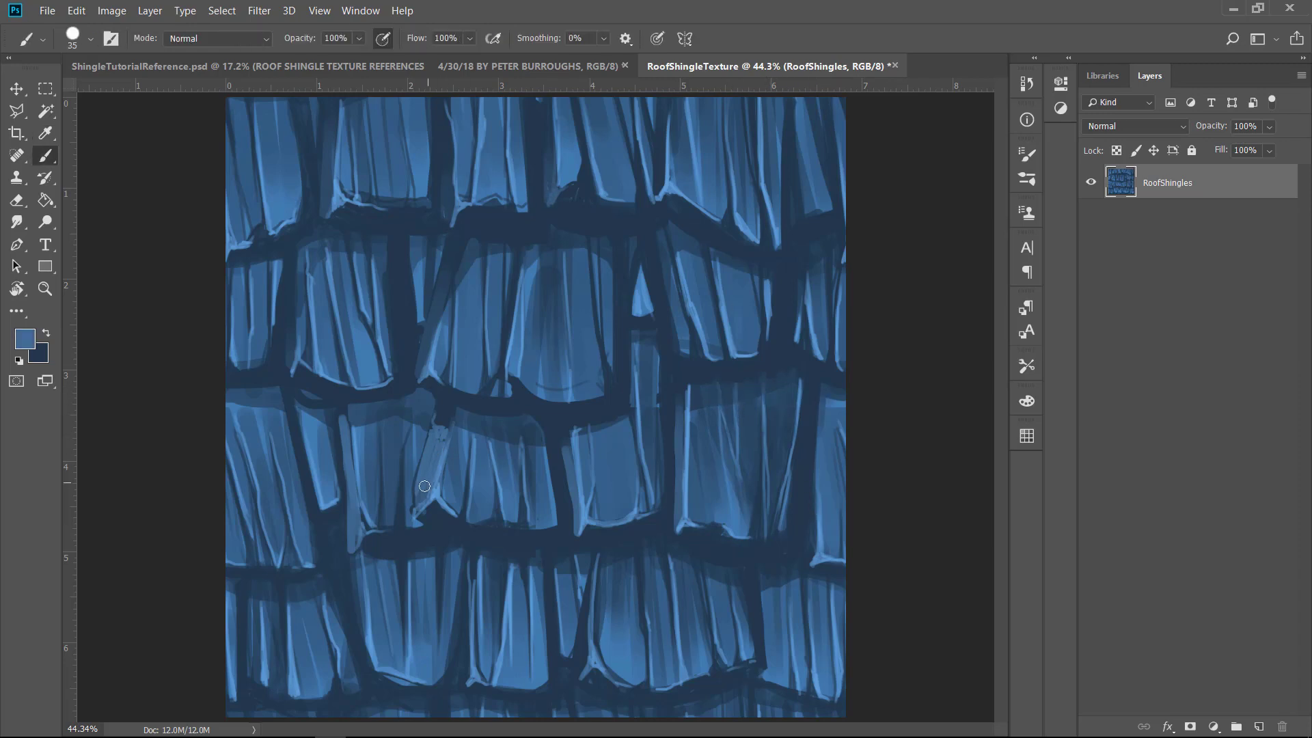
{"action": "left_click", "coordinate": [369, 482], "text": "alt"}
{"action": "left_click_drag", "start_coordinate": [345, 413], "coordinate": [351, 483]}
{"action": "left_click_drag", "start_coordinate": [347, 420], "coordinate": [350, 480]}
{"action": "left_click_drag", "start_coordinate": [441, 415], "coordinate": [427, 470]}
{"action": "mouse_move", "coordinate": [443, 416]}
{"action": "left_mouse_down"}
{"action": "mouse_move", "coordinate": [427, 483]}
{"action": "mouse_move", "coordinate": [439, 445]}
{"action": "left_mouse_up"}
Step: Blend the widened left edges of the last three third-row shingles using blues sampled nearby
{"action": "left_click", "coordinate": [428, 480], "text": "alt"}
{"action": "left_click_drag", "start_coordinate": [571, 531], "coordinate": [572, 504]}
{"action": "left_click", "coordinate": [565, 450], "text": "alt"}
{"action": "left_click_drag", "start_coordinate": [563, 418], "coordinate": [577, 522]}
{"action": "left_click", "coordinate": [659, 519], "text": "alt"}
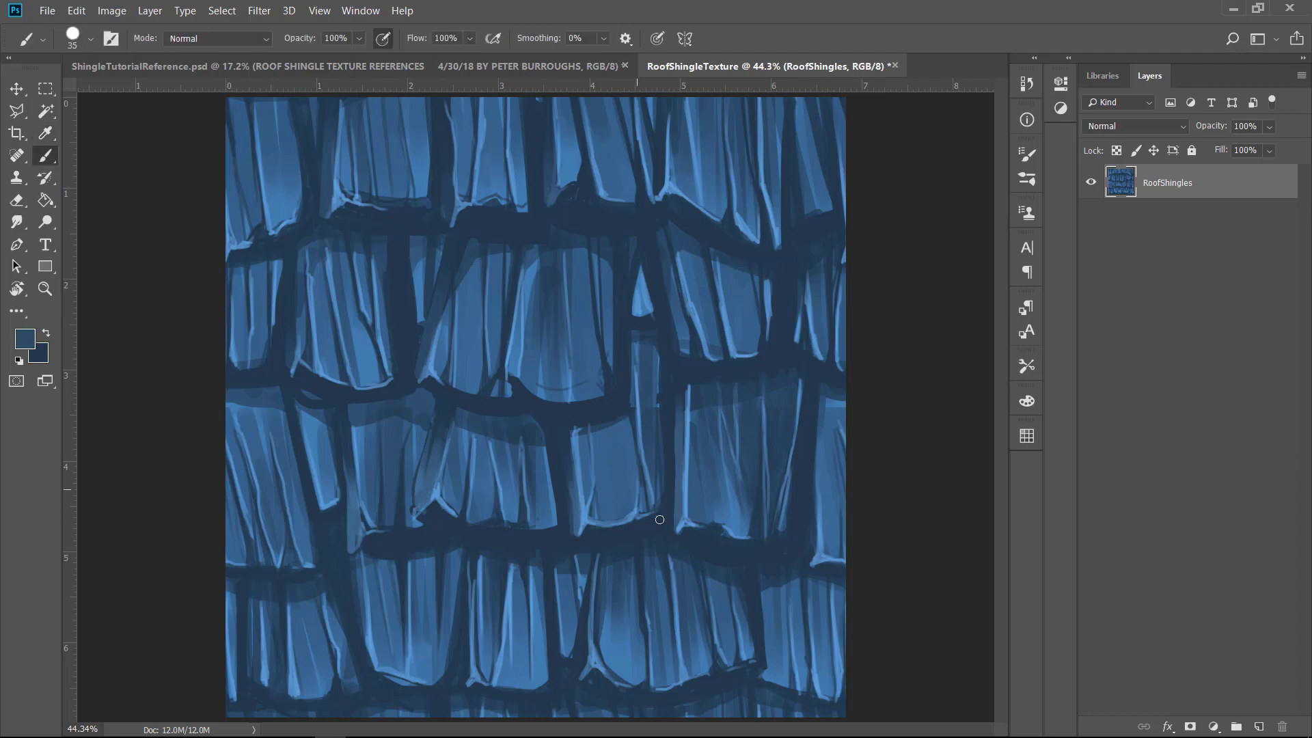
{"action": "left_click_drag", "start_coordinate": [682, 473], "coordinate": [674, 413]}
{"action": "left_click", "coordinate": [679, 508], "text": "alt"}
{"action": "left_click_drag", "start_coordinate": [811, 497], "coordinate": [808, 554]}
Step: Sample nearby blues and repaint the left edge of the central bottom-row shingle and the narrow gap further along that row
{"action": "left_click", "coordinate": [712, 609], "text": "alt"}
{"action": "left_click_drag", "start_coordinate": [576, 675], "coordinate": [586, 599]}
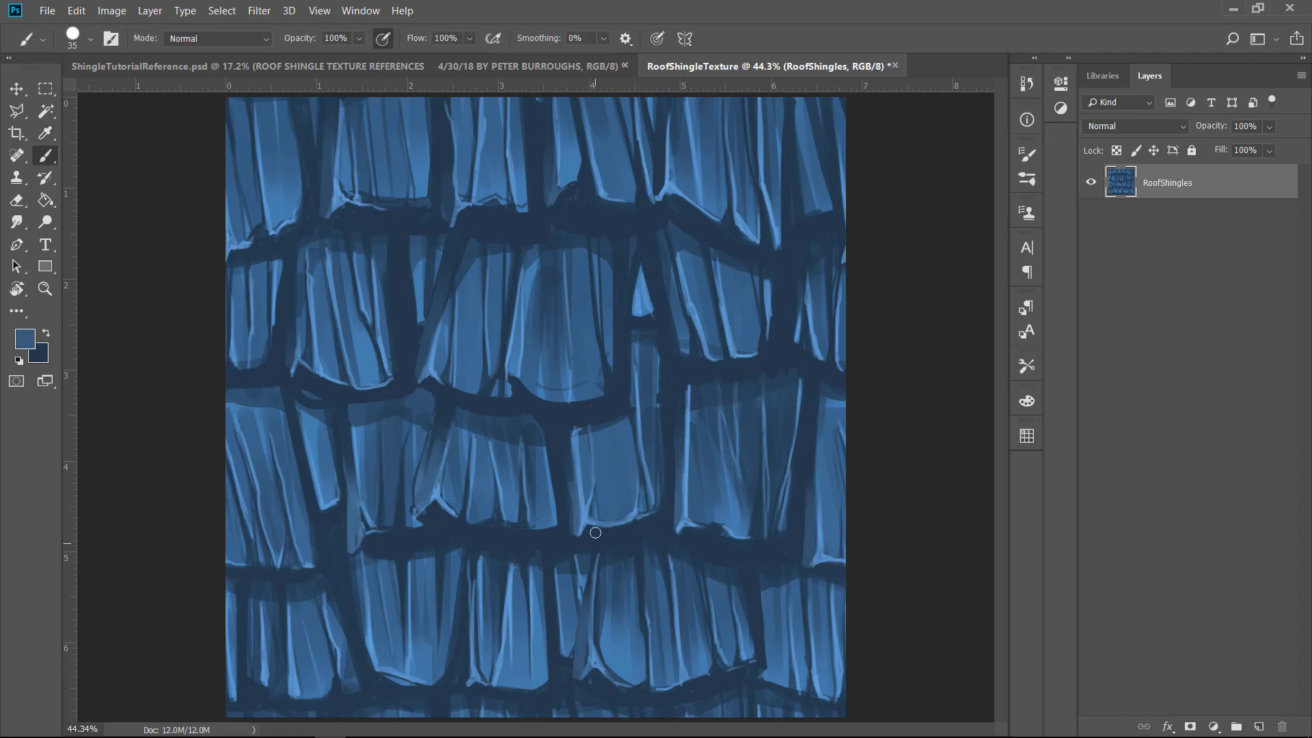
{"action": "left_click", "coordinate": [767, 656], "text": "alt"}
{"action": "key", "text": "bracketleft"}
{"action": "key", "text": "bracketleft"}
{"action": "key", "text": "bracketleft"}
{"action": "key", "text": "bracketleft"}
{"action": "left_click_drag", "start_coordinate": [764, 666], "coordinate": [755, 579]}
Step: Sample the outline navy and redraw the slanted gap between the third-row shingles with a thin brush
{"action": "key", "text": "bracketright"}
{"action": "key", "text": "bracketright"}
{"action": "key", "text": "bracketleft"}
{"action": "left_click", "coordinate": [413, 410], "text": "alt"}
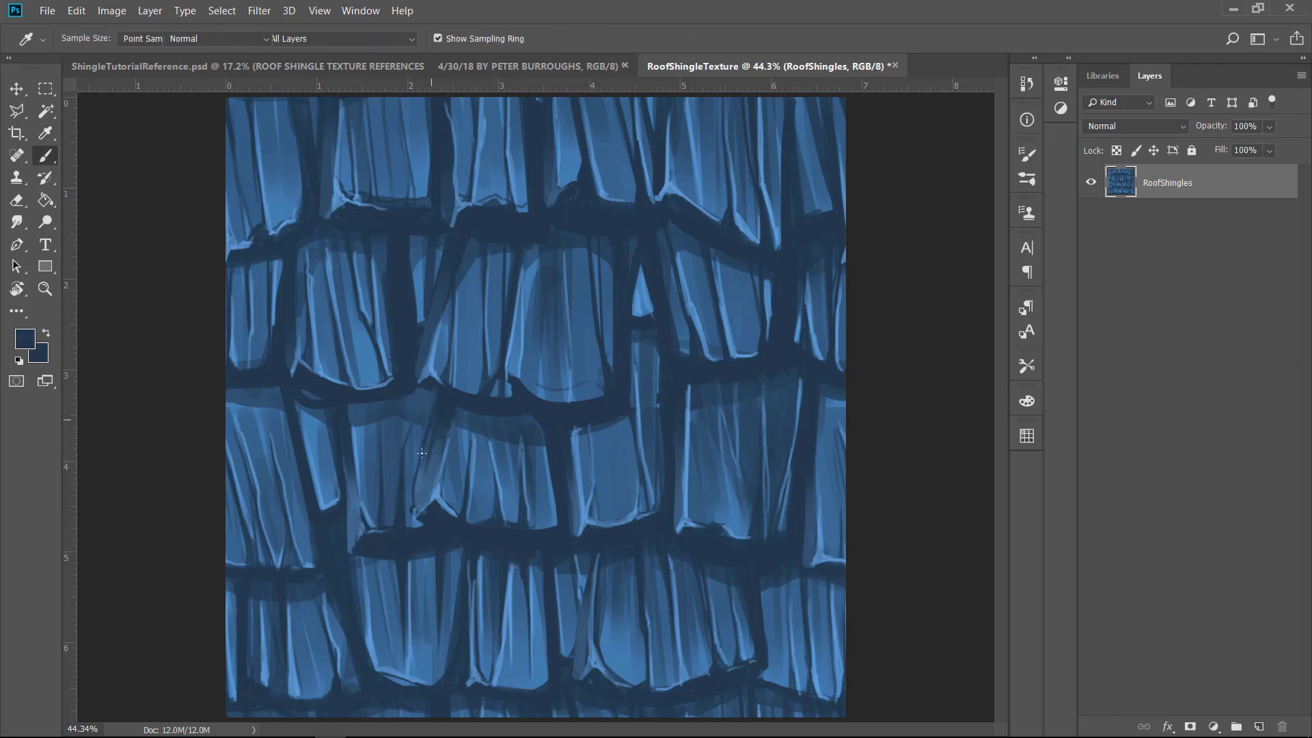
{"action": "left_click", "coordinate": [414, 518], "text": "alt"}
{"action": "left_click_drag", "start_coordinate": [414, 482], "coordinate": [429, 432]}
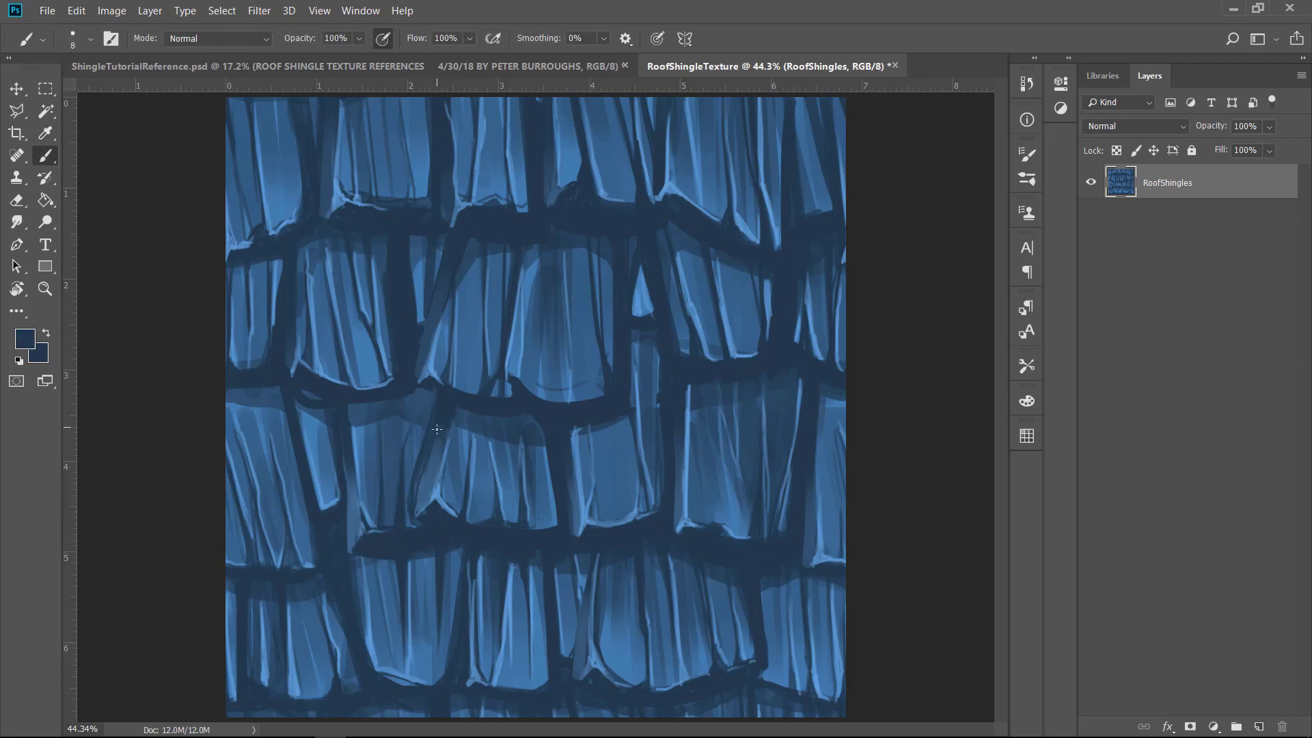
{"action": "left_click_drag", "start_coordinate": [420, 513], "coordinate": [446, 437]}
Step: Enlarge the brush and paint sampled shadow blues into the wide dark gaps beneath the shingle rows
{"action": "left_click", "coordinate": [429, 382], "text": "alt"}
{"action": "key", "text": "bracketright"}
{"action": "key", "text": "bracketright"}
{"action": "key", "text": "bracketright"}
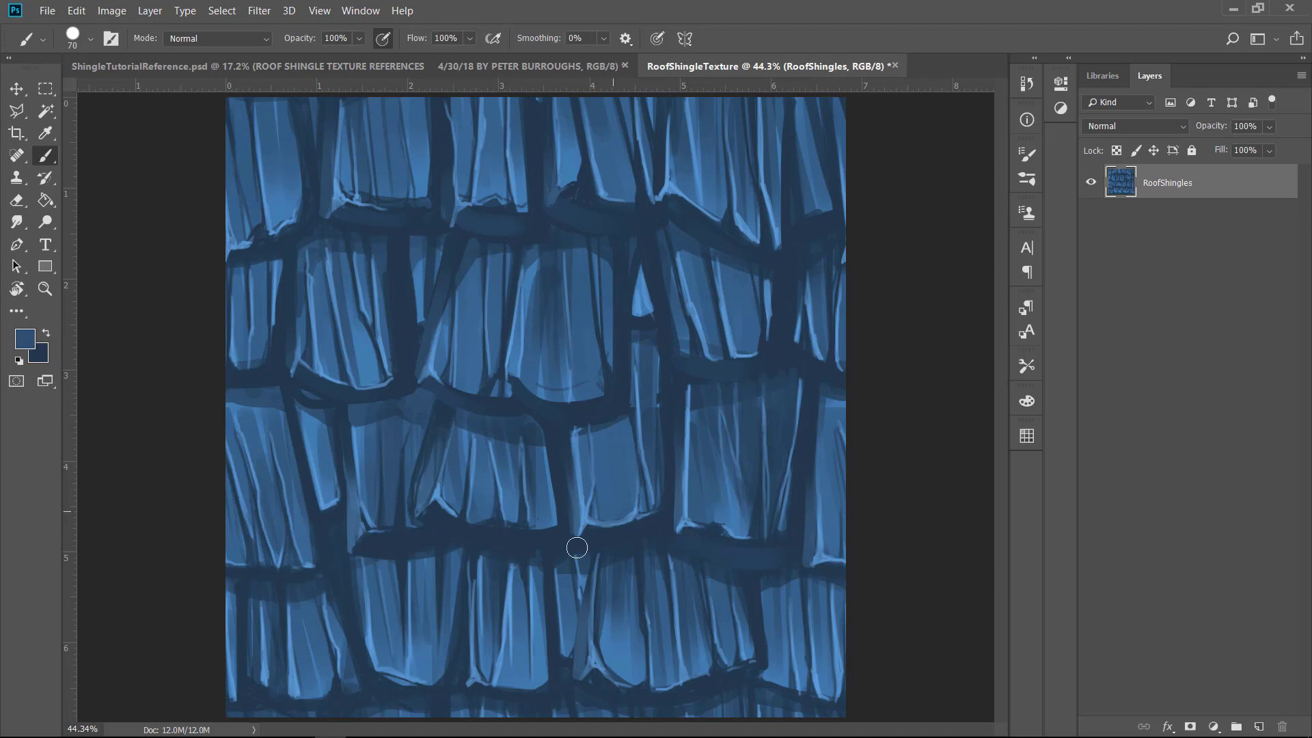
{"action": "left_click", "coordinate": [550, 544], "text": "alt"}
{"action": "left_click_drag", "start_coordinate": [755, 561], "coordinate": [716, 558]}
{"action": "left_click_drag", "start_coordinate": [716, 367], "coordinate": [690, 366]}
{"action": "left_click_drag", "start_coordinate": [662, 212], "coordinate": [574, 215]}
{"action": "left_click", "coordinate": [435, 140], "text": "alt"}
{"action": "left_click_drag", "start_coordinate": [486, 230], "coordinate": [383, 212]}
Step: Touch up the narrow third-row shingle and the dark gap beside the slim slanted shingle with sampled blues
{"action": "left_click", "coordinate": [653, 405], "text": "alt"}
{"action": "key", "text": "bracketleft"}
{"action": "key", "text": "bracketleft"}
{"action": "key", "text": "bracketleft"}
{"action": "key", "text": "bracketleft"}
{"action": "left_click", "coordinate": [323, 477], "text": "alt"}
{"action": "key", "text": "bracketright"}
{"action": "key", "text": "bracketright"}
{"action": "key", "text": "bracketright"}
{"action": "key", "text": "bracketright"}
{"action": "left_click", "coordinate": [334, 580], "text": "alt"}
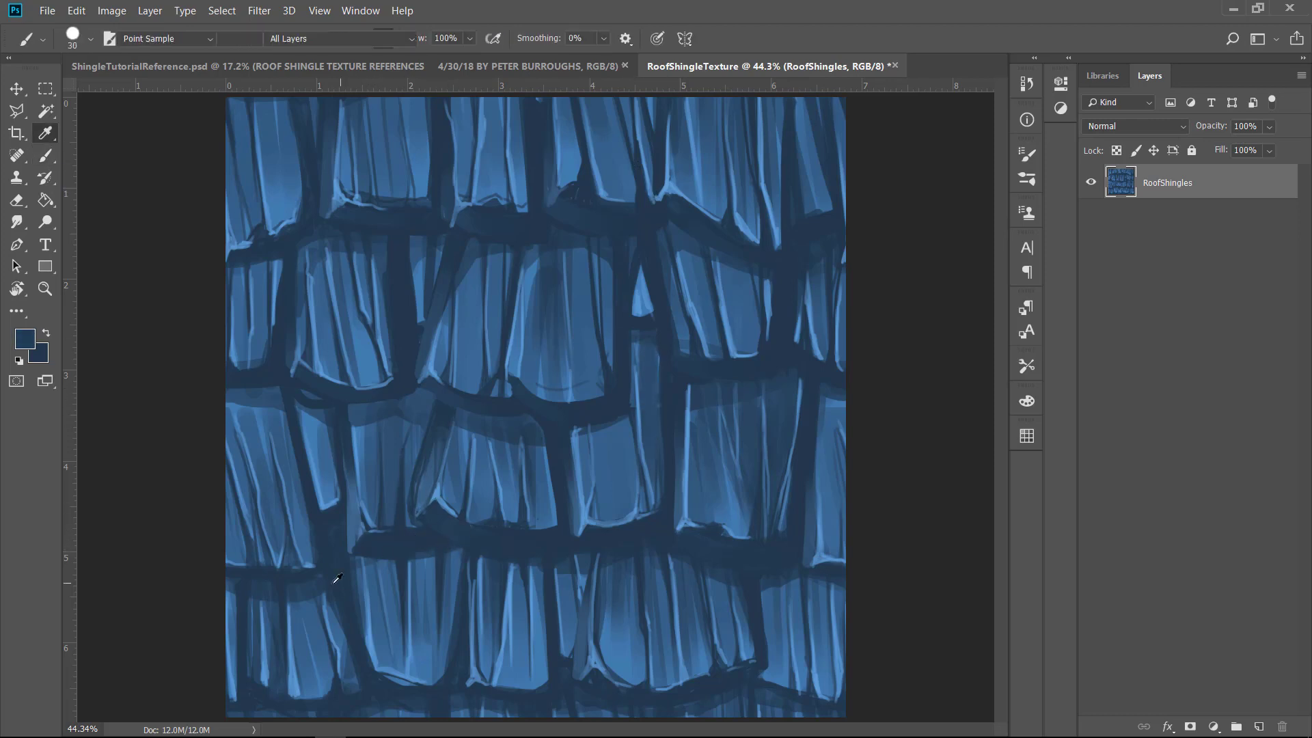
Step: Sample the shingle blue with a smaller brush and paint out the thin curved line on the large second-row shingle
{"action": "key", "text": "bracketleft"}
{"action": "key", "text": "bracketleft"}
{"action": "key", "text": "bracketleft"}
{"action": "key", "text": "bracketleft"}
{"action": "key", "text": "bracketleft"}
{"action": "left_click", "coordinate": [586, 372], "text": "alt"}
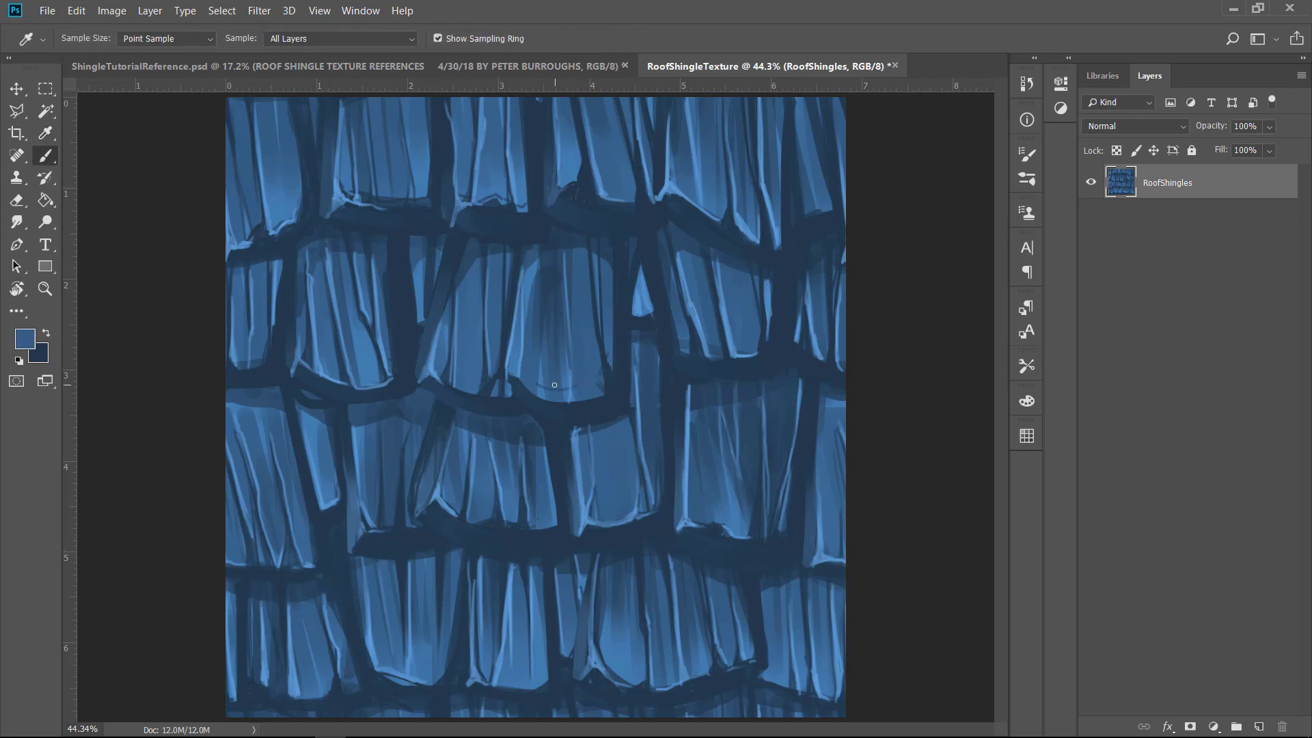
{"action": "key", "text": "bracketright"}
{"action": "left_click_drag", "start_coordinate": [540, 385], "coordinate": [585, 385]}
Step: Sample dark navy and dab soft dark spots near the lower edges of the top-row shingles and one second-row shingle
{"action": "left_click", "coordinate": [591, 404], "text": "alt"}
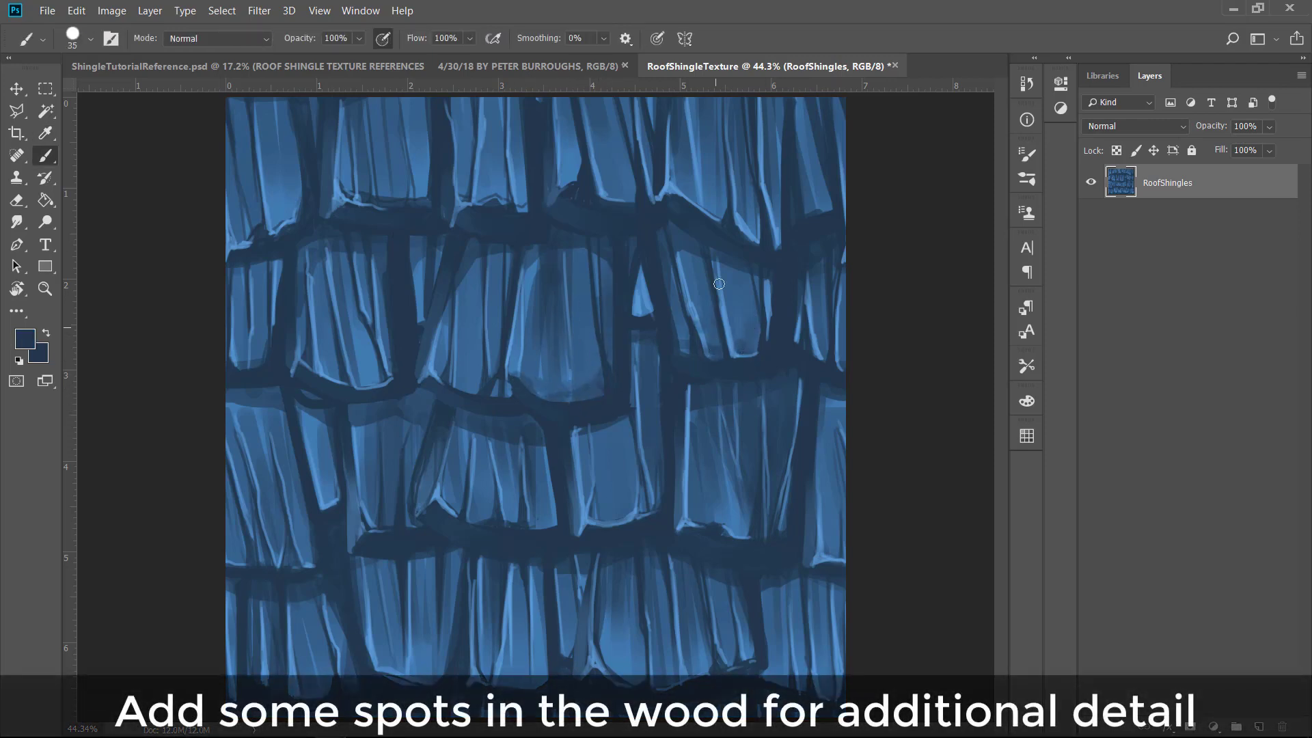
{"action": "left_click_drag", "start_coordinate": [754, 295], "coordinate": [752, 350]}
{"action": "left_click_drag", "start_coordinate": [710, 183], "coordinate": [719, 213]}
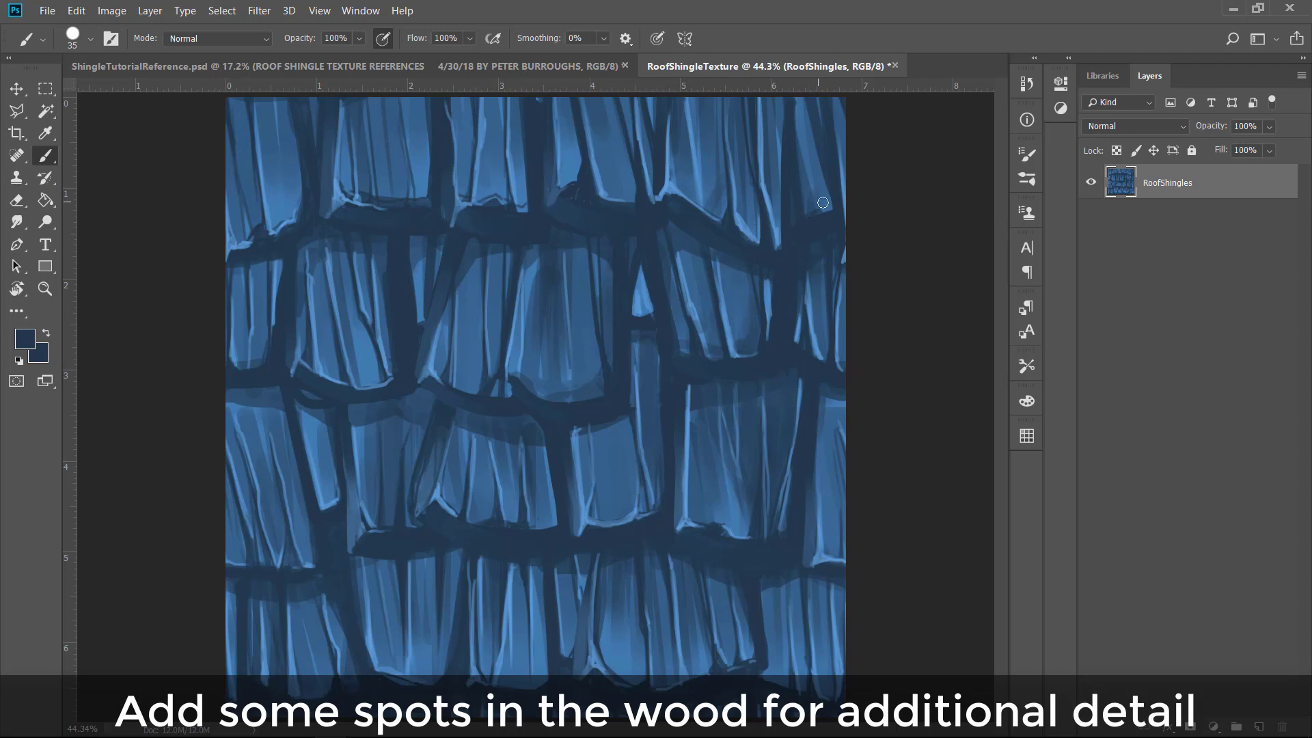
{"action": "left_click_drag", "start_coordinate": [823, 206], "coordinate": [823, 179]}
{"action": "mouse_move", "coordinate": [477, 201]}
{"action": "left_mouse_down"}
{"action": "mouse_move", "coordinate": [467, 196]}
{"action": "mouse_move", "coordinate": [573, 159]}
{"action": "left_mouse_up"}
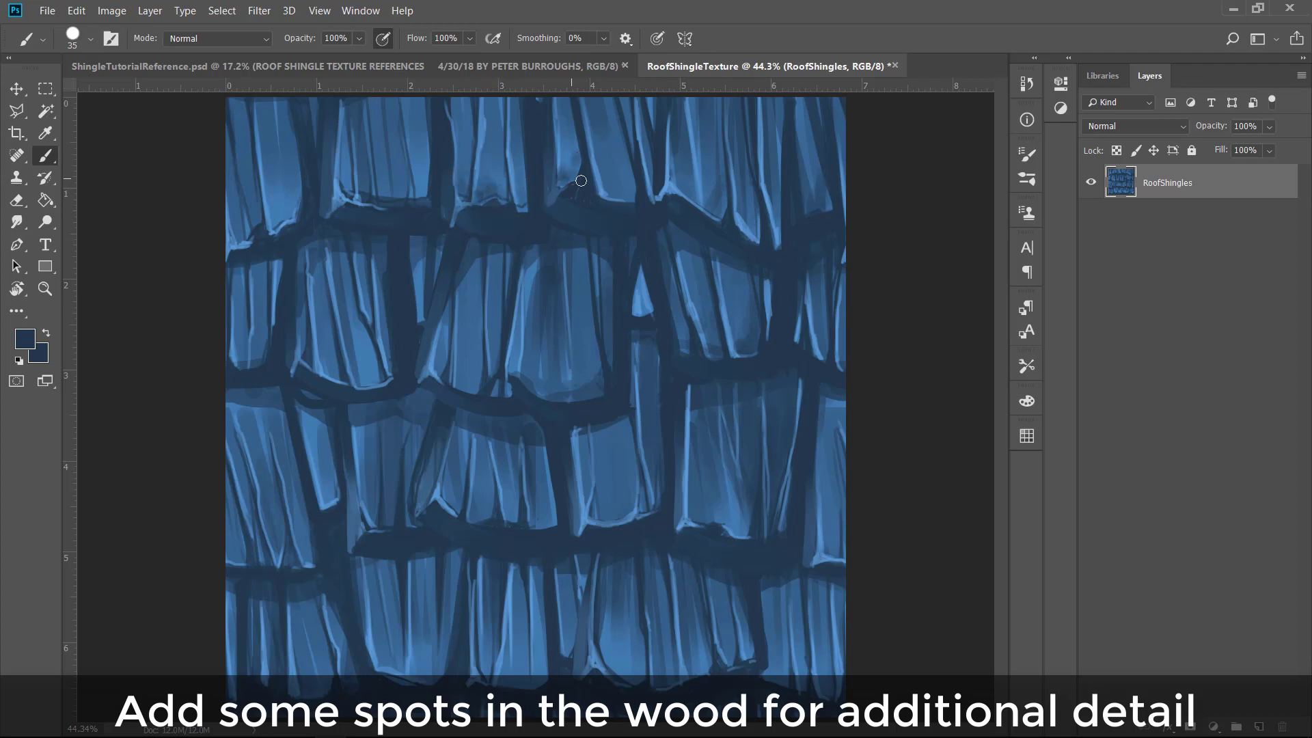
{"action": "left_click_drag", "start_coordinate": [614, 196], "coordinate": [629, 179]}
{"action": "left_click_drag", "start_coordinate": [345, 188], "coordinate": [417, 188]}
Step: Dab dark spots into the wood near the lower edges of a second-row shingle and the third-row shingles
{"action": "mouse_move", "coordinate": [326, 364]}
{"action": "left_mouse_down"}
{"action": "mouse_move", "coordinate": [336, 376]}
{"action": "mouse_move", "coordinate": [367, 348]}
{"action": "mouse_move", "coordinate": [372, 386]}
{"action": "left_mouse_up"}
{"action": "left_click_drag", "start_coordinate": [373, 515], "coordinate": [471, 513]}
{"action": "mouse_move", "coordinate": [498, 505]}
{"action": "left_mouse_down"}
{"action": "mouse_move", "coordinate": [548, 527]}
{"action": "mouse_move", "coordinate": [603, 509]}
{"action": "mouse_move", "coordinate": [717, 520]}
{"action": "left_mouse_up"}
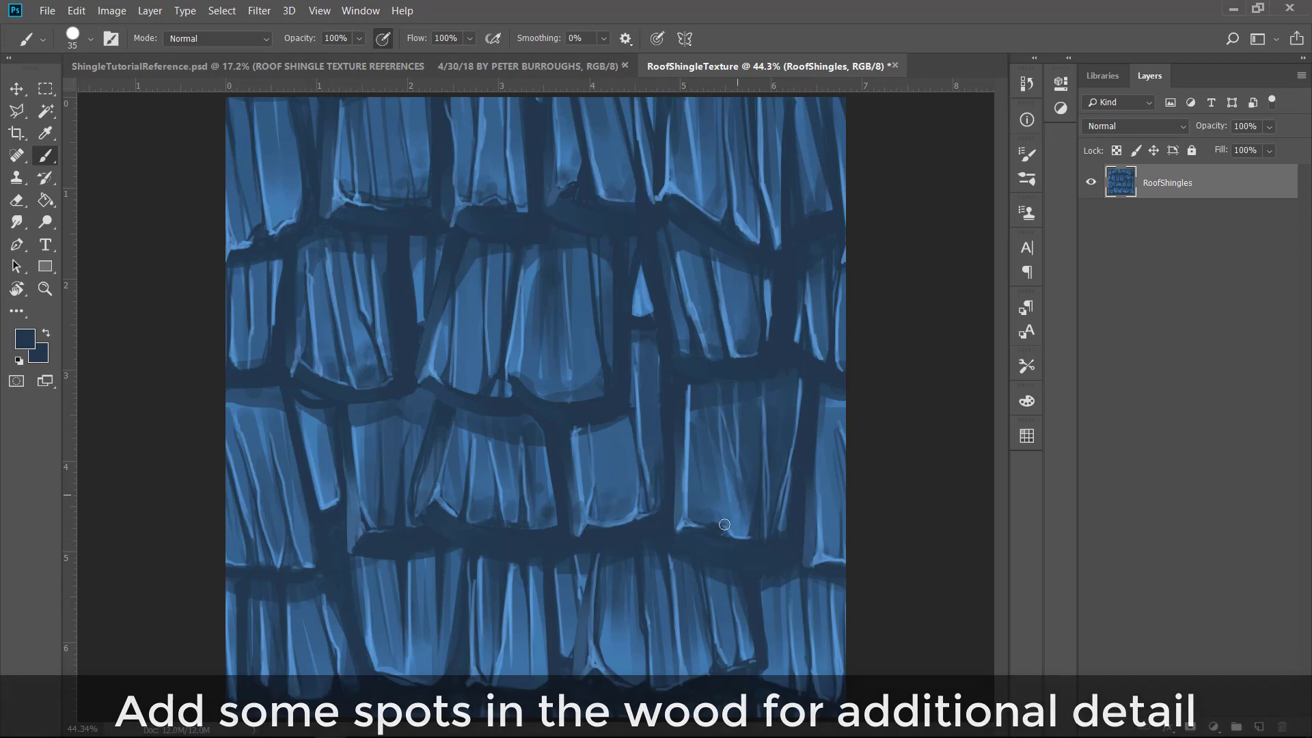
Step: Dab dark wood spots along the lower parts of the bottom-row shingles and the first third-row shingle
{"action": "mouse_move", "coordinate": [623, 656]}
{"action": "left_mouse_down"}
{"action": "mouse_move", "coordinate": [614, 671]}
{"action": "mouse_move", "coordinate": [671, 678]}
{"action": "mouse_move", "coordinate": [703, 670]}
{"action": "mouse_move", "coordinate": [741, 628]}
{"action": "left_mouse_up"}
{"action": "left_click_drag", "start_coordinate": [778, 672], "coordinate": [771, 678]}
{"action": "left_click_drag", "start_coordinate": [794, 652], "coordinate": [830, 690]}
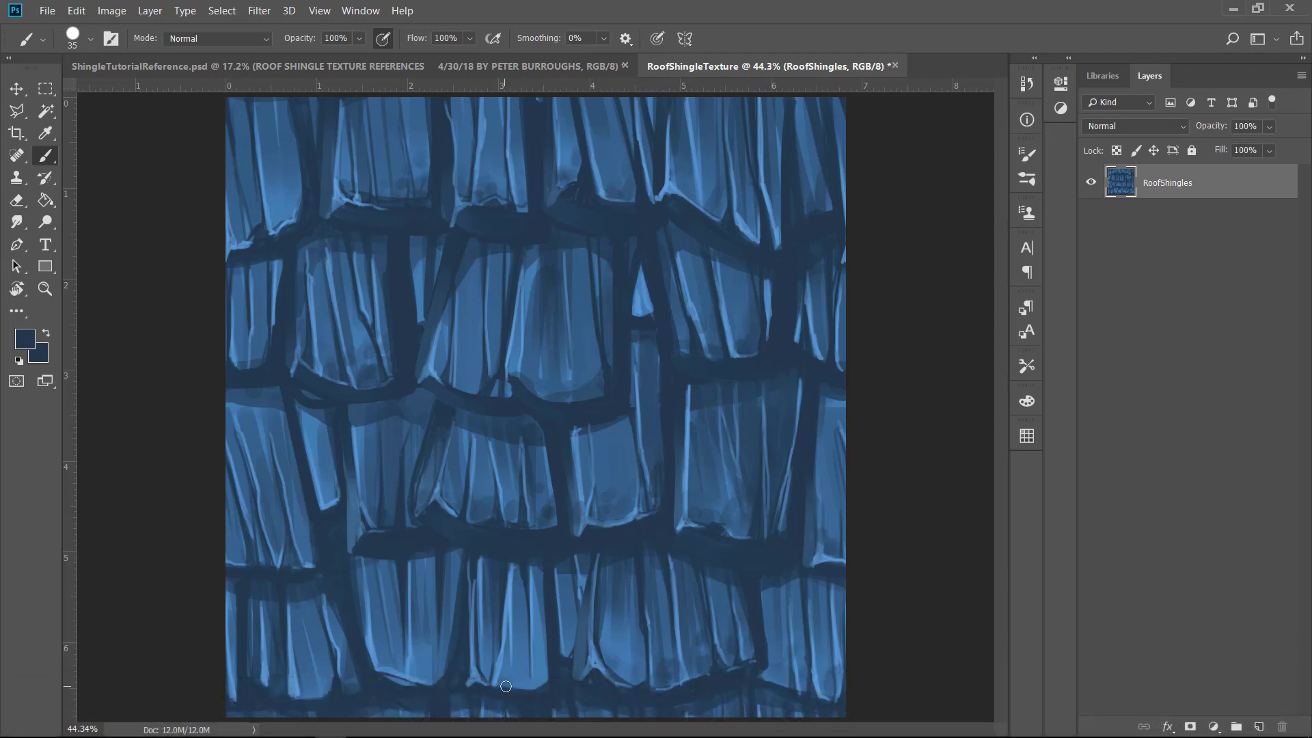
{"action": "left_click_drag", "start_coordinate": [539, 666], "coordinate": [533, 694]}
{"action": "left_click_drag", "start_coordinate": [425, 680], "coordinate": [439, 653]}
{"action": "left_click_drag", "start_coordinate": [296, 684], "coordinate": [308, 693]}
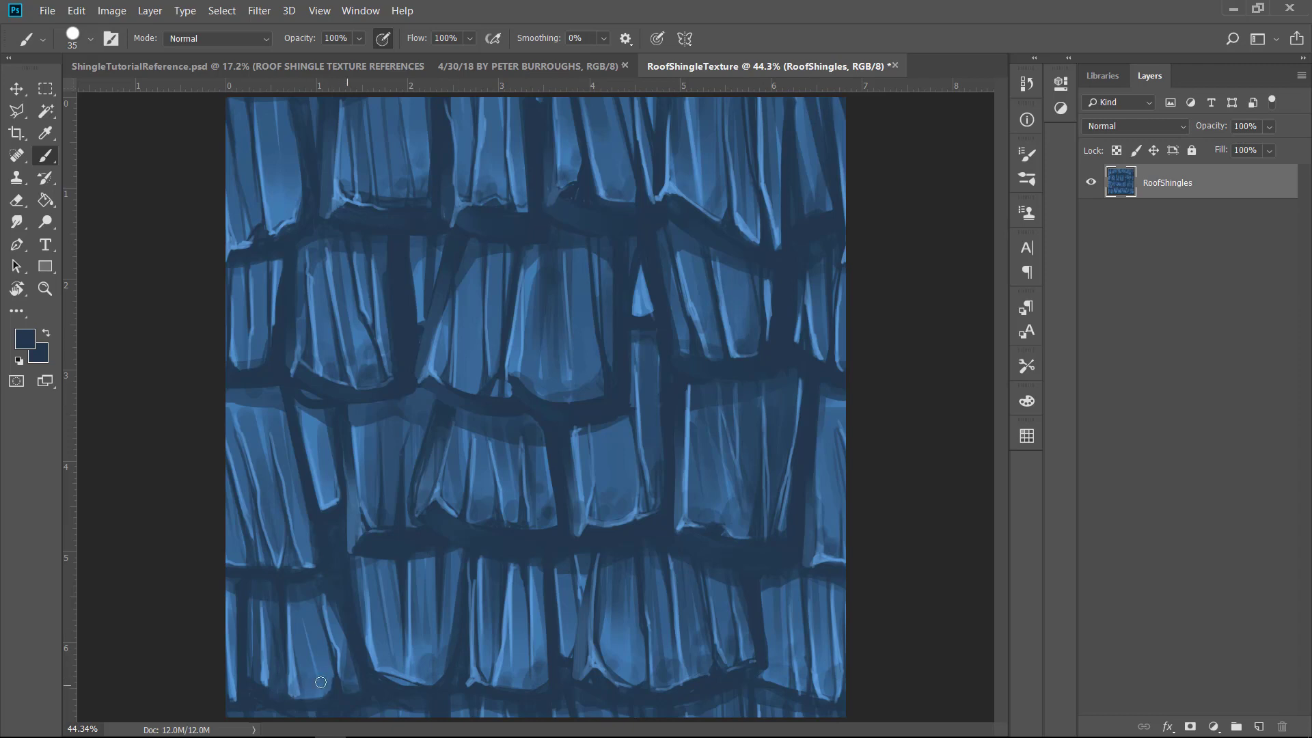
{"action": "left_click_drag", "start_coordinate": [304, 538], "coordinate": [303, 560]}
Step: Pick a light blue foreground colour, shrink the brush to 7 px, and paint thin highlights near the lower edges of the top-row and large second-row shingles
{"action": "left_click", "coordinate": [24, 339]}
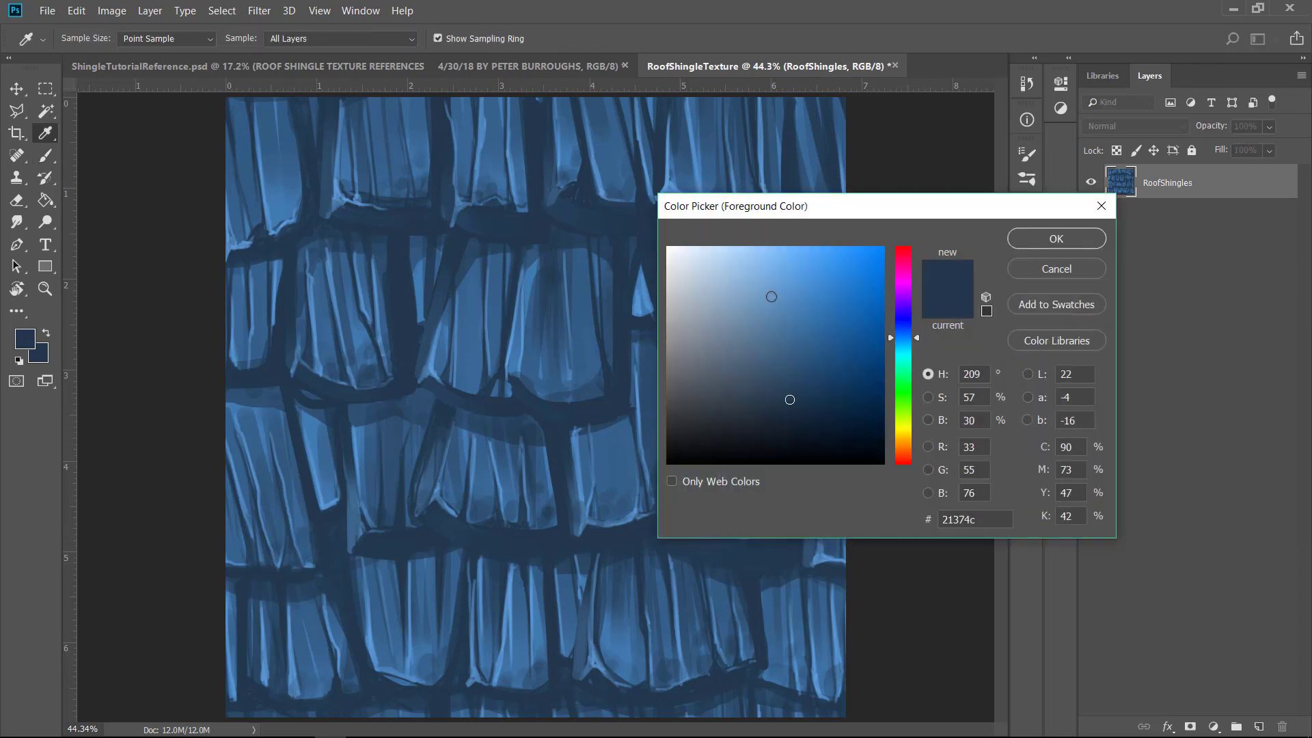
{"action": "left_click", "coordinate": [786, 262]}
{"action": "left_click", "coordinate": [1054, 237]}
{"action": "key", "text": "bracketleft"}
{"action": "key", "text": "bracketleft"}
{"action": "key", "text": "bracketleft"}
{"action": "key", "text": "bracketleft"}
{"action": "key", "text": "bracketleft"}
{"action": "key", "text": "bracketleft"}
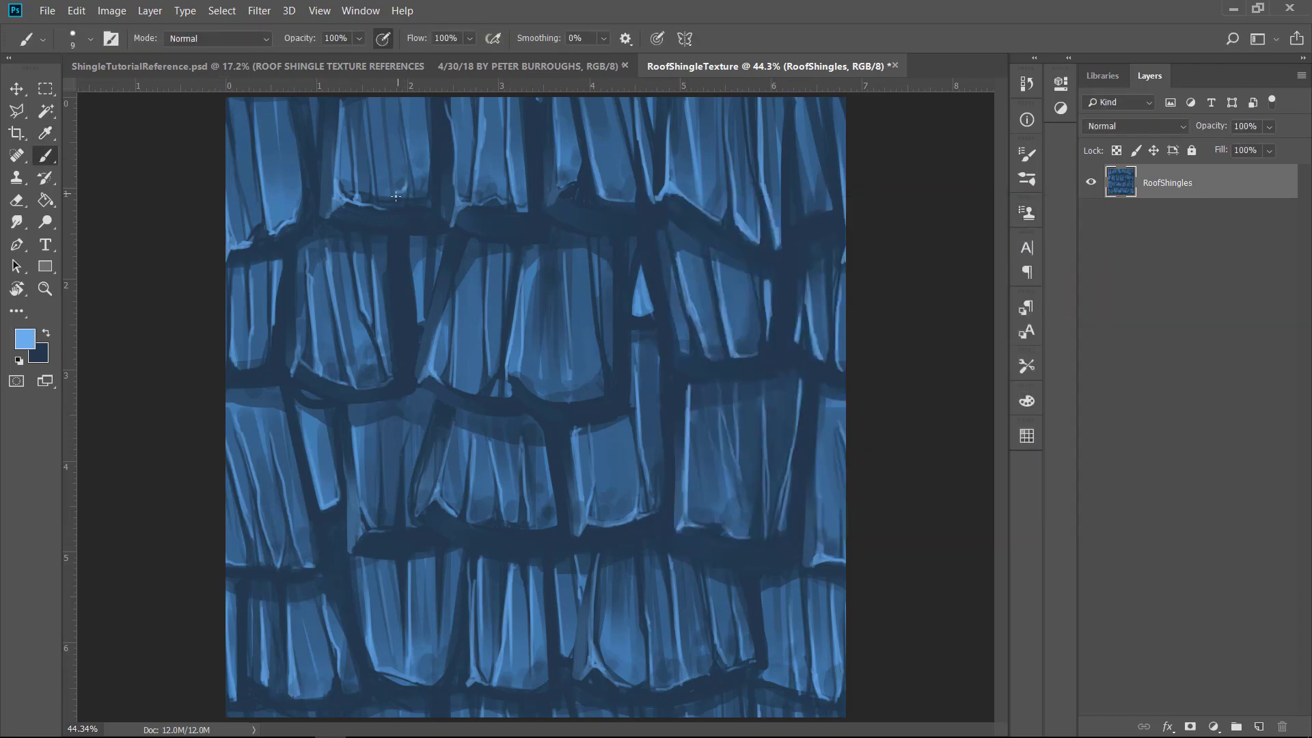
{"action": "key", "text": "bracketleft"}
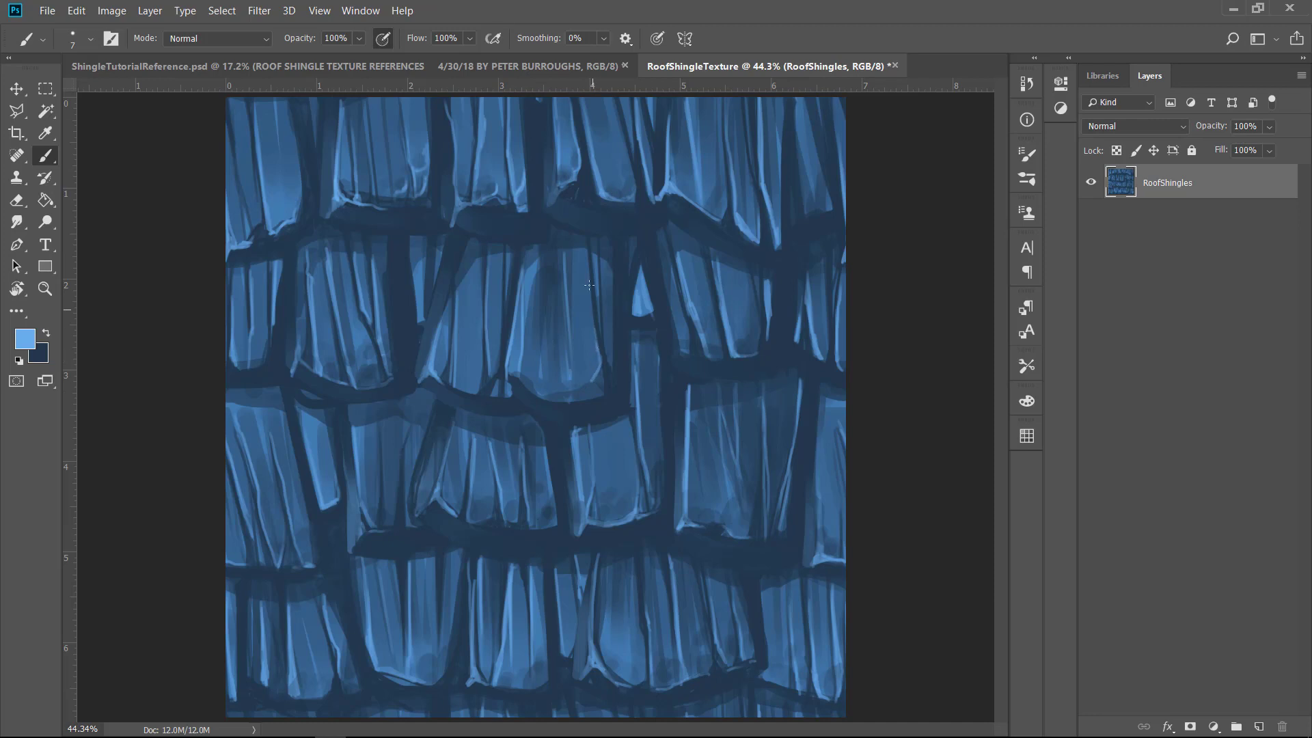
{"action": "left_click_drag", "start_coordinate": [598, 347], "coordinate": [567, 383]}
{"action": "left_click_drag", "start_coordinate": [576, 375], "coordinate": [595, 347]}
Step: Touch up with a 40 px medium blue brush, then return to thin light blue and highlight the grain near the second-row shingles' lower edges
{"action": "key", "text": "x"}
{"action": "key", "text": "bracketright"}
{"action": "key", "text": "bracketright"}
{"action": "key", "text": "bracketright"}
{"action": "key", "text": "bracketright"}
{"action": "key", "text": "bracketright"}
{"action": "key", "text": "bracketright"}
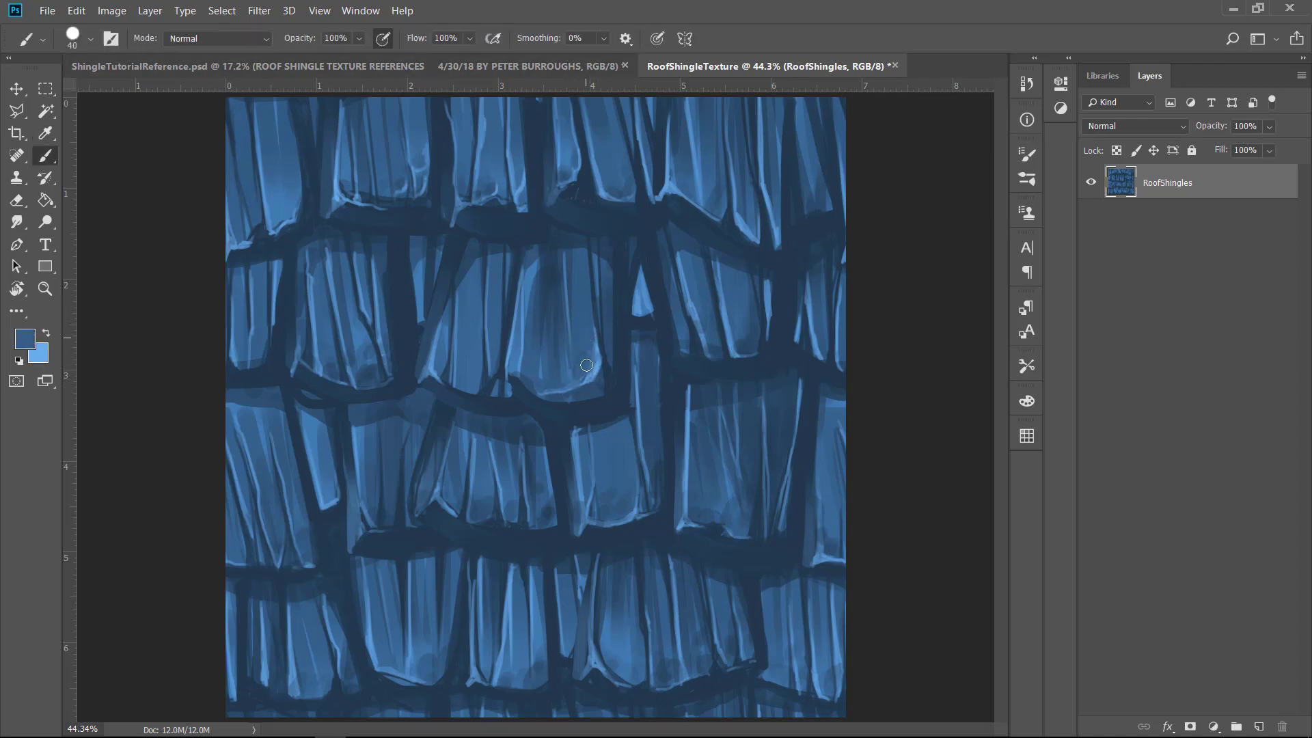
{"action": "key", "text": "x"}
{"action": "key", "text": "bracketleft"}
{"action": "key", "text": "bracketleft"}
{"action": "key", "text": "bracketleft"}
{"action": "key", "text": "bracketleft"}
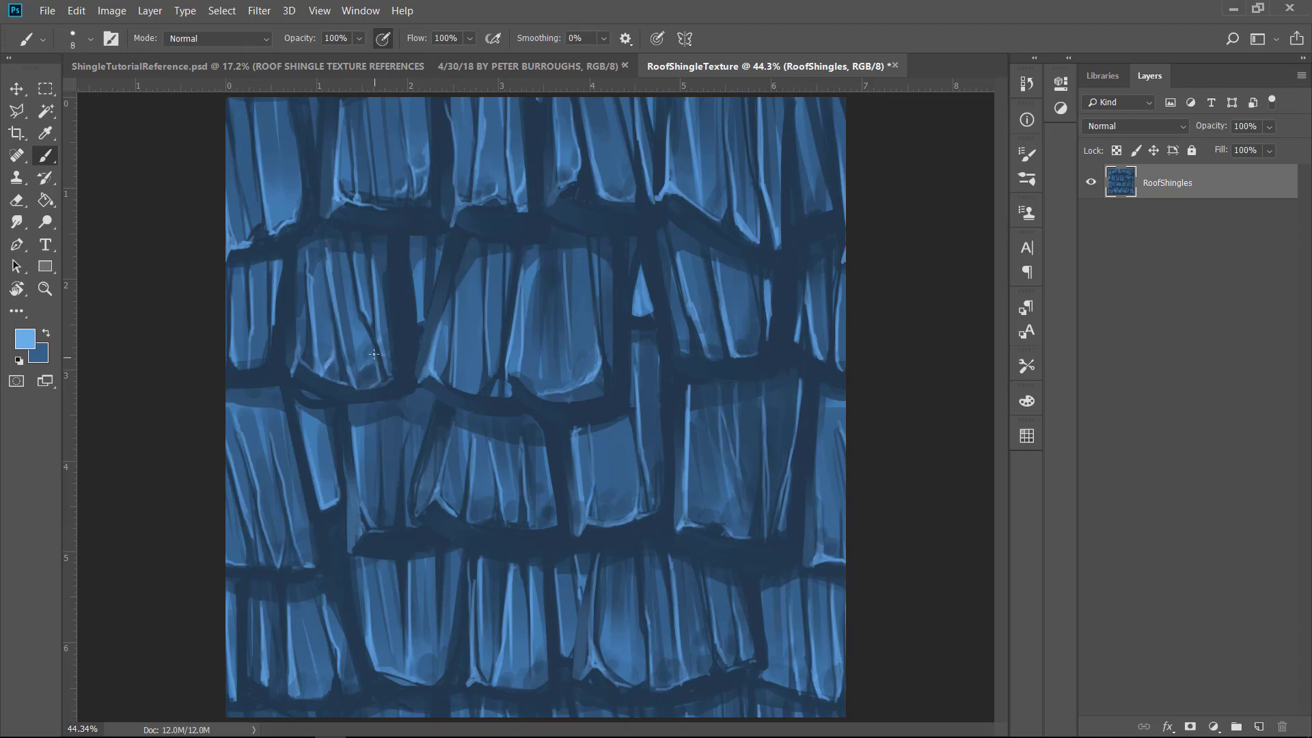
{"action": "left_click_drag", "start_coordinate": [386, 353], "coordinate": [383, 315]}
{"action": "left_click_drag", "start_coordinate": [711, 352], "coordinate": [713, 321]}
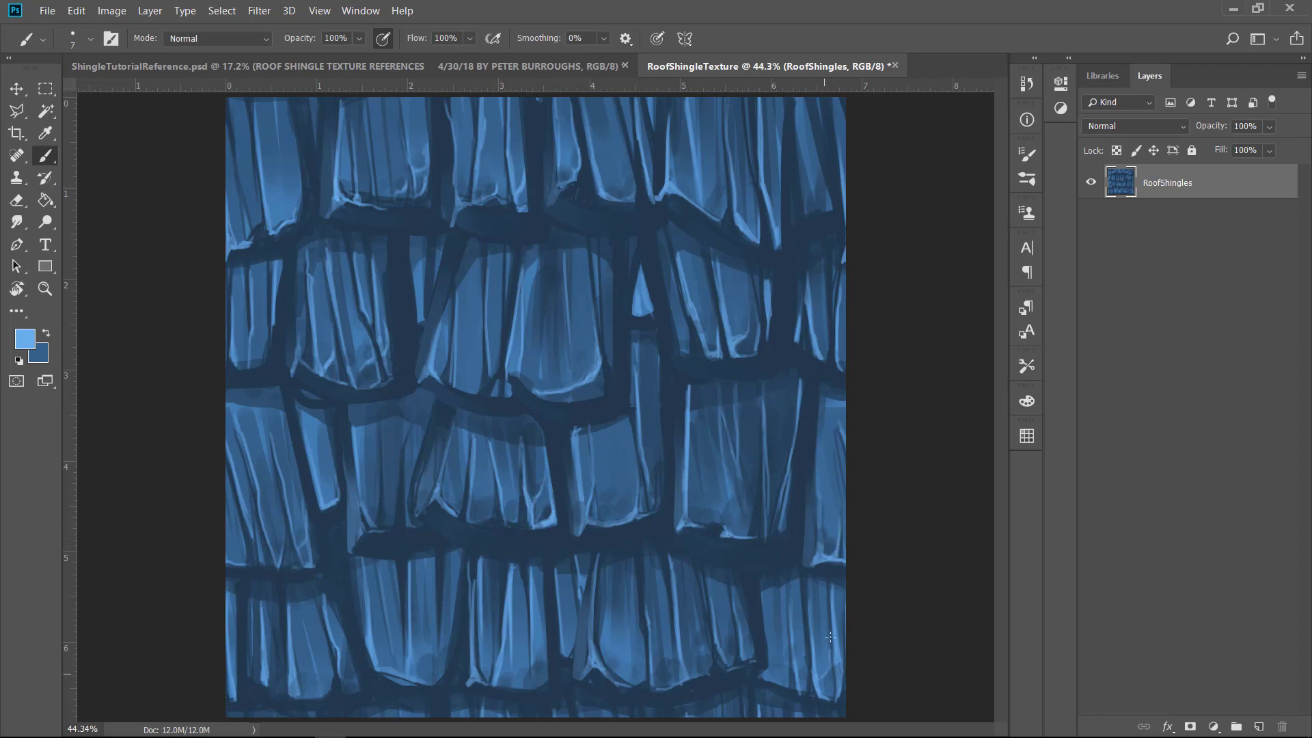
Step: Paint thin light blue highlights up the edges and grain of the bottom-row shingles and the first third-row shingles
{"action": "left_click_drag", "start_coordinate": [829, 637], "coordinate": [830, 599]}
{"action": "left_click_drag", "start_coordinate": [546, 635], "coordinate": [537, 672]}
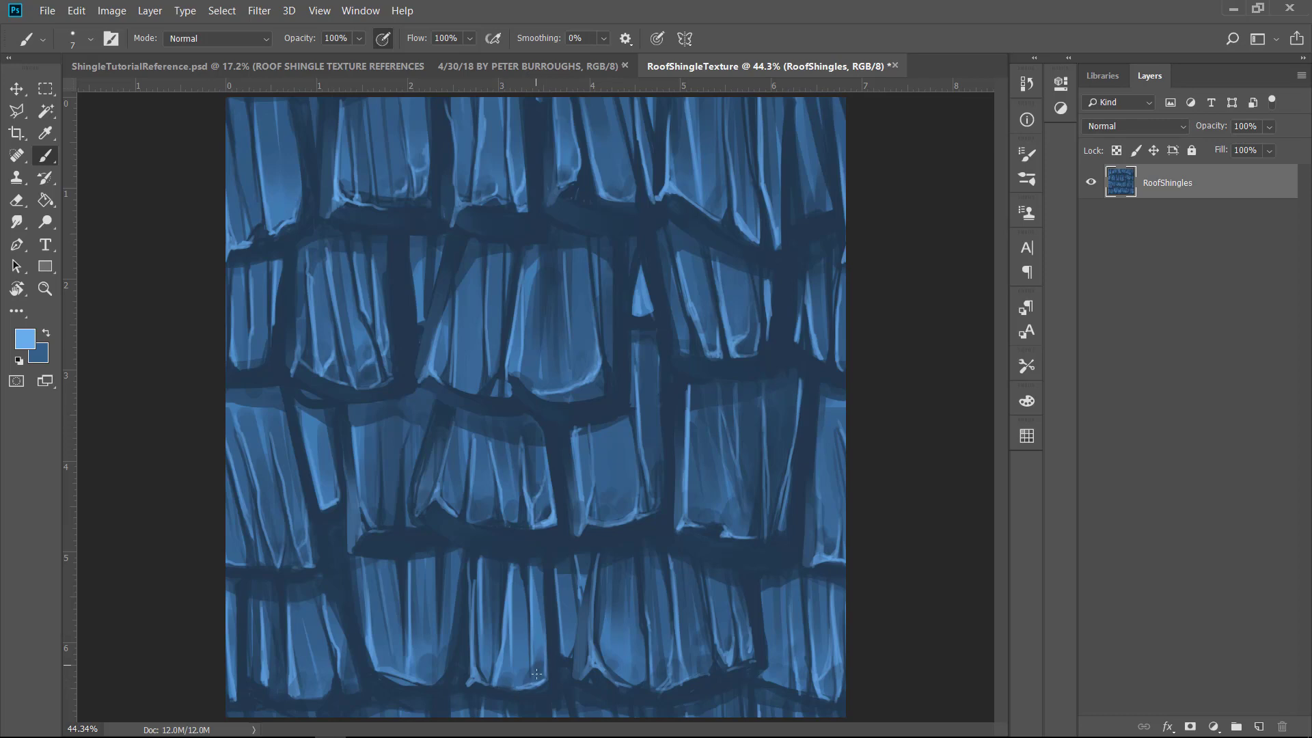
{"action": "left_click_drag", "start_coordinate": [423, 681], "coordinate": [445, 630]}
{"action": "left_click_drag", "start_coordinate": [436, 502], "coordinate": [447, 441]}
{"action": "mouse_move", "coordinate": [434, 493]}
{"action": "left_mouse_down"}
{"action": "mouse_move", "coordinate": [413, 514]}
{"action": "mouse_move", "coordinate": [456, 511]}
{"action": "mouse_move", "coordinate": [418, 483]}
{"action": "left_mouse_up"}
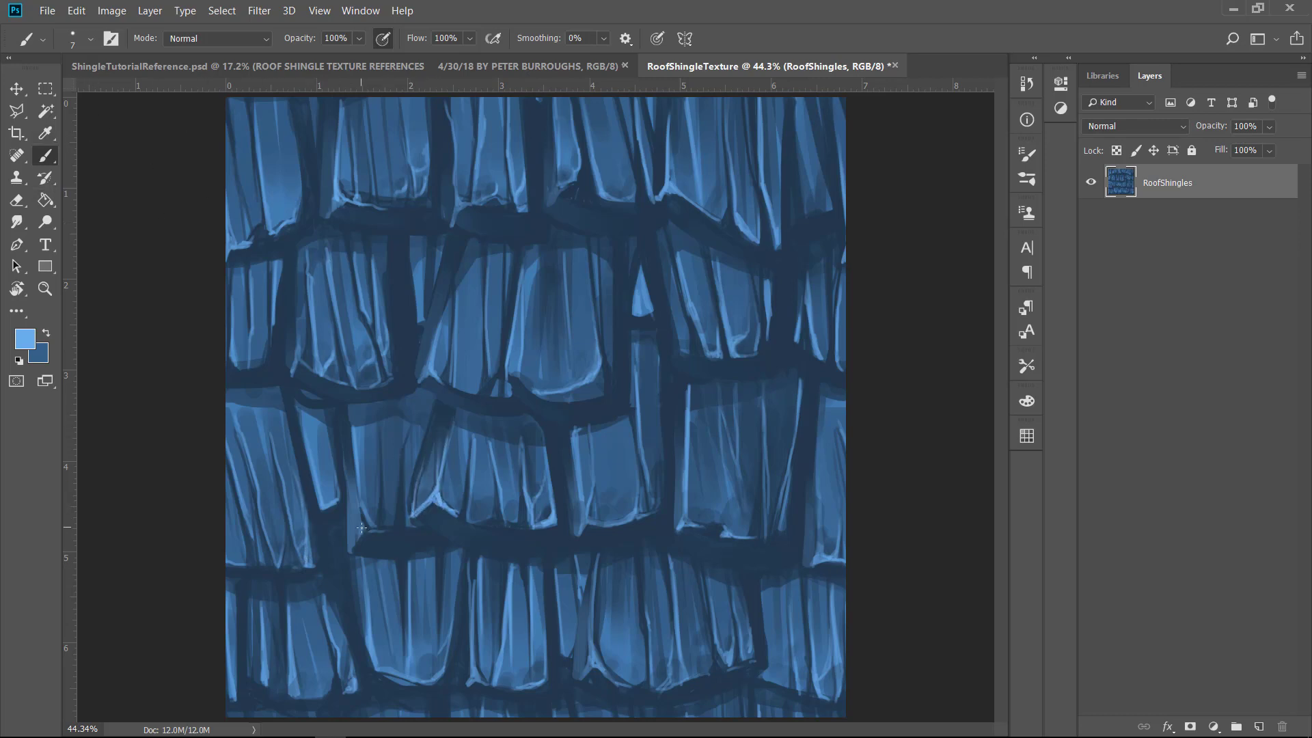
{"action": "left_click_drag", "start_coordinate": [361, 527], "coordinate": [351, 445]}
{"action": "left_click_drag", "start_coordinate": [405, 515], "coordinate": [404, 456]}
Step: Sample the dark navy from the gap below the second row, enlarge the brush, and clean up the gaps around the second-row shingles
{"action": "left_click", "coordinate": [545, 399], "text": "alt"}
{"action": "key", "text": "bracketright"}
{"action": "key", "text": "bracketright"}
{"action": "key", "text": "bracketright"}
{"action": "key", "text": "bracketright"}
{"action": "key", "text": "bracketright"}
{"action": "key", "text": "bracketright"}
{"action": "key", "text": "bracketright"}
{"action": "mouse_move", "coordinate": [546, 398]}
{"action": "left_mouse_down"}
{"action": "mouse_move", "coordinate": [595, 393]}
{"action": "mouse_move", "coordinate": [608, 368]}
{"action": "mouse_move", "coordinate": [593, 210]}
{"action": "mouse_move", "coordinate": [472, 130]}
{"action": "mouse_move", "coordinate": [637, 320]}
{"action": "mouse_move", "coordinate": [637, 248]}
{"action": "mouse_move", "coordinate": [647, 314]}
{"action": "mouse_move", "coordinate": [608, 183]}
{"action": "mouse_move", "coordinate": [668, 221]}
{"action": "mouse_move", "coordinate": [711, 355]}
{"action": "left_mouse_up"}
Step: Shrink the brush and paint a thin dark navy crack down the second-row shingle on the right side of the texture
{"action": "key", "text": "bracketleft"}
{"action": "key", "text": "bracketleft"}
{"action": "key", "text": "bracketleft"}
{"action": "key", "text": "bracketleft"}
{"action": "key", "text": "bracketleft"}
{"action": "left_click_drag", "start_coordinate": [717, 264], "coordinate": [733, 362]}
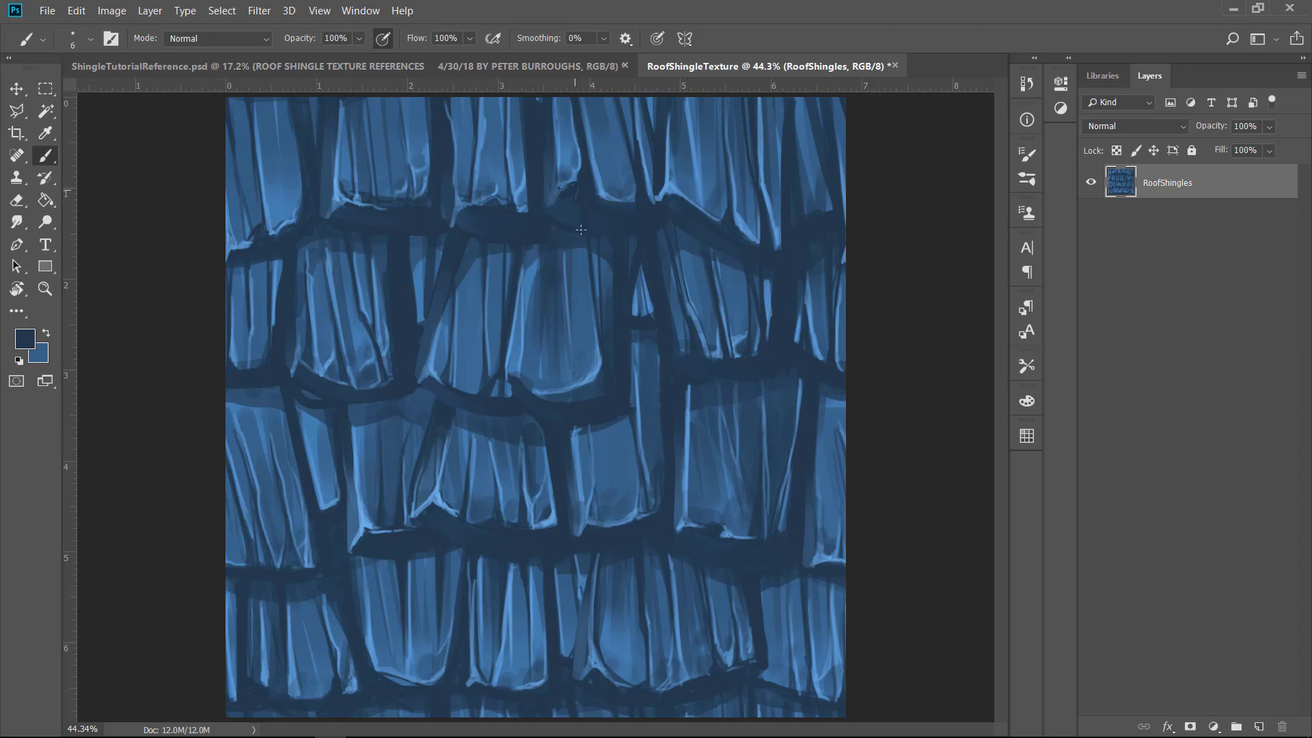
Step: Pick a near-black navy foreground colour, try a vertical stroke beside the rightmost top-row shingles, and undo the stroke
{"action": "left_click", "coordinate": [27, 339]}
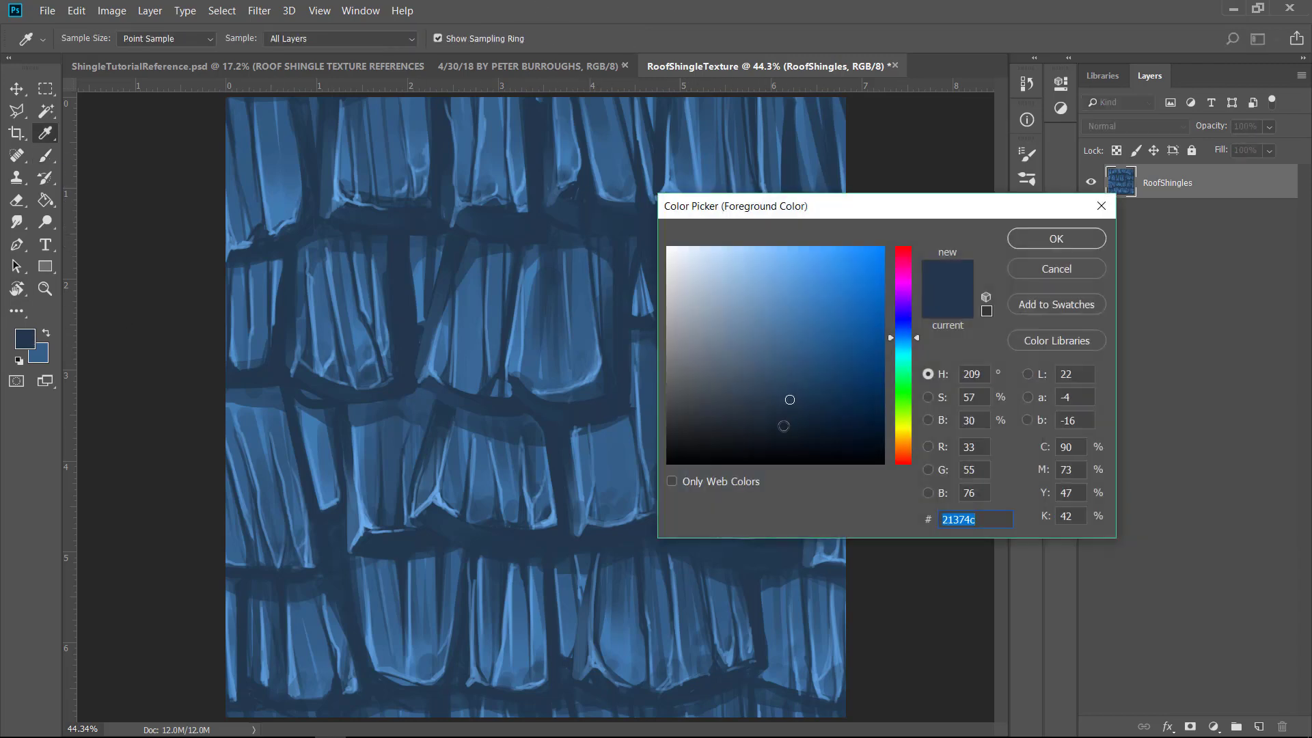
{"action": "left_click", "coordinate": [783, 425]}
{"action": "left_click", "coordinate": [1054, 237]}
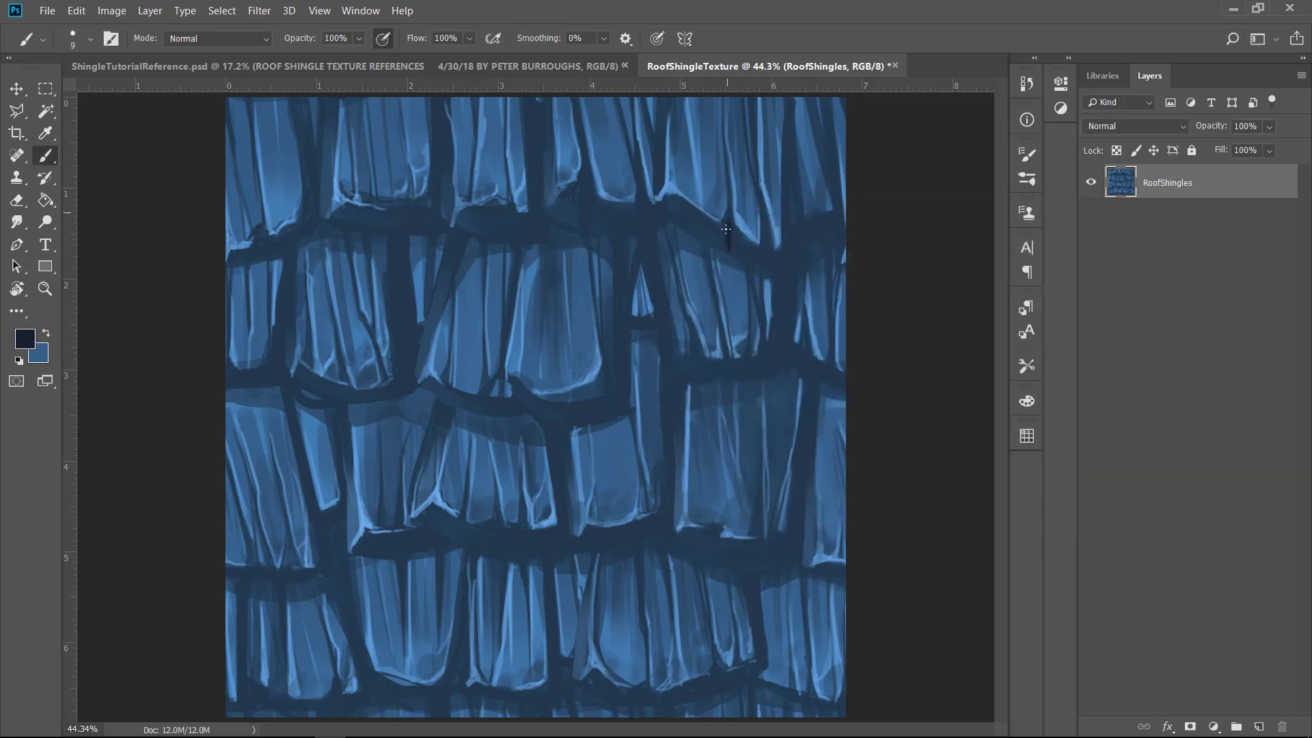
{"action": "left_click_drag", "start_coordinate": [789, 244], "coordinate": [790, 172]}
{"action": "key", "text": "ctrl+z"}
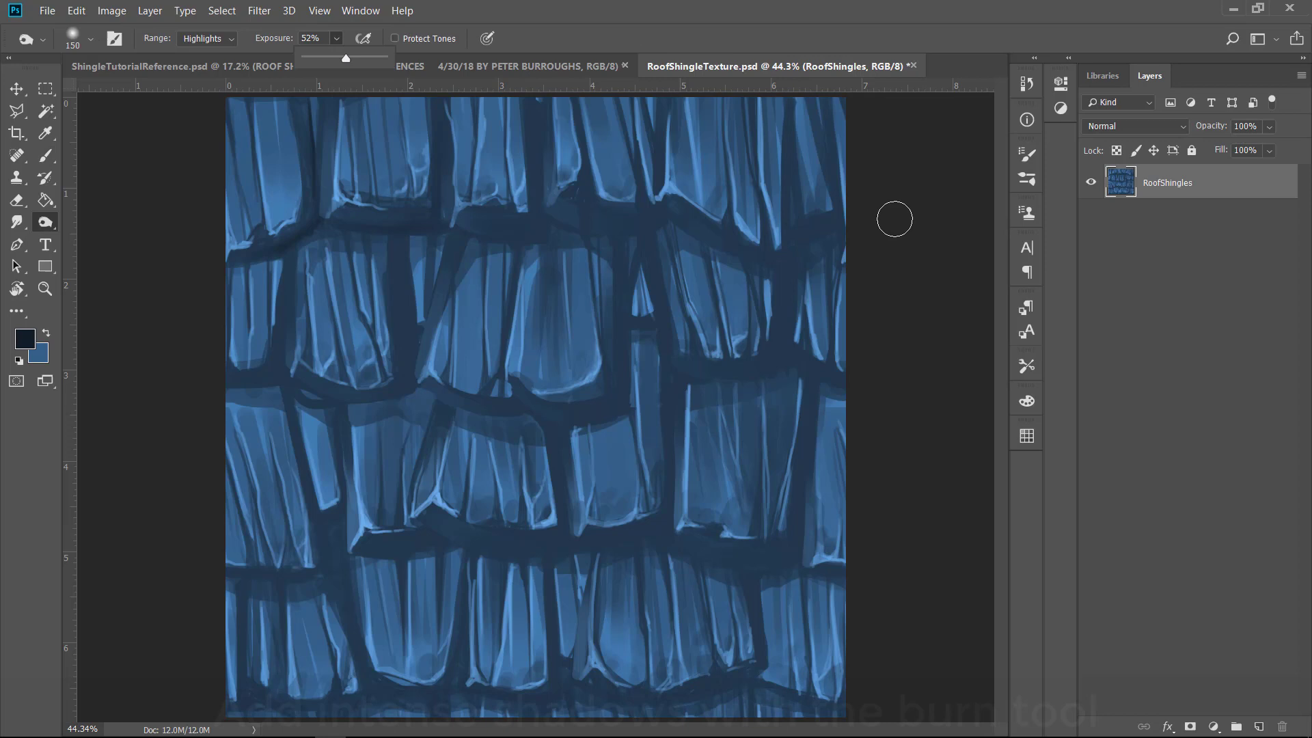
Step: Burn shadows into the large second-row shingle and the surrounding gaps, using the Highlights range at 52% exposure
{"action": "mouse_move", "coordinate": [567, 273]}
{"action": "left_mouse_down"}
{"action": "mouse_move", "coordinate": [536, 307]}
{"action": "mouse_move", "coordinate": [646, 291]}
{"action": "mouse_move", "coordinate": [641, 249]}
{"action": "left_mouse_up"}
{"action": "key", "text": "bracketleft"}
{"action": "key", "text": "bracketleft"}
{"action": "key", "text": "bracketleft"}
{"action": "key", "text": "bracketleft"}
{"action": "key", "text": "bracketleft"}
{"action": "key", "text": "bracketleft"}
{"action": "key", "text": "bracketleft"}
{"action": "key", "text": "bracketleft"}
{"action": "key", "text": "bracketleft"}
{"action": "key", "text": "bracketleft"}
{"action": "mouse_move", "coordinate": [420, 321]}
{"action": "left_mouse_down"}
{"action": "mouse_move", "coordinate": [433, 254]}
{"action": "mouse_move", "coordinate": [425, 392]}
{"action": "mouse_move", "coordinate": [479, 410]}
{"action": "left_mouse_up"}
{"action": "left_click_drag", "start_coordinate": [650, 335], "coordinate": [673, 408]}
{"action": "left_click_drag", "start_coordinate": [673, 544], "coordinate": [791, 284]}
Step: Enlarge the Burn brush to 200 px and darken the narrow shingle, its third-row neighbour, and the gaps running down to the bottom row
{"action": "key", "text": "bracketright"}
{"action": "key", "text": "bracketright"}
{"action": "key", "text": "bracketright"}
{"action": "key", "text": "bracketright"}
{"action": "key", "text": "bracketright"}
{"action": "left_click_drag", "start_coordinate": [595, 462], "coordinate": [642, 338]}
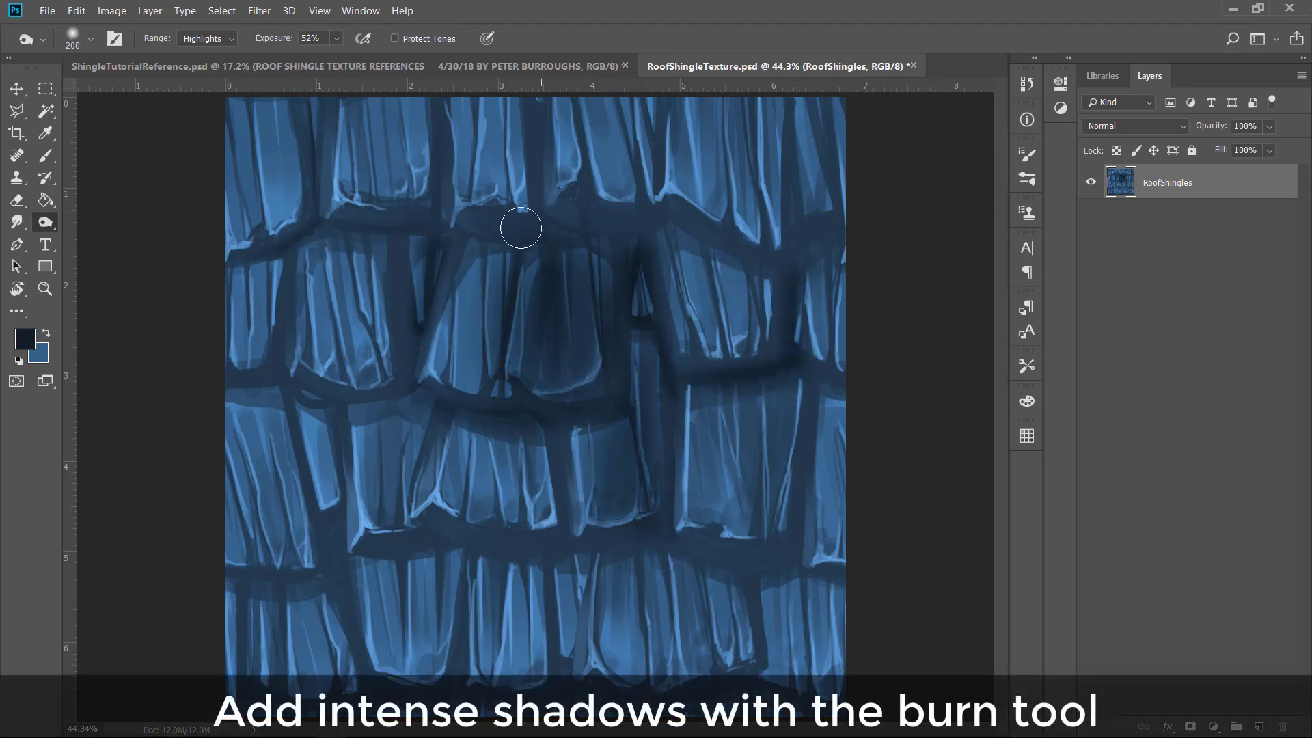
{"action": "mouse_move", "coordinate": [400, 393]}
{"action": "left_mouse_down"}
{"action": "mouse_move", "coordinate": [403, 529]}
{"action": "mouse_move", "coordinate": [434, 544]}
{"action": "mouse_move", "coordinate": [644, 551]}
{"action": "mouse_move", "coordinate": [710, 685]}
{"action": "left_mouse_up"}
Step: With a 175 px Burn brush, deepen the shadows in the gaps around the third row and between the top and second rows
{"action": "key", "text": "bracketleft"}
{"action": "key", "text": "bracketleft"}
{"action": "key", "text": "bracketleft"}
{"action": "key", "text": "bracketright"}
{"action": "key", "text": "bracketright"}
{"action": "key", "text": "bracketright"}
{"action": "left_click_drag", "start_coordinate": [339, 673], "coordinate": [329, 431]}
{"action": "mouse_move", "coordinate": [784, 404]}
{"action": "left_mouse_down"}
{"action": "mouse_move", "coordinate": [773, 558]}
{"action": "mouse_move", "coordinate": [690, 544]}
{"action": "left_mouse_up"}
{"action": "left_click_drag", "start_coordinate": [367, 161], "coordinate": [761, 258]}
{"action": "left_click_drag", "start_coordinate": [424, 232], "coordinate": [321, 314]}
Step: Reapply the Offset filter to the texture and burn deep shadows into the newly centred gaps between the shingles
{"action": "left_click", "coordinate": [259, 10]}
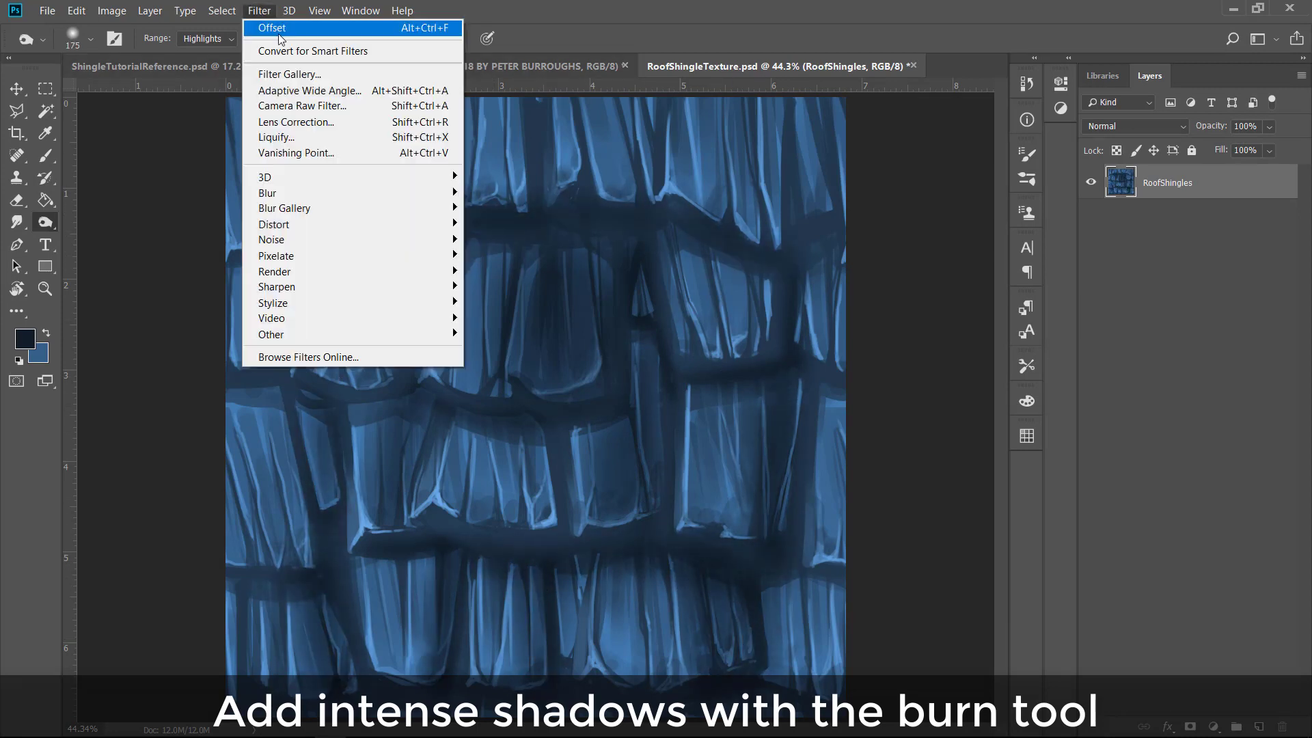
{"action": "left_click", "coordinate": [287, 24]}
{"action": "mouse_move", "coordinate": [553, 284]}
{"action": "left_mouse_down"}
{"action": "mouse_move", "coordinate": [654, 321]}
{"action": "mouse_move", "coordinate": [628, 532]}
{"action": "mouse_move", "coordinate": [548, 593]}
{"action": "mouse_move", "coordinate": [618, 587]}
{"action": "left_mouse_up"}
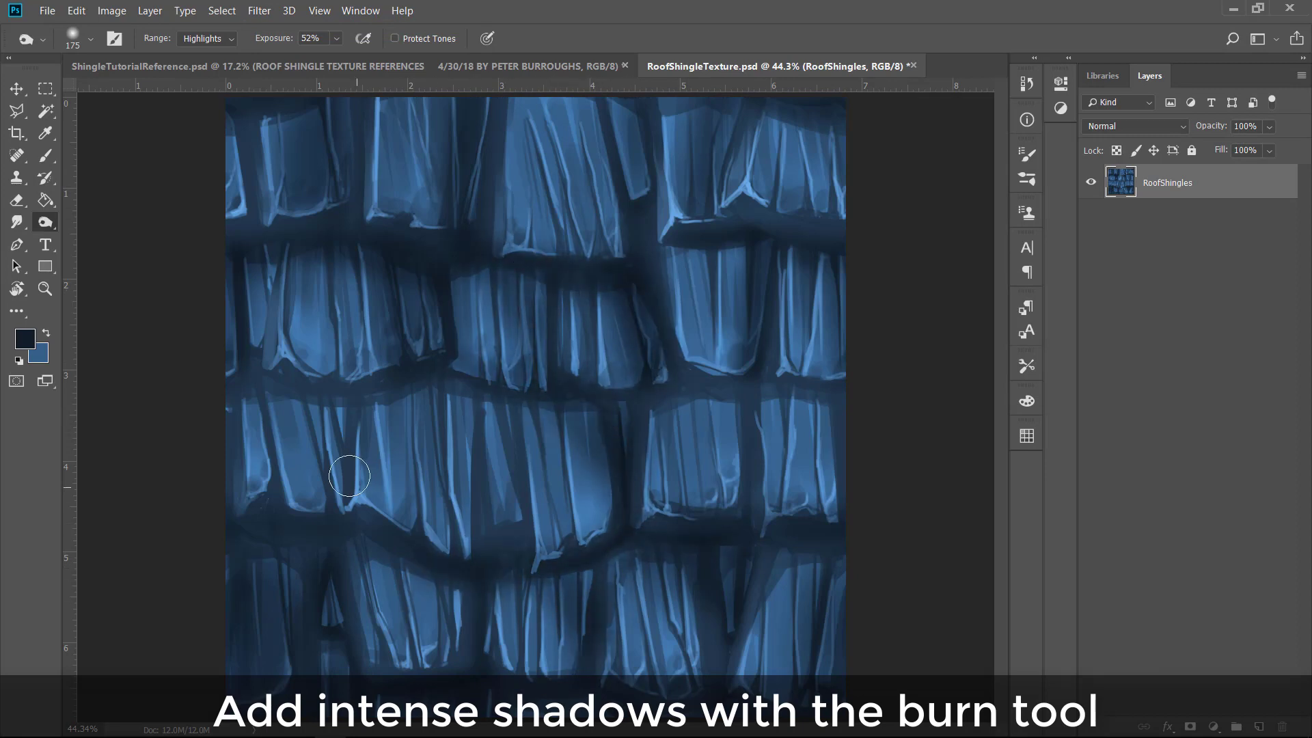
{"action": "left_click_drag", "start_coordinate": [345, 463], "coordinate": [316, 424]}
{"action": "left_click_drag", "start_coordinate": [632, 364], "coordinate": [755, 492]}
{"action": "left_click_drag", "start_coordinate": [271, 287], "coordinate": [270, 400]}
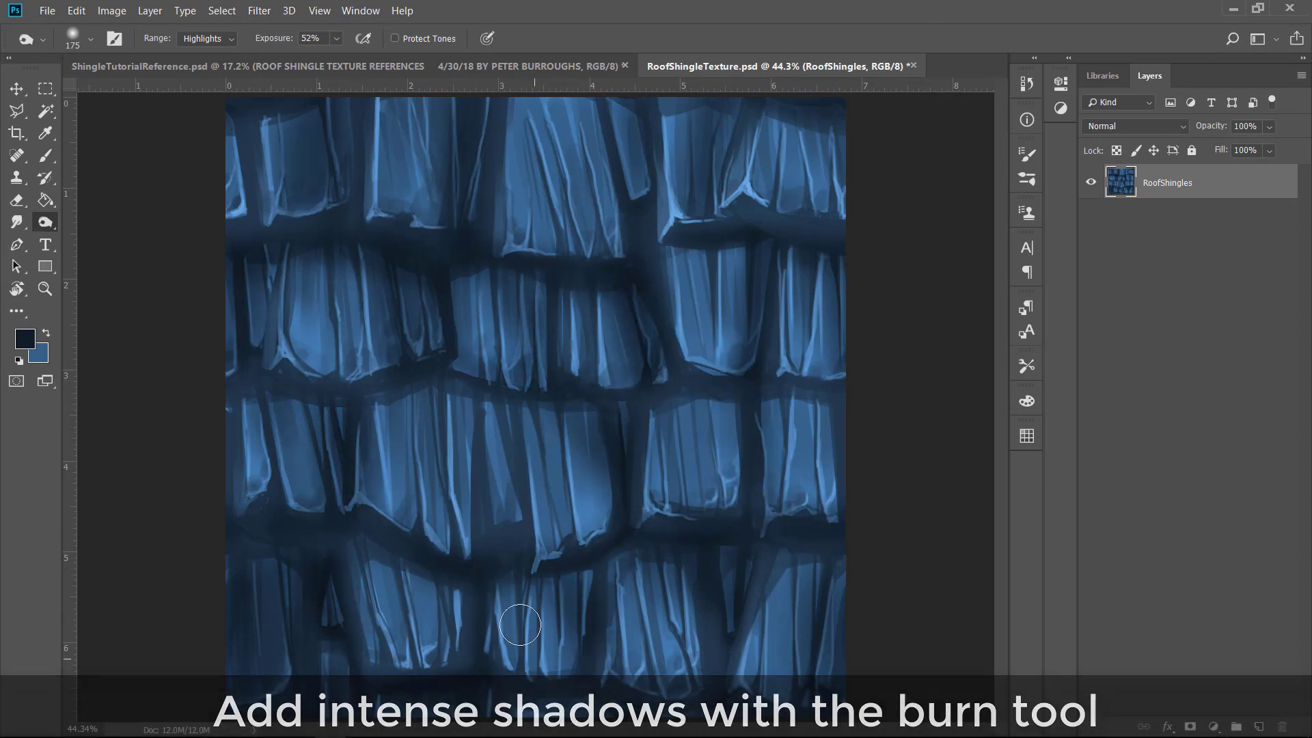
{"action": "mouse_move", "coordinate": [578, 536]}
{"action": "left_mouse_down"}
{"action": "mouse_move", "coordinate": [553, 473]}
{"action": "mouse_move", "coordinate": [607, 440]}
{"action": "mouse_move", "coordinate": [608, 519]}
{"action": "left_mouse_up"}
{"action": "left_click_drag", "start_coordinate": [423, 387], "coordinate": [357, 415]}
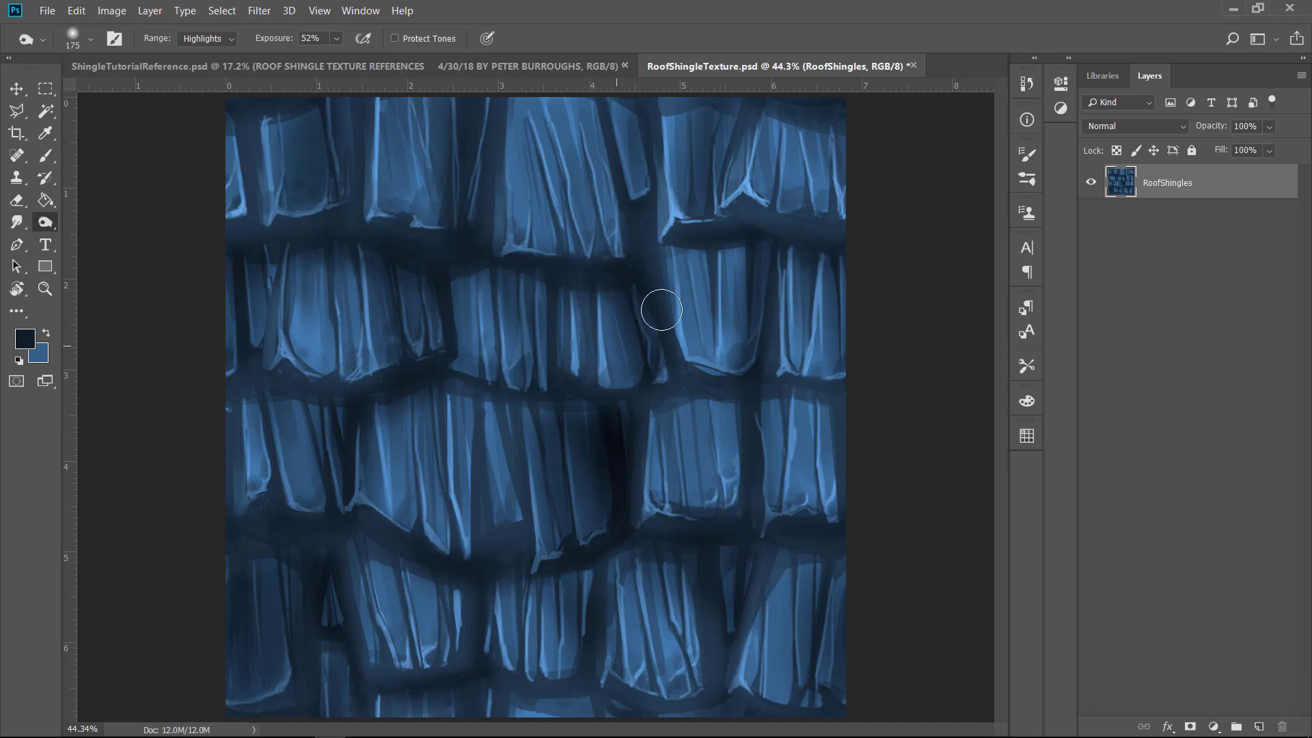
Step: Try more burn strokes over the right-hand second-row and third-row shingles, and undo the latest ones
{"action": "left_click_drag", "start_coordinate": [730, 495], "coordinate": [731, 427]}
{"action": "left_click_drag", "start_coordinate": [688, 288], "coordinate": [711, 355]}
{"action": "left_click_drag", "start_coordinate": [729, 265], "coordinate": [734, 358]}
{"action": "key", "text": "ctrl+alt+z"}
{"action": "key", "text": "ctrl+alt+z"}
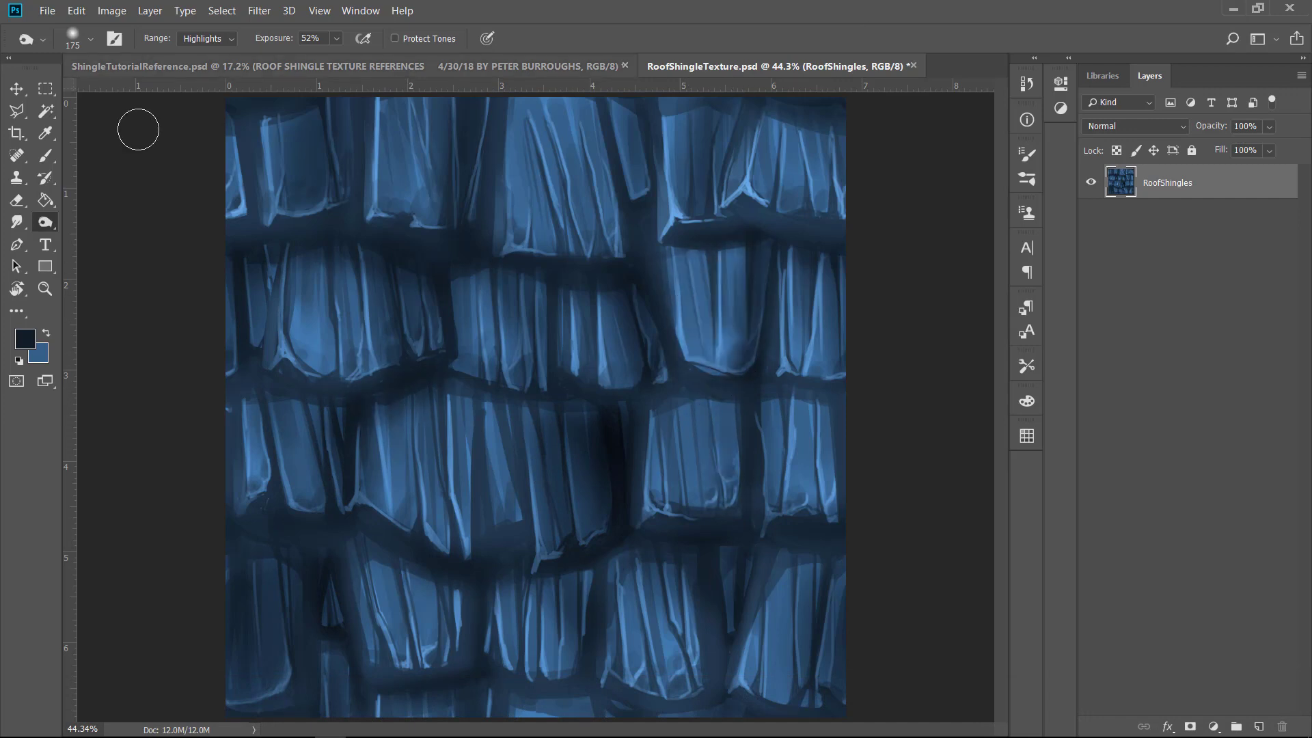
Step: Switch to the Dodge tool with a 10 px brush and brighten the edges of the two rightmost second-row shingles
{"action": "right_click", "coordinate": [45, 221]}
{"action": "left_click", "coordinate": [82, 220]}
{"action": "key", "text": "bracketleft"}
{"action": "key", "text": "bracketleft"}
{"action": "key", "text": "bracketleft"}
{"action": "left_click_drag", "start_coordinate": [672, 249], "coordinate": [681, 345]}
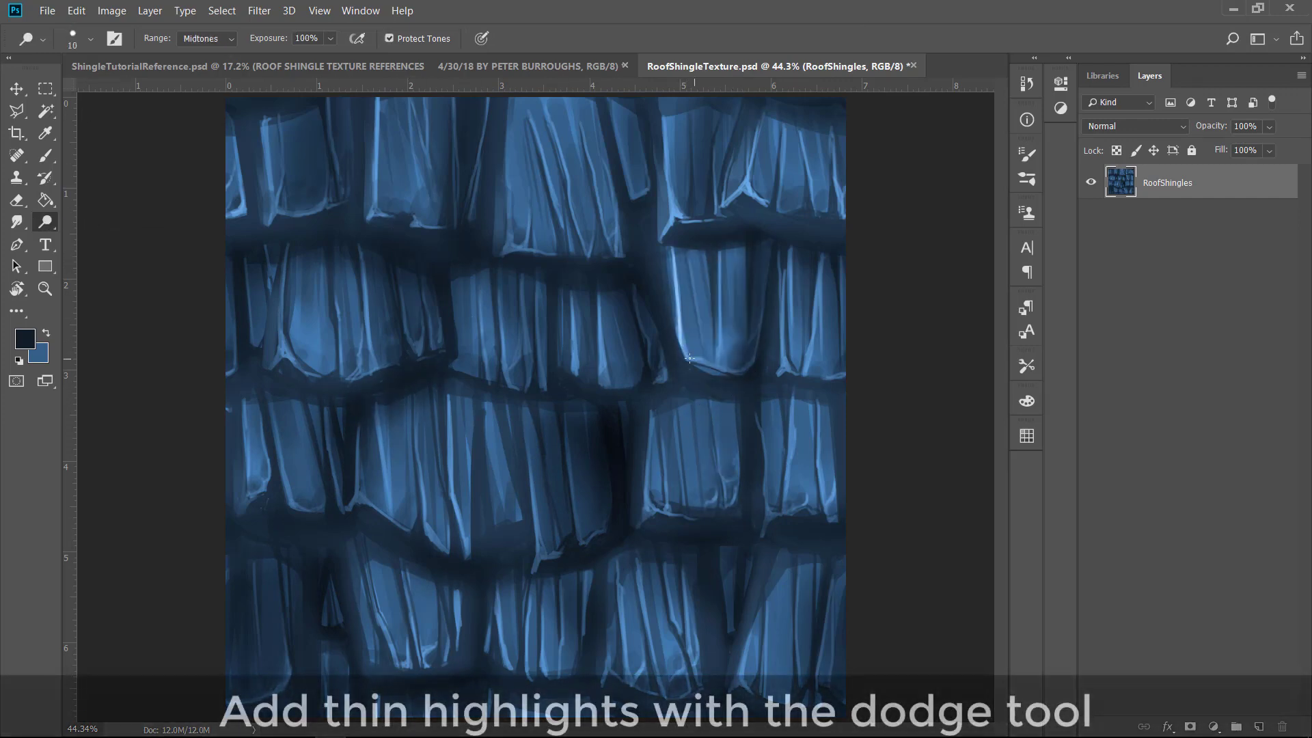
{"action": "mouse_move", "coordinate": [783, 274]}
{"action": "left_mouse_down"}
{"action": "mouse_move", "coordinate": [784, 366]}
{"action": "mouse_move", "coordinate": [785, 244]}
{"action": "mouse_move", "coordinate": [805, 377]}
{"action": "mouse_move", "coordinate": [845, 377]}
{"action": "left_mouse_up"}
Step: Dodge thin bright highlights along the side edges, grain and lower edges of the top-row shingles in the middle and right
{"action": "mouse_move", "coordinate": [725, 146]}
{"action": "left_mouse_down"}
{"action": "mouse_move", "coordinate": [750, 206]}
{"action": "mouse_move", "coordinate": [769, 183]}
{"action": "left_mouse_up"}
{"action": "mouse_move", "coordinate": [764, 142]}
{"action": "left_mouse_down"}
{"action": "mouse_move", "coordinate": [749, 204]}
{"action": "mouse_move", "coordinate": [746, 183]}
{"action": "left_mouse_up"}
{"action": "mouse_move", "coordinate": [667, 139]}
{"action": "left_mouse_down"}
{"action": "mouse_move", "coordinate": [674, 230]}
{"action": "mouse_move", "coordinate": [677, 217]}
{"action": "left_mouse_up"}
{"action": "left_click_drag", "start_coordinate": [676, 216], "coordinate": [696, 220]}
{"action": "left_click_drag", "start_coordinate": [519, 227], "coordinate": [509, 250]}
{"action": "left_click_drag", "start_coordinate": [507, 120], "coordinate": [512, 249]}
{"action": "left_click_drag", "start_coordinate": [516, 250], "coordinate": [548, 251]}
{"action": "left_click_drag", "start_coordinate": [531, 120], "coordinate": [564, 227]}
{"action": "left_click_drag", "start_coordinate": [558, 243], "coordinate": [563, 248]}
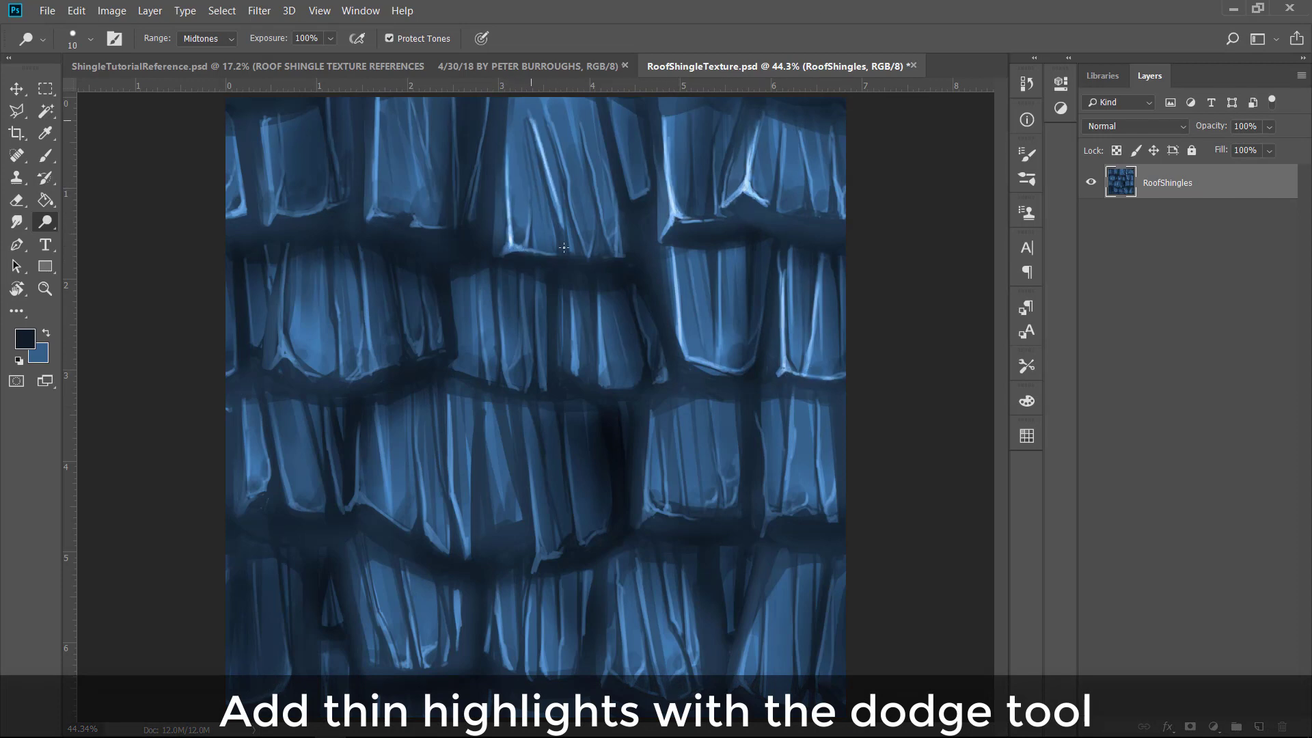
{"action": "left_click_drag", "start_coordinate": [552, 127], "coordinate": [567, 184]}
{"action": "left_click_drag", "start_coordinate": [516, 251], "coordinate": [590, 260]}
{"action": "left_click_drag", "start_coordinate": [592, 257], "coordinate": [599, 231]}
Step: Dodge the lower edge of the middle second-row shingle, then the grain and lower edge of the wide third-row shingle below it
{"action": "left_click_drag", "start_coordinate": [457, 359], "coordinate": [490, 366]}
{"action": "left_click_drag", "start_coordinate": [360, 486], "coordinate": [407, 530]}
{"action": "left_click_drag", "start_coordinate": [361, 450], "coordinate": [360, 490]}
{"action": "left_click_drag", "start_coordinate": [386, 425], "coordinate": [387, 514]}
{"action": "mouse_move", "coordinate": [388, 505]}
{"action": "left_mouse_down"}
{"action": "mouse_move", "coordinate": [414, 517]}
{"action": "mouse_move", "coordinate": [420, 468]}
{"action": "left_mouse_up"}
{"action": "left_click_drag", "start_coordinate": [451, 490], "coordinate": [467, 547]}
{"action": "left_click_drag", "start_coordinate": [449, 422], "coordinate": [450, 488]}
{"action": "left_click_drag", "start_coordinate": [373, 499], "coordinate": [412, 526]}
{"action": "left_click_drag", "start_coordinate": [427, 535], "coordinate": [449, 544]}
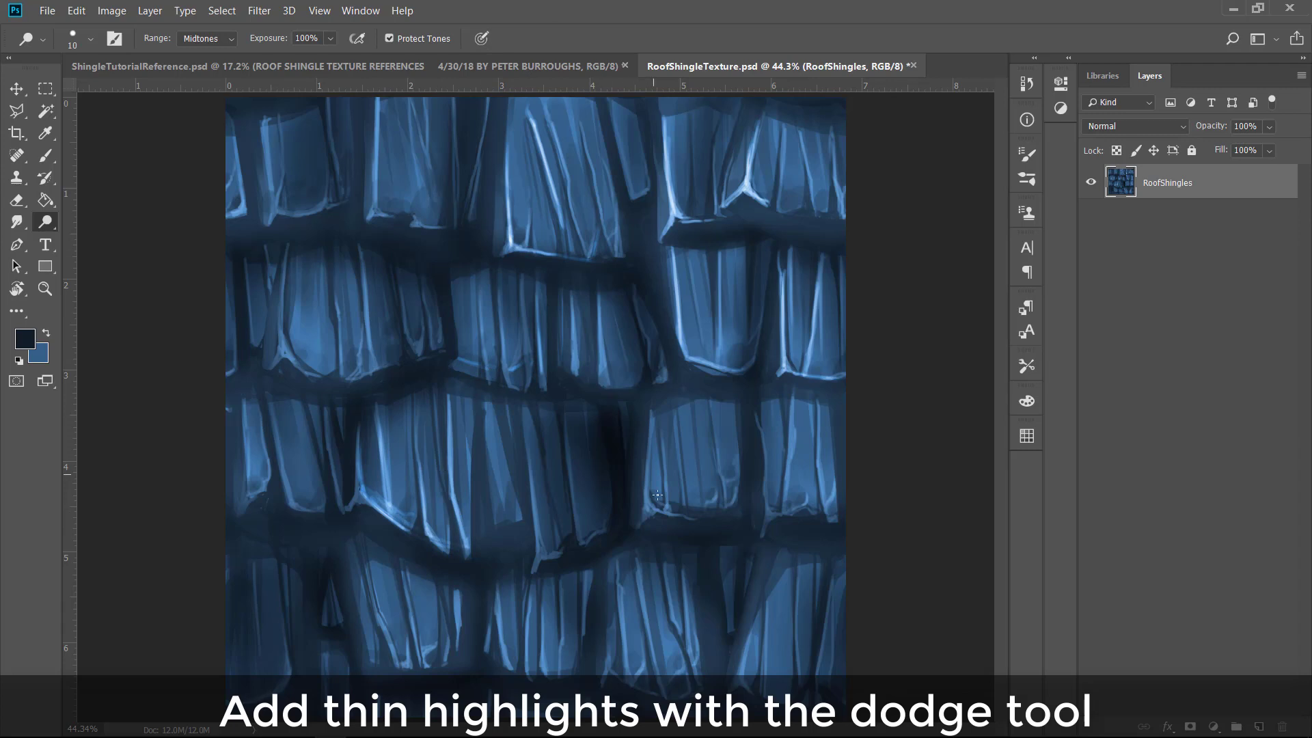
Step: Dodge highlights along the left edges and grain of the two rightmost third-row shingles
{"action": "left_click_drag", "start_coordinate": [646, 456], "coordinate": [649, 511]}
{"action": "mouse_move", "coordinate": [650, 423]}
{"action": "left_mouse_down"}
{"action": "mouse_move", "coordinate": [684, 511]}
{"action": "mouse_move", "coordinate": [671, 441]}
{"action": "left_mouse_up"}
{"action": "left_click_drag", "start_coordinate": [768, 518], "coordinate": [764, 457]}
{"action": "left_click_drag", "start_coordinate": [791, 407], "coordinate": [792, 505]}
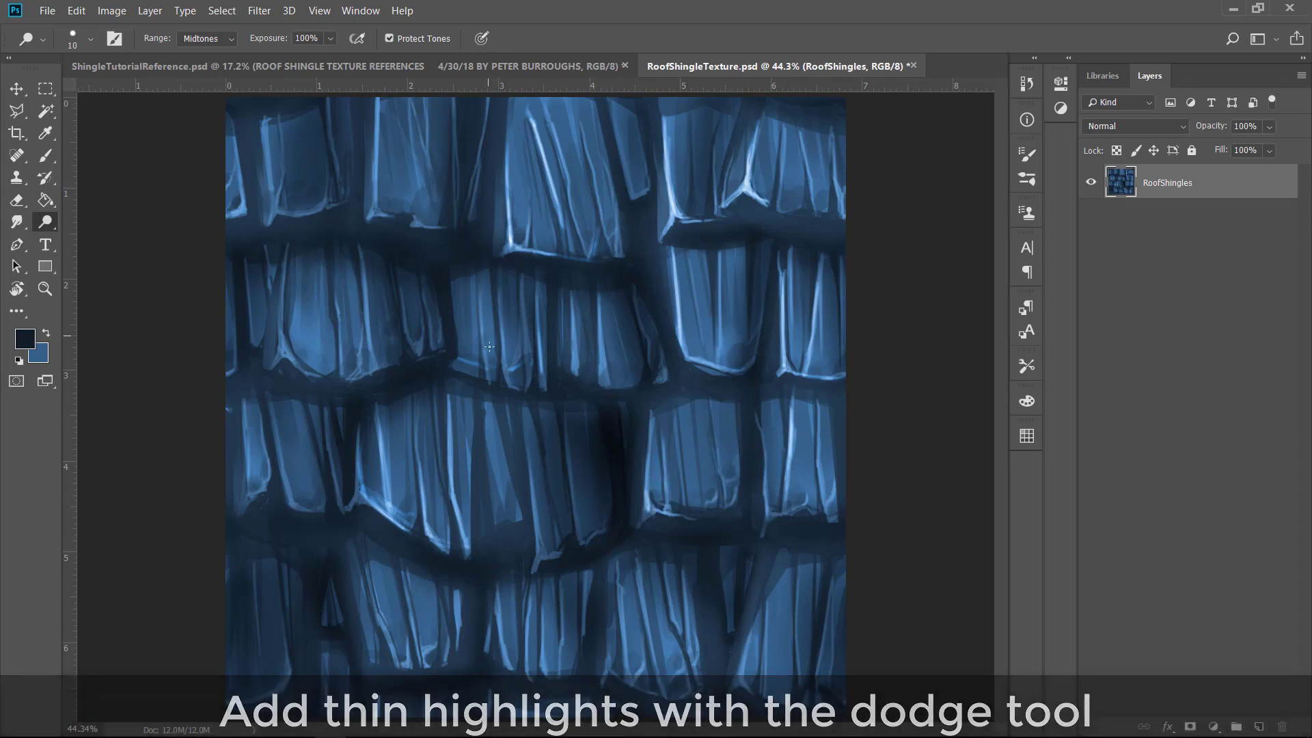
Step: Dodge thin highlights on the grain and corners of the left and middle second-row shingles and the leftmost third-row shingles
{"action": "mouse_move", "coordinate": [458, 356]}
{"action": "left_mouse_down"}
{"action": "mouse_move", "coordinate": [478, 373]}
{"action": "mouse_move", "coordinate": [486, 279]}
{"action": "left_mouse_up"}
{"action": "mouse_move", "coordinate": [283, 352]}
{"action": "left_mouse_down"}
{"action": "mouse_move", "coordinate": [277, 301]}
{"action": "mouse_move", "coordinate": [280, 346]}
{"action": "left_mouse_up"}
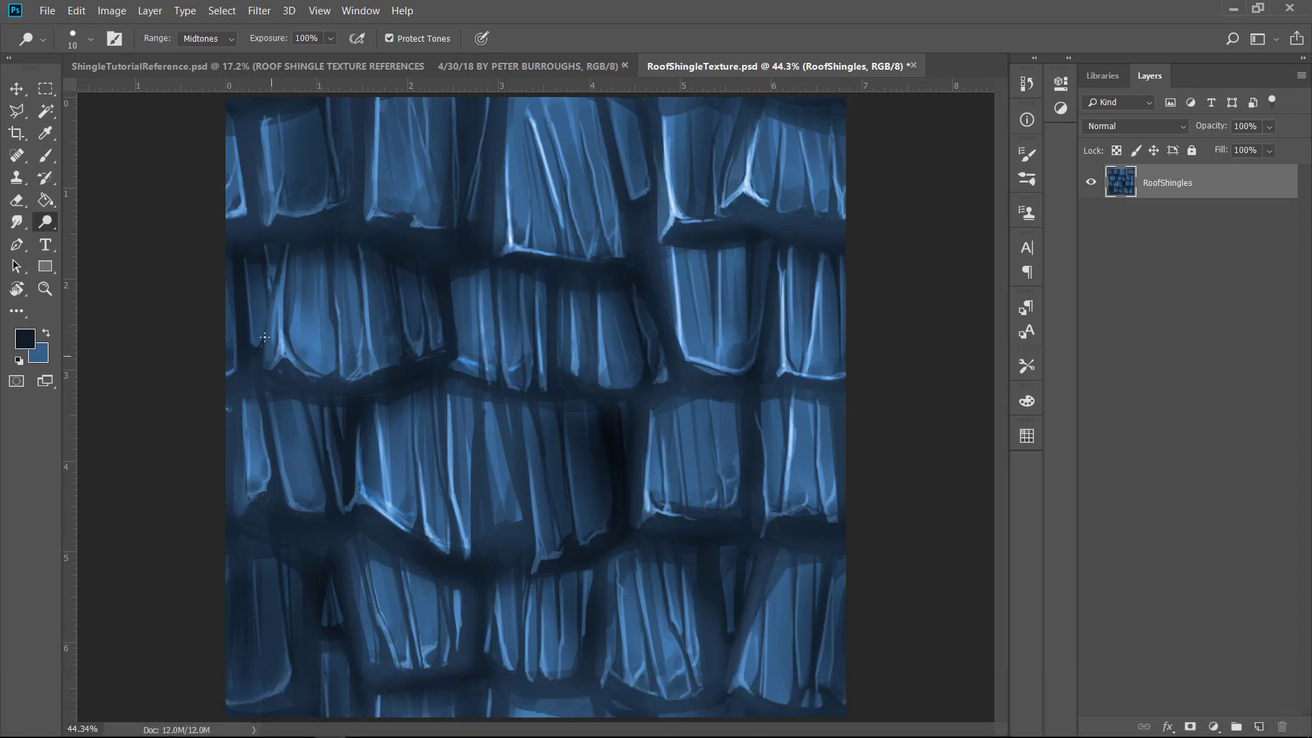
{"action": "mouse_move", "coordinate": [280, 293]}
{"action": "left_mouse_down"}
{"action": "mouse_move", "coordinate": [267, 345]}
{"action": "mouse_move", "coordinate": [315, 377]}
{"action": "mouse_move", "coordinate": [369, 287]}
{"action": "left_mouse_up"}
{"action": "left_click_drag", "start_coordinate": [247, 411], "coordinate": [252, 492]}
{"action": "left_click_drag", "start_coordinate": [282, 455], "coordinate": [284, 498]}
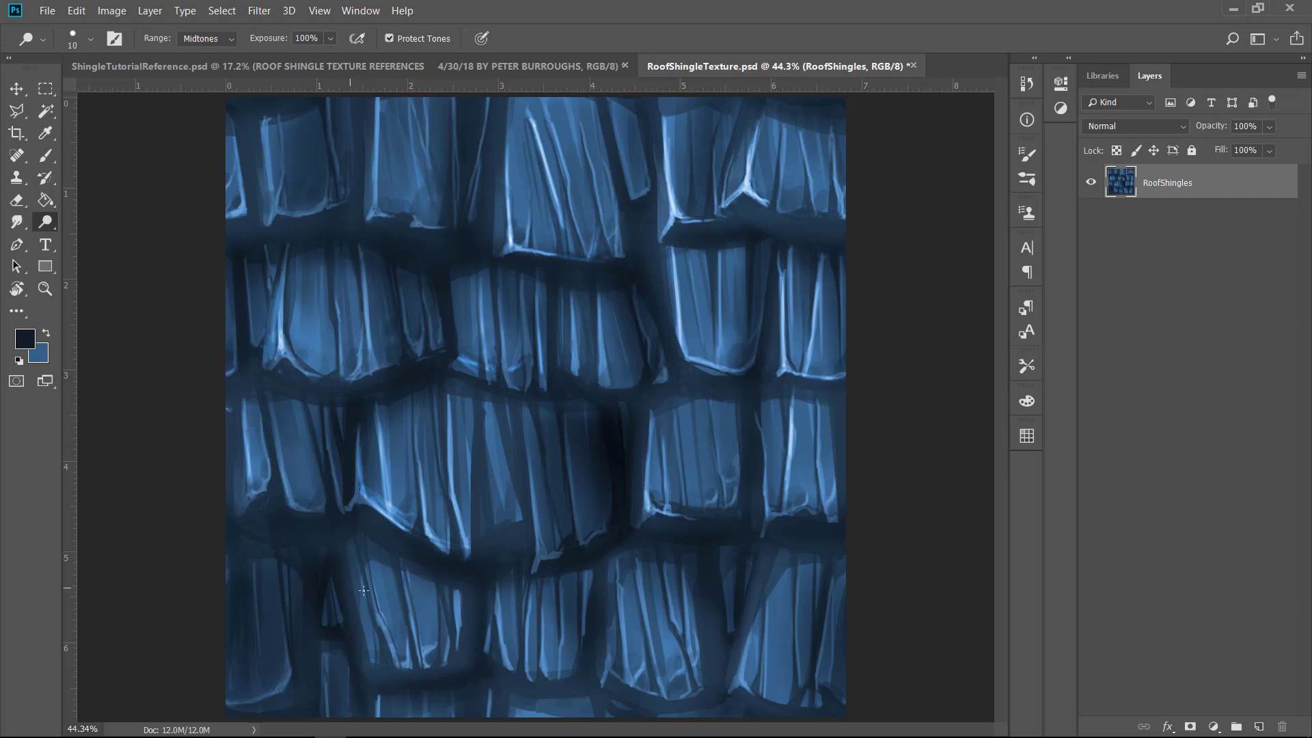
Step: Dodge thin highlights down the left edges and grain of the bottom-row shingles
{"action": "left_click_drag", "start_coordinate": [353, 555], "coordinate": [369, 657]}
{"action": "mouse_move", "coordinate": [374, 601]}
{"action": "left_mouse_down"}
{"action": "mouse_move", "coordinate": [391, 642]}
{"action": "mouse_move", "coordinate": [422, 607]}
{"action": "left_mouse_up"}
{"action": "left_click_drag", "start_coordinate": [486, 580], "coordinate": [505, 666]}
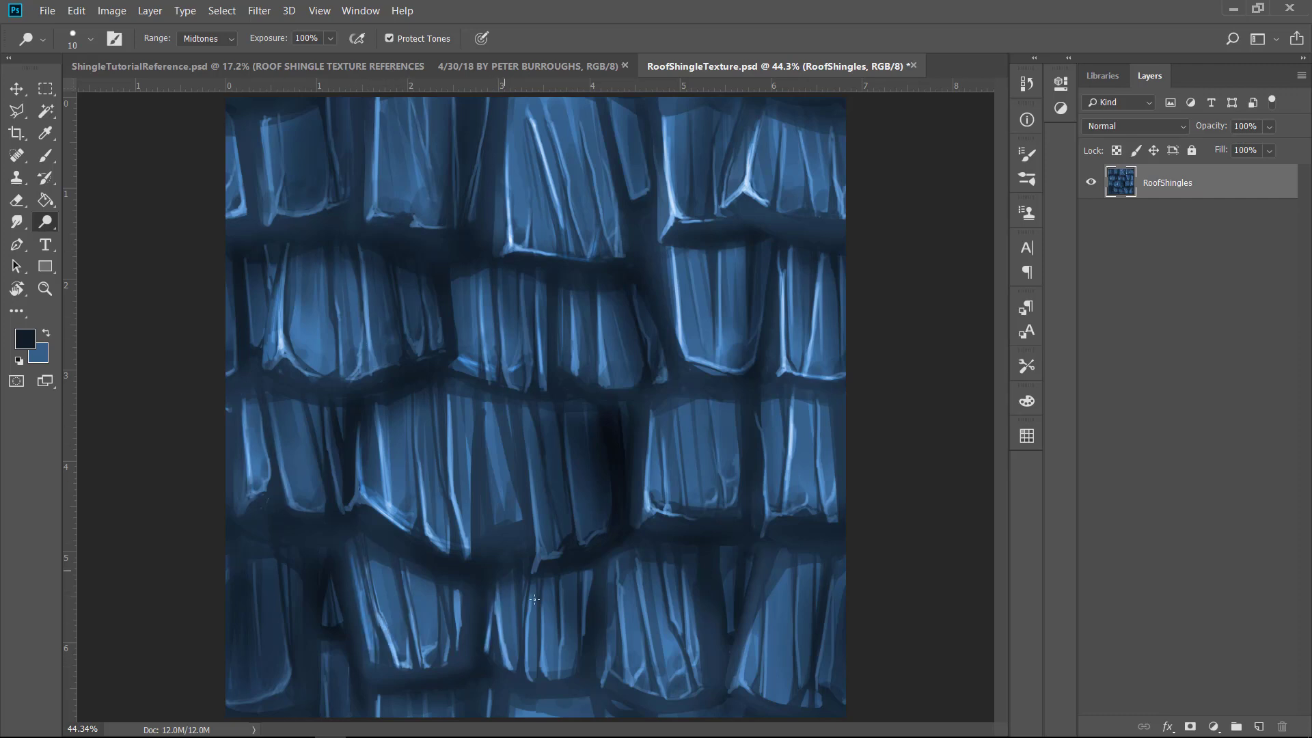
{"action": "mouse_move", "coordinate": [604, 578]}
{"action": "left_mouse_down"}
{"action": "mouse_move", "coordinate": [615, 684]}
{"action": "mouse_move", "coordinate": [628, 686]}
{"action": "left_mouse_up"}
{"action": "left_click_drag", "start_coordinate": [739, 687], "coordinate": [750, 635]}
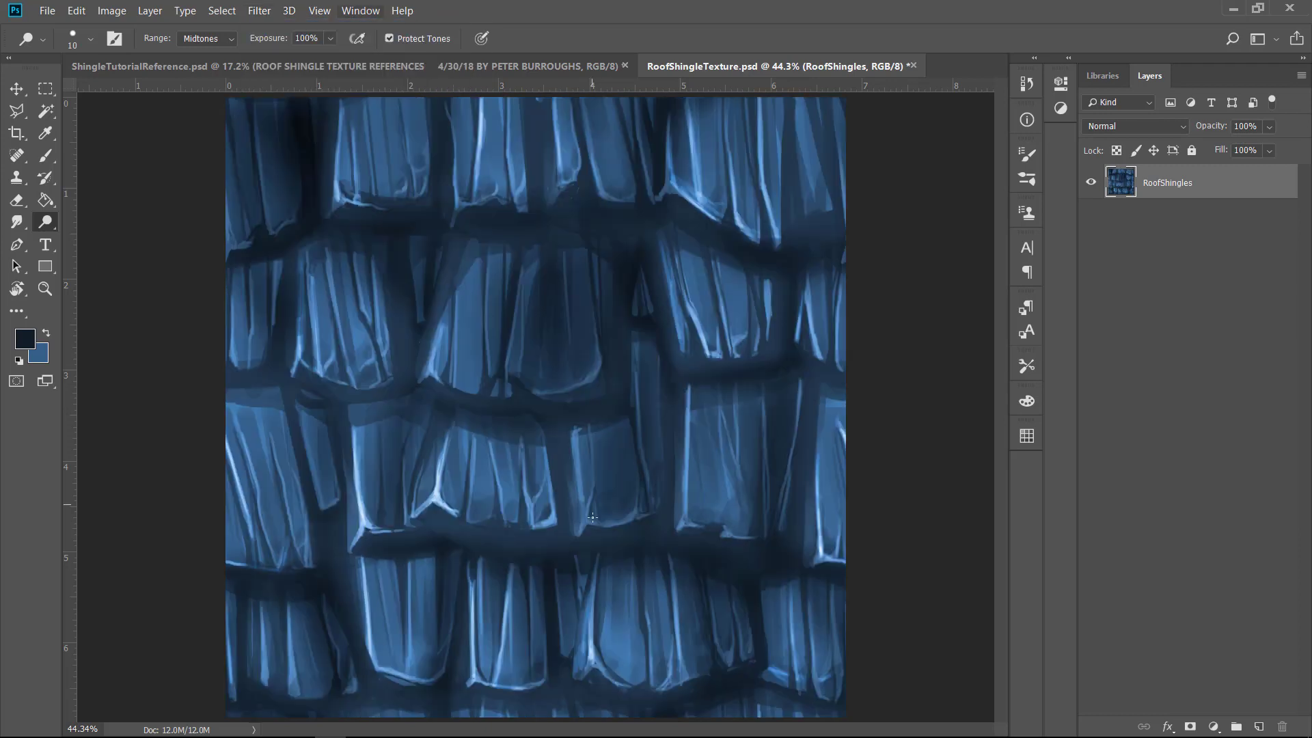
Step: Dodge the left edges and lower corners of the remaining dull shingles in the third, second and top rows of the offset texture
{"action": "mouse_move", "coordinate": [578, 532]}
{"action": "left_mouse_down"}
{"action": "mouse_move", "coordinate": [576, 468]}
{"action": "mouse_move", "coordinate": [599, 521]}
{"action": "left_mouse_up"}
{"action": "left_click_drag", "start_coordinate": [681, 523], "coordinate": [687, 427]}
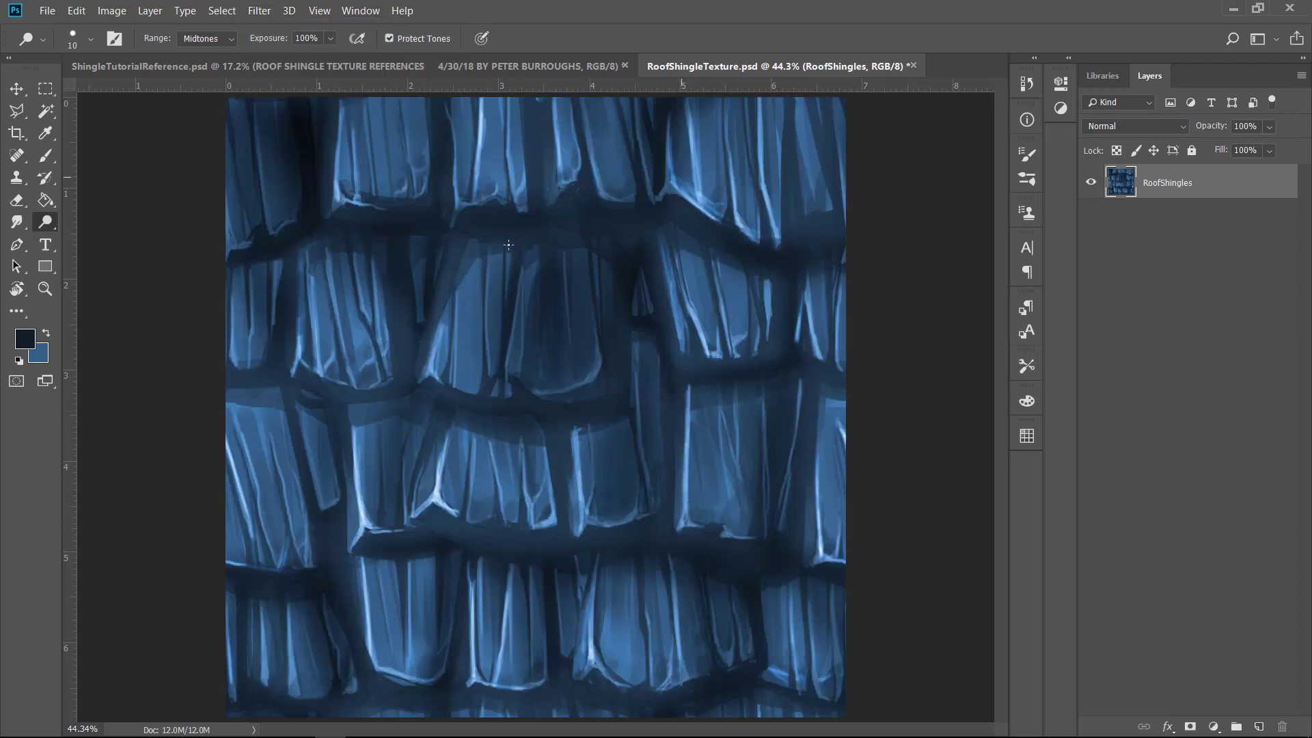
{"action": "mouse_move", "coordinate": [430, 359]}
{"action": "left_mouse_down"}
{"action": "mouse_move", "coordinate": [435, 379]}
{"action": "mouse_move", "coordinate": [446, 290]}
{"action": "left_mouse_up"}
{"action": "left_click_drag", "start_coordinate": [455, 134], "coordinate": [471, 208]}
{"action": "left_click_drag", "start_coordinate": [338, 191], "coordinate": [358, 205]}
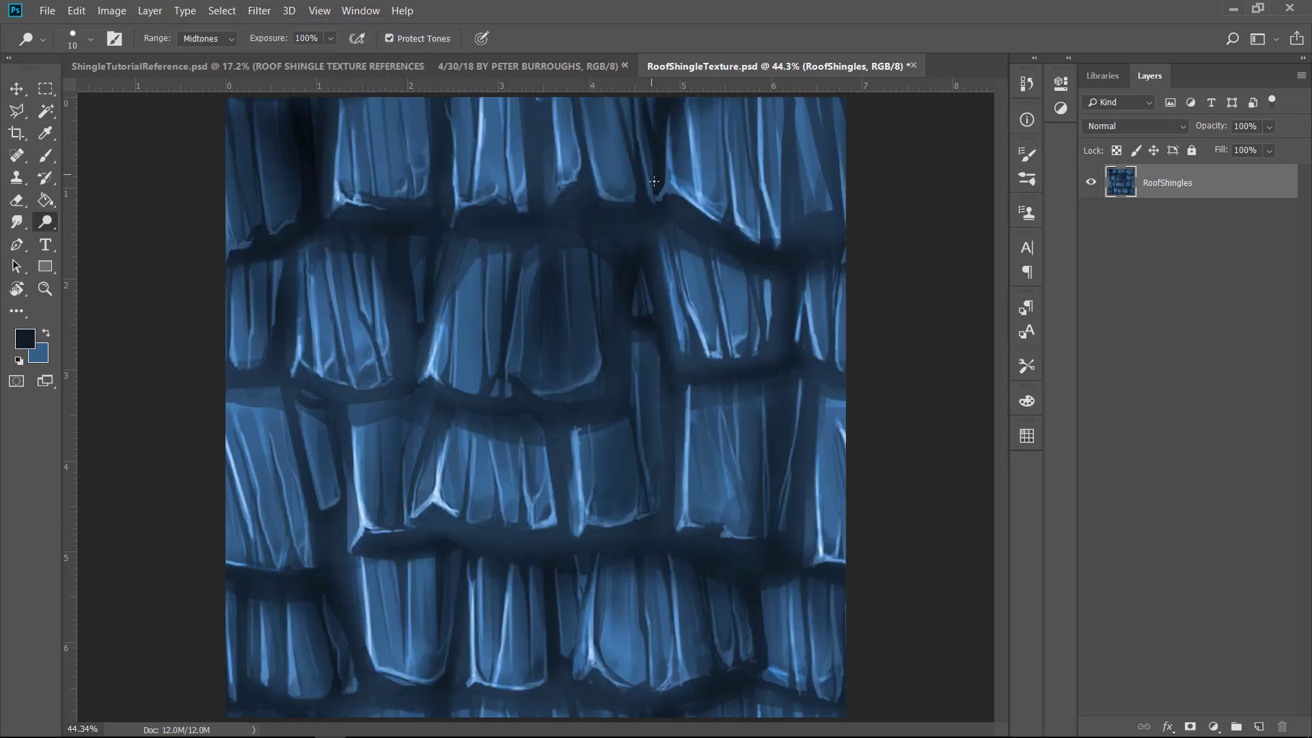
{"action": "left_click_drag", "start_coordinate": [558, 188], "coordinate": [576, 162]}
{"action": "mouse_move", "coordinate": [601, 370]}
{"action": "left_mouse_down"}
{"action": "mouse_move", "coordinate": [547, 388]}
{"action": "mouse_move", "coordinate": [439, 386]}
{"action": "mouse_move", "coordinate": [515, 326]}
{"action": "left_mouse_up"}
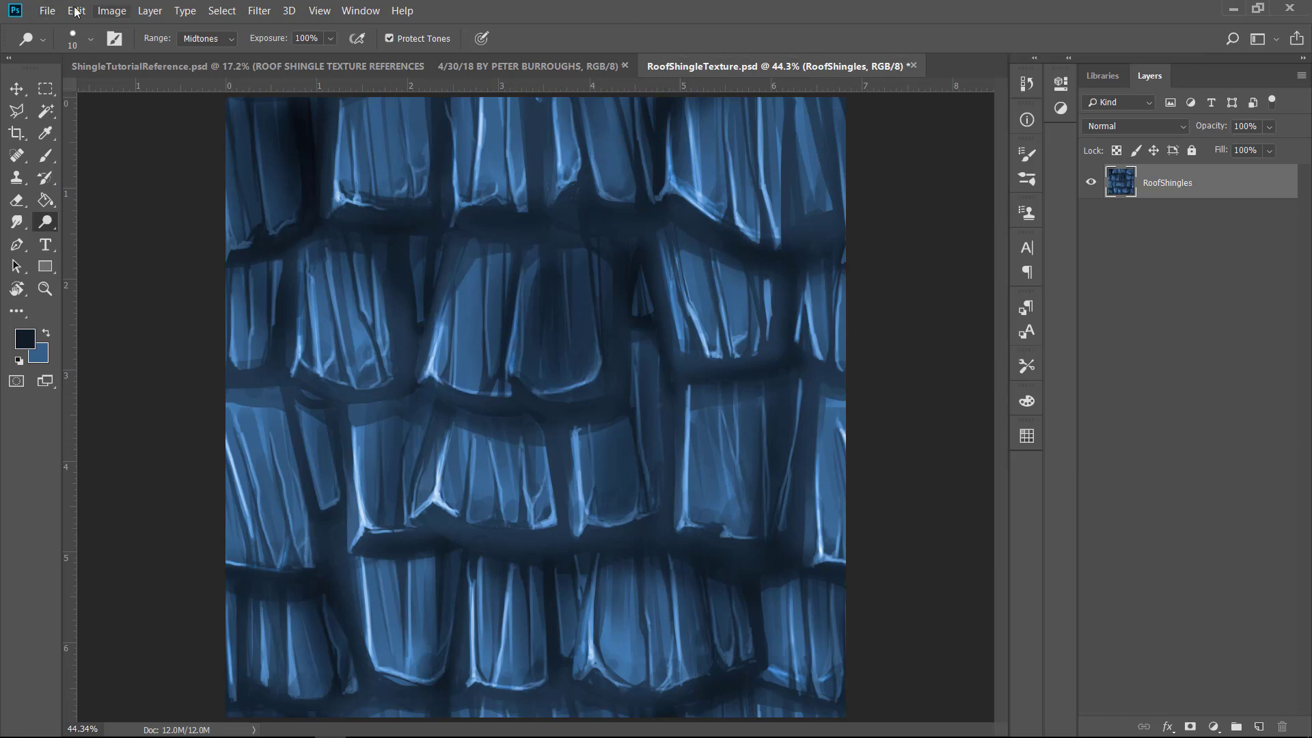
Step: Brush a dark sampled shadow under the bottom edge of the large slanted top-row shingle on the right
{"action": "key", "text": "i"}
{"action": "key", "text": "b"}
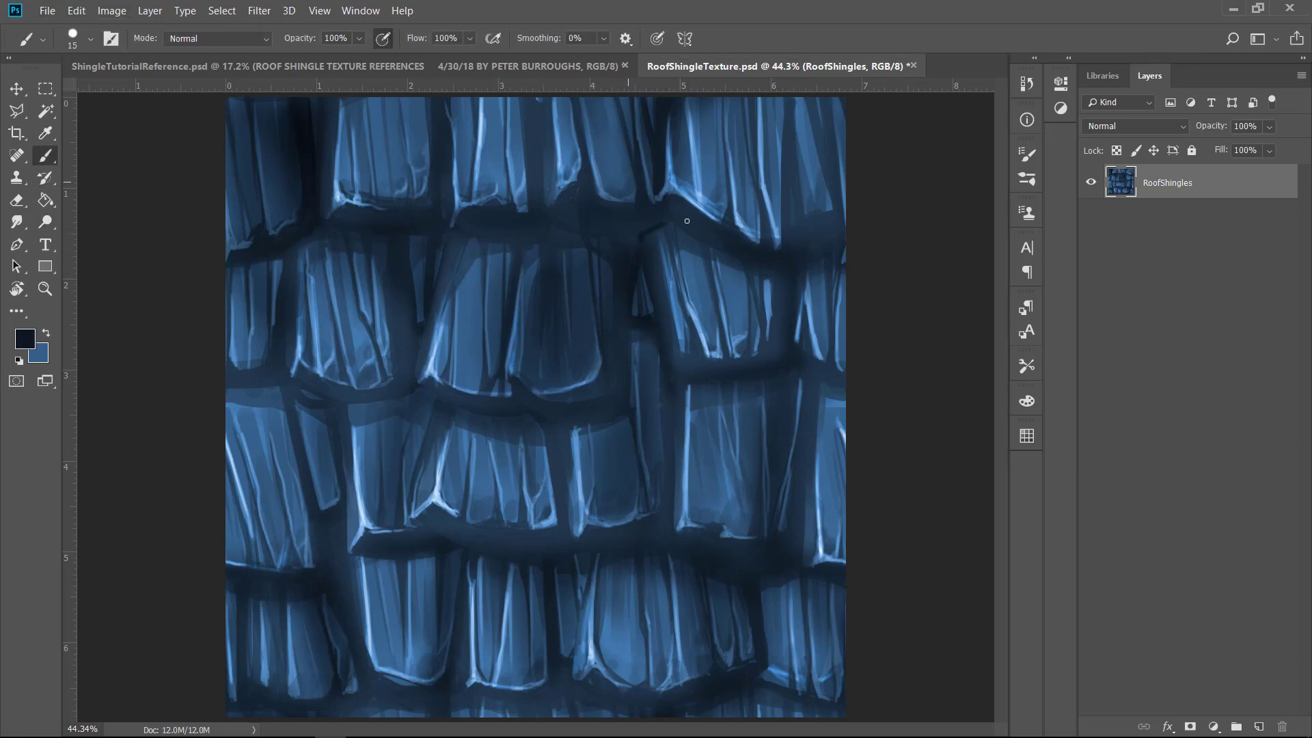
{"action": "mouse_move", "coordinate": [687, 221]}
{"action": "left_mouse_down"}
{"action": "mouse_move", "coordinate": [666, 211]}
{"action": "mouse_move", "coordinate": [765, 240]}
{"action": "left_mouse_up"}
{"action": "left_click", "coordinate": [687, 213], "text": "alt"}
{"action": "key", "text": "bracketright"}
{"action": "key", "text": "bracketright"}
{"action": "key", "text": "bracketright"}
{"action": "key", "text": "bracketright"}
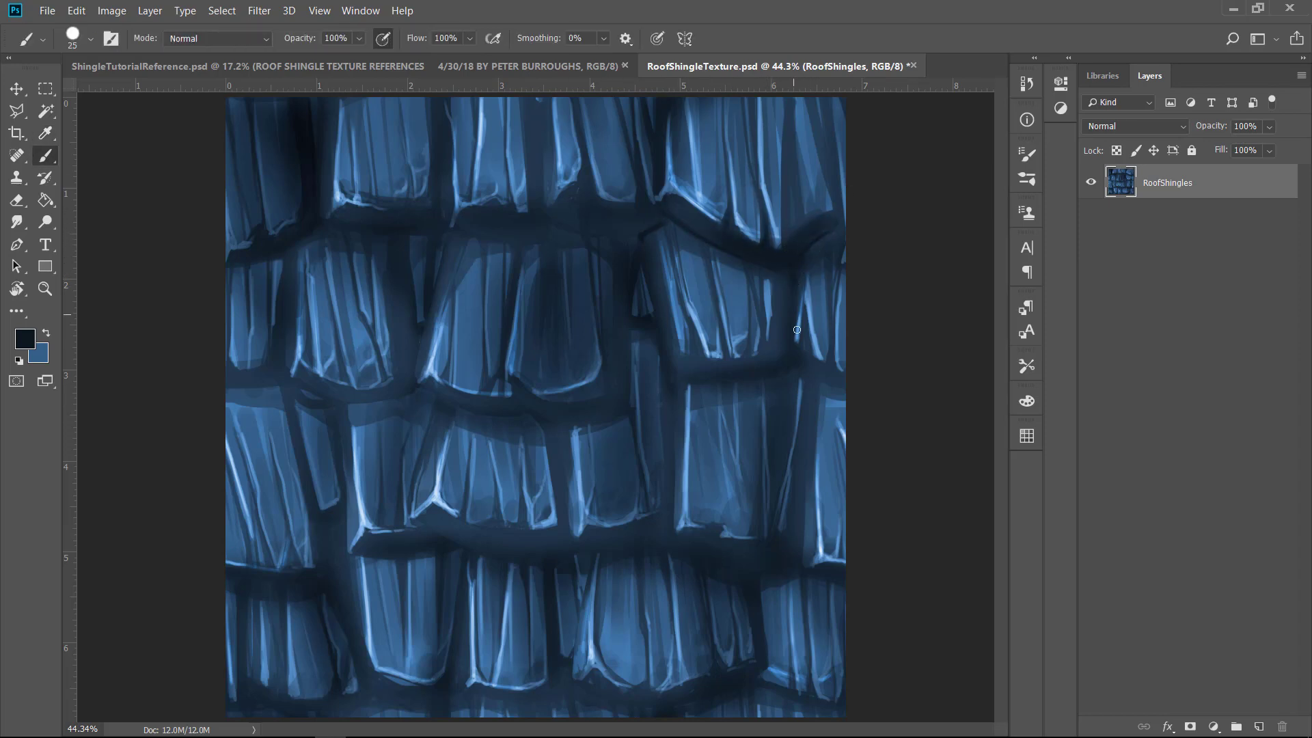
Step: Paint sampled dark blue into the gap between the two rightmost second-row shingles and beneath the larger one
{"action": "left_click", "coordinate": [777, 266], "text": "alt"}
{"action": "left_click", "coordinate": [776, 268], "text": "alt"}
{"action": "left_click_drag", "start_coordinate": [786, 277], "coordinate": [779, 352]}
{"action": "left_click_drag", "start_coordinate": [692, 382], "coordinate": [768, 362]}
Step: Paint broad dark shadows beneath the middle third-row shingles and under the left-centre second-row shingle
{"action": "key", "text": "bracketright"}
{"action": "key", "text": "bracketright"}
{"action": "key", "text": "bracketright"}
{"action": "mouse_move", "coordinate": [433, 526]}
{"action": "left_mouse_down"}
{"action": "mouse_move", "coordinate": [588, 536]}
{"action": "mouse_move", "coordinate": [645, 522]}
{"action": "left_mouse_up"}
{"action": "key", "text": "bracketleft"}
{"action": "key", "text": "bracketleft"}
{"action": "key", "text": "bracketleft"}
{"action": "key", "text": "bracketleft"}
{"action": "left_click_drag", "start_coordinate": [533, 403], "coordinate": [430, 386]}
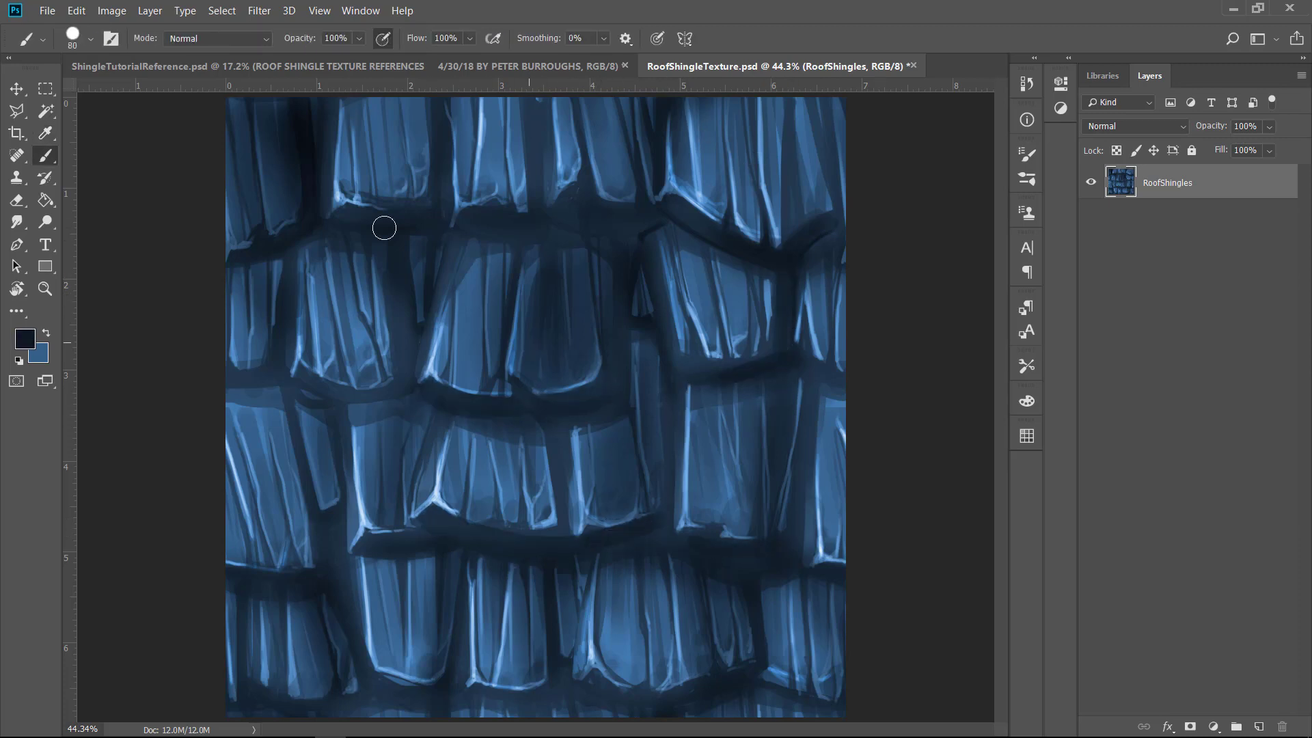
Step: Paint dark shadows under the left second-row, top-row and third-row shingles and along the bottom edges of the fourth row
{"action": "left_click_drag", "start_coordinate": [301, 375], "coordinate": [392, 391]}
{"action": "left_click_drag", "start_coordinate": [333, 217], "coordinate": [354, 217]}
{"action": "left_click_drag", "start_coordinate": [369, 546], "coordinate": [421, 538]}
{"action": "left_click_drag", "start_coordinate": [403, 676], "coordinate": [670, 690]}
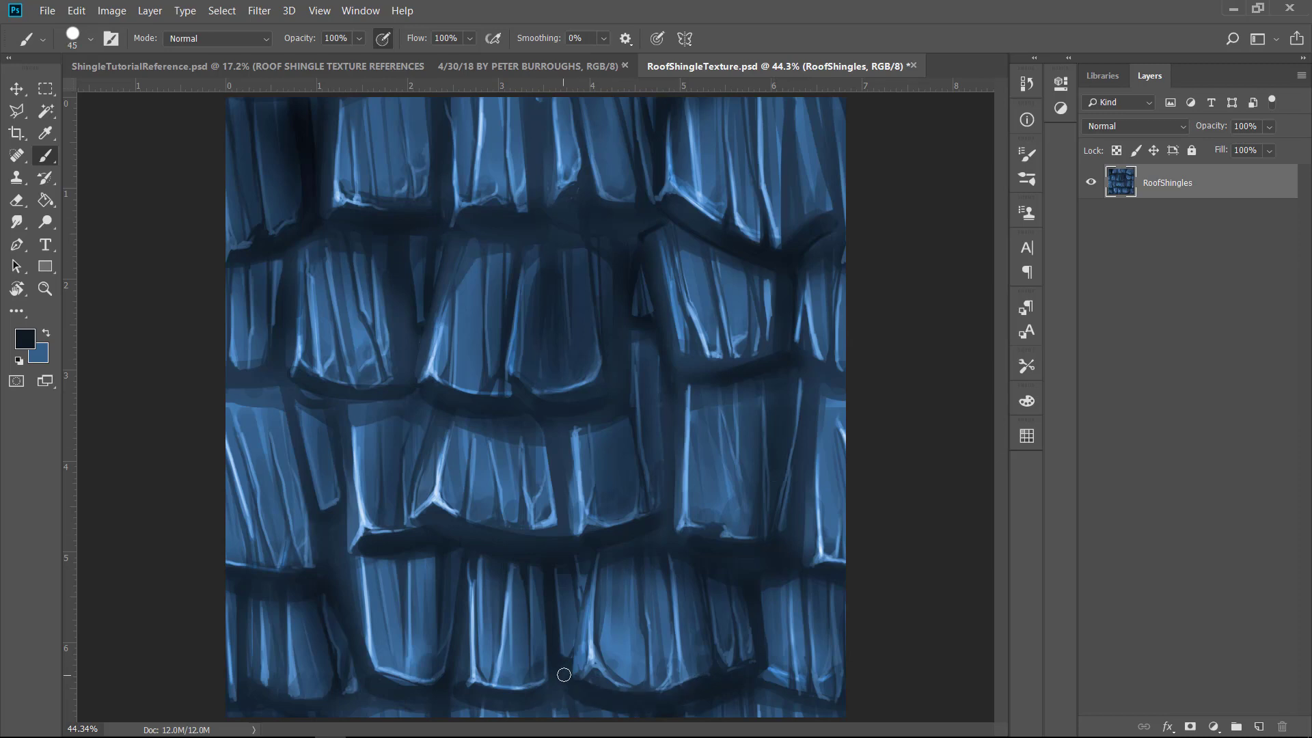
{"action": "left_click_drag", "start_coordinate": [772, 682], "coordinate": [838, 680]}
Step: Darken the gaps beneath and between the narrow top-row shingles right of centre, undoing the stray strokes
{"action": "key", "text": "bracketleft"}
{"action": "key", "text": "bracketleft"}
{"action": "key", "text": "bracketleft"}
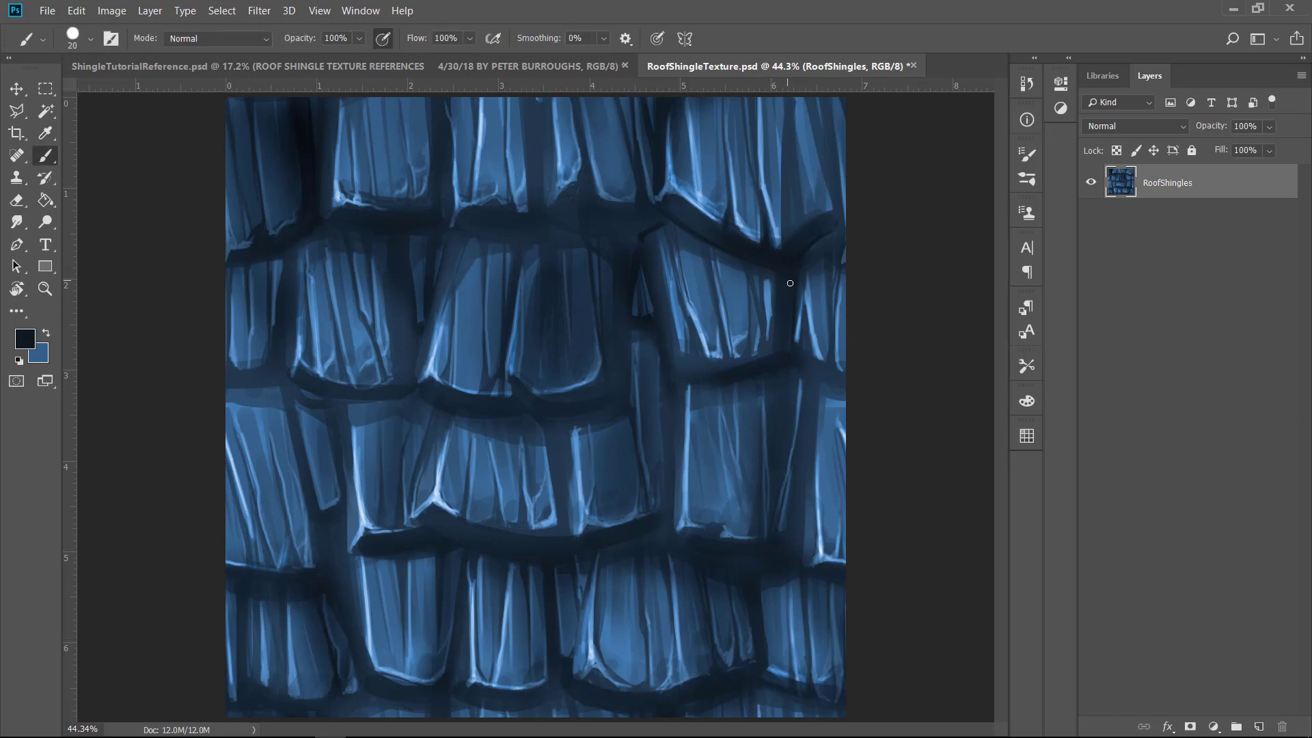
{"action": "key", "text": "bracketright"}
{"action": "key", "text": "bracketright"}
{"action": "key", "text": "bracketright"}
{"action": "key", "text": "bracketright"}
{"action": "key", "text": "bracketright"}
{"action": "key", "text": "bracketright"}
{"action": "key", "text": "bracketleft"}
{"action": "key", "text": "bracketleft"}
{"action": "key", "text": "bracketleft"}
{"action": "key", "text": "bracketleft"}
{"action": "key", "text": "bracketleft"}
{"action": "key", "text": "bracketleft"}
{"action": "key", "text": "bracketleft"}
{"action": "mouse_move", "coordinate": [652, 214]}
{"action": "left_mouse_down"}
{"action": "mouse_move", "coordinate": [569, 220]}
{"action": "mouse_move", "coordinate": [582, 121]}
{"action": "mouse_move", "coordinate": [598, 196]}
{"action": "left_mouse_up"}
{"action": "mouse_move", "coordinate": [580, 113]}
{"action": "left_mouse_down"}
{"action": "mouse_move", "coordinate": [600, 196]}
{"action": "mouse_move", "coordinate": [584, 148]}
{"action": "mouse_move", "coordinate": [583, 196]}
{"action": "left_mouse_up"}
{"action": "key", "text": "ctrl+alt+z"}
{"action": "key", "text": "ctrl+alt+z"}
{"action": "key", "text": "ctrl+alt+z"}
{"action": "key", "text": "ctrl+alt+z"}
Step: Paint thin dark lines down the right side of the dark second-row shingle and between the two middle third-row shingles
{"action": "key", "text": "bracketright"}
{"action": "key", "text": "bracketright"}
{"action": "key", "text": "bracketright"}
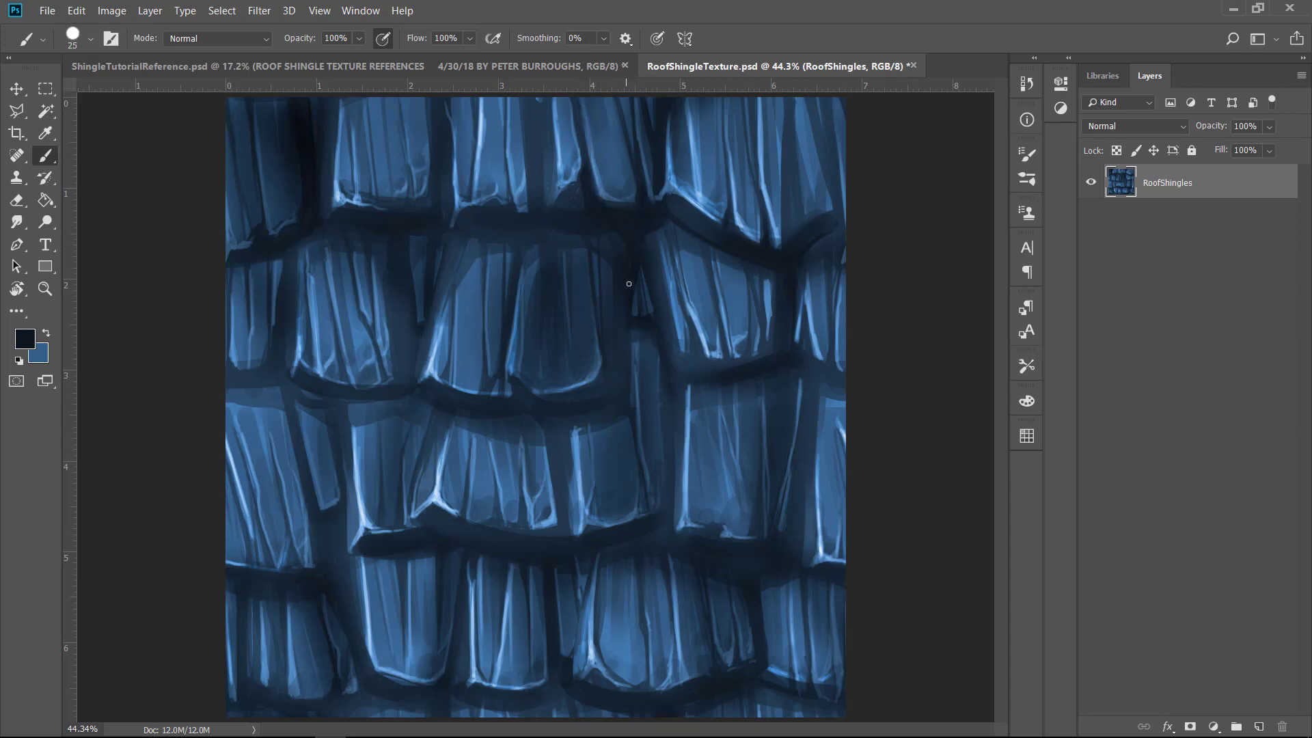
{"action": "key", "text": "bracketleft"}
{"action": "left_click_drag", "start_coordinate": [626, 327], "coordinate": [625, 386]}
{"action": "mouse_move", "coordinate": [512, 410]}
{"action": "left_mouse_down"}
{"action": "mouse_move", "coordinate": [589, 410]}
{"action": "mouse_move", "coordinate": [554, 492]}
{"action": "mouse_move", "coordinate": [563, 530]}
{"action": "left_mouse_up"}
{"action": "key", "text": "bracketleft"}
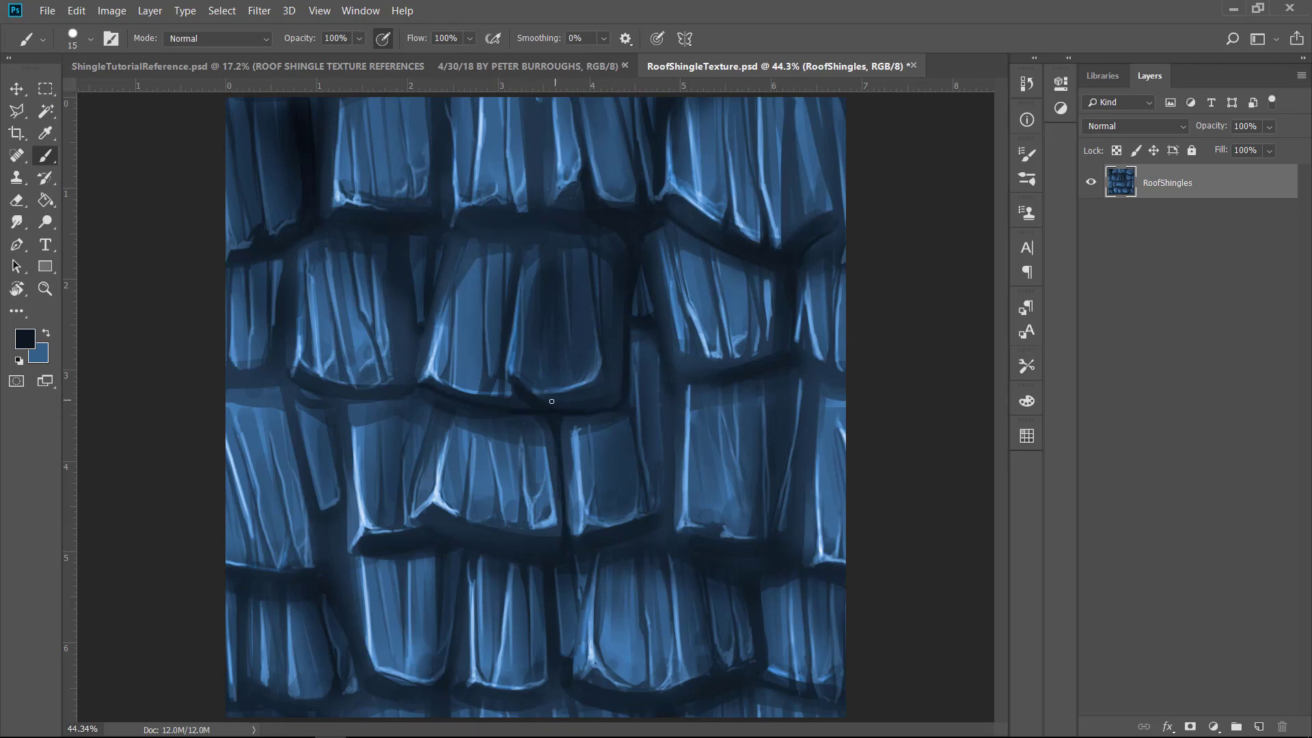
Step: Outline the dark second-row shingle's lower right edge and the sides and base of the large third-row shingle in dark blue
{"action": "key", "text": "bracketright"}
{"action": "key", "text": "bracketright"}
{"action": "mouse_move", "coordinate": [551, 401]}
{"action": "left_mouse_down"}
{"action": "mouse_move", "coordinate": [621, 345]}
{"action": "mouse_move", "coordinate": [617, 330]}
{"action": "left_mouse_up"}
{"action": "left_click_drag", "start_coordinate": [671, 384], "coordinate": [666, 525]}
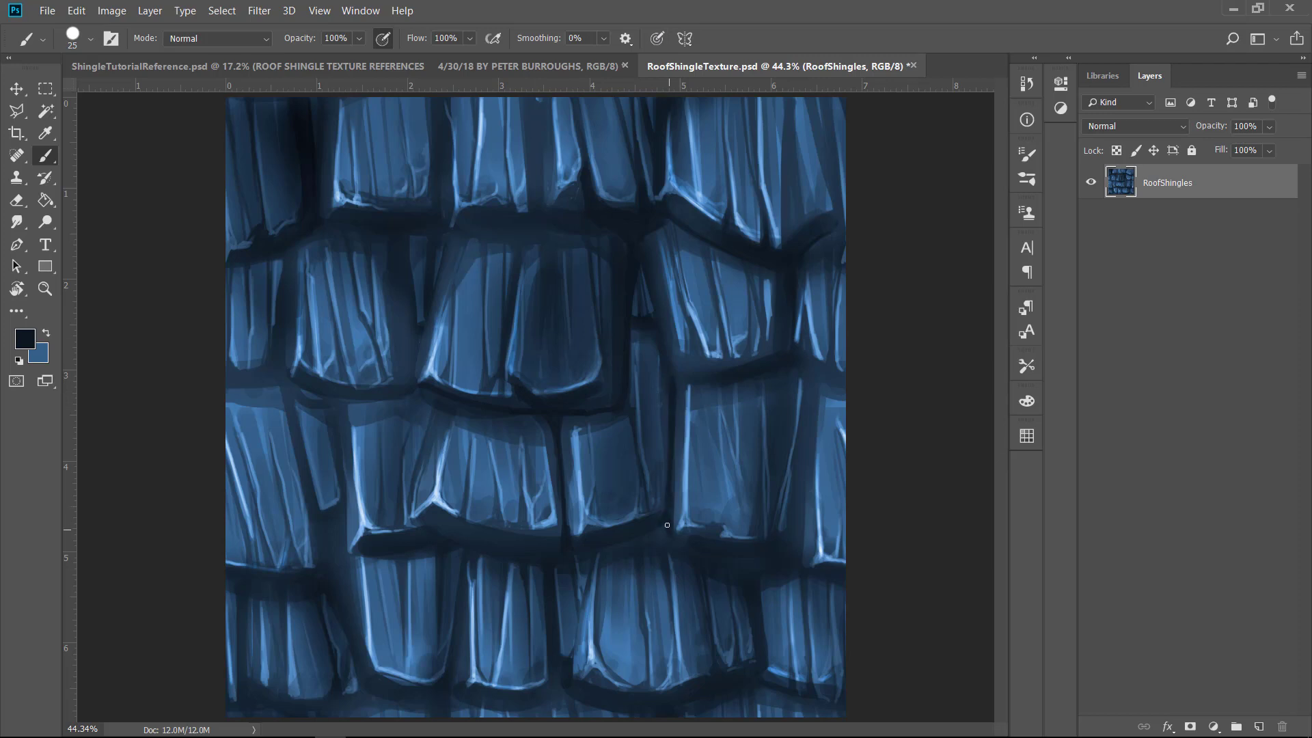
{"action": "key", "text": "bracketleft"}
{"action": "mouse_move", "coordinate": [799, 527]}
{"action": "left_mouse_down"}
{"action": "mouse_move", "coordinate": [810, 383]}
{"action": "mouse_move", "coordinate": [785, 415]}
{"action": "mouse_move", "coordinate": [836, 359]}
{"action": "left_mouse_up"}
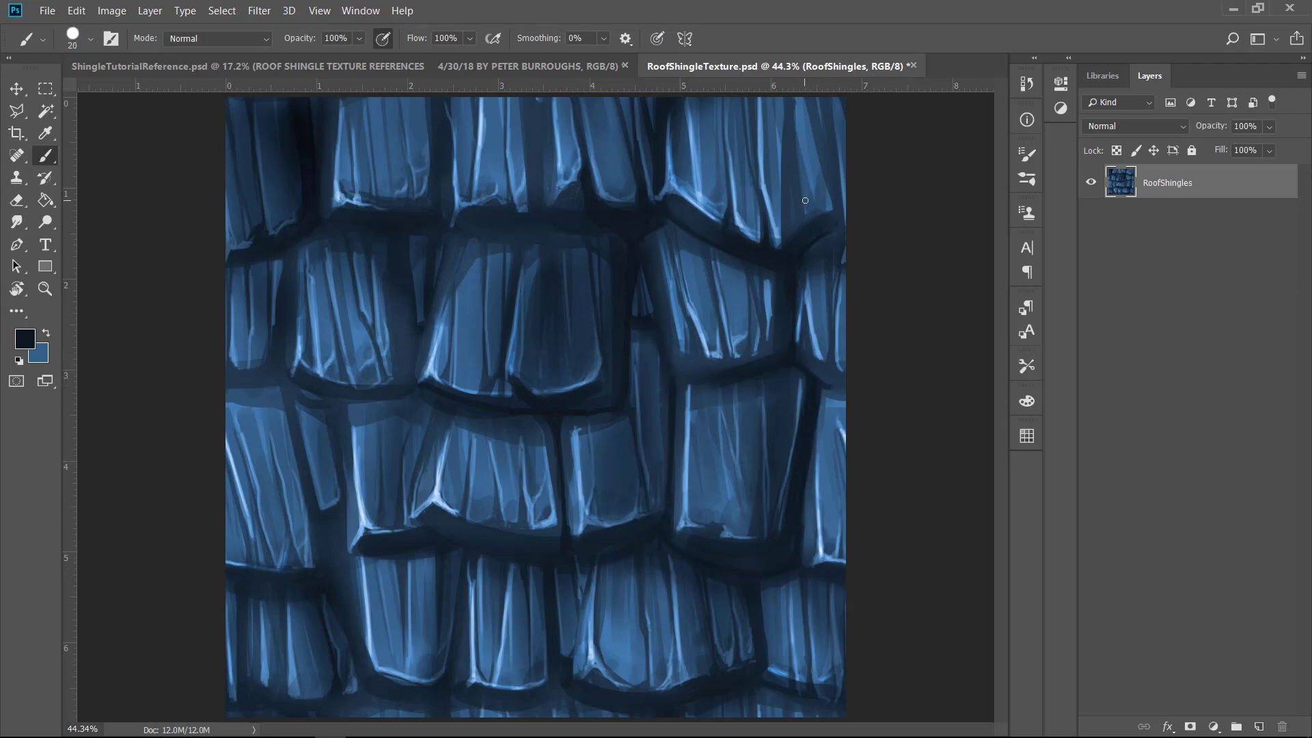
Step: Darken the thin gaps between the middle top-row shingles and around the left and centre second-row shingles
{"action": "key", "text": "bracketleft"}
{"action": "key", "text": "bracketleft"}
{"action": "key", "text": "bracketleft"}
{"action": "key", "text": "bracketright"}
{"action": "mouse_move", "coordinate": [451, 226]}
{"action": "left_mouse_down"}
{"action": "mouse_move", "coordinate": [536, 222]}
{"action": "mouse_move", "coordinate": [536, 116]}
{"action": "left_mouse_up"}
{"action": "key", "text": "bracketright"}
{"action": "left_click_drag", "start_coordinate": [547, 231], "coordinate": [574, 229]}
{"action": "key", "text": "bracketleft"}
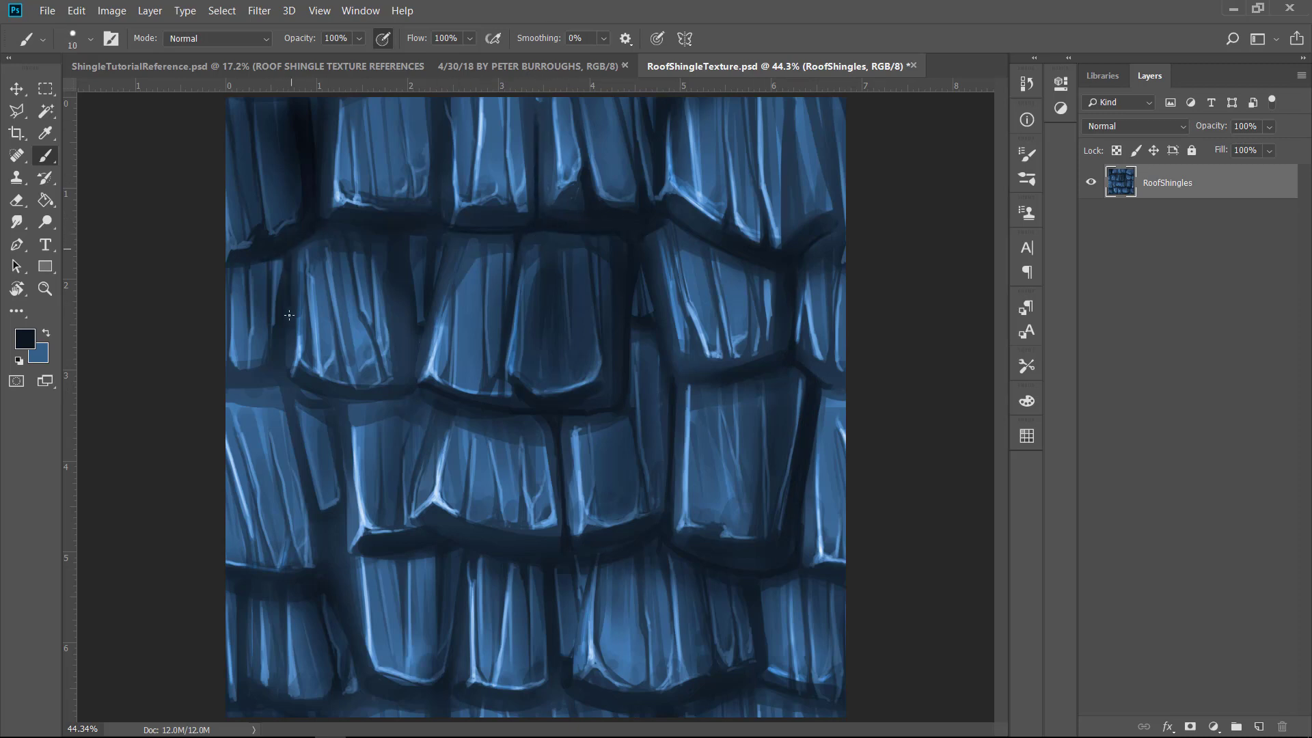
{"action": "key", "text": "bracketright"}
{"action": "mouse_move", "coordinate": [410, 298]}
{"action": "left_mouse_down"}
{"action": "mouse_move", "coordinate": [415, 355]}
{"action": "mouse_move", "coordinate": [422, 309]}
{"action": "left_mouse_up"}
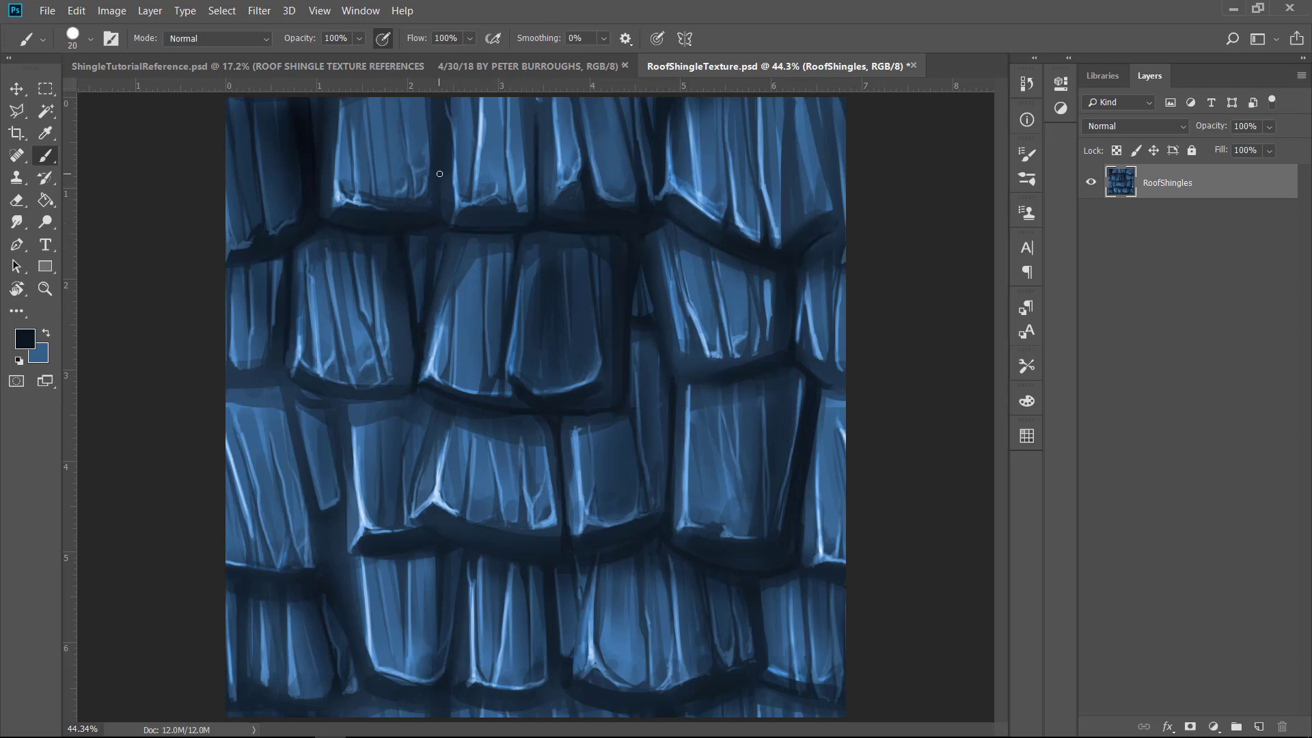
Step: Paint dark outlines around the narrow third-row shingle on the left and down the gap beside the flared shingle
{"action": "mouse_move", "coordinate": [291, 380]}
{"action": "left_mouse_down"}
{"action": "mouse_move", "coordinate": [316, 493]}
{"action": "mouse_move", "coordinate": [335, 406]}
{"action": "mouse_move", "coordinate": [347, 516]}
{"action": "left_mouse_up"}
{"action": "key", "text": "bracketleft"}
{"action": "key", "text": "bracketright"}
{"action": "mouse_move", "coordinate": [336, 401]}
{"action": "left_mouse_down"}
{"action": "mouse_move", "coordinate": [421, 396]}
{"action": "mouse_move", "coordinate": [410, 526]}
{"action": "left_mouse_up"}
{"action": "key", "text": "bracketleft"}
{"action": "key", "text": "bracketright"}
{"action": "key", "text": "bracketright"}
{"action": "key", "text": "bracketright"}
{"action": "key", "text": "bracketright"}
{"action": "key", "text": "bracketright"}
{"action": "key", "text": "bracketright"}
{"action": "key", "text": "bracketright"}
{"action": "key", "text": "bracketleft"}
{"action": "key", "text": "bracketleft"}
{"action": "key", "text": "bracketleft"}
{"action": "key", "text": "bracketleft"}
{"action": "key", "text": "bracketleft"}
{"action": "key", "text": "bracketleft"}
{"action": "key", "text": "bracketleft"}
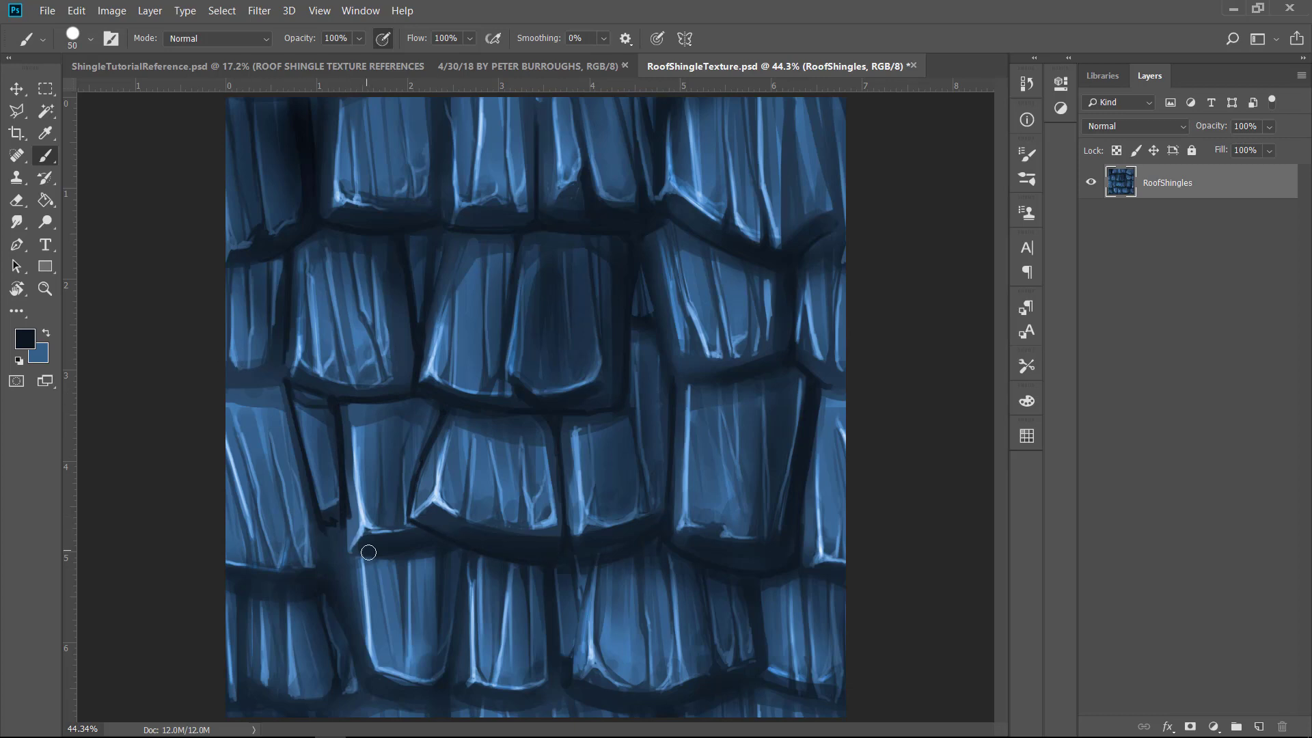
Step: Fill the gap below and beside the narrow third-row shingle on the left with sampled dark blue
{"action": "mouse_move", "coordinate": [355, 561]}
{"action": "left_mouse_down"}
{"action": "mouse_move", "coordinate": [348, 553]}
{"action": "mouse_move", "coordinate": [345, 585]}
{"action": "mouse_move", "coordinate": [358, 650]}
{"action": "mouse_move", "coordinate": [290, 444]}
{"action": "left_mouse_up"}
{"action": "key", "text": "bracketright"}
{"action": "key", "text": "bracketright"}
{"action": "key", "text": "bracketright"}
{"action": "left_click_drag", "start_coordinate": [325, 512], "coordinate": [345, 535]}
{"action": "left_click", "coordinate": [359, 448], "text": "alt"}
{"action": "left_click_drag", "start_coordinate": [348, 453], "coordinate": [349, 529]}
{"action": "left_click", "coordinate": [346, 440], "text": "alt"}
{"action": "key", "text": "bracketright"}
{"action": "key", "text": "bracketright"}
{"action": "key", "text": "bracketright"}
Step: Sample dark tones around the flared third-row shingle, adjust the brush size, and reapply the offset to expose the seams
{"action": "left_click", "coordinate": [422, 494], "text": "alt"}
{"action": "left_click", "coordinate": [445, 404], "text": "alt"}
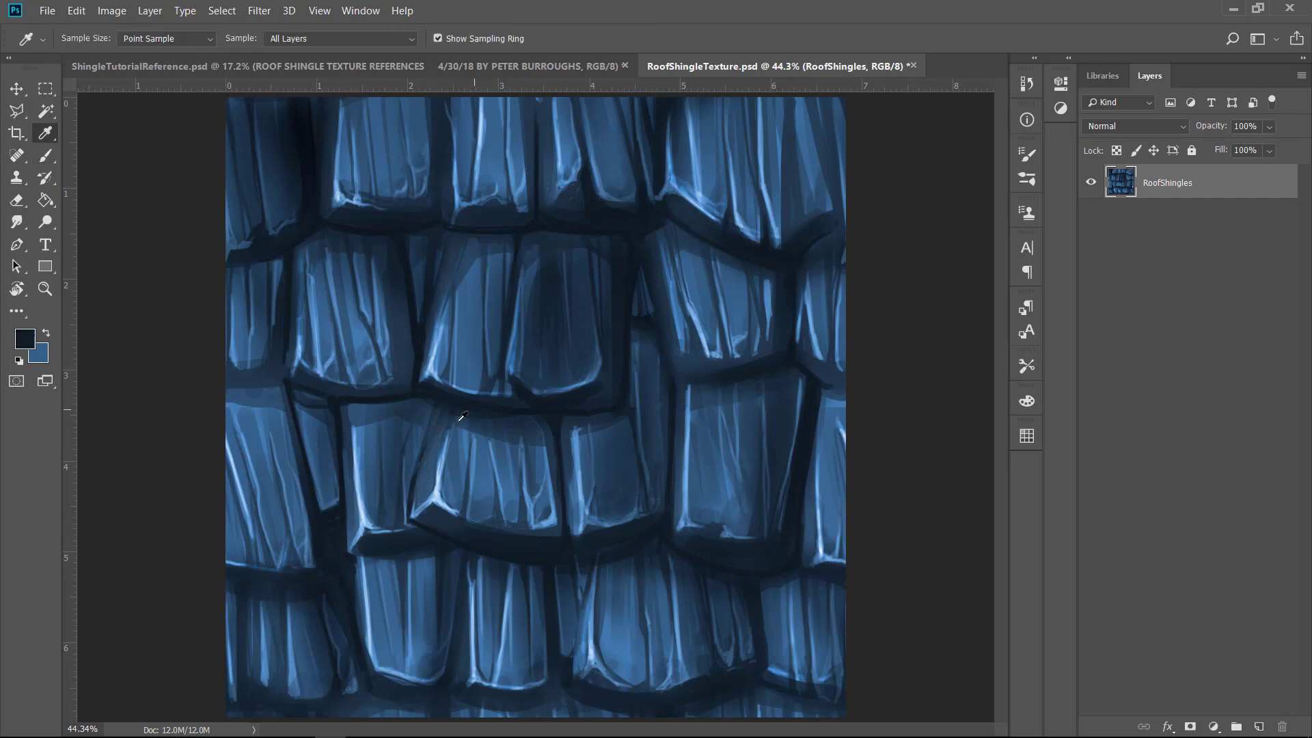
{"action": "key", "text": "bracketleft"}
{"action": "key", "text": "bracketleft"}
{"action": "key", "text": "bracketleft"}
{"action": "key", "text": "bracketleft"}
{"action": "key", "text": "bracketleft"}
{"action": "key", "text": "bracketleft"}
{"action": "key", "text": "bracketleft"}
{"action": "key", "text": "bracketleft"}
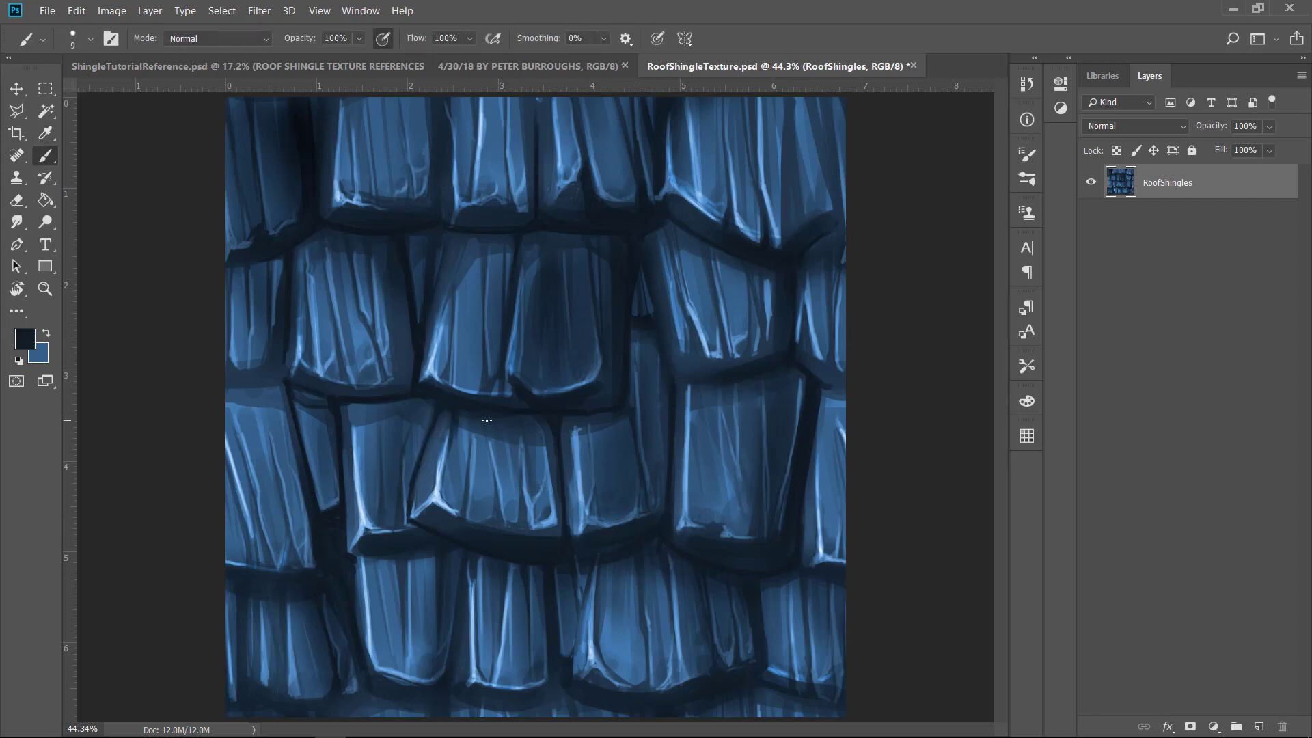
{"action": "key", "text": "bracketright"}
{"action": "key", "text": "bracketright"}
{"action": "key", "text": "bracketright"}
{"action": "key", "text": "bracketright"}
{"action": "key", "text": "bracketright"}
{"action": "key", "text": "bracketright"}
{"action": "key", "text": "ctrl+alt+f"}
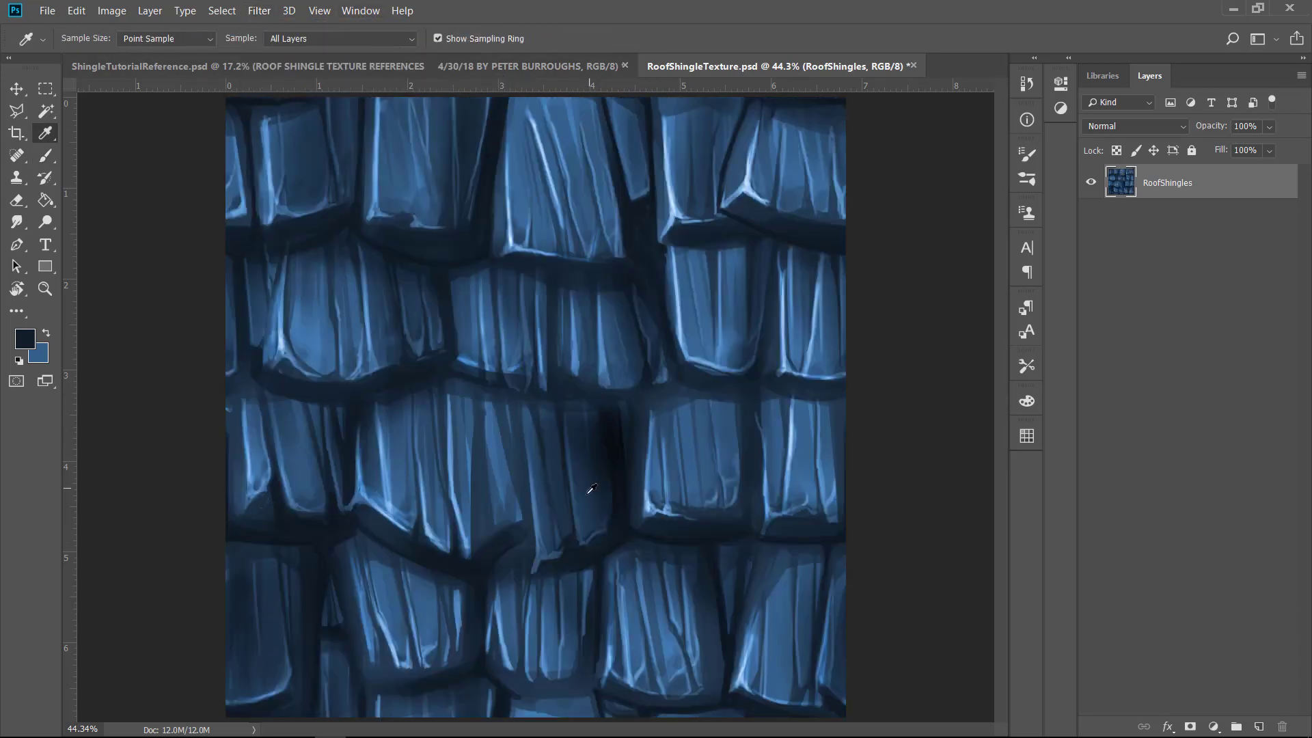
Step: Blend the blurry right edge of the middle third-row shingle using sampled dark blue
{"action": "left_click", "coordinate": [587, 493], "text": "alt"}
{"action": "mouse_move", "coordinate": [574, 461]}
{"action": "left_mouse_down"}
{"action": "mouse_move", "coordinate": [593, 416]}
{"action": "mouse_move", "coordinate": [607, 510]}
{"action": "left_mouse_up"}
{"action": "key", "text": "b"}
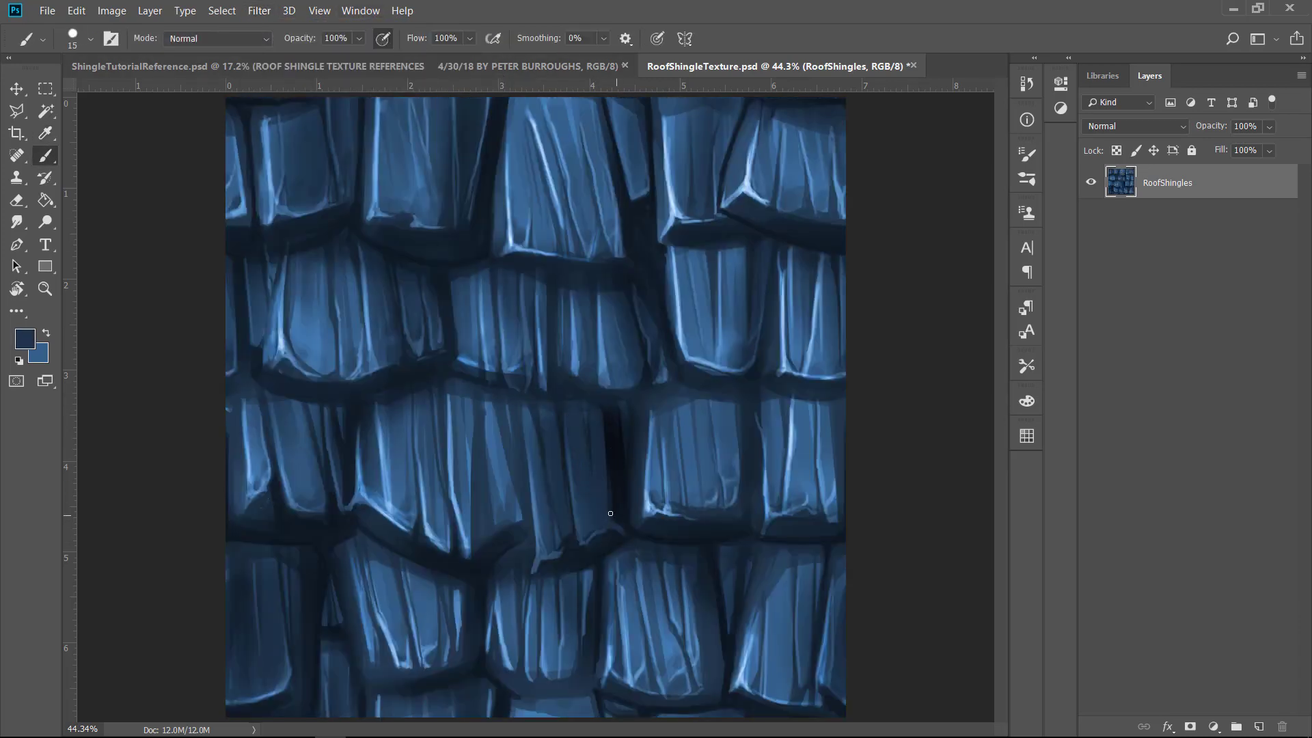
{"action": "left_click", "coordinate": [611, 513], "text": "alt"}
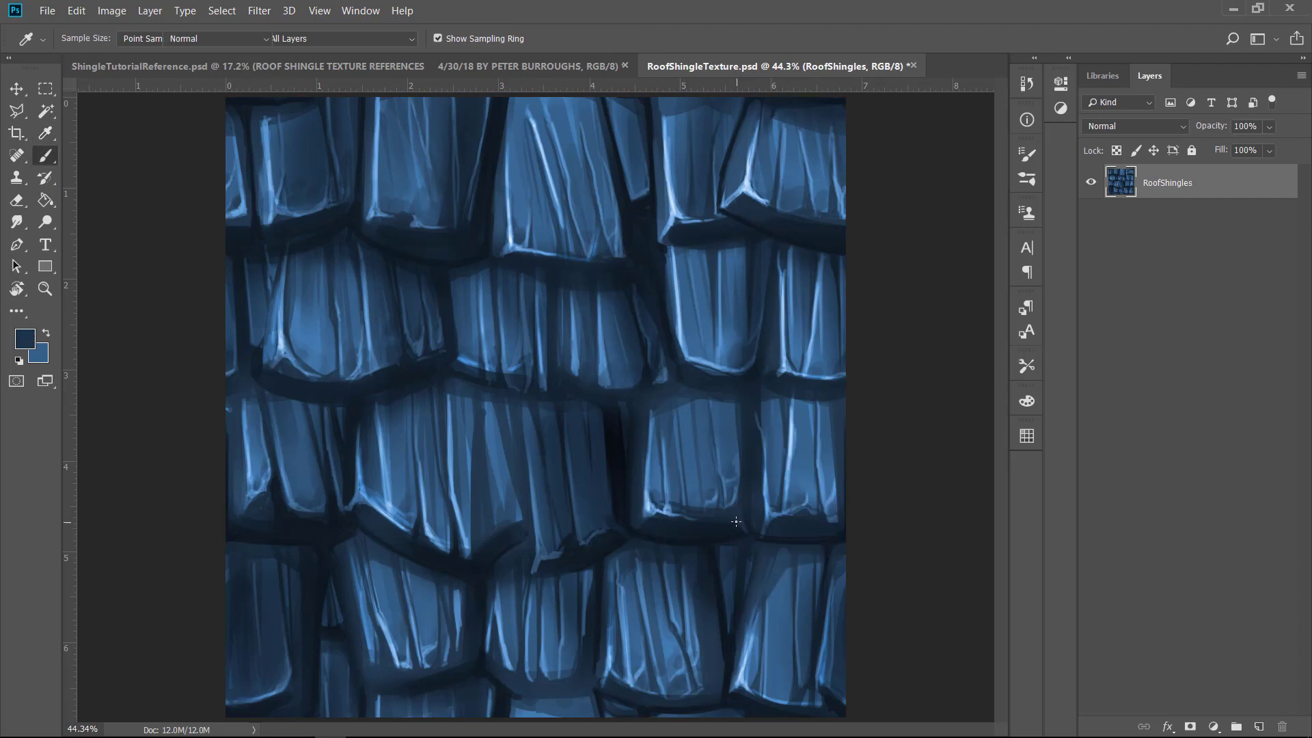
Step: Clean up the lower right corner and bottom edge of the third-row shingle right of the dark gap with sampled colours
{"action": "left_click", "coordinate": [743, 493], "text": "alt"}
{"action": "left_click_drag", "start_coordinate": [739, 480], "coordinate": [738, 467]}
{"action": "left_click", "coordinate": [701, 517], "text": "alt"}
{"action": "key", "text": "bracketright"}
{"action": "key", "text": "bracketright"}
{"action": "key", "text": "bracketright"}
{"action": "key", "text": "bracketright"}
{"action": "key", "text": "bracketright"}
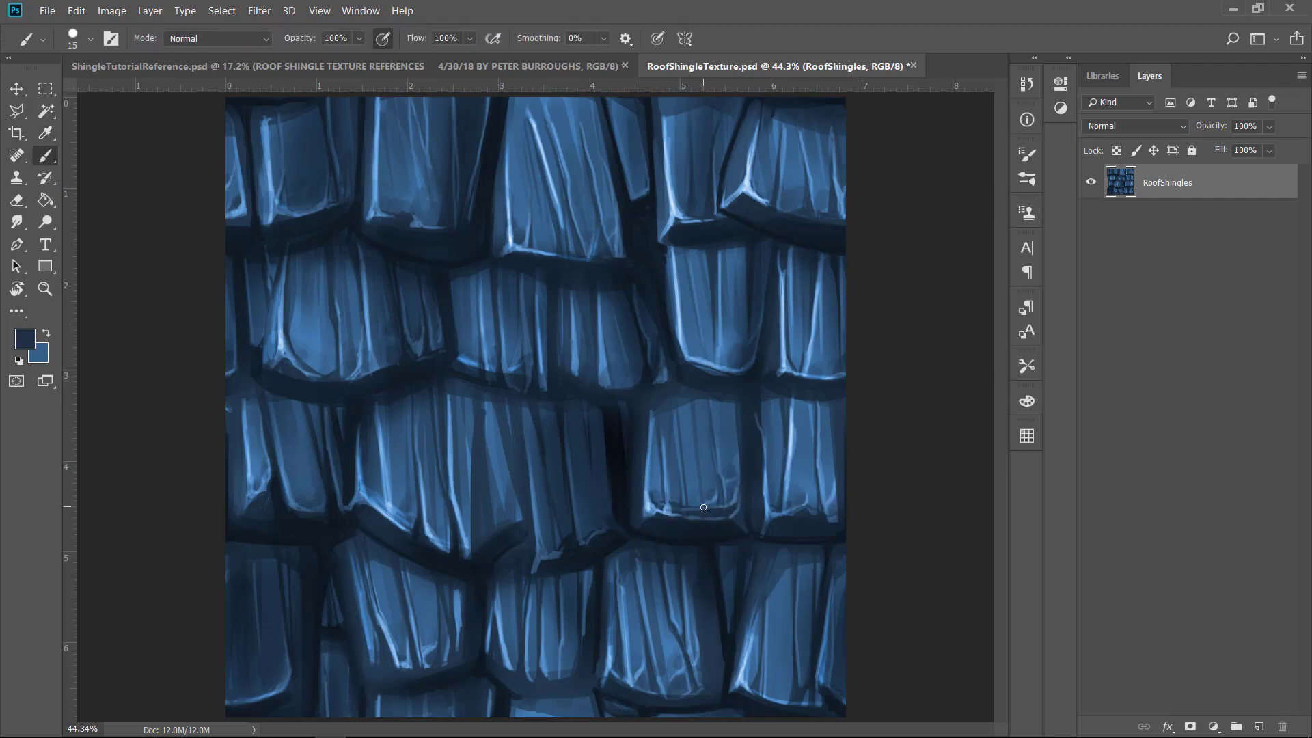
{"action": "left_click_drag", "start_coordinate": [698, 513], "coordinate": [741, 507]}
Step: Sample blue and dark shadow tones for touching up the offset texture, and bring up the ShingleTutorialReference.psd reference sheet
{"action": "left_click", "coordinate": [675, 501], "text": "alt"}
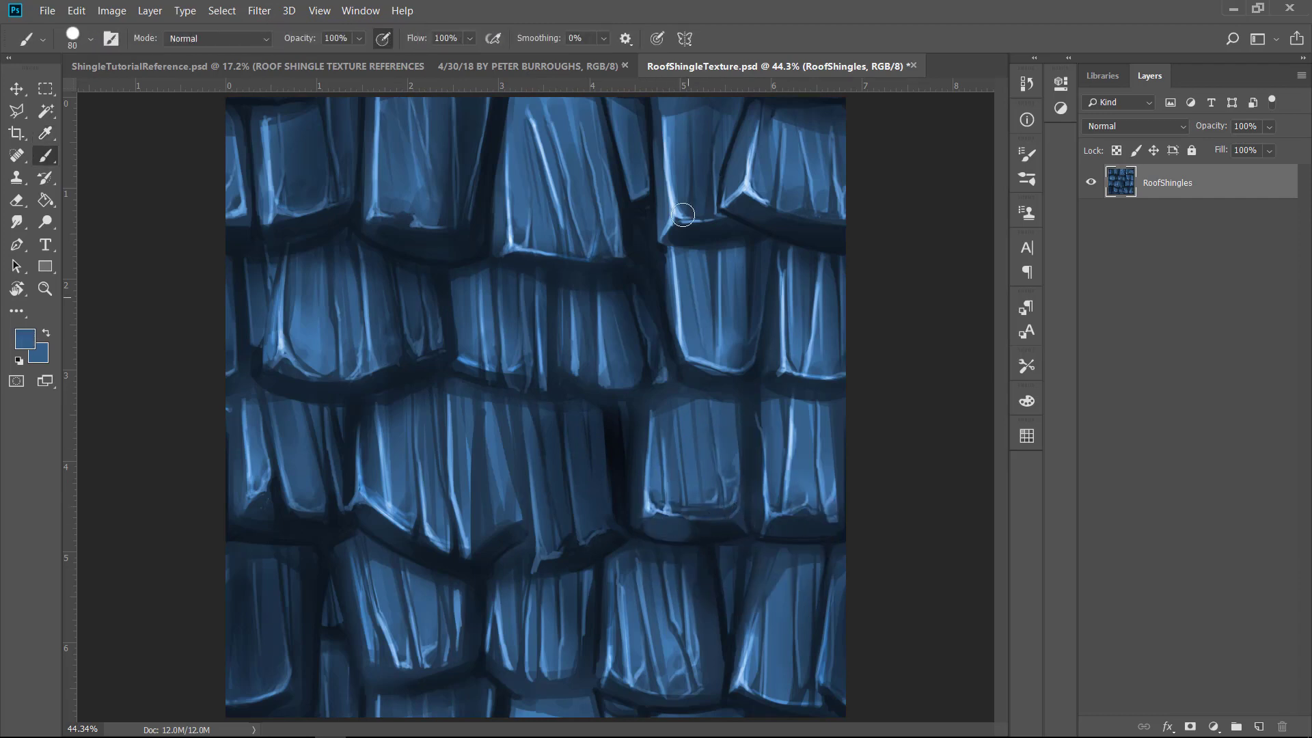
{"action": "left_click", "coordinate": [671, 527], "text": "alt"}
{"action": "key", "text": "bracketright"}
{"action": "key", "text": "bracketright"}
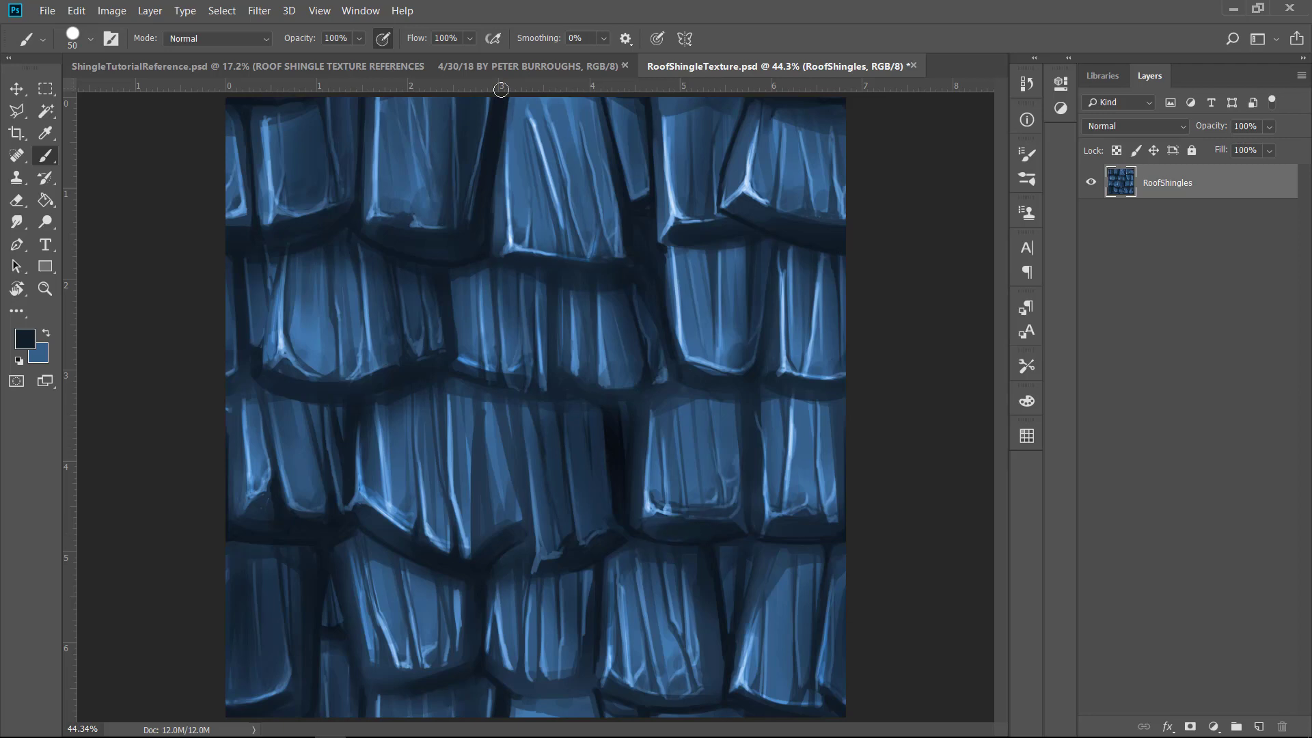
{"action": "key", "text": "bracketleft"}
{"action": "left_click", "coordinate": [644, 375], "text": "alt"}
{"action": "key", "text": "bracketleft"}
{"action": "key", "text": "ctrl+Tab"}
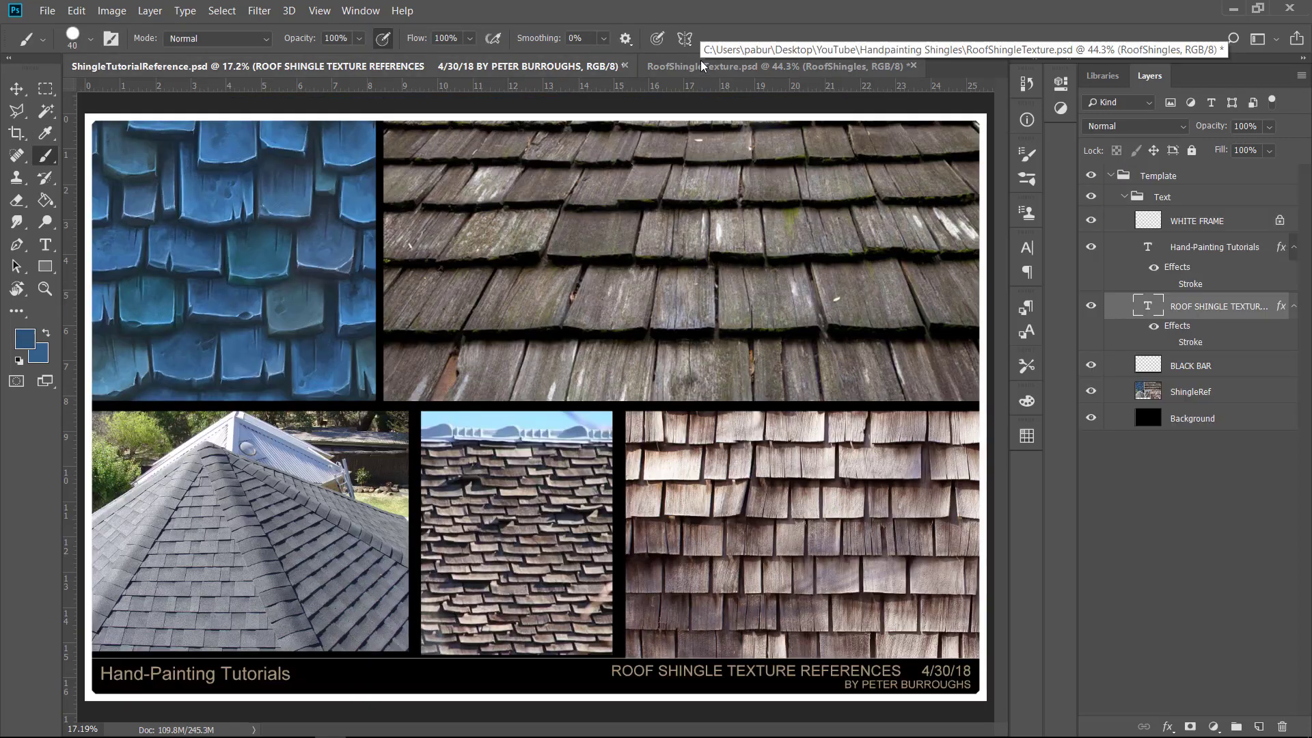
Step: Switch to the RoofShingleTexture.psd document and lighten shingles in the texture's upper half with the Dodge tool
{"action": "left_click", "coordinate": [703, 60]}
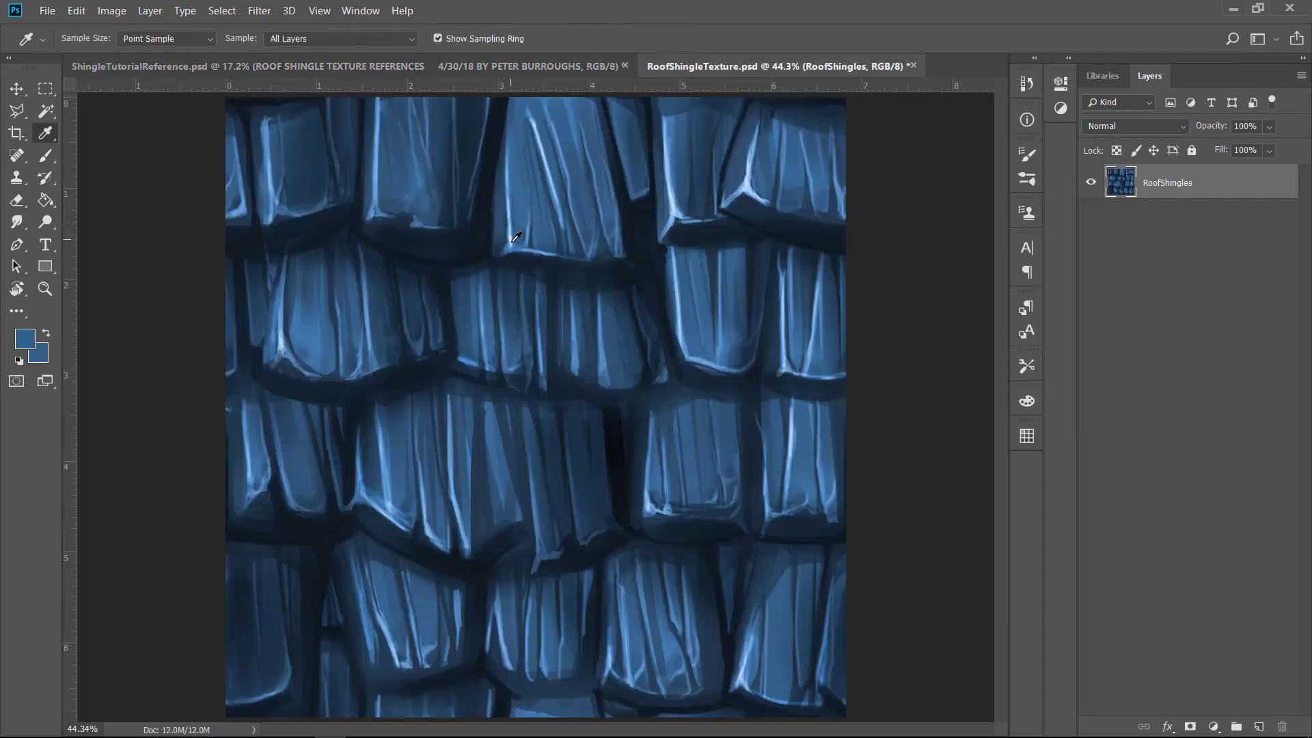
{"action": "left_click", "coordinate": [519, 243], "text": "alt"}
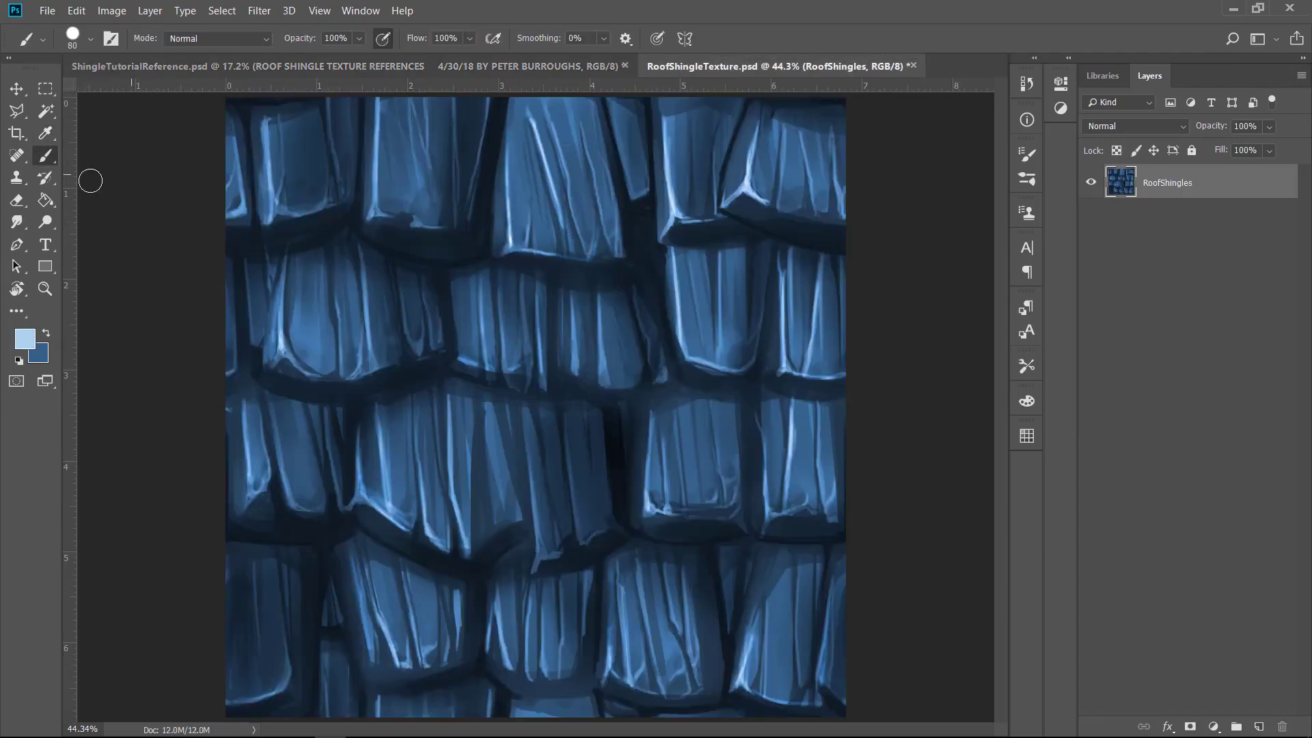
{"action": "left_click", "coordinate": [45, 221]}
{"action": "left_click", "coordinate": [89, 39]}
{"action": "left_click", "coordinate": [90, 39]}
{"action": "key", "text": "bracketright"}
{"action": "key", "text": "bracketright"}
{"action": "key", "text": "bracketright"}
{"action": "key", "text": "bracketright"}
{"action": "mouse_move", "coordinate": [542, 252]}
{"action": "left_mouse_down"}
{"action": "mouse_move", "coordinate": [594, 247]}
{"action": "mouse_move", "coordinate": [611, 164]}
{"action": "left_mouse_up"}
{"action": "mouse_move", "coordinate": [472, 353]}
{"action": "left_mouse_down"}
{"action": "mouse_move", "coordinate": [480, 253]}
{"action": "mouse_move", "coordinate": [510, 334]}
{"action": "left_mouse_up"}
Step: Dodge more shingles across the middle and lower rows of the texture with a larger brush
{"action": "key", "text": "]"}
{"action": "key", "text": "]"}
{"action": "mouse_move", "coordinate": [298, 351]}
{"action": "left_mouse_down"}
{"action": "mouse_move", "coordinate": [313, 361]}
{"action": "mouse_move", "coordinate": [363, 237]}
{"action": "left_mouse_up"}
{"action": "mouse_move", "coordinate": [660, 438]}
{"action": "left_mouse_down"}
{"action": "mouse_move", "coordinate": [673, 486]}
{"action": "mouse_move", "coordinate": [729, 413]}
{"action": "mouse_move", "coordinate": [783, 499]}
{"action": "left_mouse_up"}
{"action": "mouse_move", "coordinate": [372, 520]}
{"action": "left_mouse_down"}
{"action": "mouse_move", "coordinate": [397, 420]}
{"action": "mouse_move", "coordinate": [437, 540]}
{"action": "mouse_move", "coordinate": [499, 423]}
{"action": "left_mouse_up"}
{"action": "mouse_move", "coordinate": [383, 655]}
{"action": "left_mouse_down"}
{"action": "mouse_move", "coordinate": [410, 560]}
{"action": "mouse_move", "coordinate": [546, 581]}
{"action": "mouse_move", "coordinate": [650, 551]}
{"action": "mouse_move", "coordinate": [779, 587]}
{"action": "left_mouse_up"}
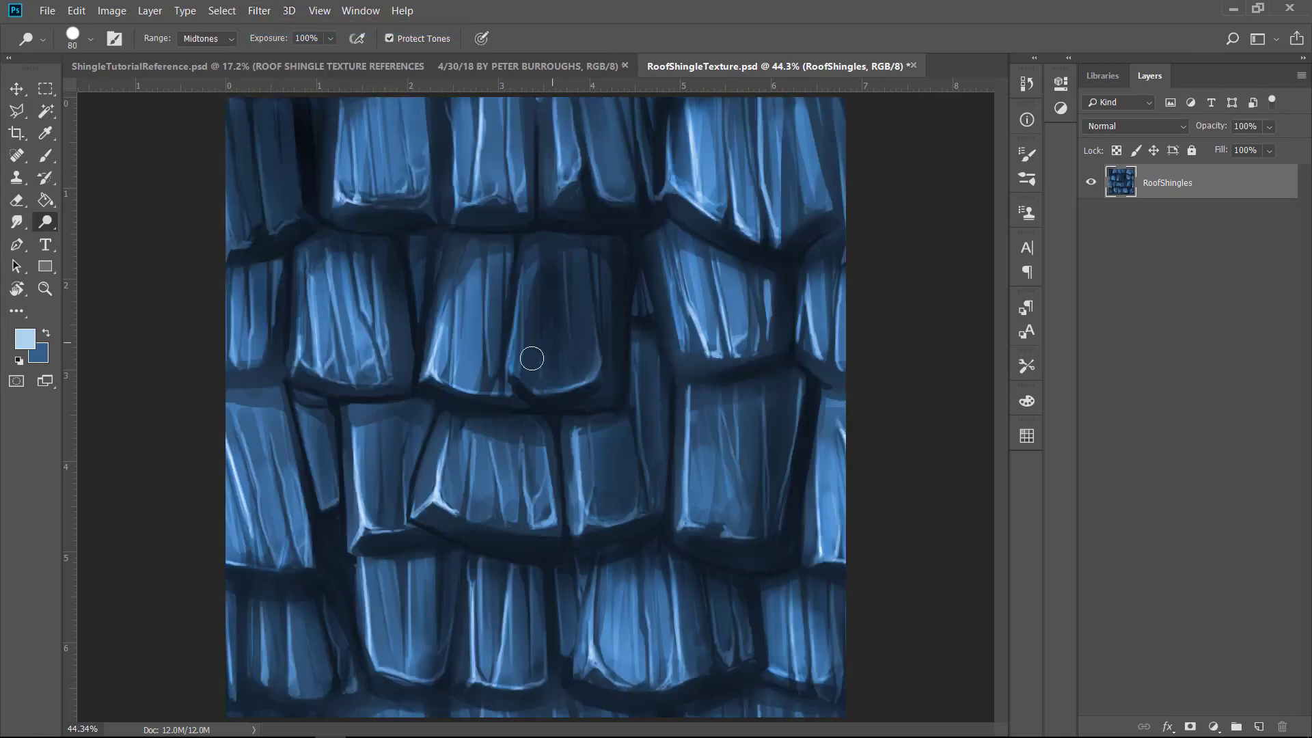
Step: Sample blues from the shingles and repaint the dark central shingle with a 60 px brush
{"action": "key", "text": "i"}
{"action": "left_click", "coordinate": [631, 468]}
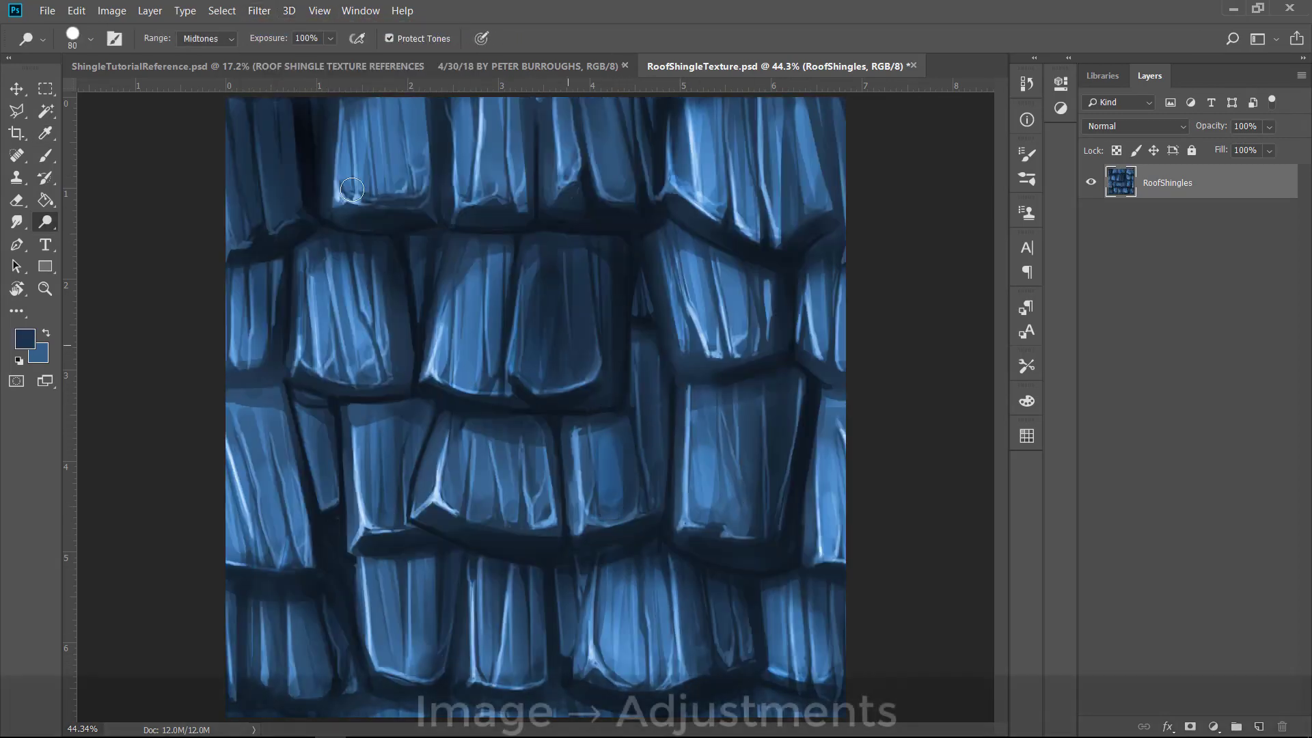
{"action": "key", "text": "b"}
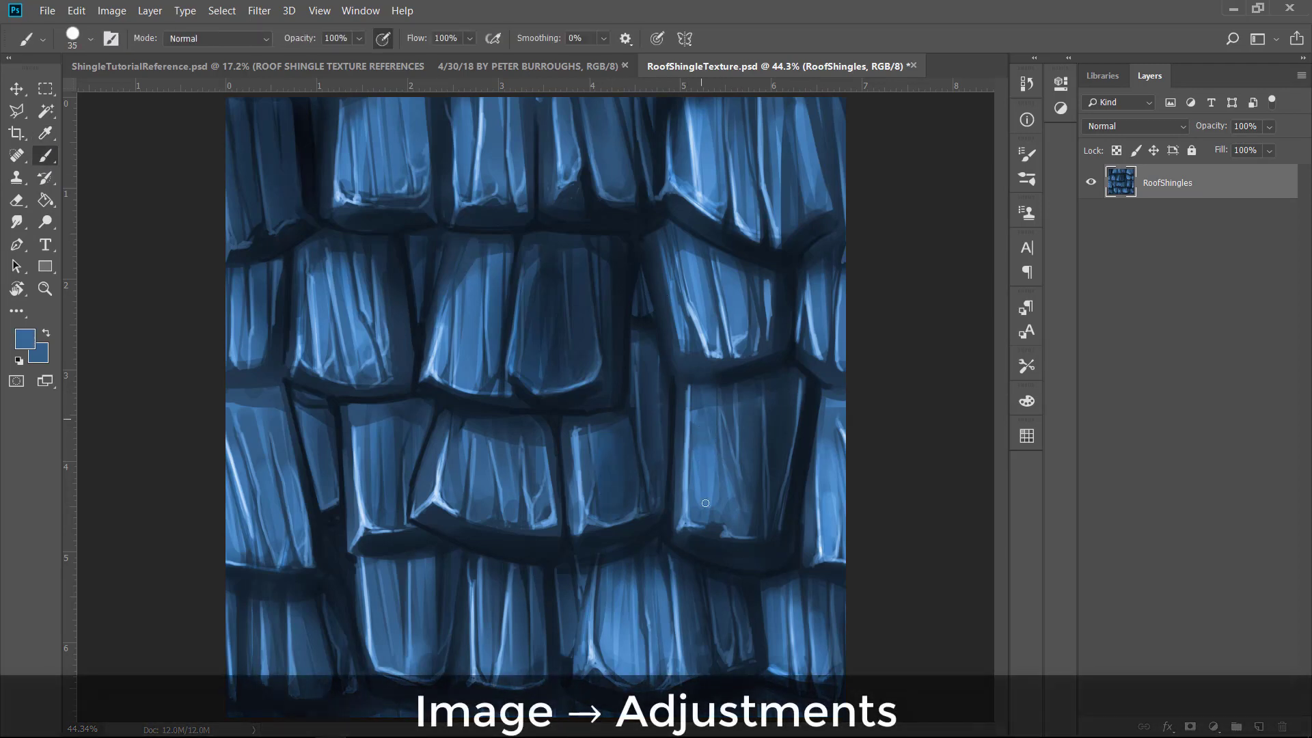
{"action": "left_click", "coordinate": [544, 272], "text": "alt"}
{"action": "key", "text": "]"}
{"action": "key", "text": "]"}
{"action": "key", "text": "]"}
{"action": "key", "text": "]"}
{"action": "key", "text": "]"}
{"action": "mouse_move", "coordinate": [544, 273]}
{"action": "left_mouse_down"}
{"action": "mouse_move", "coordinate": [545, 301]}
{"action": "mouse_move", "coordinate": [582, 363]}
{"action": "left_mouse_up"}
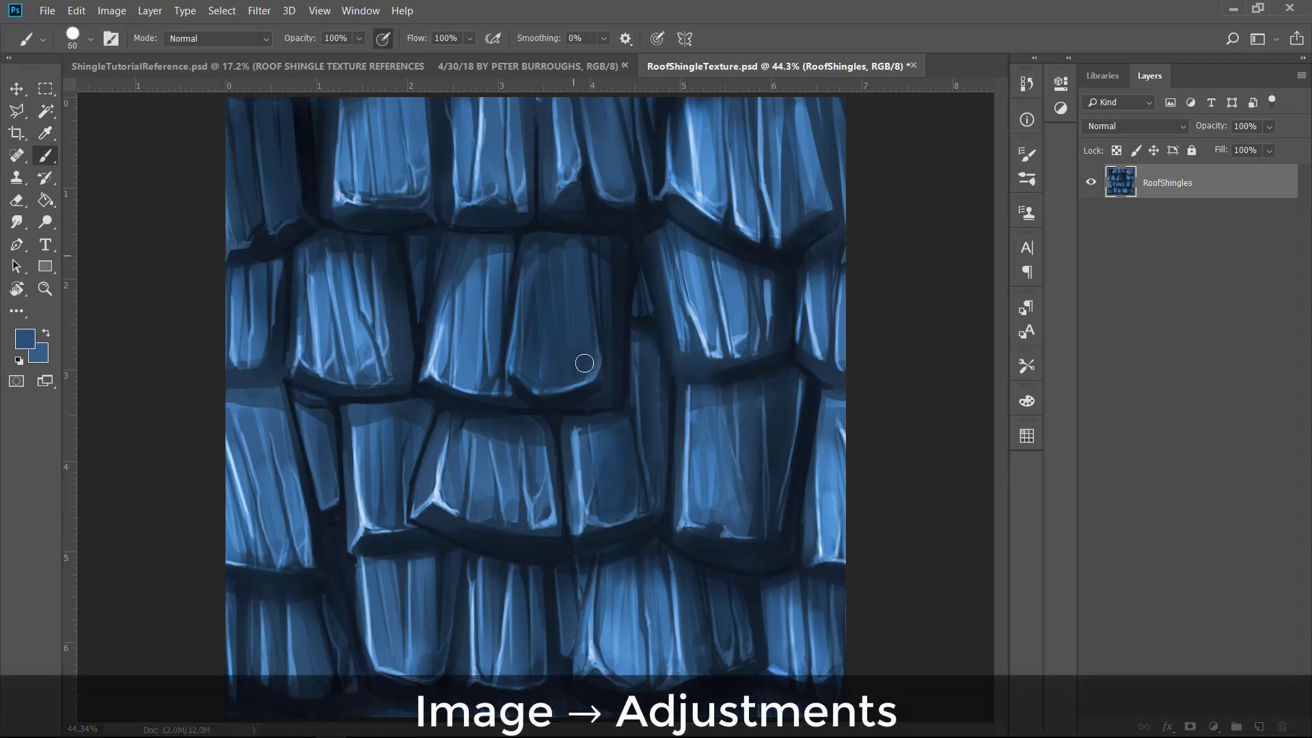
Step: Paint the gaps and shadows between the shingles with a sampled near-black blue and a 70 px brush, undoing the last stroke
{"action": "left_click", "coordinate": [535, 109], "text": "alt"}
{"action": "left_click", "coordinate": [530, 231], "text": "alt"}
{"action": "key", "text": "]"}
{"action": "key", "text": "]"}
{"action": "mouse_move", "coordinate": [489, 237]}
{"action": "left_mouse_down"}
{"action": "mouse_move", "coordinate": [615, 240]}
{"action": "mouse_move", "coordinate": [488, 226]}
{"action": "mouse_move", "coordinate": [688, 238]}
{"action": "mouse_move", "coordinate": [835, 281]}
{"action": "left_mouse_up"}
{"action": "left_click_drag", "start_coordinate": [701, 382], "coordinate": [765, 377]}
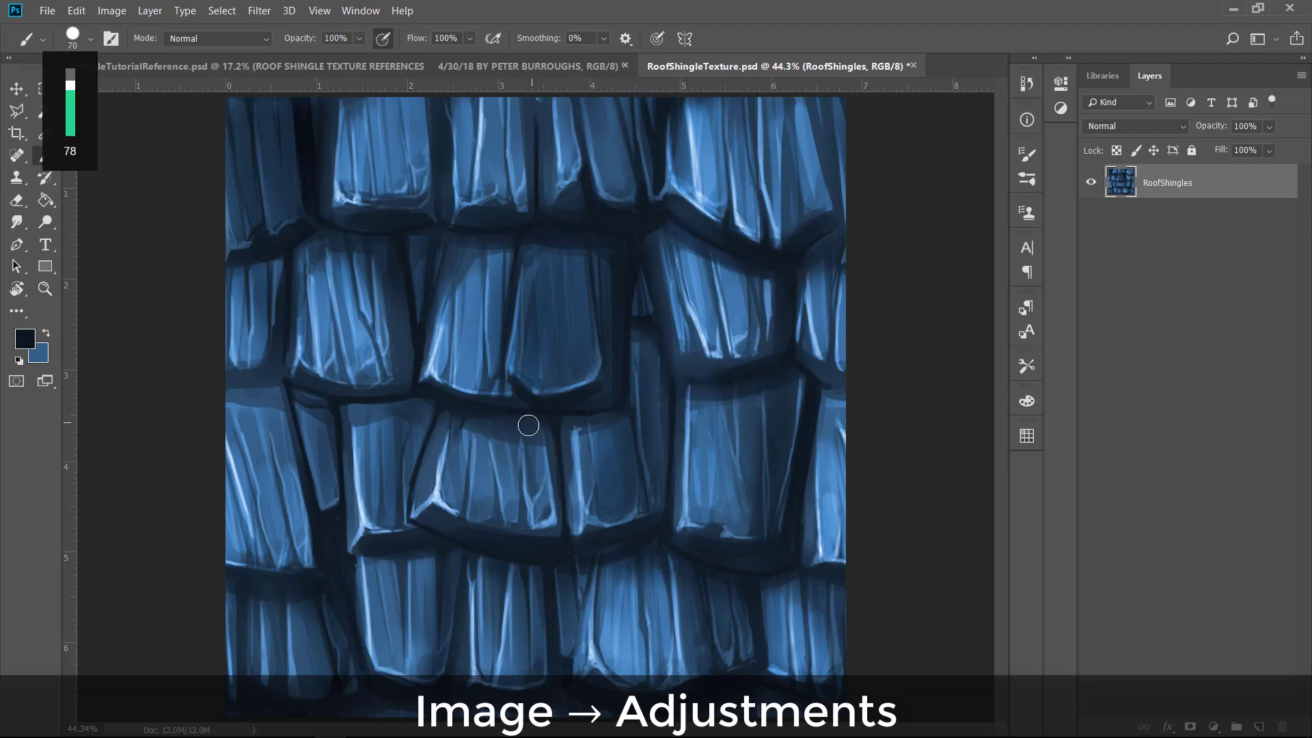
{"action": "mouse_move", "coordinate": [486, 416]}
{"action": "left_mouse_down"}
{"action": "mouse_move", "coordinate": [642, 329]}
{"action": "mouse_move", "coordinate": [649, 500]}
{"action": "left_mouse_up"}
{"action": "mouse_move", "coordinate": [403, 409]}
{"action": "left_mouse_down"}
{"action": "mouse_move", "coordinate": [285, 392]}
{"action": "mouse_move", "coordinate": [263, 356]}
{"action": "left_mouse_up"}
{"action": "key", "text": "ctrl+z"}
Step: Lower the contrast of the RoofShingles layer with a Brightness/Contrast adjustment, leaving brightness at 0
{"action": "left_click", "coordinate": [111, 10]}
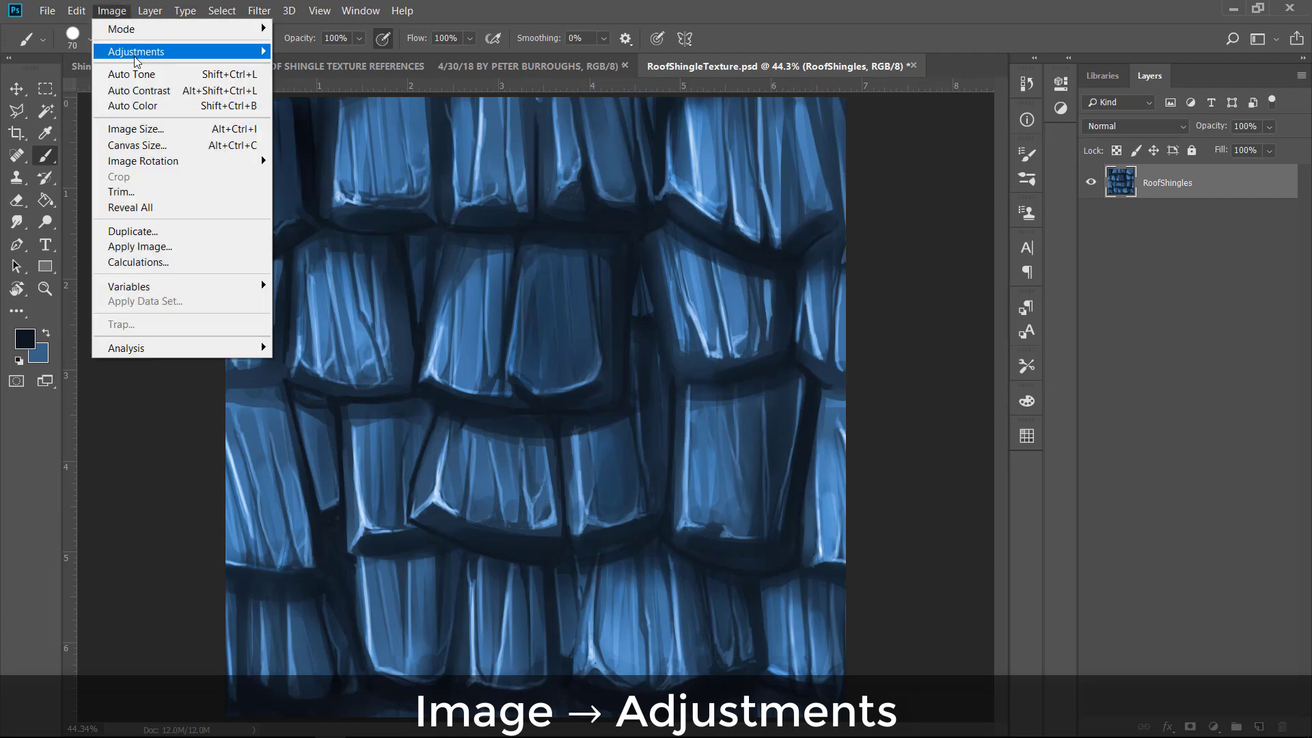
{"action": "left_click", "coordinate": [321, 52]}
{"action": "left_click_drag", "start_coordinate": [1097, 384], "coordinate": [1133, 387]}
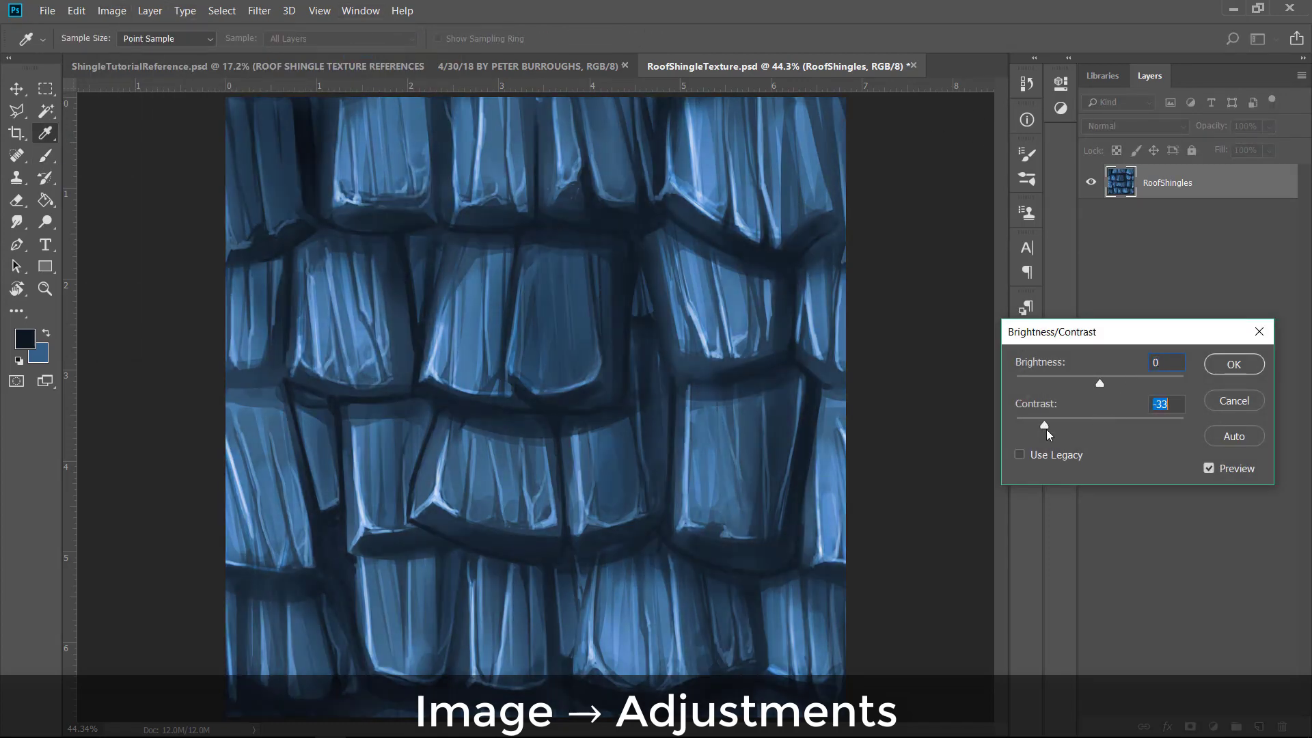
{"action": "left_click_drag", "start_coordinate": [1046, 428], "coordinate": [1034, 424]}
{"action": "left_click", "coordinate": [1222, 374]}
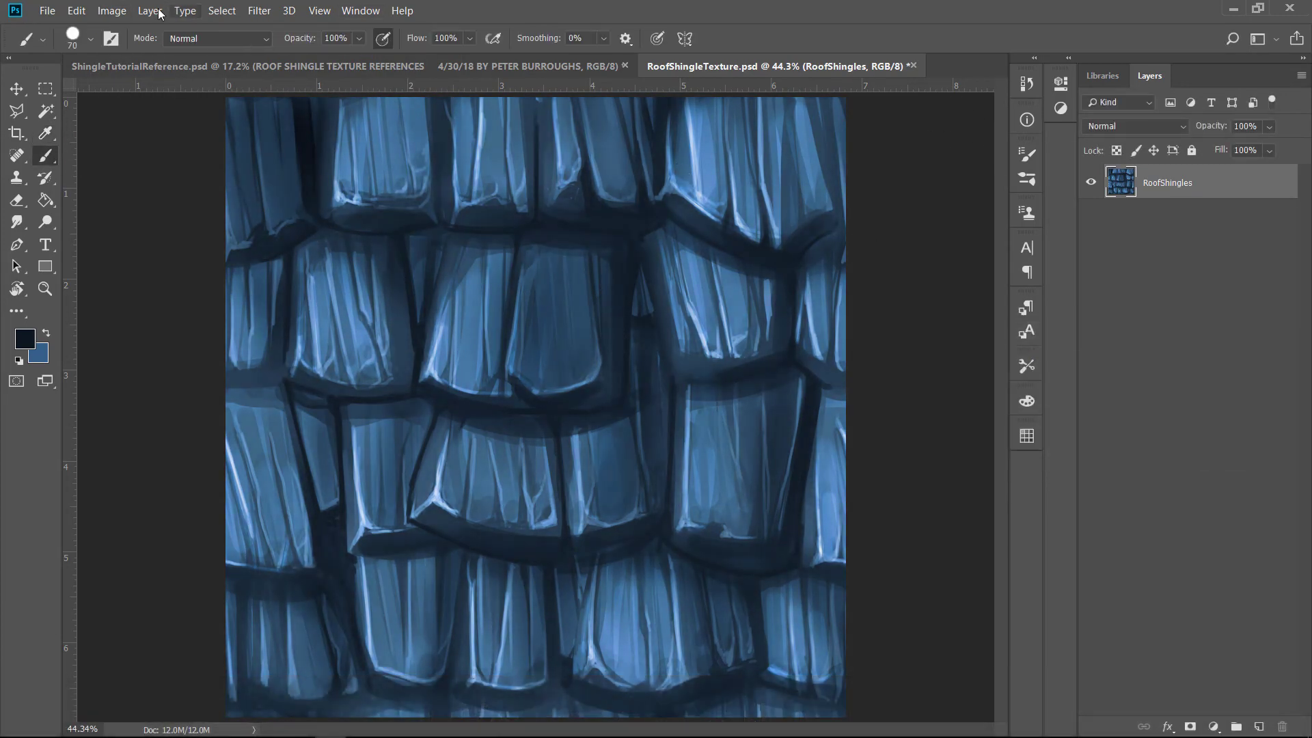
Step: Apply a Vibrance adjustment to the RoofShingles layer with vibrance +23 and increased saturation
{"action": "left_click", "coordinate": [111, 10]}
{"action": "mouse_move", "coordinate": [137, 52]}
{"action": "left_click", "coordinate": [308, 118]}
{"action": "left_click_drag", "start_coordinate": [924, 247], "coordinate": [916, 235]}
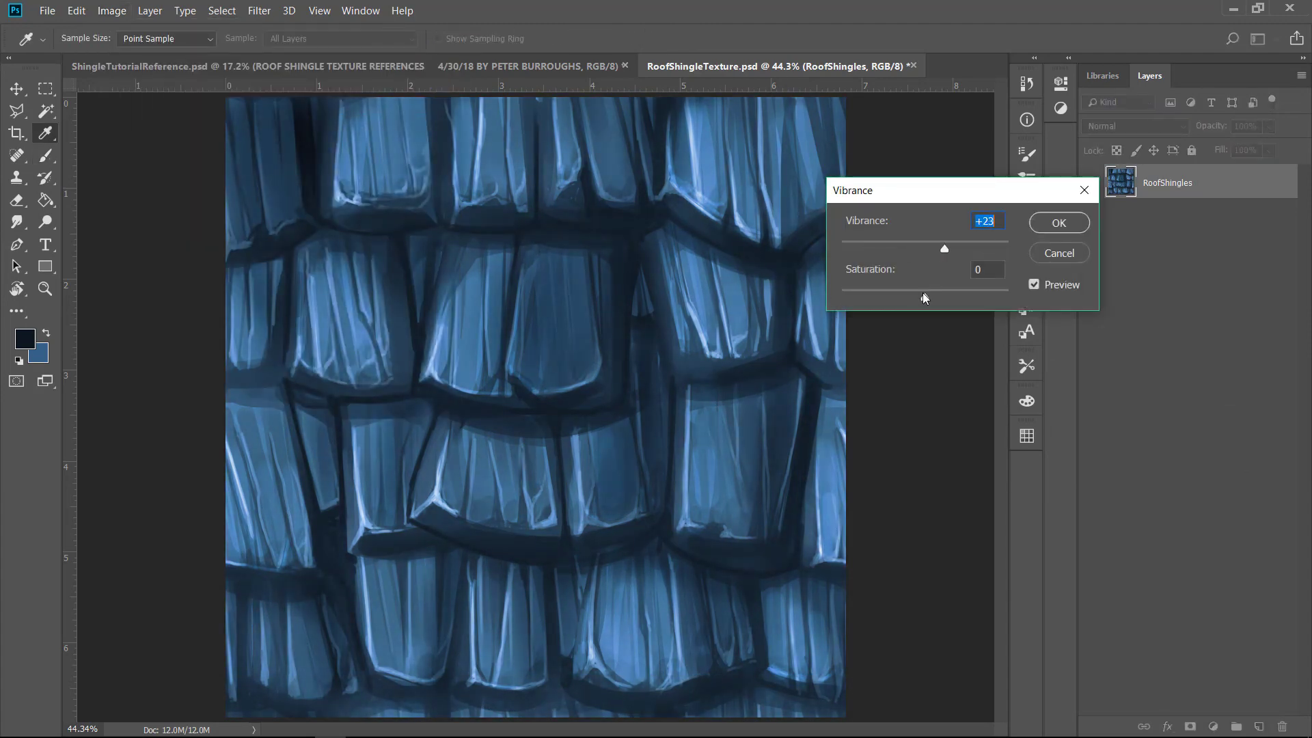
{"action": "left_click_drag", "start_coordinate": [923, 294], "coordinate": [943, 290]}
{"action": "key", "text": "Return"}
{"action": "key", "text": "b"}
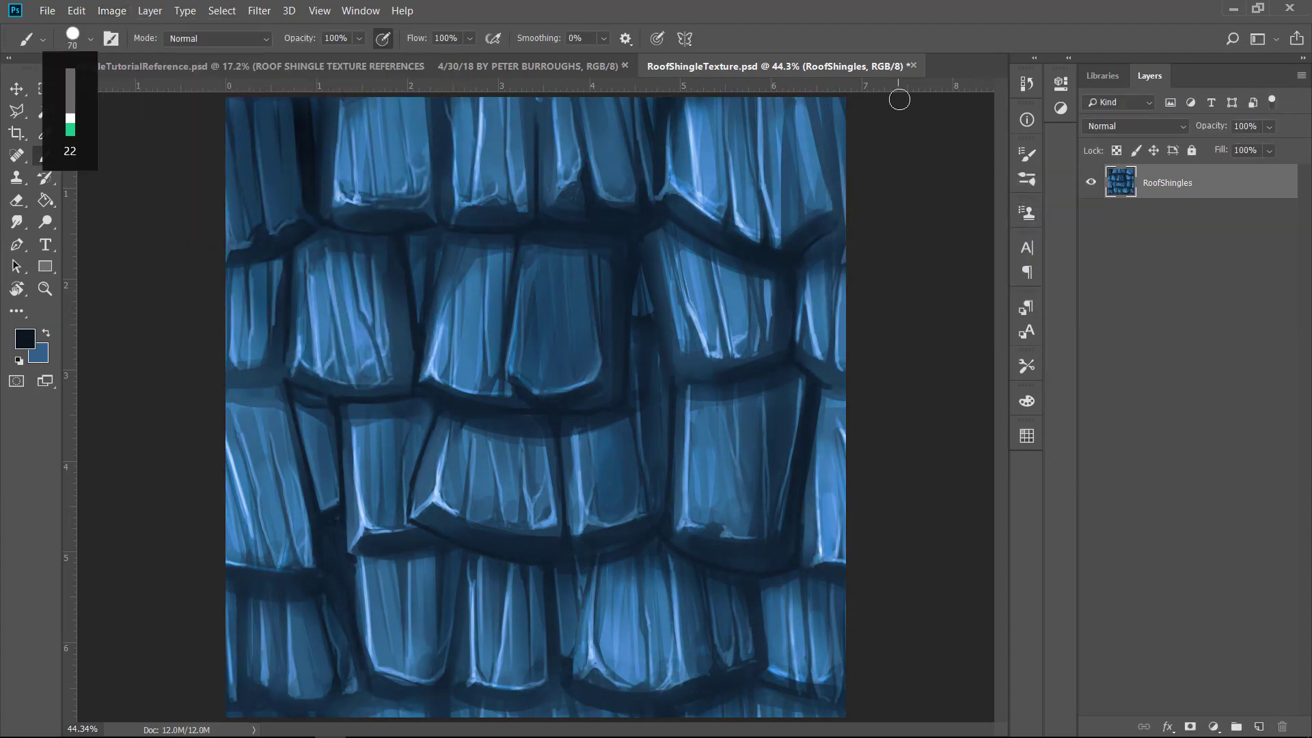
Step: Create a new layer named Color above RoofShingles and set its blending mode to Hue
{"action": "left_click", "coordinate": [1259, 727]}
{"action": "double_click", "coordinate": [1168, 182]}
{"action": "type", "text": "Color"}
{"action": "key", "text": "Return"}
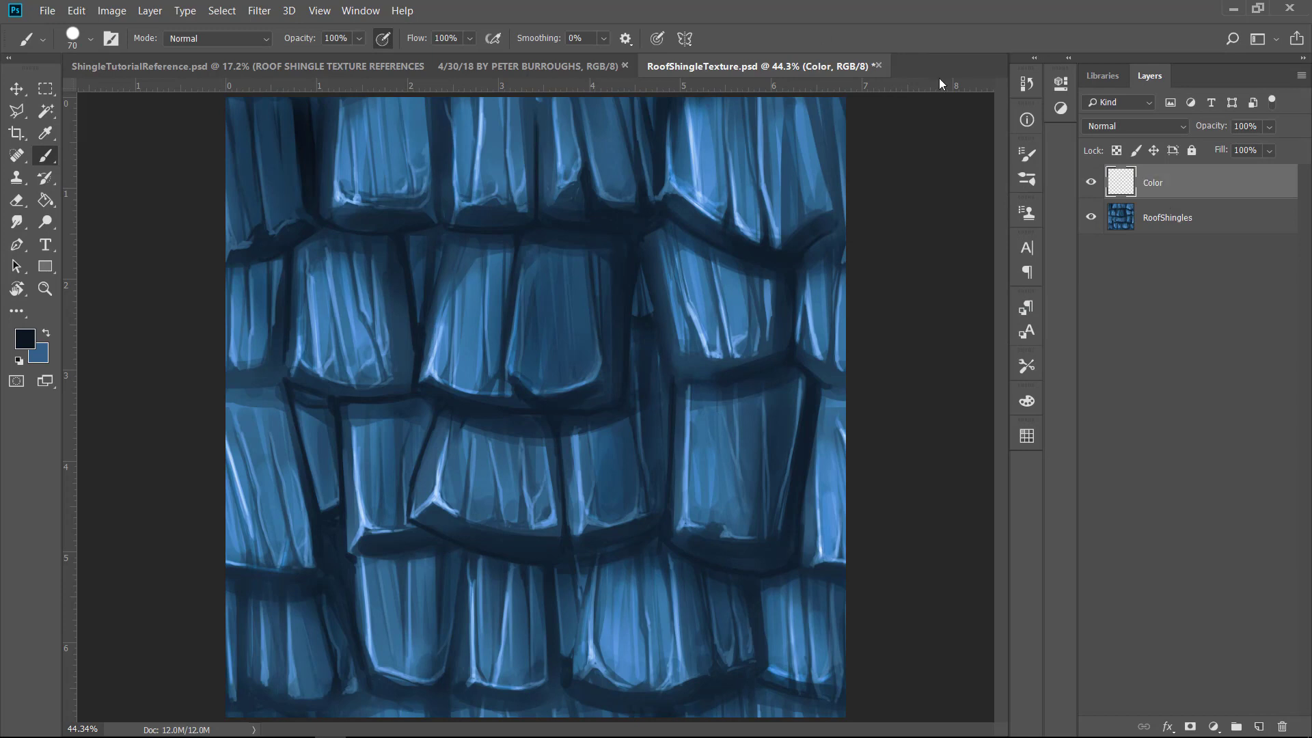
{"action": "left_click", "coordinate": [1134, 125]}
{"action": "left_click", "coordinate": [1093, 505]}
Step: Choose a teal foreground colour and tint several shingles across the texture on the Color layer with a 200 px brush
{"action": "left_click", "coordinate": [25, 339]}
{"action": "left_click", "coordinate": [901, 347]}
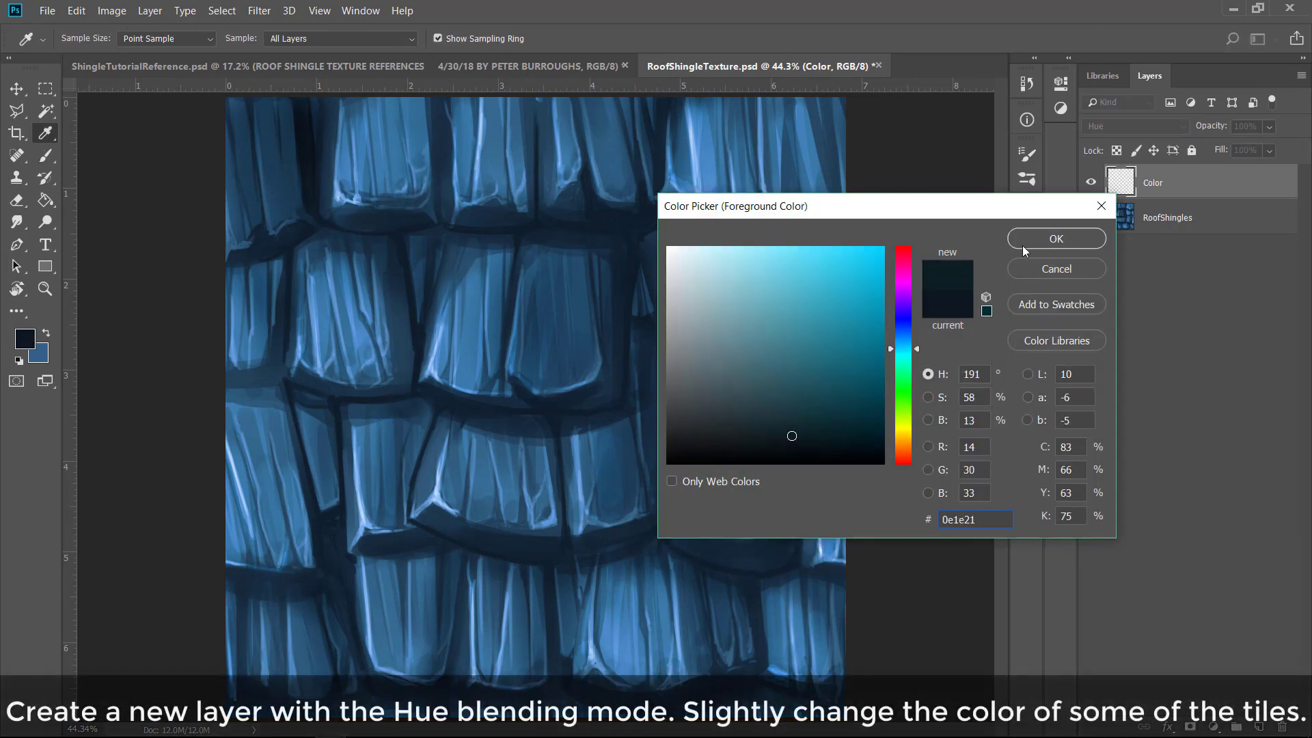
{"action": "left_click", "coordinate": [822, 304]}
{"action": "left_click", "coordinate": [1055, 238]}
{"action": "key", "text": "bracketright"}
{"action": "key", "text": "bracketright"}
{"action": "key", "text": "bracketright"}
{"action": "key", "text": "bracketright"}
{"action": "mouse_move", "coordinate": [459, 321]}
{"action": "left_mouse_down"}
{"action": "mouse_move", "coordinate": [541, 364]}
{"action": "mouse_move", "coordinate": [507, 418]}
{"action": "left_mouse_up"}
{"action": "left_click_drag", "start_coordinate": [339, 507], "coordinate": [383, 444]}
{"action": "left_click_drag", "start_coordinate": [615, 601], "coordinate": [670, 669]}
{"action": "left_click_drag", "start_coordinate": [347, 330], "coordinate": [341, 296]}
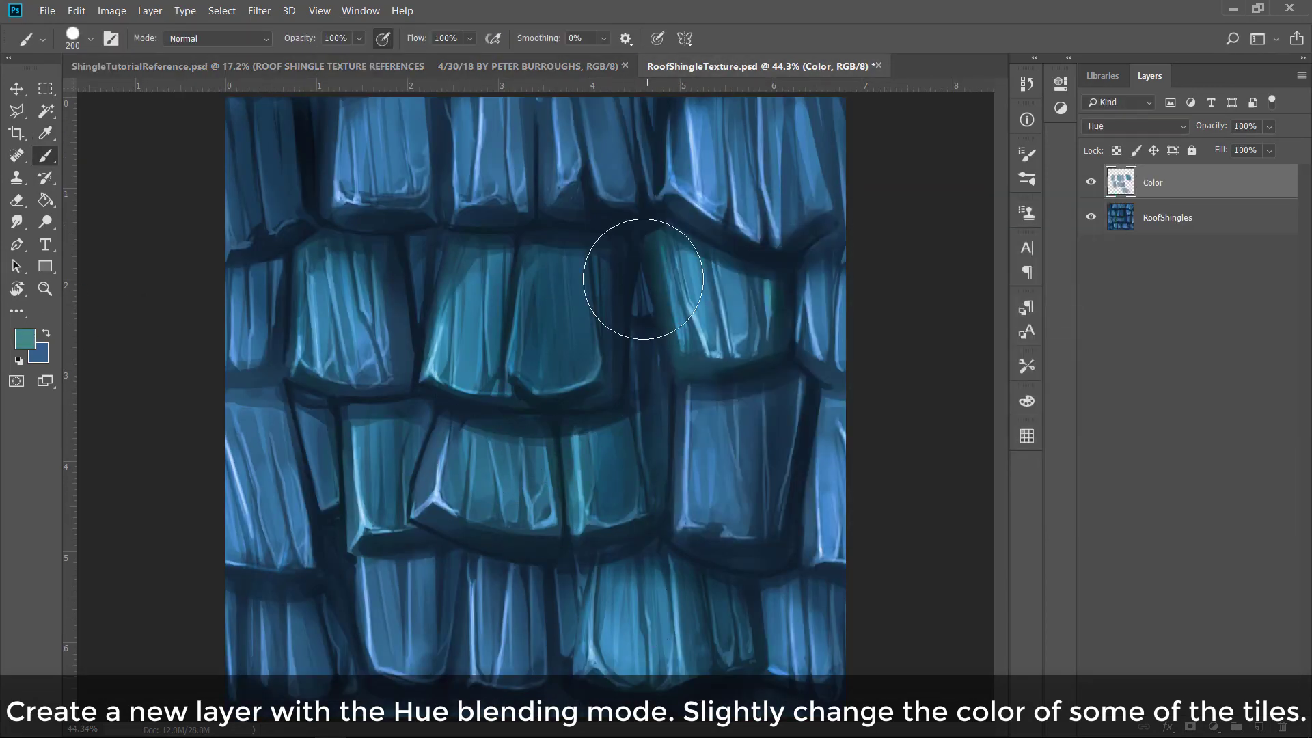
Step: Reduce the brush to 150 px and tint the shingle at the texture's left edge teal
{"action": "key", "text": "bracketleft"}
{"action": "key", "text": "bracketleft"}
{"action": "key", "text": "bracketleft"}
{"action": "key", "text": "bracketleft"}
{"action": "key", "text": "bracketleft"}
{"action": "mouse_move", "coordinate": [328, 388]}
{"action": "left_mouse_down"}
{"action": "mouse_move", "coordinate": [261, 463]}
{"action": "mouse_move", "coordinate": [279, 492]}
{"action": "left_mouse_up"}
Step: Choose an indigo-blue foreground colour and tint some of the outer and upper shingles with it
{"action": "left_click", "coordinate": [20, 337]}
{"action": "left_click", "coordinate": [903, 329]}
{"action": "left_click", "coordinate": [1024, 241]}
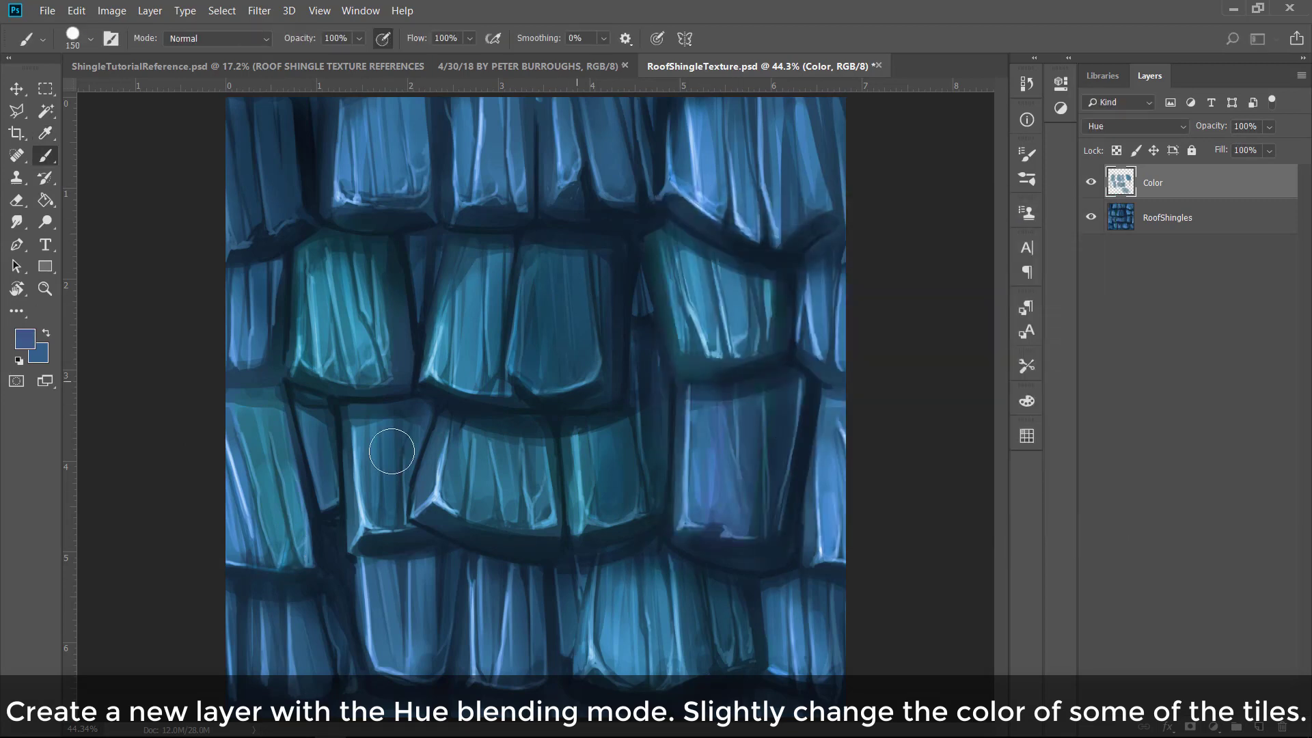
{"action": "left_click", "coordinate": [259, 10]}
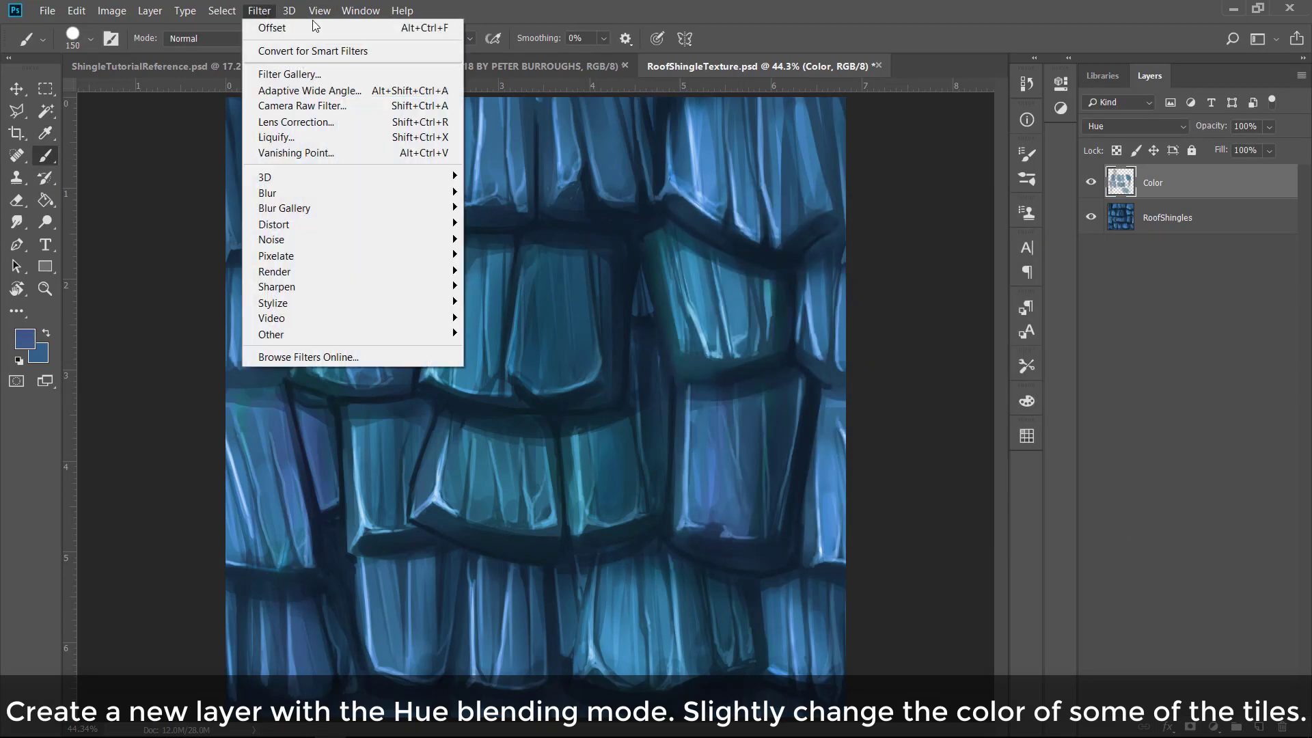
{"action": "left_click", "coordinate": [678, 144]}
{"action": "left_click_drag", "start_coordinate": [657, 265], "coordinate": [752, 136]}
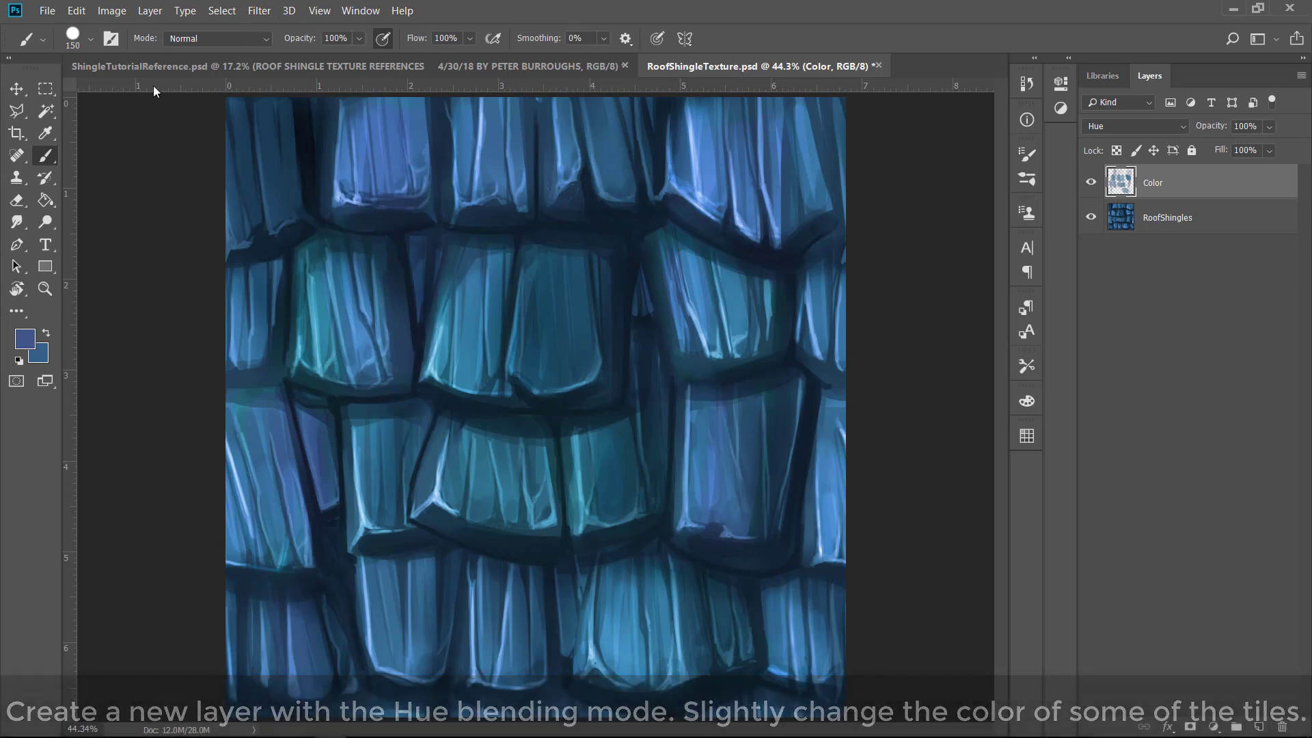
Step: Choose a purple foreground colour and tint four scattered shingles, including the wide middle and lower ones
{"action": "left_click", "coordinate": [25, 339]}
{"action": "left_click", "coordinate": [902, 309]}
{"action": "left_click", "coordinate": [1029, 238]}
{"action": "mouse_move", "coordinate": [680, 347]}
{"action": "left_mouse_down"}
{"action": "mouse_move", "coordinate": [790, 278]}
{"action": "mouse_move", "coordinate": [752, 321]}
{"action": "left_mouse_up"}
{"action": "left_click_drag", "start_coordinate": [311, 424], "coordinate": [329, 535]}
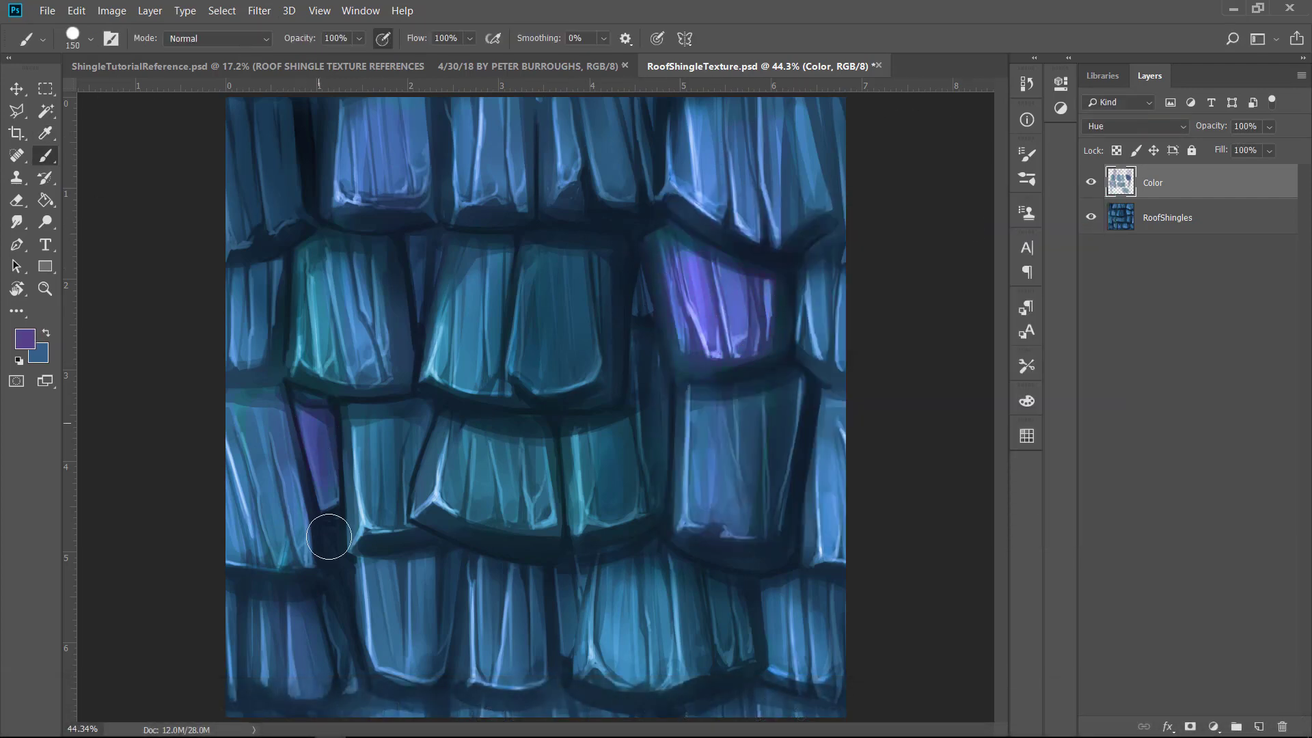
{"action": "mouse_move", "coordinate": [601, 588]}
{"action": "left_mouse_down"}
{"action": "mouse_move", "coordinate": [660, 681]}
{"action": "mouse_move", "coordinate": [735, 624]}
{"action": "left_mouse_up"}
{"action": "left_click_drag", "start_coordinate": [467, 451], "coordinate": [547, 512]}
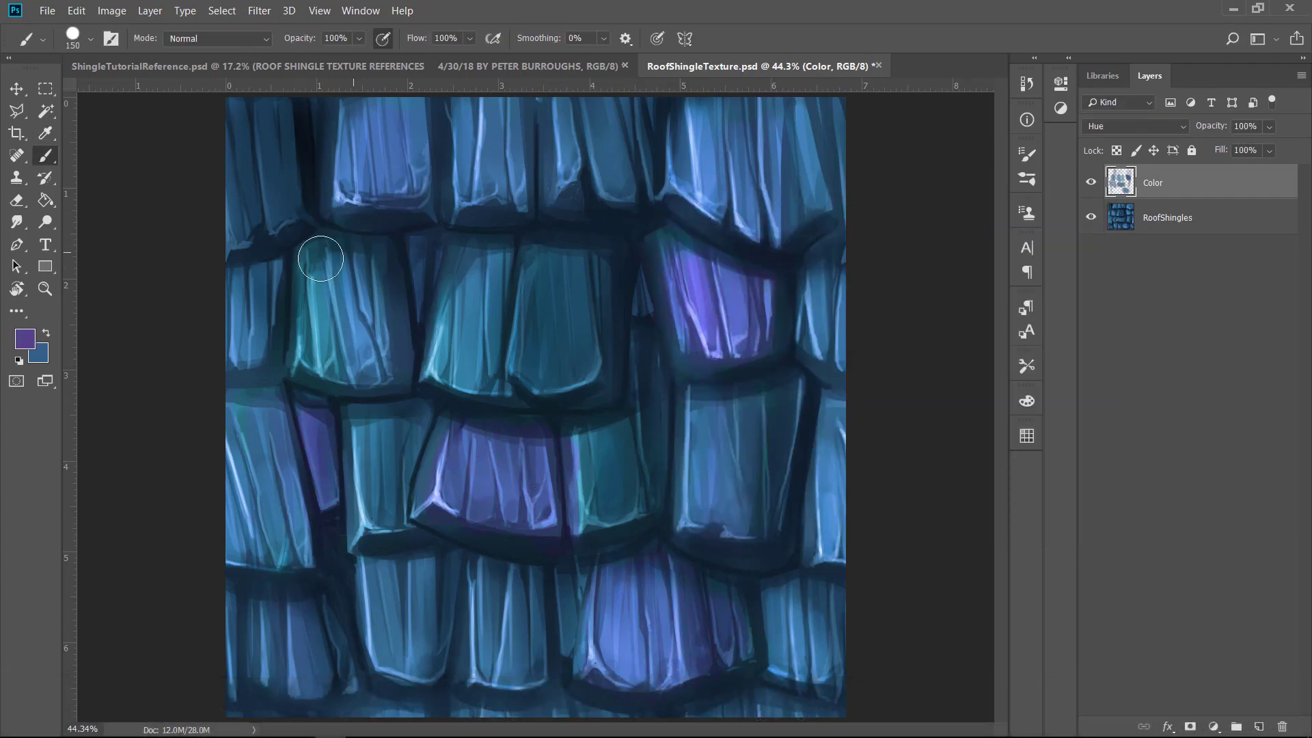
Step: Tint the two central shingles teal-green and sample the blue of the shingle below them
{"action": "left_click", "coordinate": [26, 338]}
{"action": "left_click", "coordinate": [444, 296]}
{"action": "key", "text": "Return"}
{"action": "left_click", "coordinate": [597, 458], "text": "alt"}
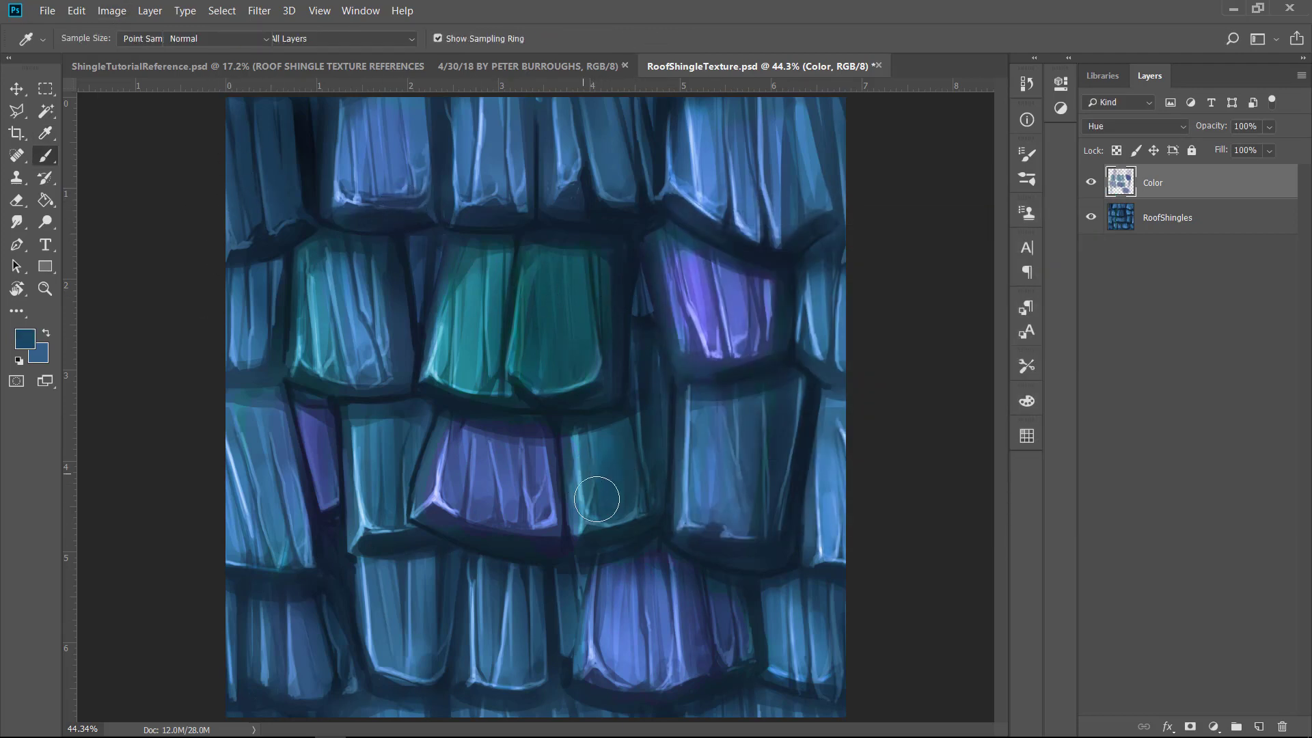
{"action": "left_click", "coordinate": [112, 10]}
{"action": "mouse_move", "coordinate": [132, 27]}
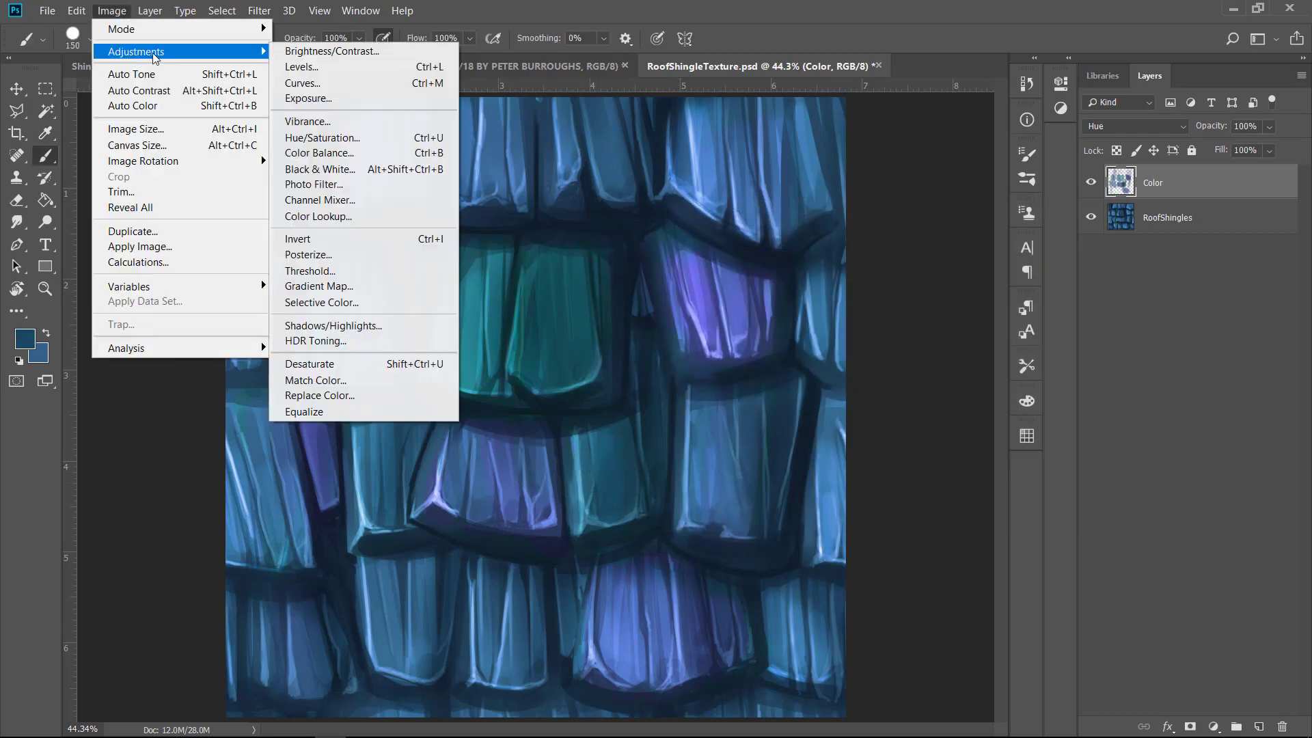
{"action": "left_click", "coordinate": [352, 137]}
{"action": "left_click_drag", "start_coordinate": [1040, 239], "coordinate": [1077, 240]}
{"action": "key", "text": "Escape"}
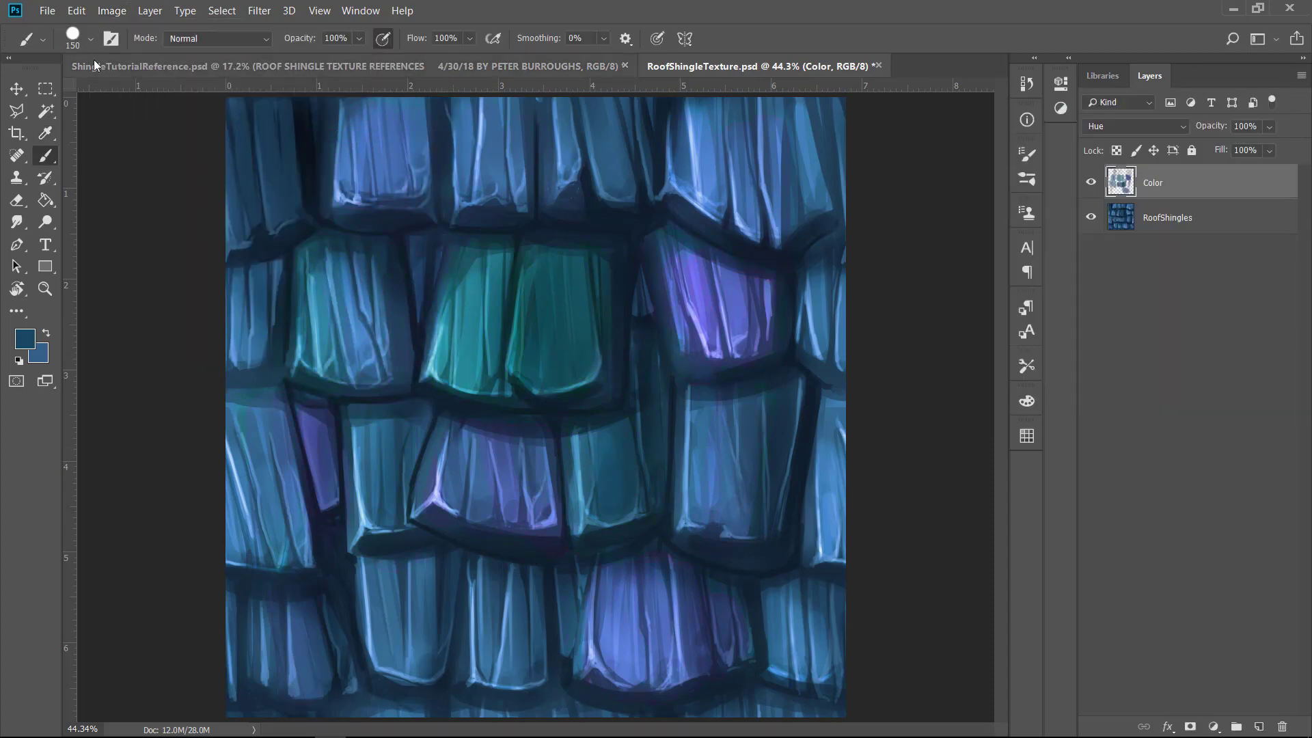
Step: Reduce the vibrance and saturation of the Color layer with a Vibrance adjustment
{"action": "left_click", "coordinate": [111, 10]}
{"action": "left_click", "coordinate": [353, 120]}
{"action": "left_click_drag", "start_coordinate": [924, 248], "coordinate": [841, 248]}
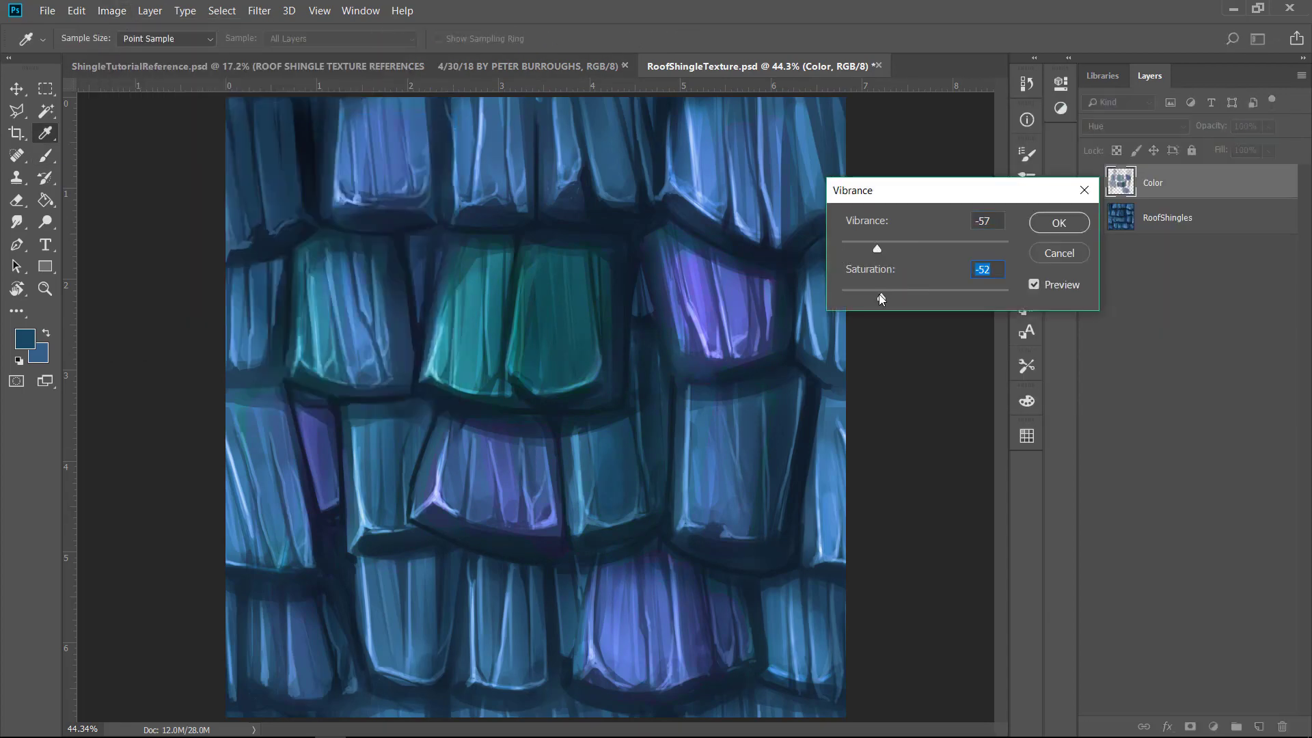
{"action": "mouse_move", "coordinate": [881, 298]}
{"action": "left_mouse_down"}
{"action": "mouse_move", "coordinate": [843, 295]}
{"action": "mouse_move", "coordinate": [872, 296]}
{"action": "left_mouse_up"}
{"action": "left_click_drag", "start_coordinate": [876, 252], "coordinate": [1002, 280]}
{"action": "left_click", "coordinate": [1058, 223]}
{"action": "left_click", "coordinate": [111, 11]}
{"action": "mouse_move", "coordinate": [132, 27]}
{"action": "left_click", "coordinate": [352, 137]}
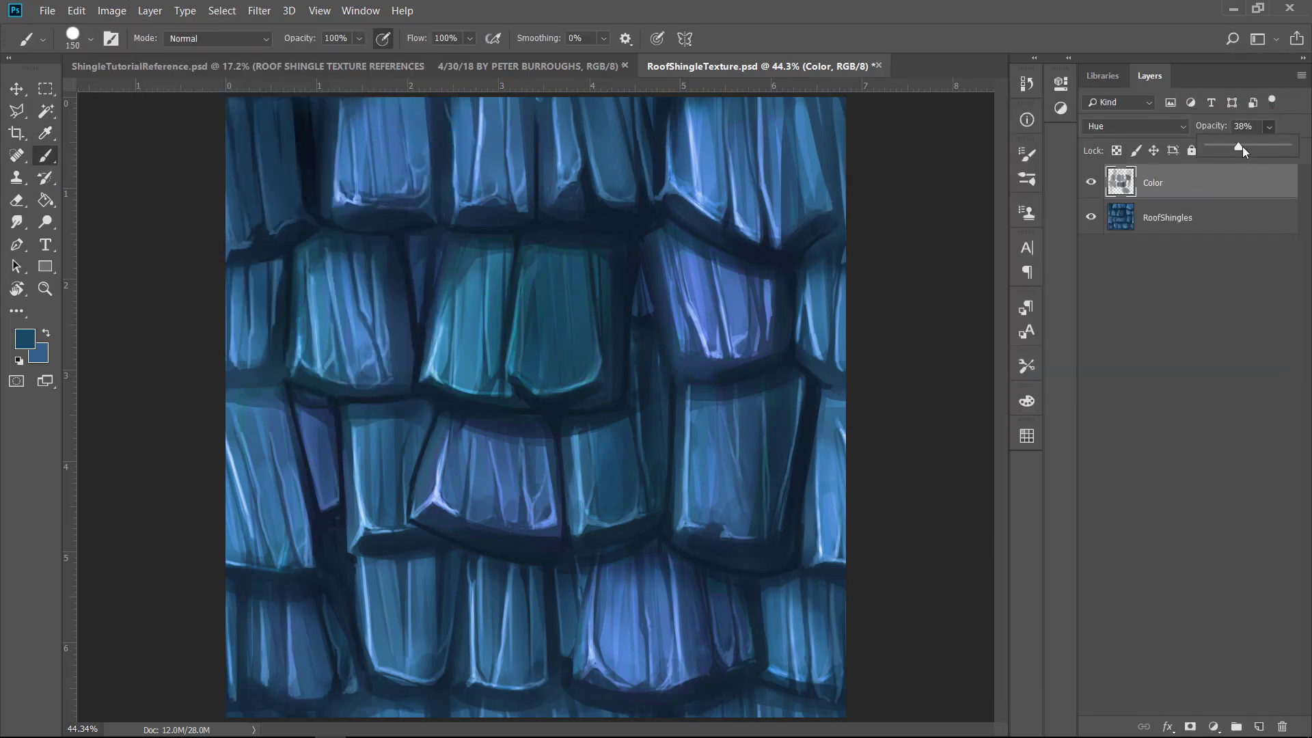
Step: Try the Color blending mode on the Color layer and return it to Hue
{"action": "left_click", "coordinate": [1134, 126]}
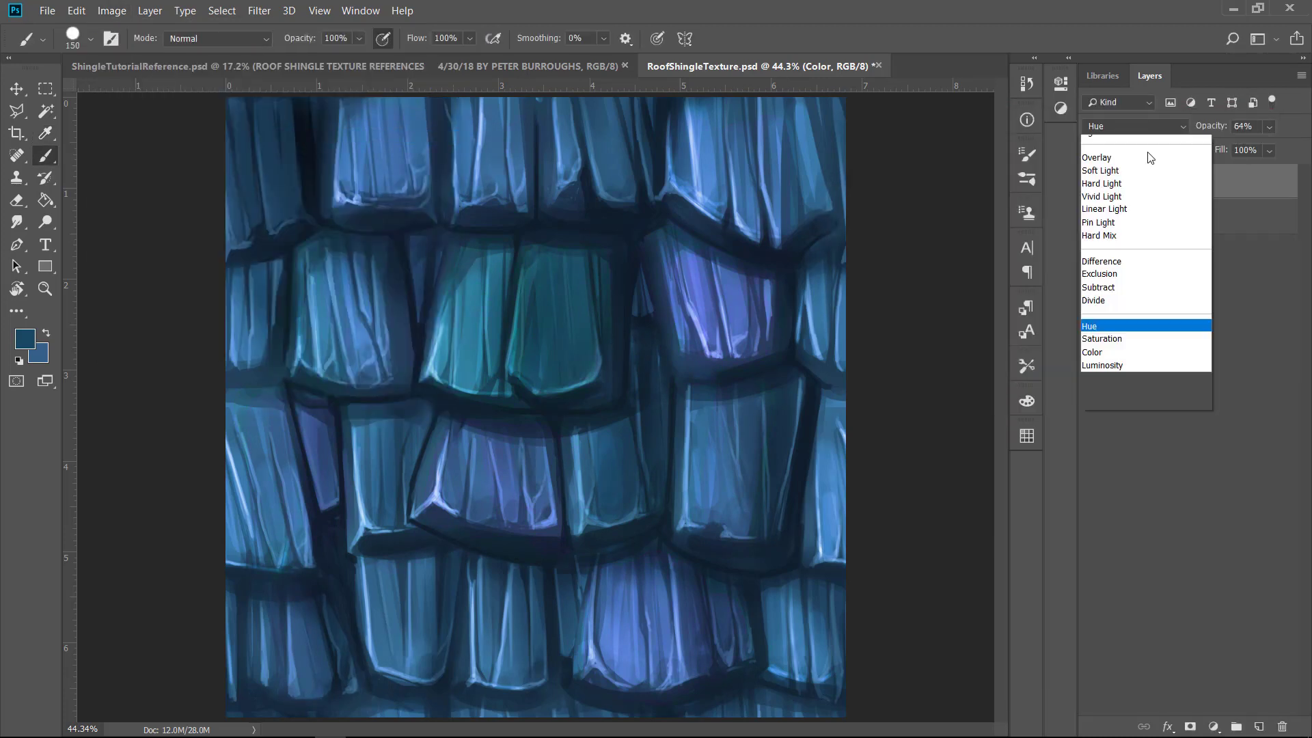
{"action": "left_click", "coordinate": [1120, 530]}
{"action": "left_click", "coordinate": [1134, 126]}
{"action": "left_click", "coordinate": [1120, 500]}
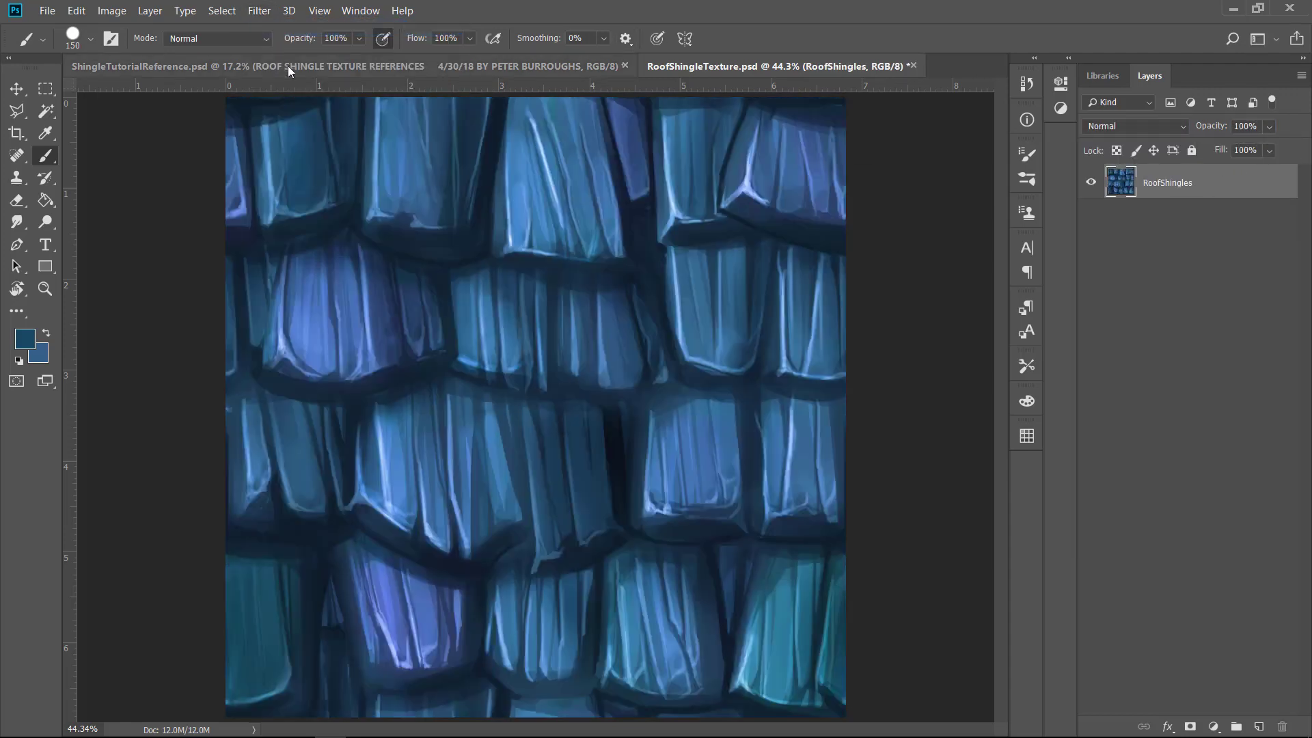
Step: Compare the painted texture with the shingle reference sheet and return to RoofShingleTexture.psd
{"action": "left_click", "coordinate": [289, 66]}
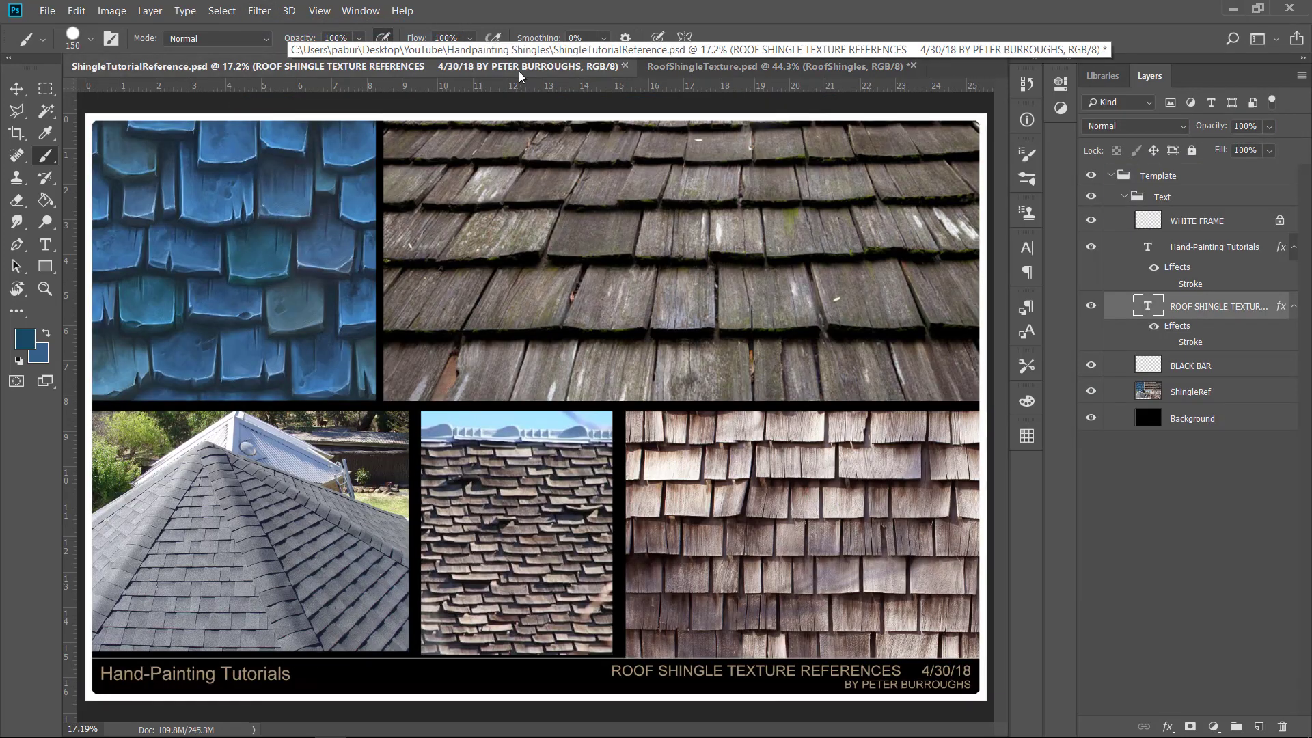
{"action": "left_click", "coordinate": [670, 69]}
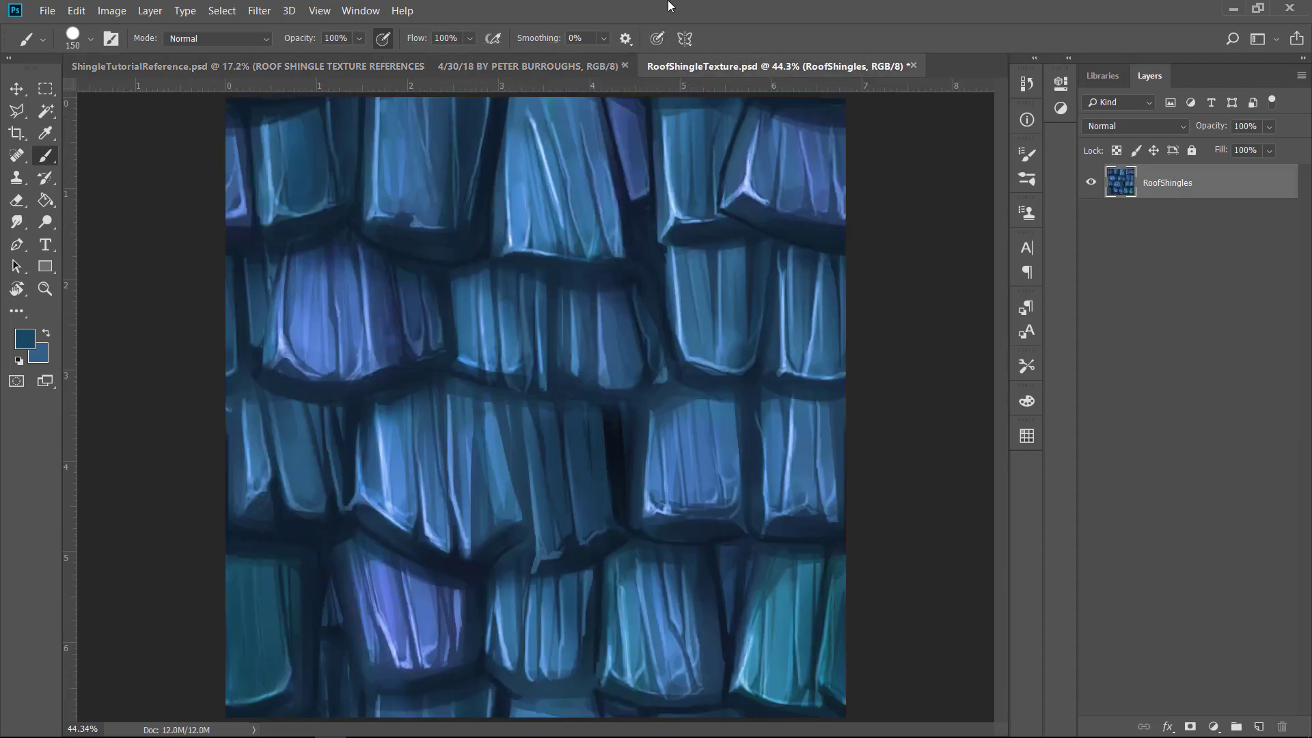
Step: Shrink the brush for detail work and extend the light left-edge highlight of the teal shingle near the texture's top-left corner upward
{"action": "left_click", "coordinate": [45, 156]}
{"action": "key", "text": "ctrl+plus"}
{"action": "key", "text": "ctrl+plus"}
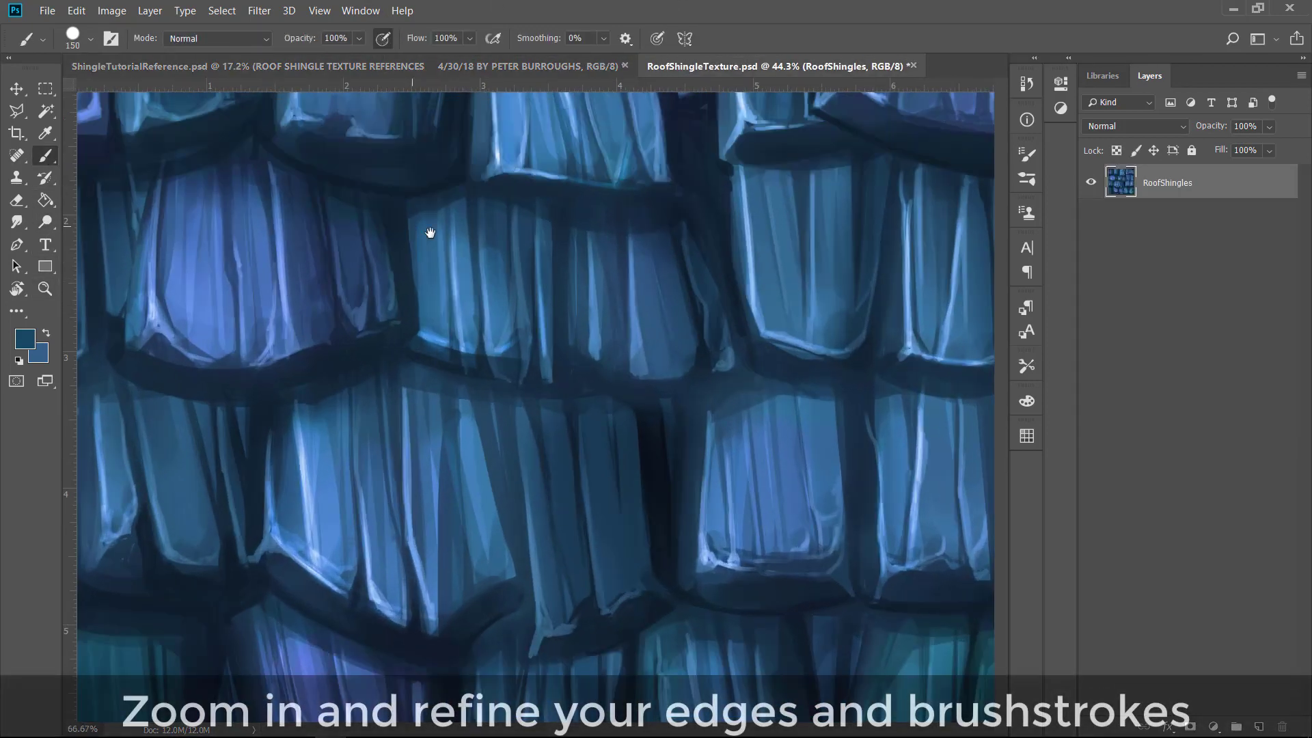
{"action": "key", "text": "ctrl+plus"}
{"action": "left_click_drag", "start_coordinate": [431, 231], "coordinate": [506, 332]}
{"action": "key", "text": "bracketleft"}
{"action": "key", "text": "bracketleft"}
{"action": "key", "text": "bracketleft"}
{"action": "key", "text": "bracketleft"}
{"action": "key", "text": "bracketleft"}
{"action": "key", "text": "bracketleft"}
{"action": "key", "text": "bracketleft"}
{"action": "key", "text": "bracketleft"}
{"action": "key", "text": "bracketleft"}
{"action": "key", "text": "bracketleft"}
{"action": "key", "text": "bracketleft"}
{"action": "key", "text": "bracketleft"}
{"action": "key", "text": "bracketleft"}
{"action": "key", "text": "bracketleft"}
{"action": "key", "text": "bracketleft"}
{"action": "key", "text": "bracketleft"}
{"action": "key", "text": "bracketleft"}
{"action": "key", "text": "ctrl+plus"}
{"action": "left_click_drag", "start_coordinate": [385, 384], "coordinate": [518, 474]}
{"action": "key", "text": "ctrl+minus"}
{"action": "left_click", "coordinate": [354, 527], "text": "alt"}
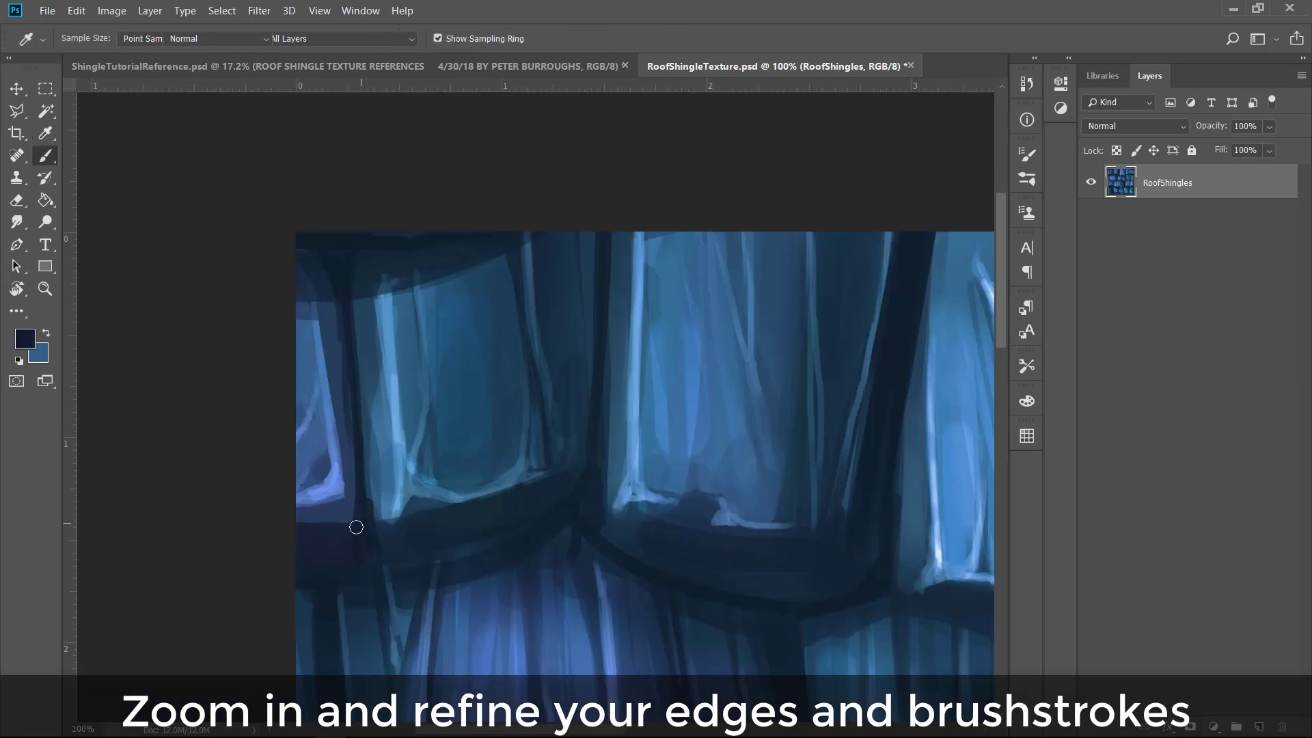
{"action": "left_click", "coordinate": [385, 301], "text": "alt"}
{"action": "left_click_drag", "start_coordinate": [385, 293], "coordinate": [383, 252]}
Step: Repaint the strip along the teal shingle's left side with a larger brush, using colours sampled beside it
{"action": "left_click", "coordinate": [367, 266], "text": "alt"}
{"action": "key", "text": "bracketright"}
{"action": "key", "text": "bracketright"}
{"action": "key", "text": "bracketright"}
{"action": "key", "text": "bracketright"}
{"action": "key", "text": "bracketright"}
{"action": "mouse_move", "coordinate": [362, 301]}
{"action": "left_mouse_down"}
{"action": "mouse_move", "coordinate": [385, 515]}
{"action": "mouse_move", "coordinate": [360, 378]}
{"action": "mouse_move", "coordinate": [372, 501]}
{"action": "left_mouse_up"}
{"action": "left_click", "coordinate": [376, 422], "text": "alt"}
{"action": "left_click", "coordinate": [355, 377], "text": "alt"}
Step: Sharpen the highlight along the teal shingle's lower edge and corners with a sampled light blue and a 5 px brush
{"action": "key", "text": "bracketleft"}
{"action": "key", "text": "bracketleft"}
{"action": "key", "text": "bracketleft"}
{"action": "key", "text": "bracketleft"}
{"action": "key", "text": "bracketleft"}
{"action": "left_click", "coordinate": [395, 512], "text": "alt"}
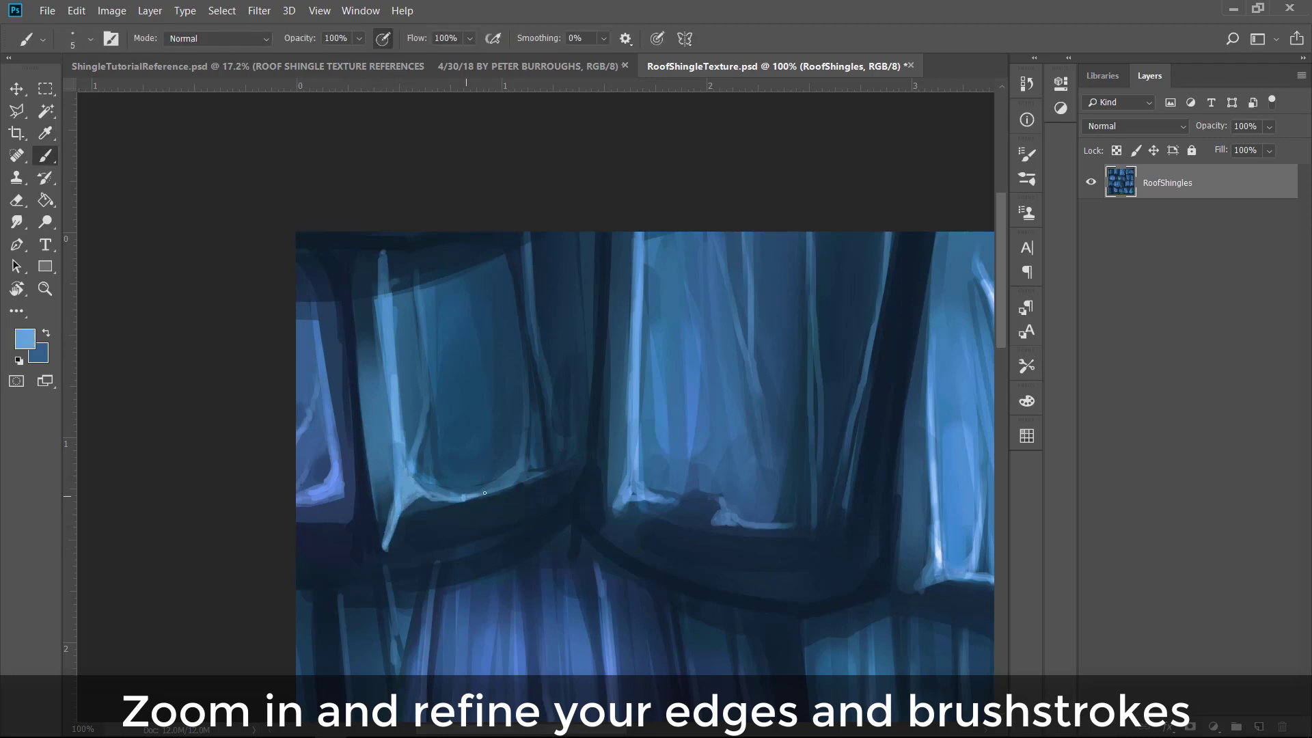
{"action": "left_click_drag", "start_coordinate": [514, 477], "coordinate": [523, 455]}
Step: Redraw the teal shingle's wood grain line rising from its lower-left corner with sampled blues and a fine brush
{"action": "left_click", "coordinate": [444, 464], "text": "alt"}
{"action": "key", "text": "bracketright"}
{"action": "left_click", "coordinate": [427, 410], "text": "alt"}
{"action": "mouse_move", "coordinate": [430, 465]}
{"action": "left_mouse_down"}
{"action": "mouse_move", "coordinate": [435, 352]}
{"action": "mouse_move", "coordinate": [416, 296]}
{"action": "mouse_move", "coordinate": [422, 478]}
{"action": "mouse_move", "coordinate": [399, 461]}
{"action": "mouse_move", "coordinate": [398, 412]}
{"action": "mouse_move", "coordinate": [409, 467]}
{"action": "mouse_move", "coordinate": [420, 355]}
{"action": "left_mouse_up"}
{"action": "left_click", "coordinate": [410, 468], "text": "alt"}
{"action": "key", "text": "bracketleft"}
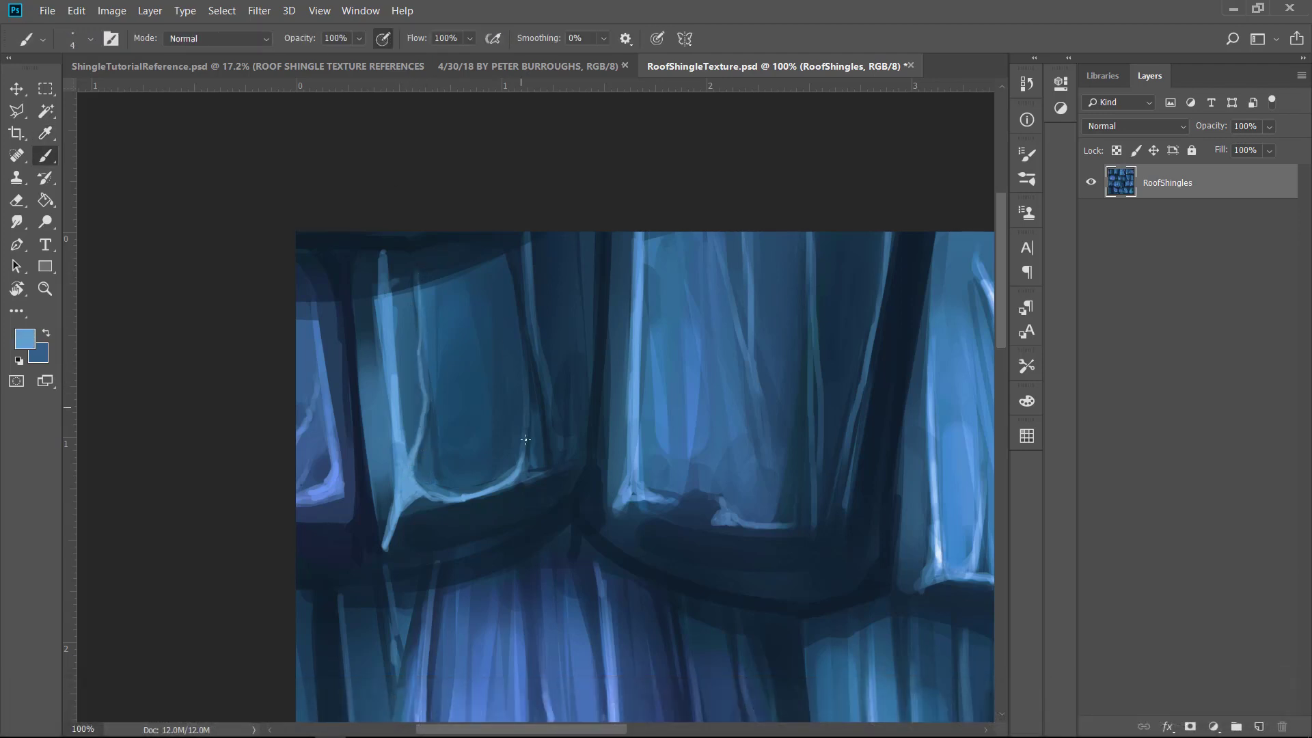
Step: Paint a thin light highlight up the right edge of the teal shingle with a 3 px brush
{"action": "key", "text": "ctrl+plus"}
{"action": "key", "text": "bracketleft"}
{"action": "left_click_drag", "start_coordinate": [514, 280], "coordinate": [515, 474]}
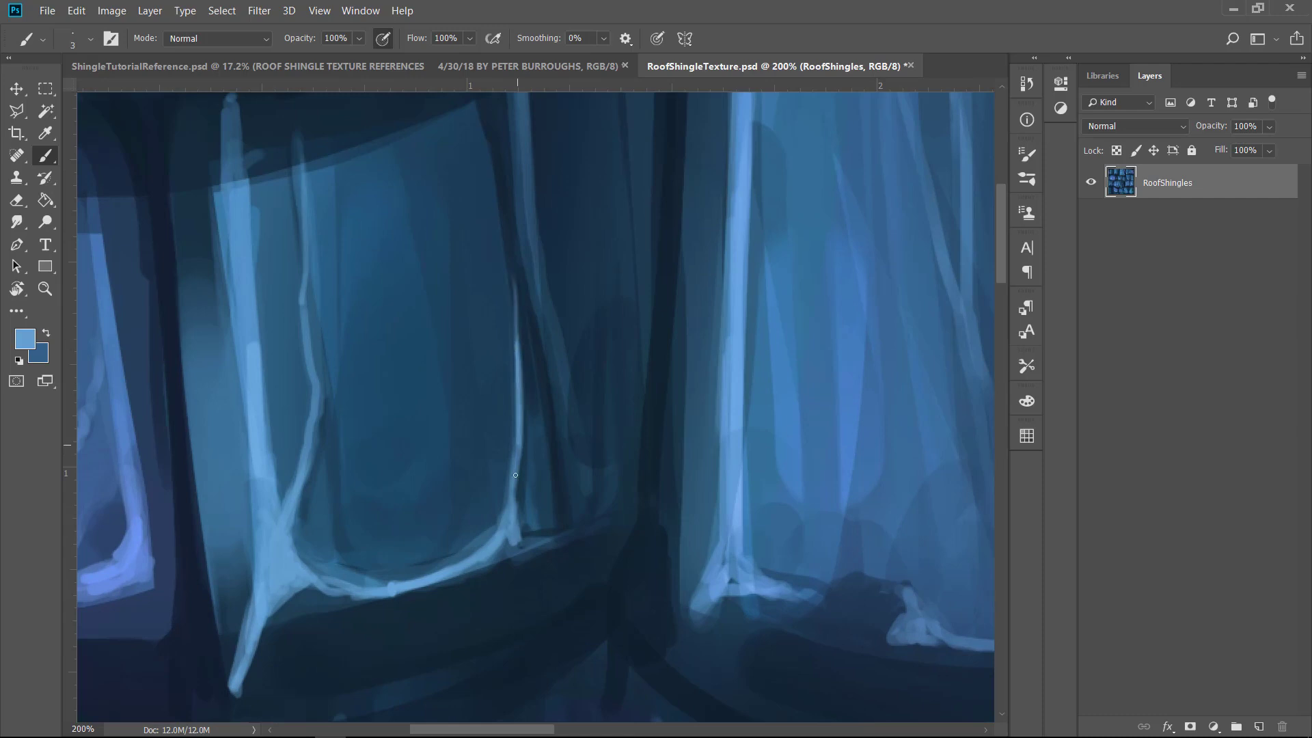
Step: Repaint the strip right of the teal shingle's new highlight with sampled dark blues and a 7 px brush
{"action": "key", "text": "bracketright"}
{"action": "key", "text": "bracketright"}
{"action": "key", "text": "bracketright"}
{"action": "key", "text": "bracketright"}
{"action": "key", "text": "bracketright"}
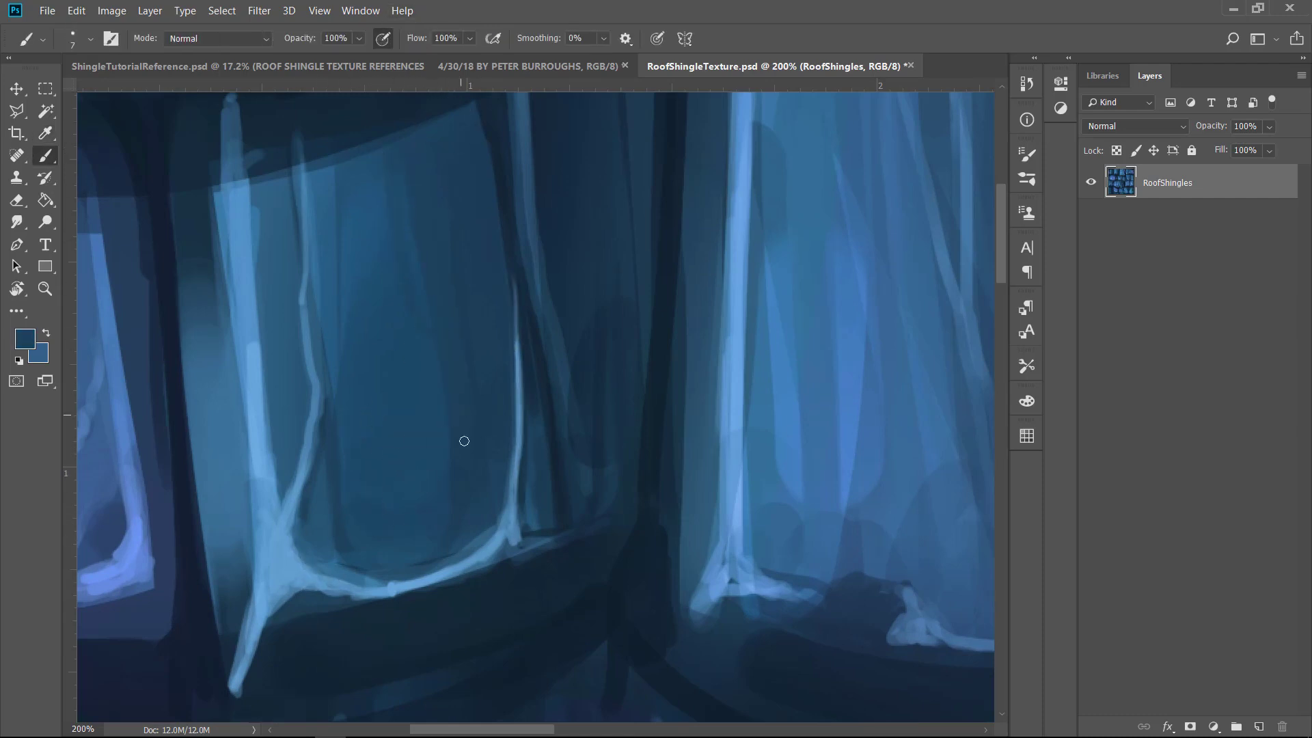
{"action": "left_click", "coordinate": [557, 337], "text": "alt"}
{"action": "left_click_drag", "start_coordinate": [558, 349], "coordinate": [586, 488]}
{"action": "left_click", "coordinate": [548, 321], "text": "alt"}
{"action": "left_click_drag", "start_coordinate": [547, 322], "coordinate": [562, 420]}
{"action": "mouse_move", "coordinate": [545, 338]}
{"action": "left_mouse_down"}
{"action": "mouse_move", "coordinate": [572, 531]}
{"action": "mouse_move", "coordinate": [553, 390]}
{"action": "mouse_move", "coordinate": [627, 426]}
{"action": "left_mouse_up"}
Step: Refine the teal shingle's lower-right corner with thin strokes in sampled blues and a small brush
{"action": "left_click", "coordinate": [538, 460], "text": "alt"}
{"action": "key", "text": "bracketleft"}
{"action": "left_click", "coordinate": [566, 407], "text": "alt"}
{"action": "left_click_drag", "start_coordinate": [595, 405], "coordinate": [622, 362]}
{"action": "key", "text": "ctrl+minus"}
{"action": "key", "text": "bracketright"}
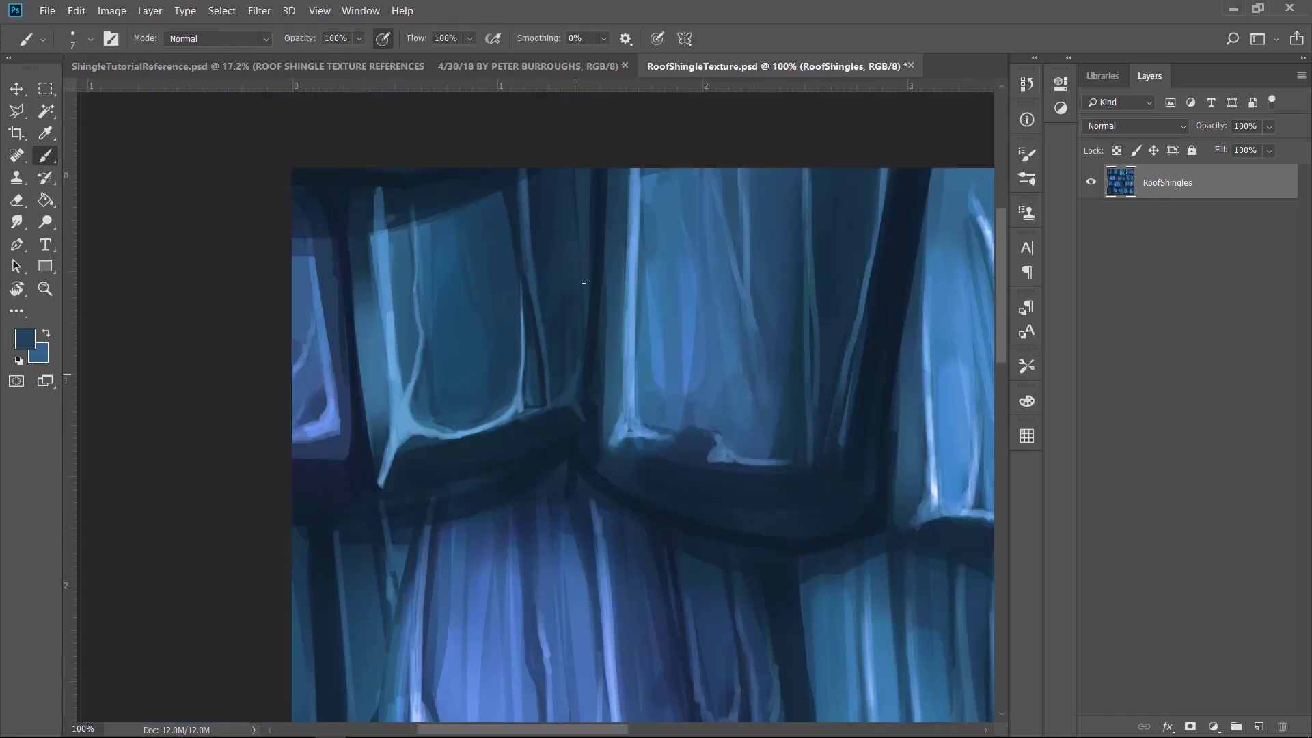
Step: Darken the underside below the teal shingle's lower edge with a sampled dark blue, enlarging the brush to 40 px
{"action": "left_click_drag", "start_coordinate": [392, 479], "coordinate": [451, 459]}
{"action": "left_click", "coordinate": [499, 448], "text": "alt"}
{"action": "key", "text": "bracketright"}
{"action": "key", "text": "bracketright"}
{"action": "key", "text": "bracketright"}
{"action": "key", "text": "bracketright"}
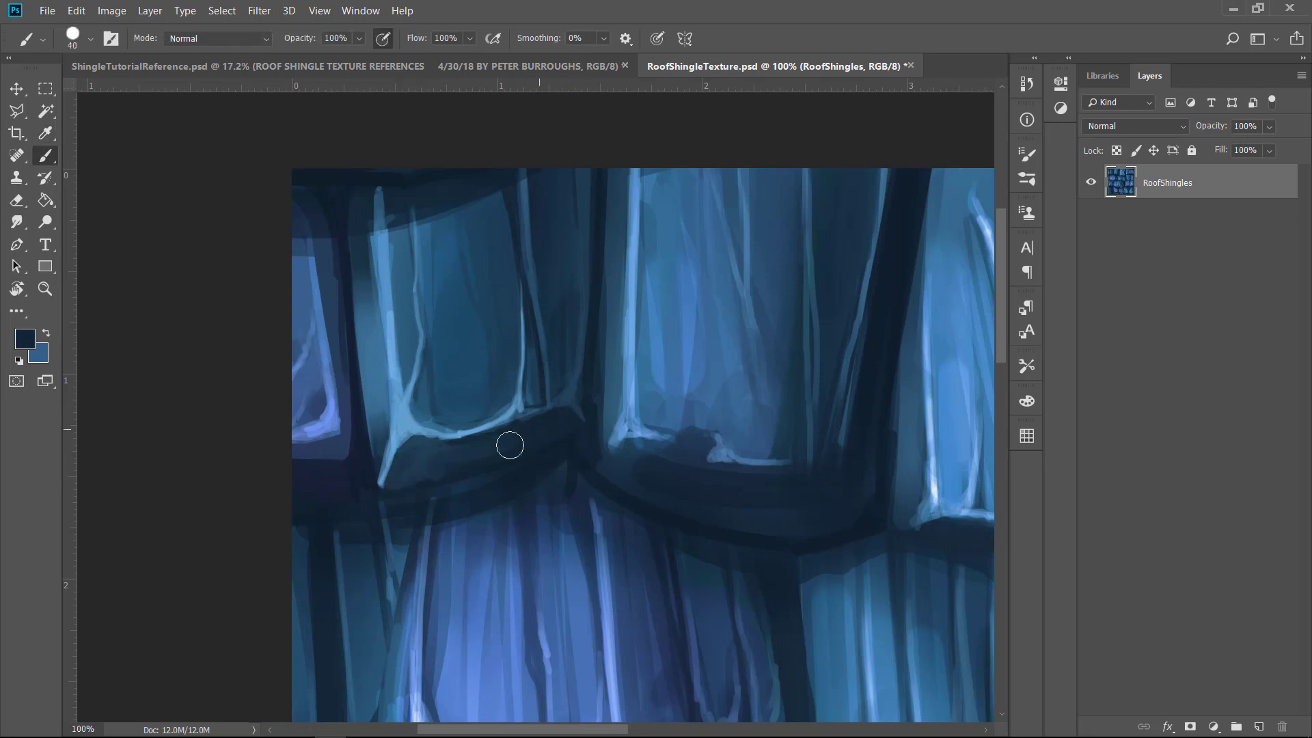
Step: Trim the top of the teal shingle's left highlight by painting over it with sampled dark blue and a 10 px brush
{"action": "left_click_drag", "start_coordinate": [715, 282], "coordinate": [651, 249]}
{"action": "left_click", "coordinate": [297, 183], "text": "alt"}
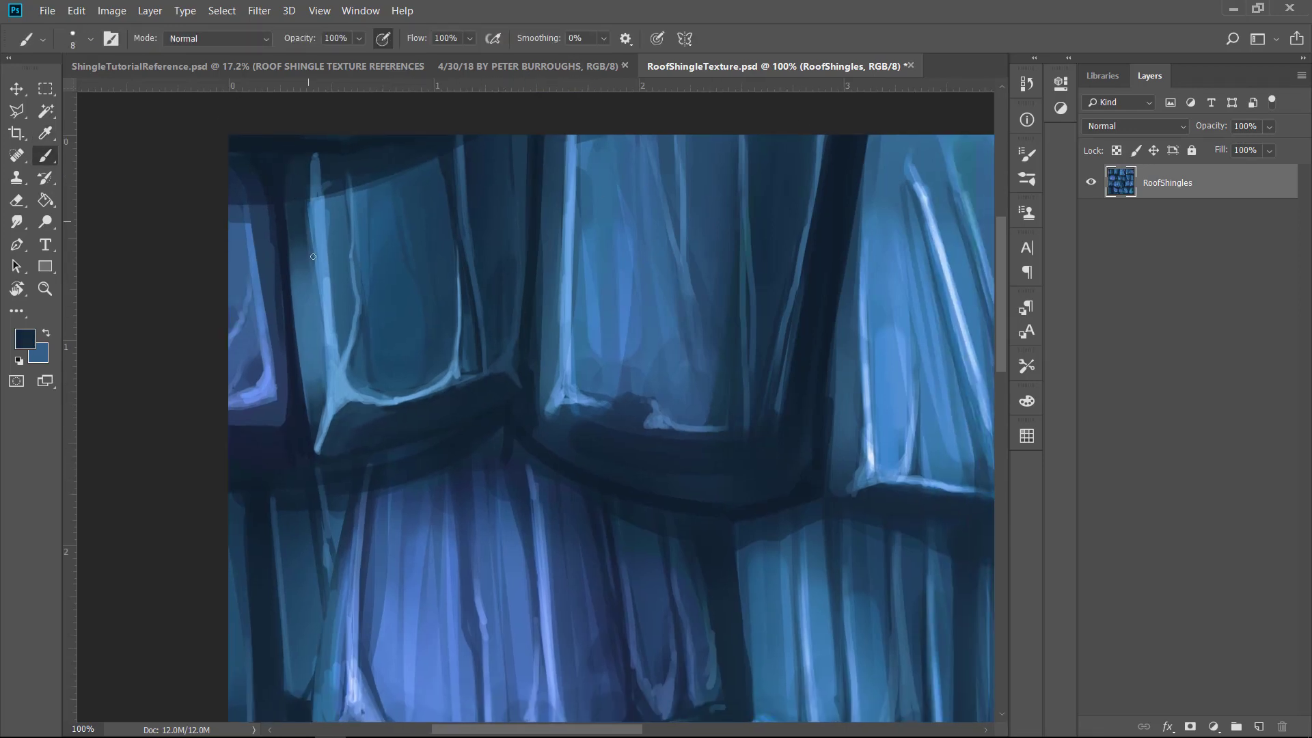
{"action": "left_click", "coordinate": [326, 149], "text": "alt"}
{"action": "key", "text": "bracketleft"}
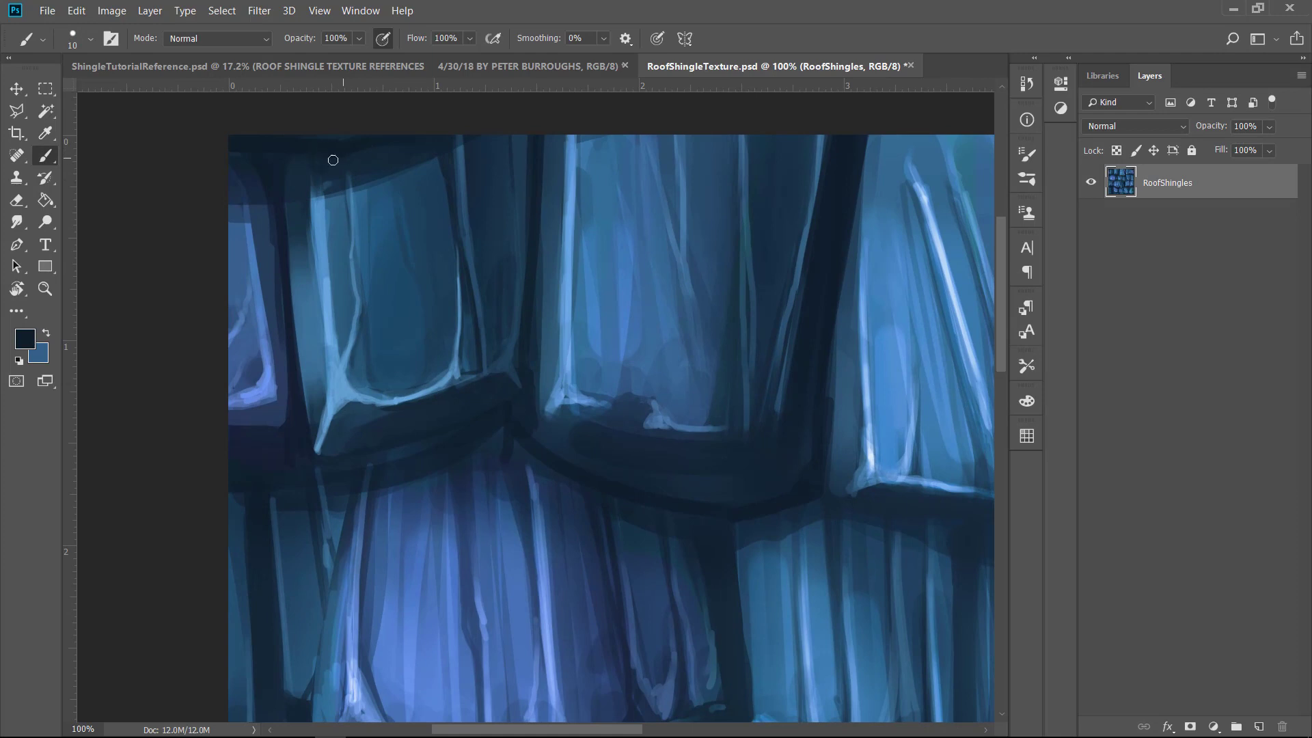
Step: Highlight the second top-row shingle's lower-left corner and notched edge, and paint a dark crack rising from the notch
{"action": "left_click", "coordinate": [544, 417], "text": "alt"}
{"action": "key", "text": "bracketleft"}
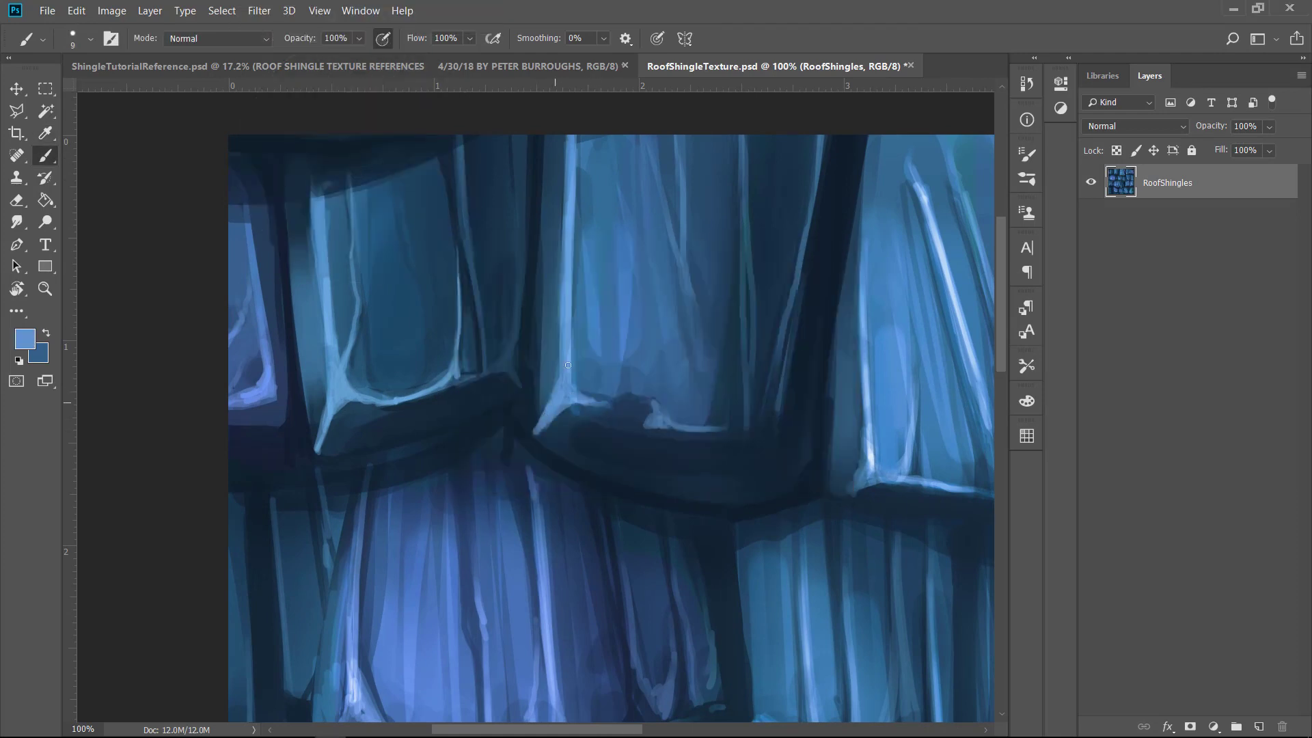
{"action": "left_click", "coordinate": [642, 414], "text": "alt"}
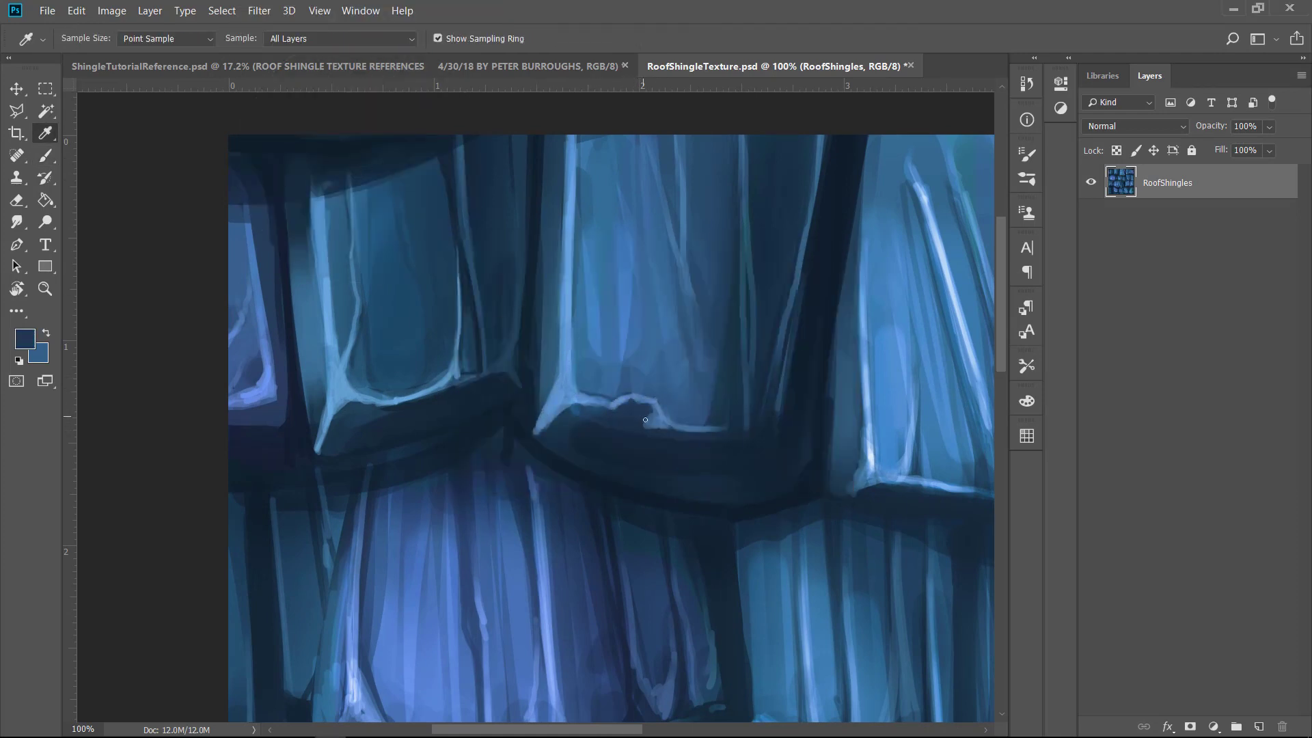
{"action": "key", "text": "bracketright"}
{"action": "key", "text": "bracketright"}
{"action": "key", "text": "bracketright"}
{"action": "mouse_move", "coordinate": [650, 410]}
{"action": "left_mouse_down"}
{"action": "mouse_move", "coordinate": [653, 422]}
{"action": "mouse_move", "coordinate": [625, 306]}
{"action": "left_mouse_up"}
{"action": "key", "text": "bracketleft"}
{"action": "key", "text": "bracketleft"}
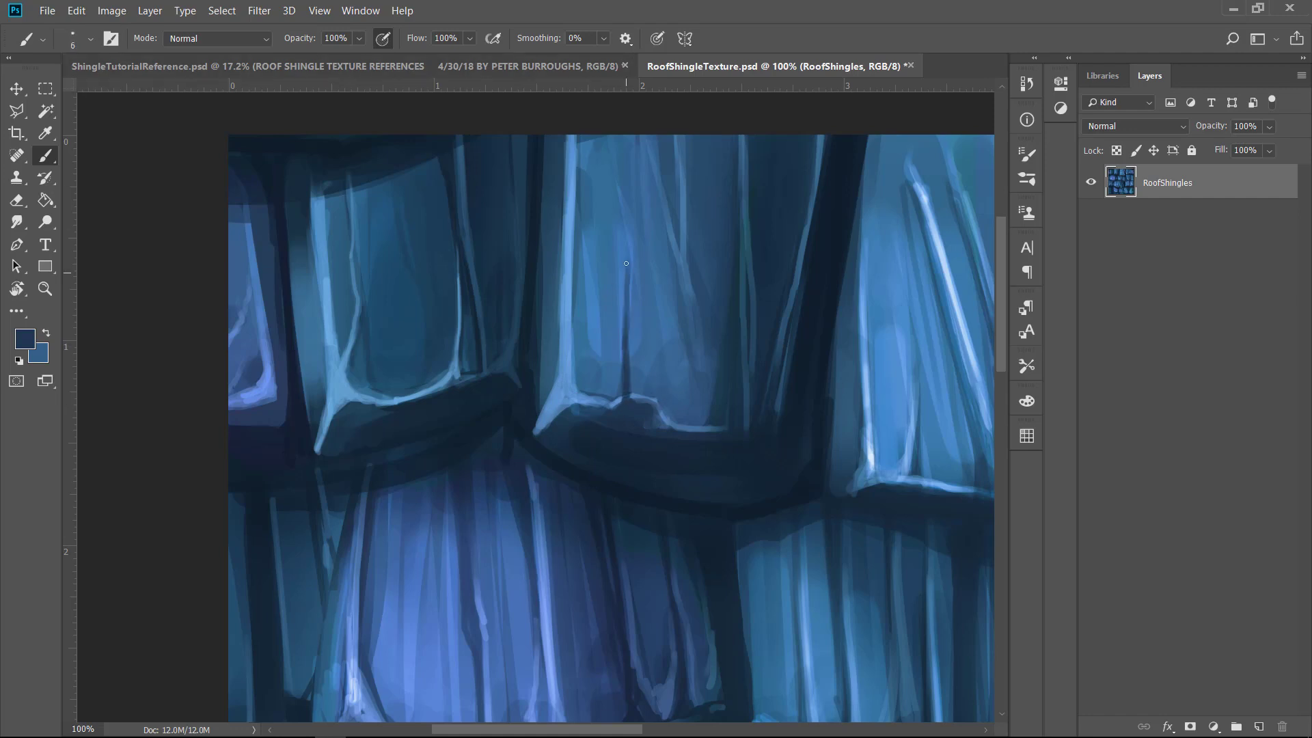
Step: Paint a light bevelled corner at the second shingle's lower right and fill its underside with dark blue
{"action": "left_click", "coordinate": [735, 429], "text": "alt"}
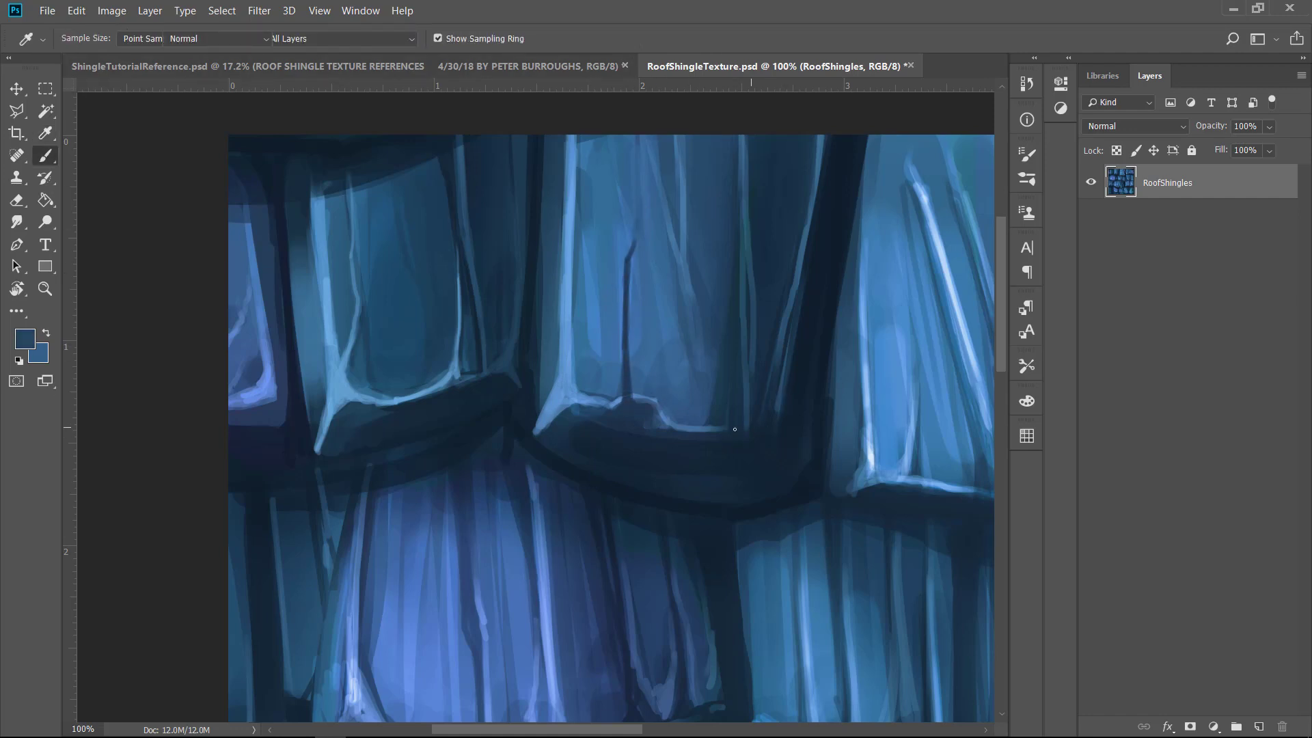
{"action": "mouse_move", "coordinate": [789, 473]}
{"action": "left_mouse_down"}
{"action": "mouse_move", "coordinate": [786, 366]}
{"action": "mouse_move", "coordinate": [760, 432]}
{"action": "left_mouse_up"}
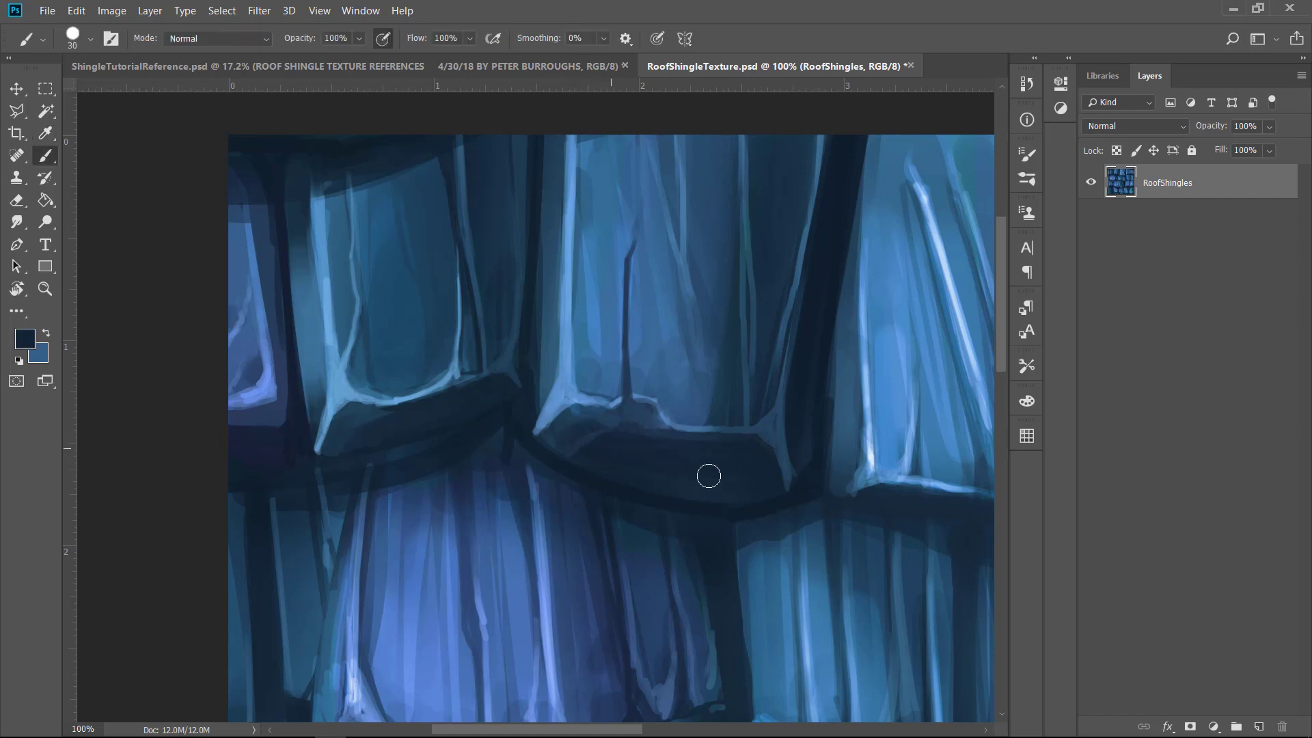
Step: Extend the crack down through the second shingle's underside and add a second dark crack near its lower-right corner
{"action": "key", "text": "bracketleft"}
{"action": "key", "text": "bracketleft"}
{"action": "key", "text": "bracketleft"}
{"action": "key", "text": "bracketleft"}
{"action": "key", "text": "bracketleft"}
{"action": "key", "text": "bracketleft"}
{"action": "left_click_drag", "start_coordinate": [626, 388], "coordinate": [629, 426]}
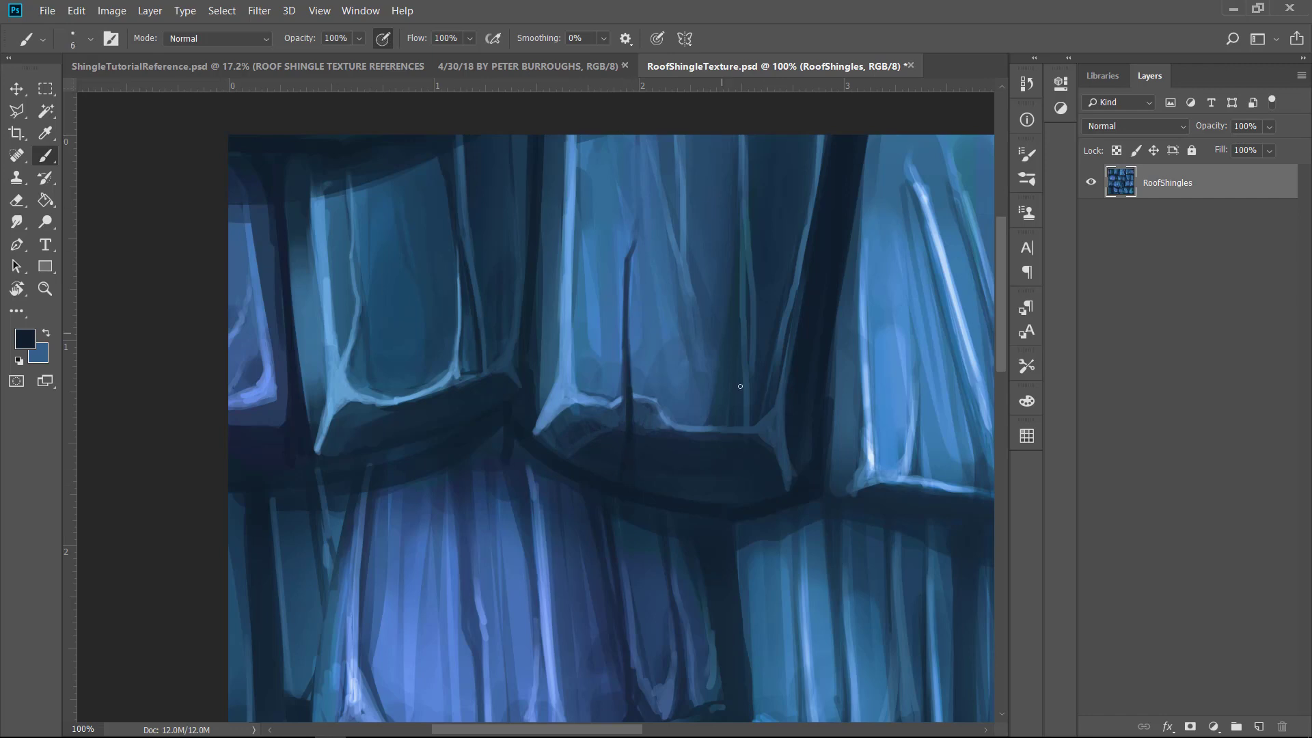
{"action": "left_click_drag", "start_coordinate": [752, 391], "coordinate": [752, 427]}
Step: Soften the grain streaks in the middle of the second shingle with sampled blues, reducing the brush to 6 px
{"action": "left_click", "coordinate": [753, 370], "text": "alt"}
{"action": "key", "text": "bracketleft"}
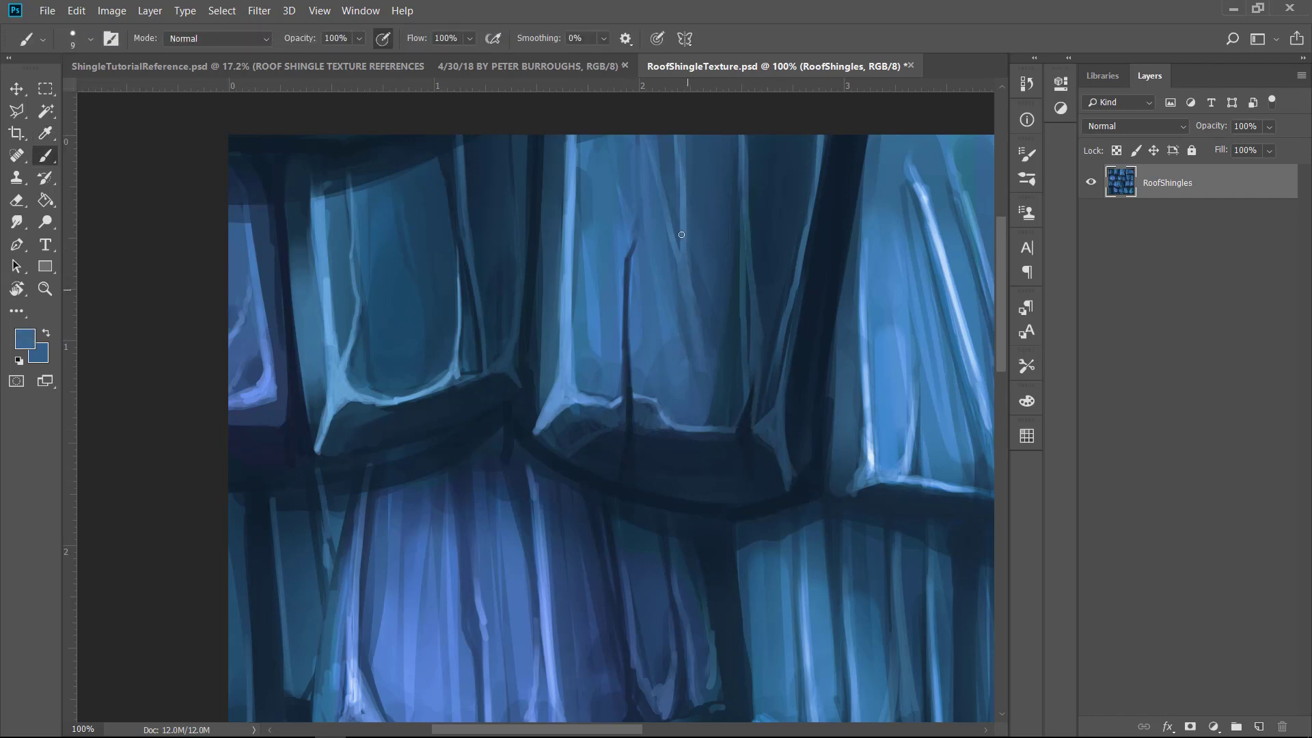
{"action": "key", "text": "bracketleft"}
{"action": "key", "text": "bracketleft"}
{"action": "key", "text": "bracketleft"}
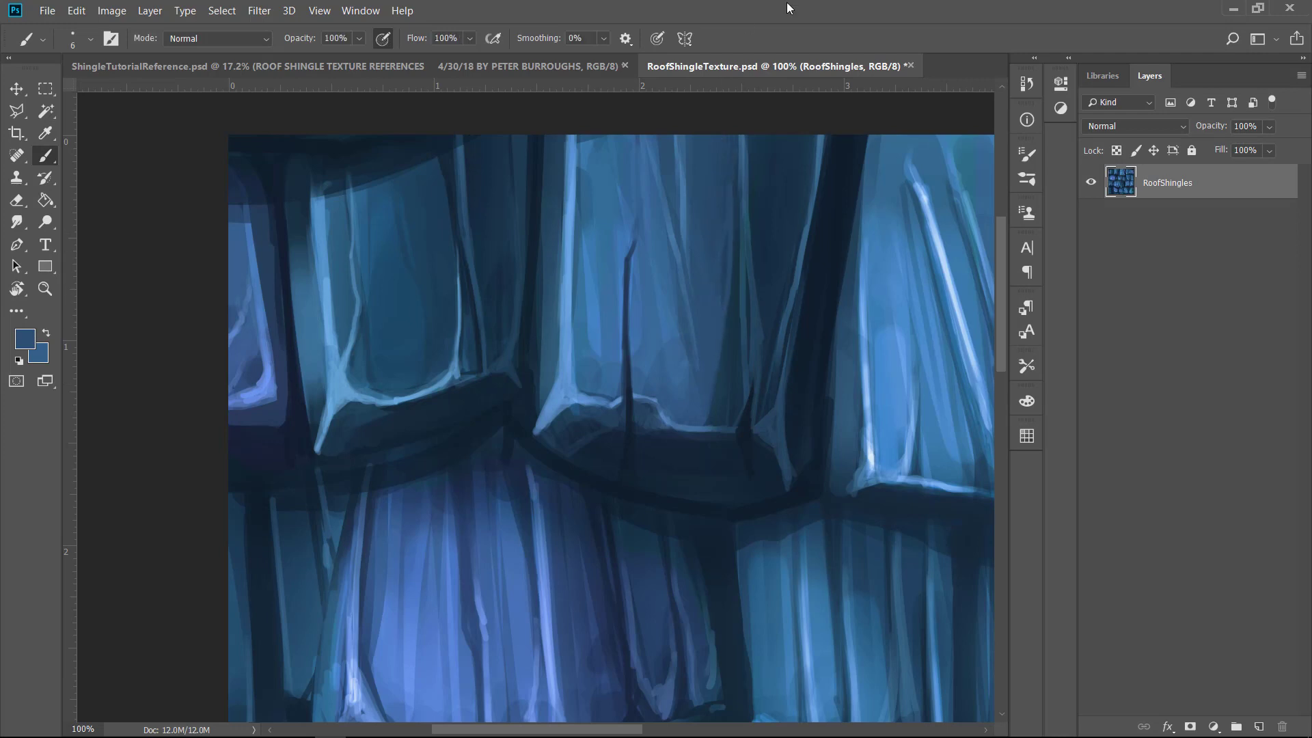
Step: Blend the area left of the second shingle's right-hand crack with sampled blues and a 30–35 px brush
{"action": "key", "text": "bracketright"}
{"action": "key", "text": "bracketright"}
{"action": "key", "text": "bracketright"}
{"action": "key", "text": "bracketright"}
{"action": "key", "text": "bracketright"}
{"action": "key", "text": "bracketright"}
{"action": "key", "text": "bracketright"}
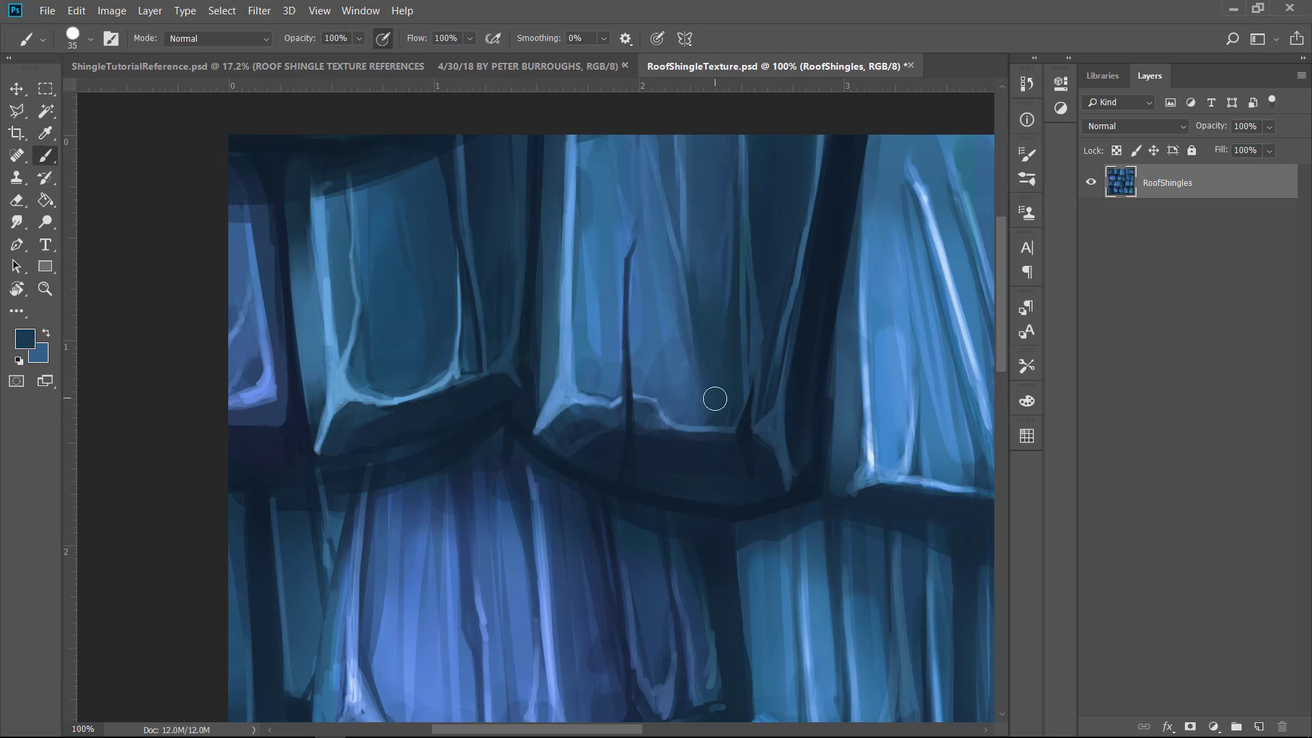
{"action": "left_click", "coordinate": [668, 293], "text": "alt"}
{"action": "left_click_drag", "start_coordinate": [716, 420], "coordinate": [720, 229]}
{"action": "key", "text": "ctrl+z"}
{"action": "left_click", "coordinate": [705, 284], "text": "alt"}
{"action": "left_click_drag", "start_coordinate": [707, 285], "coordinate": [728, 411]}
{"action": "key", "text": "bracketleft"}
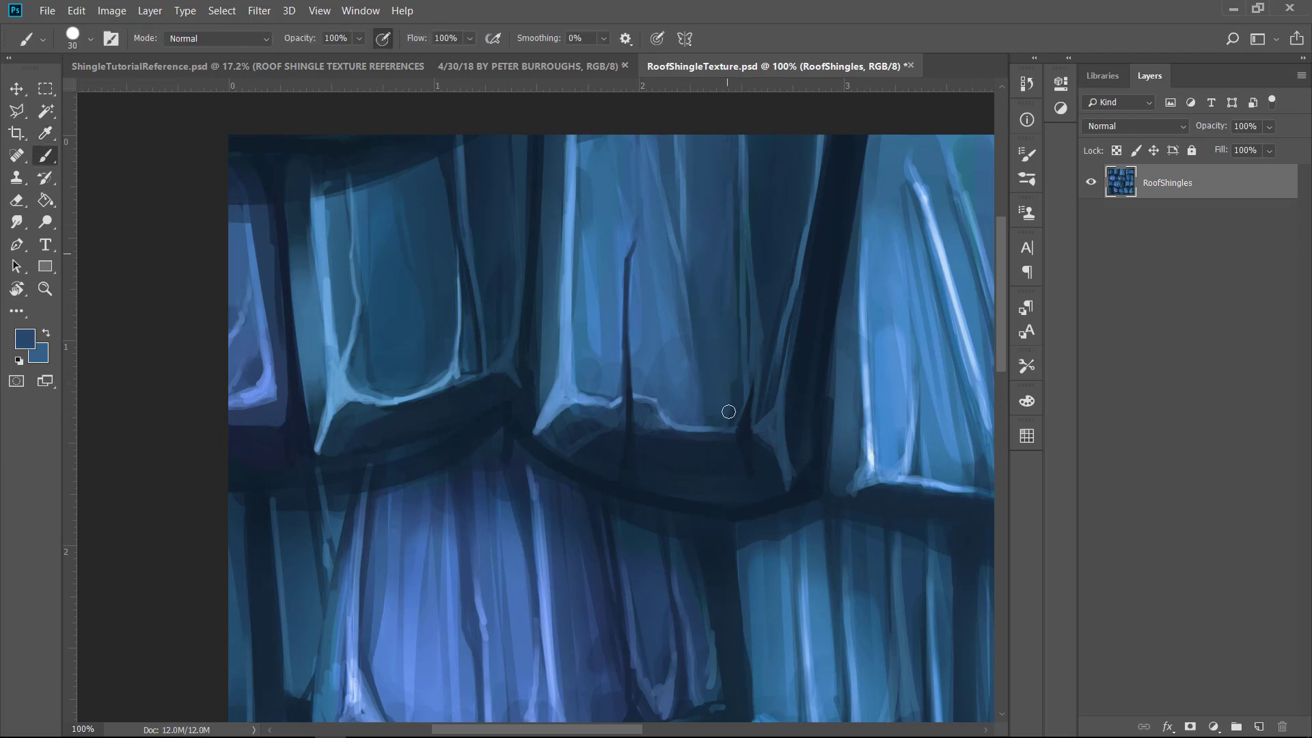
Step: Brighten the second shingle's lower-right edge and corner with a light blue and a 6 px brush
{"action": "key", "text": "bracketleft"}
{"action": "key", "text": "bracketleft"}
{"action": "key", "text": "bracketleft"}
{"action": "key", "text": "bracketleft"}
{"action": "key", "text": "bracketleft"}
{"action": "key", "text": "bracketleft"}
{"action": "key", "text": "bracketleft"}
{"action": "left_click", "coordinate": [739, 168], "text": "alt"}
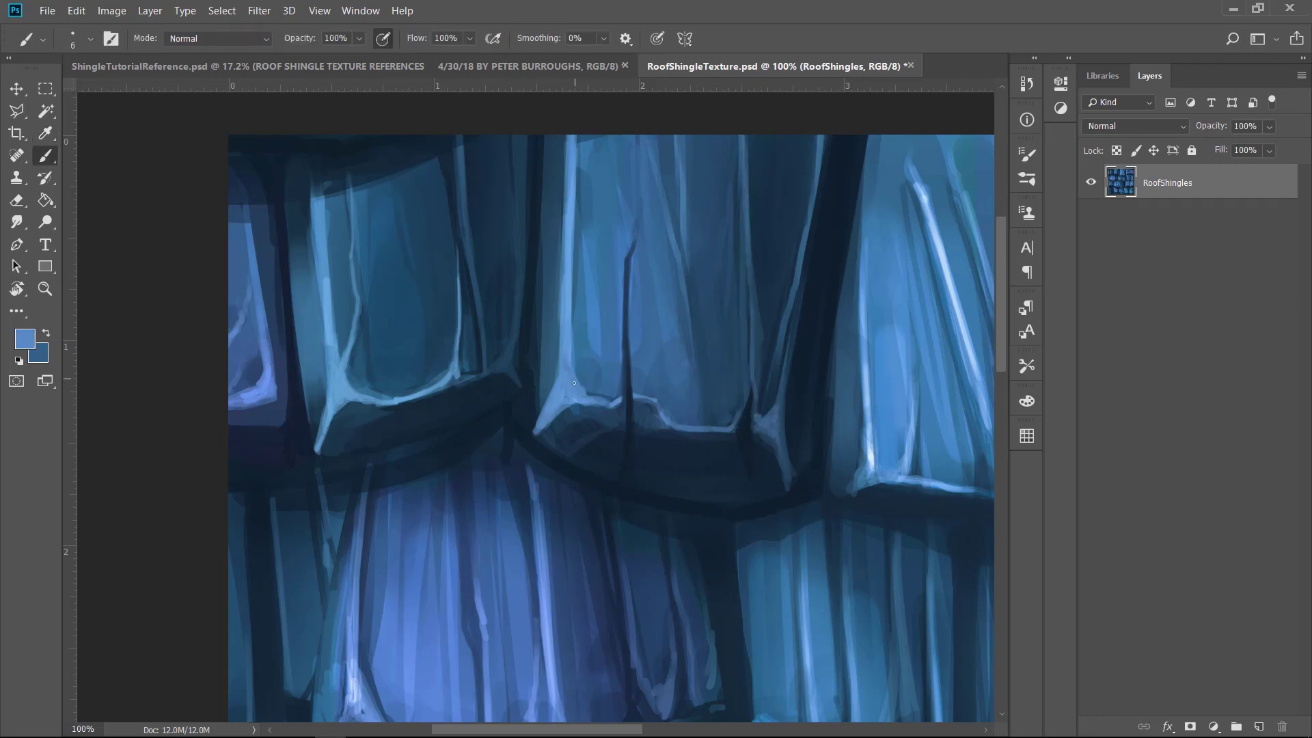
Step: Refine the bevel at the second shingle's lower-left corner with colours sampled beside it
{"action": "left_click", "coordinate": [552, 427], "text": "alt"}
{"action": "left_click", "coordinate": [547, 433], "text": "alt"}
{"action": "left_click_drag", "start_coordinate": [554, 418], "coordinate": [575, 403]}
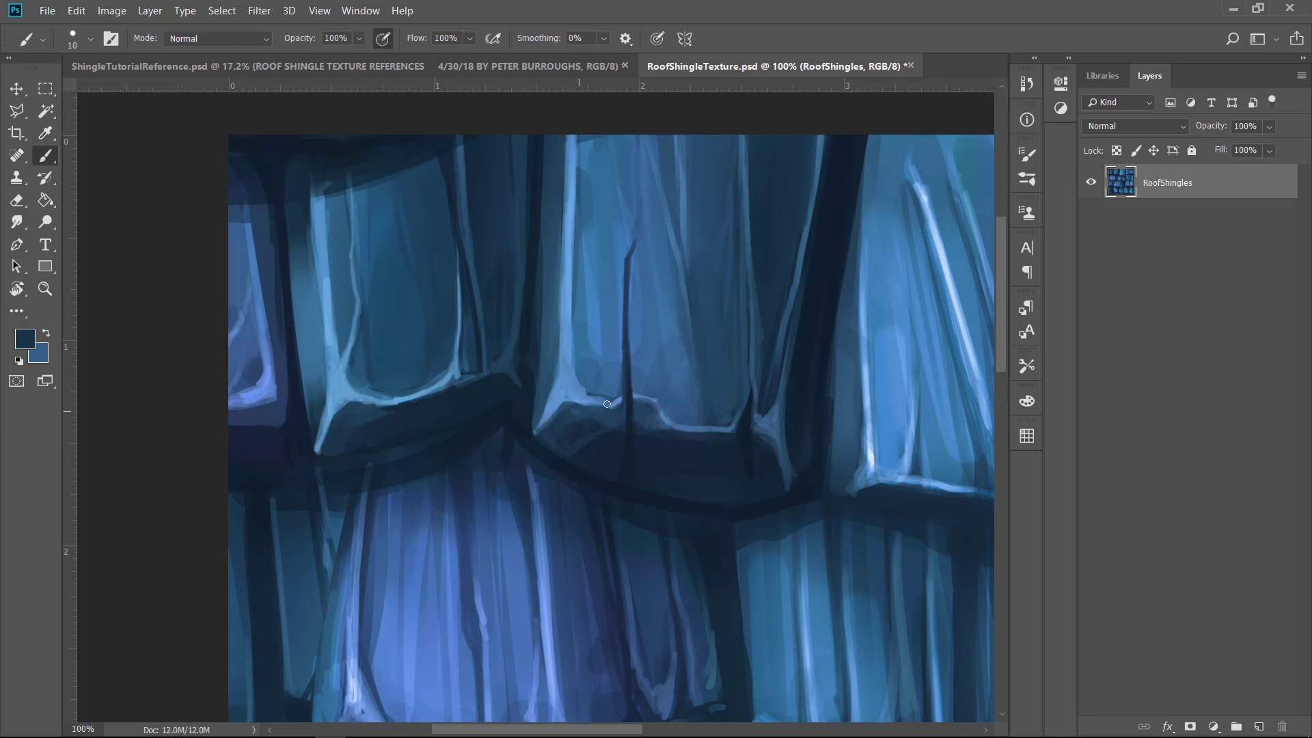
Step: Define the gaps between the rows and beneath the second and third top-row shingles with sampled dark blue
{"action": "left_click_drag", "start_coordinate": [618, 293], "coordinate": [577, 290]}
{"action": "left_click_drag", "start_coordinate": [767, 361], "coordinate": [577, 278]}
{"action": "left_click", "coordinate": [271, 355], "text": "alt"}
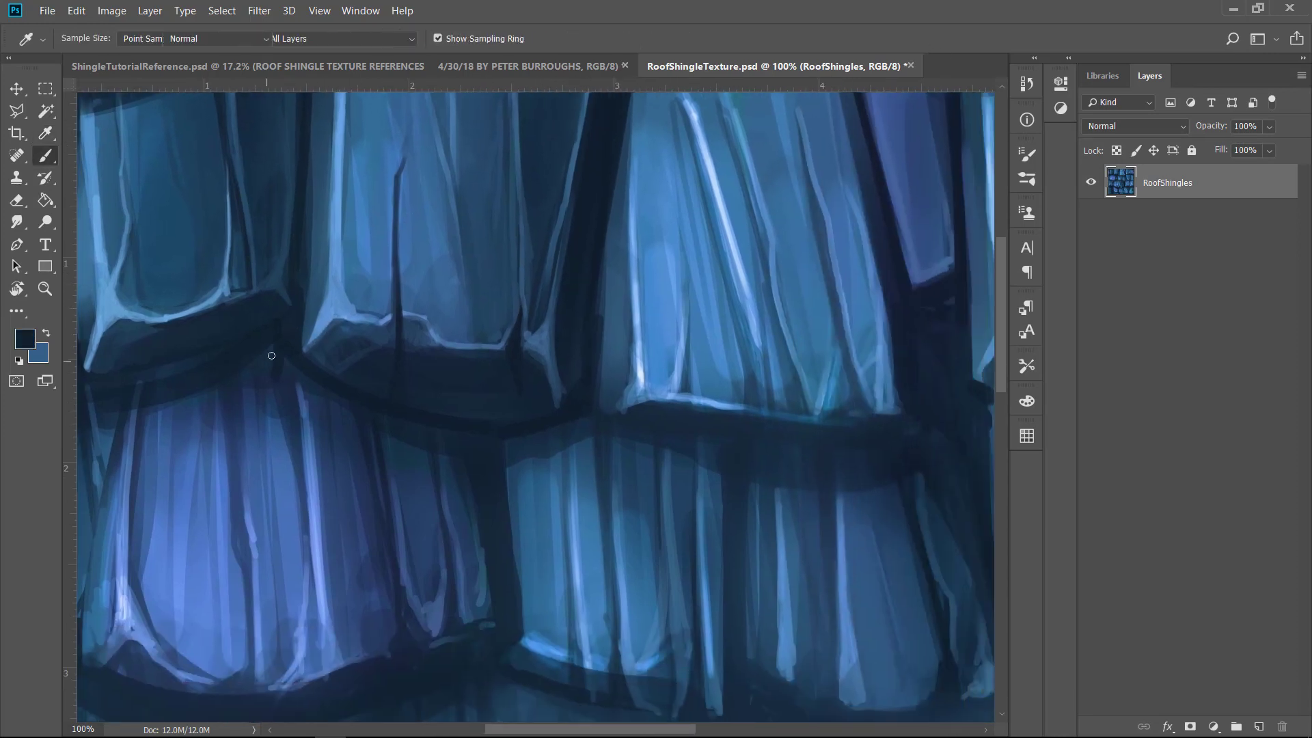
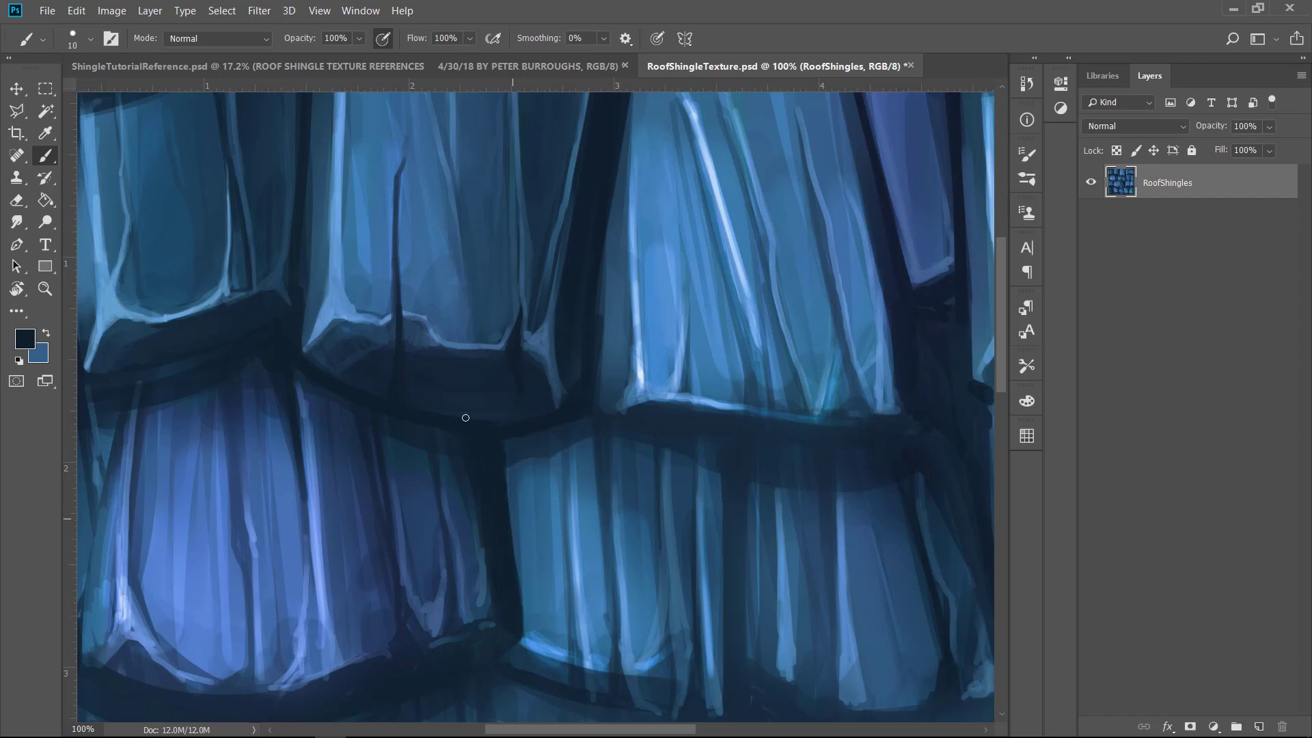
{"action": "left_click_drag", "start_coordinate": [601, 250], "coordinate": [597, 407]}
{"action": "key", "text": "alt"}
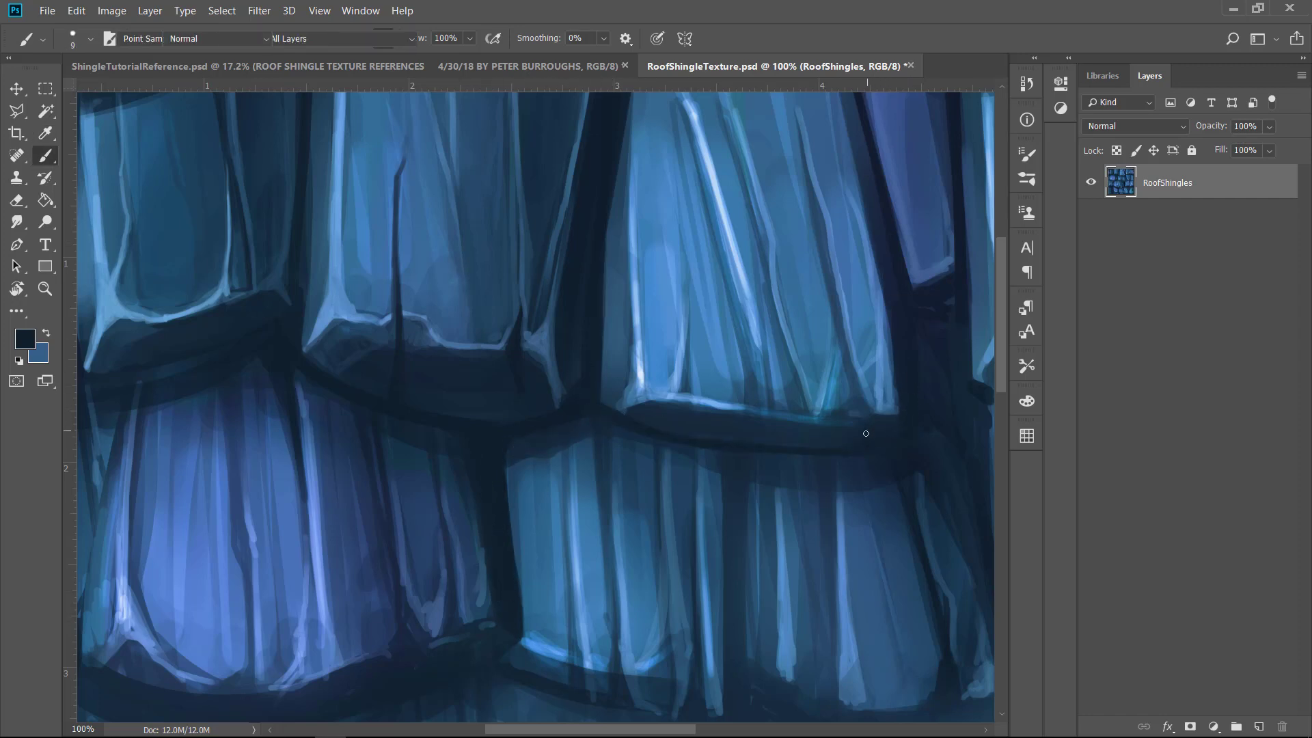
Step: Paint a dark tapering crack up the right part of the third top-row shingle with a 6 px brush
{"action": "left_click_drag", "start_coordinate": [833, 263], "coordinate": [854, 400]}
{"action": "key", "text": "["}
{"action": "left_click_drag", "start_coordinate": [843, 314], "coordinate": [828, 242]}
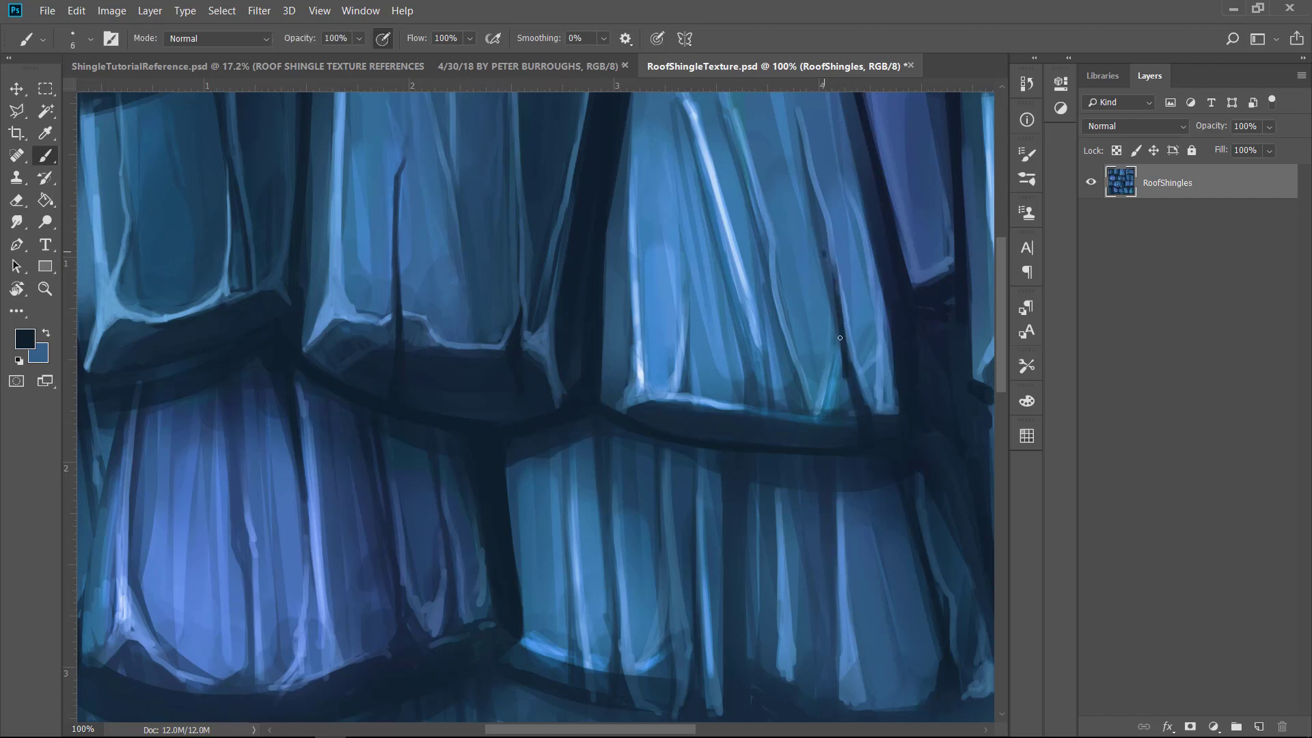
{"action": "left_click_drag", "start_coordinate": [839, 337], "coordinate": [821, 223]}
Step: Paint a near-white highlight along the right side of the third shingle's crack with a sampled colour
{"action": "left_click", "coordinate": [830, 251], "text": "alt"}
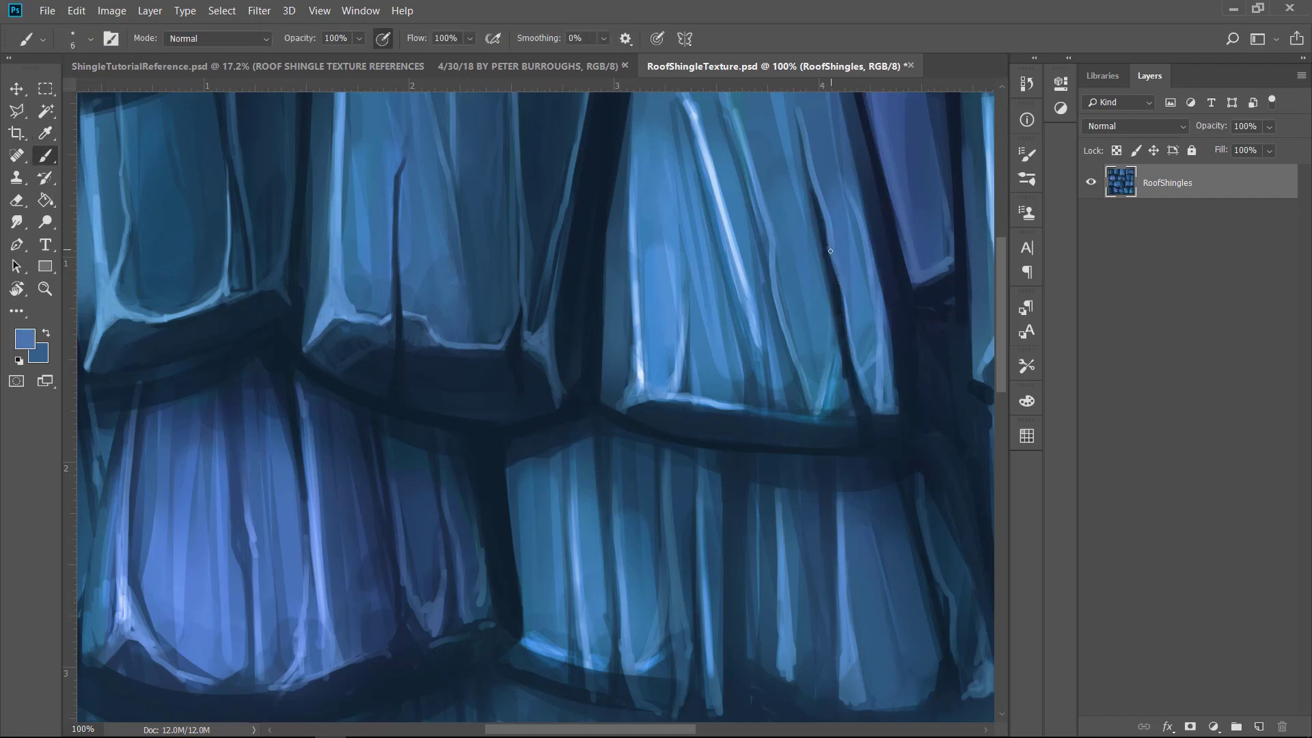
{"action": "left_click", "coordinate": [714, 179], "text": "alt"}
{"action": "left_click_drag", "start_coordinate": [871, 399], "coordinate": [824, 216]}
{"action": "right_click", "coordinate": [764, 150]}
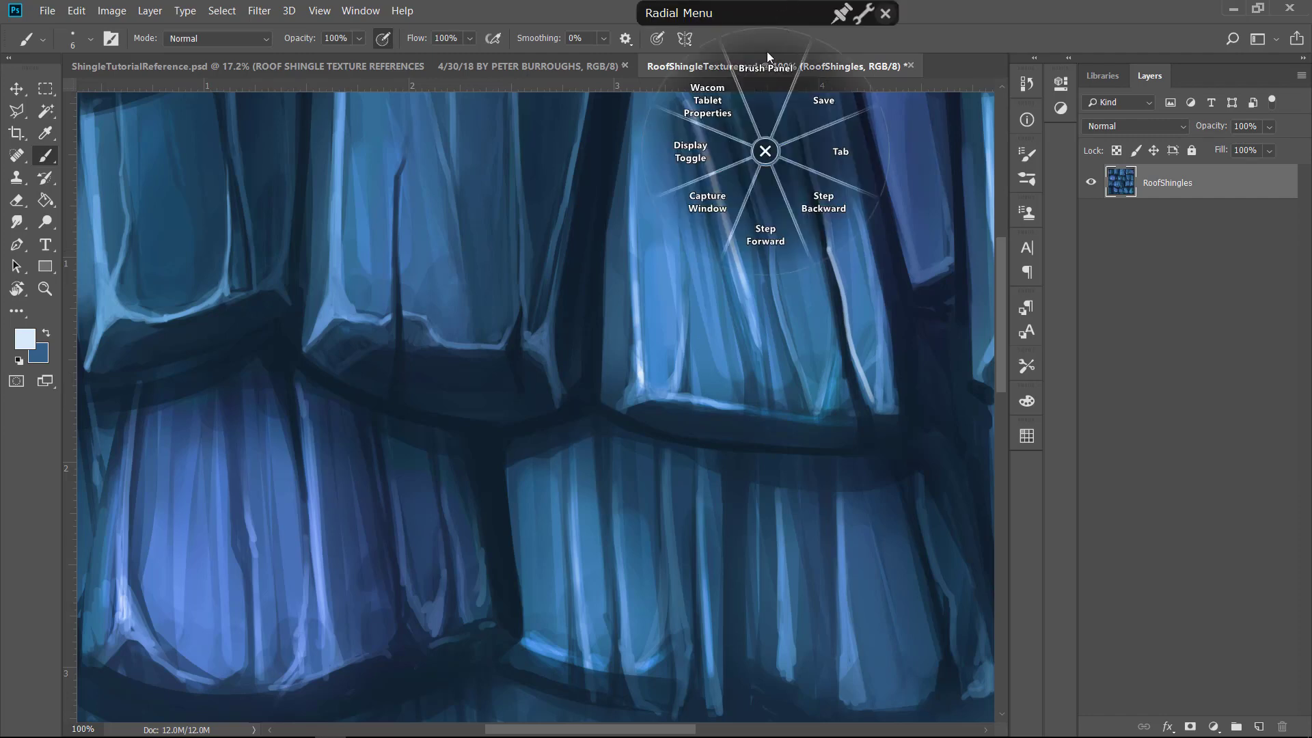
{"action": "left_click", "coordinate": [766, 52]}
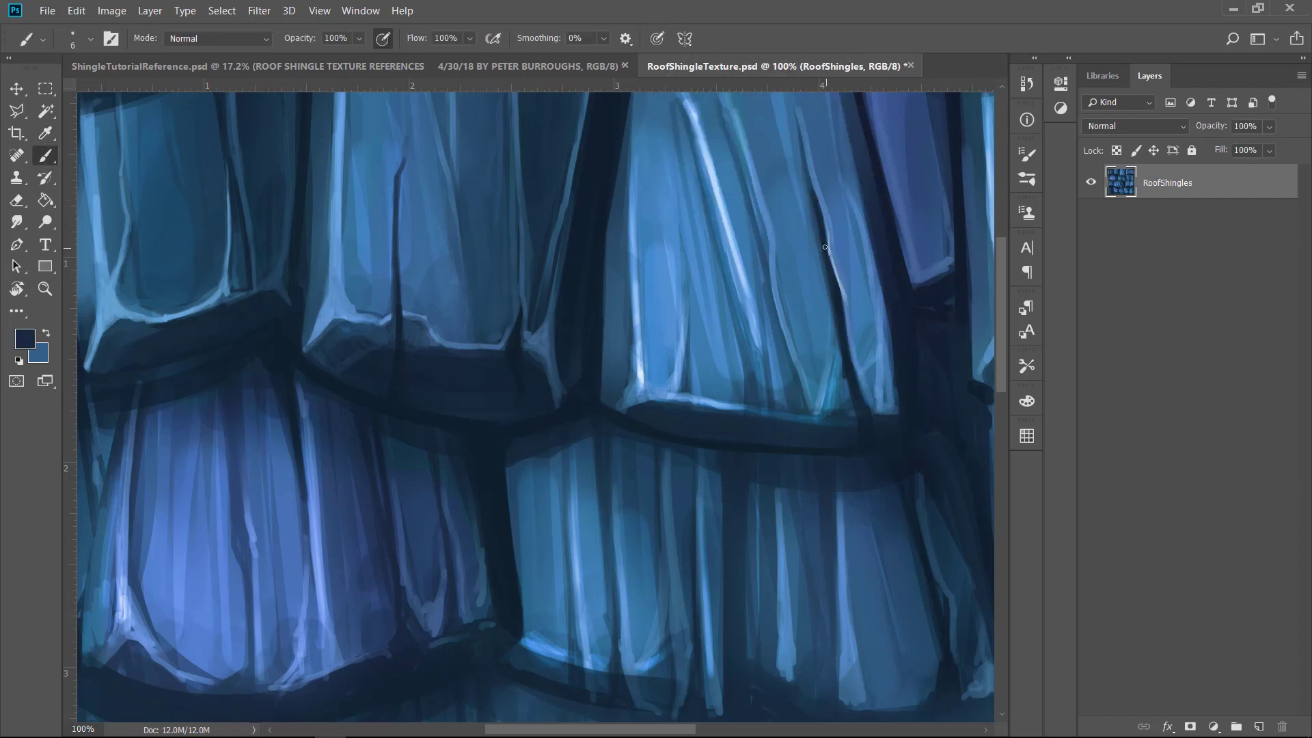
Step: Tone down the third shingle's bright diagonal streak and its left-edge highlights with sampled blues
{"action": "left_click", "coordinate": [713, 267], "text": "alt"}
{"action": "left_click_drag", "start_coordinate": [757, 359], "coordinate": [714, 176]}
{"action": "left_click", "coordinate": [662, 345], "text": "alt"}
{"action": "mouse_move", "coordinate": [643, 382]}
{"action": "left_mouse_down"}
{"action": "mouse_move", "coordinate": [634, 268]}
{"action": "mouse_move", "coordinate": [609, 248]}
{"action": "left_mouse_up"}
{"action": "left_click", "coordinate": [626, 298], "text": "alt"}
{"action": "key", "text": "]"}
{"action": "left_click", "coordinate": [618, 376], "text": "alt"}
{"action": "key", "text": "]"}
Step: Darken the gap along the third shingle's left side with sampled dark blue and a 25 px brush
{"action": "left_click", "coordinate": [621, 105], "text": "alt"}
{"action": "key", "text": "]"}
{"action": "key", "text": "]"}
{"action": "key", "text": "]"}
{"action": "key", "text": "]"}
{"action": "key", "text": "]"}
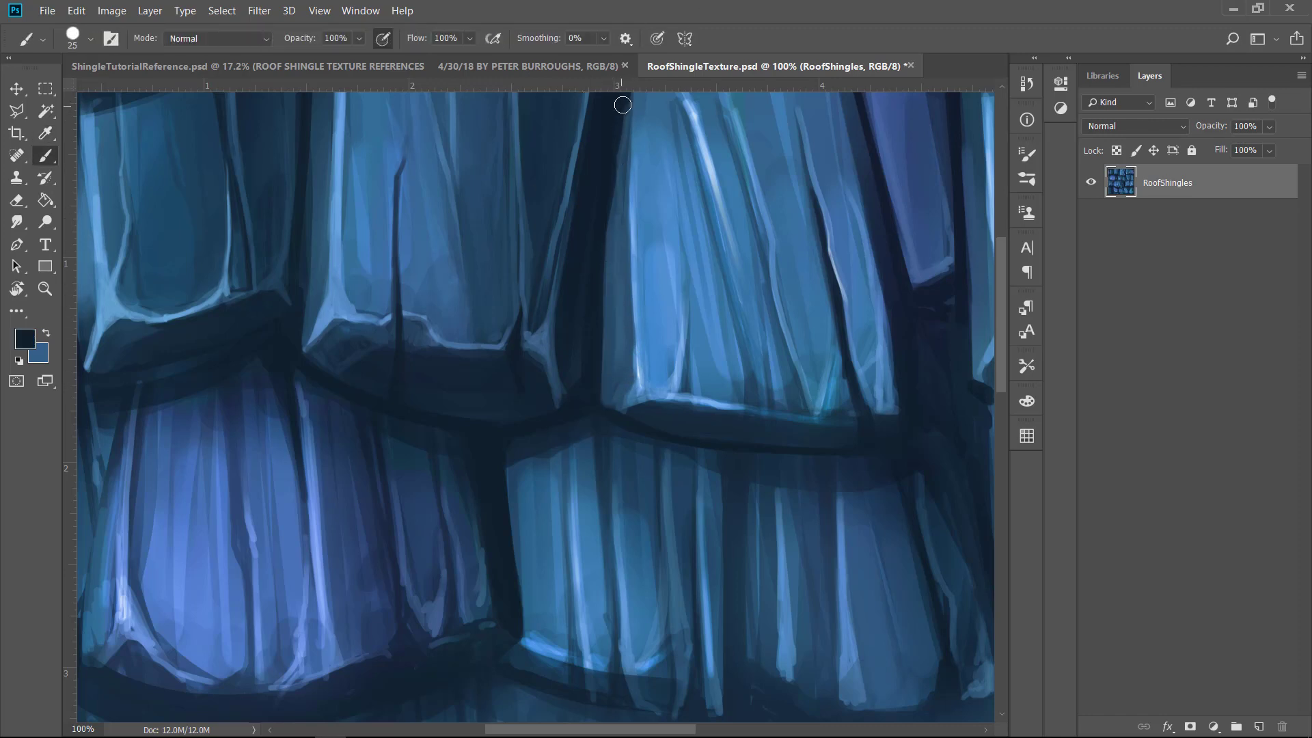
{"action": "left_click_drag", "start_coordinate": [620, 106], "coordinate": [614, 262]}
Step: Paint over the upper part and left side of the third shingle's bright diagonal streak with sampled blue
{"action": "mouse_move", "coordinate": [740, 238]}
{"action": "left_mouse_down"}
{"action": "mouse_move", "coordinate": [650, 307]}
{"action": "mouse_move", "coordinate": [640, 300]}
{"action": "left_mouse_up"}
{"action": "left_click", "coordinate": [580, 130], "text": "alt"}
{"action": "left_click_drag", "start_coordinate": [579, 129], "coordinate": [622, 254]}
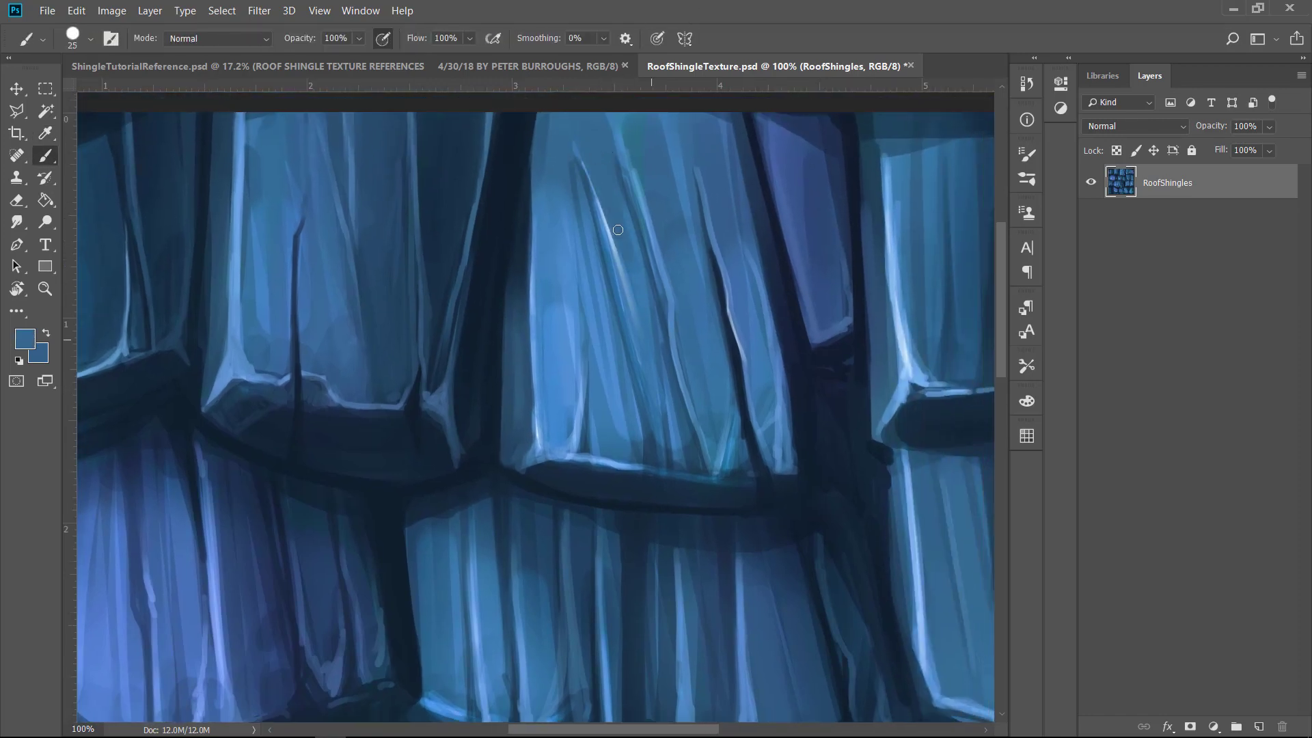
{"action": "key", "text": "["}
{"action": "left_click_drag", "start_coordinate": [586, 213], "coordinate": [594, 292]}
Step: Blend away the upper part of the third shingle's middle streak with a sampled blue, reducing the brush to 10 px
{"action": "left_click", "coordinate": [641, 154], "text": "alt"}
{"action": "left_click_drag", "start_coordinate": [637, 170], "coordinate": [672, 328]}
{"action": "left_click_drag", "start_coordinate": [655, 251], "coordinate": [621, 135]}
{"action": "key", "text": "["}
{"action": "key", "text": "["}
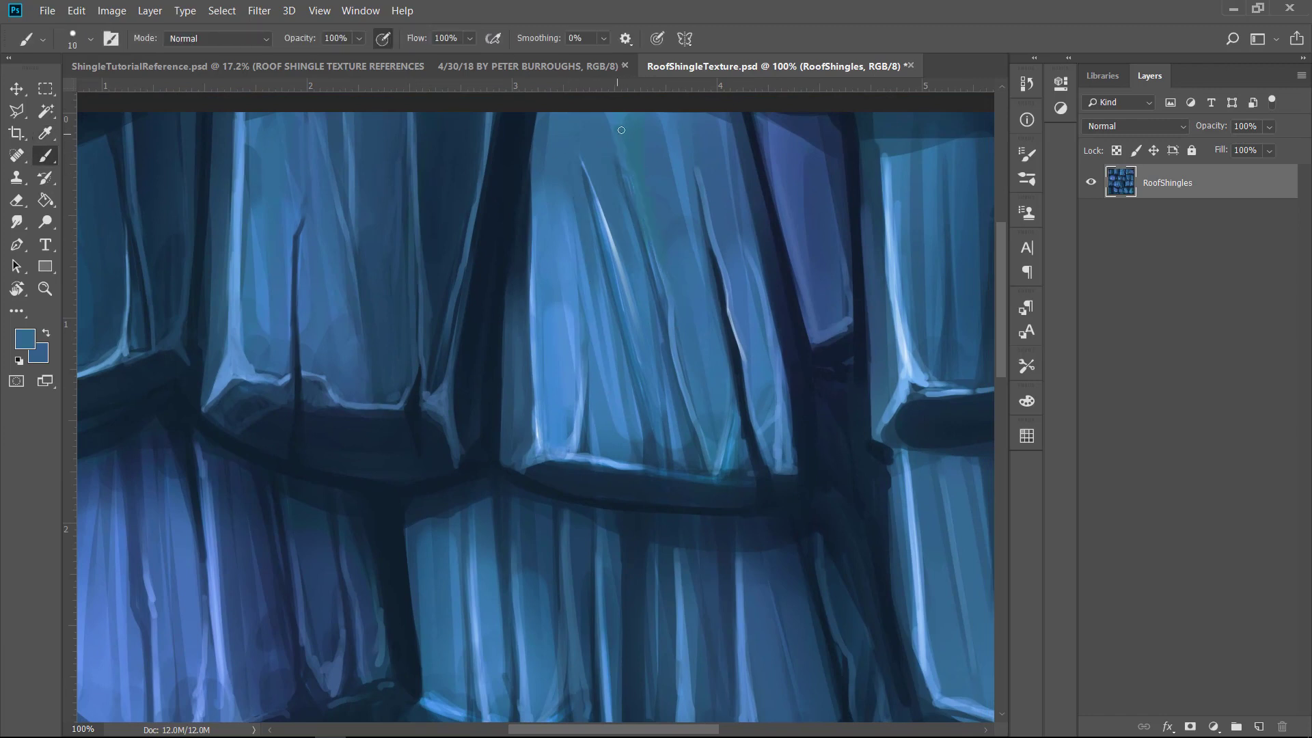
Step: Blend the top of the streak above the third shingle's crack with sampled blue and a 6 px brush
{"action": "left_click", "coordinate": [679, 181], "text": "alt"}
{"action": "key", "text": "["}
{"action": "key", "text": "["}
{"action": "key", "text": "["}
{"action": "key", "text": "["}
Step: Add fine light-blue hatching to the lower parts of the third, second and teal shingles
{"action": "left_click", "coordinate": [611, 414], "text": "alt"}
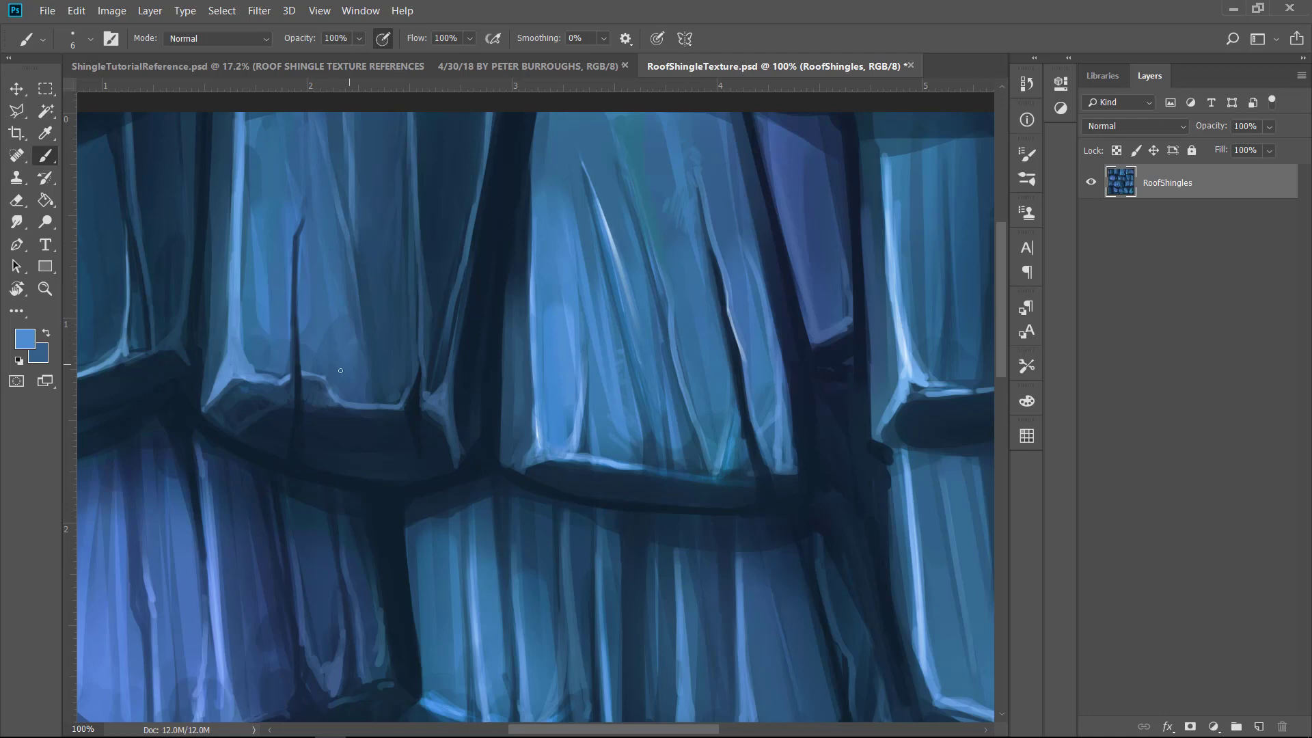
{"action": "left_click_drag", "start_coordinate": [260, 360], "coordinate": [285, 304]}
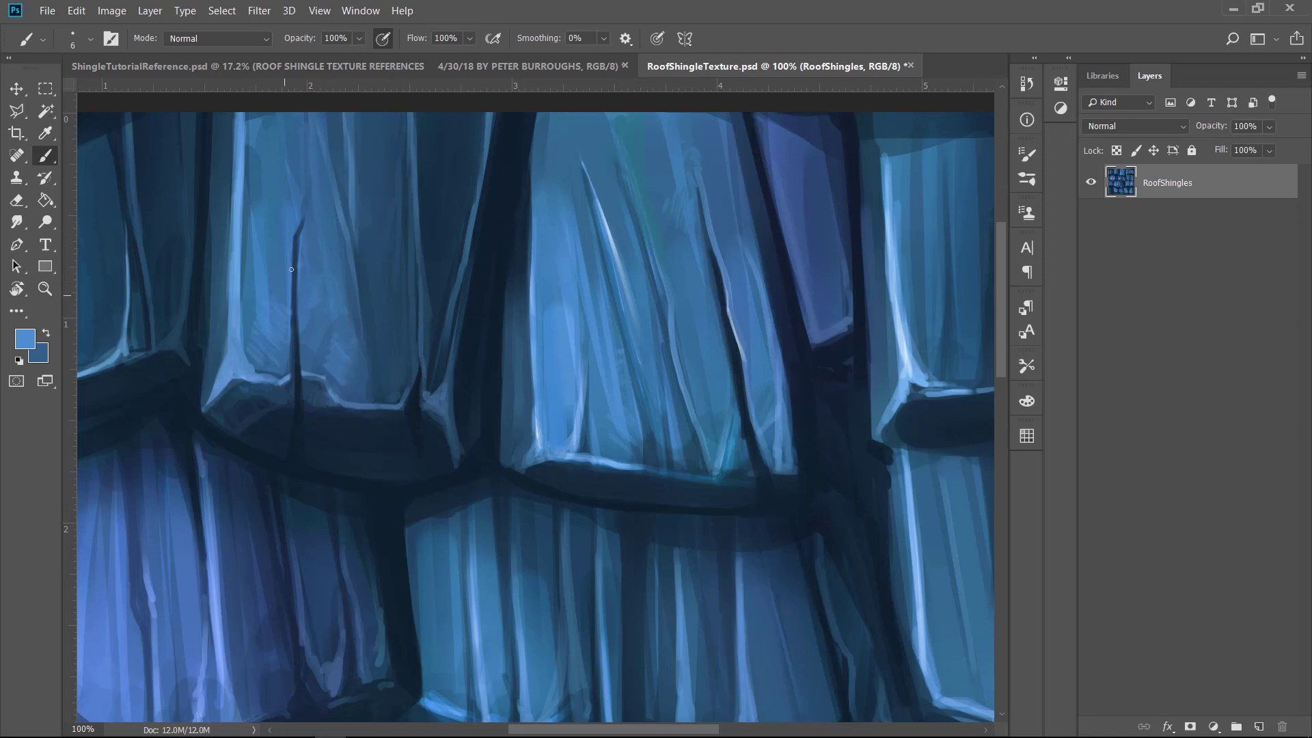
{"action": "left_click_drag", "start_coordinate": [462, 333], "coordinate": [882, 288]}
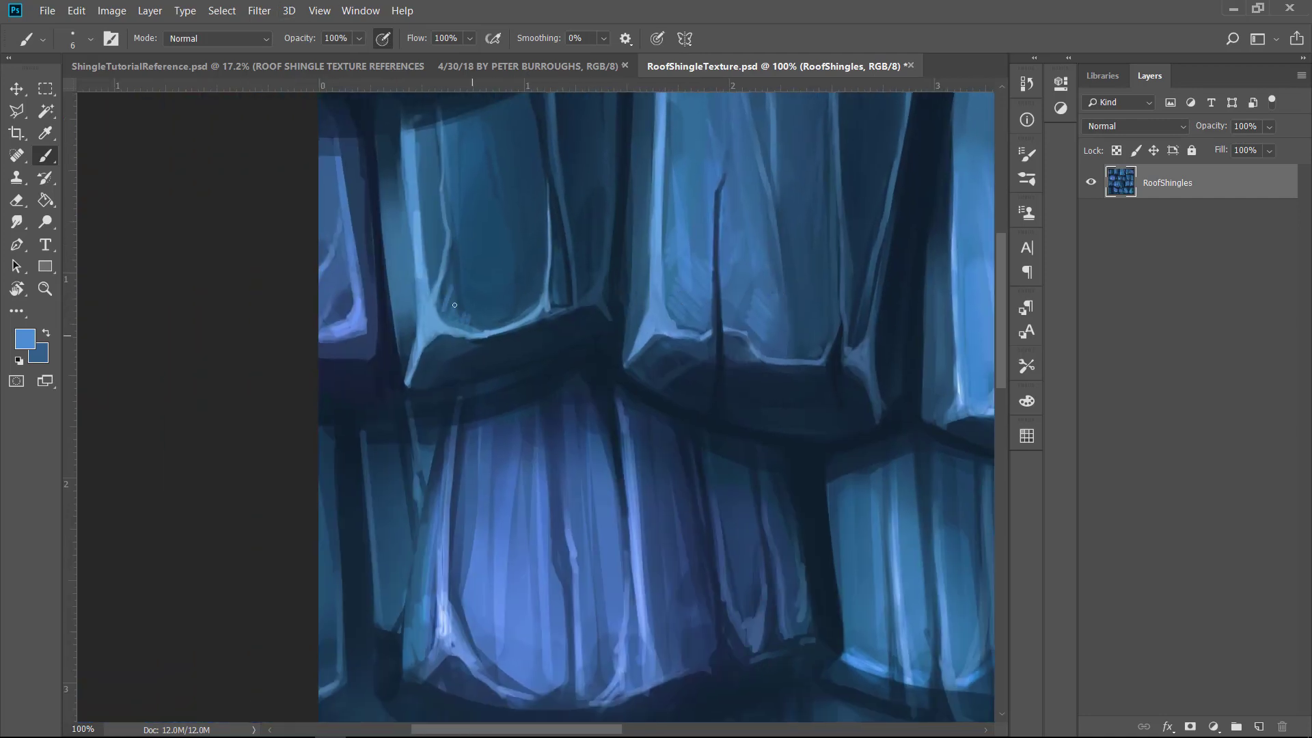
Step: Define the dark gap along the left side of the purple shingle near the texture's top-right corner with sampled colours
{"action": "left_click_drag", "start_coordinate": [808, 144], "coordinate": [629, 222]}
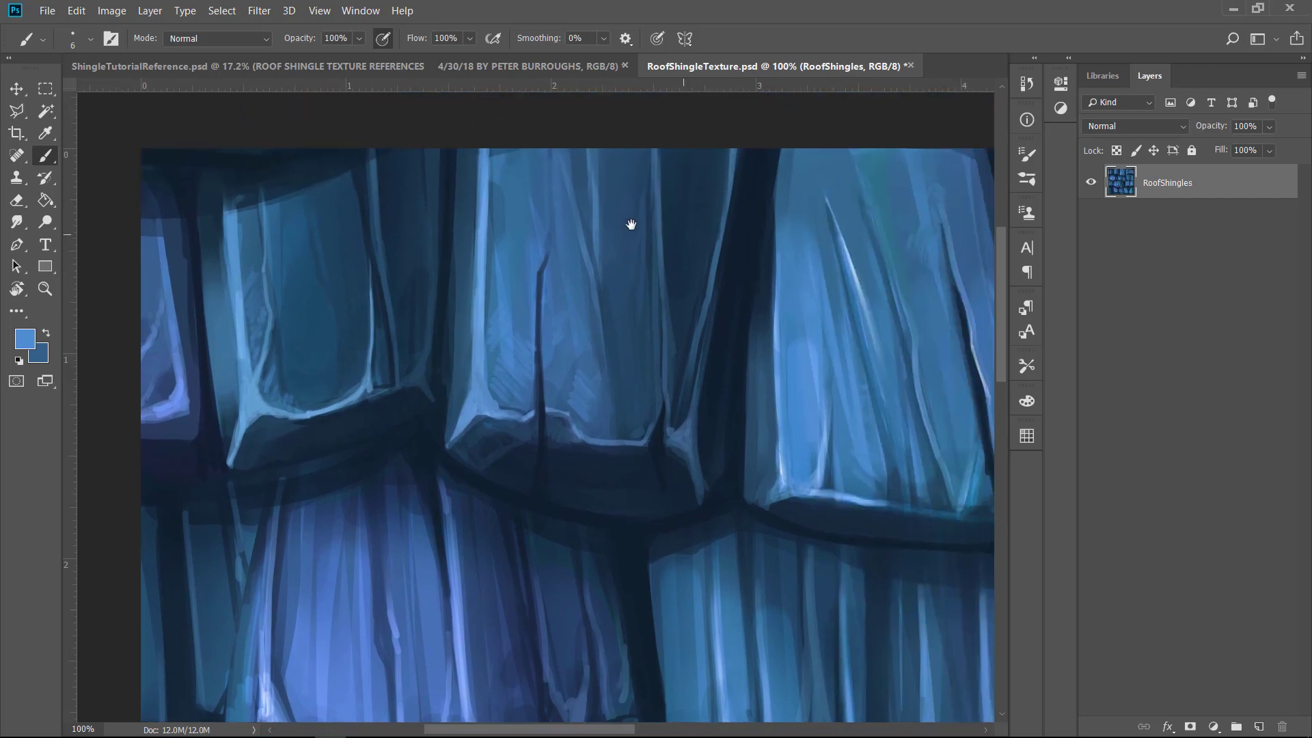
{"action": "left_click_drag", "start_coordinate": [871, 366], "coordinate": [410, 307]}
{"action": "left_click_drag", "start_coordinate": [657, 319], "coordinate": [454, 353]}
{"action": "left_click", "coordinate": [449, 455], "text": "alt"}
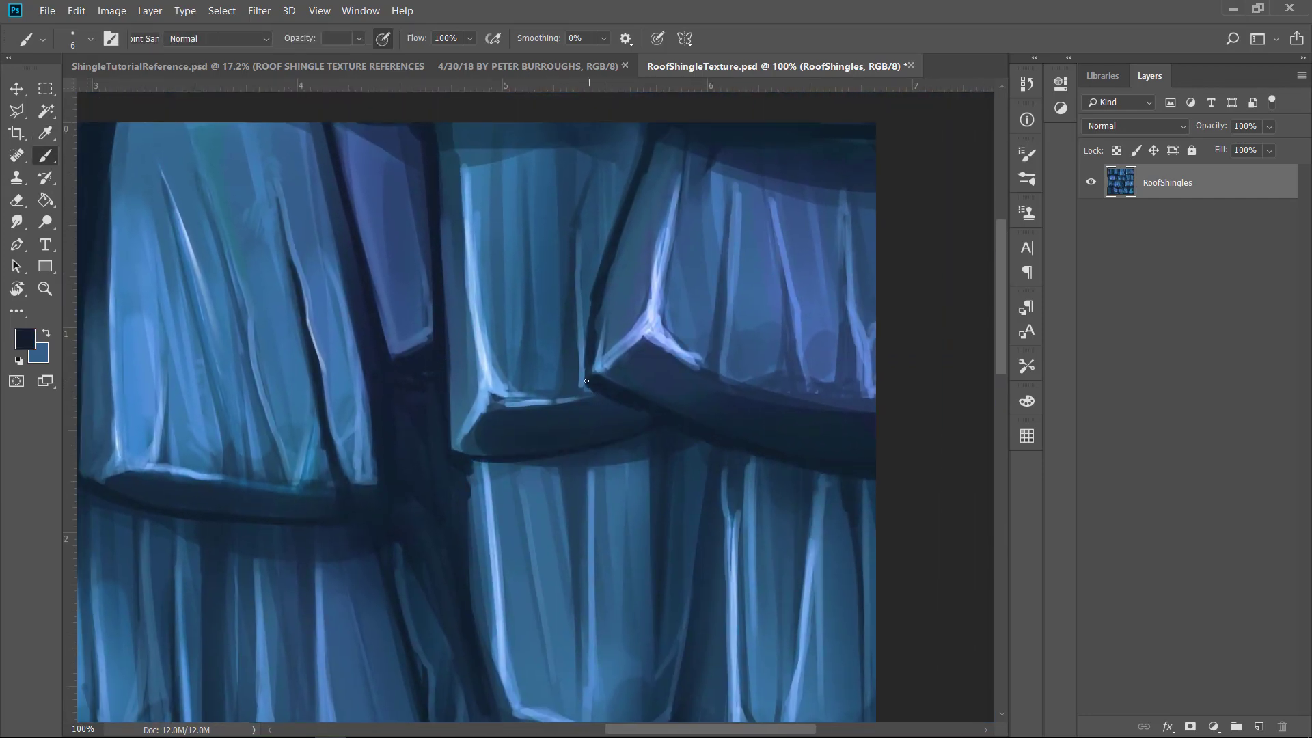
{"action": "left_click", "coordinate": [580, 342], "text": "alt"}
{"action": "mouse_move", "coordinate": [582, 362]}
{"action": "left_mouse_down"}
{"action": "mouse_move", "coordinate": [626, 198]}
{"action": "mouse_move", "coordinate": [598, 342]}
{"action": "mouse_move", "coordinate": [649, 251]}
{"action": "left_mouse_up"}
{"action": "left_click", "coordinate": [642, 176], "text": "alt"}
Step: Paint sampled blue strokes over the left bevel of the top-right purple shingle and strengthen its pale corner highlight
{"action": "left_click", "coordinate": [478, 369], "text": "alt"}
{"action": "left_click_drag", "start_coordinate": [618, 301], "coordinate": [658, 207]}
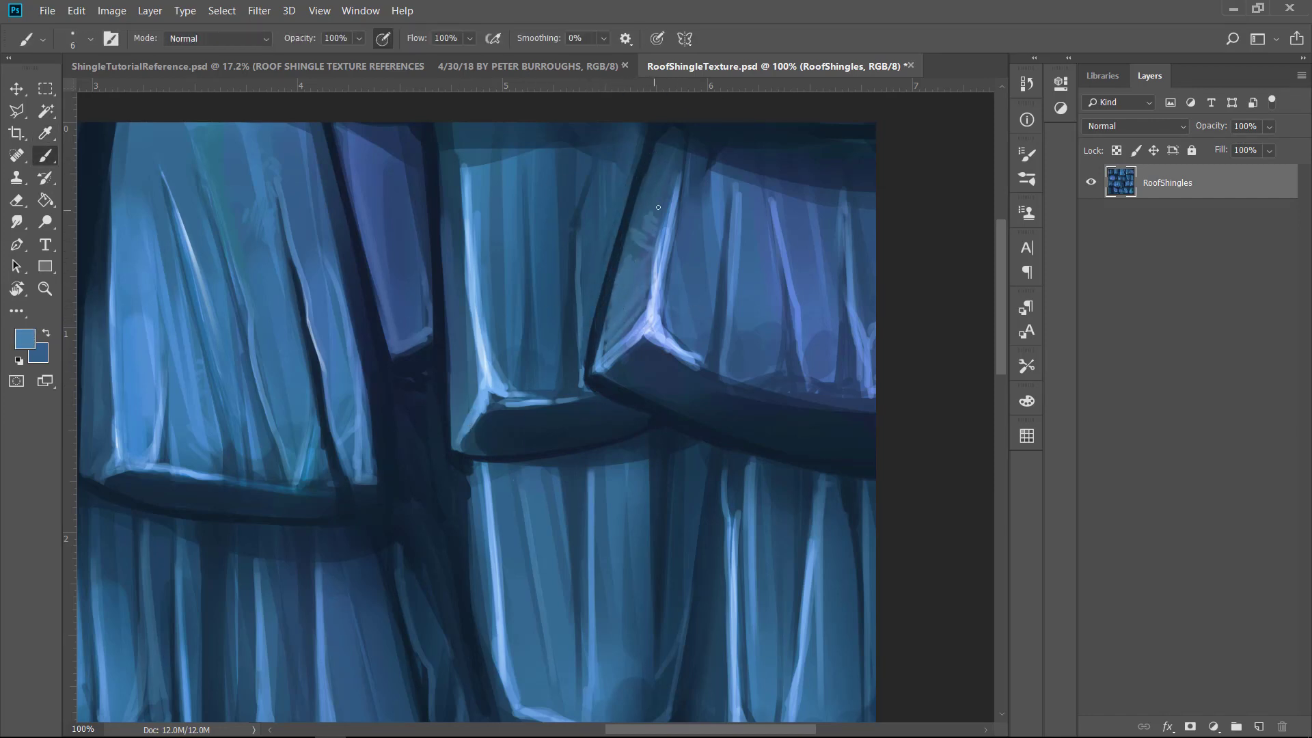
{"action": "left_click", "coordinate": [638, 243], "text": "alt"}
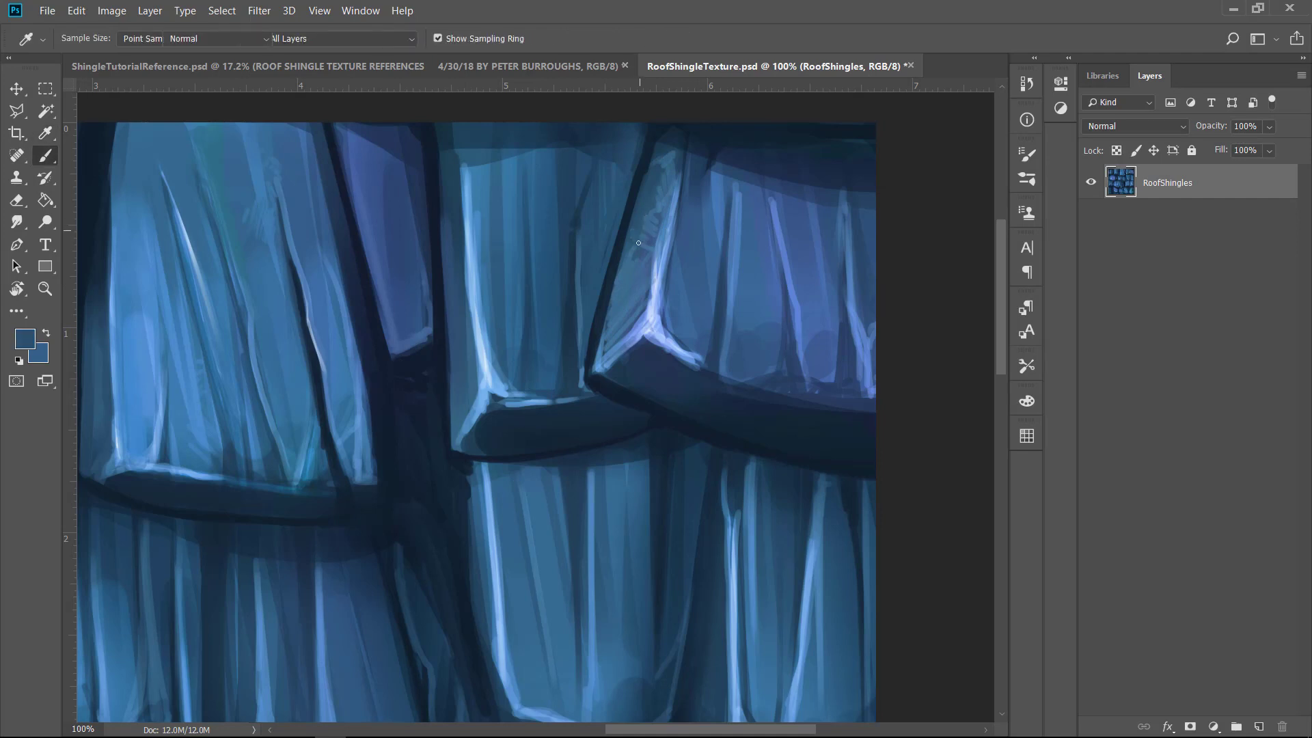
{"action": "left_click", "coordinate": [646, 338], "text": "alt"}
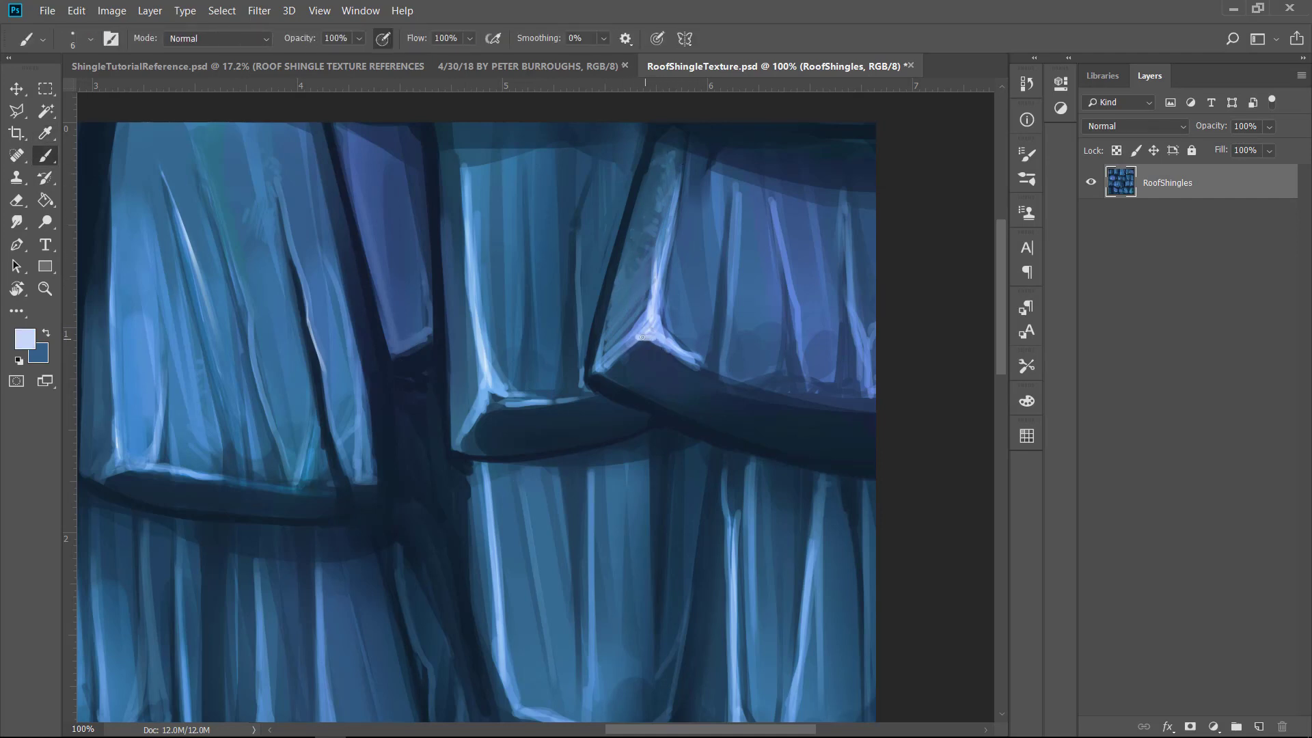
{"action": "mouse_move", "coordinate": [657, 341]}
{"action": "left_mouse_down"}
{"action": "mouse_move", "coordinate": [654, 275]}
{"action": "mouse_move", "coordinate": [703, 367]}
{"action": "mouse_move", "coordinate": [700, 402]}
{"action": "left_mouse_up"}
Step: Cut dark cracks up through the top-right purple shingle's lower edge and blend beside them with sampled blue
{"action": "left_click", "coordinate": [703, 336], "text": "alt"}
{"action": "left_click", "coordinate": [727, 437], "text": "alt"}
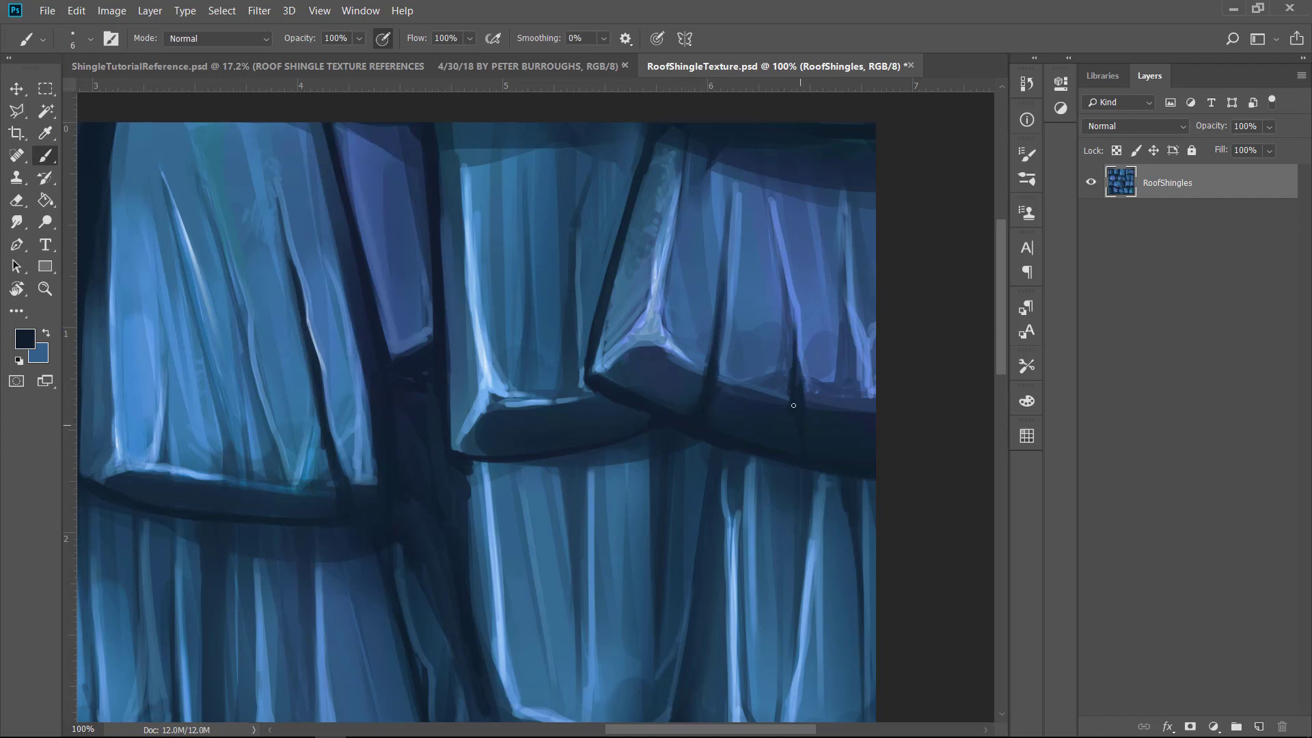
{"action": "mouse_move", "coordinate": [858, 406]}
{"action": "left_mouse_down"}
{"action": "mouse_move", "coordinate": [857, 349]}
{"action": "mouse_move", "coordinate": [857, 432]}
{"action": "mouse_move", "coordinate": [826, 321]}
{"action": "mouse_move", "coordinate": [856, 330]}
{"action": "mouse_move", "coordinate": [867, 402]}
{"action": "mouse_move", "coordinate": [823, 401]}
{"action": "mouse_move", "coordinate": [805, 372]}
{"action": "left_mouse_up"}
{"action": "left_click", "coordinate": [849, 321], "text": "alt"}
{"action": "left_click_drag", "start_coordinate": [722, 381], "coordinate": [729, 301]}
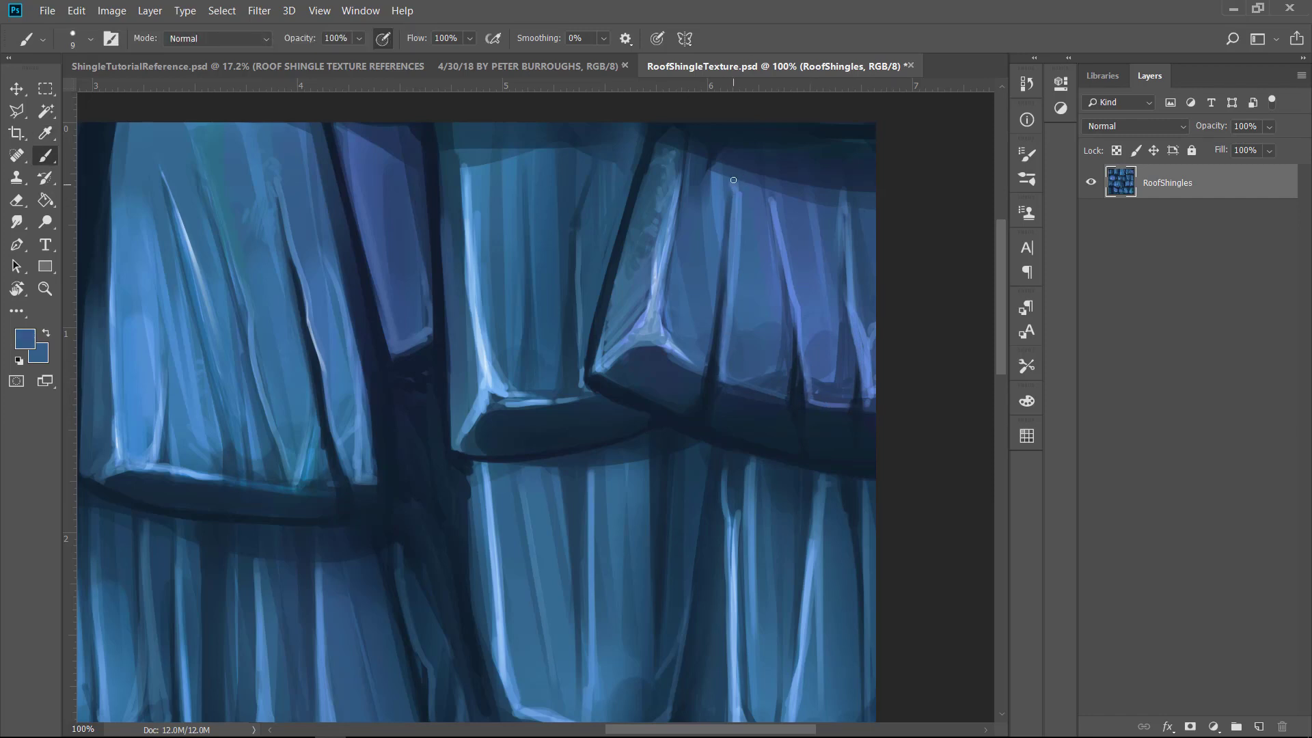
Step: Paint a thin dark crack down the blue shingle beside the purple one and into the shingle below it
{"action": "left_click", "coordinate": [750, 156], "text": "alt"}
{"action": "mouse_move", "coordinate": [580, 411]}
{"action": "left_mouse_down"}
{"action": "mouse_move", "coordinate": [573, 366]}
{"action": "mouse_move", "coordinate": [570, 377]}
{"action": "left_mouse_up"}
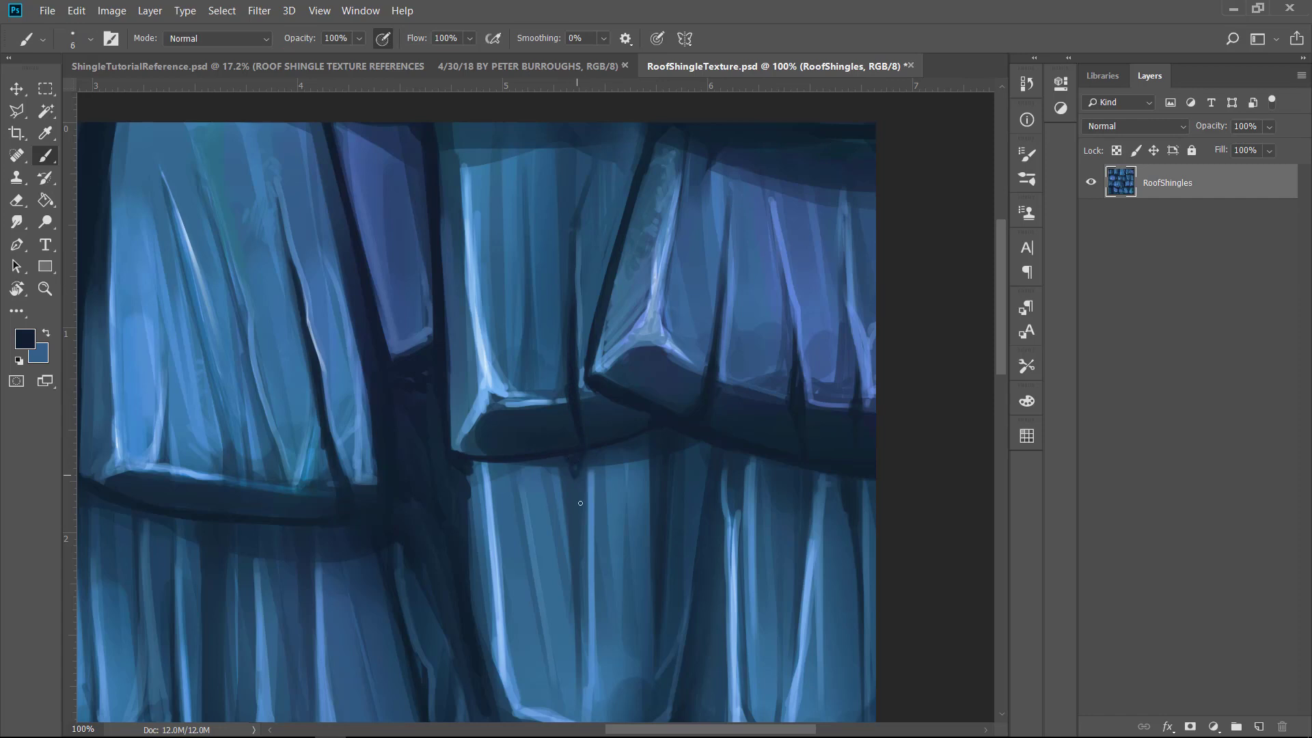
{"action": "left_click_drag", "start_coordinate": [582, 466], "coordinate": [585, 595]}
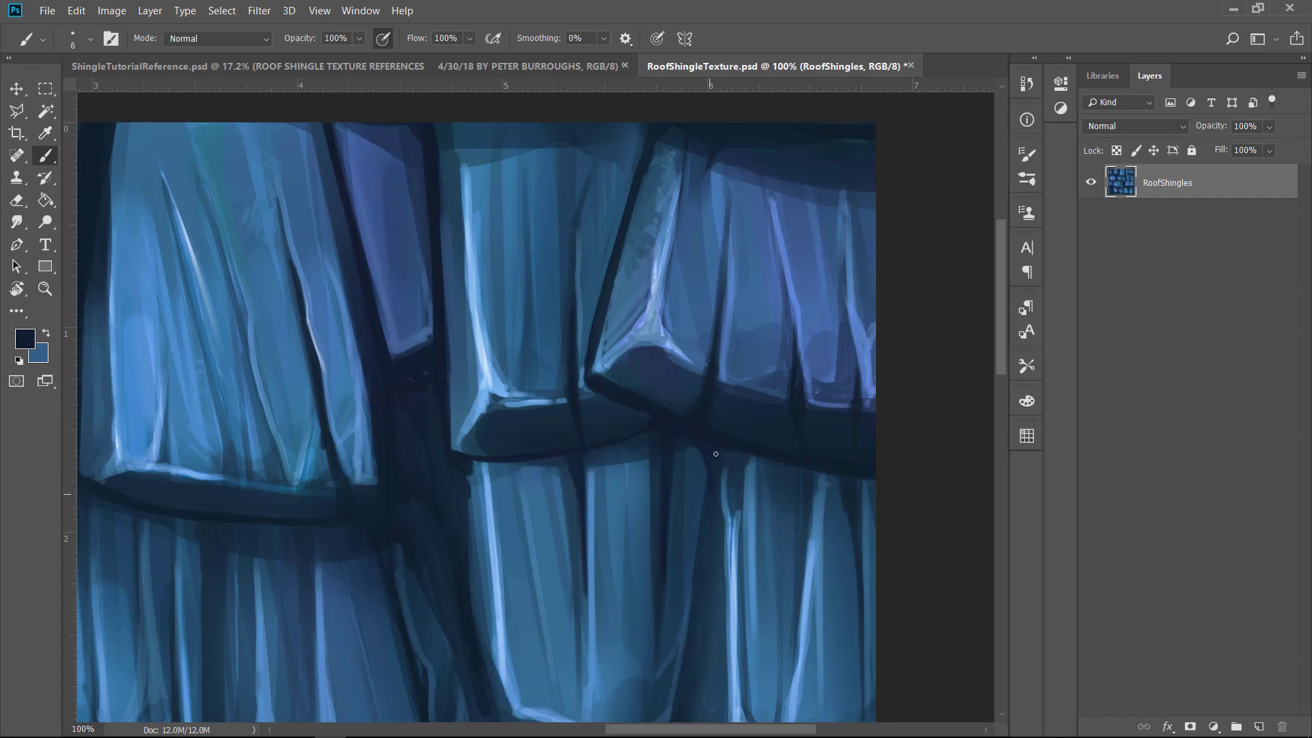
Step: Add fine hatching to the left bevel and lower face of the cracked blue top-row shingle with 3 to 4 px brushes
{"action": "left_click", "coordinate": [456, 360], "text": "alt"}
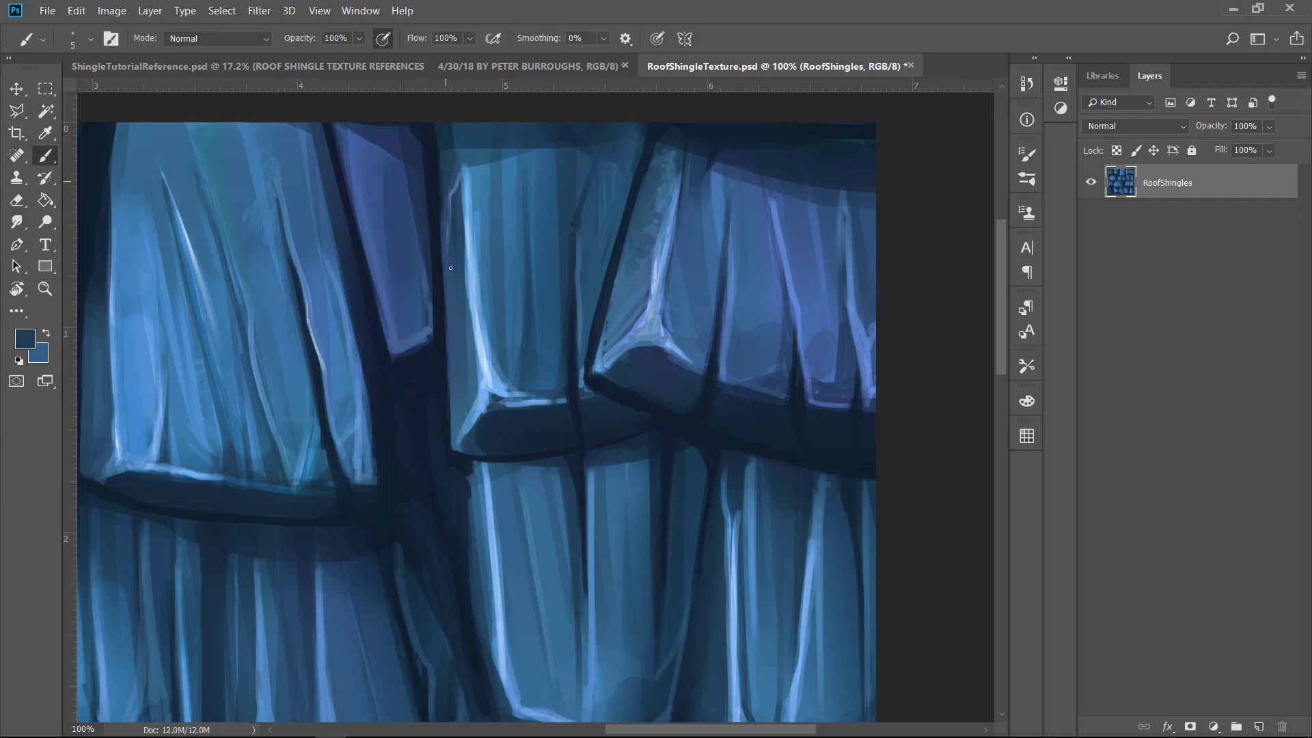
{"action": "mouse_move", "coordinate": [449, 196]}
{"action": "left_mouse_down"}
{"action": "mouse_move", "coordinate": [465, 403]}
{"action": "mouse_move", "coordinate": [461, 337]}
{"action": "left_mouse_up"}
{"action": "key", "text": "bracketleft"}
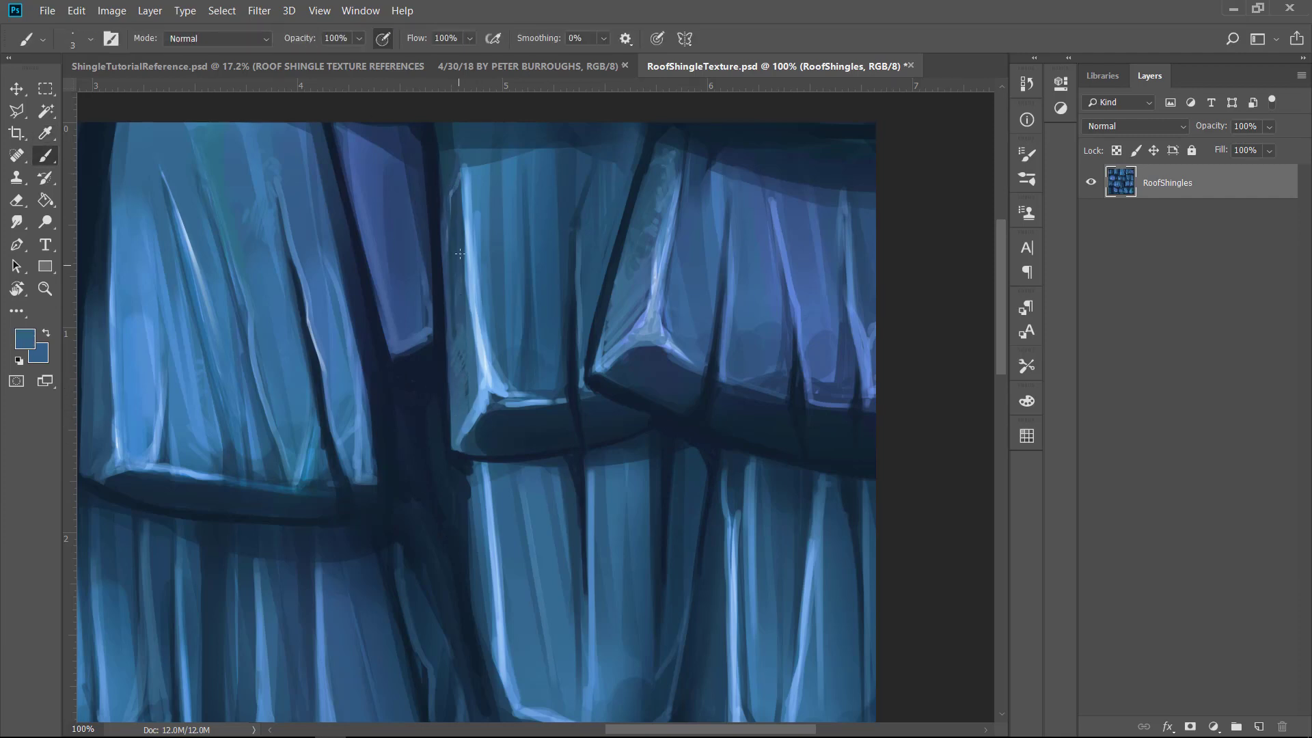
{"action": "left_click_drag", "start_coordinate": [460, 253], "coordinate": [460, 232]}
{"action": "left_click", "coordinate": [486, 369], "text": "alt"}
{"action": "key", "text": "bracketright"}
{"action": "mouse_move", "coordinate": [493, 380]}
{"action": "left_mouse_down"}
{"action": "mouse_move", "coordinate": [517, 331]}
{"action": "mouse_move", "coordinate": [577, 259]}
{"action": "mouse_move", "coordinate": [523, 302]}
{"action": "mouse_move", "coordinate": [562, 170]}
{"action": "mouse_move", "coordinate": [523, 369]}
{"action": "mouse_move", "coordinate": [560, 397]}
{"action": "mouse_move", "coordinate": [646, 261]}
{"action": "left_mouse_up"}
Step: Examine the whole roof shingle texture at 25% magnification to judge the overall look
{"action": "key", "text": "ctrl+minus"}
{"action": "key", "text": "ctrl+minus"}
{"action": "key", "text": "ctrl+minus"}
{"action": "key", "text": "ctrl+minus"}
{"action": "key", "text": "ctrl+minus"}
{"action": "key", "text": "ctrl+minus"}
{"action": "key", "text": "ctrl+minus"}
{"action": "key", "text": "ctrl+minus"}
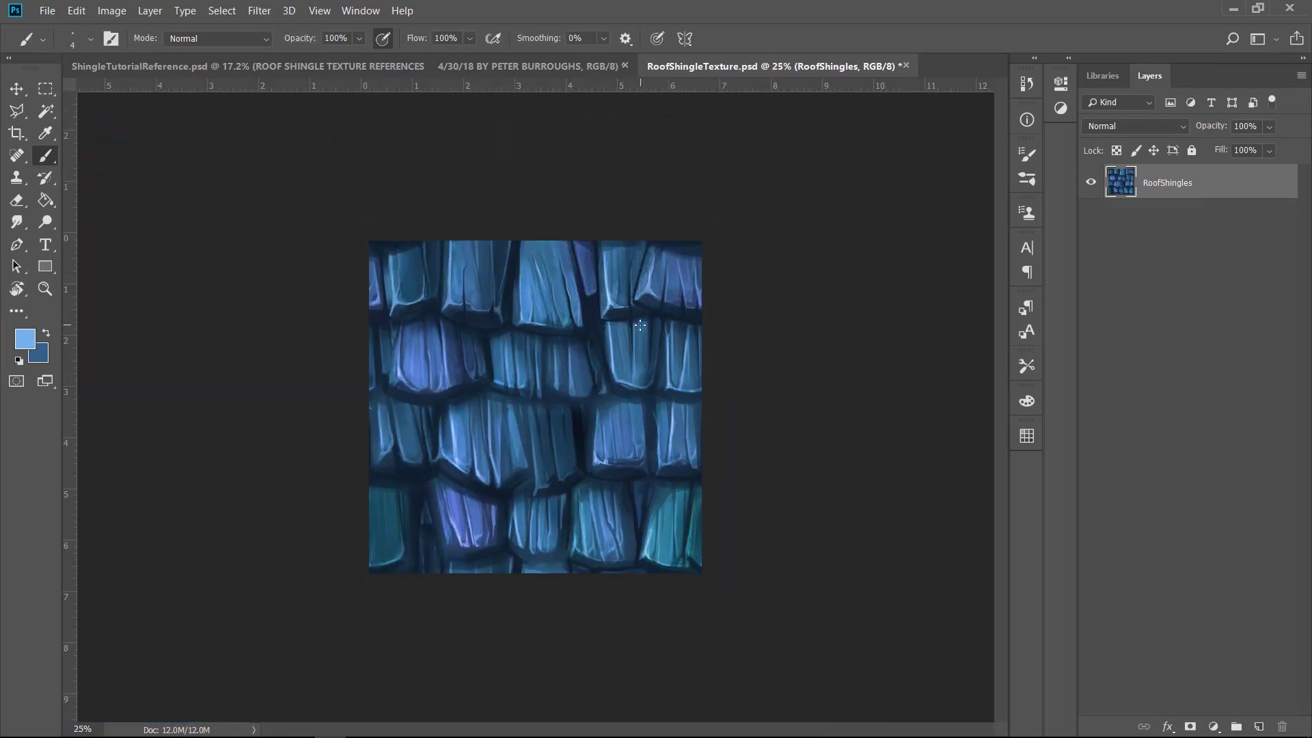
{"action": "key", "text": "ctrl+plus"}
{"action": "key", "text": "ctrl+plus"}
{"action": "key", "text": "ctrl+plus"}
{"action": "key", "text": "ctrl+plus"}
{"action": "key", "text": "ctrl+plus"}
{"action": "key", "text": "ctrl+plus"}
{"action": "key", "text": "ctrl+plus"}
{"action": "key", "text": "ctrl+plus"}
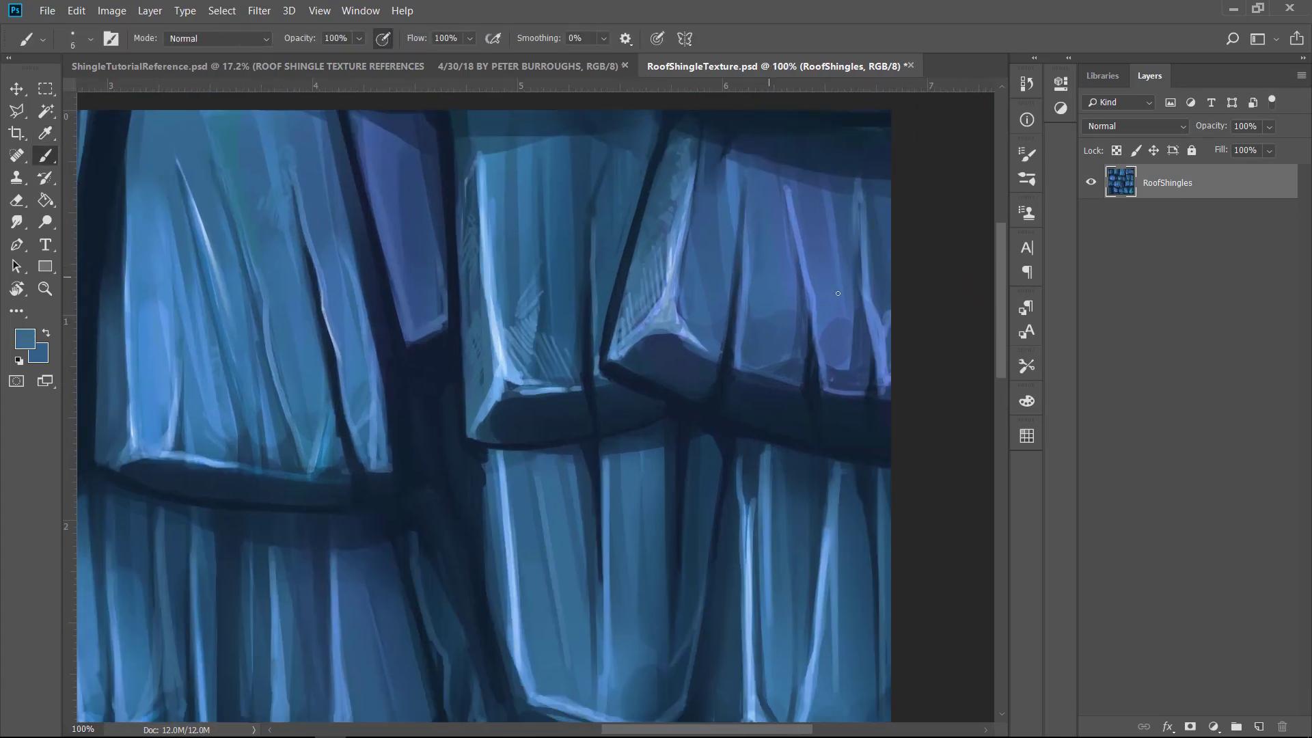
Step: Blend the left and middle planks of the top-right purple shingle with sampled blues and an 8 px brush
{"action": "key", "text": "bracketleft"}
{"action": "left_click", "coordinate": [835, 363], "text": "alt"}
{"action": "left_click", "coordinate": [832, 325], "text": "alt"}
{"action": "left_click", "coordinate": [770, 345], "text": "alt"}
{"action": "key", "text": "bracketleft"}
{"action": "key", "text": "bracketleft"}
{"action": "key", "text": "bracketleft"}
{"action": "key", "text": "bracketleft"}
{"action": "key", "text": "bracketleft"}
{"action": "key", "text": "bracketleft"}
{"action": "key", "text": "bracketleft"}
{"action": "key", "text": "bracketleft"}
{"action": "key", "text": "bracketleft"}
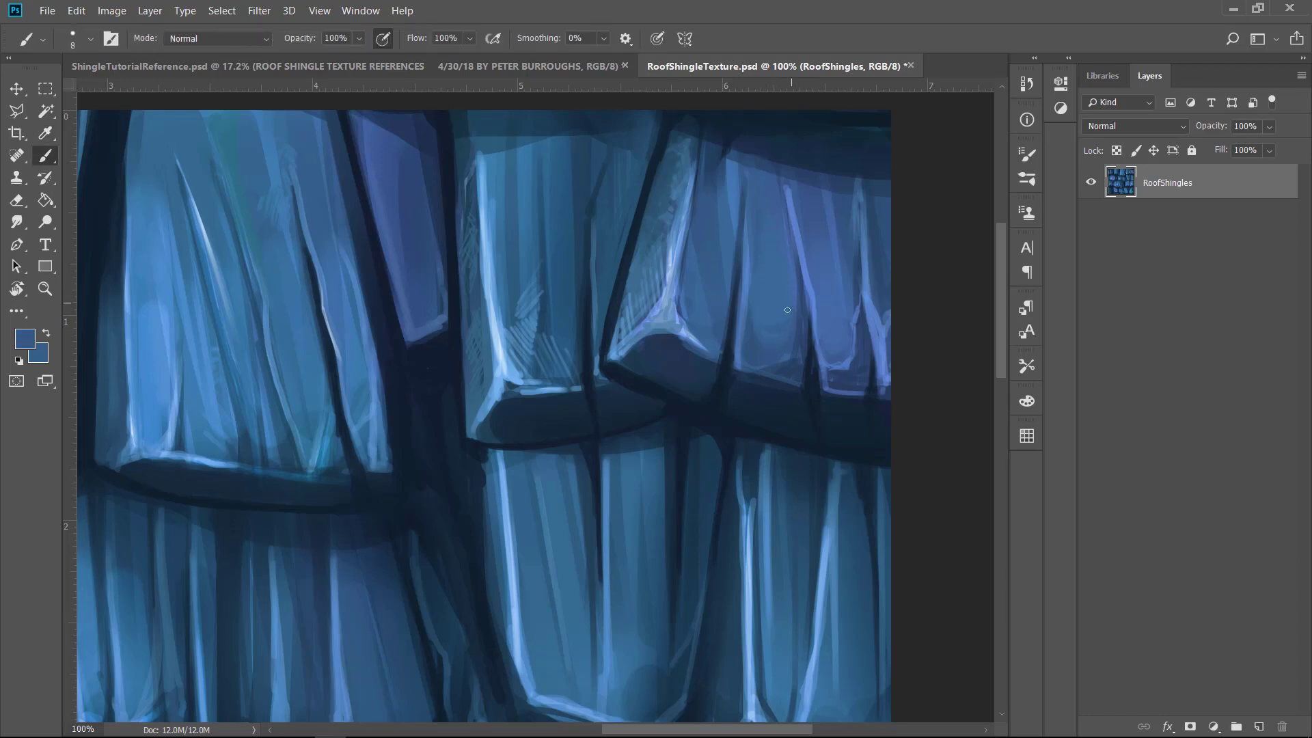
{"action": "left_click_drag", "start_coordinate": [793, 269], "coordinate": [768, 317]}
{"action": "left_click_drag", "start_coordinate": [746, 258], "coordinate": [747, 307]}
Step: Add fine sampled-blue strokes to the lower parts of the top-right purple shingle with a 4 px brush
{"action": "left_click", "coordinate": [830, 341], "text": "alt"}
{"action": "key", "text": "bracketleft"}
{"action": "key", "text": "bracketleft"}
{"action": "key", "text": "bracketleft"}
{"action": "key", "text": "bracketleft"}
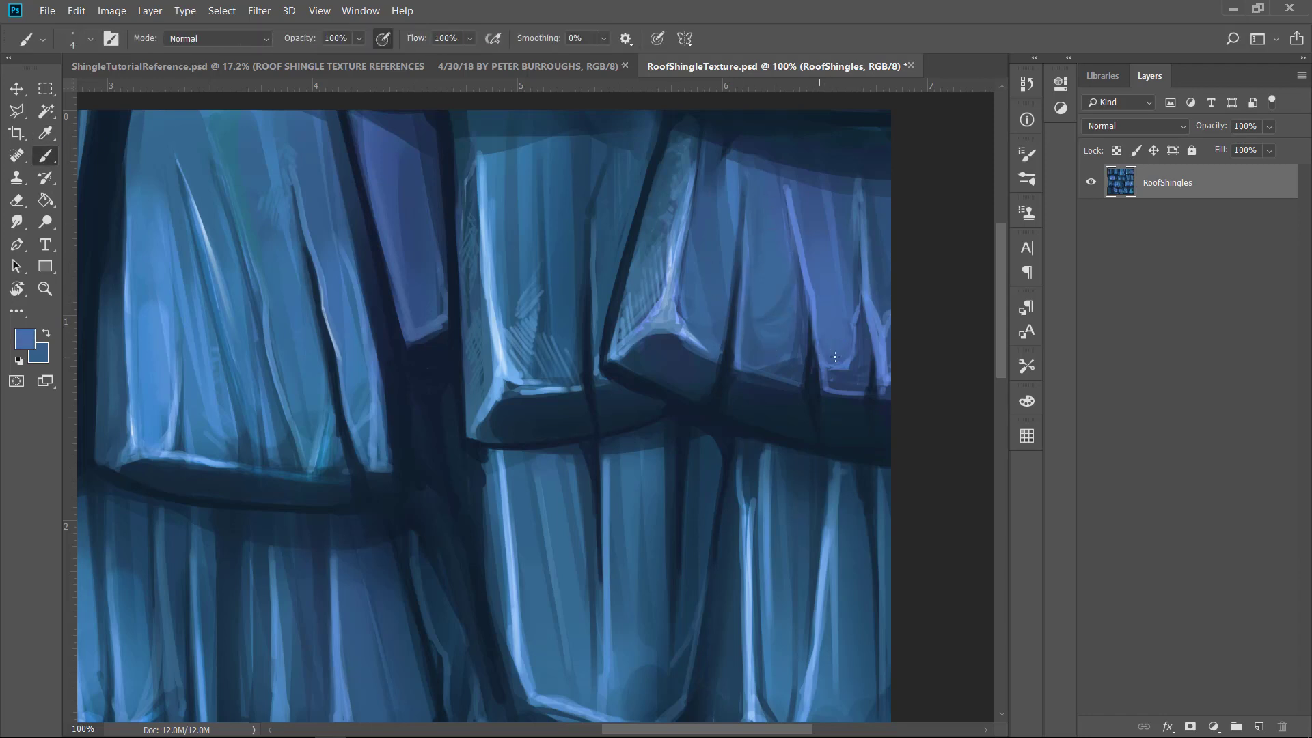
{"action": "left_click_drag", "start_coordinate": [862, 321], "coordinate": [872, 377]}
{"action": "left_click_drag", "start_coordinate": [788, 369], "coordinate": [803, 313]}
Step: Add short pale highlight strokes along the left edge of the large purple shingle in the second row
{"action": "mouse_move", "coordinate": [184, 529]}
{"action": "left_mouse_down"}
{"action": "mouse_move", "coordinate": [703, 393]}
{"action": "mouse_move", "coordinate": [878, 310]}
{"action": "left_mouse_up"}
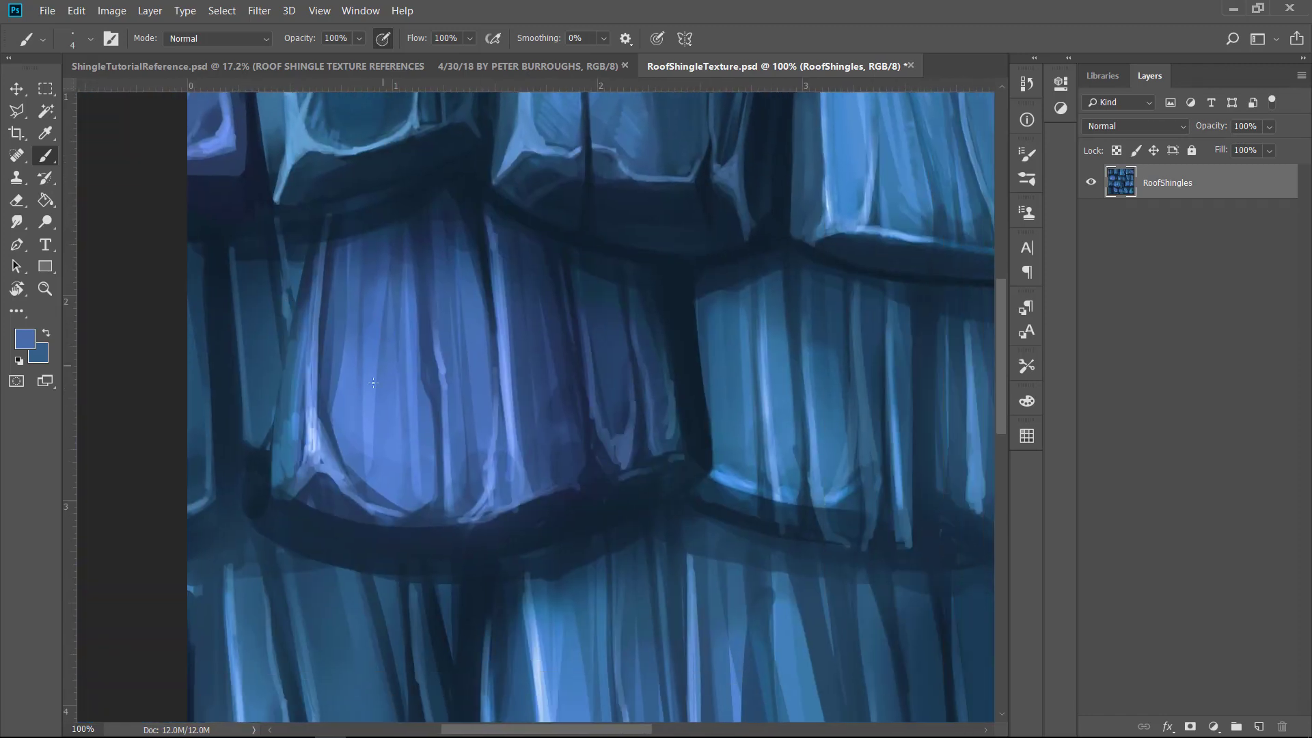
{"action": "left_click", "coordinate": [311, 445], "text": "alt"}
{"action": "mouse_move", "coordinate": [306, 430]}
{"action": "left_mouse_down"}
{"action": "mouse_move", "coordinate": [294, 480]}
{"action": "mouse_move", "coordinate": [303, 377]}
{"action": "left_mouse_up"}
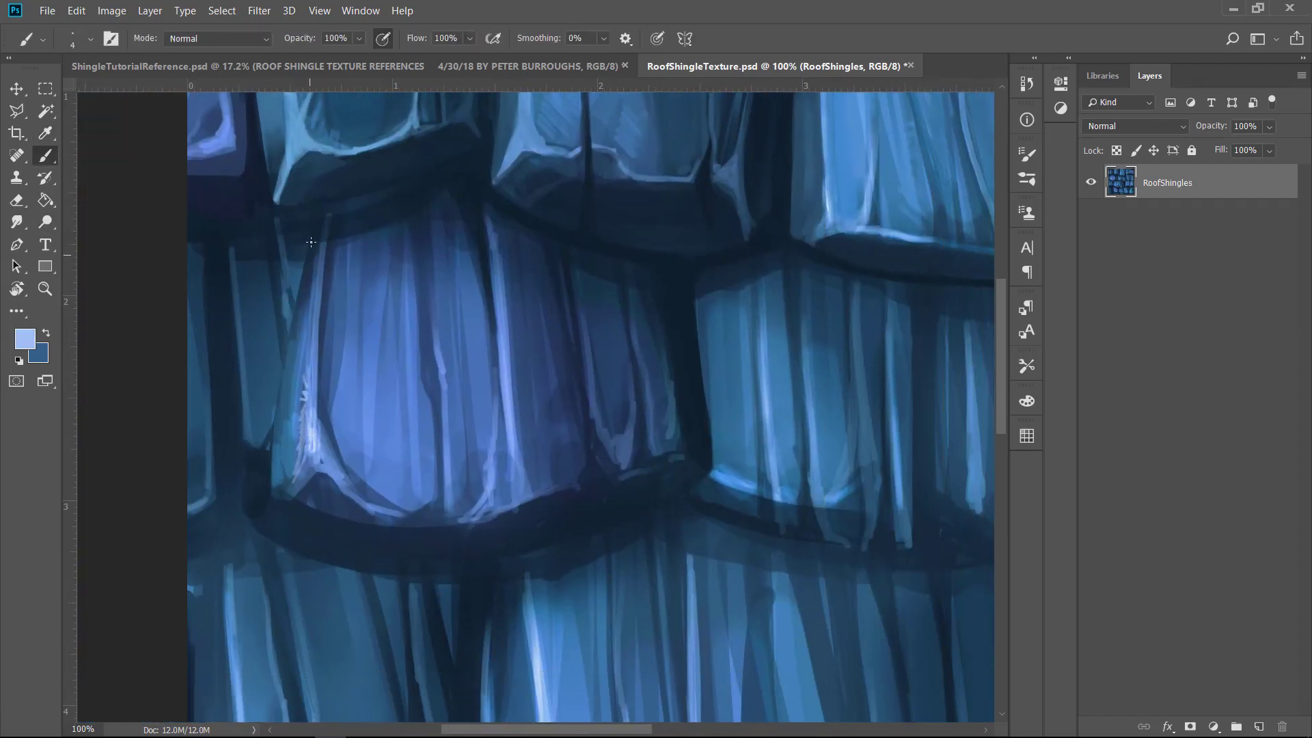
Step: Define the dark gap along the left side and underside of the large purple second-row shingle with a sampled dark colour
{"action": "left_click", "coordinate": [435, 169], "text": "alt"}
{"action": "key", "text": "bracketright"}
{"action": "mouse_move", "coordinate": [303, 260]}
{"action": "left_mouse_down"}
{"action": "mouse_move", "coordinate": [272, 480]}
{"action": "mouse_move", "coordinate": [242, 487]}
{"action": "mouse_move", "coordinate": [251, 468]}
{"action": "mouse_move", "coordinate": [595, 533]}
{"action": "left_mouse_up"}
{"action": "key", "text": "bracketright"}
{"action": "key", "text": "bracketright"}
{"action": "key", "text": "bracketright"}
{"action": "key", "text": "bracketright"}
{"action": "key", "text": "bracketright"}
{"action": "key", "text": "bracketright"}
{"action": "key", "text": "bracketright"}
Step: Repaint the large purple shingle's right bevel with sampled blue and extend the light highlight along its lower edge
{"action": "key", "text": "bracketleft"}
{"action": "key", "text": "bracketleft"}
{"action": "key", "text": "bracketleft"}
{"action": "key", "text": "bracketleft"}
{"action": "key", "text": "bracketleft"}
{"action": "key", "text": "bracketleft"}
{"action": "left_click", "coordinate": [666, 437], "text": "alt"}
{"action": "mouse_move", "coordinate": [694, 461]}
{"action": "left_mouse_down"}
{"action": "mouse_move", "coordinate": [675, 449]}
{"action": "mouse_move", "coordinate": [658, 316]}
{"action": "left_mouse_up"}
{"action": "left_click", "coordinate": [485, 512], "text": "alt"}
{"action": "mouse_move", "coordinate": [410, 512]}
{"action": "left_mouse_down"}
{"action": "mouse_move", "coordinate": [481, 497]}
{"action": "mouse_move", "coordinate": [448, 514]}
{"action": "mouse_move", "coordinate": [469, 518]}
{"action": "mouse_move", "coordinate": [581, 474]}
{"action": "mouse_move", "coordinate": [593, 423]}
{"action": "left_mouse_up"}
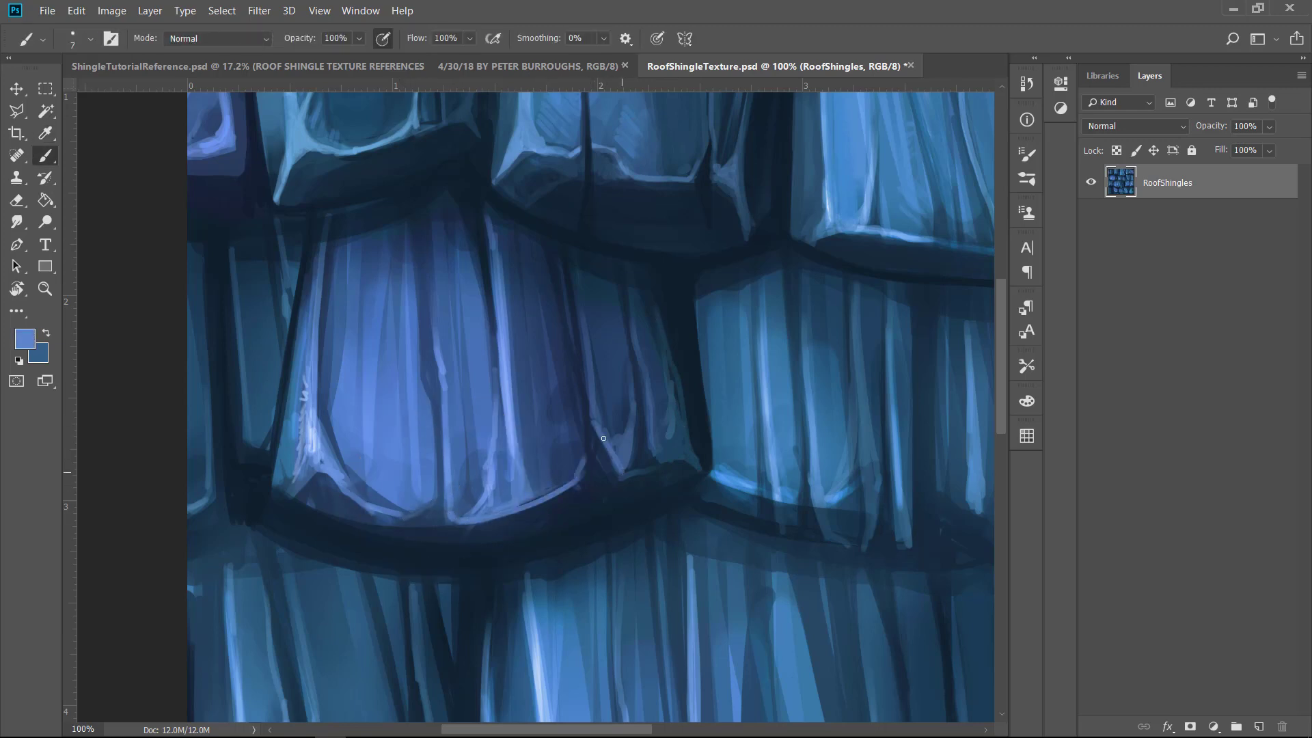
Step: Paint dark cracks into the middle and right of the large purple shingle's lower edge, and darken its lower-left rim
{"action": "left_click", "coordinate": [646, 472], "text": "alt"}
{"action": "mouse_move", "coordinate": [620, 474]}
{"action": "left_mouse_down"}
{"action": "mouse_move", "coordinate": [682, 445]}
{"action": "mouse_move", "coordinate": [644, 461]}
{"action": "mouse_move", "coordinate": [642, 385]}
{"action": "left_mouse_up"}
{"action": "key", "text": "bracketright"}
{"action": "key", "text": "bracketright"}
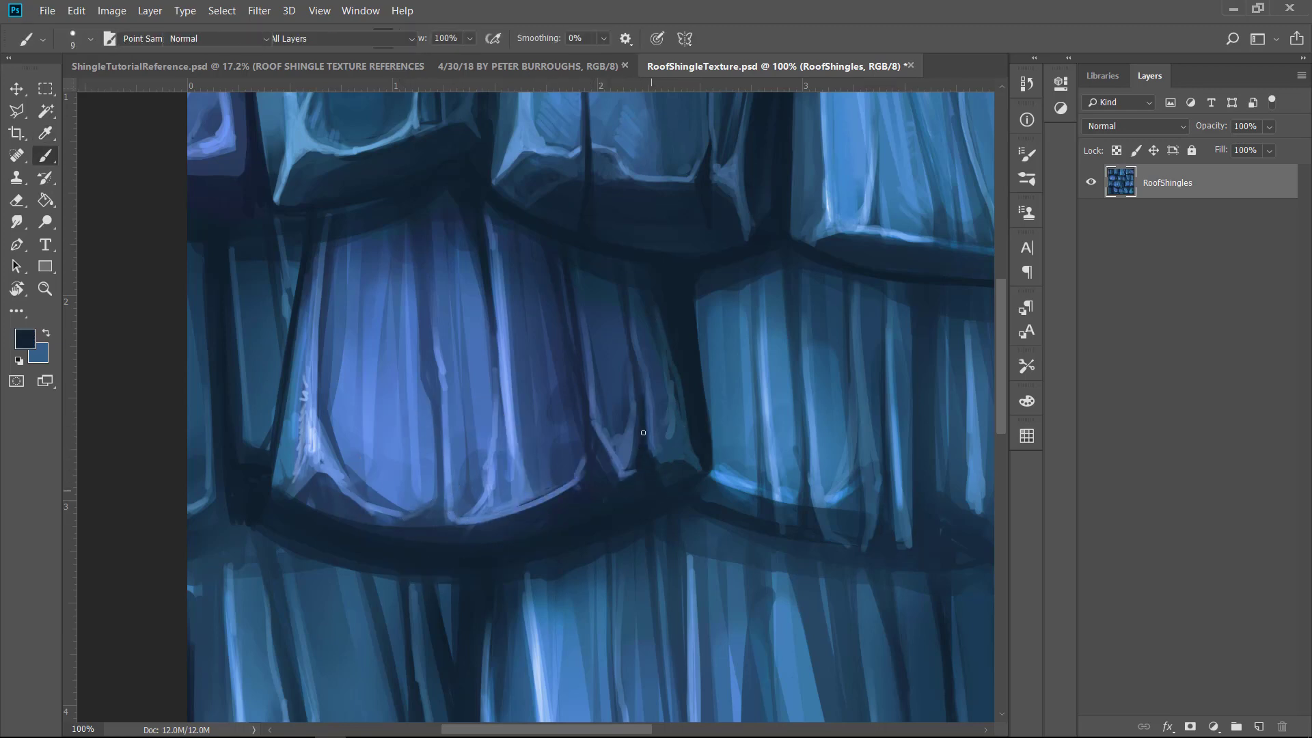
{"action": "key", "text": "bracketleft"}
{"action": "key", "text": "bracketleft"}
{"action": "left_click_drag", "start_coordinate": [432, 525], "coordinate": [441, 432]}
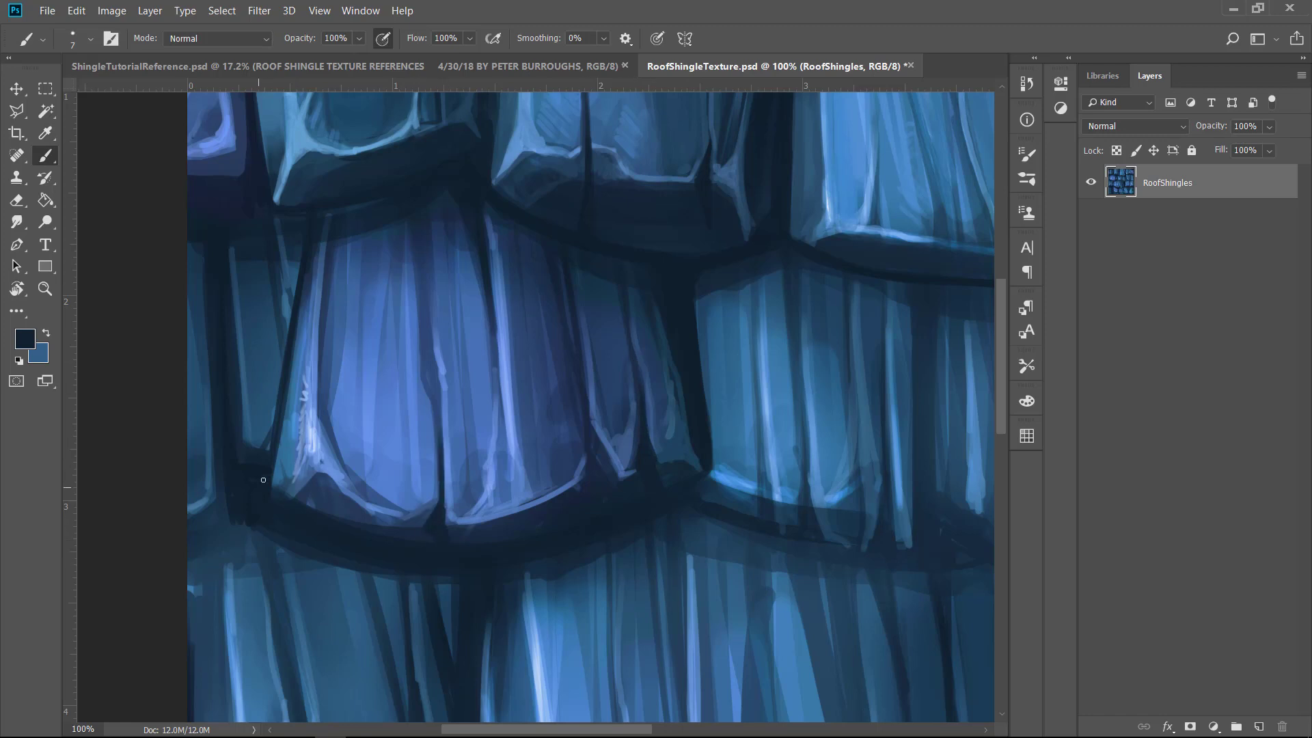
{"action": "left_click_drag", "start_coordinate": [305, 501], "coordinate": [376, 523]}
Step: Extend two dark cracks down the face of the large purple shingle with sampled dark colours
{"action": "left_click", "coordinate": [497, 325], "text": "alt"}
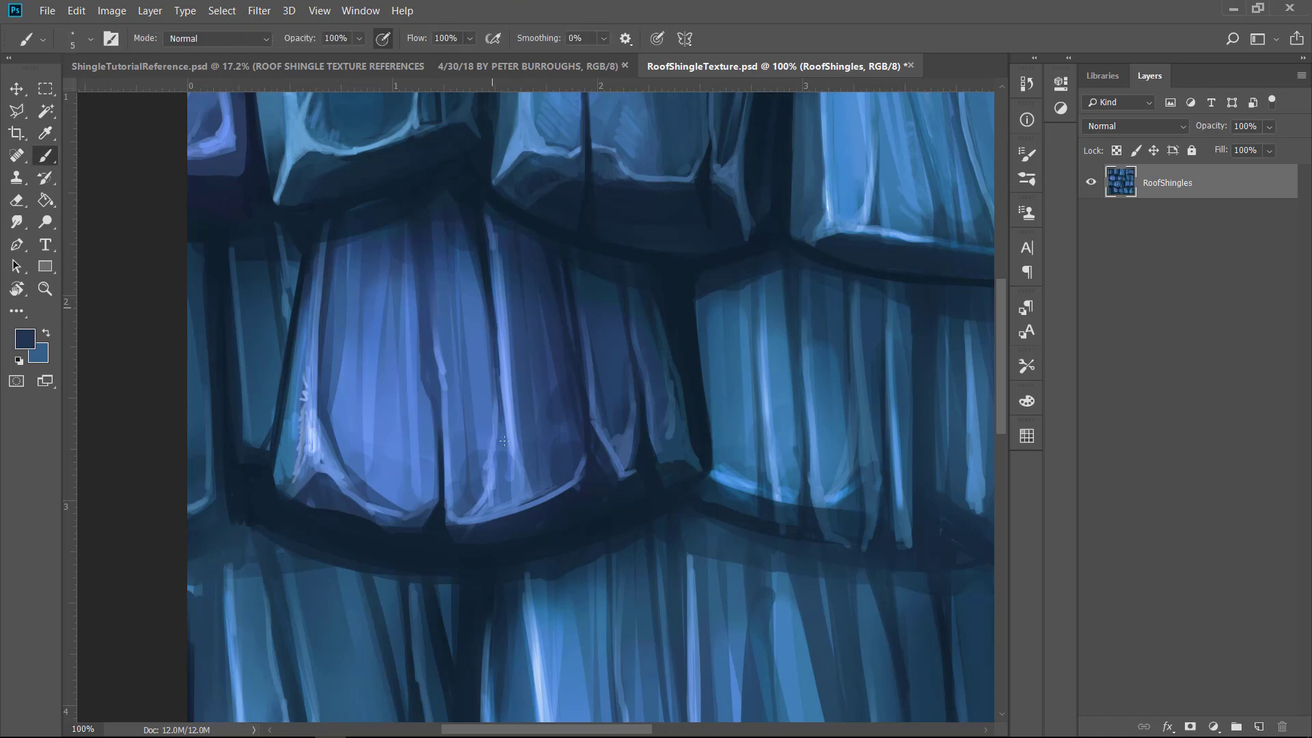
{"action": "left_click_drag", "start_coordinate": [494, 295], "coordinate": [539, 533]}
{"action": "mouse_move", "coordinate": [526, 487]}
{"action": "left_mouse_down"}
{"action": "mouse_move", "coordinate": [536, 533]}
{"action": "mouse_move", "coordinate": [503, 386]}
{"action": "mouse_move", "coordinate": [429, 291]}
{"action": "left_mouse_up"}
{"action": "left_click", "coordinate": [504, 121], "text": "alt"}
{"action": "key", "text": "bracketleft"}
{"action": "key", "text": "bracketleft"}
{"action": "left_click_drag", "start_coordinate": [428, 359], "coordinate": [430, 260]}
{"action": "mouse_move", "coordinate": [432, 381]}
{"action": "left_mouse_down"}
{"action": "mouse_move", "coordinate": [434, 536]}
{"action": "mouse_move", "coordinate": [506, 484]}
{"action": "mouse_move", "coordinate": [496, 442]}
{"action": "left_mouse_up"}
Step: Add fine light purple-blue hatching beside the cracks on the large purple shingle's middle and left planks
{"action": "left_click", "coordinate": [498, 477], "text": "alt"}
{"action": "key", "text": "bracketleft"}
{"action": "key", "text": "bracketleft"}
{"action": "left_click_drag", "start_coordinate": [489, 444], "coordinate": [482, 418]}
{"action": "left_click_drag", "start_coordinate": [489, 412], "coordinate": [482, 400]}
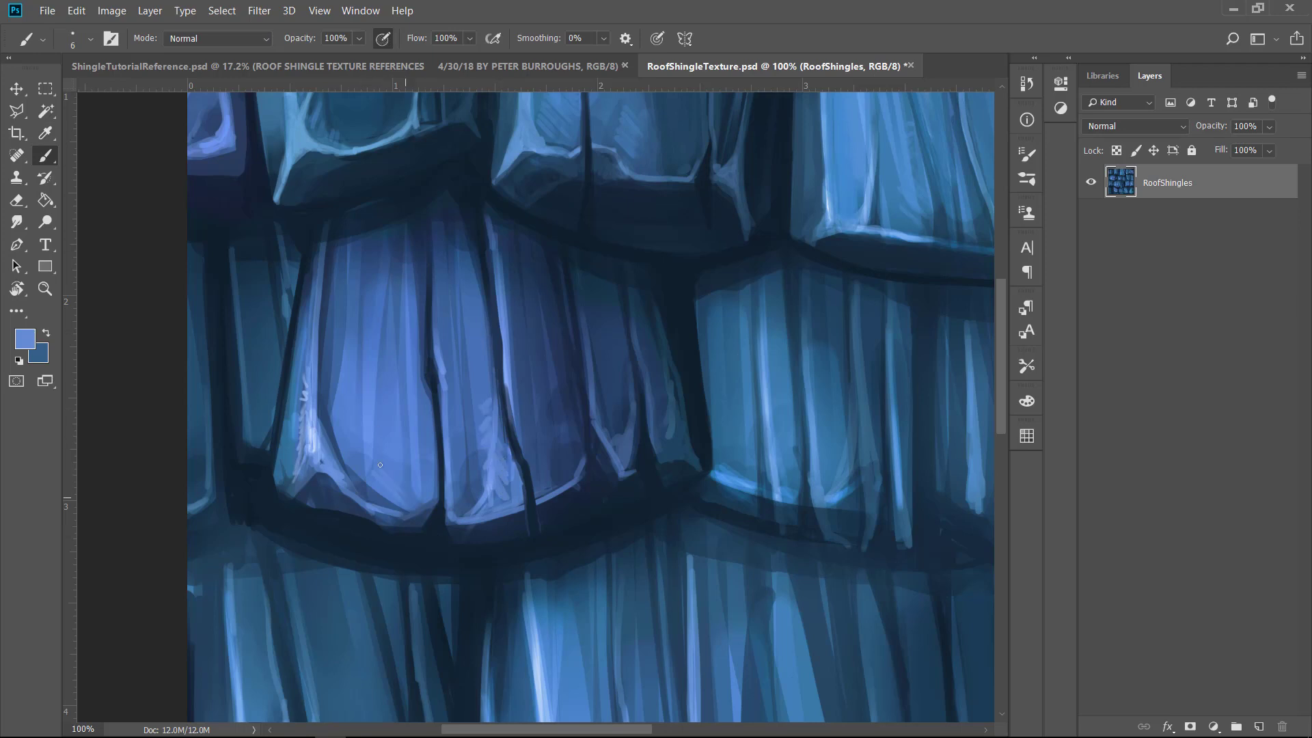
{"action": "left_click", "coordinate": [403, 376], "text": "alt"}
{"action": "left_click_drag", "start_coordinate": [392, 376], "coordinate": [381, 342]}
Step: Hatch the right bevel of the large purple shingle with a sampled blue
{"action": "left_click", "coordinate": [617, 431], "text": "alt"}
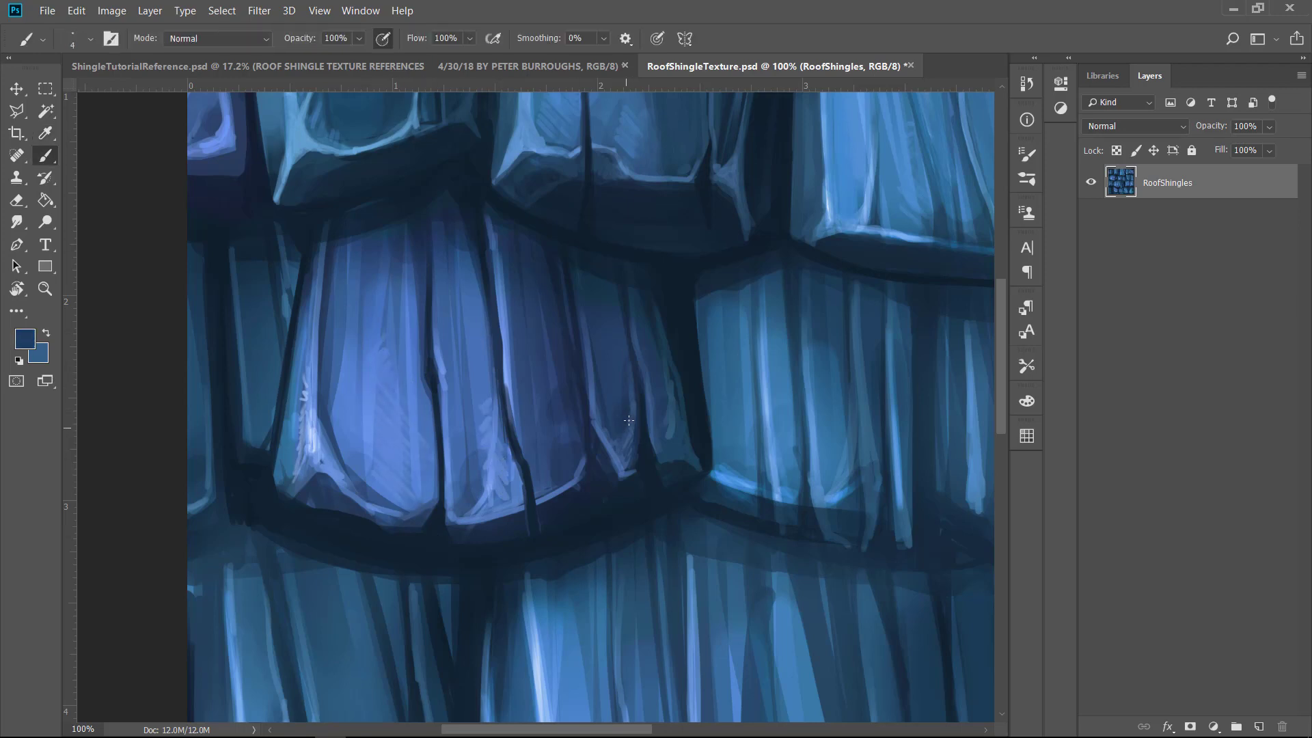
{"action": "left_click", "coordinate": [667, 429], "text": "alt"}
{"action": "left_click_drag", "start_coordinate": [677, 418], "coordinate": [651, 345]}
Step: Strengthen the left edge of the blue shingle beside the purple one and hatch diagonal strokes across its lower middle
{"action": "key", "text": "bracketright"}
{"action": "key", "text": "ctrl+minus"}
{"action": "left_click_drag", "start_coordinate": [665, 292], "coordinate": [555, 238]}
{"action": "left_click", "coordinate": [537, 405], "text": "alt"}
{"action": "left_click_drag", "start_coordinate": [537, 406], "coordinate": [539, 300]}
{"action": "key", "text": "bracketright"}
{"action": "left_click_drag", "start_coordinate": [610, 404], "coordinate": [624, 414]}
{"action": "left_click_drag", "start_coordinate": [608, 382], "coordinate": [633, 408]}
{"action": "mouse_move", "coordinate": [607, 366]}
{"action": "left_mouse_down"}
{"action": "mouse_move", "coordinate": [641, 401]}
{"action": "mouse_move", "coordinate": [646, 388]}
{"action": "left_mouse_up"}
{"action": "left_click_drag", "start_coordinate": [611, 337], "coordinate": [641, 367]}
{"action": "left_click", "coordinate": [624, 335], "text": "alt"}
{"action": "key", "text": "bracketleft"}
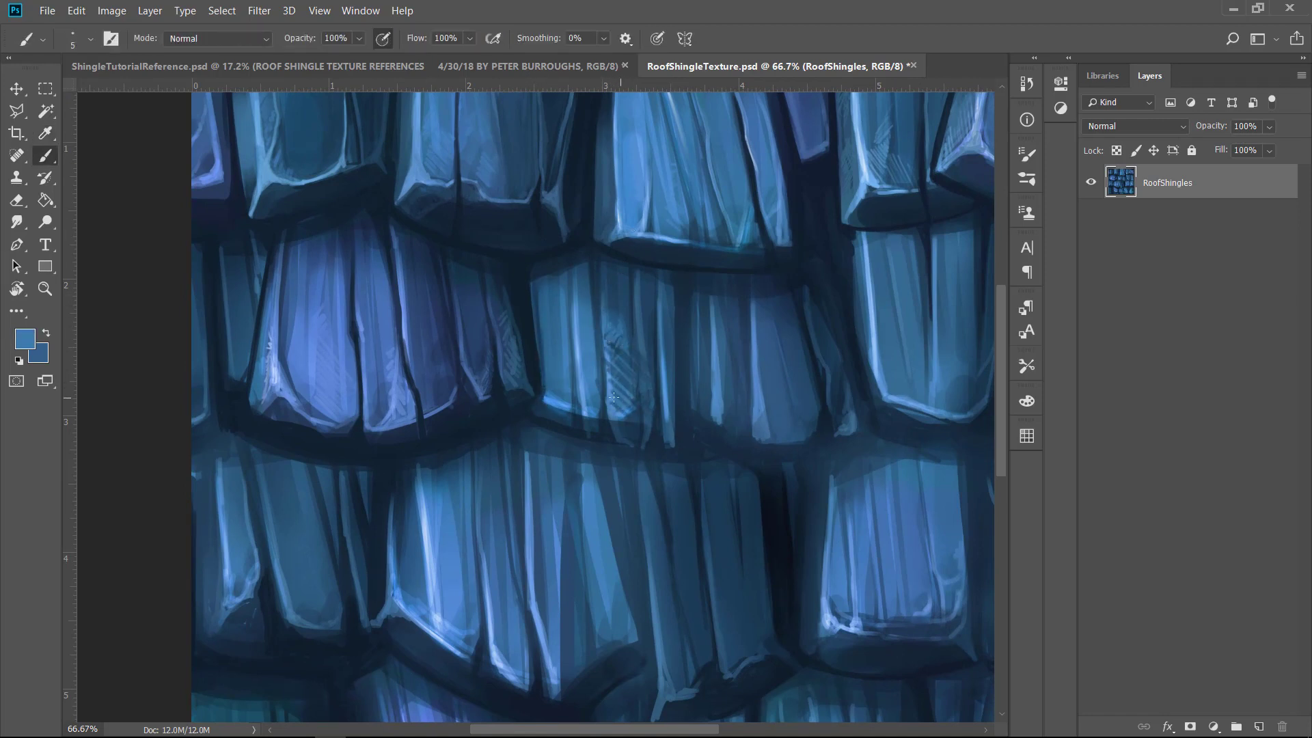
Step: Paint a dark crack down the hatched blue second-row shingle, left of the diagonal strokes
{"action": "left_click", "coordinate": [605, 417], "text": "alt"}
{"action": "left_click_drag", "start_coordinate": [599, 326], "coordinate": [605, 413]}
{"action": "left_click_drag", "start_coordinate": [598, 293], "coordinate": [600, 377]}
Step: Brighten the left edge of the hatched blue shingle with sampled light blue and a 6 px brush
{"action": "mouse_move", "coordinate": [548, 418]}
{"action": "left_mouse_down"}
{"action": "mouse_move", "coordinate": [534, 309]}
{"action": "mouse_move", "coordinate": [444, 294]}
{"action": "mouse_move", "coordinate": [440, 221]}
{"action": "left_mouse_up"}
{"action": "left_click", "coordinate": [446, 295], "text": "alt"}
{"action": "key", "text": "bracketright"}
{"action": "key", "text": "bracketright"}
{"action": "left_click", "coordinate": [388, 260], "text": "alt"}
{"action": "key", "text": "bracketleft"}
{"action": "left_click_drag", "start_coordinate": [384, 255], "coordinate": [401, 359]}
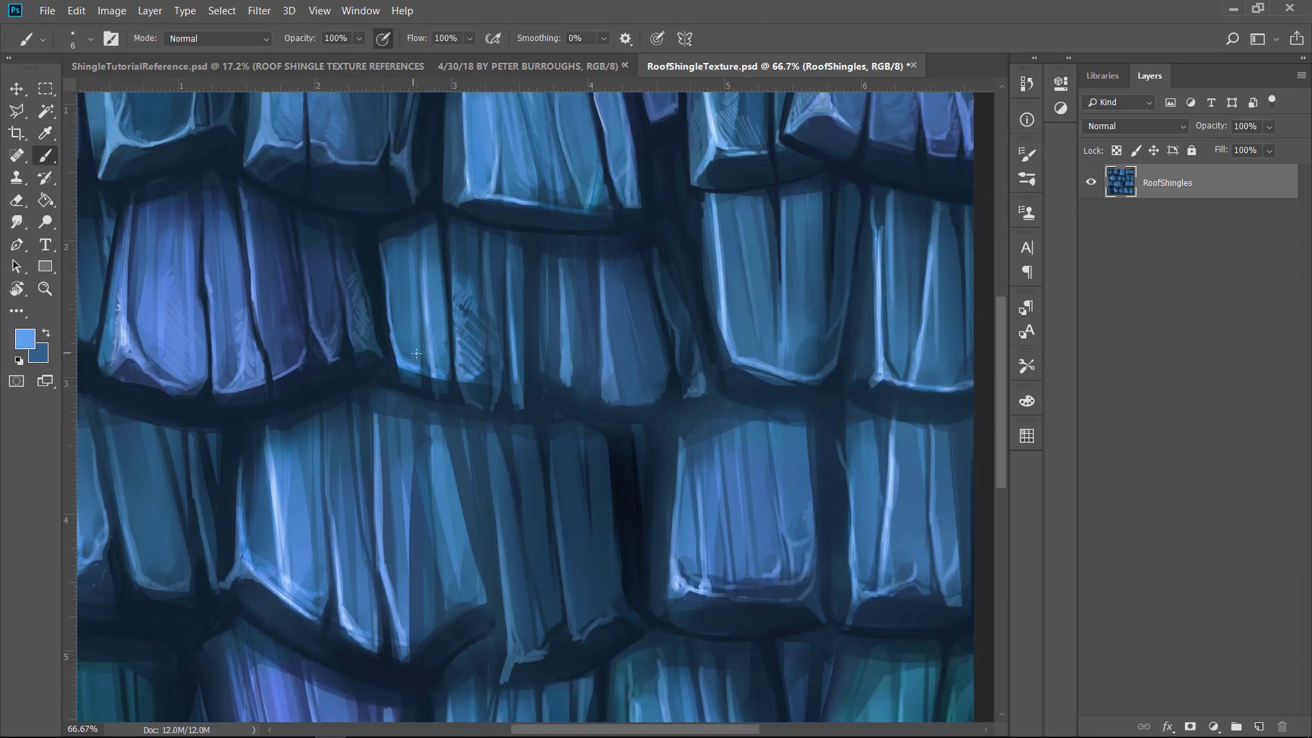
Step: Add sampled purple-blue strokes to the large purple shingle's right plank, undoing a trial stroke on its left plank
{"action": "left_click", "coordinate": [298, 364], "text": "alt"}
{"action": "left_click", "coordinate": [293, 366], "text": "alt"}
{"action": "left_click_drag", "start_coordinate": [284, 368], "coordinate": [302, 358]}
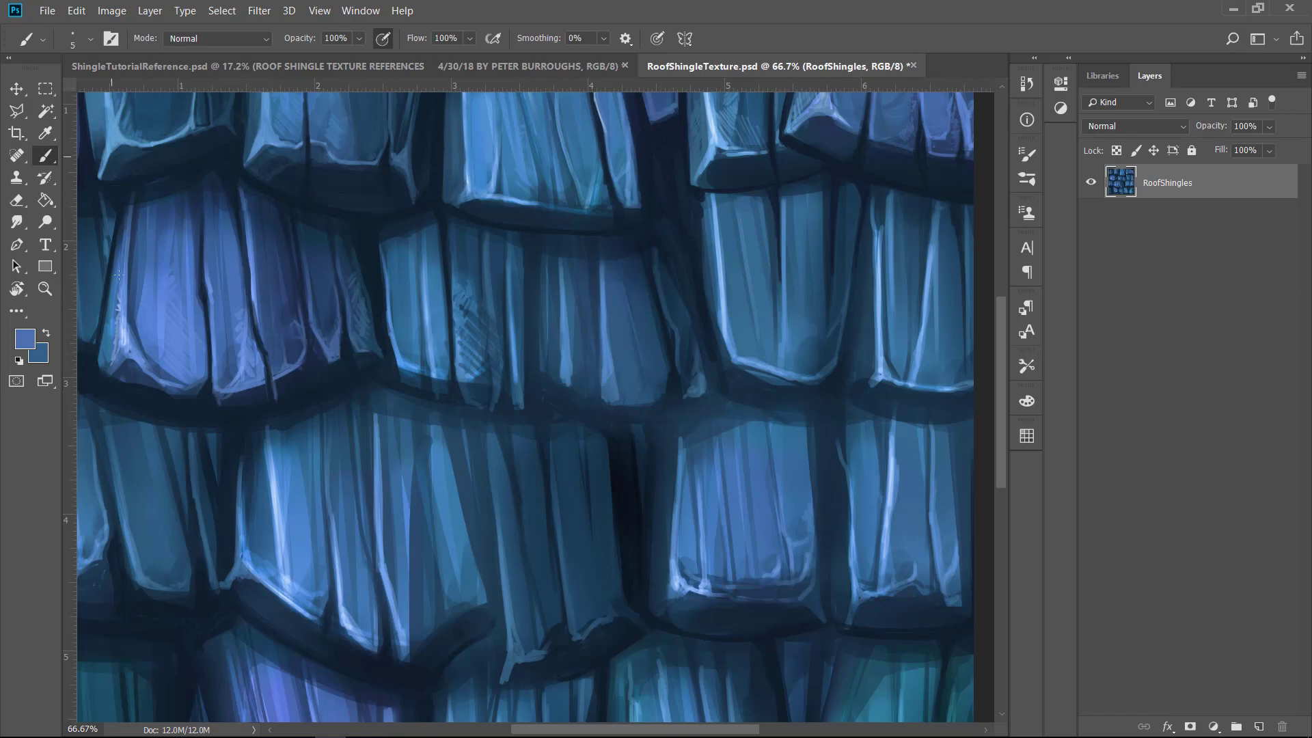
{"action": "mouse_move", "coordinate": [118, 362]}
{"action": "left_mouse_down"}
{"action": "mouse_move", "coordinate": [173, 391]}
{"action": "mouse_move", "coordinate": [202, 322]}
{"action": "mouse_move", "coordinate": [204, 349]}
{"action": "mouse_move", "coordinate": [197, 299]}
{"action": "left_mouse_up"}
{"action": "key", "text": "ctrl+z"}
{"action": "left_click", "coordinate": [166, 375], "text": "alt"}
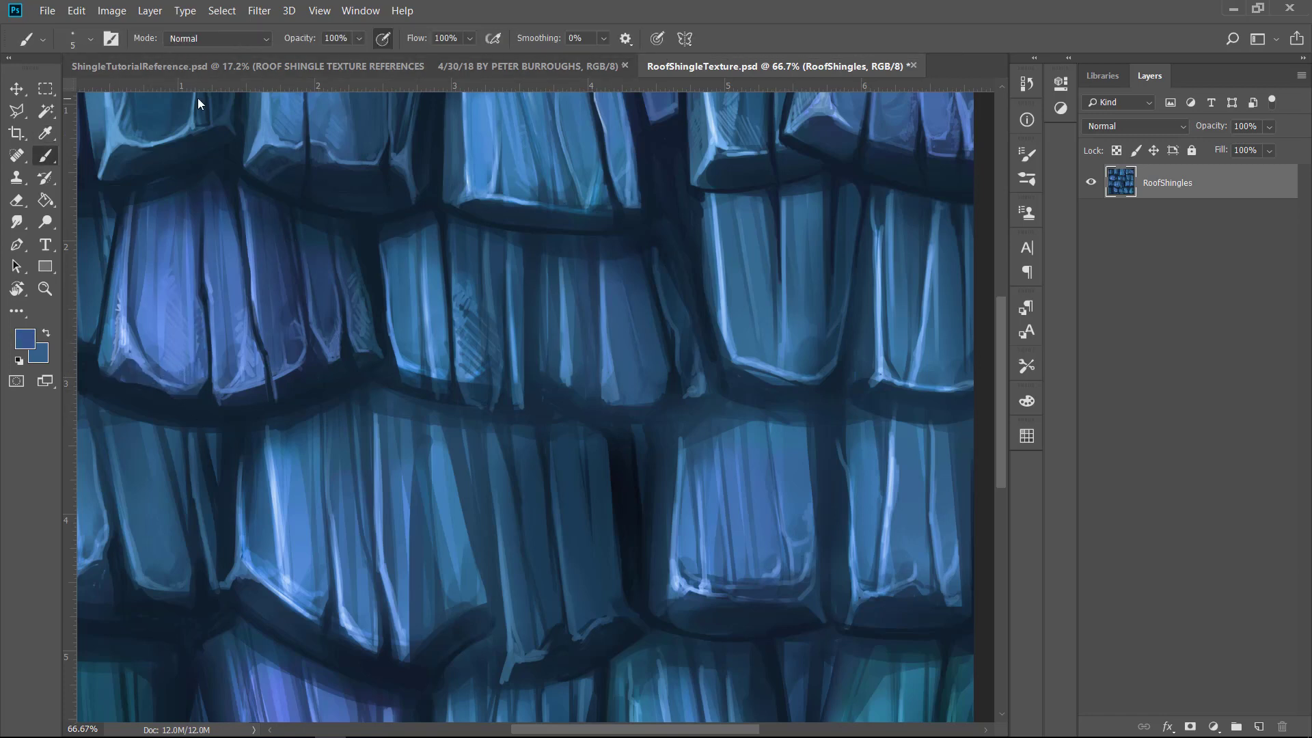
Step: Break up the bright streak on the light-blue top-row shingle with fine strokes of sampled blue
{"action": "left_click_drag", "start_coordinate": [393, 268], "coordinate": [446, 431]}
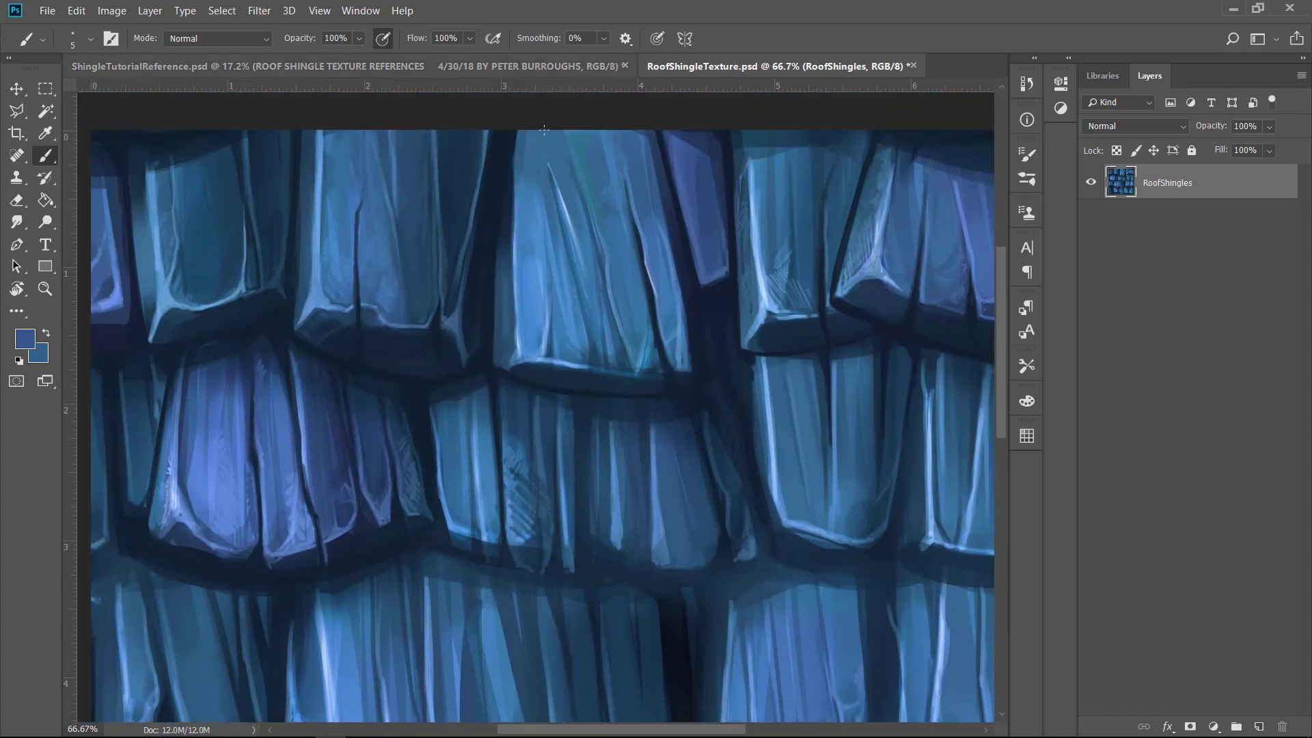
{"action": "left_click", "coordinate": [552, 171], "text": "alt"}
{"action": "left_click_drag", "start_coordinate": [556, 177], "coordinate": [578, 260]}
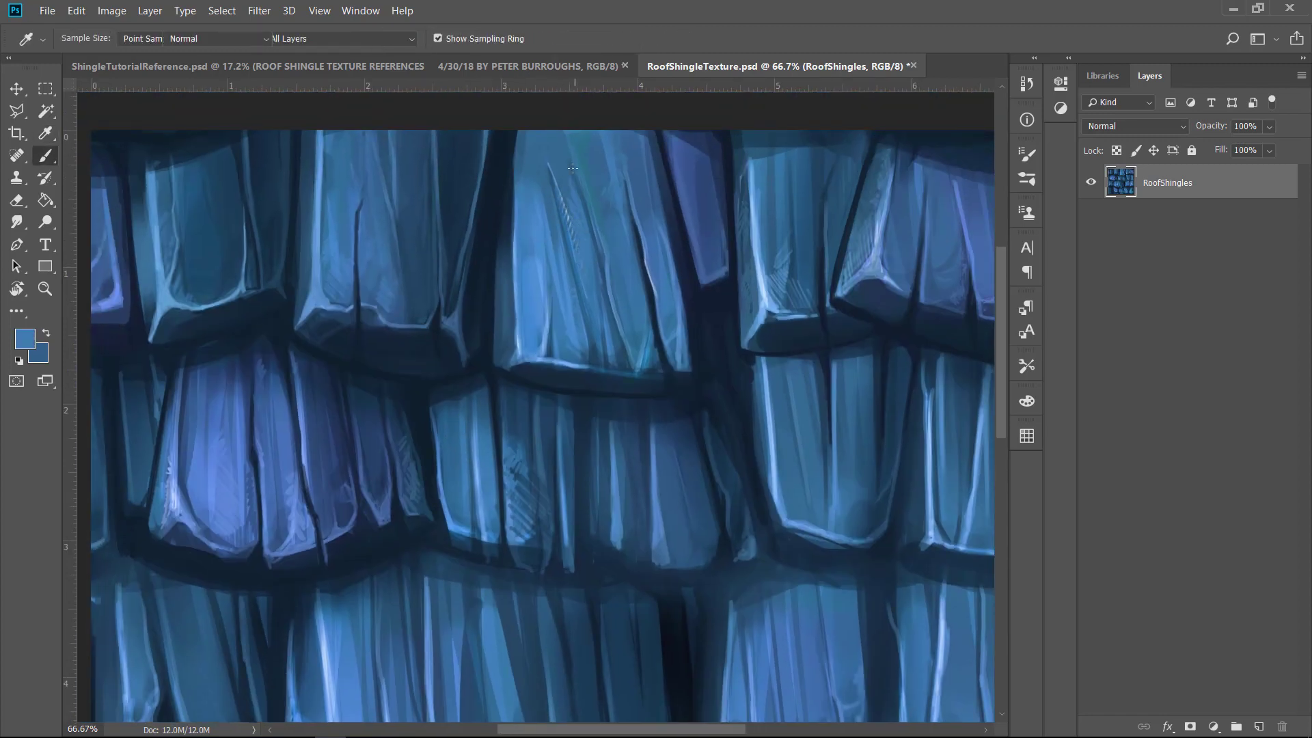
Step: Touch up the streak left of the hatched blue shingle's crack and paint a dark crack on the shingle below
{"action": "left_click_drag", "start_coordinate": [386, 245], "coordinate": [341, 169]}
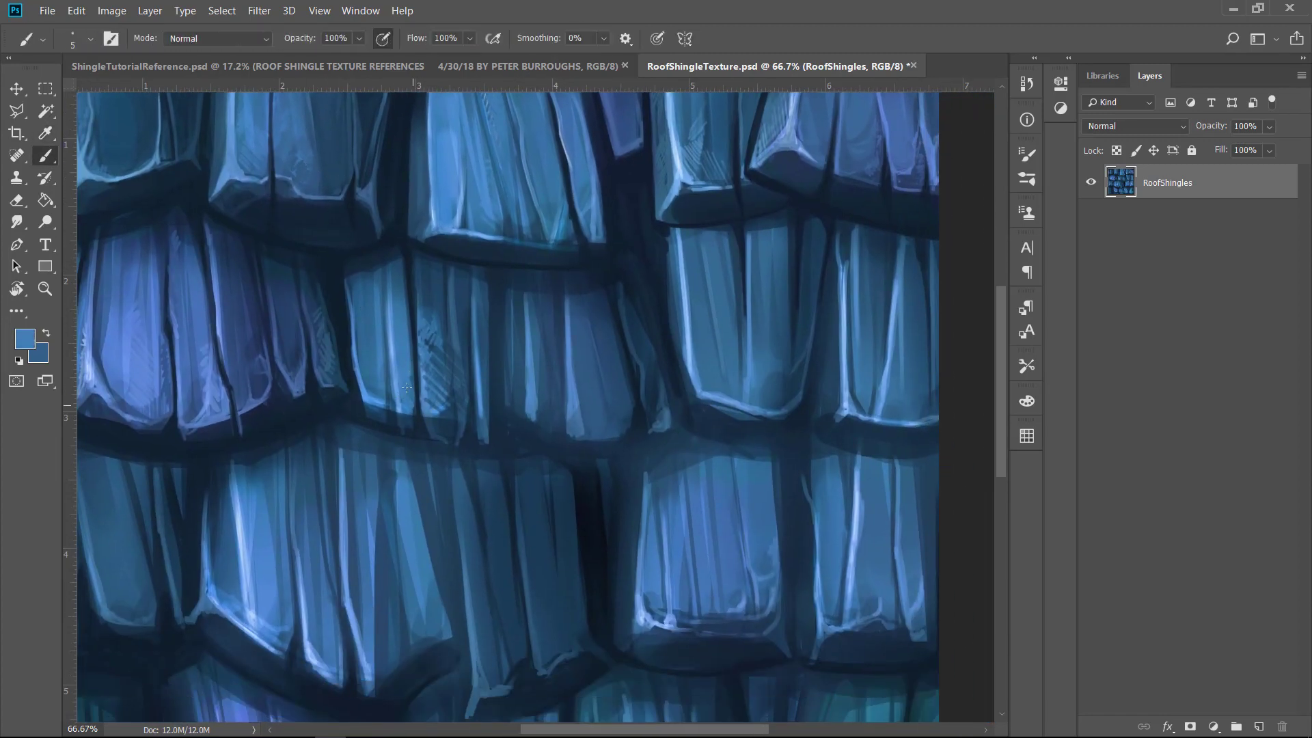
{"action": "left_click", "coordinate": [397, 423], "text": "alt"}
{"action": "left_click_drag", "start_coordinate": [395, 418], "coordinate": [387, 341]}
{"action": "left_click", "coordinate": [354, 404], "text": "alt"}
{"action": "key", "text": "bracketleft"}
{"action": "left_click_drag", "start_coordinate": [330, 437], "coordinate": [334, 526]}
Step: Define the dark gap to the left of and beneath the second-row shingle beside the hatched one, using a 7 px brush
{"action": "key", "text": "ctrl+plus"}
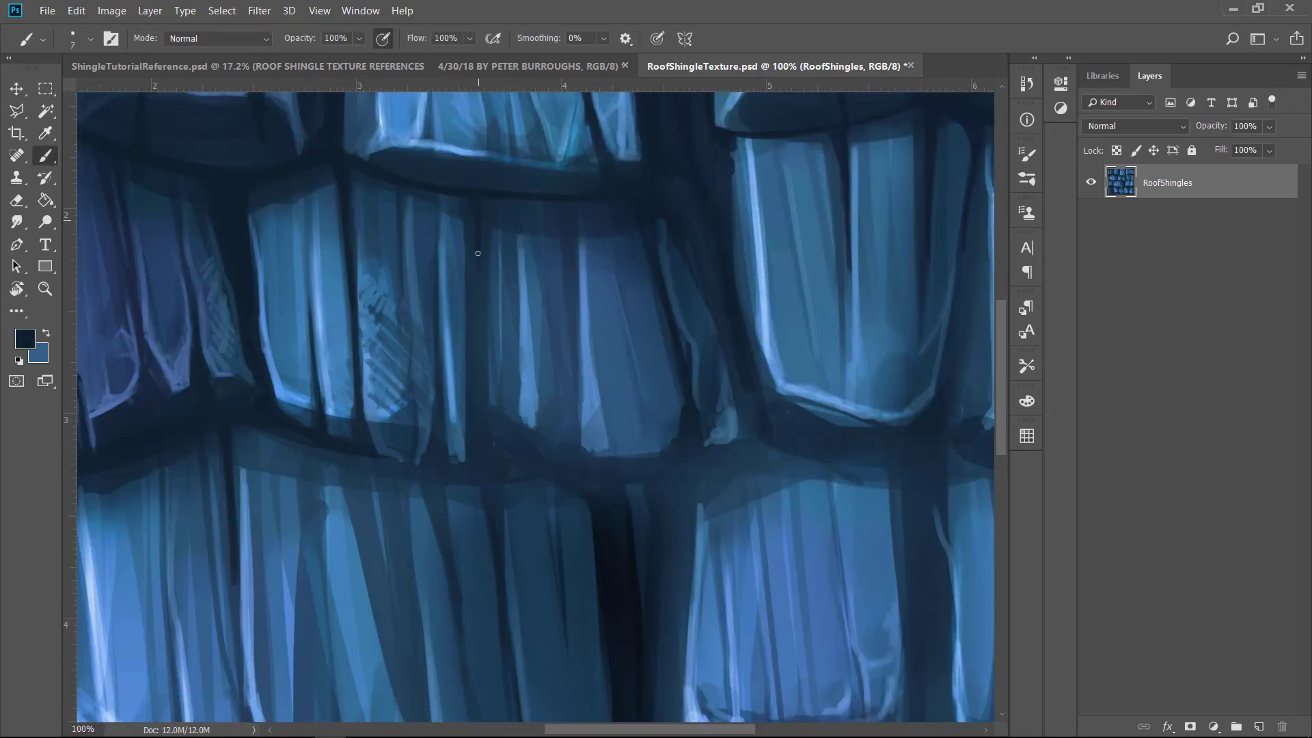
{"action": "mouse_move", "coordinate": [478, 253]}
{"action": "left_mouse_down"}
{"action": "mouse_move", "coordinate": [486, 459]}
{"action": "mouse_move", "coordinate": [566, 480]}
{"action": "left_mouse_up"}
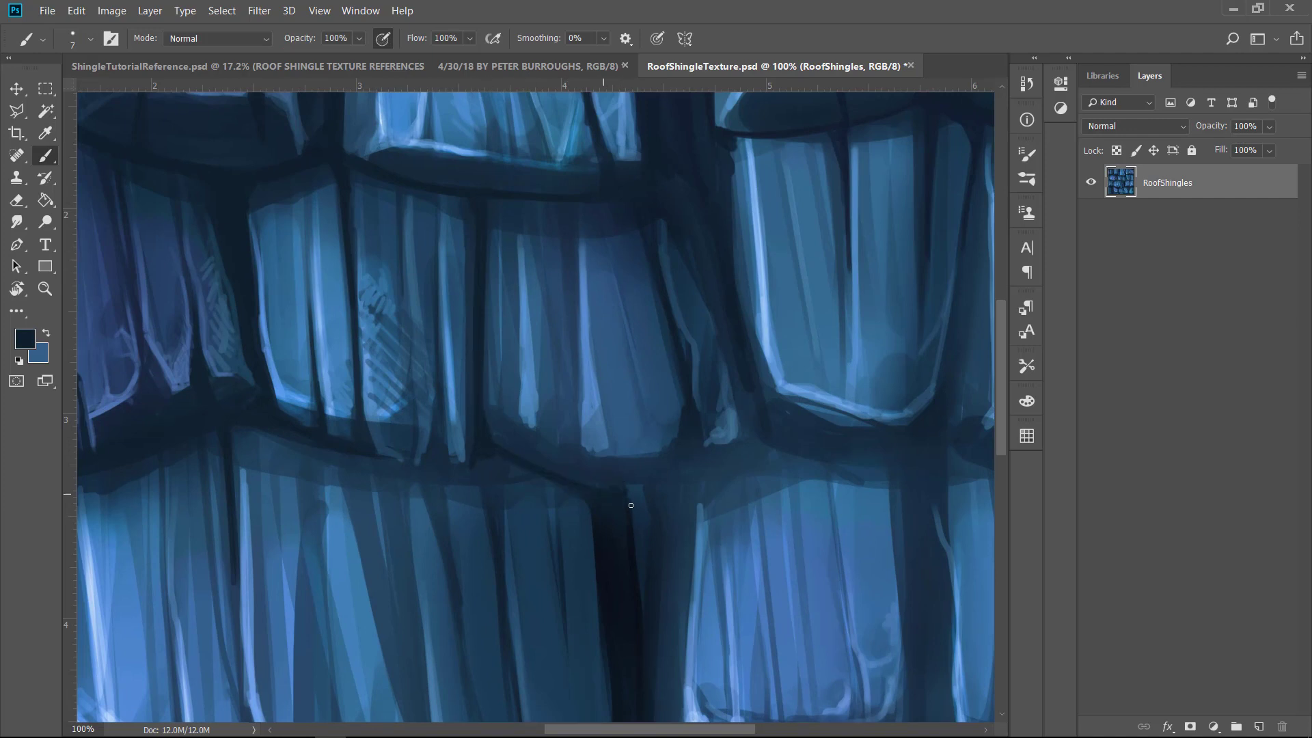
{"action": "left_click_drag", "start_coordinate": [630, 505], "coordinate": [780, 435]}
{"action": "left_click_drag", "start_coordinate": [722, 467], "coordinate": [644, 517]}
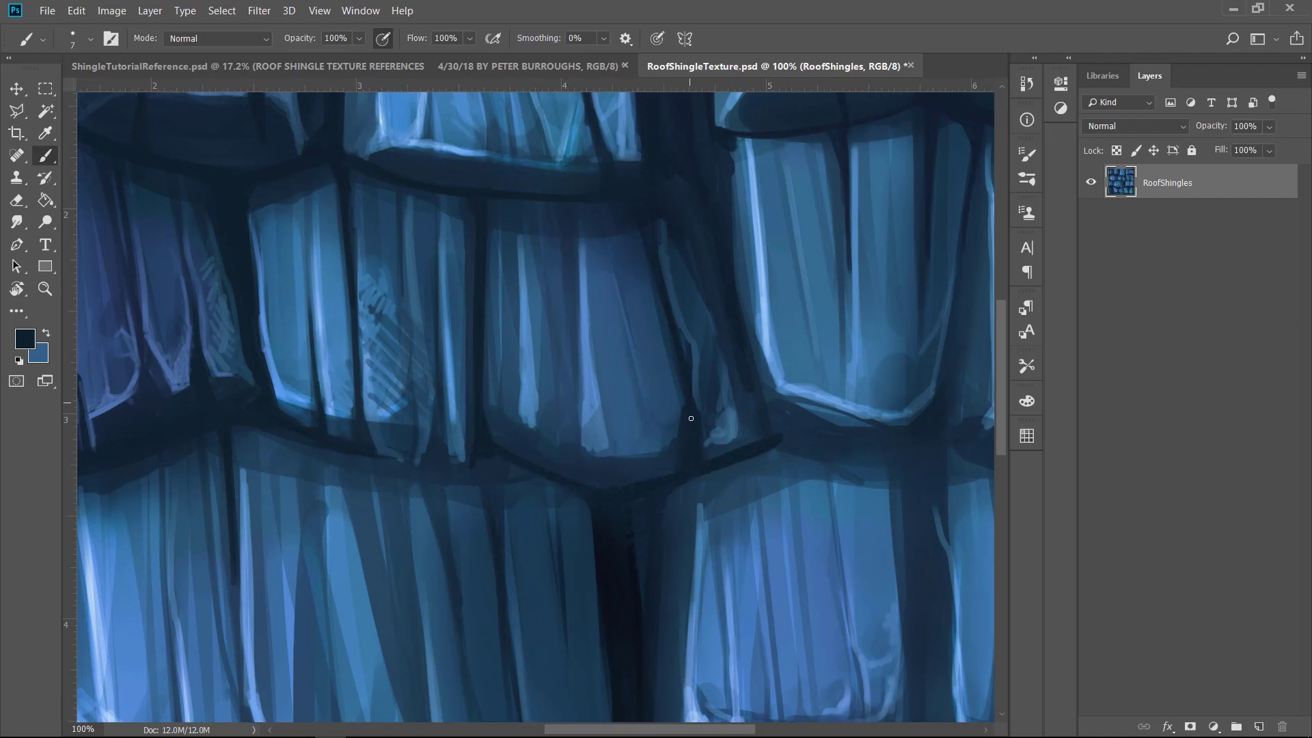
{"action": "left_click_drag", "start_coordinate": [275, 390], "coordinate": [466, 415]}
{"action": "key", "text": "ctrl+z"}
{"action": "key", "text": "ctrl+minus"}
{"action": "left_click_drag", "start_coordinate": [621, 260], "coordinate": [585, 290]}
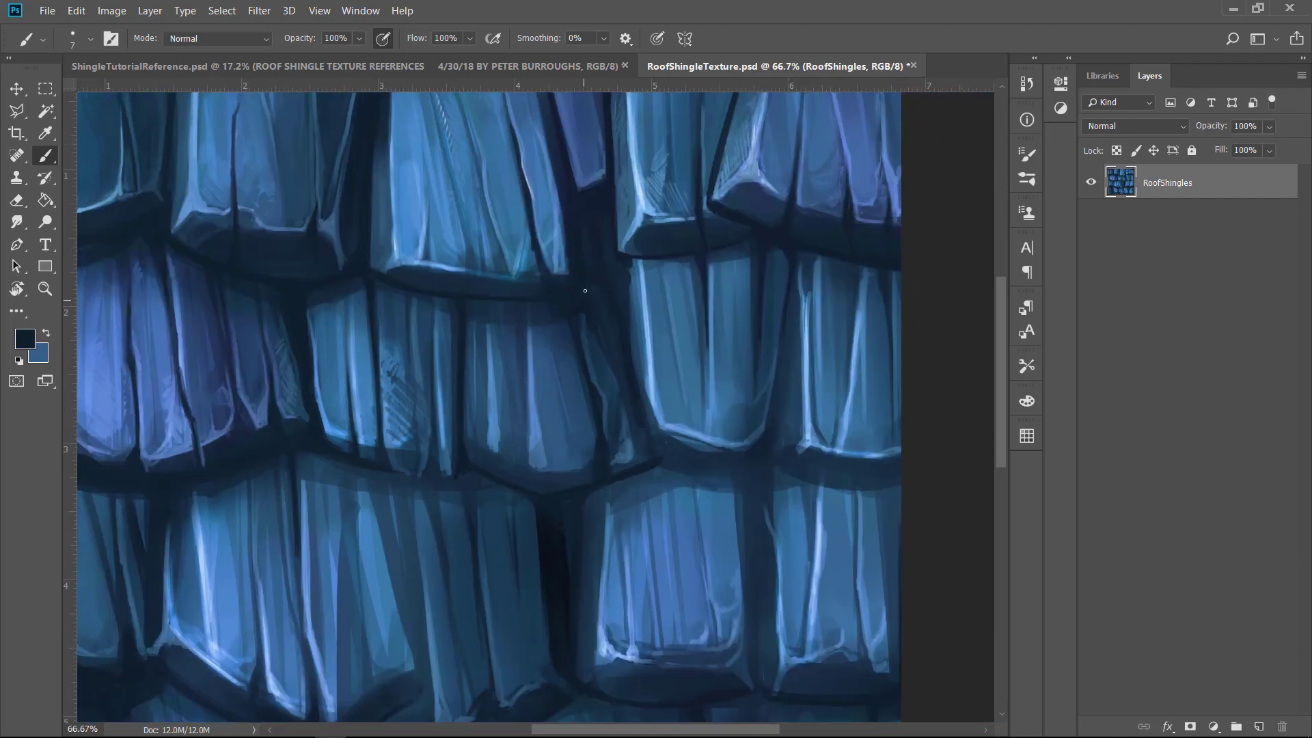
Step: Darken the gap between the third row's purple-blue shingle and its neighbour to the right, enlarging the brush up to 30 px
{"action": "key", "text": "bracketright"}
{"action": "key", "text": "bracketright"}
{"action": "left_click_drag", "start_coordinate": [749, 478], "coordinate": [754, 552]}
{"action": "mouse_move", "coordinate": [745, 480]}
{"action": "left_mouse_down"}
{"action": "mouse_move", "coordinate": [762, 683]}
{"action": "mouse_move", "coordinate": [767, 519]}
{"action": "left_mouse_up"}
{"action": "key", "text": "bracketright"}
{"action": "key", "text": "bracketright"}
{"action": "key", "text": "bracketright"}
{"action": "key", "text": "bracketright"}
{"action": "key", "text": "bracketright"}
{"action": "key", "text": "bracketright"}
{"action": "mouse_move", "coordinate": [771, 578]}
{"action": "left_mouse_down"}
{"action": "mouse_move", "coordinate": [768, 521]}
{"action": "mouse_move", "coordinate": [759, 552]}
{"action": "left_mouse_up"}
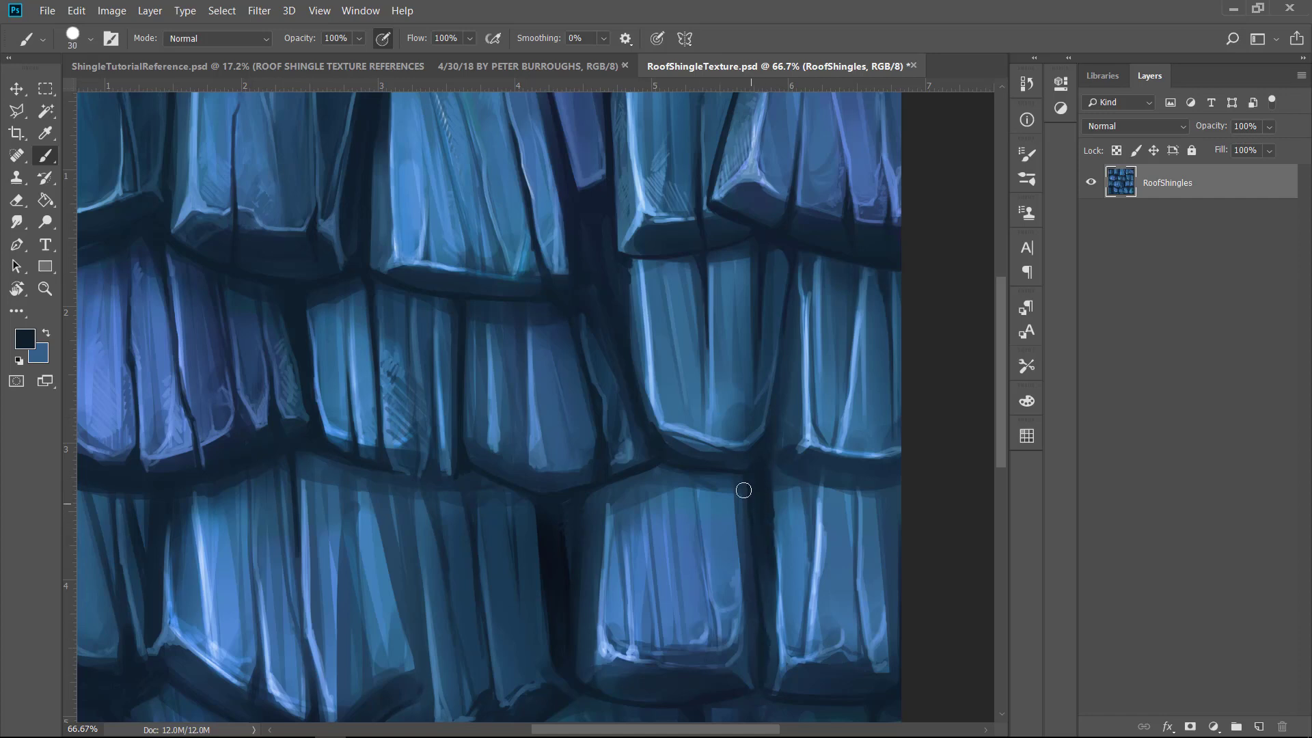
{"action": "left_click_drag", "start_coordinate": [744, 489], "coordinate": [744, 562]}
Step: Define the dark gap between the second row's two rightmost shingles and the shadow beneath the rightmost one
{"action": "key", "text": "bracketleft"}
{"action": "key", "text": "bracketleft"}
{"action": "key", "text": "bracketleft"}
{"action": "key", "text": "bracketleft"}
{"action": "key", "text": "bracketleft"}
{"action": "left_click_drag", "start_coordinate": [776, 434], "coordinate": [787, 319]}
{"action": "left_click_drag", "start_coordinate": [780, 366], "coordinate": [779, 394]}
{"action": "key", "text": "bracketleft"}
{"action": "left_click_drag", "start_coordinate": [777, 455], "coordinate": [786, 400]}
{"action": "mouse_move", "coordinate": [785, 384]}
{"action": "left_mouse_down"}
{"action": "mouse_move", "coordinate": [780, 462]}
{"action": "mouse_move", "coordinate": [854, 476]}
{"action": "left_mouse_up"}
Step: Paint broad dark cracks running down from the top of the rightmost second-row shingle
{"action": "key", "text": "bracketright"}
{"action": "key", "text": "bracketright"}
{"action": "key", "text": "bracketright"}
{"action": "key", "text": "bracketright"}
{"action": "key", "text": "bracketright"}
{"action": "key", "text": "bracketright"}
{"action": "key", "text": "bracketright"}
{"action": "key", "text": "bracketright"}
{"action": "left_click_drag", "start_coordinate": [805, 252], "coordinate": [806, 343]}
{"action": "key", "text": "bracketleft"}
{"action": "key", "text": "bracketleft"}
{"action": "key", "text": "bracketleft"}
{"action": "key", "text": "bracketleft"}
{"action": "key", "text": "bracketleft"}
{"action": "key", "text": "bracketright"}
{"action": "key", "text": "bracketright"}
{"action": "key", "text": "bracketright"}
{"action": "key", "text": "bracketright"}
{"action": "left_click_drag", "start_coordinate": [835, 279], "coordinate": [842, 419]}
Step: Clean up the gap beside the second row's large light-blue shingle and split it with a dark crack rising from its base
{"action": "key", "text": "bracketleft"}
{"action": "key", "text": "bracketleft"}
{"action": "key", "text": "bracketleft"}
{"action": "key", "text": "bracketleft"}
{"action": "key", "text": "bracketleft"}
{"action": "key", "text": "bracketleft"}
{"action": "key", "text": "bracketleft"}
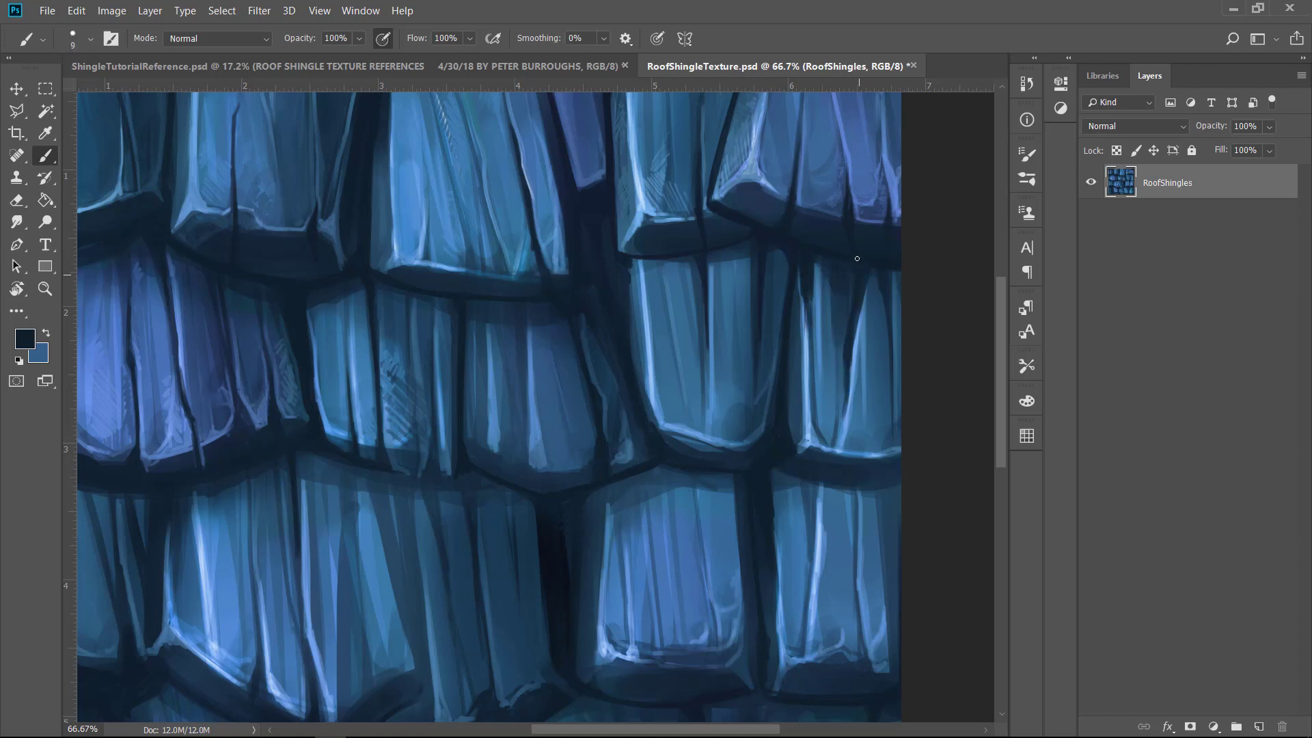
{"action": "left_click_drag", "start_coordinate": [775, 288], "coordinate": [785, 140]}
{"action": "key", "text": "bracketleft"}
{"action": "key", "text": "bracketleft"}
{"action": "mouse_move", "coordinate": [752, 403]}
{"action": "left_mouse_down"}
{"action": "mouse_move", "coordinate": [752, 302]}
{"action": "mouse_move", "coordinate": [760, 458]}
{"action": "left_mouse_up"}
{"action": "key", "text": "bracketleft"}
{"action": "key", "text": "bracketleft"}
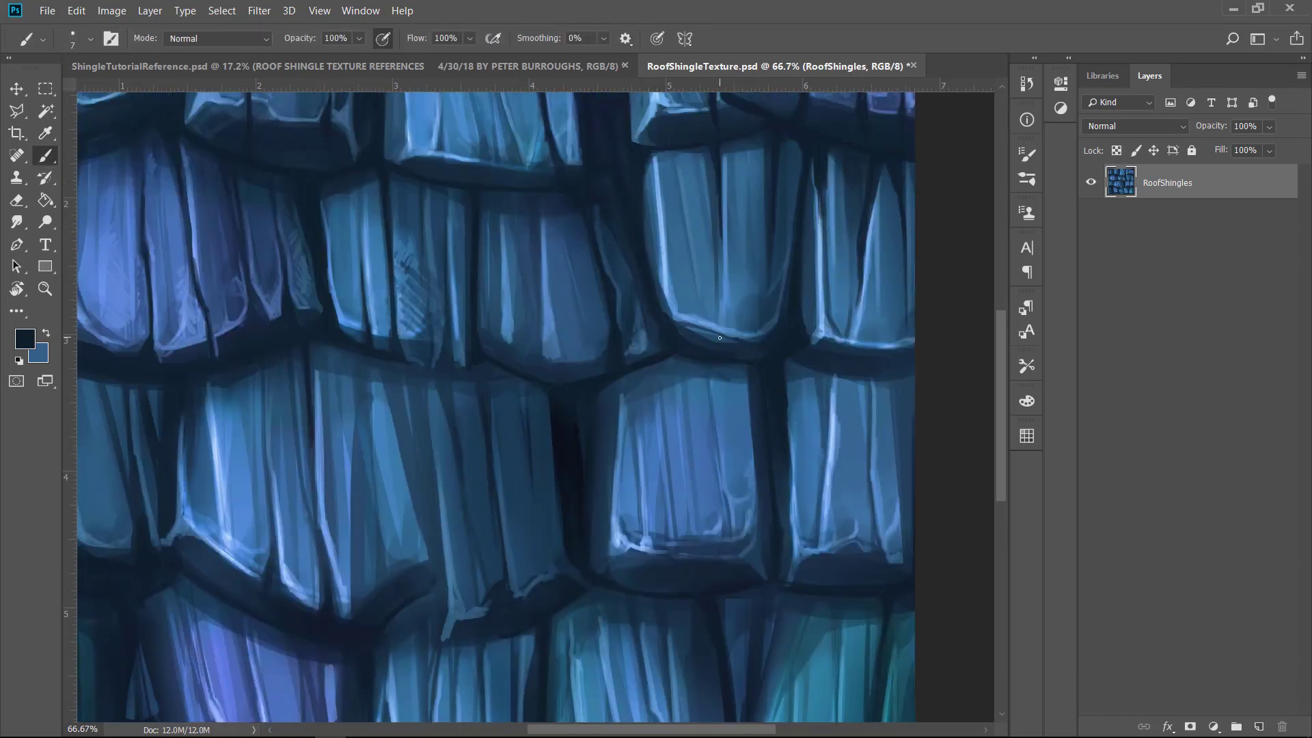
{"action": "left_click_drag", "start_coordinate": [722, 345], "coordinate": [718, 233]}
{"action": "mouse_move", "coordinate": [716, 307]}
{"action": "left_mouse_down"}
{"action": "mouse_move", "coordinate": [721, 323]}
{"action": "mouse_move", "coordinate": [748, 264]}
{"action": "left_mouse_up"}
Step: Add thin dark cracks to the rightmost and purple-blue second-row shingles with a 5 px brush
{"action": "left_click_drag", "start_coordinate": [829, 344], "coordinate": [829, 253]}
{"action": "mouse_move", "coordinate": [539, 362]}
{"action": "left_mouse_down"}
{"action": "mouse_move", "coordinate": [543, 224]}
{"action": "mouse_move", "coordinate": [501, 331]}
{"action": "left_mouse_up"}
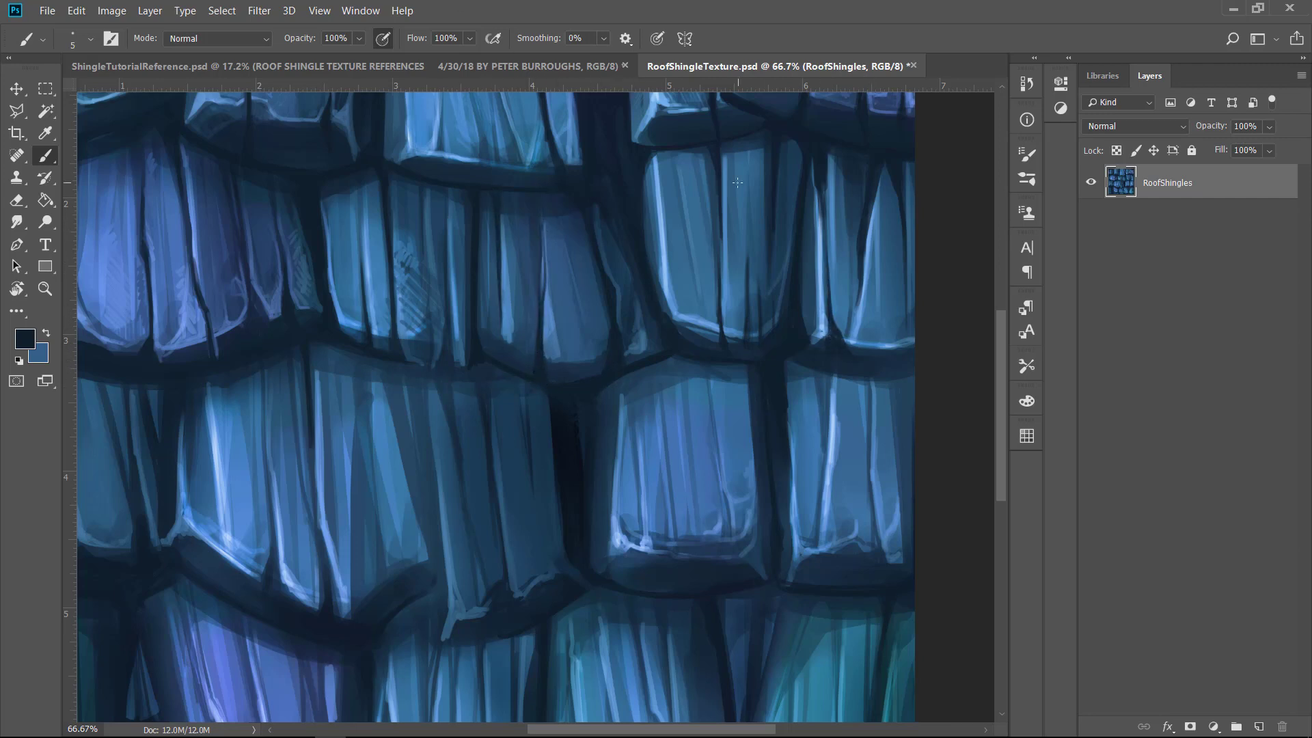
{"action": "left_click_drag", "start_coordinate": [737, 183], "coordinate": [894, 281]}
{"action": "left_click_drag", "start_coordinate": [725, 355], "coordinate": [742, 440]}
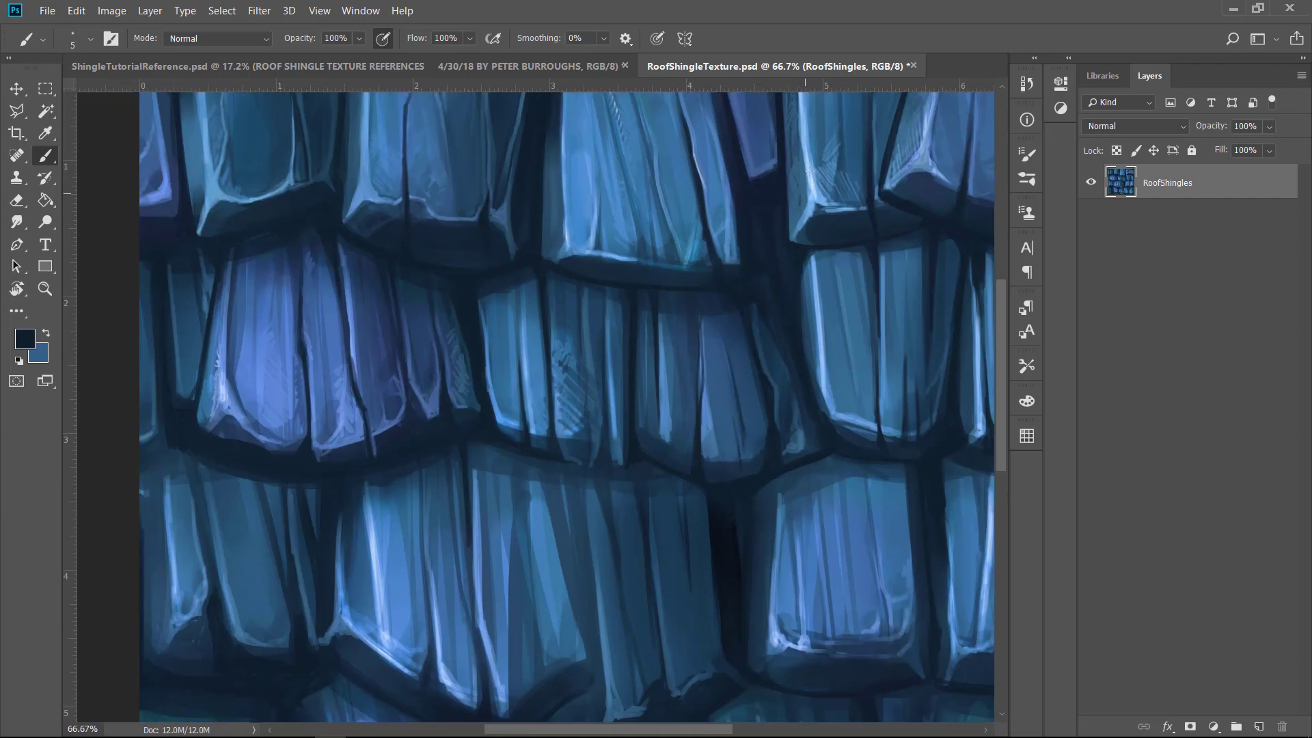
Step: Hatch fine strokes of sampled light blue onto the second row's large light-blue shingle and the neighbouring purple-blue shingle
{"action": "left_click", "coordinate": [847, 386], "text": "alt"}
{"action": "left_click", "coordinate": [884, 345], "text": "alt"}
{"action": "left_click_drag", "start_coordinate": [758, 416], "coordinate": [753, 444]}
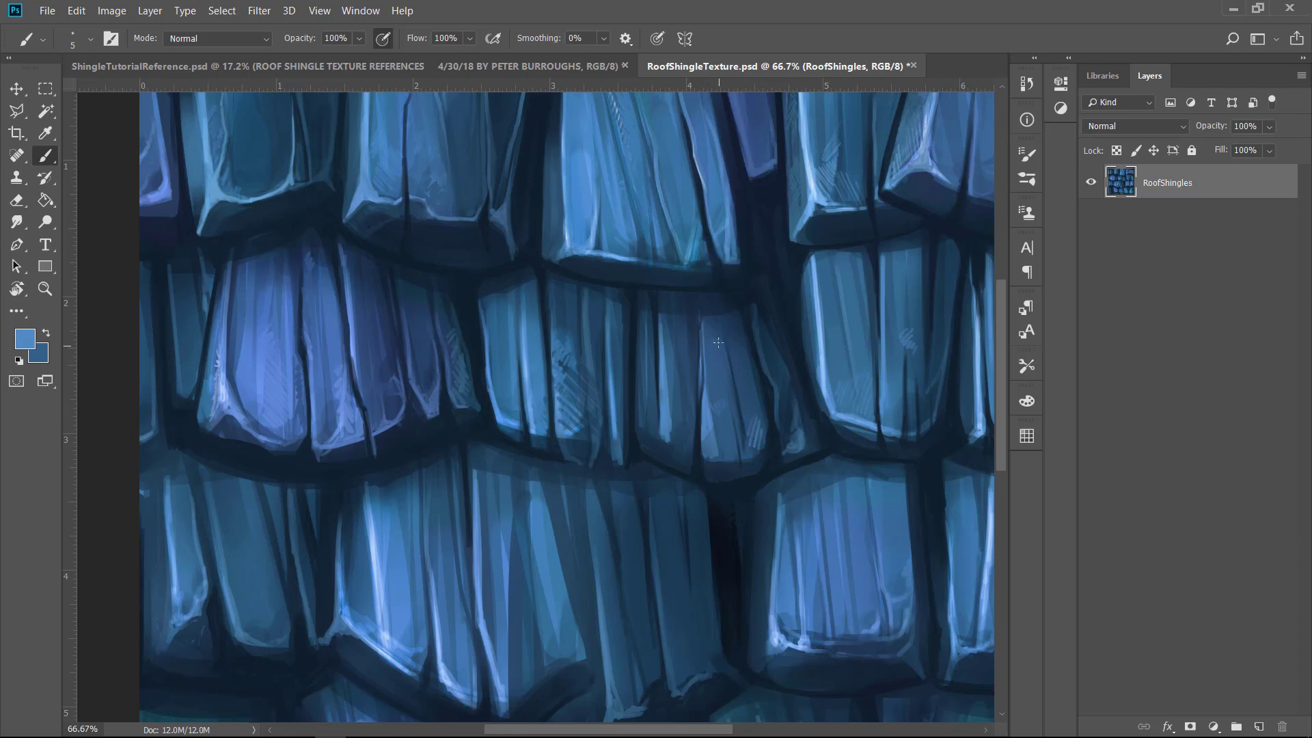
{"action": "left_click_drag", "start_coordinate": [707, 324], "coordinate": [701, 365]}
{"action": "left_click_drag", "start_coordinate": [863, 264], "coordinate": [629, 259]}
{"action": "mouse_move", "coordinate": [762, 306]}
{"action": "left_mouse_down"}
{"action": "mouse_move", "coordinate": [771, 398]}
{"action": "mouse_move", "coordinate": [769, 319]}
{"action": "left_mouse_up"}
Step: Brighten the left plank of the rightmost second-row shingle with a 25 px light-blue stroke, undoing and repainting the first try
{"action": "key", "text": "]"}
{"action": "key", "text": "]"}
{"action": "key", "text": "]"}
{"action": "key", "text": "]"}
{"action": "key", "text": "]"}
{"action": "key", "text": "]"}
{"action": "key", "text": "]"}
{"action": "key", "text": "]"}
{"action": "left_click_drag", "start_coordinate": [736, 429], "coordinate": [739, 327]}
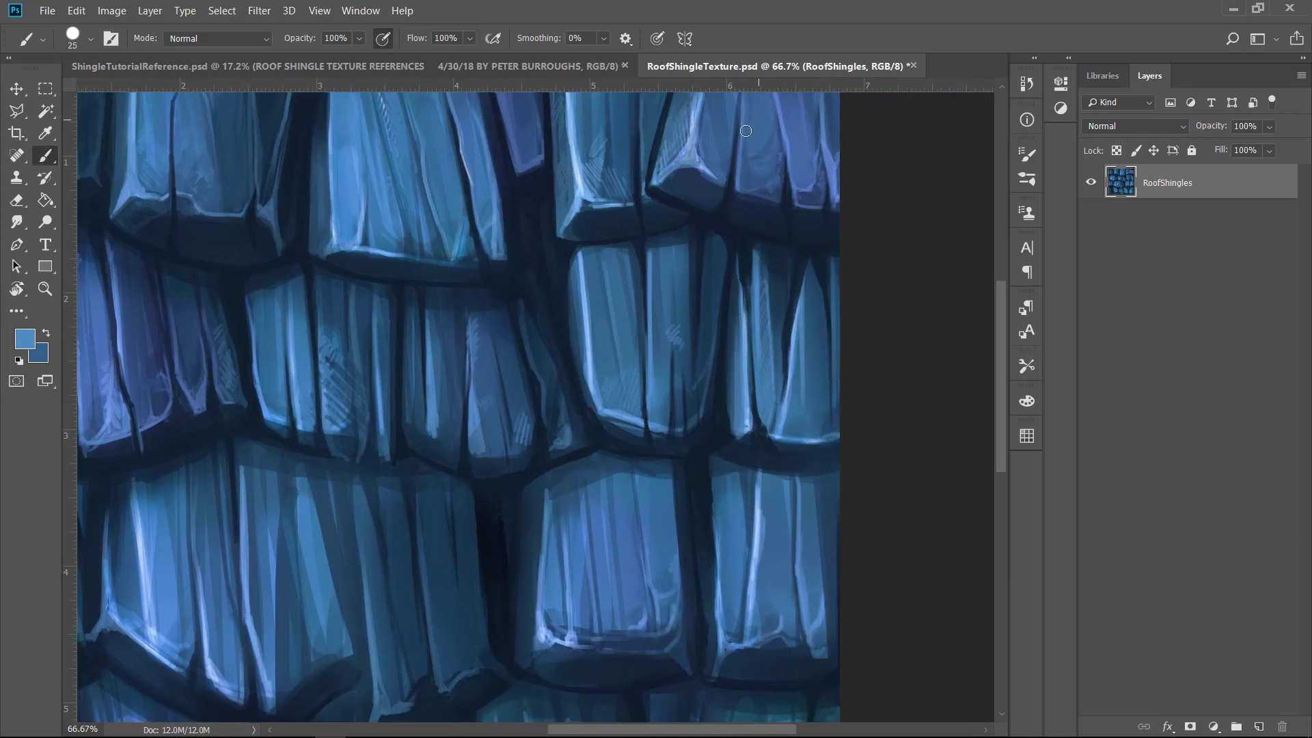
{"action": "key", "text": "ctrl+alt+z"}
{"action": "left_click_drag", "start_coordinate": [736, 430], "coordinate": [734, 347]}
Step: Paint thin light-blue highlights with a 5 px brush on the large light-blue second-row shingle and the purple-blue shingle's lower edge
{"action": "key", "text": "["}
{"action": "key", "text": "["}
{"action": "key", "text": "["}
{"action": "key", "text": "["}
{"action": "key", "text": "["}
{"action": "key", "text": "["}
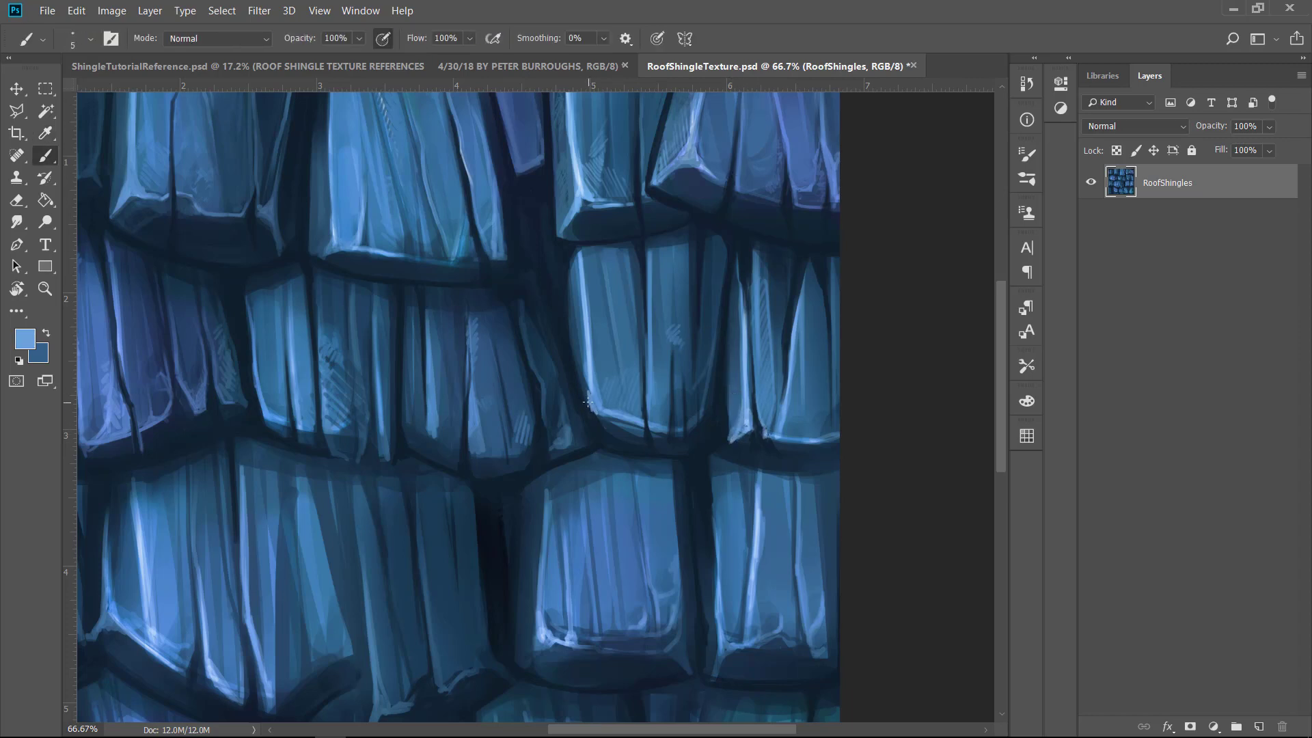
{"action": "left_click_drag", "start_coordinate": [586, 268], "coordinate": [593, 352]}
{"action": "left_click_drag", "start_coordinate": [624, 245], "coordinate": [642, 388]}
{"action": "mouse_move", "coordinate": [652, 264]}
{"action": "left_mouse_down"}
{"action": "mouse_move", "coordinate": [647, 415]}
{"action": "mouse_move", "coordinate": [676, 356]}
{"action": "left_mouse_up"}
{"action": "left_click_drag", "start_coordinate": [564, 258], "coordinate": [618, 175]}
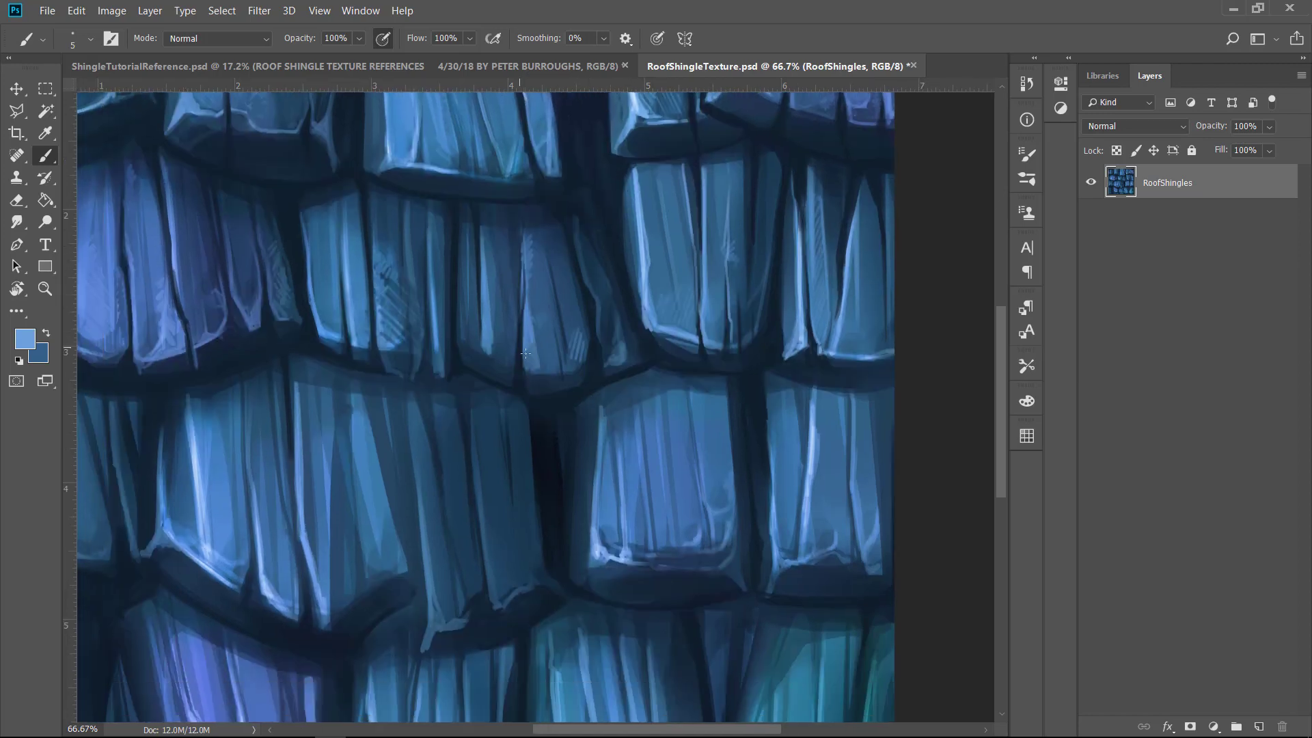
{"action": "mouse_move", "coordinate": [526, 369]}
{"action": "left_mouse_down"}
{"action": "mouse_move", "coordinate": [525, 247]}
{"action": "mouse_move", "coordinate": [567, 346]}
{"action": "mouse_move", "coordinate": [618, 335]}
{"action": "mouse_move", "coordinate": [608, 318]}
{"action": "left_mouse_up"}
Step: Paint sampled dark-navy cracks in the leftmost third-row shingle and hatch the shaded bevels beneath it and its neighbour
{"action": "left_click", "coordinate": [622, 323], "text": "alt"}
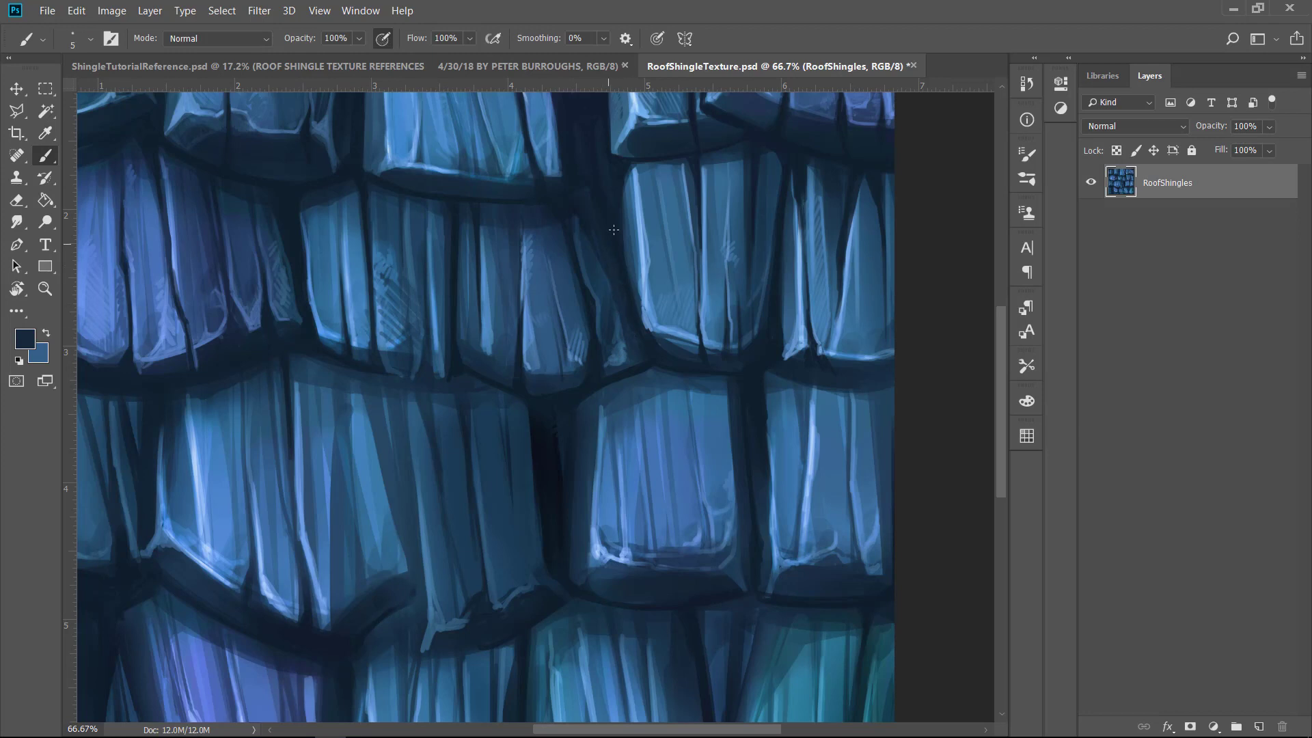
{"action": "left_click_drag", "start_coordinate": [610, 170], "coordinate": [735, 155]}
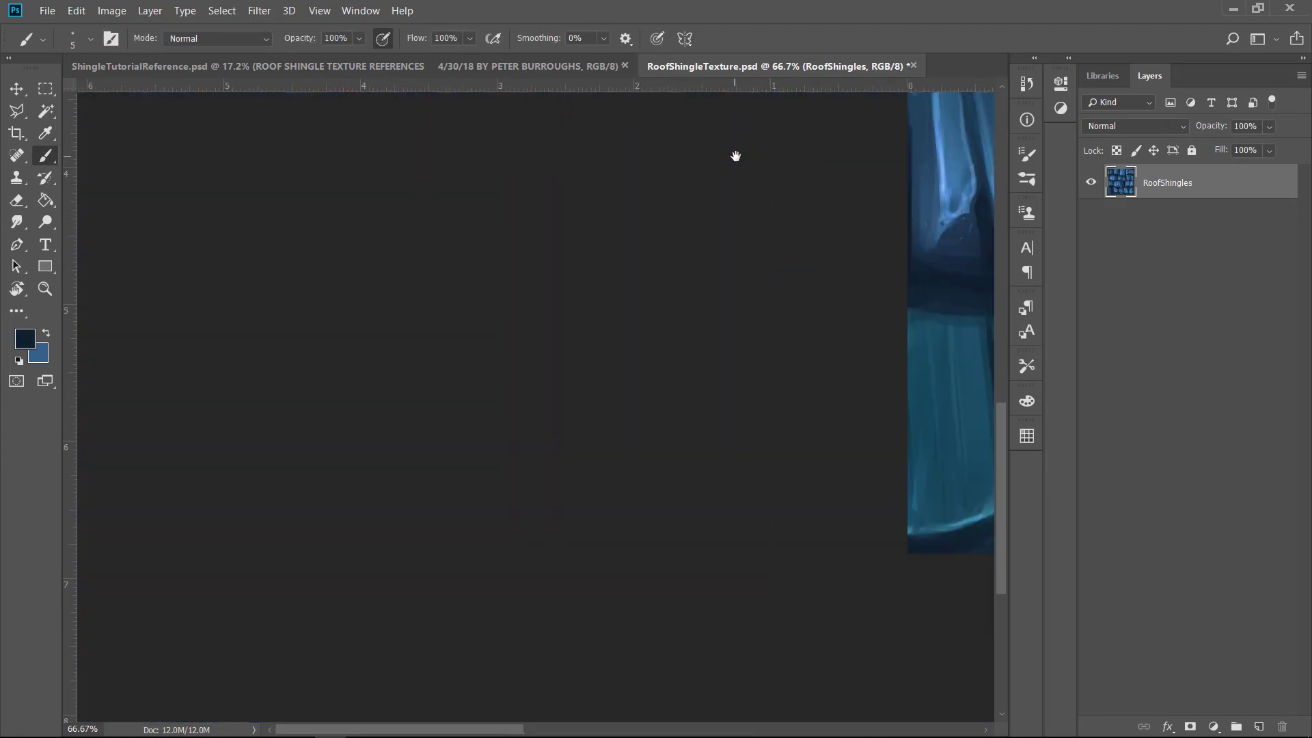
{"action": "mouse_move", "coordinate": [185, 255]}
{"action": "left_mouse_down"}
{"action": "mouse_move", "coordinate": [154, 279]}
{"action": "mouse_move", "coordinate": [220, 385]}
{"action": "left_mouse_up"}
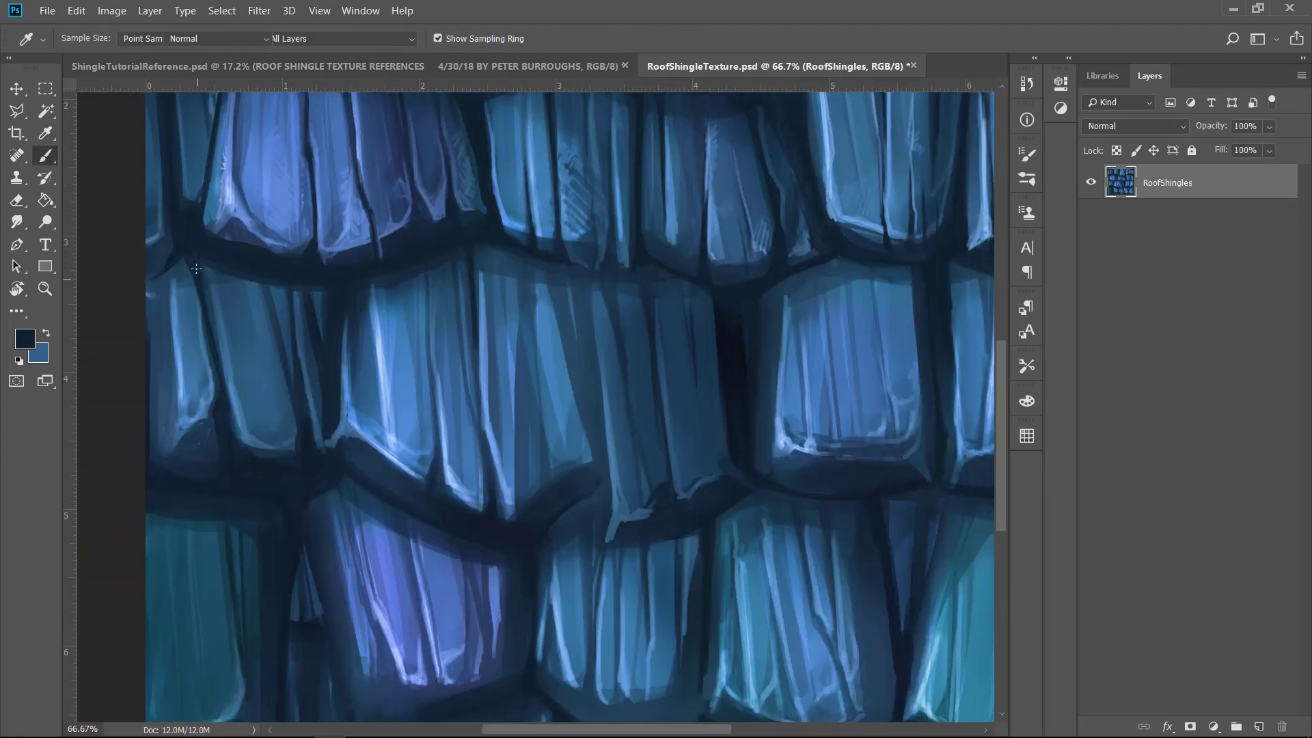
{"action": "left_click_drag", "start_coordinate": [259, 278], "coordinate": [283, 353]}
{"action": "left_click_drag", "start_coordinate": [285, 287], "coordinate": [290, 304]}
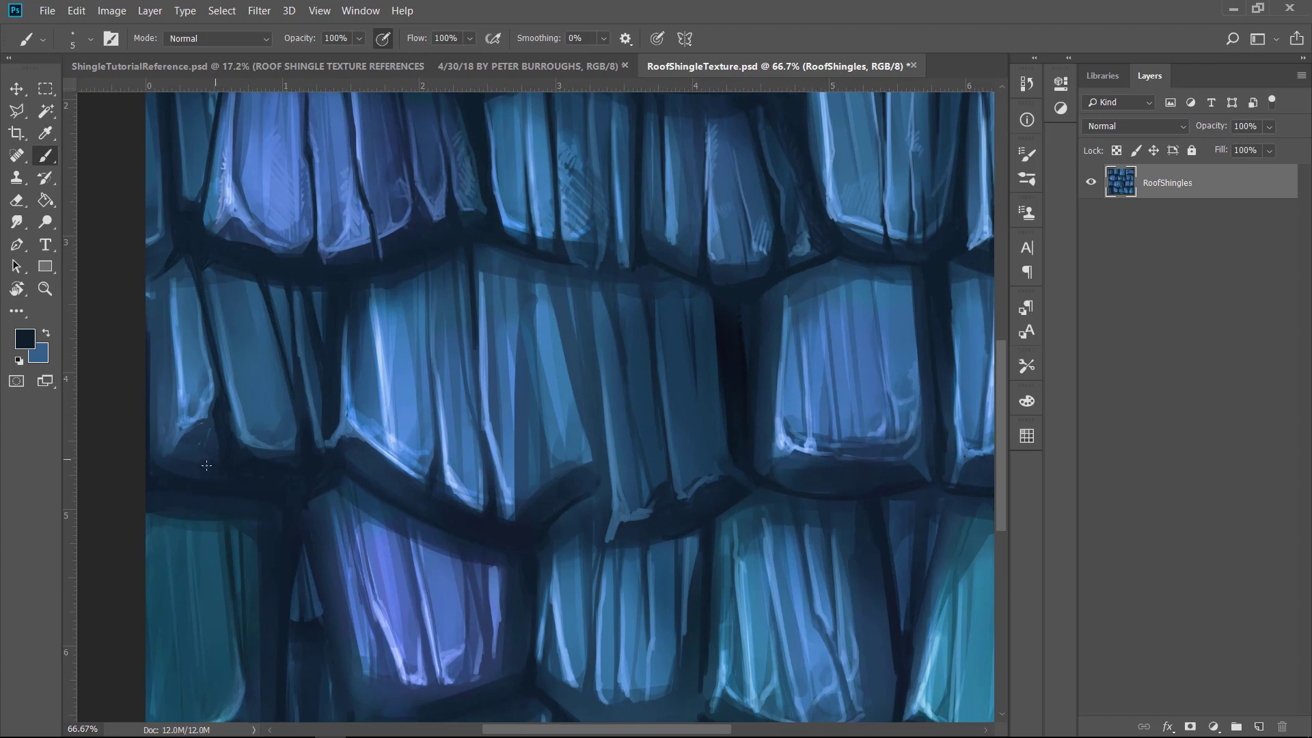
{"action": "left_click_drag", "start_coordinate": [206, 466], "coordinate": [216, 422]}
{"action": "left_click_drag", "start_coordinate": [360, 459], "coordinate": [354, 442]}
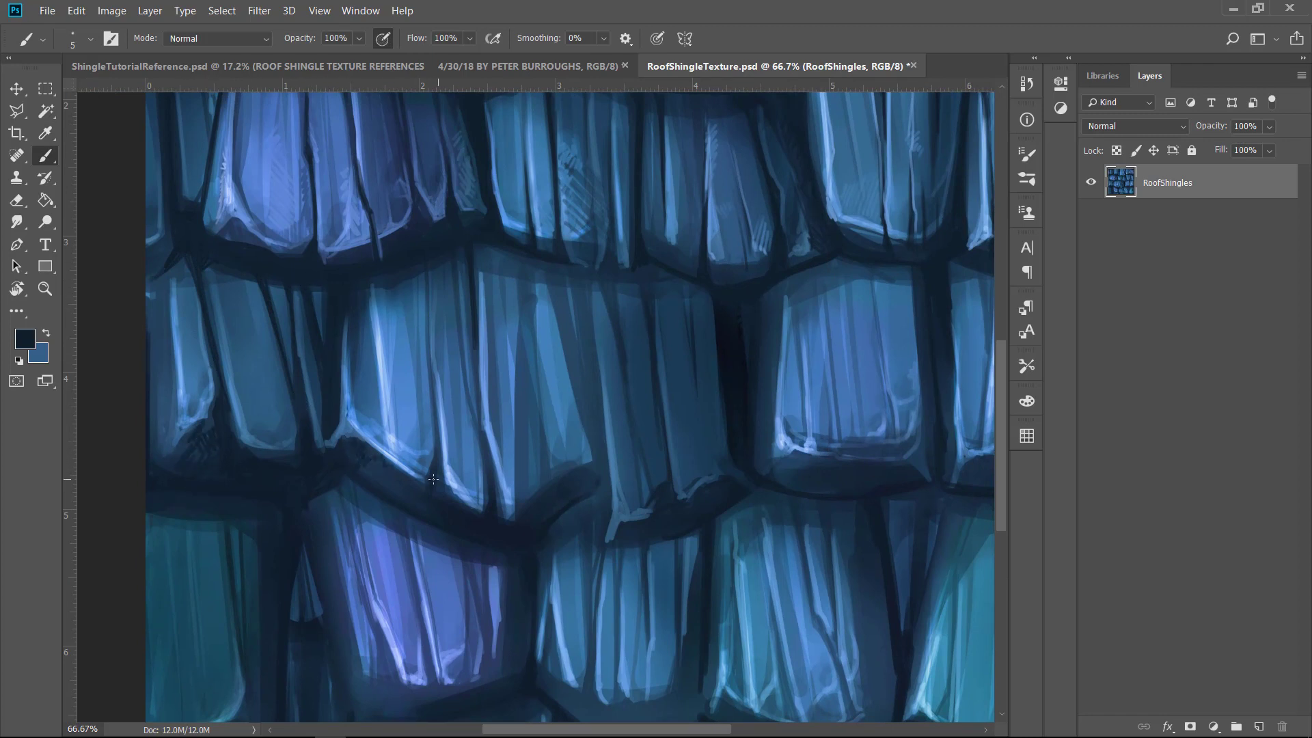
Step: Deepen the cracks in the large blue third-row shingle and hatch dark zigzag shadows along the row's upper edge
{"action": "left_click_drag", "start_coordinate": [433, 479], "coordinate": [434, 380]}
{"action": "mouse_move", "coordinate": [444, 505]}
{"action": "left_mouse_down"}
{"action": "mouse_move", "coordinate": [488, 482]}
{"action": "mouse_move", "coordinate": [478, 362]}
{"action": "left_mouse_up"}
{"action": "left_click_drag", "start_coordinate": [481, 448], "coordinate": [477, 352]}
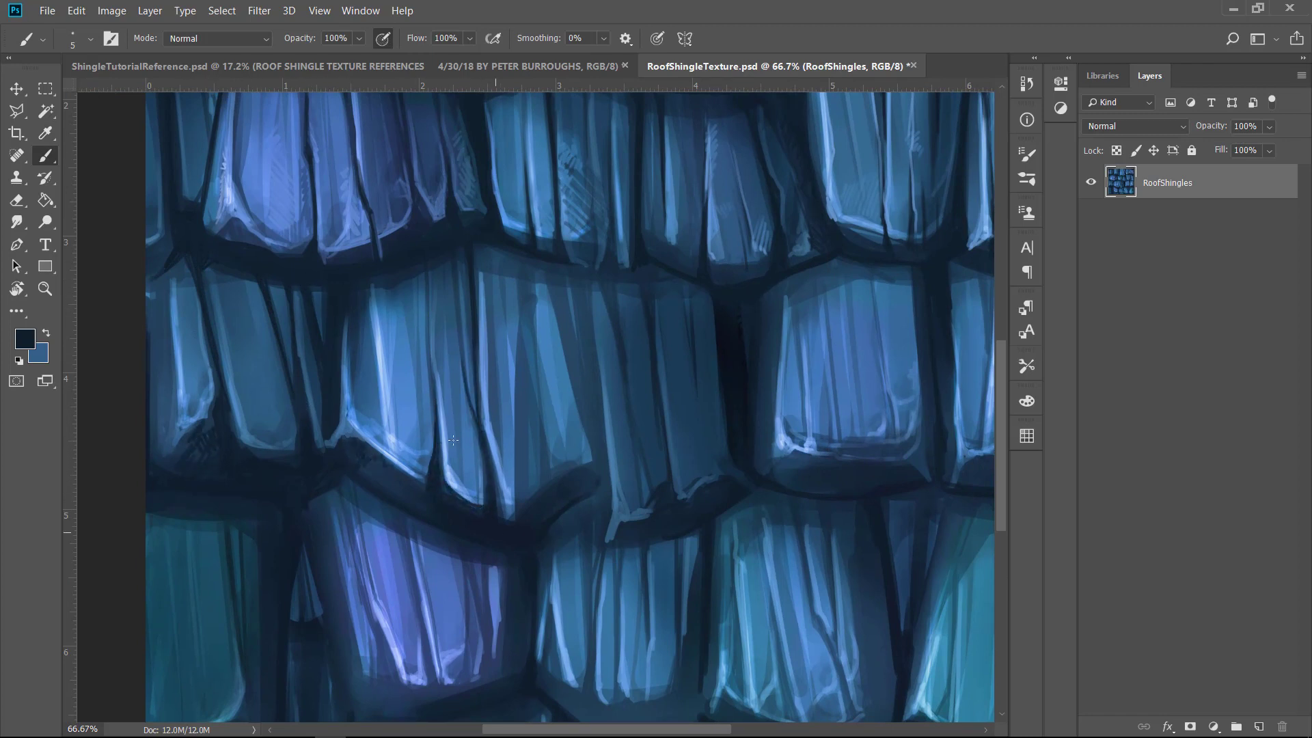
{"action": "left_click_drag", "start_coordinate": [475, 251], "coordinate": [545, 268]}
{"action": "left_click_drag", "start_coordinate": [653, 275], "coordinate": [692, 282]}
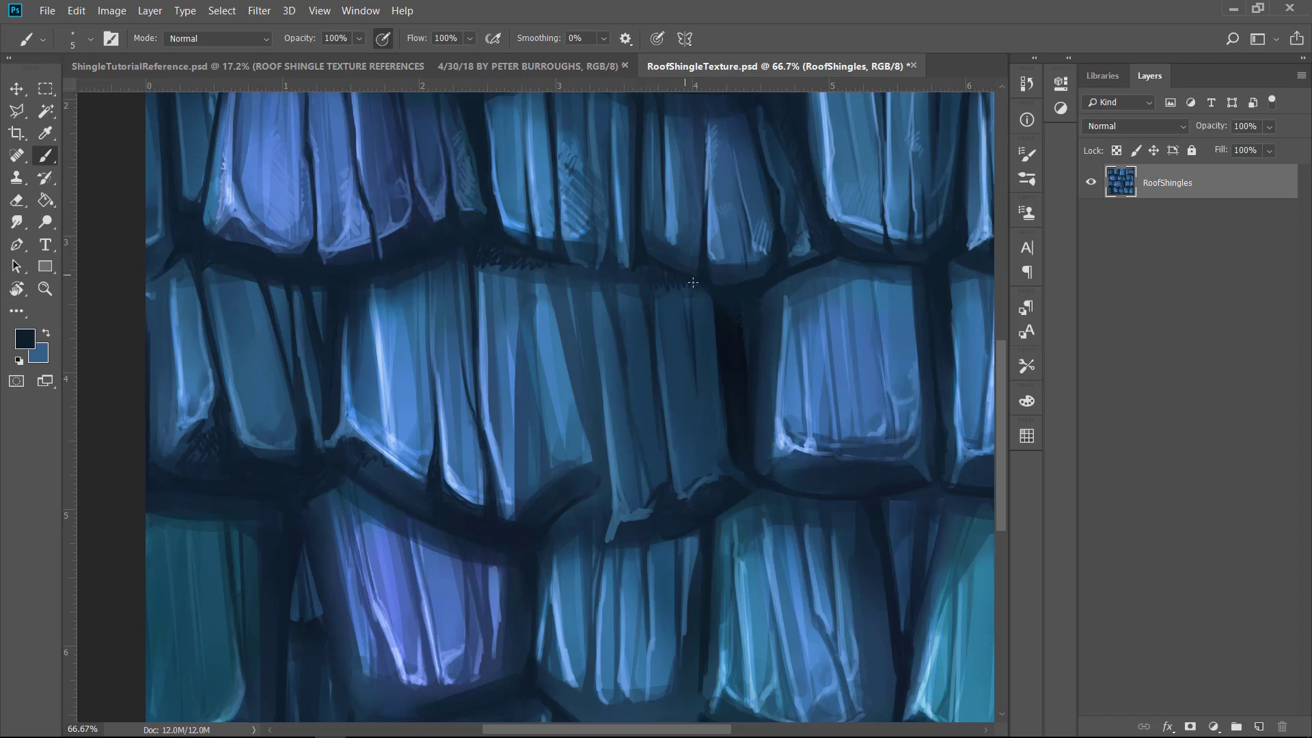
Step: Reshape the dark gap along the left side of the third-row purple-blue shingle with a larger brush and sampled blues
{"action": "key", "text": "bracketright"}
{"action": "key", "text": "bracketright"}
{"action": "key", "text": "bracketright"}
{"action": "key", "text": "bracketright"}
{"action": "key", "text": "bracketright"}
{"action": "left_click_drag", "start_coordinate": [837, 259], "coordinate": [768, 288]}
{"action": "key", "text": "bracketright"}
{"action": "key", "text": "bracketright"}
{"action": "key", "text": "bracketright"}
{"action": "key", "text": "bracketright"}
{"action": "key", "text": "bracketright"}
{"action": "key", "text": "bracketright"}
{"action": "left_click_drag", "start_coordinate": [771, 353], "coordinate": [774, 287]}
{"action": "left_click", "coordinate": [785, 392], "text": "alt"}
{"action": "left_click", "coordinate": [767, 471], "text": "alt"}
{"action": "mouse_move", "coordinate": [763, 466]}
{"action": "left_mouse_down"}
{"action": "mouse_move", "coordinate": [774, 412]}
{"action": "mouse_move", "coordinate": [778, 449]}
{"action": "mouse_move", "coordinate": [759, 478]}
{"action": "mouse_move", "coordinate": [767, 346]}
{"action": "left_mouse_up"}
Step: Refine the purple-blue third-row shingle's lower-left bevel using colours sampled from its edge and a smaller brush
{"action": "key", "text": "bracketleft"}
{"action": "key", "text": "bracketleft"}
{"action": "key", "text": "bracketleft"}
{"action": "key", "text": "bracketleft"}
{"action": "key", "text": "bracketleft"}
{"action": "key", "text": "bracketleft"}
{"action": "left_click", "coordinate": [780, 441], "text": "alt"}
{"action": "left_click", "coordinate": [767, 468], "text": "alt"}
{"action": "key", "text": "bracketright"}
{"action": "key", "text": "bracketright"}
{"action": "key", "text": "bracketright"}
{"action": "left_click", "coordinate": [761, 475], "text": "alt"}
{"action": "key", "text": "bracketleft"}
{"action": "key", "text": "bracketleft"}
Step: Trim the pale tip overhanging the dark third-row shingle's base, using sampled shadow blues and a brush reduced to 6 px
{"action": "left_click", "coordinate": [697, 293], "text": "alt"}
{"action": "key", "text": "bracketright"}
{"action": "key", "text": "bracketright"}
{"action": "key", "text": "bracketright"}
{"action": "key", "text": "bracketright"}
{"action": "key", "text": "bracketright"}
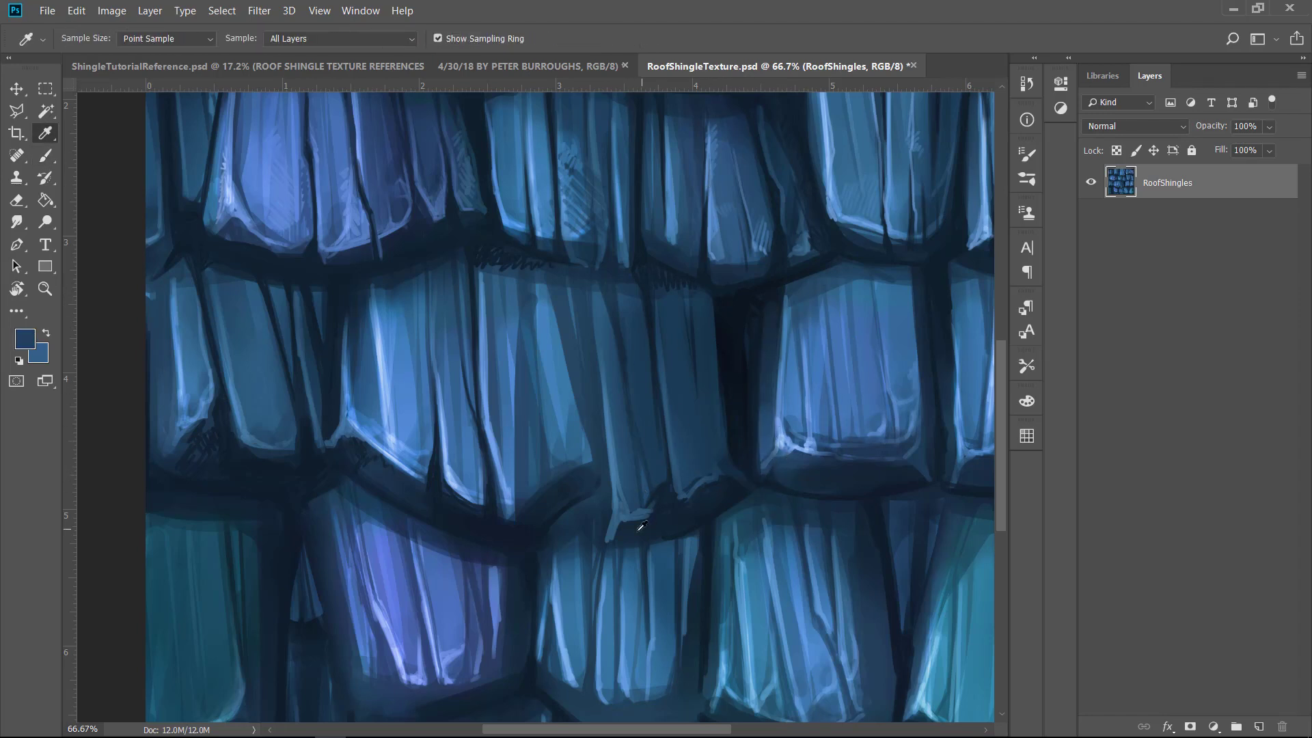
{"action": "left_click", "coordinate": [642, 527], "text": "alt"}
{"action": "key", "text": "bracketleft"}
{"action": "key", "text": "bracketleft"}
{"action": "key", "text": "bracketleft"}
{"action": "key", "text": "bracketleft"}
{"action": "left_click_drag", "start_coordinate": [619, 517], "coordinate": [615, 533]}
{"action": "key", "text": "bracketleft"}
{"action": "key", "text": "bracketleft"}
{"action": "key", "text": "bracketleft"}
{"action": "key", "text": "bracketleft"}
{"action": "left_click", "coordinate": [543, 522], "text": "alt"}
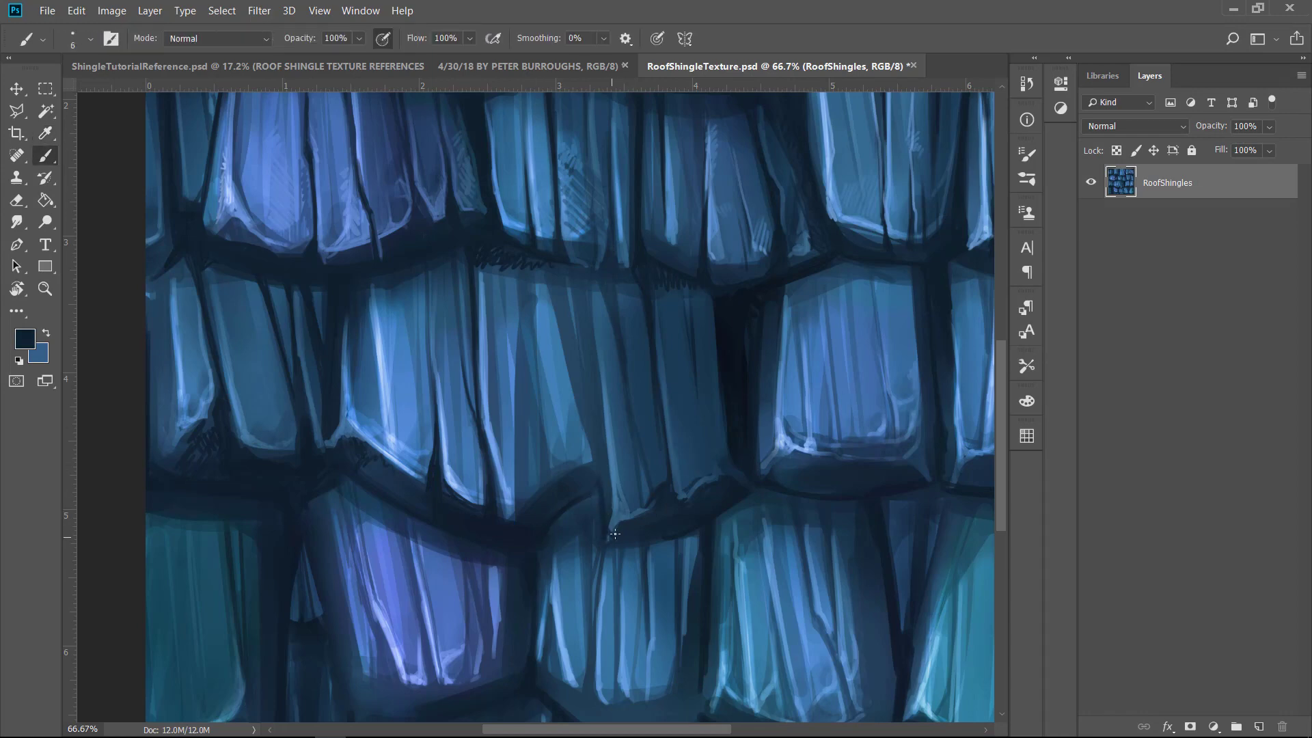
Step: Hatch dark shading along the right edge of the large blue third-row shingle with a smaller brush and a sampled dark blue
{"action": "key", "text": "ctrl+minus"}
{"action": "key", "text": "ctrl+minus"}
{"action": "key", "text": "ctrl+minus"}
{"action": "key", "text": "ctrl+plus"}
{"action": "key", "text": "ctrl+plus"}
{"action": "key", "text": "ctrl+plus"}
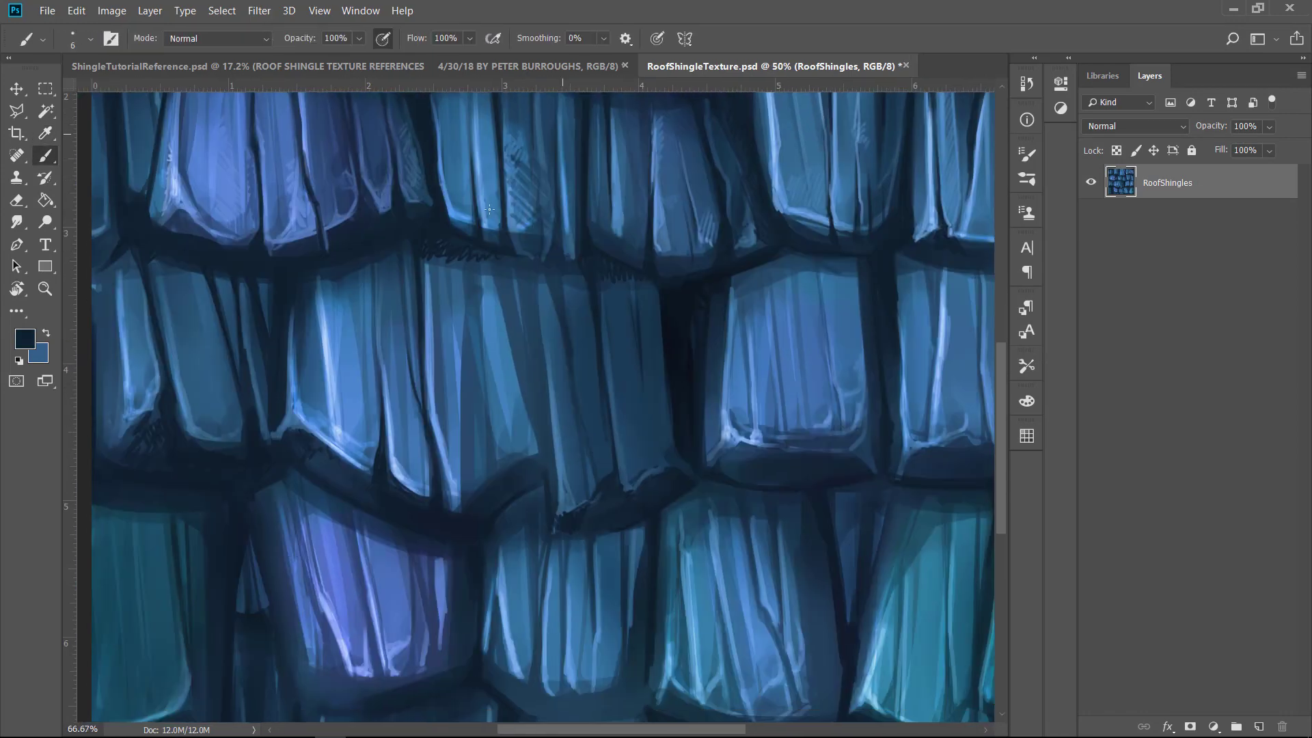
{"action": "key", "text": "bracketleft"}
{"action": "left_click", "coordinate": [471, 267], "text": "alt"}
{"action": "mouse_move", "coordinate": [444, 257]}
{"action": "left_mouse_down"}
{"action": "mouse_move", "coordinate": [467, 256]}
{"action": "mouse_move", "coordinate": [429, 249]}
{"action": "mouse_move", "coordinate": [484, 257]}
{"action": "mouse_move", "coordinate": [537, 330]}
{"action": "mouse_move", "coordinate": [538, 442]}
{"action": "left_mouse_up"}
Step: Add fine hatching below the upper edge of the large blue third-row shingle using sampled blues and a slightly larger brush
{"action": "left_click", "coordinate": [437, 241], "text": "alt"}
{"action": "key", "text": "bracketright"}
{"action": "left_click", "coordinate": [505, 302], "text": "alt"}
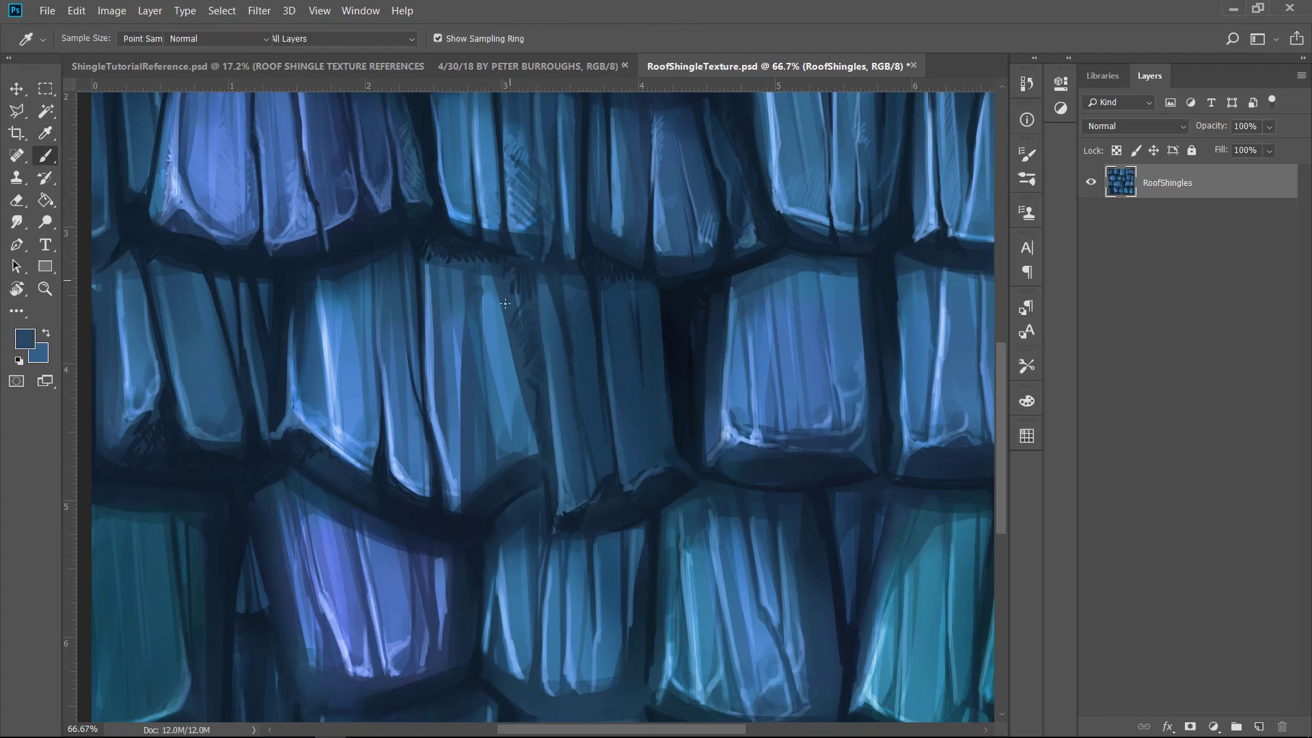
{"action": "left_click_drag", "start_coordinate": [513, 281], "coordinate": [515, 295]}
{"action": "left_click_drag", "start_coordinate": [469, 258], "coordinate": [440, 246]}
{"action": "left_click", "coordinate": [459, 321], "text": "alt"}
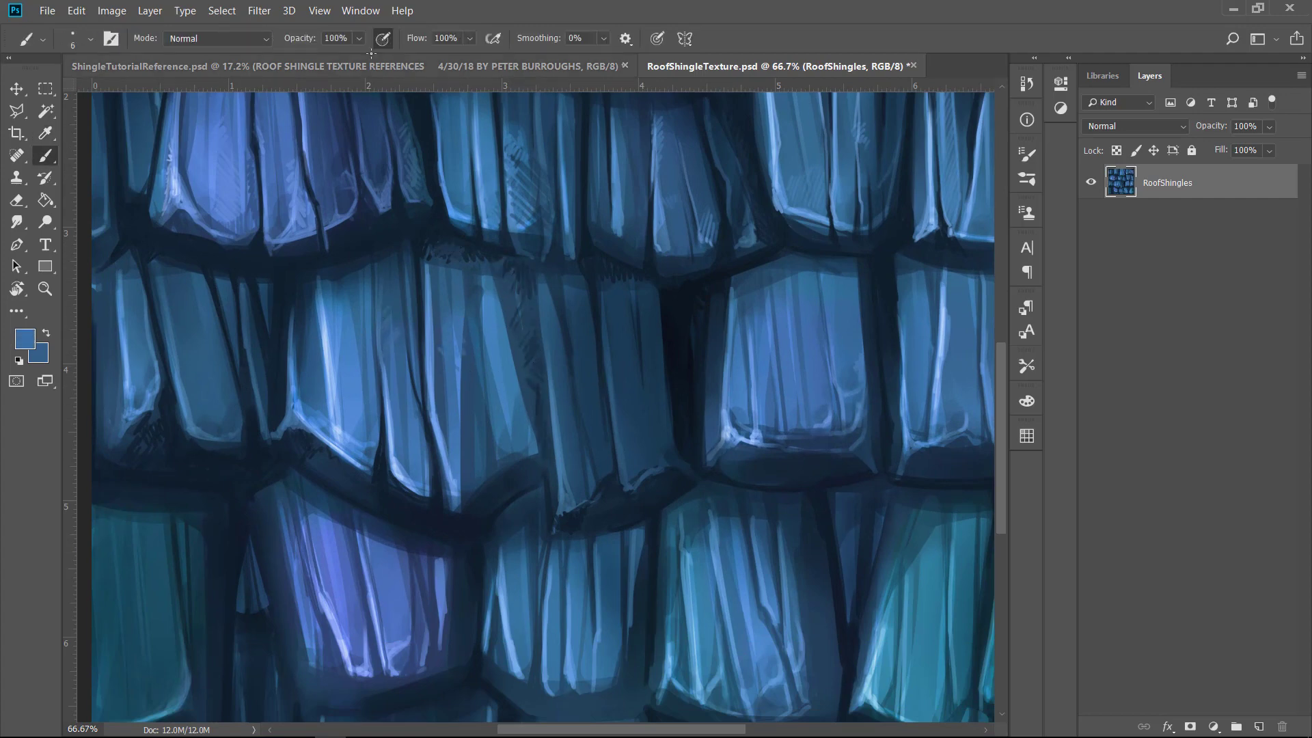
Step: Hatch fine shadow lines along the cracks and across the upper part of the dark third-row shingle
{"action": "left_click_drag", "start_coordinate": [582, 339], "coordinate": [589, 386]}
{"action": "left_click_drag", "start_coordinate": [597, 438], "coordinate": [613, 424]}
{"action": "key", "text": "ctrl+minus"}
{"action": "key", "text": "ctrl+minus"}
{"action": "key", "text": "ctrl+plus"}
{"action": "key", "text": "ctrl+plus"}
{"action": "left_click_drag", "start_coordinate": [630, 255], "coordinate": [654, 478]}
{"action": "left_click", "coordinate": [527, 252], "text": "alt"}
{"action": "left_click_drag", "start_coordinate": [549, 271], "coordinate": [562, 229]}
{"action": "left_click_drag", "start_coordinate": [568, 277], "coordinate": [565, 259]}
{"action": "left_click_drag", "start_coordinate": [601, 195], "coordinate": [601, 220]}
{"action": "left_click_drag", "start_coordinate": [741, 197], "coordinate": [728, 226]}
Step: Darken the gap beside the third-row purple-blue shingle and the crack in its right neighbour with a sampled near-black blue
{"action": "left_click", "coordinate": [805, 351], "text": "alt"}
{"action": "left_click_drag", "start_coordinate": [813, 376], "coordinate": [826, 341]}
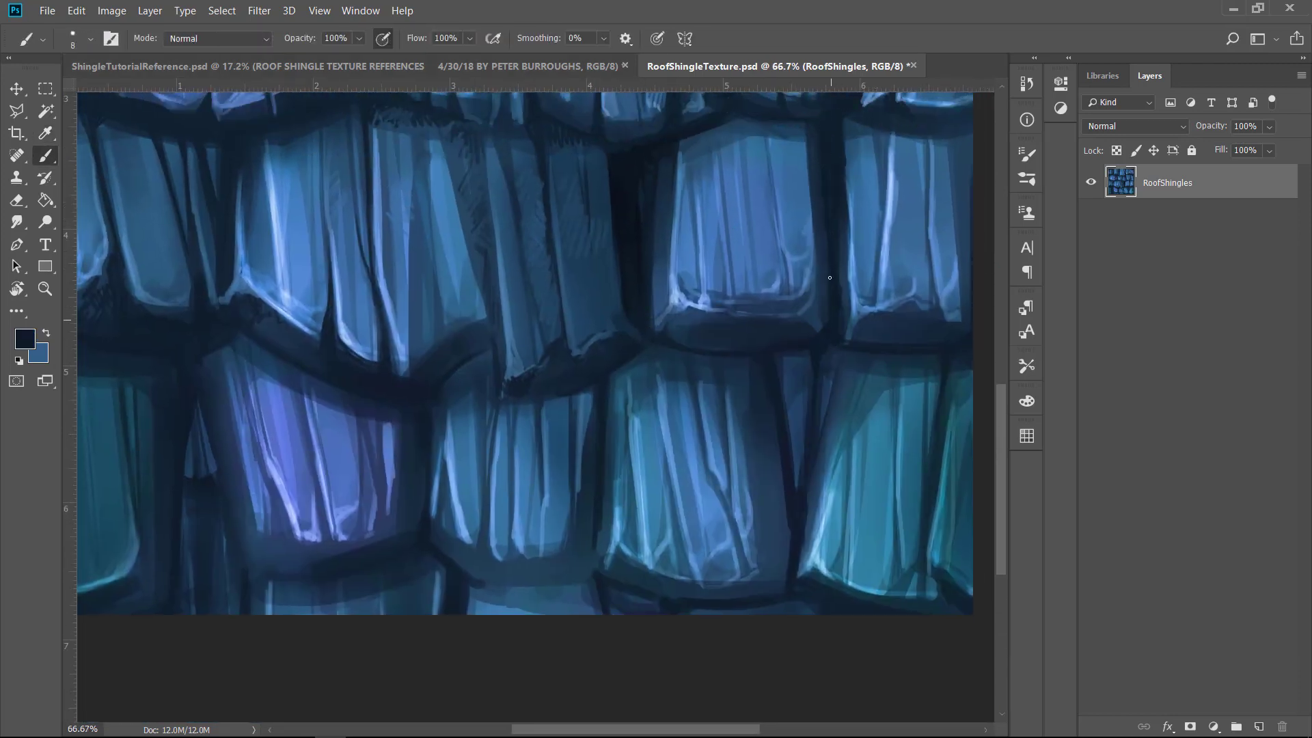
{"action": "left_click_drag", "start_coordinate": [832, 278], "coordinate": [803, 323]}
{"action": "left_click_drag", "start_coordinate": [900, 318], "coordinate": [908, 359]}
{"action": "mouse_move", "coordinate": [901, 279]}
{"action": "left_mouse_down"}
{"action": "mouse_move", "coordinate": [913, 362]}
{"action": "mouse_move", "coordinate": [898, 183]}
{"action": "mouse_move", "coordinate": [854, 215]}
{"action": "left_mouse_up"}
{"action": "left_click_drag", "start_coordinate": [860, 170], "coordinate": [854, 263]}
{"action": "left_click_drag", "start_coordinate": [768, 160], "coordinate": [783, 209]}
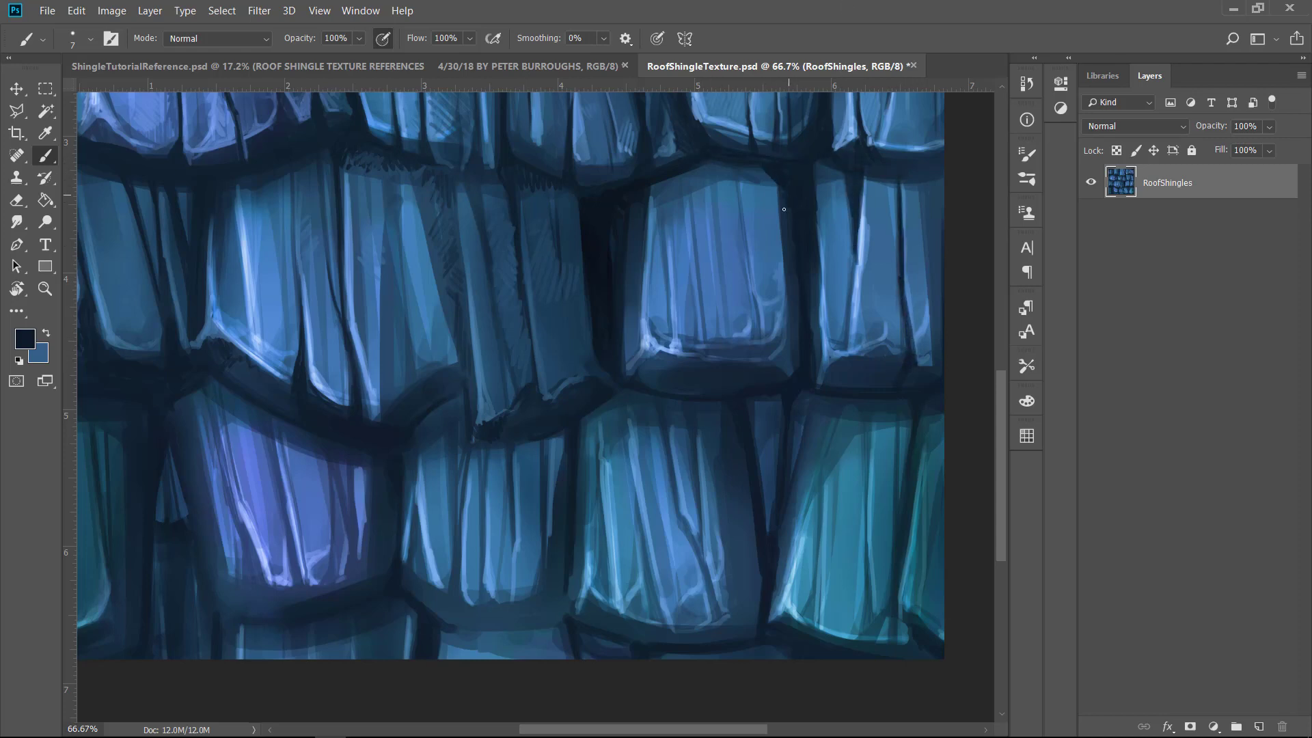
Step: Deepen the dark cracks and gaps of the fourth-row shingles and hatch shadows beside the teal-blue and purple ones with a 7 px brush
{"action": "left_click_drag", "start_coordinate": [902, 408], "coordinate": [903, 474]}
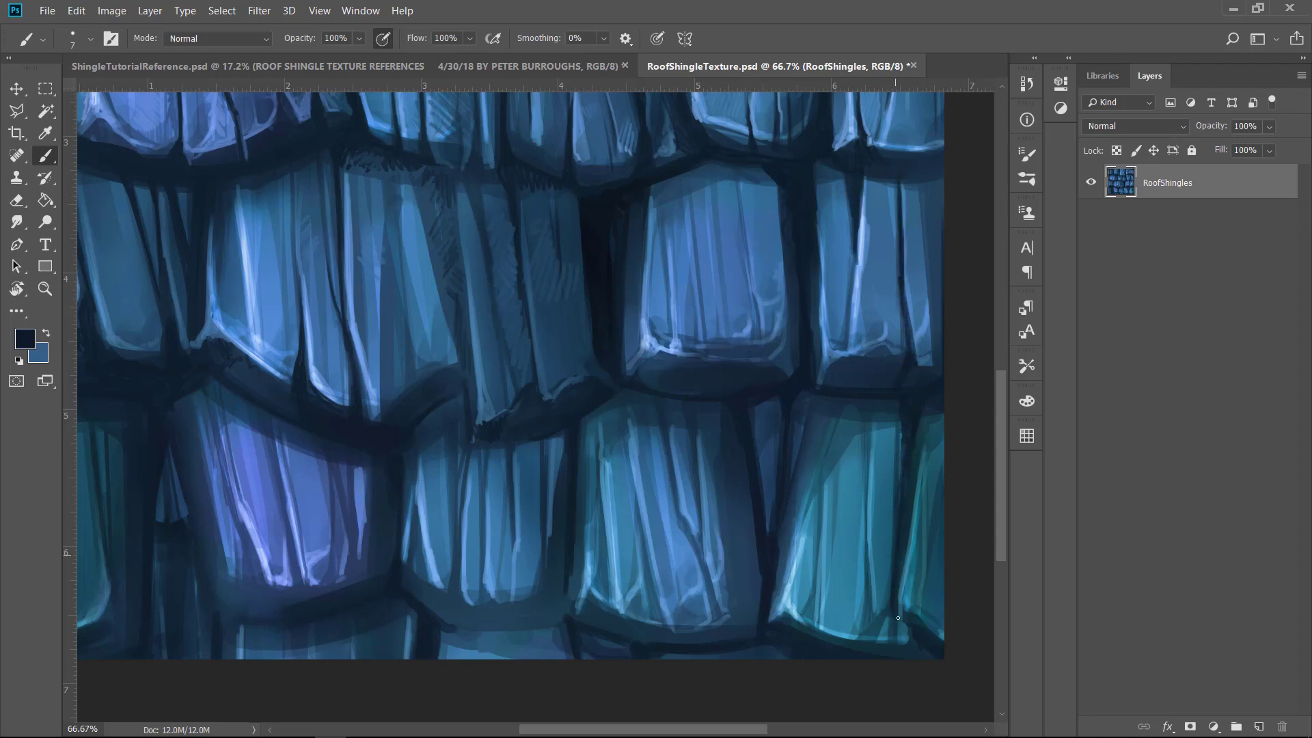
{"action": "mouse_move", "coordinate": [729, 577]}
{"action": "left_mouse_down"}
{"action": "mouse_move", "coordinate": [743, 550]}
{"action": "mouse_move", "coordinate": [728, 511]}
{"action": "mouse_move", "coordinate": [732, 533]}
{"action": "left_mouse_up"}
{"action": "left_click_drag", "start_coordinate": [570, 613], "coordinate": [564, 560]}
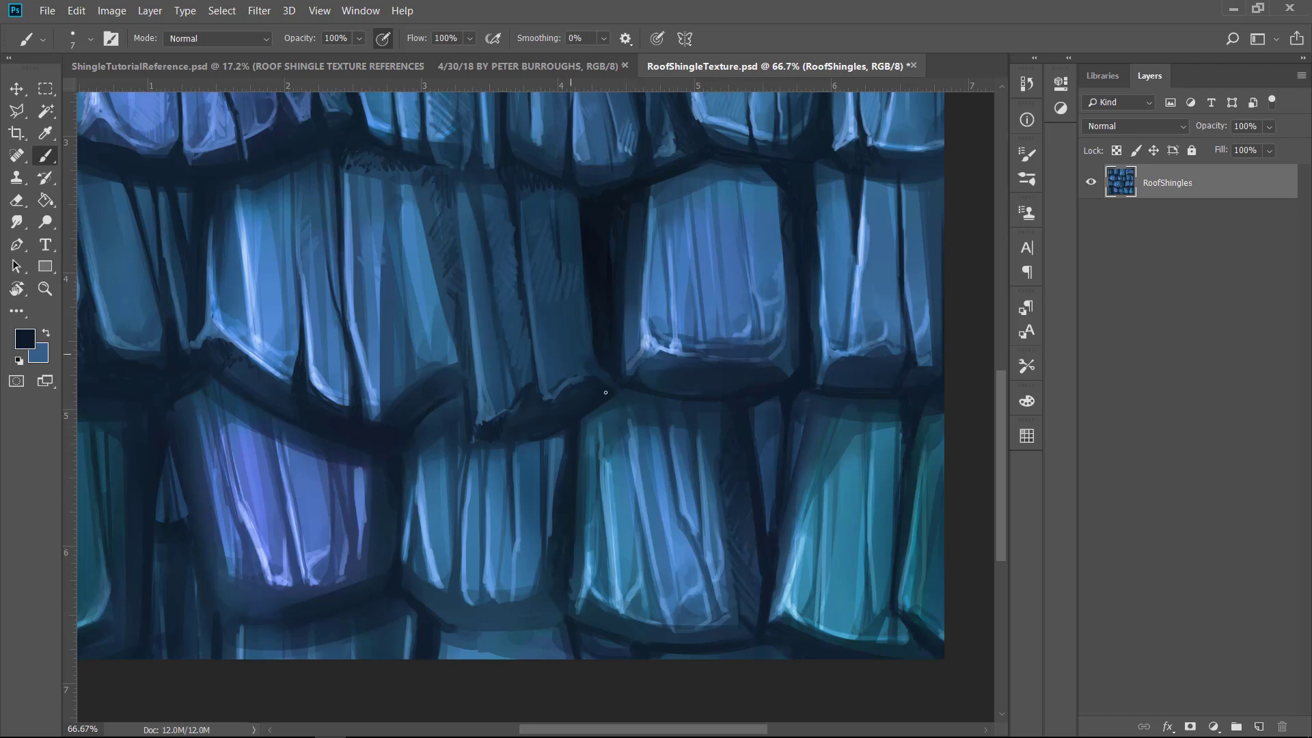
{"action": "left_click_drag", "start_coordinate": [605, 392], "coordinate": [781, 357]}
{"action": "left_click_drag", "start_coordinate": [550, 506], "coordinate": [552, 462]}
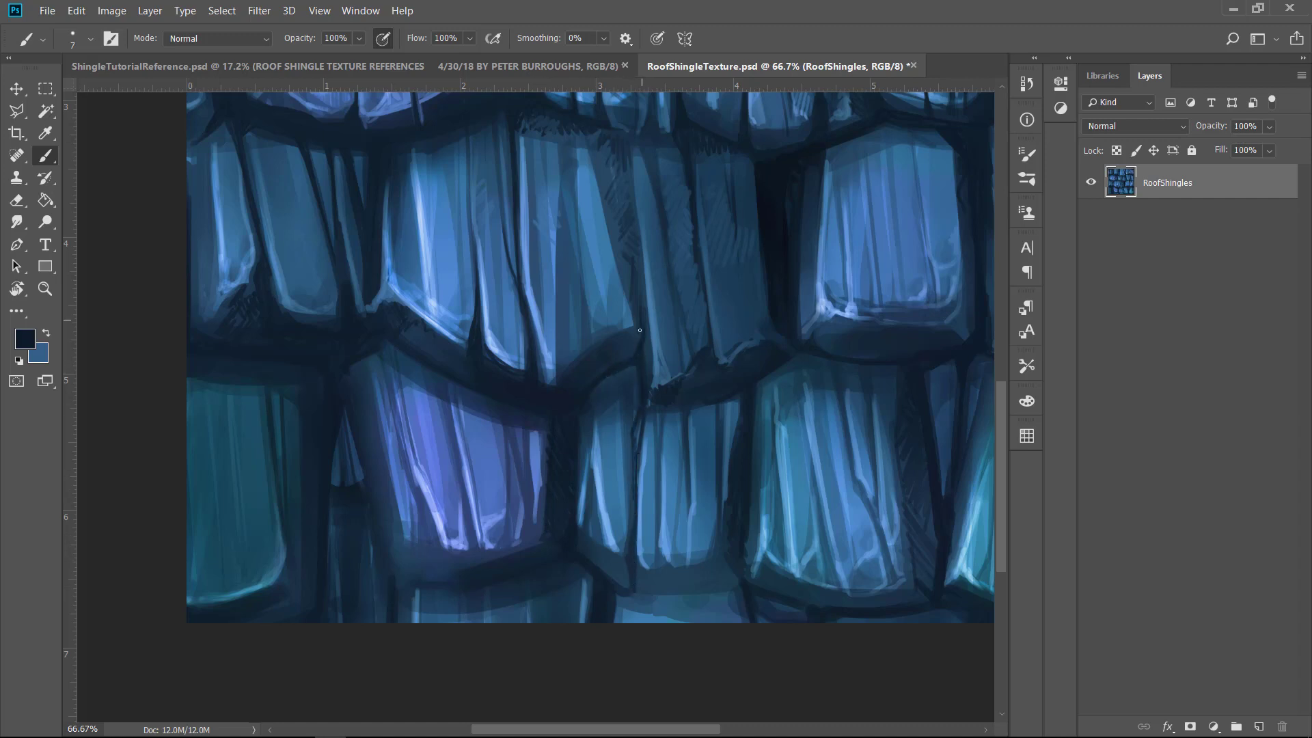
{"action": "mouse_move", "coordinate": [639, 328]}
{"action": "left_mouse_down"}
{"action": "mouse_move", "coordinate": [616, 144]}
{"action": "mouse_move", "coordinate": [617, 237]}
{"action": "mouse_move", "coordinate": [595, 141]}
{"action": "left_mouse_up"}
Step: Darken the gap beneath the purple fourth-row shingle with a brush enlarged to 30 px
{"action": "key", "text": "bracketright"}
{"action": "key", "text": "bracketright"}
{"action": "key", "text": "bracketright"}
{"action": "key", "text": "bracketright"}
{"action": "key", "text": "bracketright"}
{"action": "key", "text": "bracketright"}
{"action": "key", "text": "bracketright"}
{"action": "key", "text": "ctrl+minus"}
{"action": "key", "text": "ctrl+minus"}
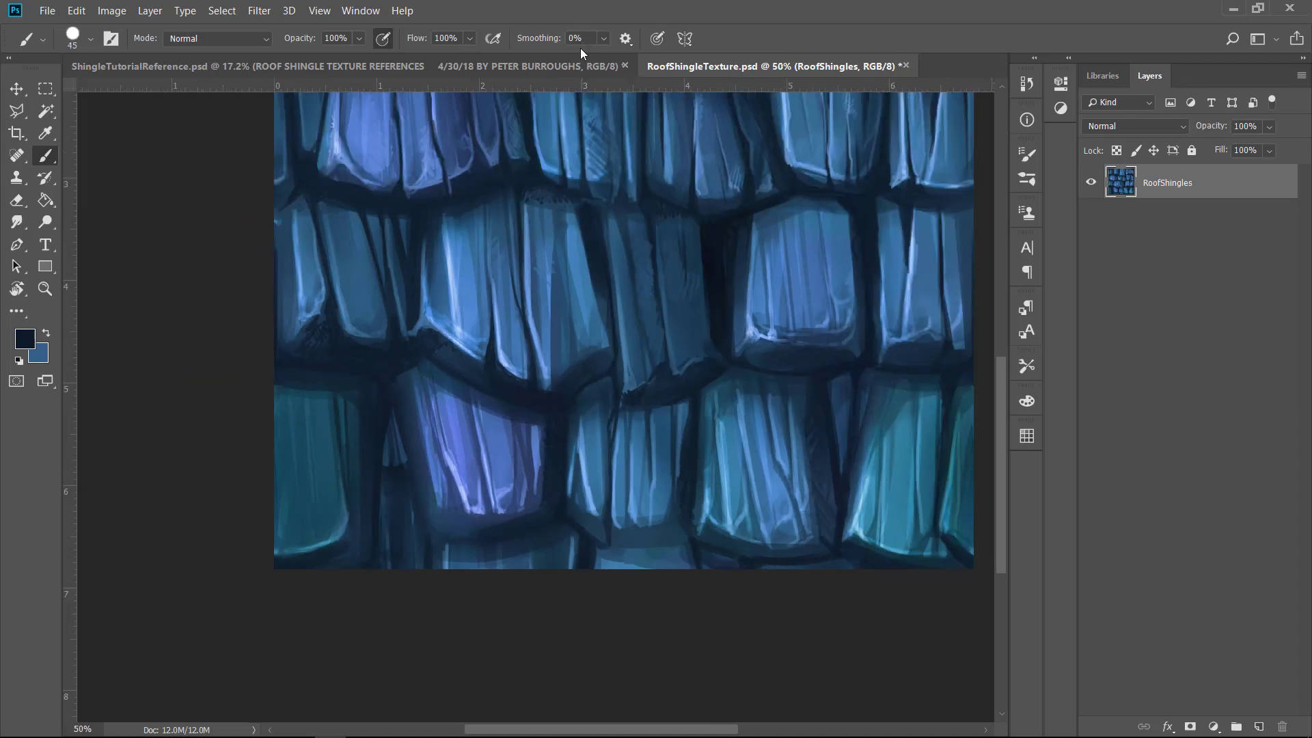
{"action": "key", "text": "ctrl+z"}
{"action": "key", "text": "ctrl+z"}
{"action": "key", "text": "ctrl+plus"}
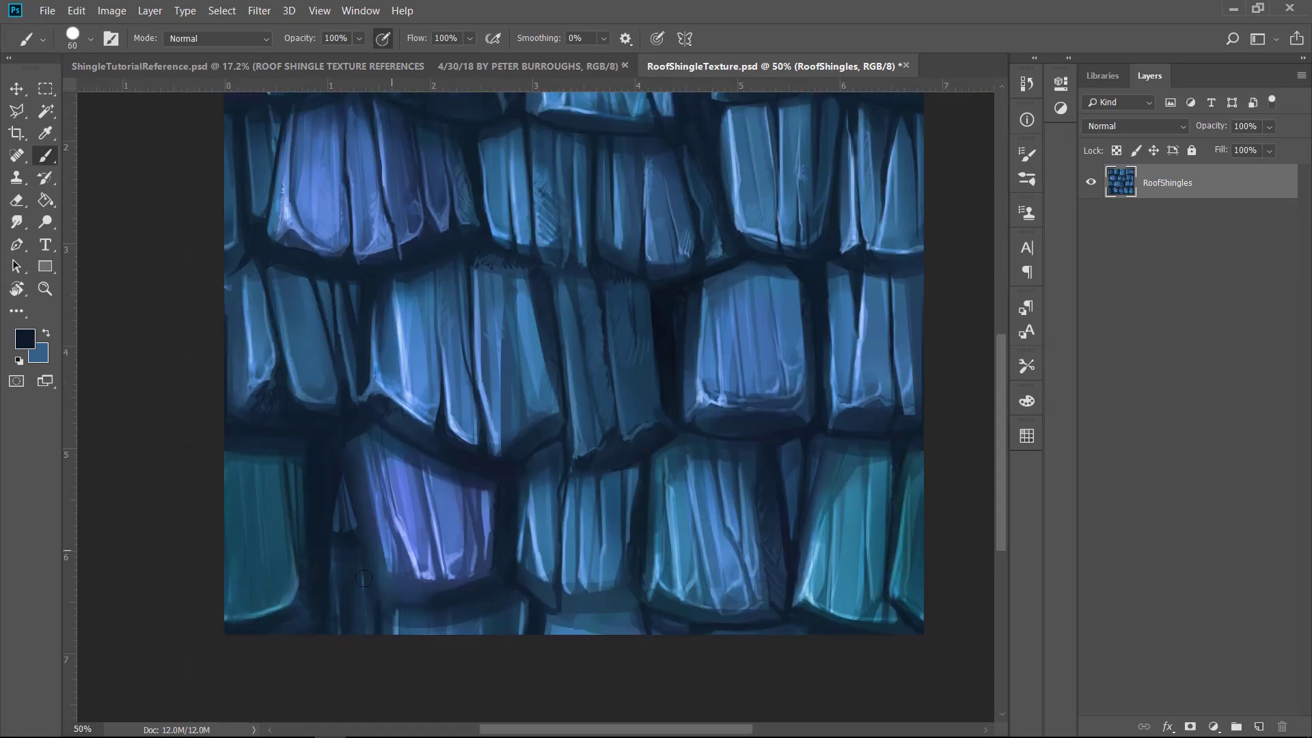
{"action": "key", "text": "bracketright"}
{"action": "key", "text": "bracketright"}
{"action": "key", "text": "bracketright"}
{"action": "key", "text": "bracketright"}
{"action": "key", "text": "bracketright"}
{"action": "key", "text": "bracketright"}
{"action": "key", "text": "bracketleft"}
{"action": "key", "text": "bracketleft"}
{"action": "left_click_drag", "start_coordinate": [390, 595], "coordinate": [442, 596]}
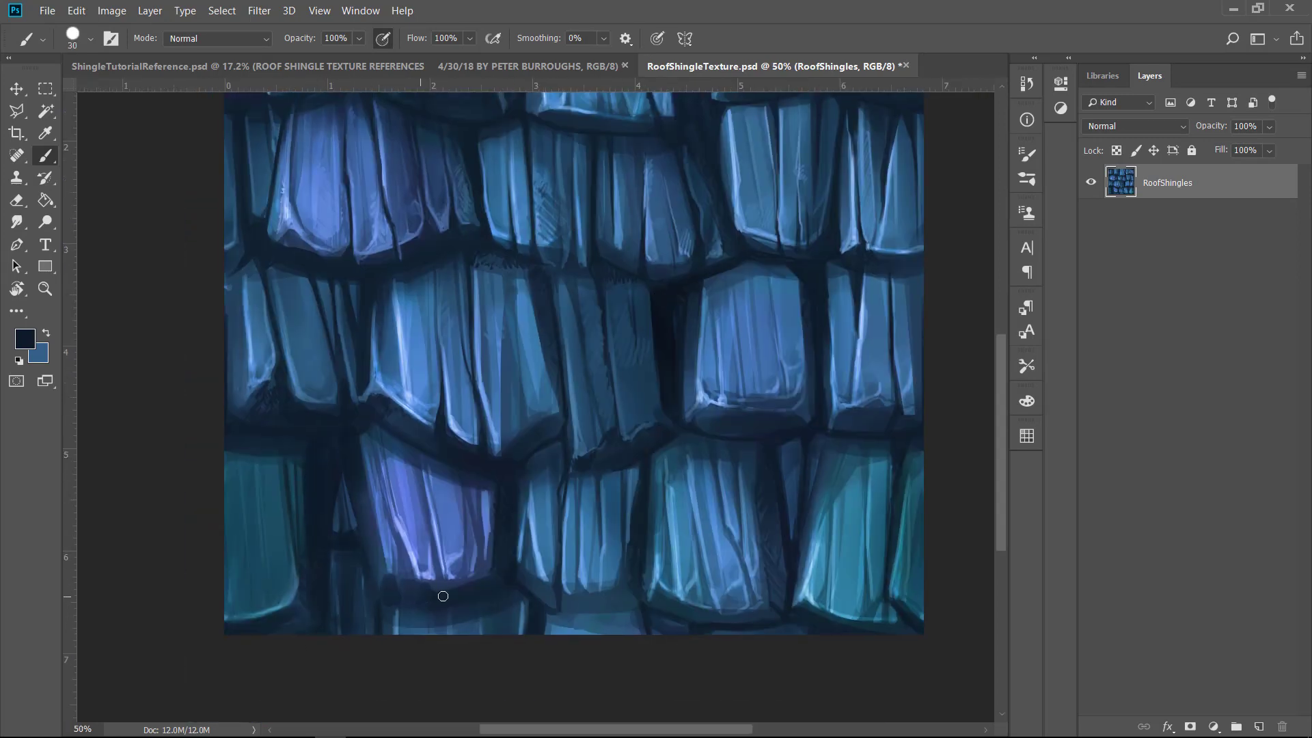
Step: Darken the shadow at the lower left of the neighbouring blue fourth-row shingle with a 50 px brush
{"action": "key", "text": "bracketright"}
{"action": "key", "text": "bracketright"}
{"action": "key", "text": "bracketright"}
{"action": "key", "text": "bracketright"}
{"action": "left_click_drag", "start_coordinate": [522, 572], "coordinate": [573, 600]}
Step: Reapply the last filter to offset the wrapped texture, and show the whole canvas
{"action": "left_click_drag", "start_coordinate": [116, 175], "coordinate": [78, 315]}
{"action": "left_click_drag", "start_coordinate": [344, 240], "coordinate": [327, 161]}
{"action": "key", "text": "ctrl+f"}
Step: Hatch light teal marks on the lower corners of the dark teal shingle with a sampled teal and an 8 px then 7 px brush
{"action": "key", "text": "i"}
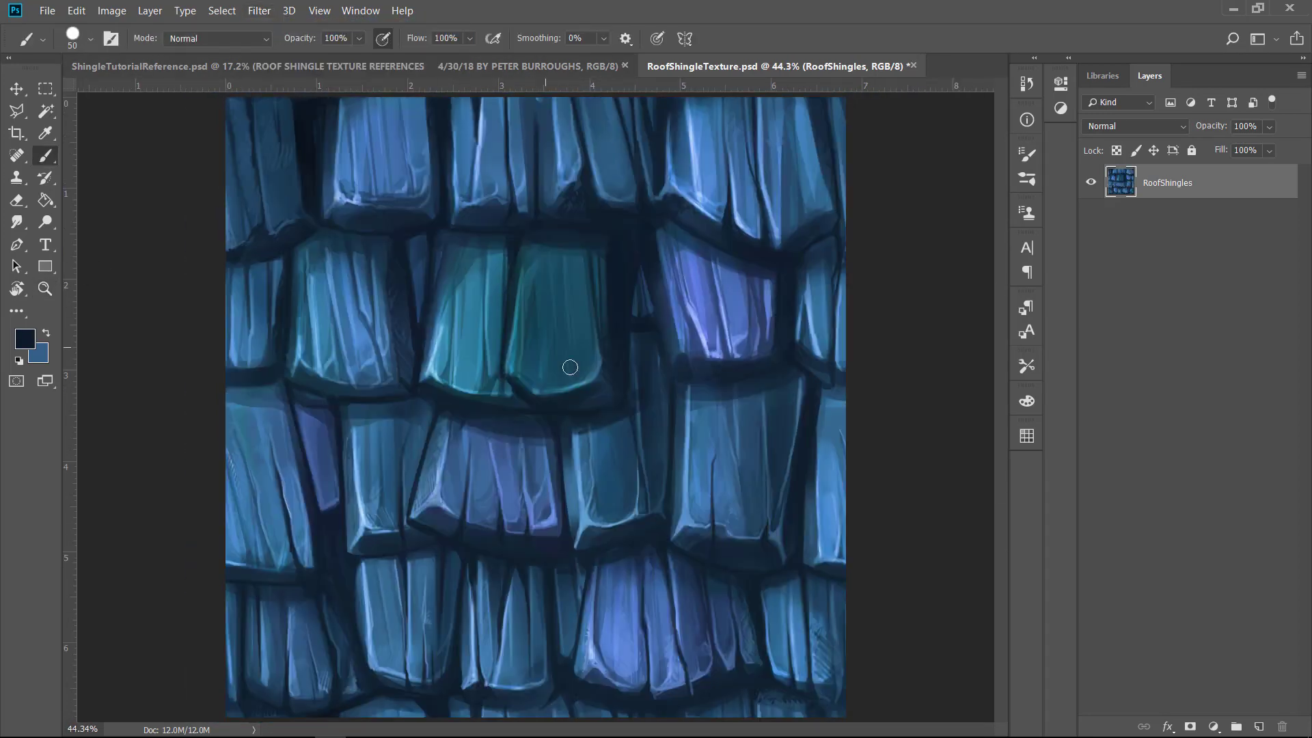
{"action": "left_click", "coordinate": [496, 349]}
{"action": "key", "text": "b"}
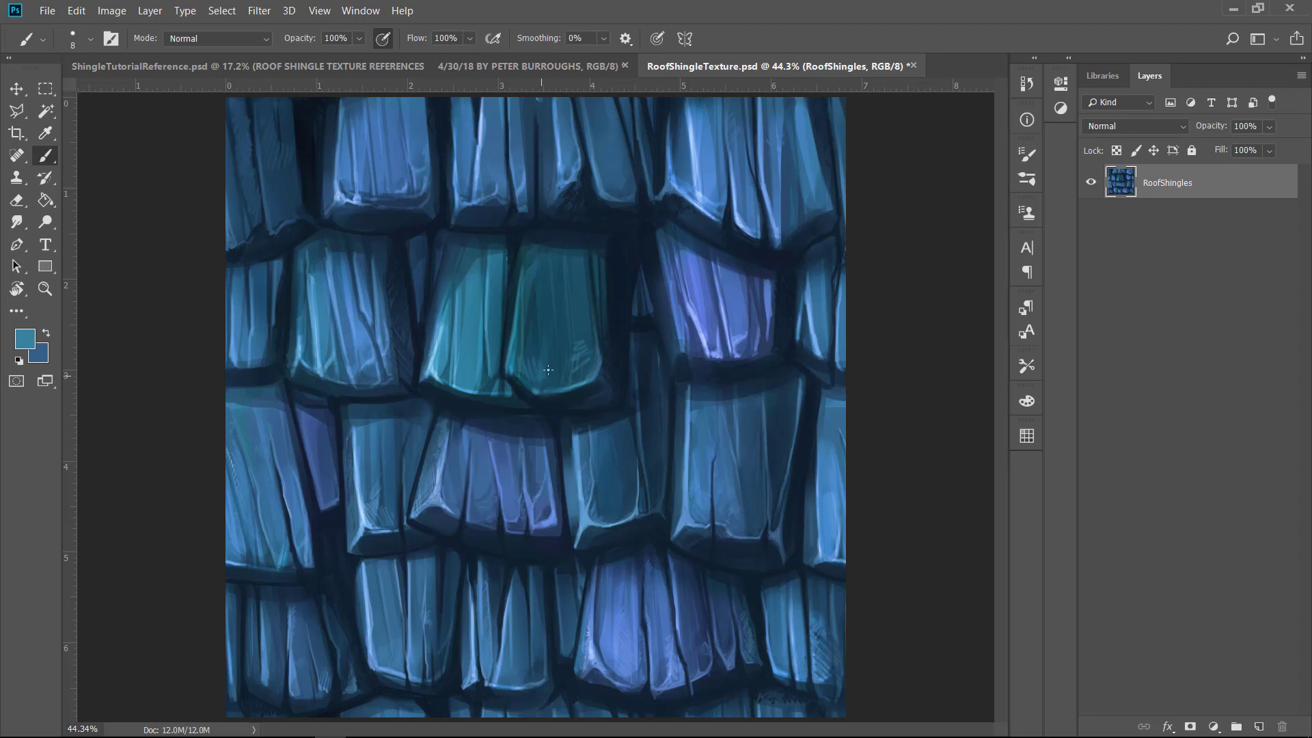
{"action": "left_click", "coordinate": [815, 657], "text": "alt"}
{"action": "key", "text": "bracketleft"}
{"action": "left_click", "coordinate": [570, 413], "text": "alt"}
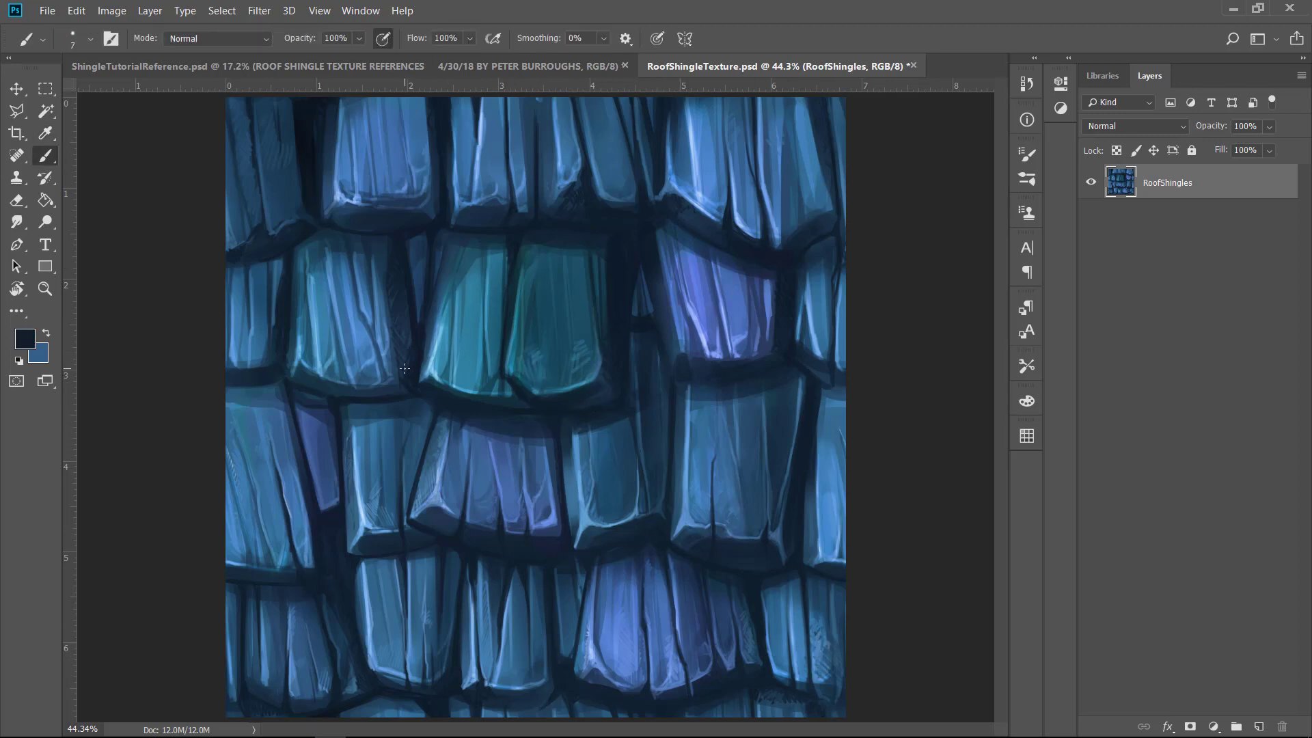
{"action": "key", "text": "bracketleft"}
{"action": "key", "text": "bracketleft"}
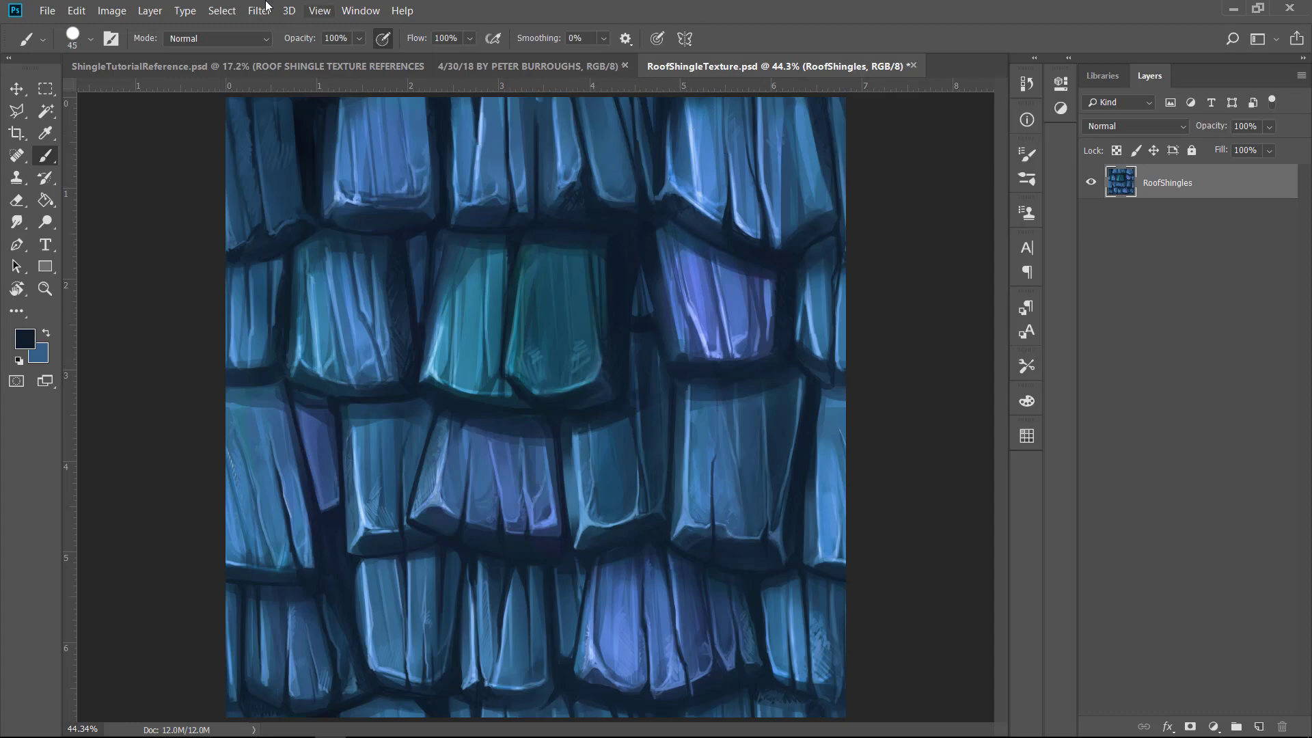
Step: Apply a Hue/Saturation adjustment with saturation -9, lightness +2 and a slight hue shift towards teal
{"action": "left_click", "coordinate": [112, 10]}
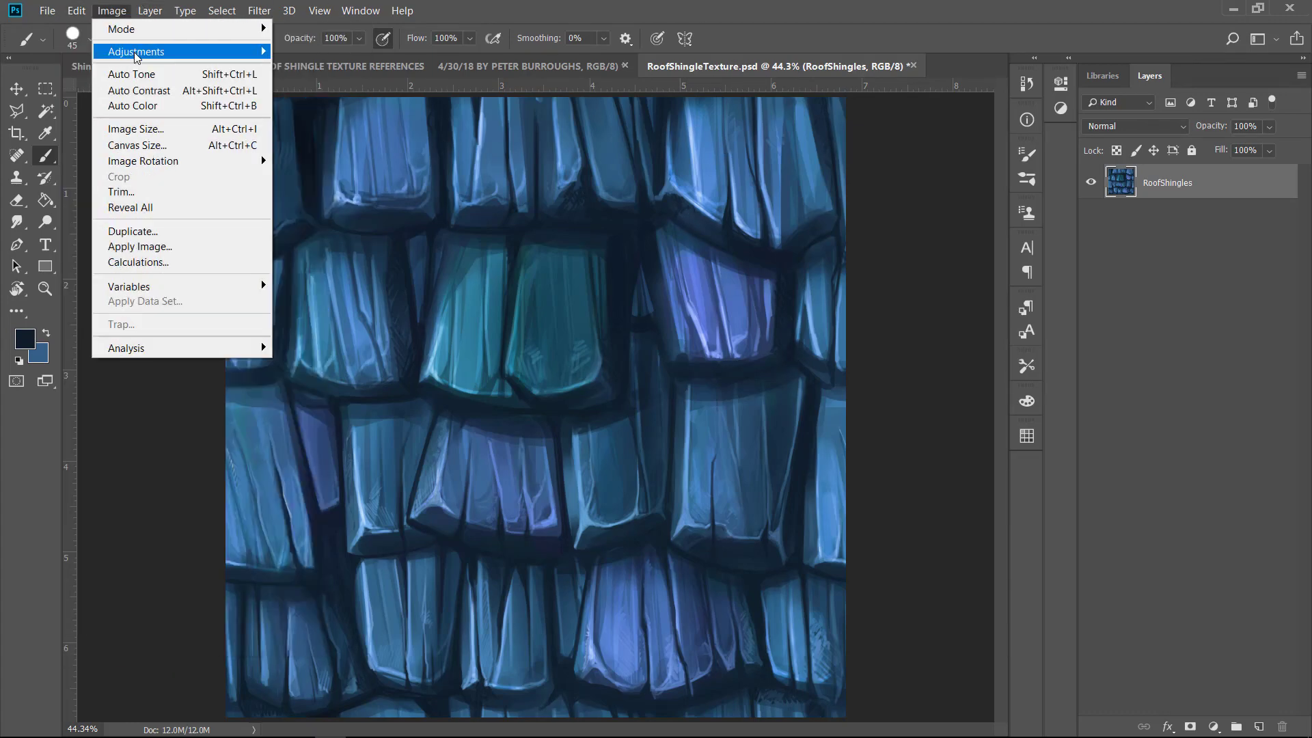
{"action": "mouse_move", "coordinate": [135, 54]}
{"action": "left_click", "coordinate": [307, 138]}
{"action": "left_click_drag", "start_coordinate": [1040, 282], "coordinate": [1042, 326]}
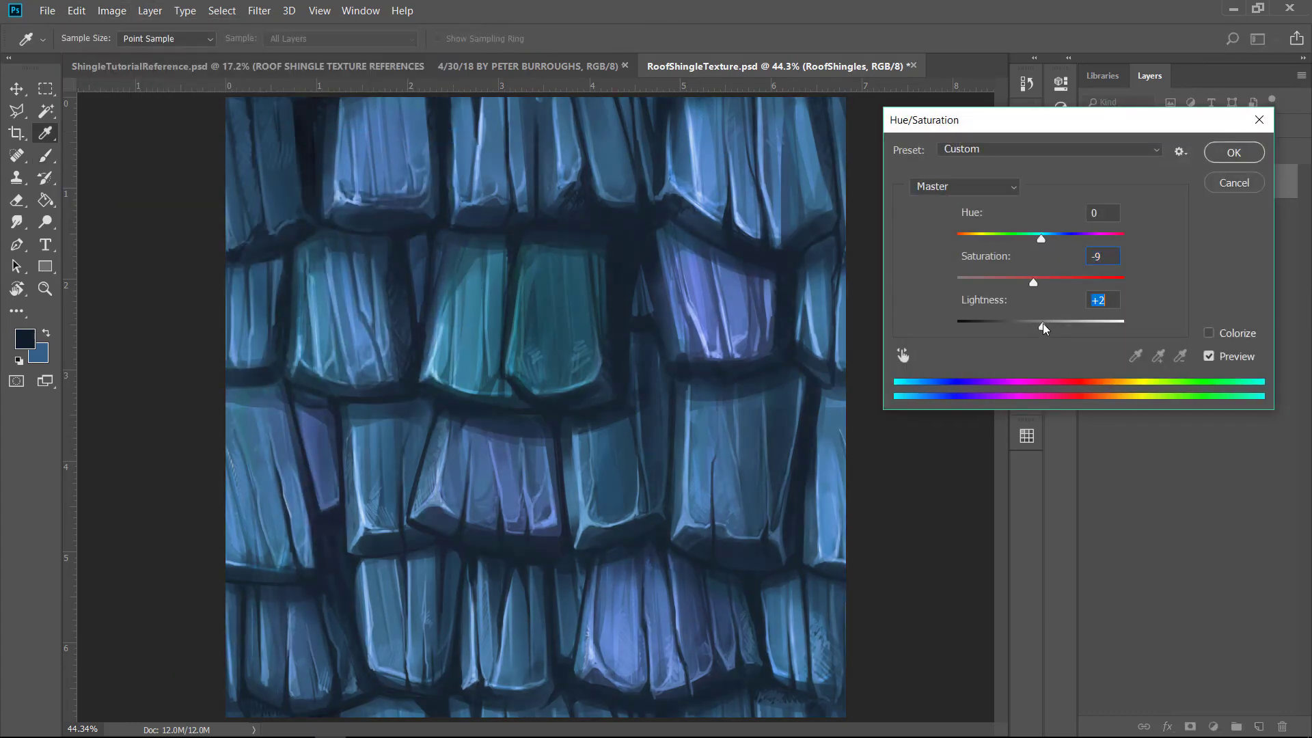
{"action": "mouse_move", "coordinate": [1041, 238]}
{"action": "left_mouse_down"}
{"action": "mouse_move", "coordinate": [1132, 251]}
{"action": "mouse_move", "coordinate": [958, 241]}
{"action": "mouse_move", "coordinate": [1037, 246]}
{"action": "left_mouse_up"}
{"action": "key", "text": "Return"}
Step: Apply a Brightness/Contrast adjustment to fine-tune the brightness and contrast of the whole texture
{"action": "left_click", "coordinate": [111, 10]}
{"action": "mouse_move", "coordinate": [120, 56]}
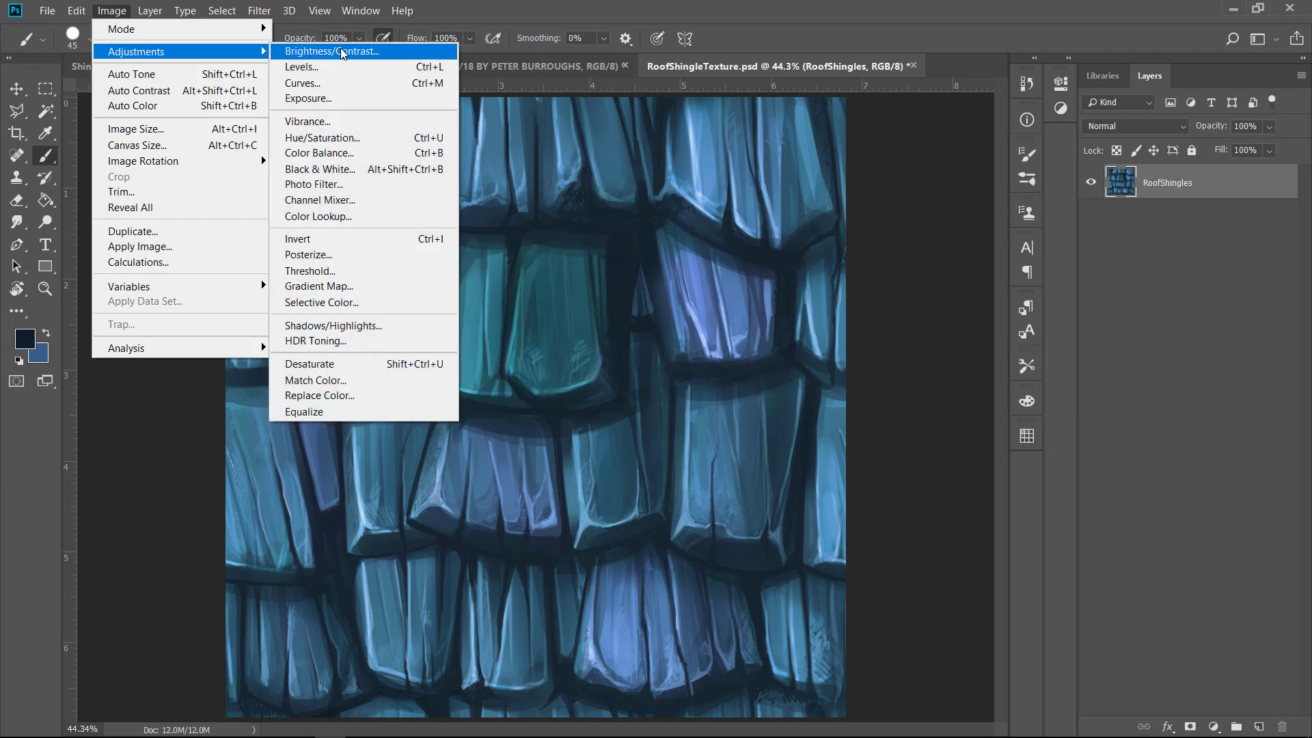
{"action": "left_click", "coordinate": [347, 56]}
{"action": "mouse_move", "coordinate": [1059, 425]}
{"action": "left_mouse_down"}
{"action": "mouse_move", "coordinate": [1173, 427]}
{"action": "mouse_move", "coordinate": [1033, 427]}
{"action": "left_mouse_up"}
{"action": "left_click_drag", "start_coordinate": [1106, 382], "coordinate": [1093, 383]}
{"action": "left_click_drag", "start_coordinate": [1034, 426], "coordinate": [1119, 428]}
{"action": "mouse_move", "coordinate": [1093, 384]}
{"action": "left_mouse_down"}
{"action": "mouse_move", "coordinate": [1065, 386]}
{"action": "mouse_move", "coordinate": [1105, 383]}
{"action": "left_mouse_up"}
{"action": "key", "text": "Return"}
{"action": "key", "text": "b"}
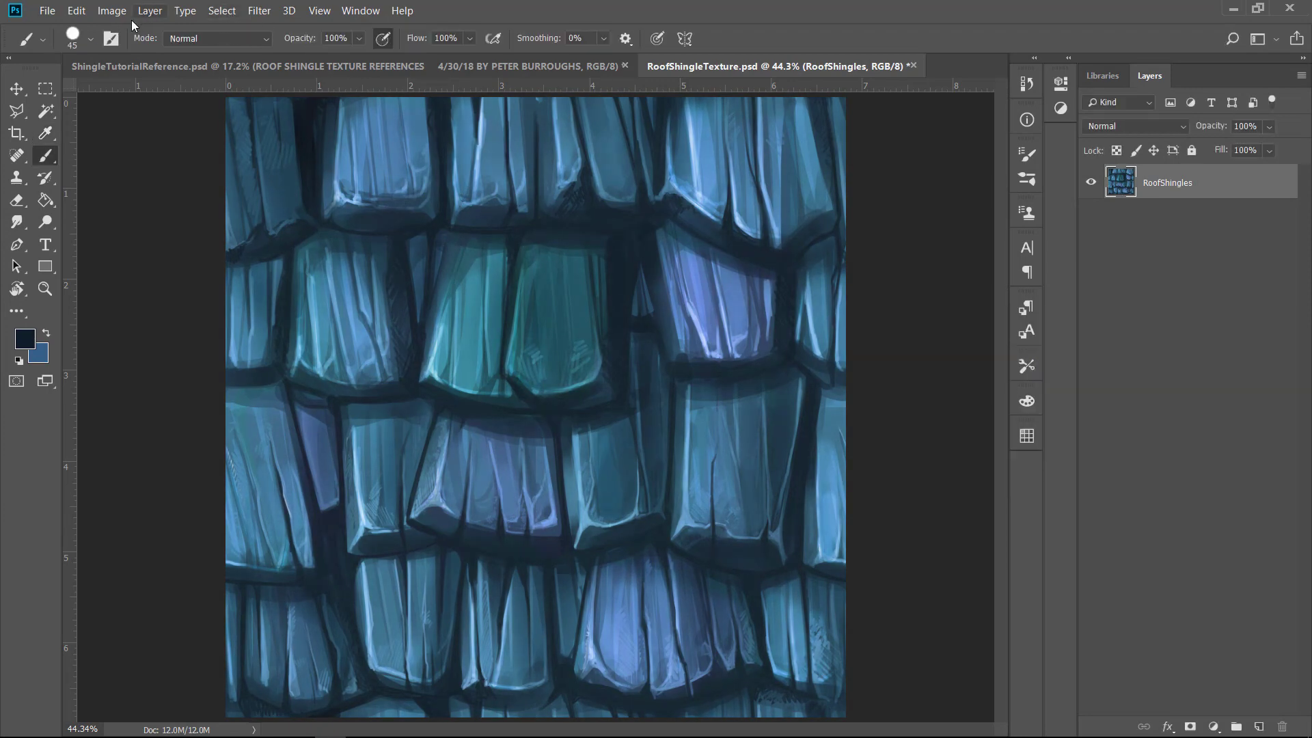
Step: Reshape the texture's tones with a Curves adjustment, moving a highlight point and a shadow point
{"action": "left_click", "coordinate": [111, 11]}
{"action": "mouse_move", "coordinate": [157, 49]}
{"action": "left_click", "coordinate": [301, 80]}
{"action": "mouse_move", "coordinate": [1011, 298]}
{"action": "left_mouse_down"}
{"action": "mouse_move", "coordinate": [1012, 281]}
{"action": "mouse_move", "coordinate": [1011, 316]}
{"action": "mouse_move", "coordinate": [994, 289]}
{"action": "left_mouse_up"}
{"action": "mouse_move", "coordinate": [901, 372]}
{"action": "left_mouse_down"}
{"action": "mouse_move", "coordinate": [891, 437]}
{"action": "mouse_move", "coordinate": [895, 388]}
{"action": "mouse_move", "coordinate": [936, 361]}
{"action": "mouse_move", "coordinate": [843, 459]}
{"action": "mouse_move", "coordinate": [976, 308]}
{"action": "mouse_move", "coordinate": [967, 322]}
{"action": "left_mouse_up"}
{"action": "left_click", "coordinate": [1230, 254]}
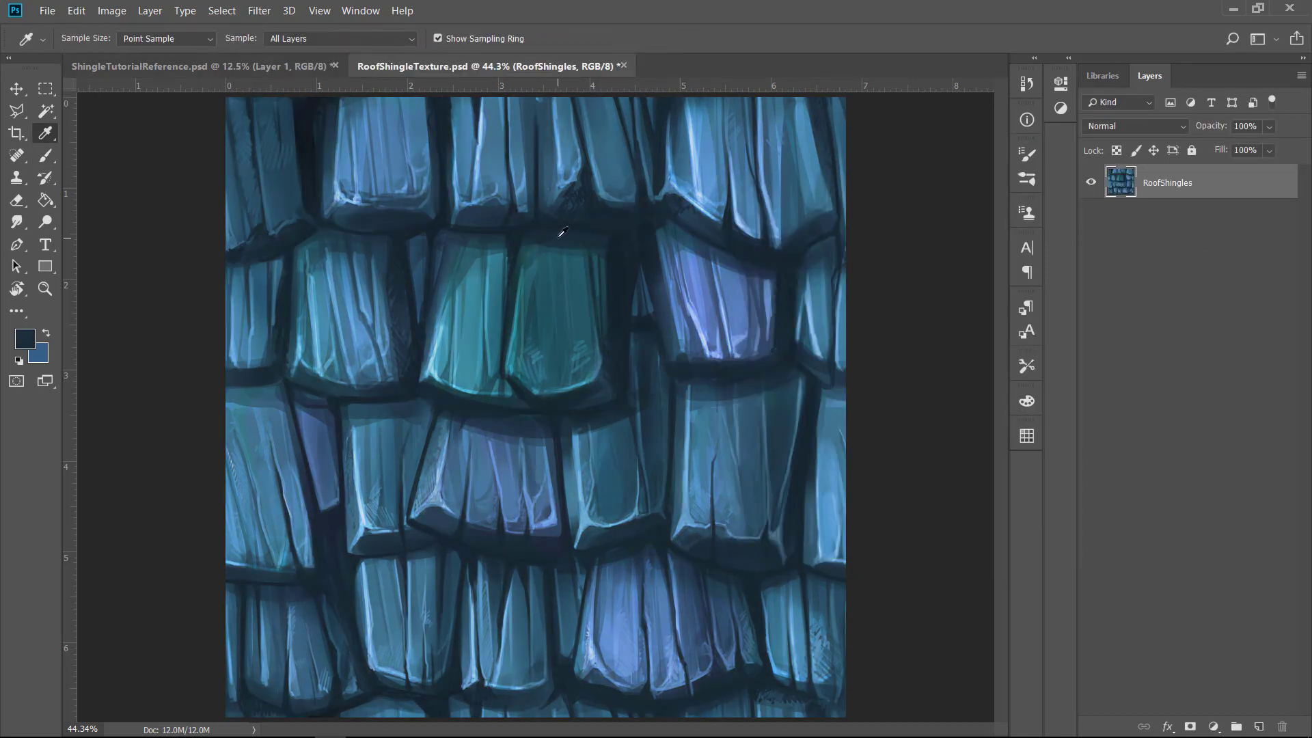
Step: Try painting a sampled dark shade over the dark teal second-row shingle with a large brush
{"action": "left_click", "coordinate": [556, 234], "text": "alt"}
{"action": "left_click_drag", "start_coordinate": [560, 243], "coordinate": [674, 397]}
{"action": "key", "text": "ctrl+alt+z"}
{"action": "key", "text": "ctrl+alt+z"}
{"action": "key", "text": "ctrl+alt+z"}
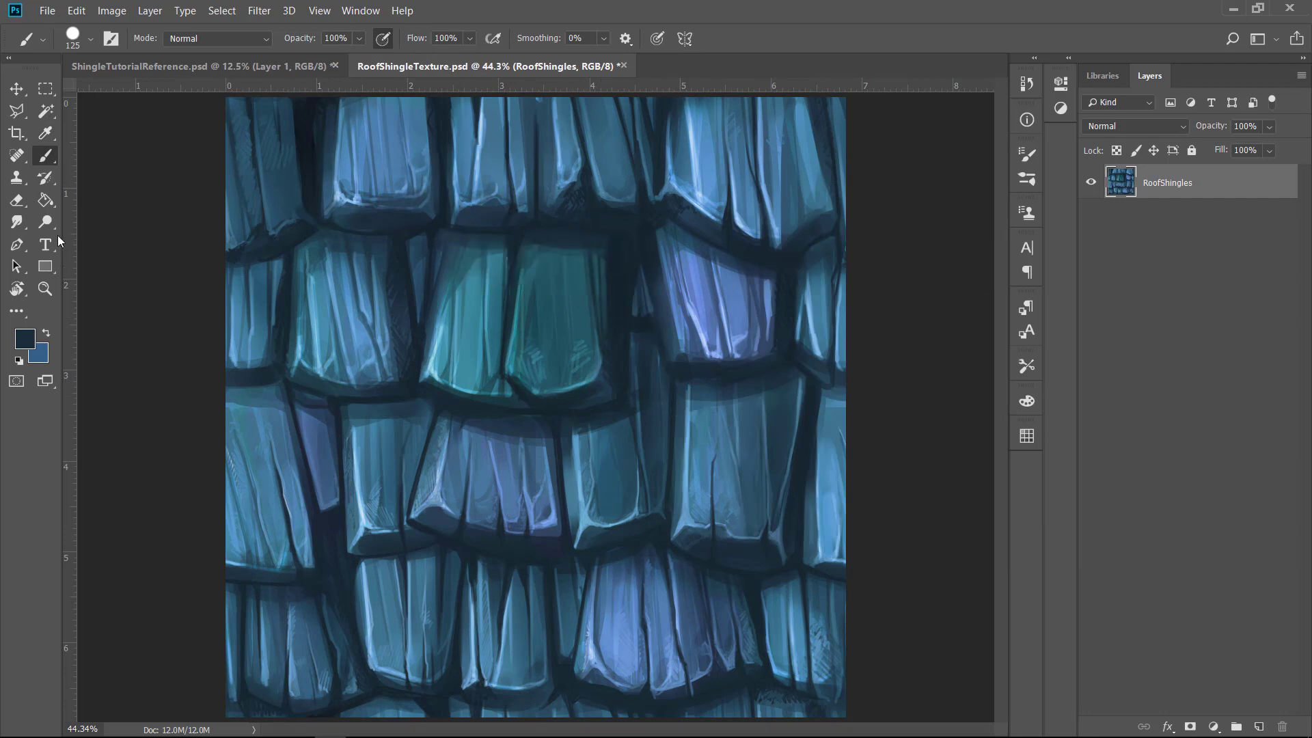
Step: Try the Burn tool with a large brush along the gap above the second row and on the teal shingles
{"action": "right_click", "coordinate": [45, 222]}
{"action": "left_click", "coordinate": [95, 238]}
{"action": "left_click", "coordinate": [89, 39]}
{"action": "double_click", "coordinate": [95, 318]}
{"action": "left_click_drag", "start_coordinate": [353, 225], "coordinate": [608, 229]}
{"action": "left_click_drag", "start_coordinate": [560, 275], "coordinate": [521, 374]}
{"action": "key", "text": "ctrl+alt+z"}
{"action": "key", "text": "ctrl+alt+z"}
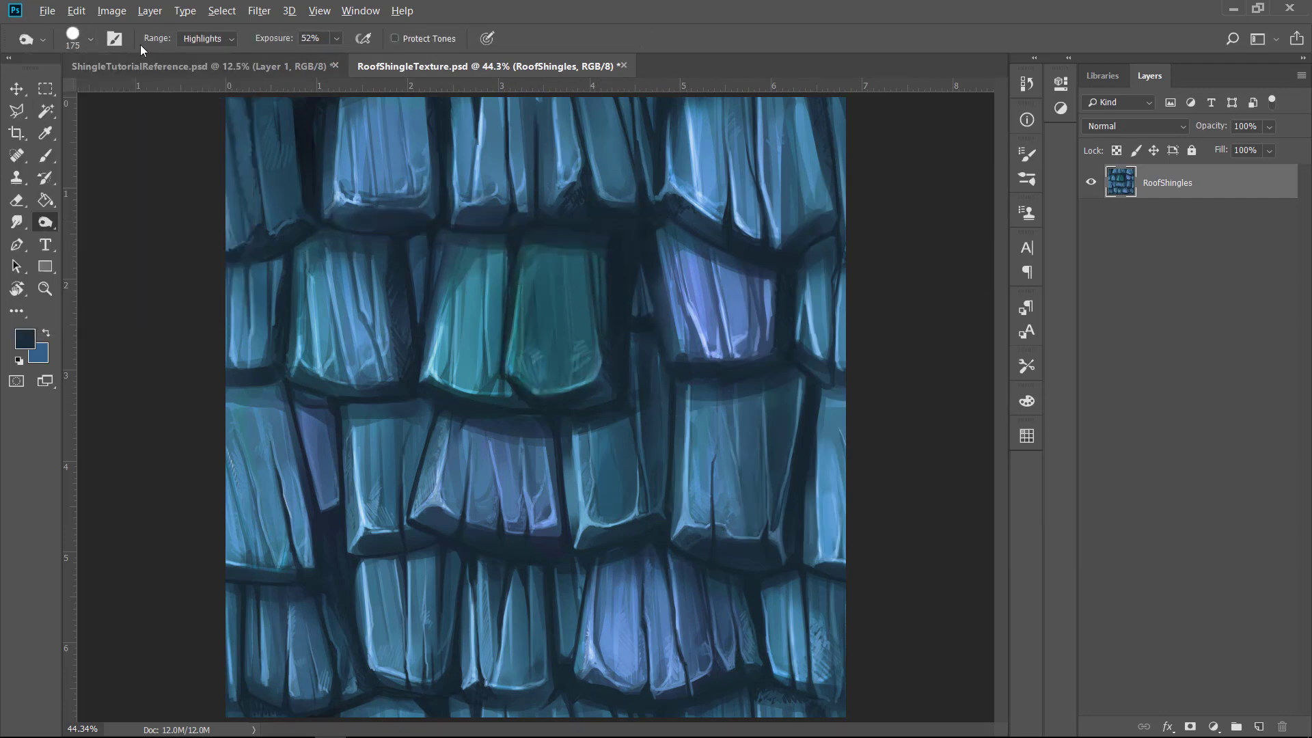
Step: Try burning the gap above the second row's left shingles with a 60 px brush and Protect Tones off
{"action": "left_click", "coordinate": [90, 39]}
{"action": "left_click", "coordinate": [114, 38]}
{"action": "left_click", "coordinate": [985, 76]}
{"action": "key", "text": "bracketleft"}
{"action": "key", "text": "bracketleft"}
{"action": "key", "text": "bracketleft"}
{"action": "key", "text": "bracketleft"}
{"action": "key", "text": "bracketleft"}
{"action": "key", "text": "bracketleft"}
{"action": "key", "text": "bracketleft"}
{"action": "left_click", "coordinate": [394, 39]}
{"action": "left_click_drag", "start_coordinate": [342, 232], "coordinate": [243, 276]}
{"action": "key", "text": "ctrl+alt+z"}
Step: Try burning the gap under the first row with the Shadows range, reducing the exposure to 3%
{"action": "left_click", "coordinate": [231, 38]}
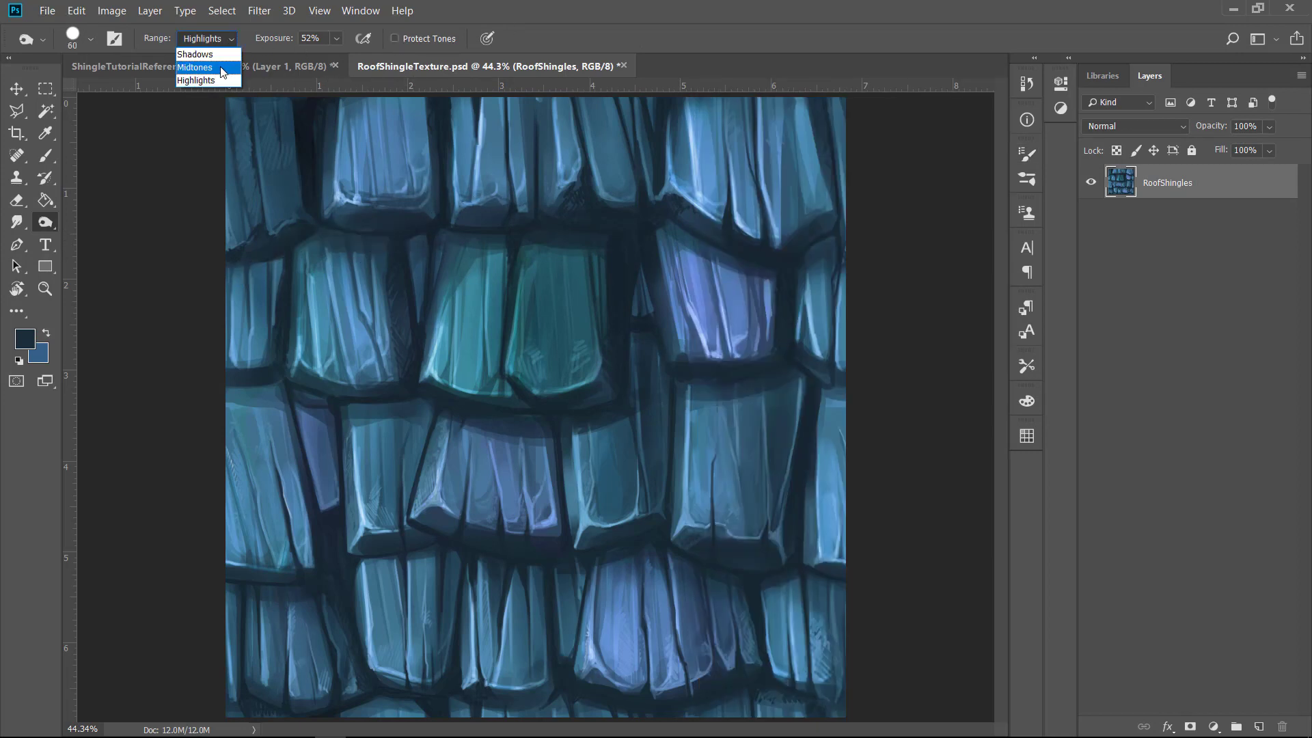
{"action": "left_click", "coordinate": [220, 68]}
{"action": "left_click", "coordinate": [231, 39]}
{"action": "left_click", "coordinate": [220, 55]}
{"action": "left_click_drag", "start_coordinate": [319, 220], "coordinate": [281, 264]}
{"action": "key", "text": "ctrl+alt+z"}
{"action": "left_click_drag", "start_coordinate": [336, 38], "coordinate": [301, 56]}
{"action": "left_click_drag", "start_coordinate": [437, 219], "coordinate": [324, 223]}
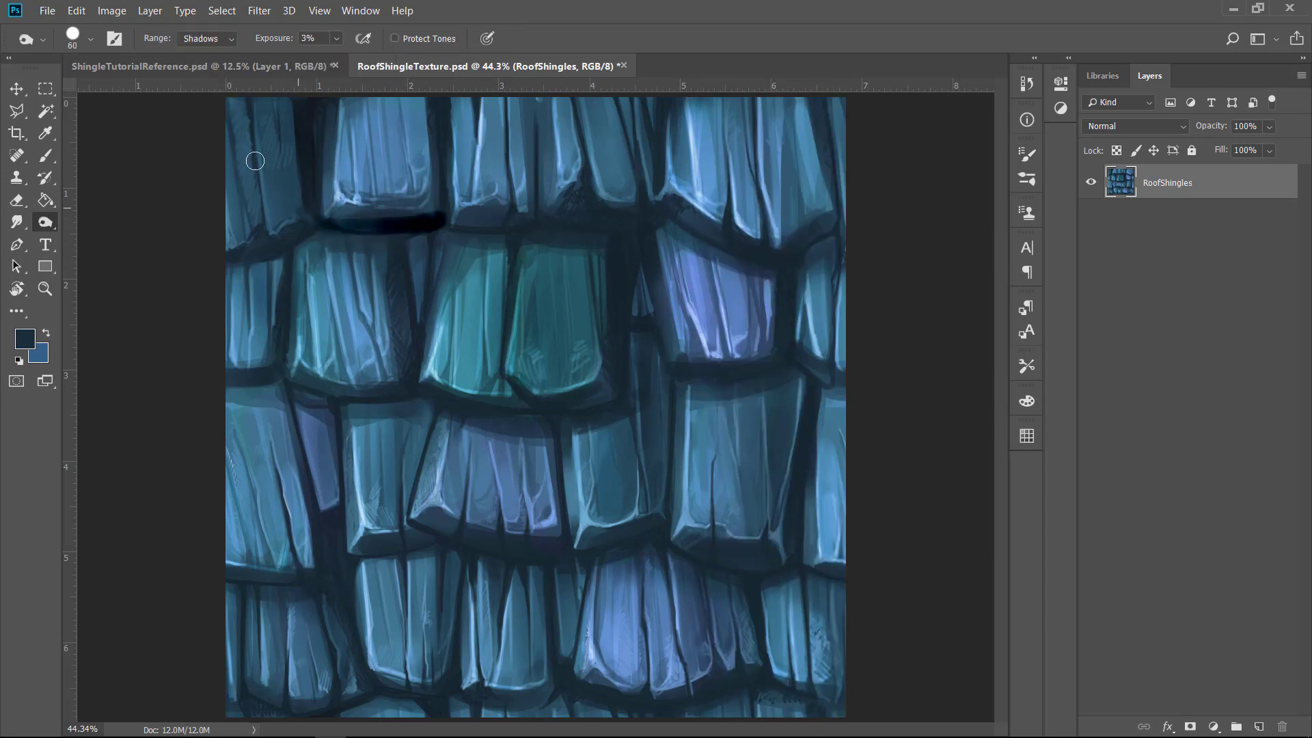
{"action": "key", "text": "ctrl+alt+z"}
Step: Try burning the gap above the second row with the Highlights and Midtones ranges at 3% exposure
{"action": "left_click", "coordinate": [231, 38]}
{"action": "left_click", "coordinate": [220, 81]}
{"action": "key", "text": "ctrl+alt+z"}
{"action": "mouse_move", "coordinate": [433, 217]}
{"action": "left_mouse_down"}
{"action": "mouse_move", "coordinate": [304, 235]}
{"action": "mouse_move", "coordinate": [384, 244]}
{"action": "mouse_move", "coordinate": [428, 269]}
{"action": "left_mouse_up"}
{"action": "left_click", "coordinate": [216, 40]}
{"action": "left_click", "coordinate": [216, 69]}
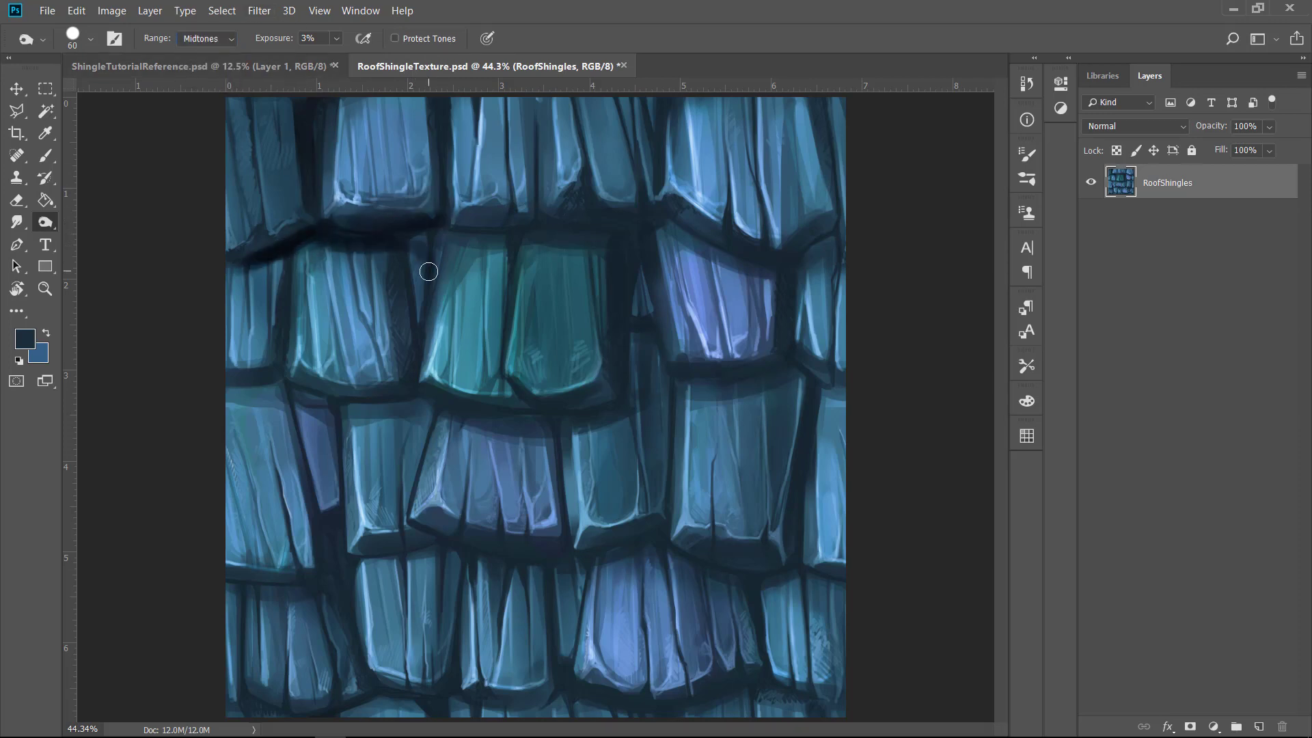
{"action": "key", "text": "ctrl+alt+z"}
{"action": "left_click", "coordinate": [222, 42]}
{"action": "left_click", "coordinate": [220, 82]}
{"action": "mouse_move", "coordinate": [328, 212]}
{"action": "left_mouse_down"}
{"action": "mouse_move", "coordinate": [302, 254]}
{"action": "mouse_move", "coordinate": [405, 252]}
{"action": "mouse_move", "coordinate": [450, 235]}
{"action": "mouse_move", "coordinate": [498, 264]}
{"action": "mouse_move", "coordinate": [463, 293]}
{"action": "mouse_move", "coordinate": [570, 258]}
{"action": "left_mouse_up"}
{"action": "key", "text": "ctrl+alt+z"}
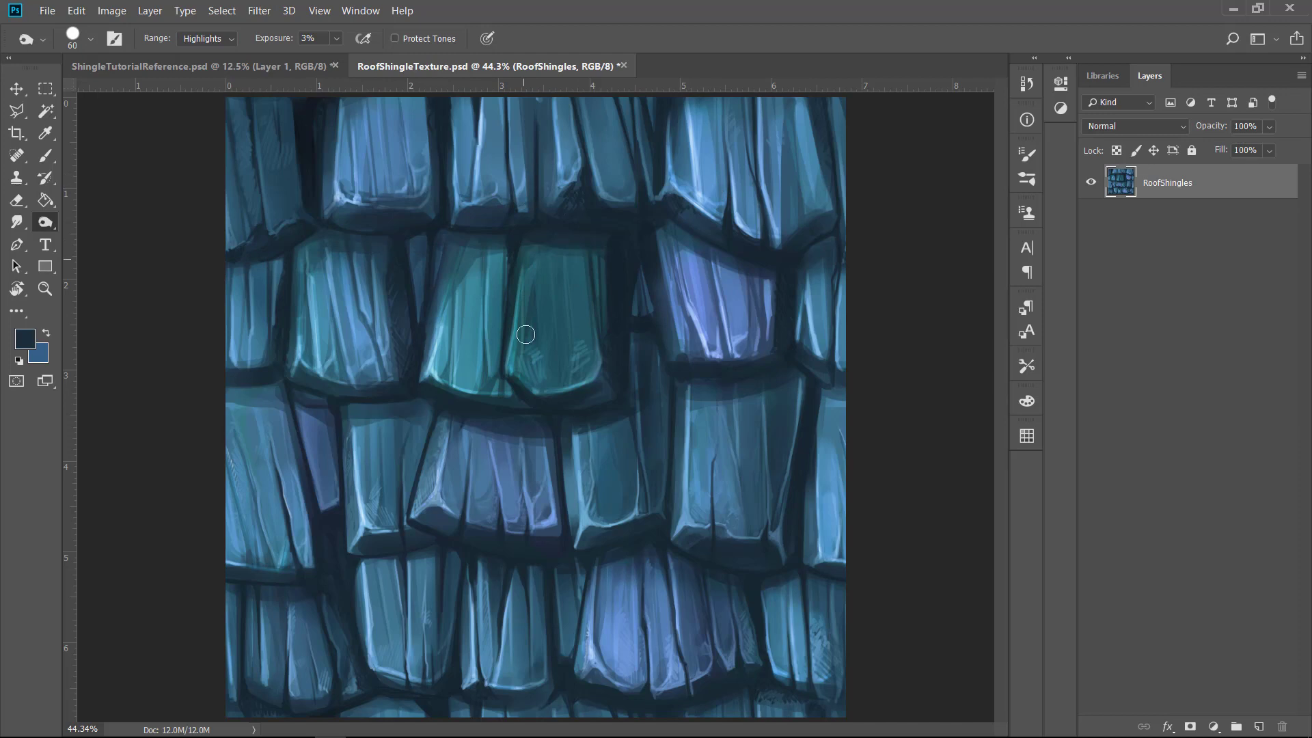
Step: Burn the upper part of the purple-blue third-row shingle with a 150 px brush in the Highlights range at 3% exposure
{"action": "key", "text": "]"}
{"action": "key", "text": "]"}
{"action": "key", "text": "]"}
{"action": "key", "text": "]"}
{"action": "key", "text": "]"}
{"action": "key", "text": "]"}
{"action": "left_click_drag", "start_coordinate": [461, 437], "coordinate": [537, 451]}
{"action": "left_click_drag", "start_coordinate": [578, 441], "coordinate": [615, 441]}
{"action": "key", "text": "ctrl+alt+z"}
Step: Paint a dark shadow band across the tops of the two teal second-row shingles with a 45 px brush and sampled dark blue
{"action": "key", "text": "i"}
{"action": "left_click", "coordinate": [481, 283]}
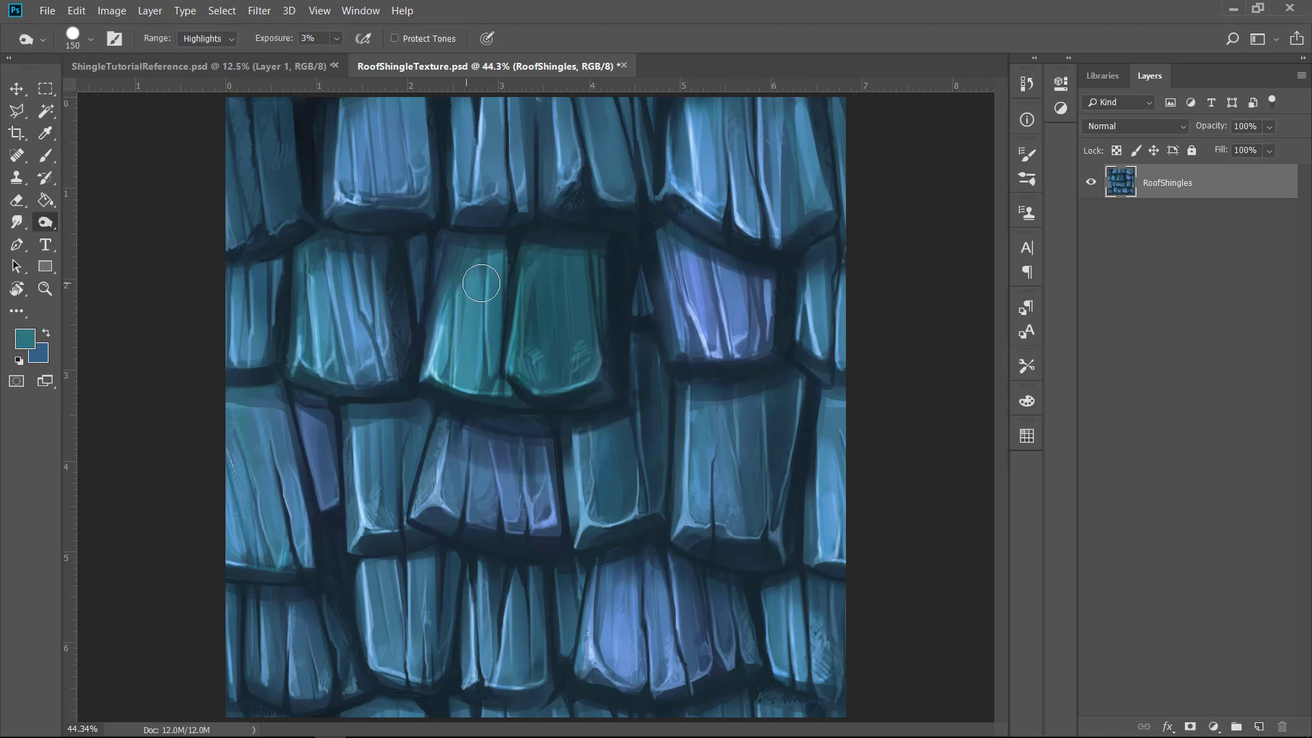
{"action": "key", "text": "b"}
{"action": "left_click", "coordinate": [448, 241], "text": "alt"}
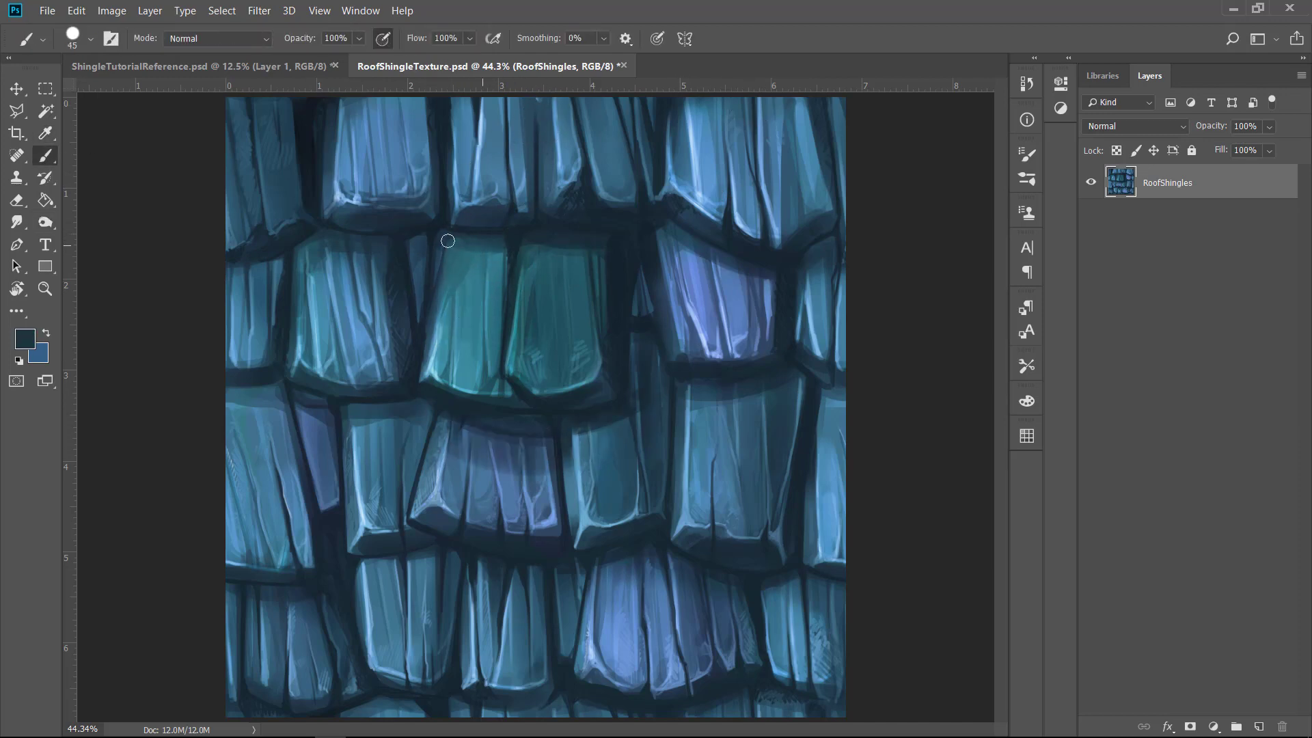
{"action": "mouse_move", "coordinate": [447, 246]}
{"action": "left_mouse_down"}
{"action": "mouse_move", "coordinate": [526, 265]}
{"action": "mouse_move", "coordinate": [537, 250]}
{"action": "mouse_move", "coordinate": [522, 270]}
{"action": "mouse_move", "coordinate": [594, 281]}
{"action": "left_mouse_up"}
Step: Shade the top of the purple second-row shingle with a 50 px brush in a sampled dark blue
{"action": "left_click", "coordinate": [680, 243], "text": "alt"}
{"action": "key", "text": "]"}
{"action": "key", "text": "]"}
{"action": "key", "text": "]"}
{"action": "left_click_drag", "start_coordinate": [679, 260], "coordinate": [769, 278]}
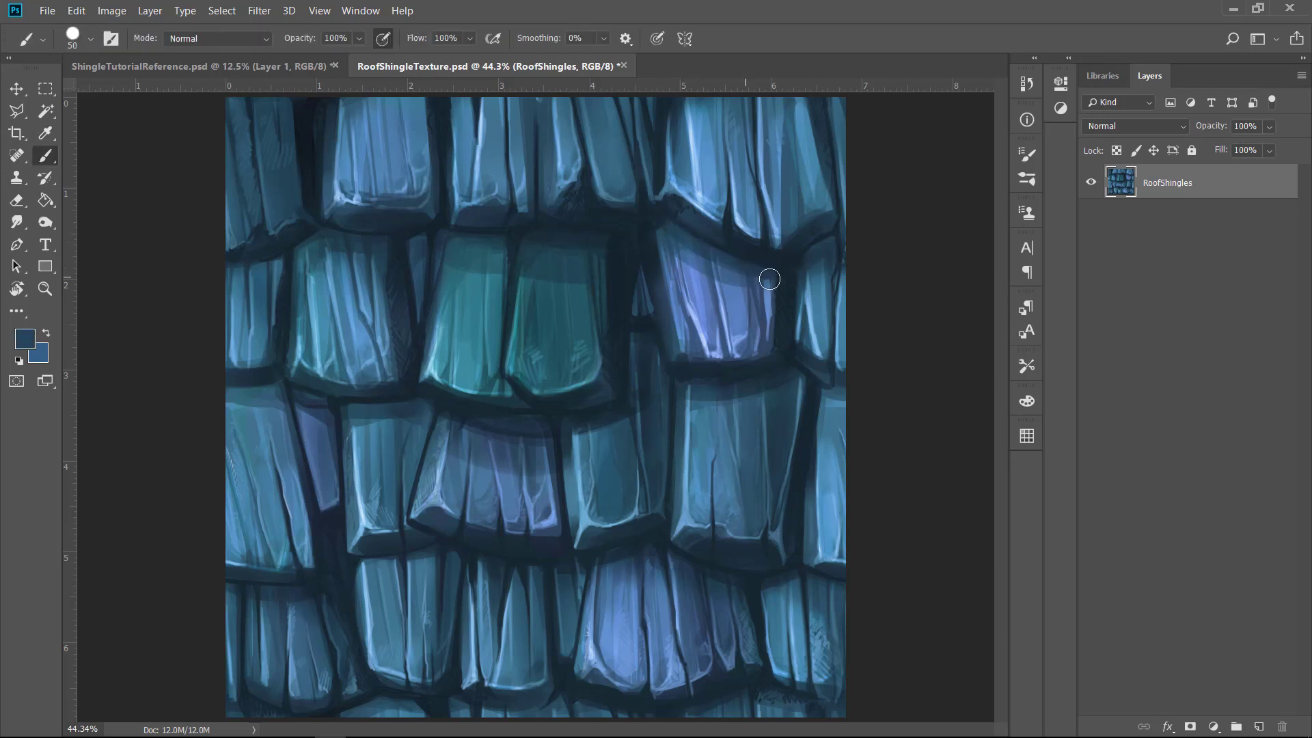
Step: Shade the top of the second row's rightmost shingle with a 35 px brush and a sampled dark tone
{"action": "left_click", "coordinate": [761, 254], "text": "alt"}
{"action": "key", "text": "["}
{"action": "key", "text": "["}
{"action": "key", "text": "["}
{"action": "left_click", "coordinate": [812, 261], "text": "alt"}
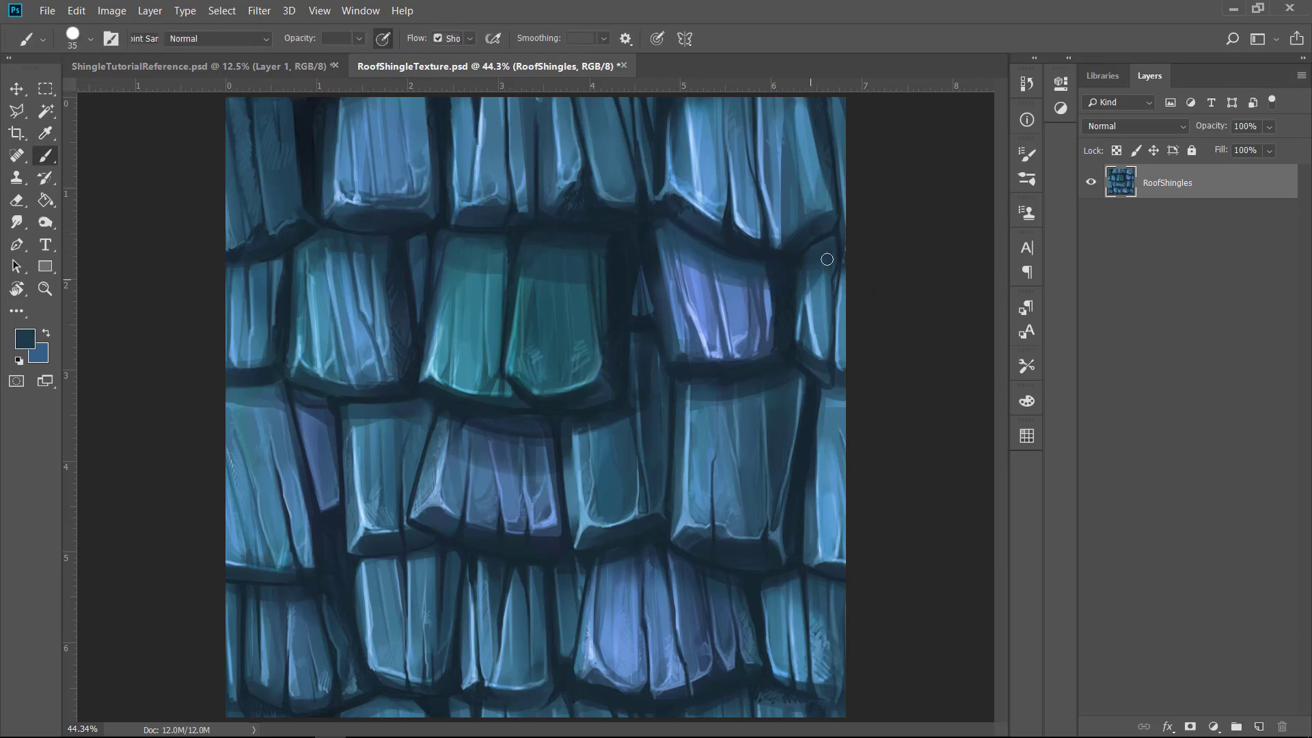
Step: Paint a shadow across the top of the dark teal third-row shingle with a larger brush
{"action": "key", "text": "]"}
{"action": "key", "text": "]"}
{"action": "key", "text": "]"}
{"action": "left_click_drag", "start_coordinate": [571, 446], "coordinate": [623, 414]}
Step: Darken the gap beneath the two teal shingles and the top of the purple-blue third-row shingle, using a sampled gap colour
{"action": "left_click", "coordinate": [550, 414], "text": "alt"}
{"action": "key", "text": "["}
{"action": "key", "text": "["}
{"action": "key", "text": "["}
{"action": "key", "text": "bracketleft"}
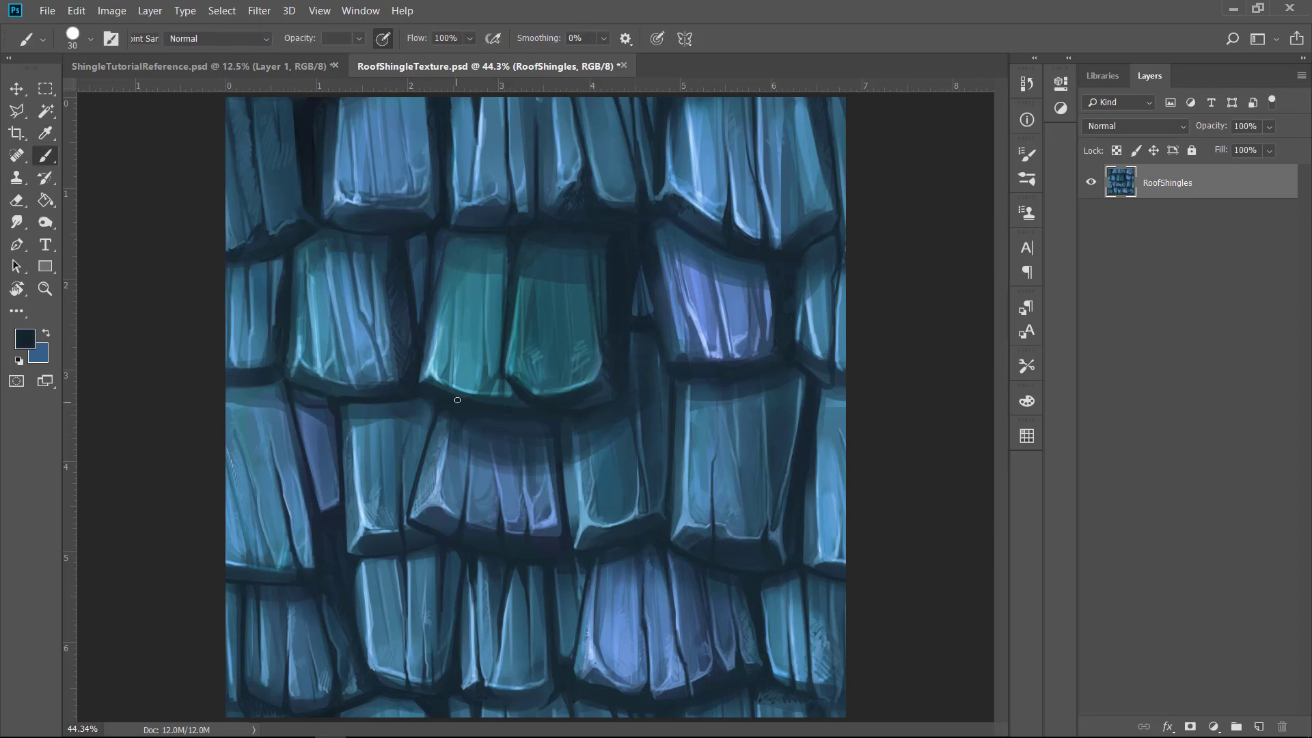
{"action": "key", "text": "bracketright"}
{"action": "key", "text": "bracketright"}
{"action": "key", "text": "bracketright"}
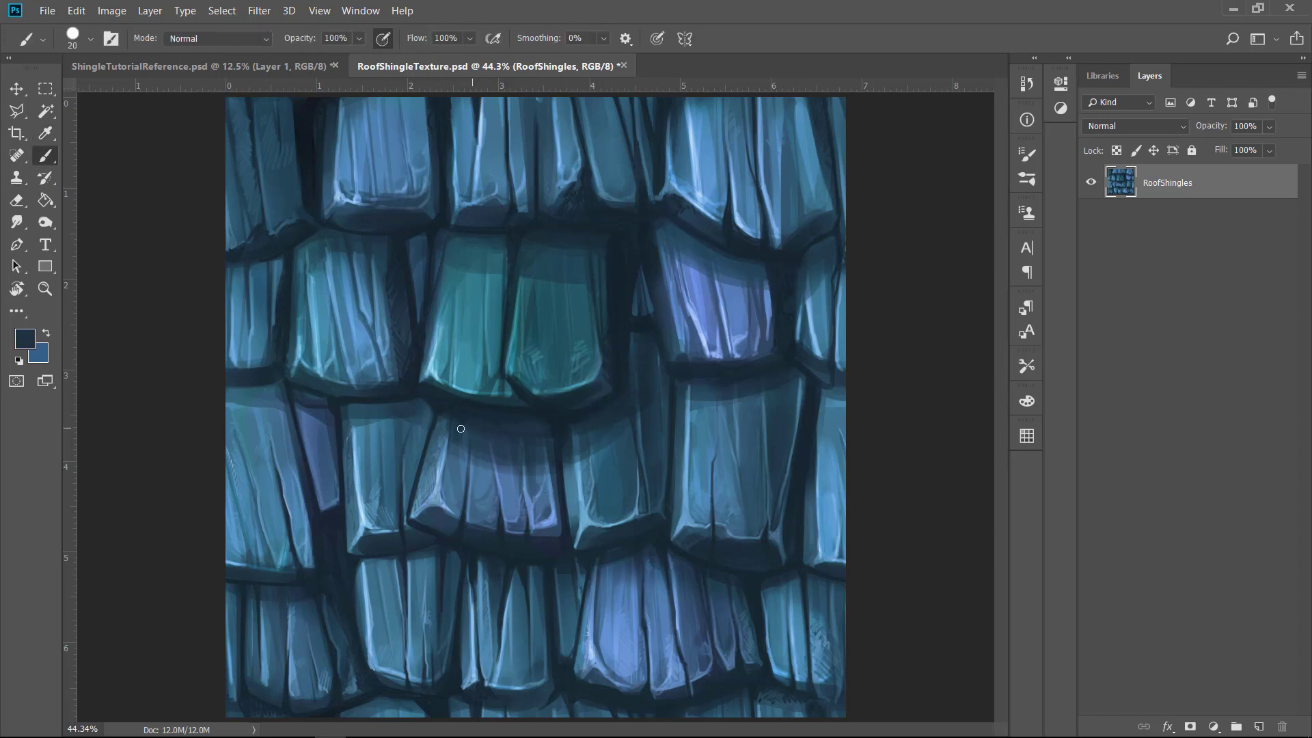
Step: Darken the gap left of the large third-row shingle and beneath the purple shingle with a 25 px brush
{"action": "left_click", "coordinate": [676, 430], "text": "alt"}
{"action": "left_click_drag", "start_coordinate": [677, 431], "coordinate": [683, 401]}
{"action": "left_click", "coordinate": [673, 464], "text": "alt"}
{"action": "left_click_drag", "start_coordinate": [676, 470], "coordinate": [690, 336]}
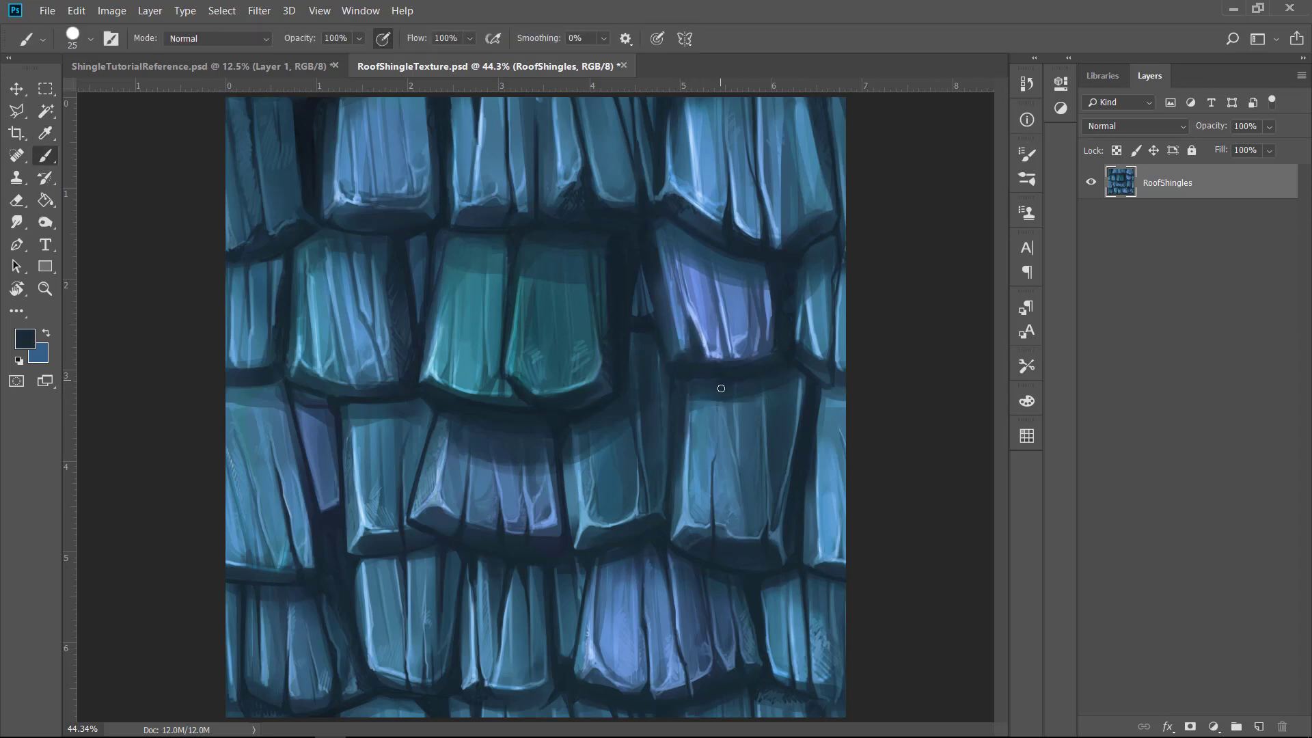
Step: Paint broad shadows over the tops of the large third-row shingle and the second row's blue-teal shingle with a larger brush
{"action": "key", "text": "bracketright"}
{"action": "key", "text": "bracketright"}
{"action": "key", "text": "bracketright"}
{"action": "key", "text": "bracketright"}
{"action": "key", "text": "bracketright"}
{"action": "key", "text": "bracketright"}
{"action": "key", "text": "bracketright"}
{"action": "mouse_move", "coordinate": [721, 388]}
{"action": "left_mouse_down"}
{"action": "mouse_move", "coordinate": [774, 382]}
{"action": "mouse_move", "coordinate": [816, 461]}
{"action": "left_mouse_up"}
{"action": "mouse_move", "coordinate": [324, 238]}
{"action": "left_mouse_down"}
{"action": "mouse_move", "coordinate": [416, 249]}
{"action": "mouse_move", "coordinate": [296, 369]}
{"action": "left_mouse_up"}
Step: Paint shadow bands across the tops of the fourth-row shingles and the remaining third-row shingles
{"action": "key", "text": "bracketright"}
{"action": "key", "text": "bracketright"}
{"action": "left_click_drag", "start_coordinate": [376, 573], "coordinate": [825, 598]}
{"action": "left_click_drag", "start_coordinate": [240, 597], "coordinate": [301, 614]}
{"action": "mouse_move", "coordinate": [256, 406]}
{"action": "left_mouse_down"}
{"action": "mouse_move", "coordinate": [441, 427]}
{"action": "mouse_move", "coordinate": [509, 413]}
{"action": "mouse_move", "coordinate": [810, 409]}
{"action": "left_mouse_up"}
Step: Reapply the last filter to shift the tile, and shade the tops of the shingles in the lower two rows
{"action": "left_click", "coordinate": [256, 10]}
{"action": "left_click", "coordinate": [280, 27]}
{"action": "key", "text": "bracketleft"}
{"action": "key", "text": "bracketleft"}
{"action": "key", "text": "bracketleft"}
{"action": "left_click_drag", "start_coordinate": [599, 586], "coordinate": [635, 567]}
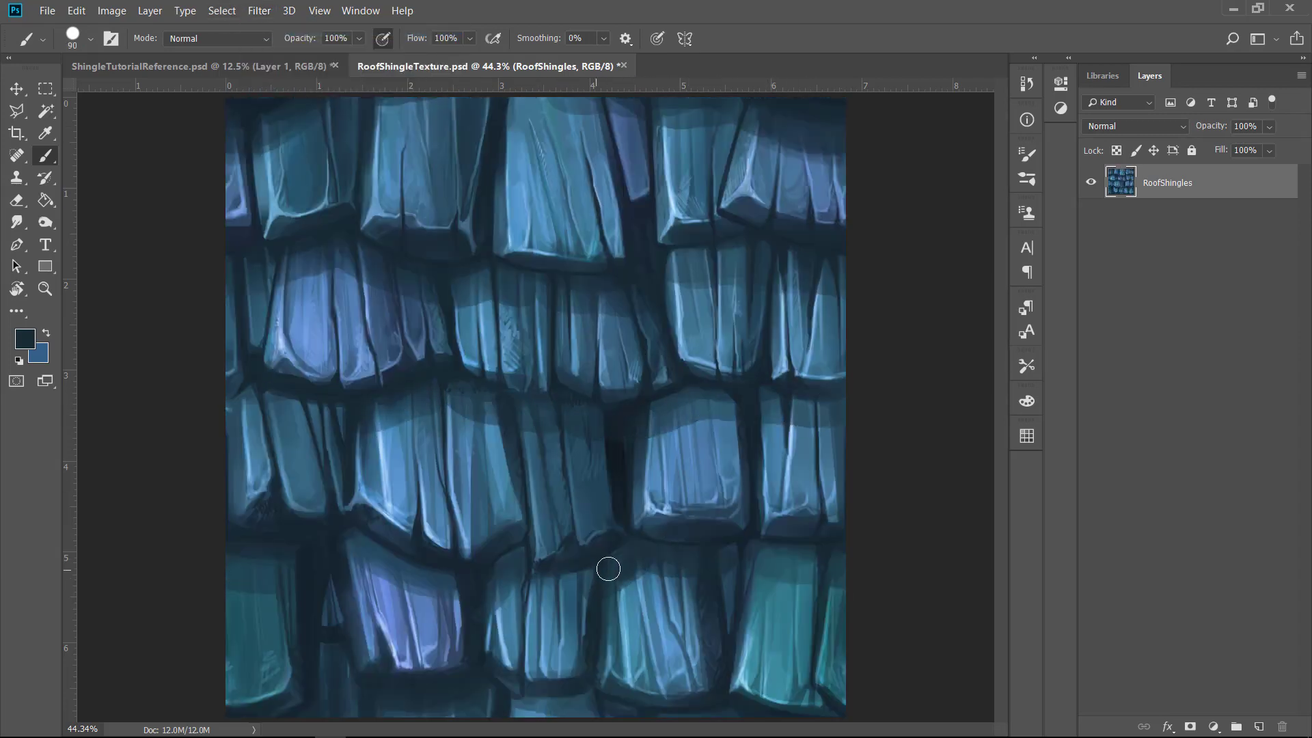
{"action": "left_click_drag", "start_coordinate": [363, 544], "coordinate": [448, 587]}
{"action": "left_click_drag", "start_coordinate": [262, 387], "coordinate": [301, 410]}
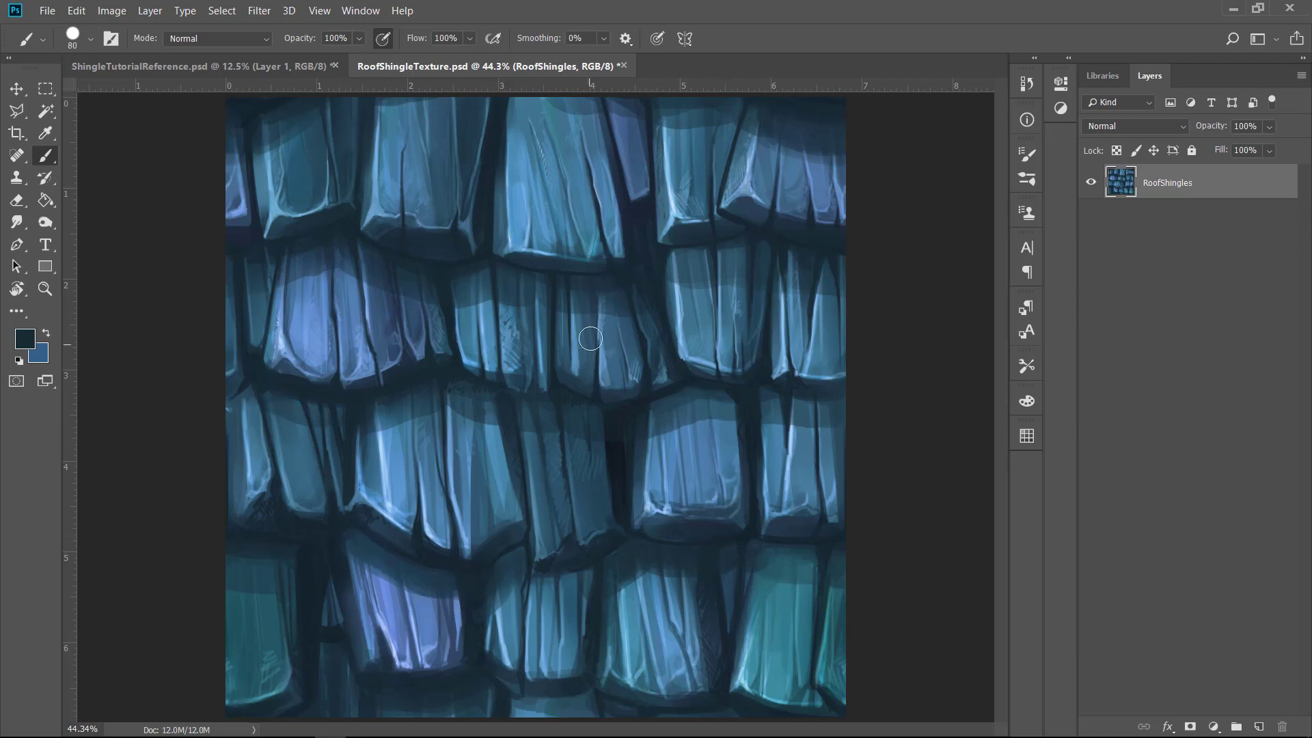
Step: Shade the top of the large shingle in the first row and the narrow purple shingle beside it, reducing the brush to 50 px
{"action": "mouse_move", "coordinate": [577, 120]}
{"action": "left_mouse_down"}
{"action": "mouse_move", "coordinate": [497, 116]}
{"action": "mouse_move", "coordinate": [632, 107]}
{"action": "mouse_move", "coordinate": [572, 110]}
{"action": "mouse_move", "coordinate": [628, 151]}
{"action": "mouse_move", "coordinate": [607, 147]}
{"action": "mouse_move", "coordinate": [602, 178]}
{"action": "mouse_move", "coordinate": [641, 167]}
{"action": "mouse_move", "coordinate": [659, 272]}
{"action": "mouse_move", "coordinate": [649, 162]}
{"action": "mouse_move", "coordinate": [638, 281]}
{"action": "left_mouse_up"}
{"action": "key", "text": "bracketleft"}
{"action": "key", "text": "bracketleft"}
{"action": "key", "text": "bracketleft"}
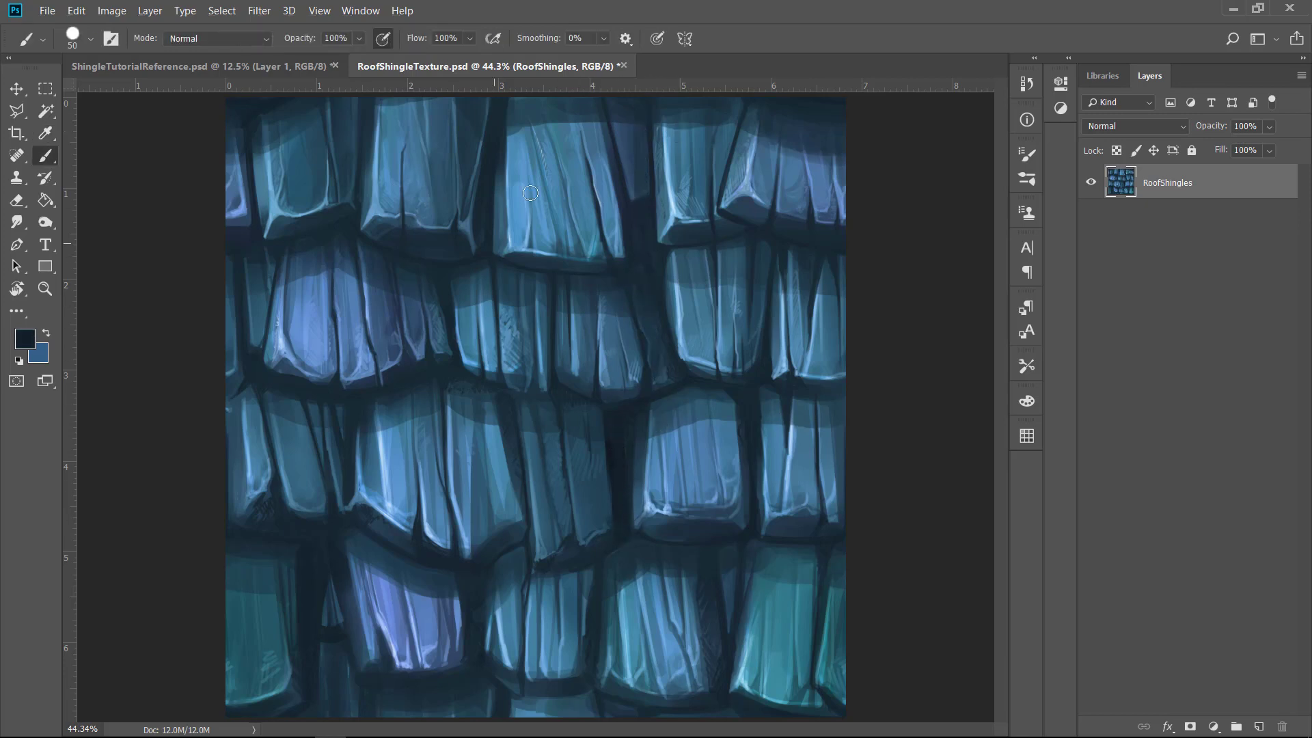
{"action": "left_click", "coordinate": [486, 291], "text": "alt"}
Step: Shift the tile back with the last filter and darken the right side of the large third-row shingle with sampled dark blues
{"action": "key", "text": "ctrl+f"}
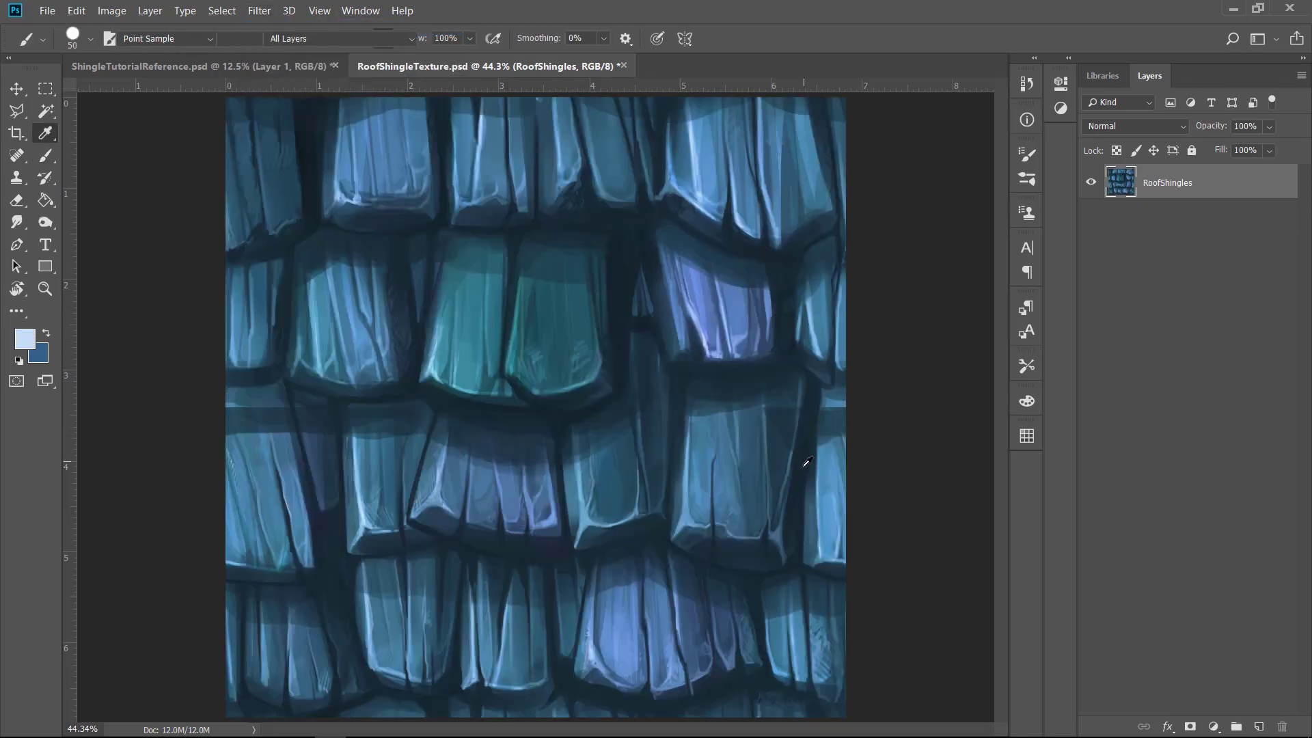
{"action": "left_click", "coordinate": [806, 462], "text": "alt"}
{"action": "left_click_drag", "start_coordinate": [790, 438], "coordinate": [773, 536]}
{"action": "left_click_drag", "start_coordinate": [828, 397], "coordinate": [834, 403]}
{"action": "left_click", "coordinate": [769, 475], "text": "alt"}
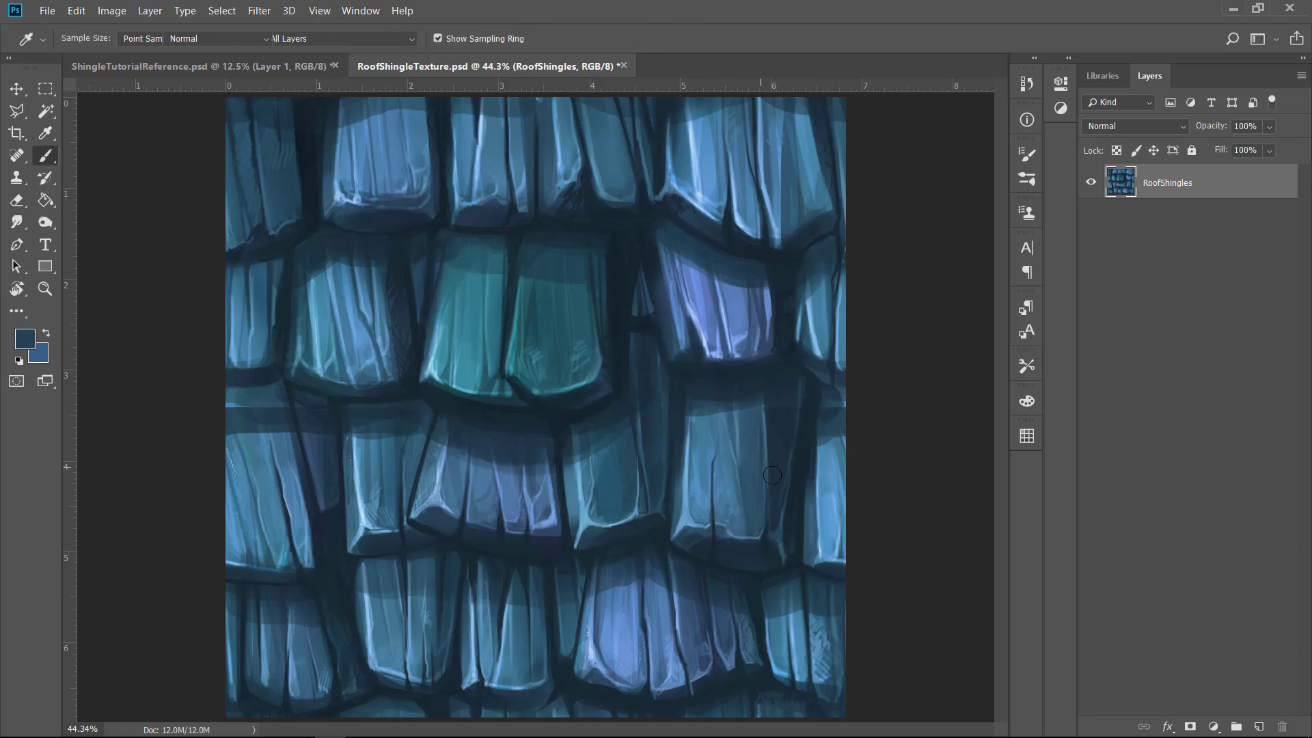
{"action": "mouse_move", "coordinate": [772, 478]}
{"action": "left_mouse_down"}
{"action": "mouse_move", "coordinate": [799, 433]}
{"action": "mouse_move", "coordinate": [791, 375]}
{"action": "left_mouse_up"}
Step: Redefine the dark gap at the upper right corner of the large third-row shingle with a 15 px brush
{"action": "left_click", "coordinate": [792, 382], "text": "alt"}
{"action": "key", "text": "]"}
{"action": "key", "text": "["}
{"action": "key", "text": "["}
{"action": "key", "text": "["}
{"action": "key", "text": "["}
{"action": "key", "text": "["}
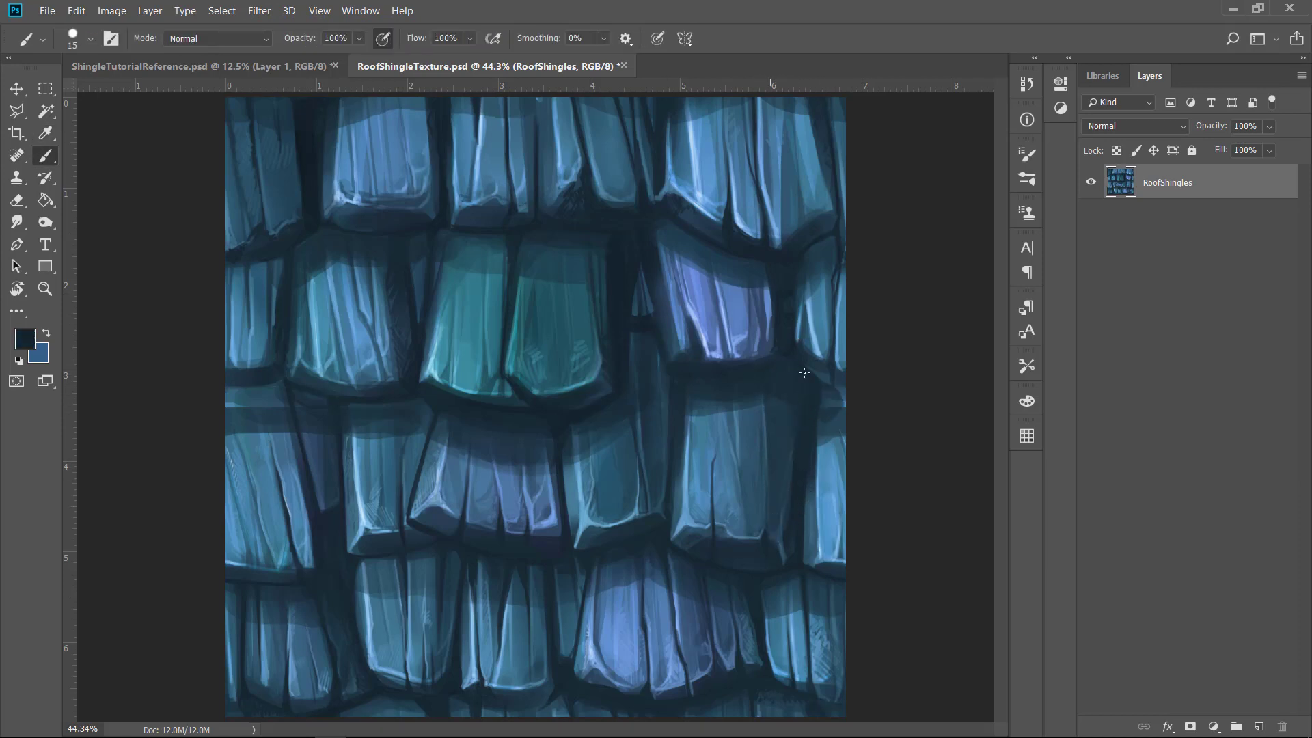
Step: Clean up the top of the third row's rightmost shingle with sampled dark blues, narrowing the brush to 8 px
{"action": "key", "text": "bracketright"}
{"action": "left_click", "coordinate": [834, 405], "text": "alt"}
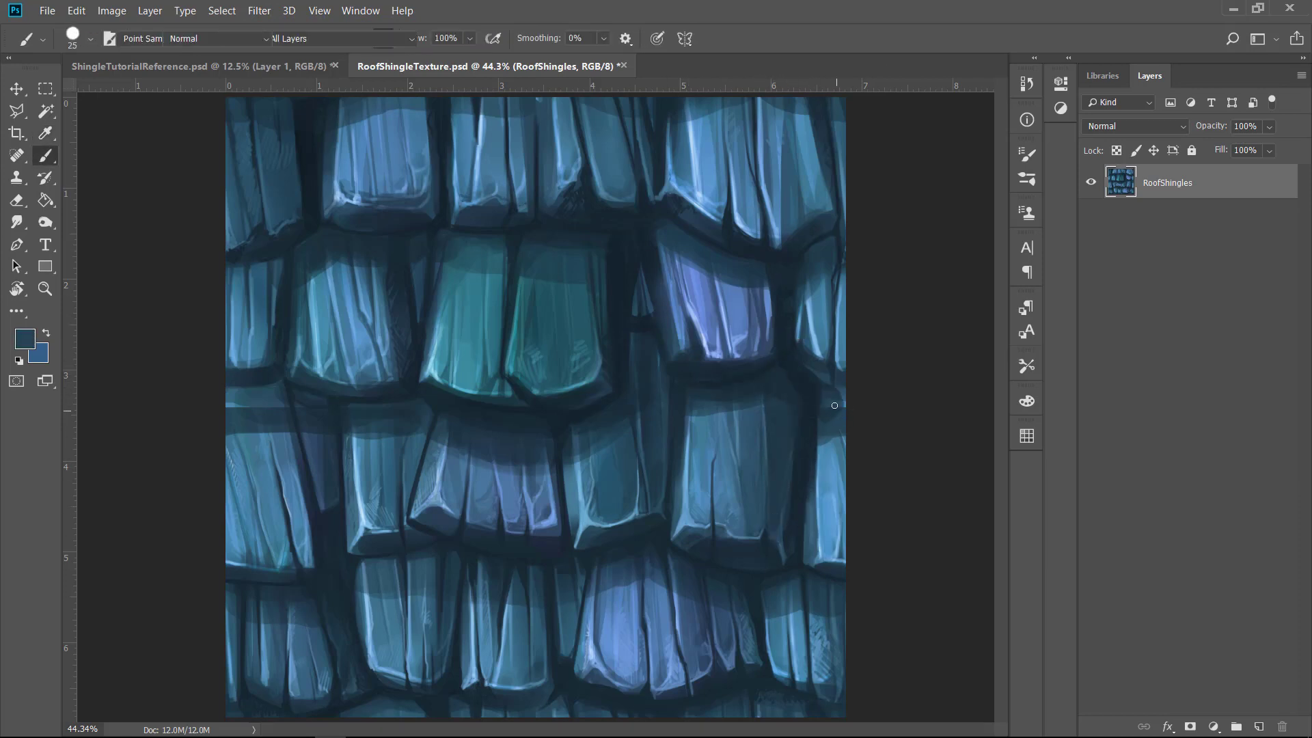
{"action": "left_click", "coordinate": [837, 386], "text": "alt"}
{"action": "key", "text": "bracketleft"}
{"action": "key", "text": "bracketleft"}
{"action": "key", "text": "bracketleft"}
{"action": "key", "text": "bracketleft"}
{"action": "key", "text": "bracketleft"}
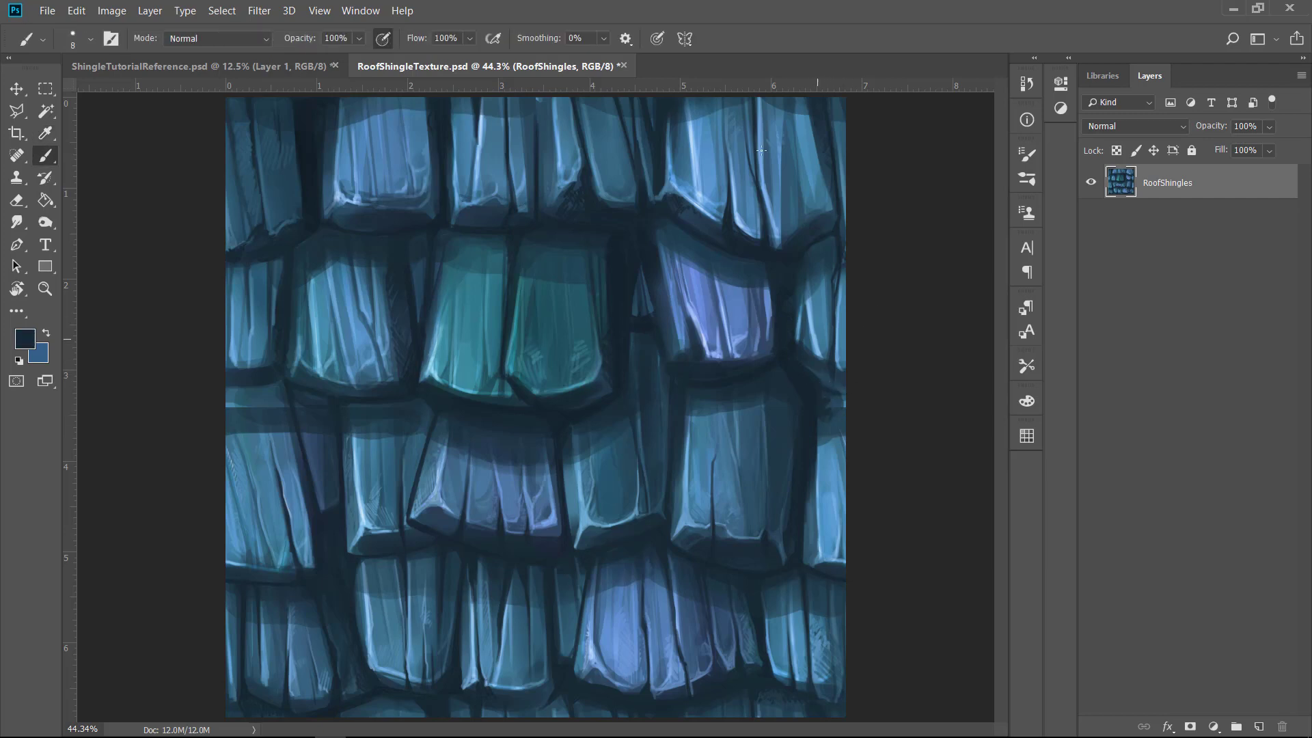
Step: Paint over the seam at the top of the third row's leftmost shingle with sampled dark blues and a 35 px brush
{"action": "key", "text": "bracketright"}
{"action": "left_click_drag", "start_coordinate": [239, 399], "coordinate": [270, 413]}
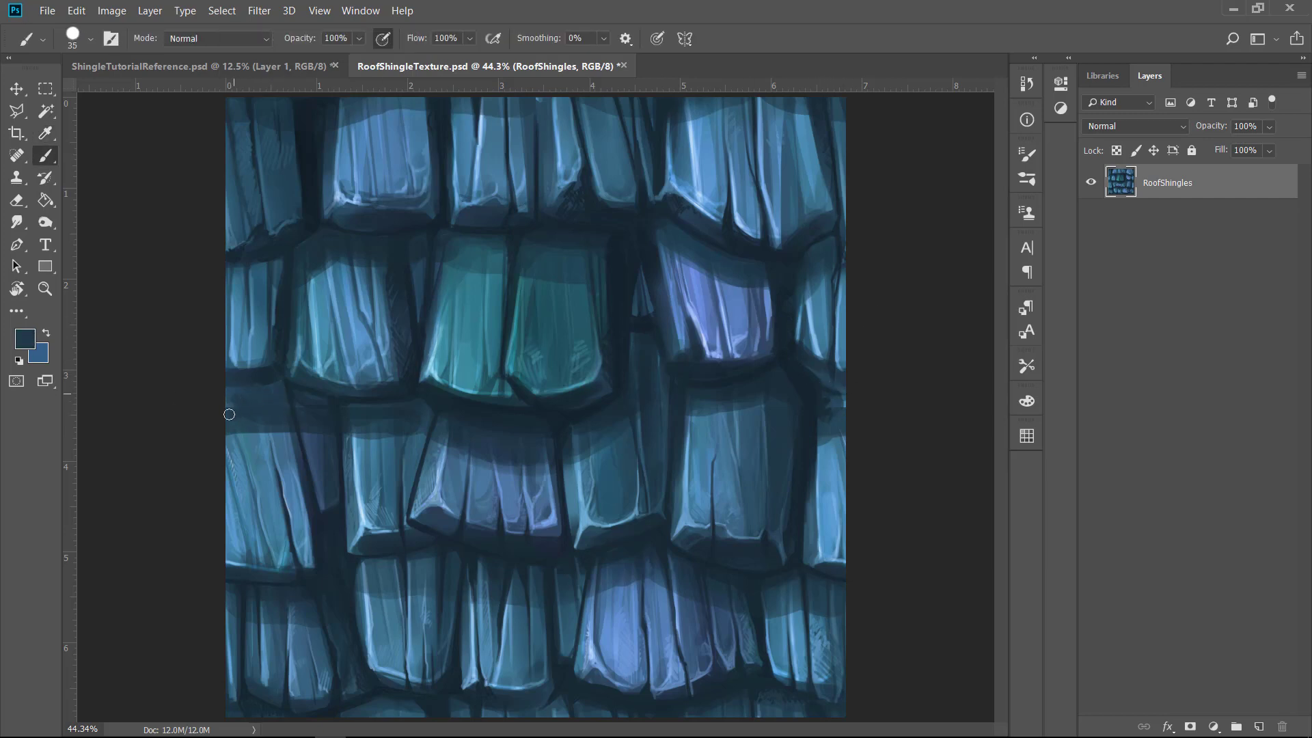
{"action": "left_click", "coordinate": [262, 443], "text": "alt"}
{"action": "left_click", "coordinate": [287, 272], "text": "alt"}
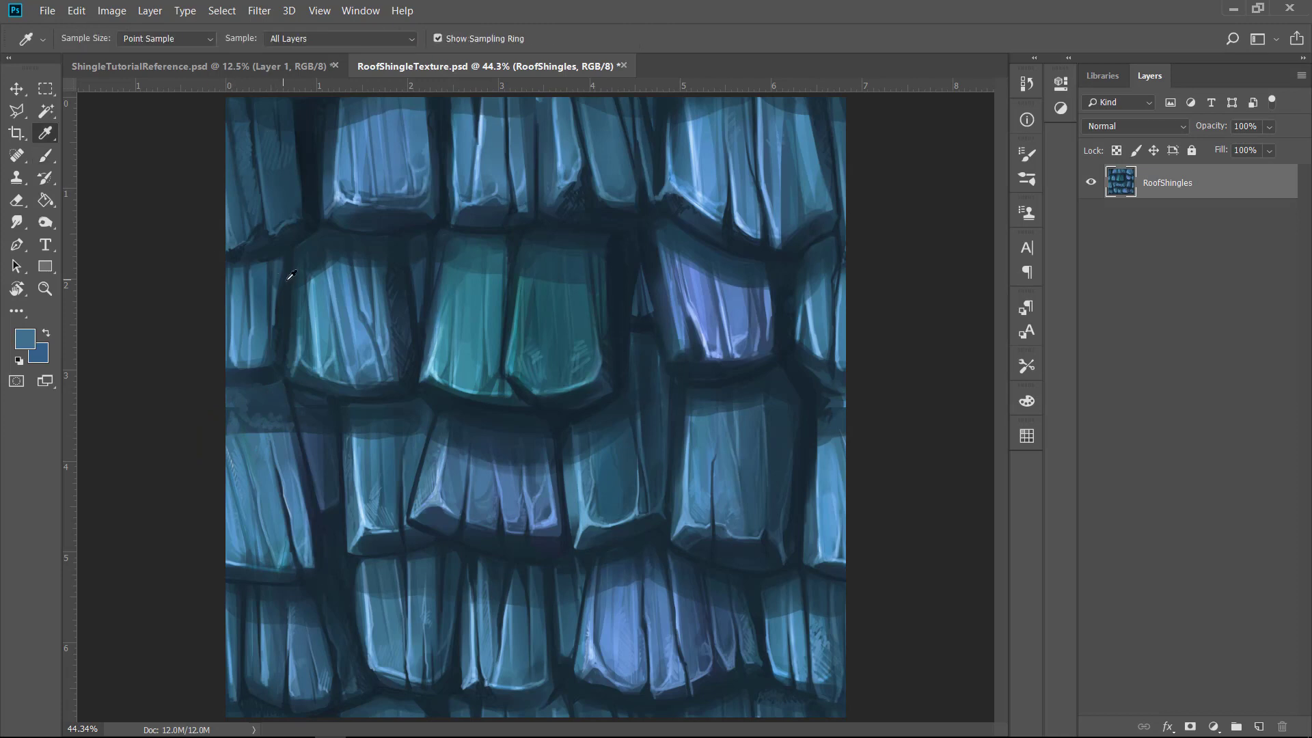
{"action": "key", "text": "bracketleft"}
{"action": "key", "text": "bracketleft"}
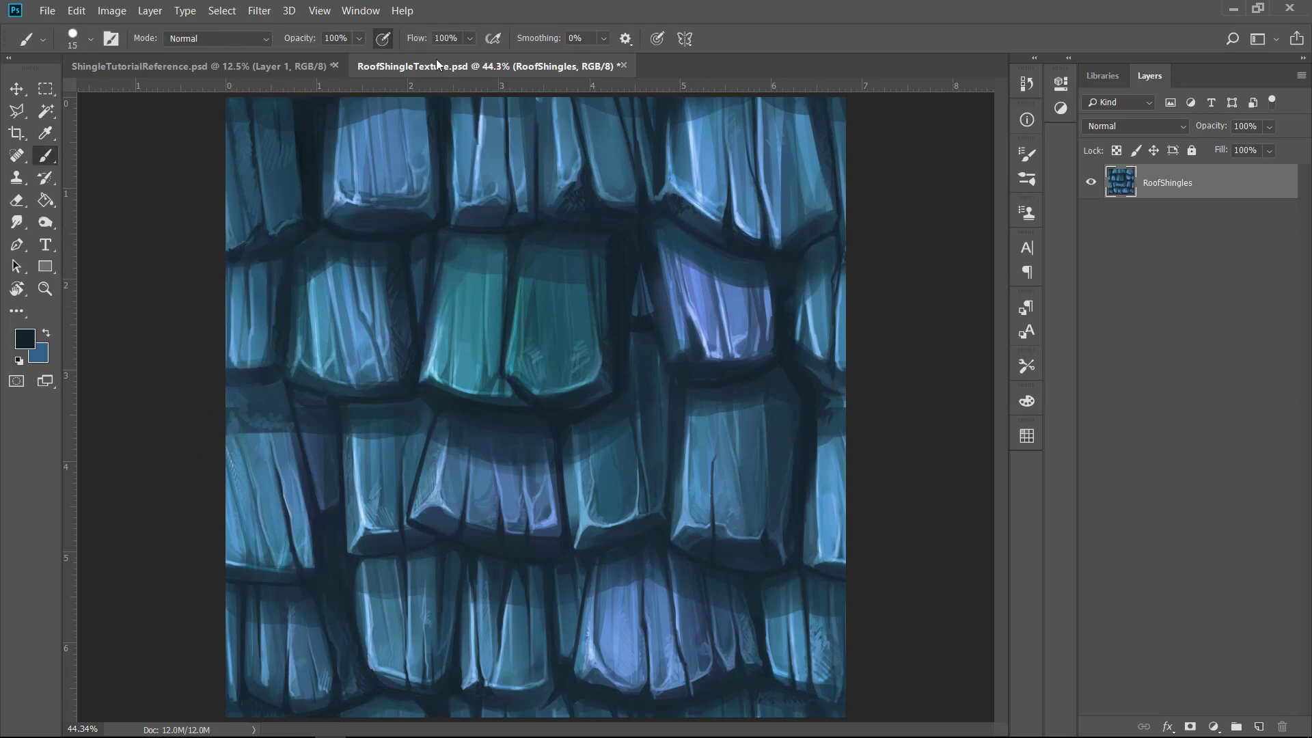
Step: Shift the tile with the last filter and back again to check the shadows across the seams
{"action": "key", "text": "alt+t"}
{"action": "key", "text": "Return"}
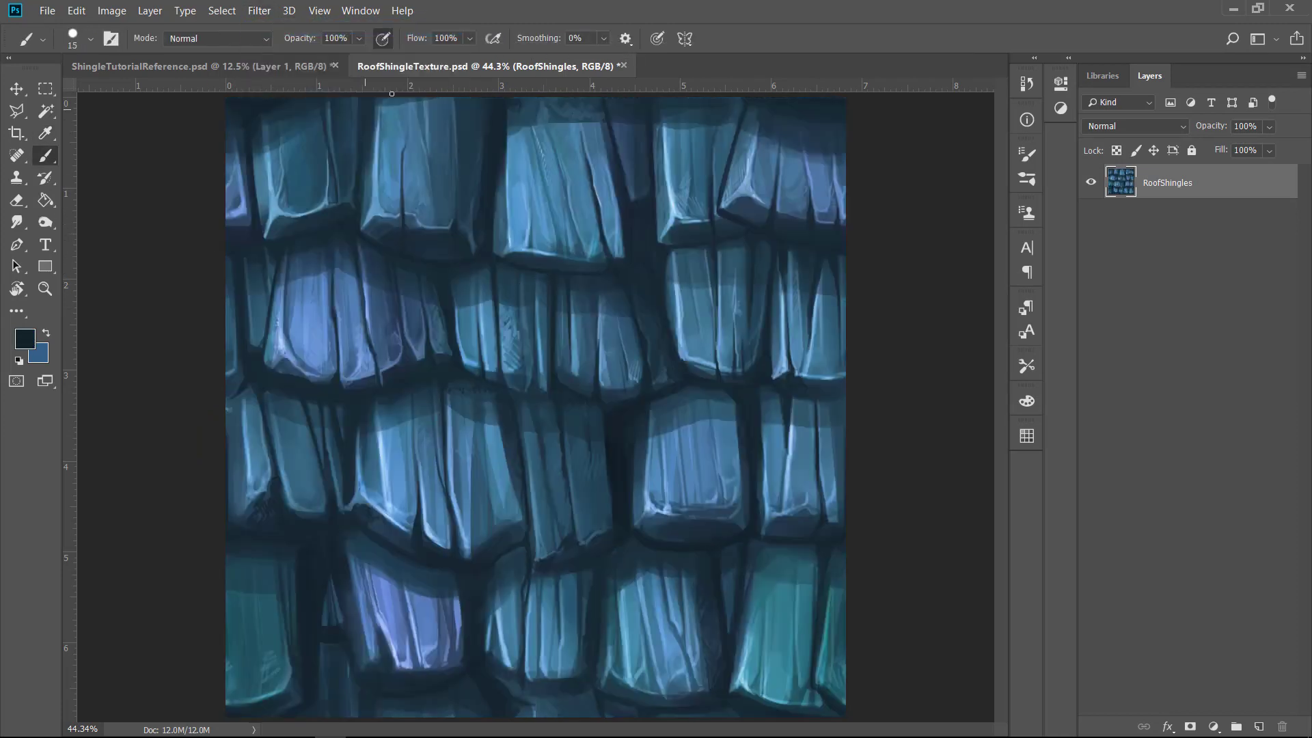
{"action": "left_click", "coordinate": [266, 10]}
{"action": "left_click", "coordinate": [272, 26]}
Step: Touch up the lower edge of the purple-blue third-row shingle with a sampled light blue and a 15 px brush
{"action": "left_click", "coordinate": [842, 412], "text": "alt"}
{"action": "left_click", "coordinate": [580, 521], "text": "alt"}
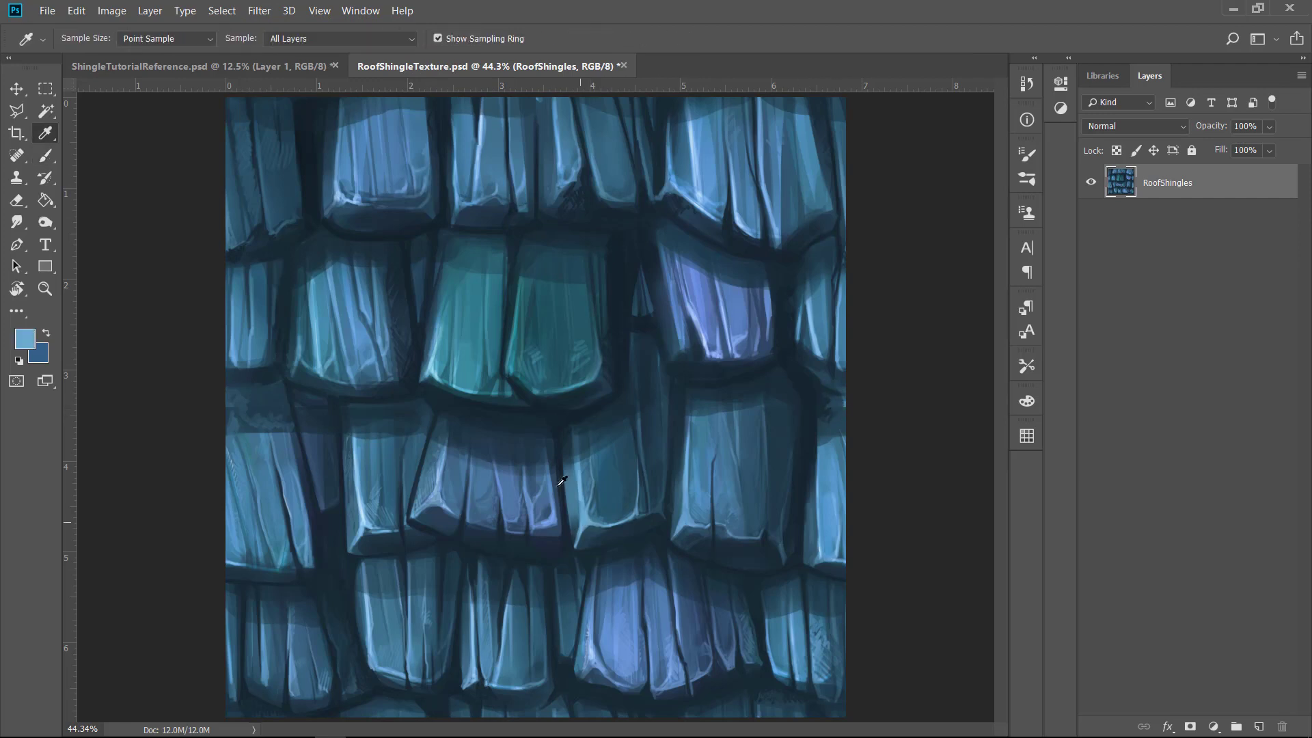
{"action": "left_click", "coordinate": [493, 526], "text": "alt"}
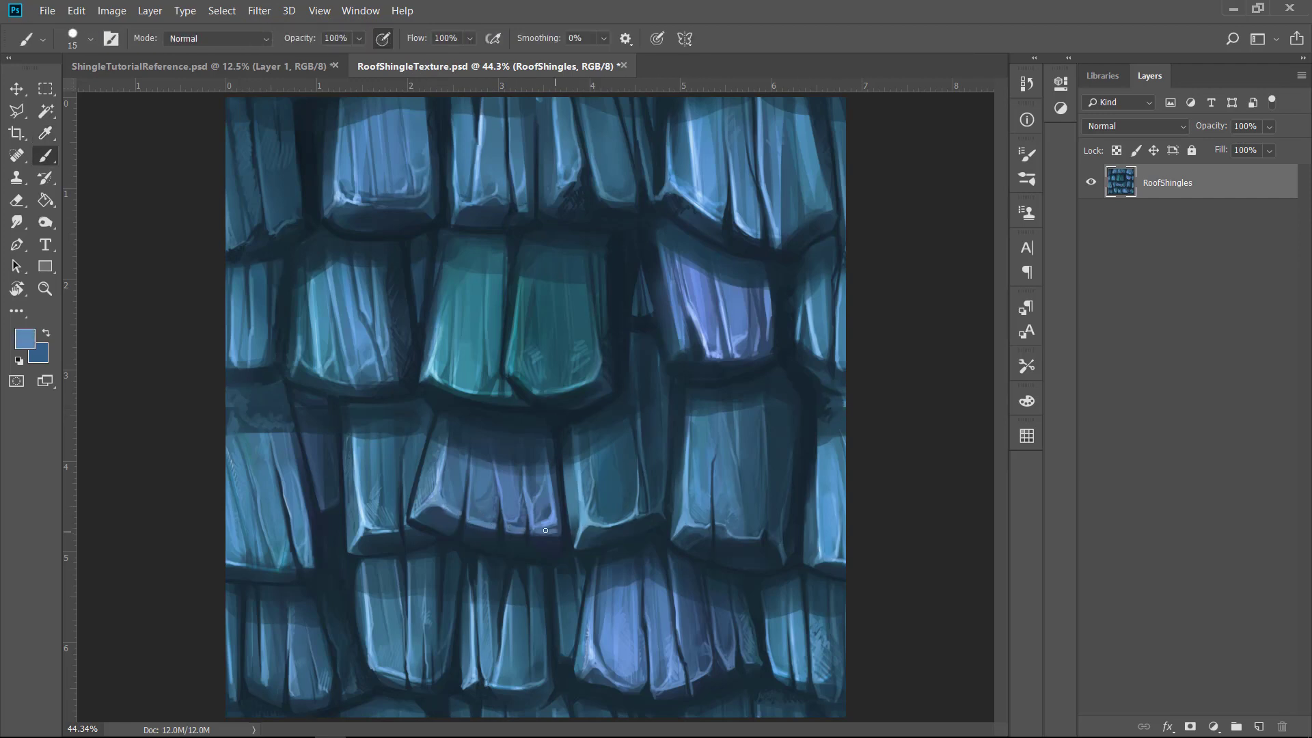
{"action": "key", "text": "bracketleft"}
Step: Paint light cyan highlights along the bottom edges of the teal and blue-teal second-row shingles with a 15 px brush
{"action": "left_click", "coordinate": [448, 386], "text": "alt"}
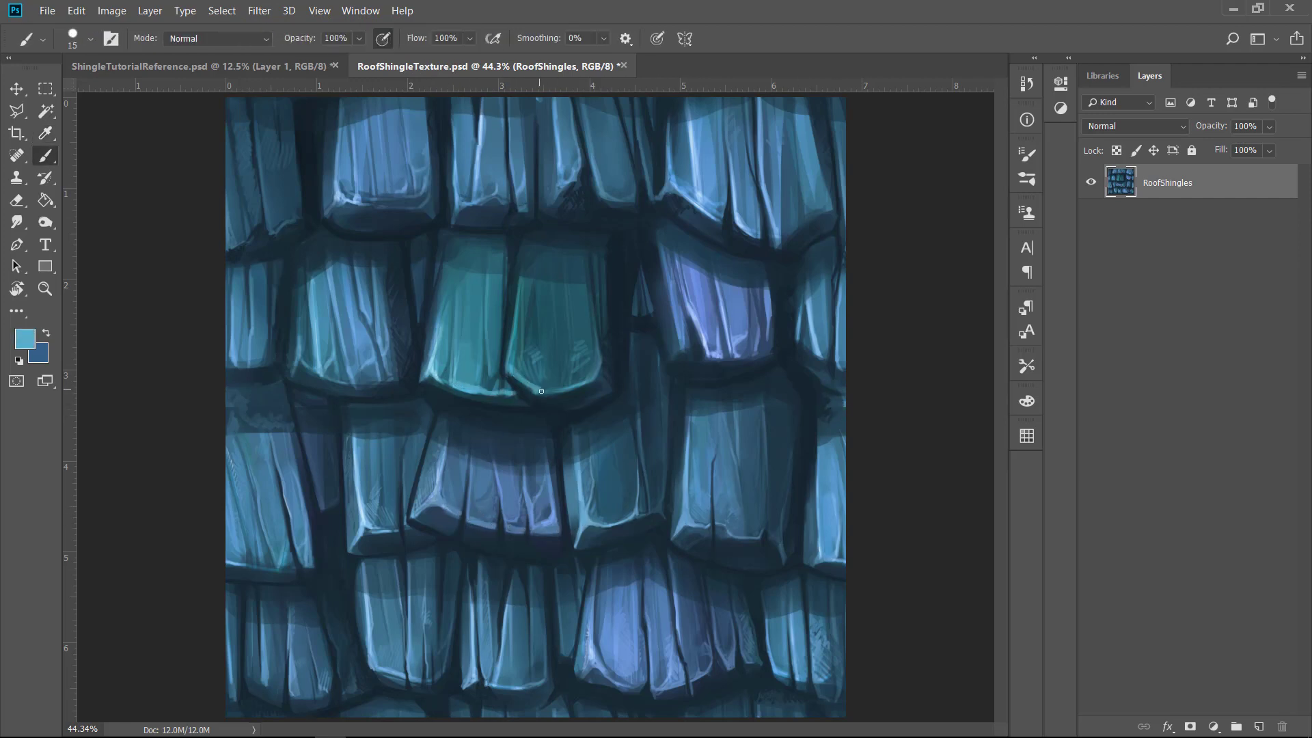
{"action": "key", "text": "bracketright"}
{"action": "key", "text": "bracketright"}
{"action": "left_click_drag", "start_coordinate": [347, 382], "coordinate": [304, 365]}
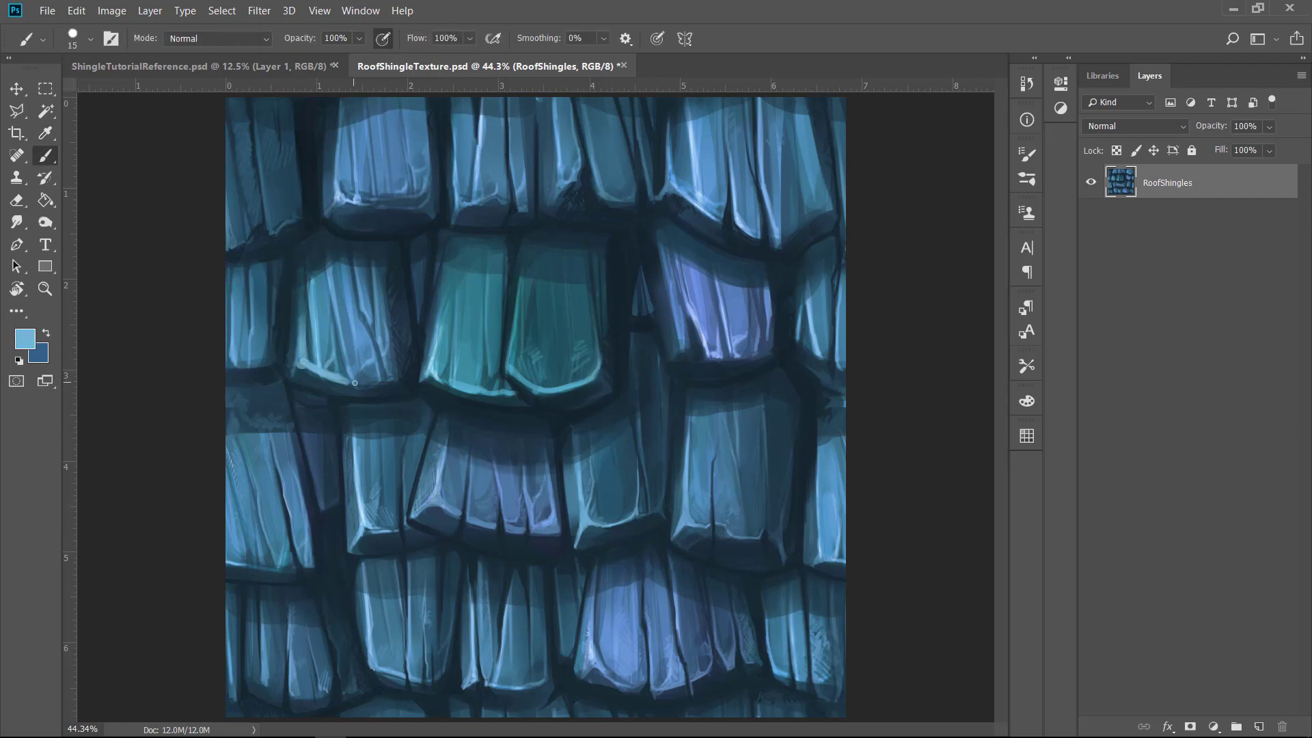
Step: Paint pale blue highlights along the lower edges of the first-row shingles and the purple second-row shingle with sampled colours
{"action": "left_click", "coordinate": [352, 200], "text": "alt"}
{"action": "key", "text": "bracketright"}
{"action": "key", "text": "bracketright"}
{"action": "left_click_drag", "start_coordinate": [355, 201], "coordinate": [401, 202]}
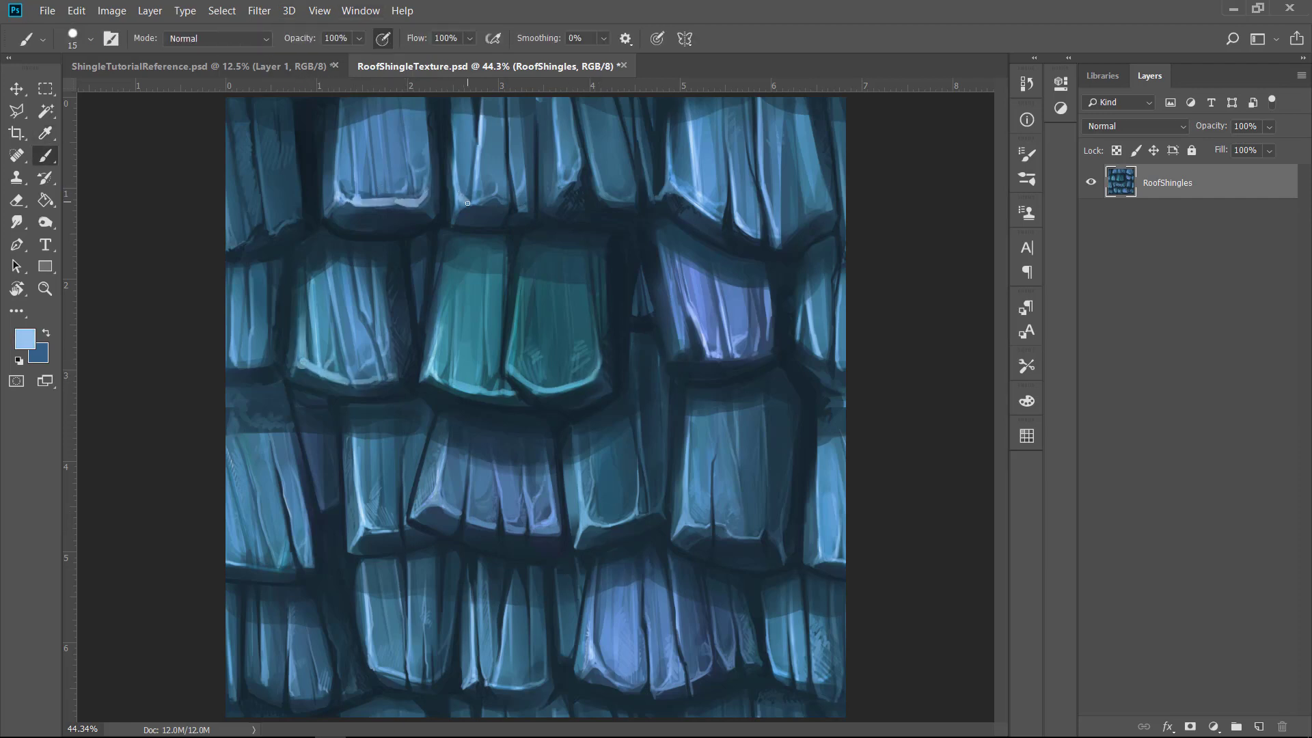
{"action": "key", "text": "bracketright"}
{"action": "key", "text": "bracketright"}
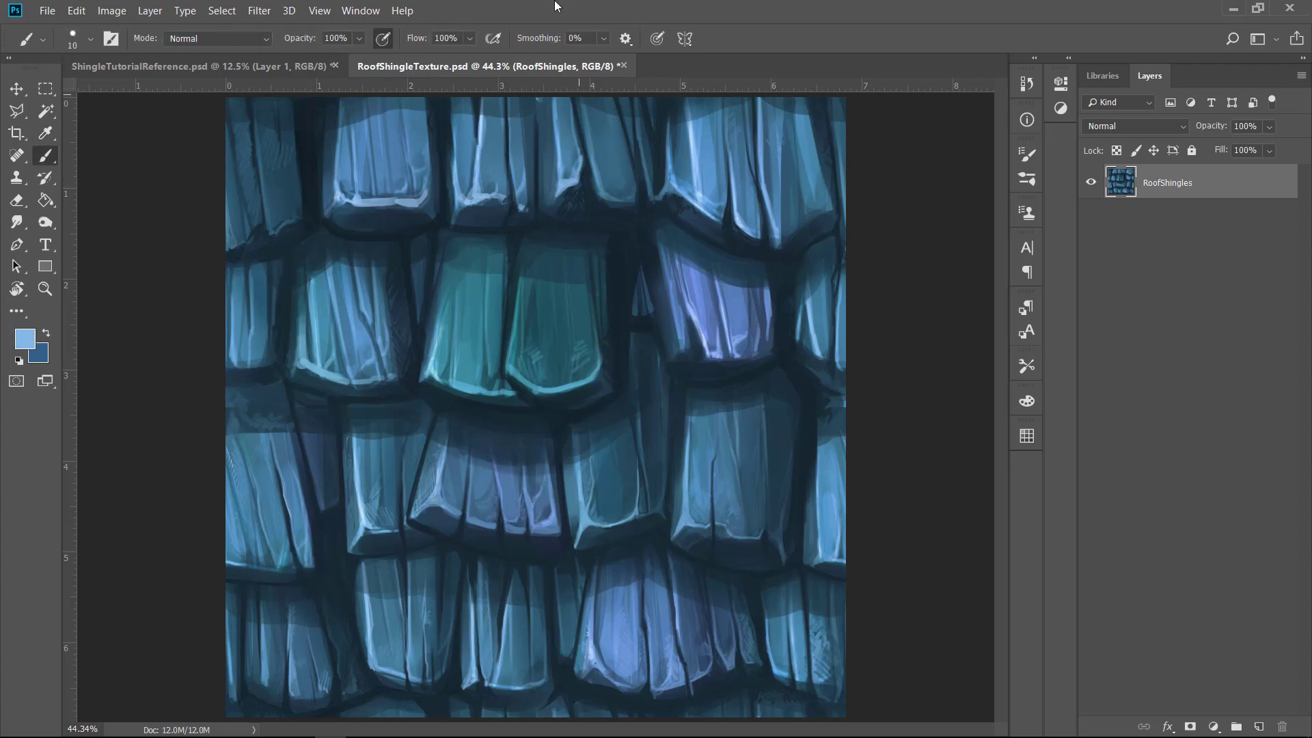
{"action": "key", "text": "bracketright"}
{"action": "left_click", "coordinate": [689, 196], "text": "alt"}
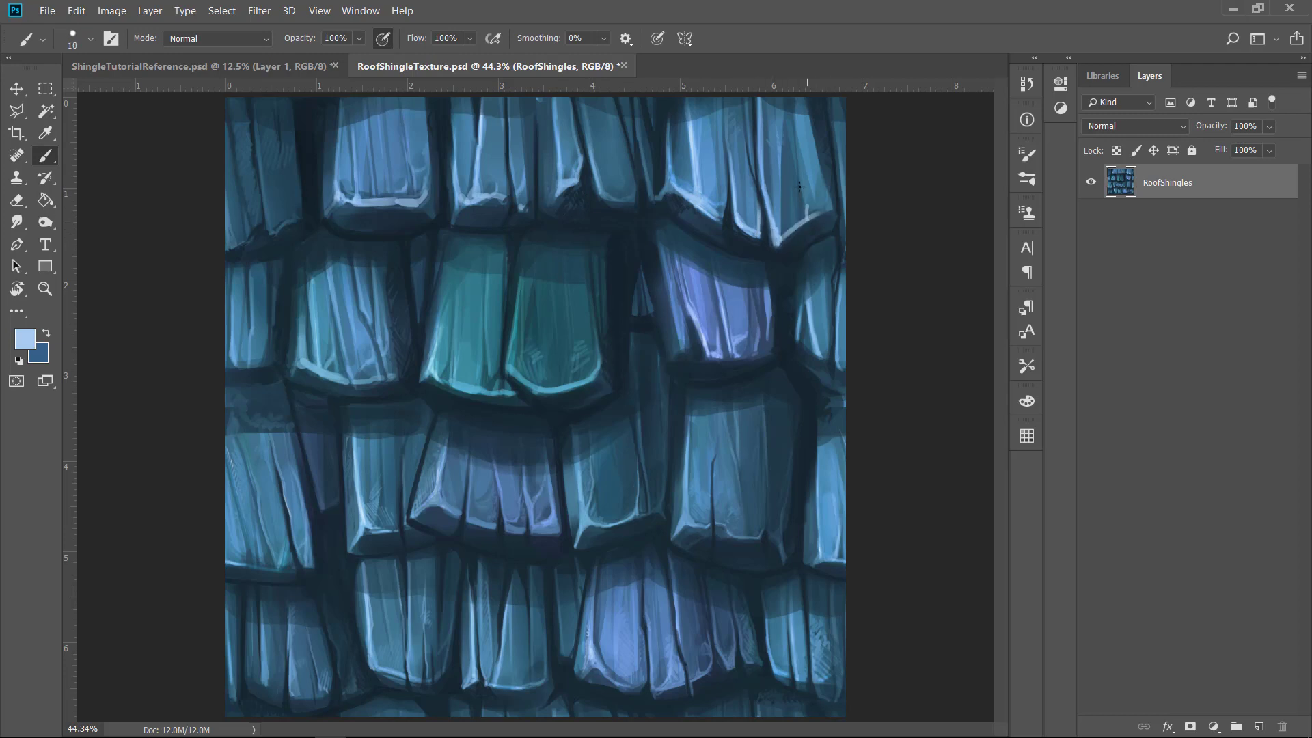
{"action": "left_click", "coordinate": [718, 345], "text": "alt"}
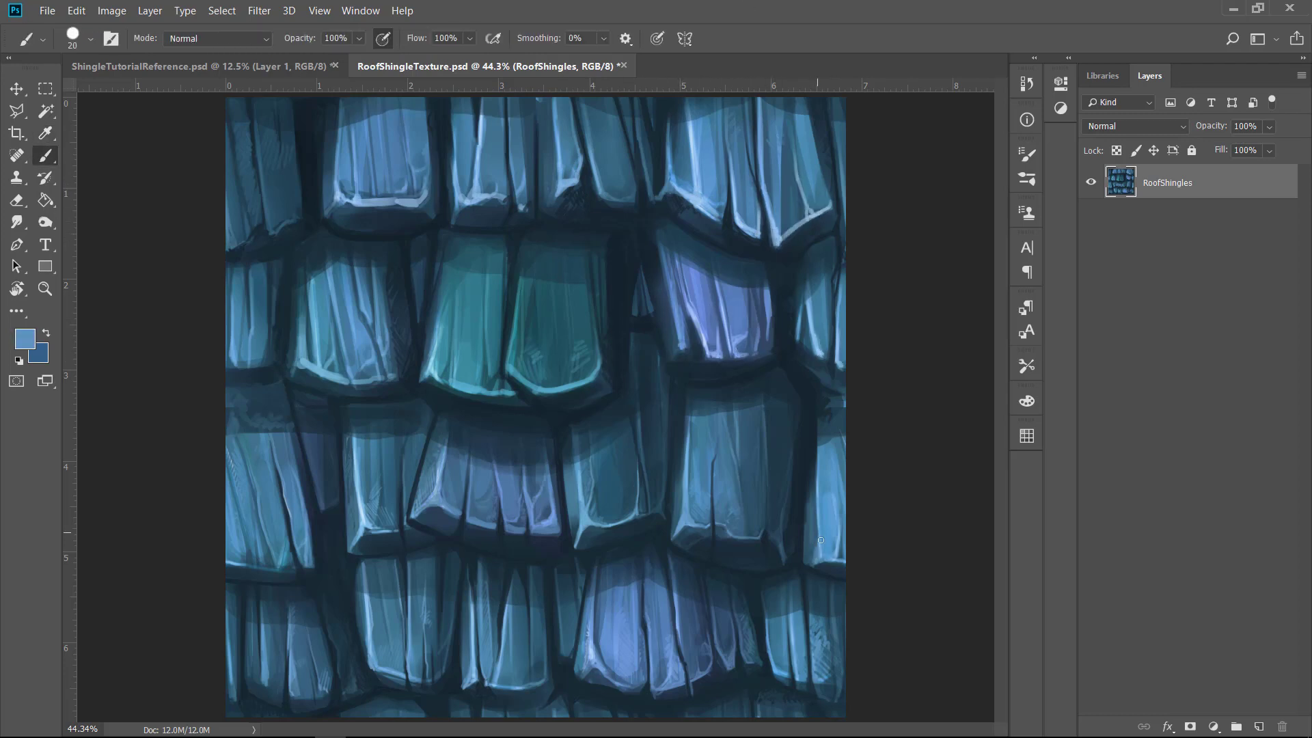
Step: Highlight the lower edges and cracks of the bottom-row shingles from right to left, using sampled light blues and a 9 px brush
{"action": "left_click", "coordinate": [813, 671], "text": "alt"}
{"action": "left_click", "coordinate": [632, 677], "text": "alt"}
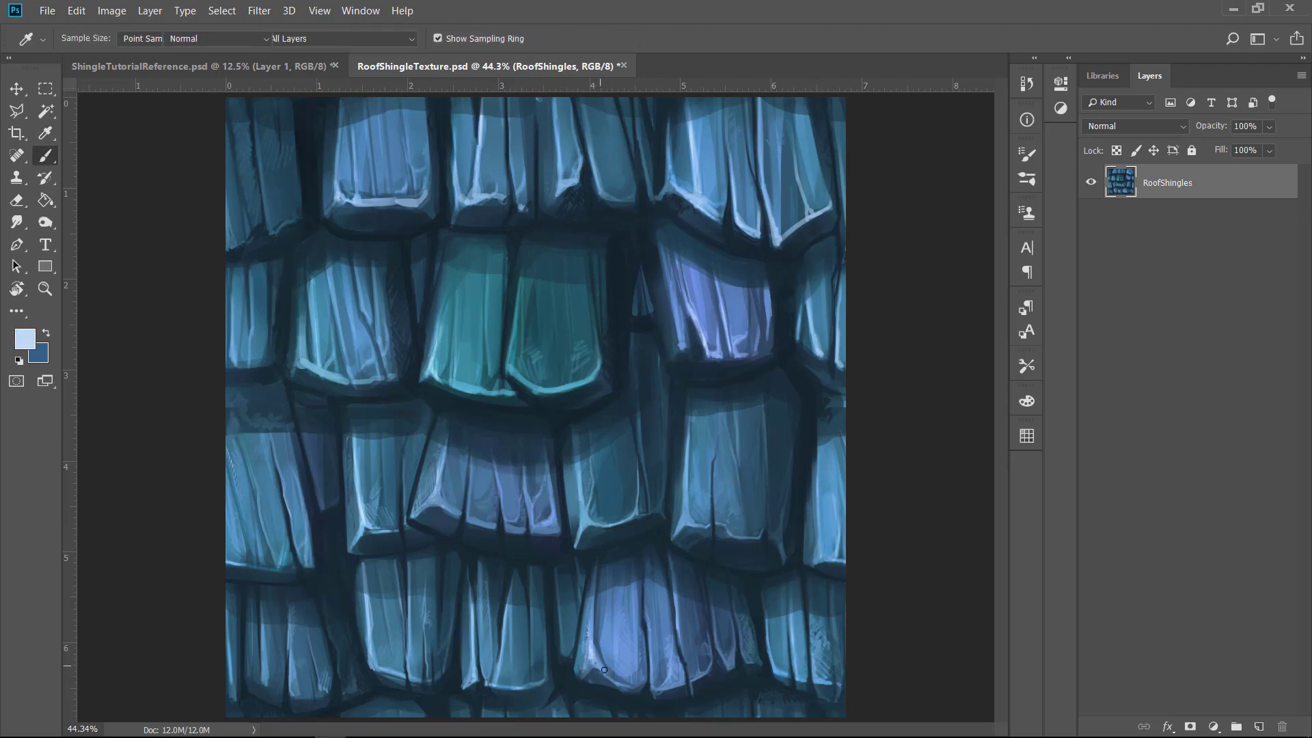
{"action": "key", "text": "["}
{"action": "left_click", "coordinate": [666, 649], "text": "alt"}
{"action": "mouse_move", "coordinate": [649, 620]}
{"action": "left_mouse_down"}
{"action": "mouse_move", "coordinate": [657, 674]}
{"action": "mouse_move", "coordinate": [681, 681]}
{"action": "left_mouse_up"}
{"action": "left_click", "coordinate": [601, 649], "text": "alt"}
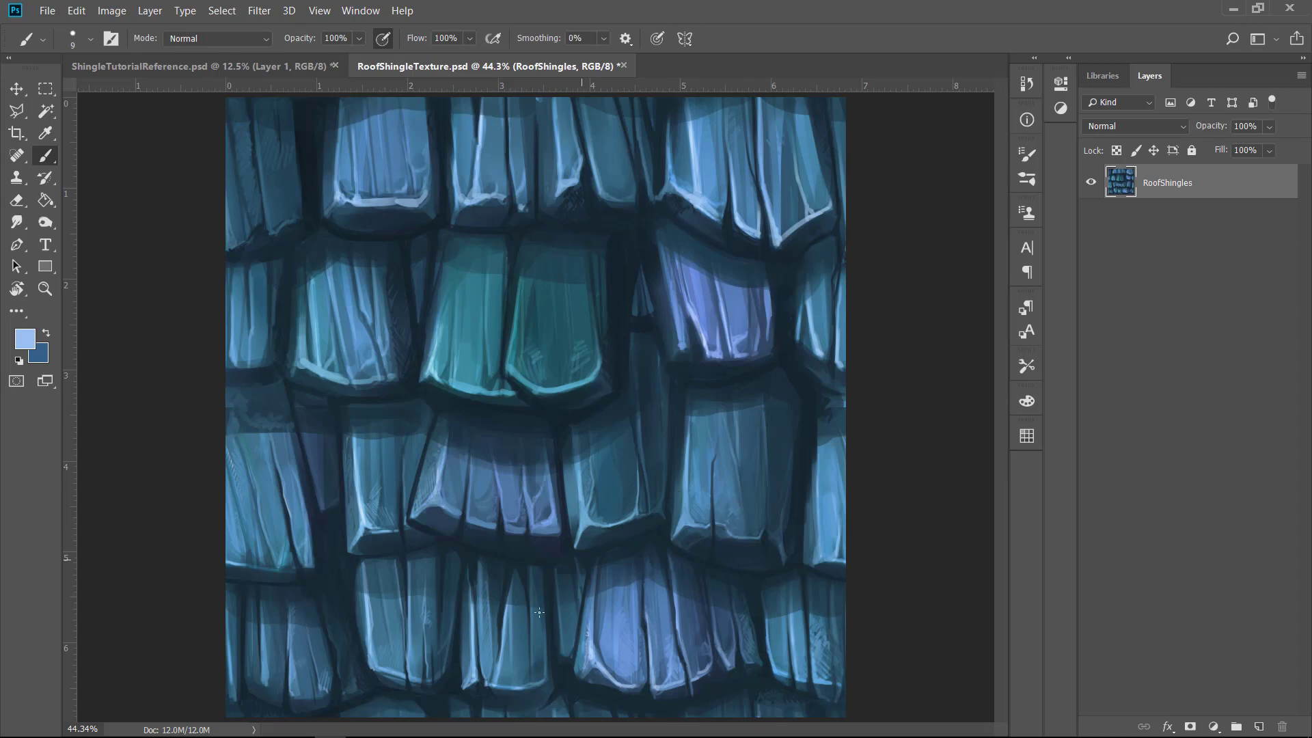
{"action": "left_click", "coordinate": [470, 681], "text": "alt"}
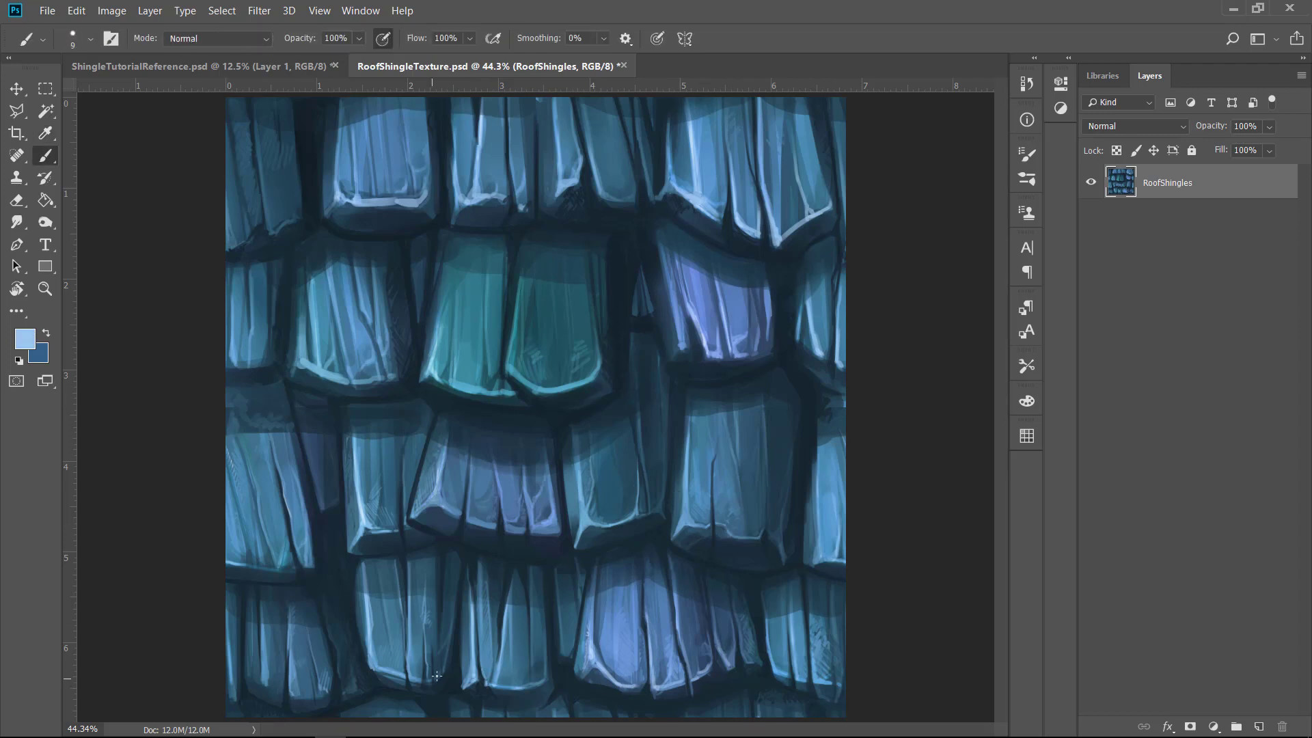
{"action": "left_click", "coordinate": [314, 704], "text": "alt"}
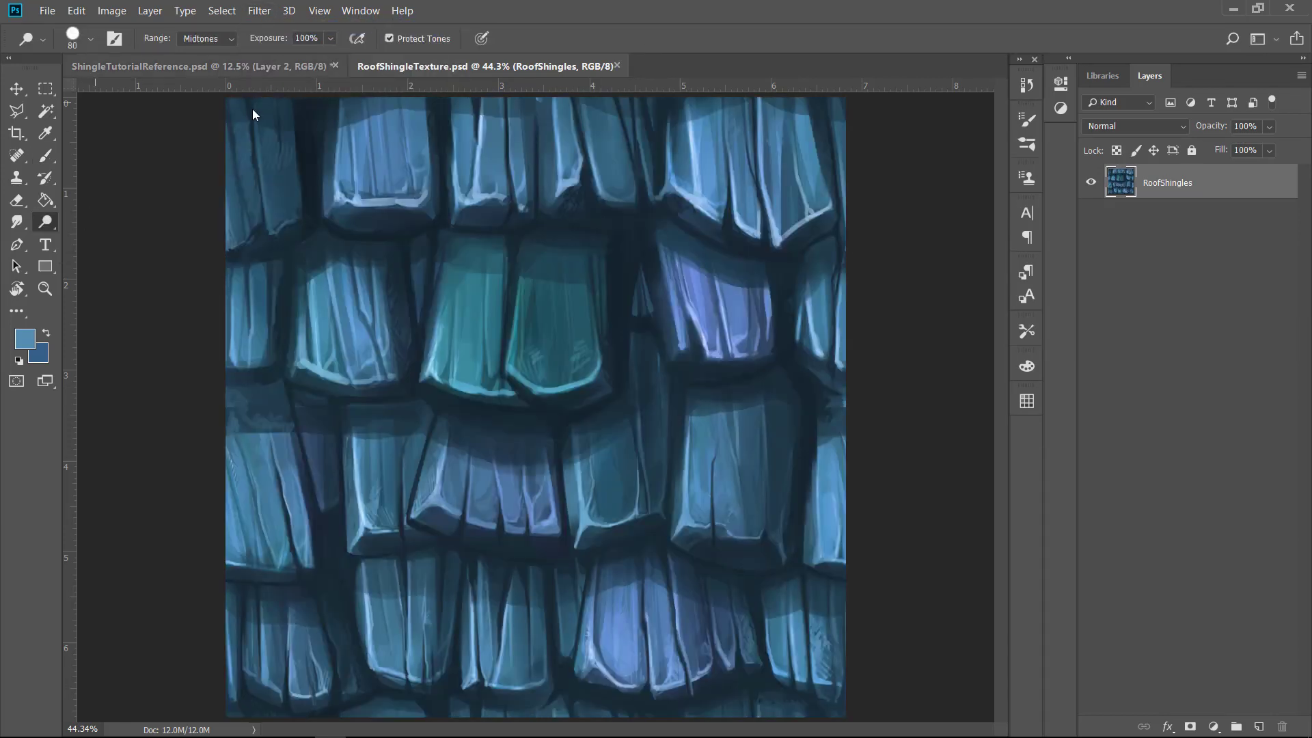
Step: Try dodging several shingles in the first three rows with an 80 px brush, Midtones range, 100% exposure and Protect Tones on
{"action": "left_click_drag", "start_coordinate": [321, 256], "coordinate": [338, 379]}
{"action": "left_click_drag", "start_coordinate": [373, 256], "coordinate": [386, 379]}
{"action": "left_click_drag", "start_coordinate": [586, 468], "coordinate": [584, 540]}
{"action": "mouse_move", "coordinate": [618, 521]}
{"action": "left_mouse_down"}
{"action": "mouse_move", "coordinate": [605, 454]}
{"action": "mouse_move", "coordinate": [659, 410]}
{"action": "left_mouse_up"}
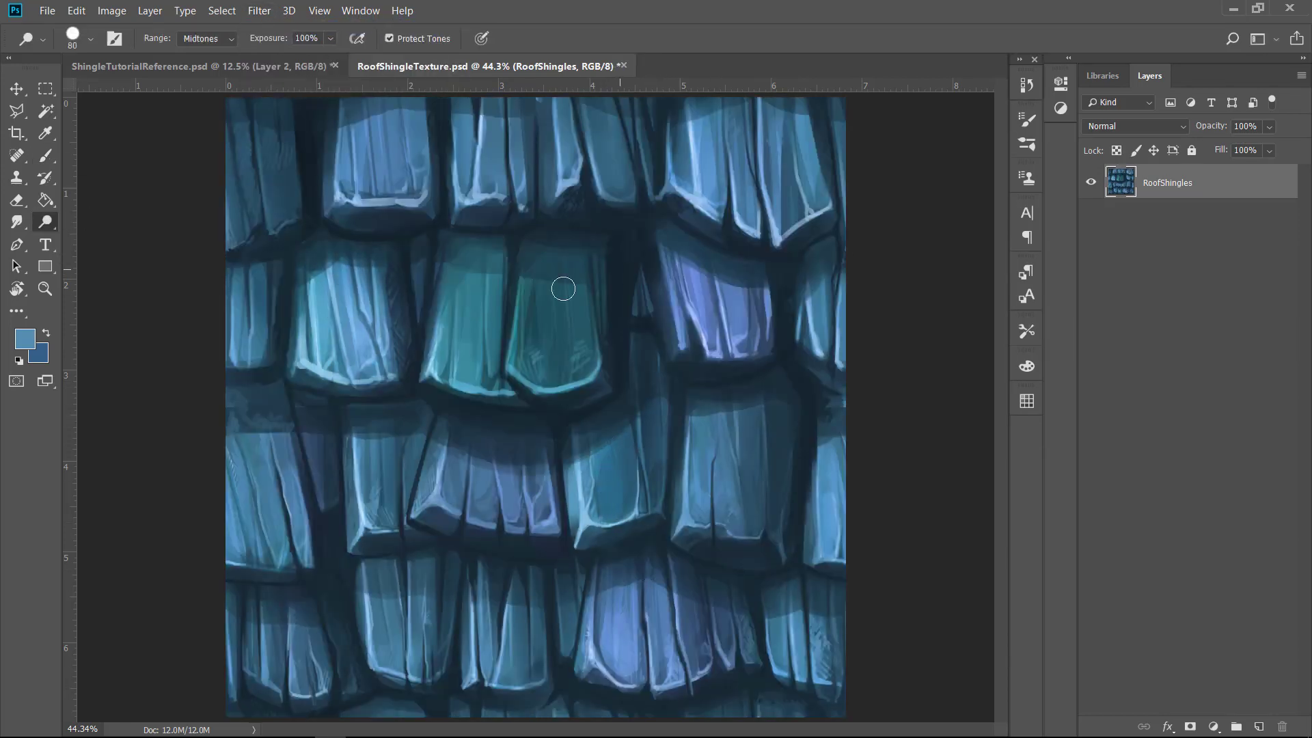
{"action": "left_click_drag", "start_coordinate": [359, 454], "coordinate": [357, 536]}
{"action": "mouse_move", "coordinate": [386, 531]}
{"action": "left_mouse_down"}
{"action": "mouse_move", "coordinate": [383, 451]}
{"action": "mouse_move", "coordinate": [416, 445]}
{"action": "left_mouse_up"}
{"action": "mouse_move", "coordinate": [464, 202]}
{"action": "left_mouse_down"}
{"action": "mouse_move", "coordinate": [481, 130]}
{"action": "mouse_move", "coordinate": [517, 203]}
{"action": "left_mouse_up"}
{"action": "left_click_drag", "start_coordinate": [517, 204], "coordinate": [506, 132]}
Step: Try burning the upper part of the purple second-row shingle with a 45 px brush in the Highlights range at 3% exposure
{"action": "key", "text": "shift+o"}
{"action": "mouse_move", "coordinate": [664, 260]}
{"action": "left_mouse_down"}
{"action": "mouse_move", "coordinate": [711, 355]}
{"action": "mouse_move", "coordinate": [697, 281]}
{"action": "left_mouse_up"}
{"action": "key", "text": "ctrl+a"}
Step: Try shifting the texture's overall colours with the Color Balance adjustment
{"action": "left_click", "coordinate": [111, 11]}
{"action": "mouse_move", "coordinate": [198, 47]}
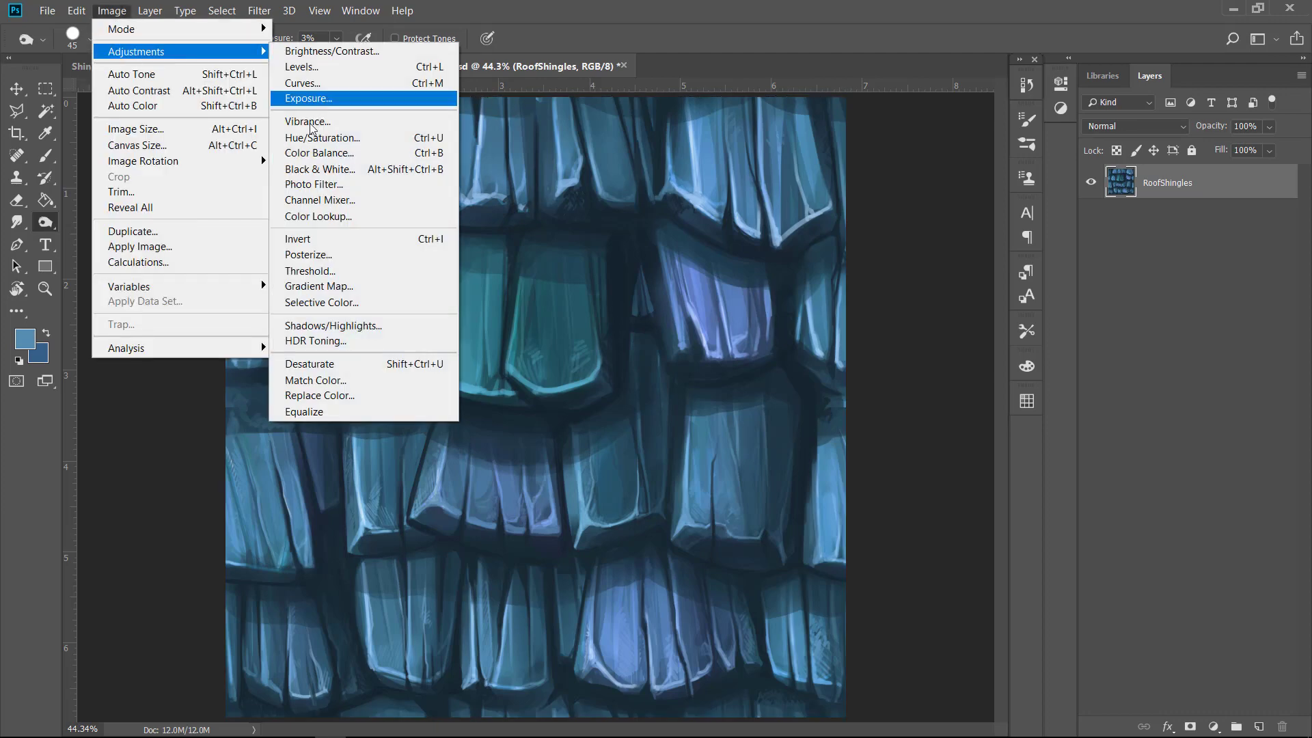
{"action": "left_click", "coordinate": [293, 152]}
{"action": "mouse_move", "coordinate": [1040, 282]}
{"action": "left_mouse_down"}
{"action": "mouse_move", "coordinate": [963, 283]}
{"action": "mouse_move", "coordinate": [994, 282]}
{"action": "left_mouse_up"}
{"action": "left_click_drag", "start_coordinate": [1041, 326], "coordinate": [1058, 326]}
{"action": "left_click_drag", "start_coordinate": [1041, 238], "coordinate": [1100, 255]}
{"action": "key", "text": "Escape"}
Step: Apply a slight Brightness/Contrast adjustment to the RoofShingles layer
{"action": "left_click", "coordinate": [112, 10]}
{"action": "mouse_move", "coordinate": [198, 48]}
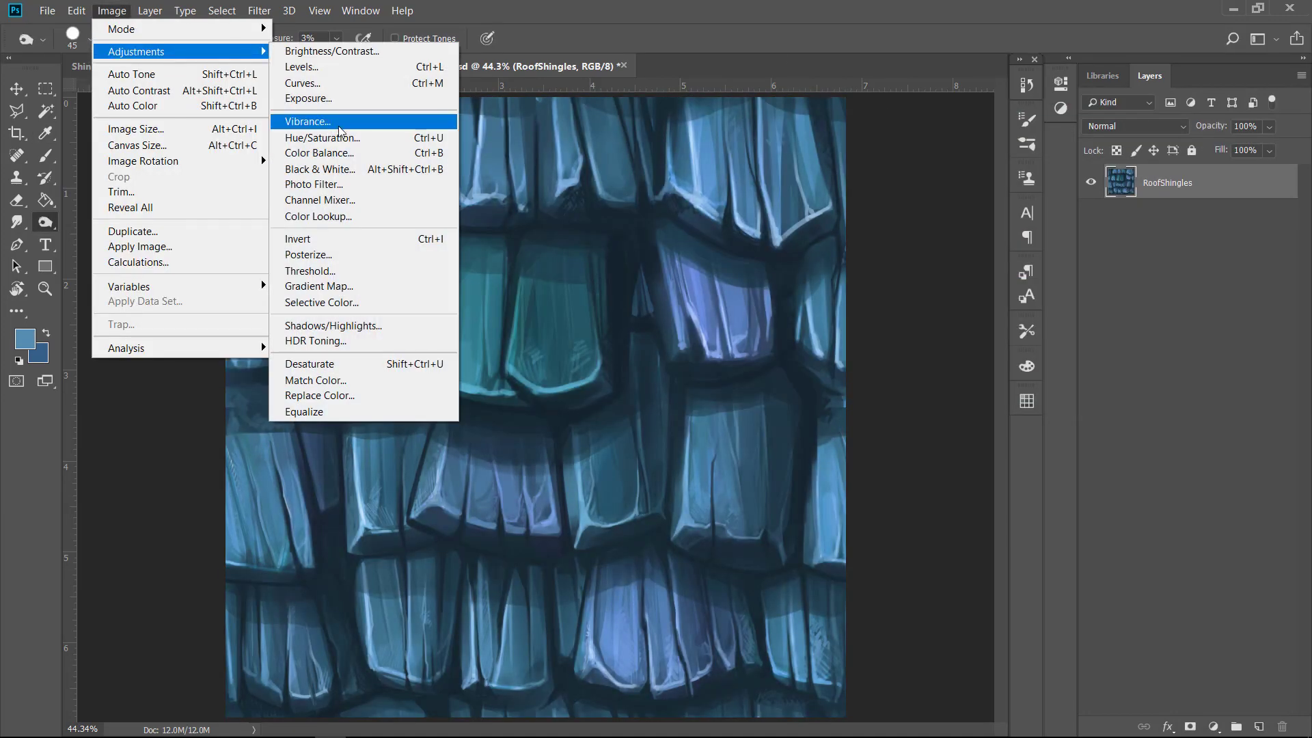
{"action": "left_click", "coordinate": [321, 41]}
{"action": "mouse_move", "coordinate": [1083, 425]}
{"action": "left_mouse_down"}
{"action": "mouse_move", "coordinate": [1193, 418]}
{"action": "mouse_move", "coordinate": [1094, 429]}
{"action": "left_mouse_up"}
{"action": "key", "text": "Return"}
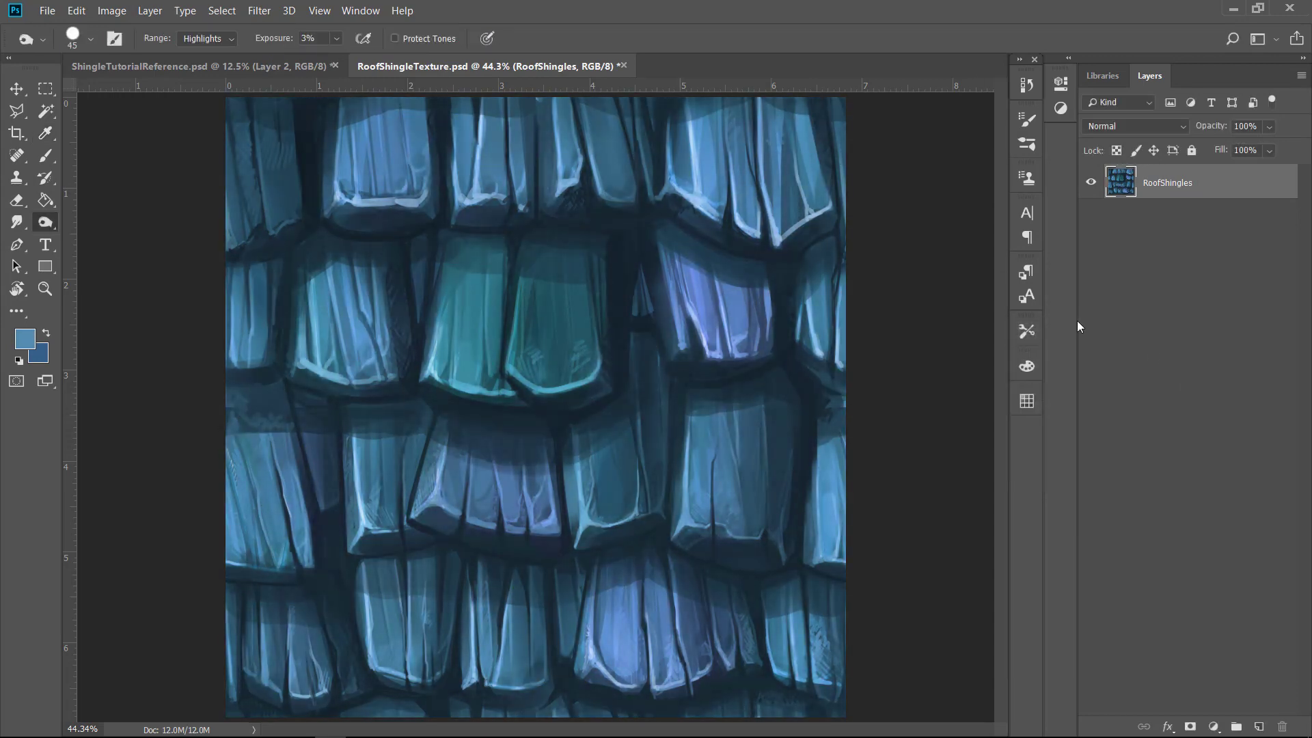
Step: Shift the shingle texture with the last Offset filter and back again to inspect its tile seams
{"action": "left_click", "coordinate": [48, 10]}
{"action": "left_click", "coordinate": [270, 29]}
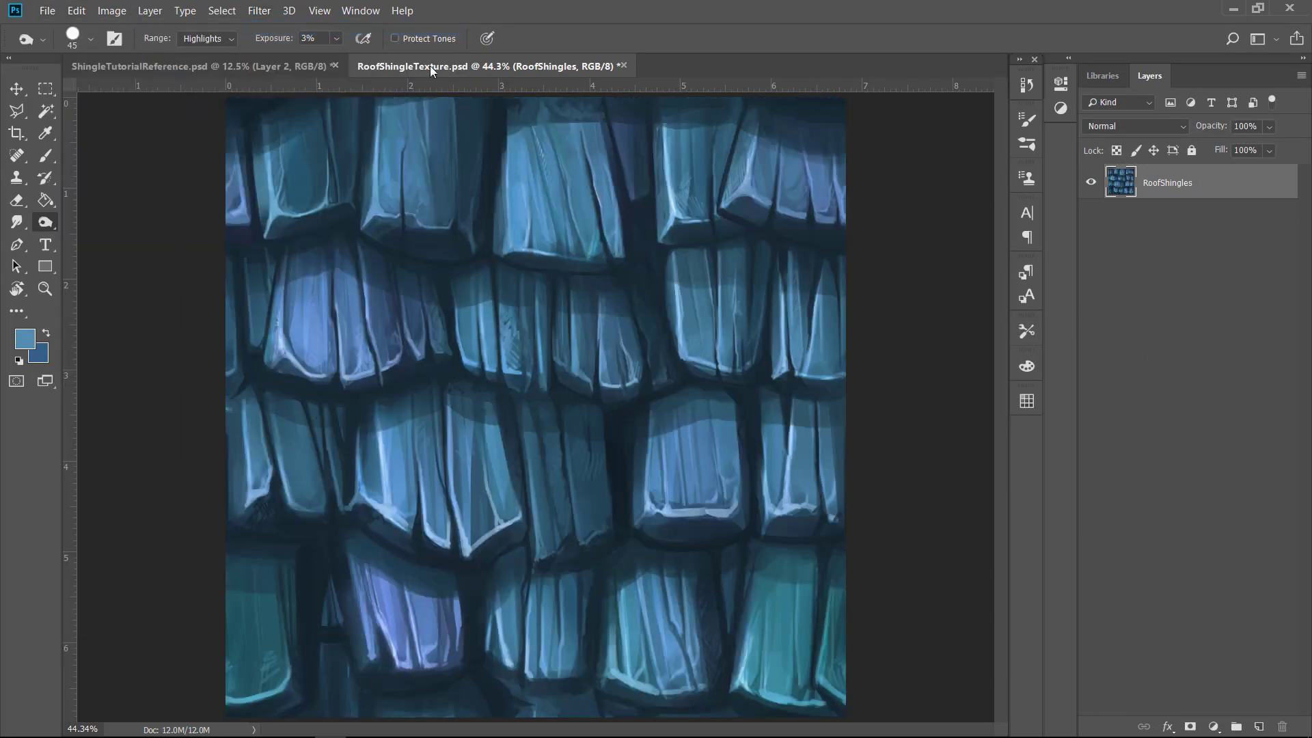
{"action": "left_click", "coordinate": [221, 10]}
{"action": "key", "text": "ctrl+z"}
Step: Define the current shingle texture as a pattern
{"action": "left_click", "coordinate": [111, 10]}
{"action": "mouse_move", "coordinate": [150, 11]}
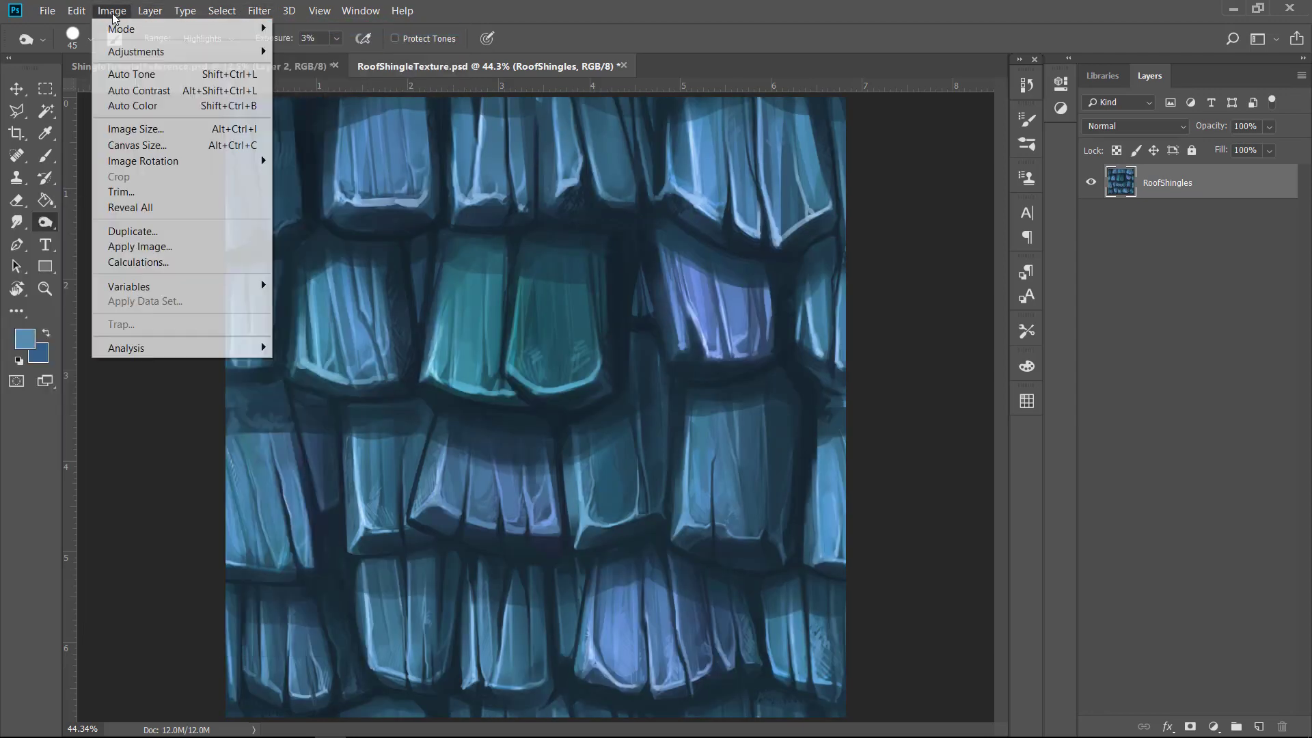
{"action": "left_click", "coordinate": [77, 11]}
{"action": "left_click", "coordinate": [77, 10]}
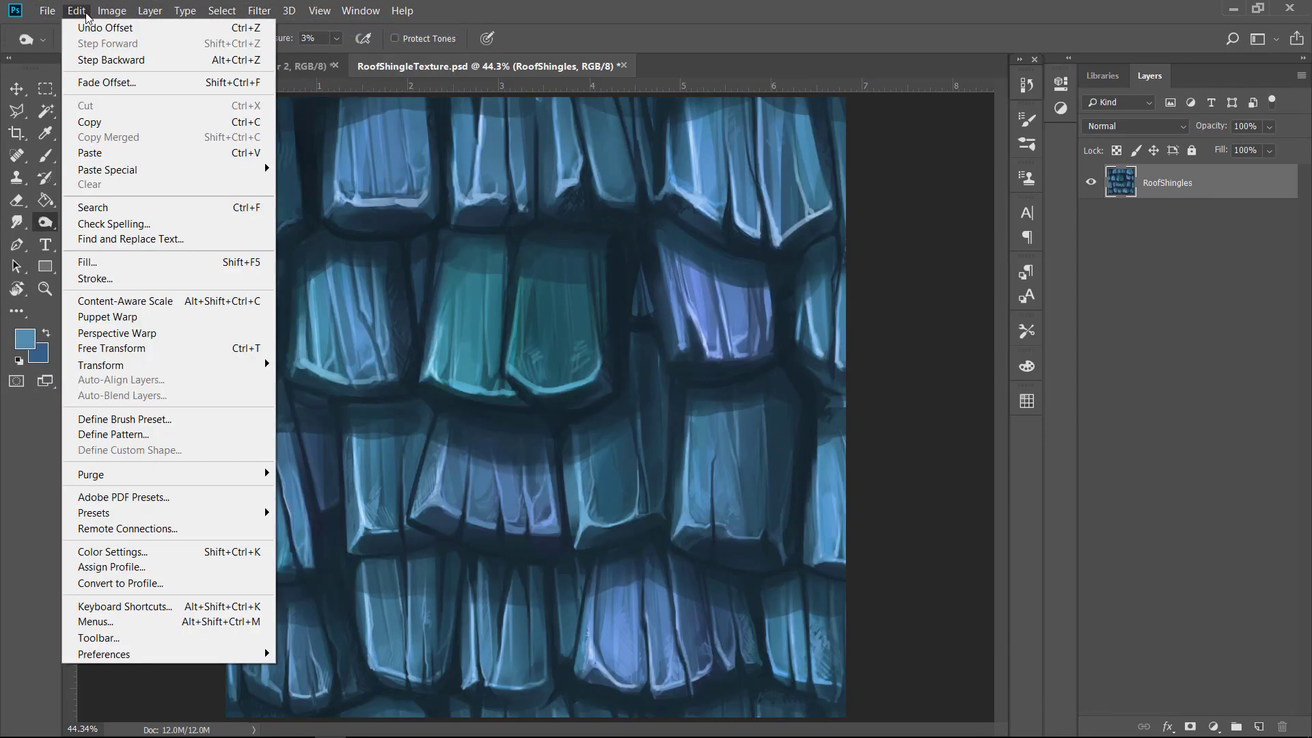
{"action": "left_click", "coordinate": [113, 435]}
{"action": "left_click", "coordinate": [874, 248]}
Step: Preview the shingle pattern's tiling in a scaled-down pattern fill layer without keeping the layer
{"action": "left_click", "coordinate": [150, 10]}
{"action": "mouse_move", "coordinate": [179, 208]}
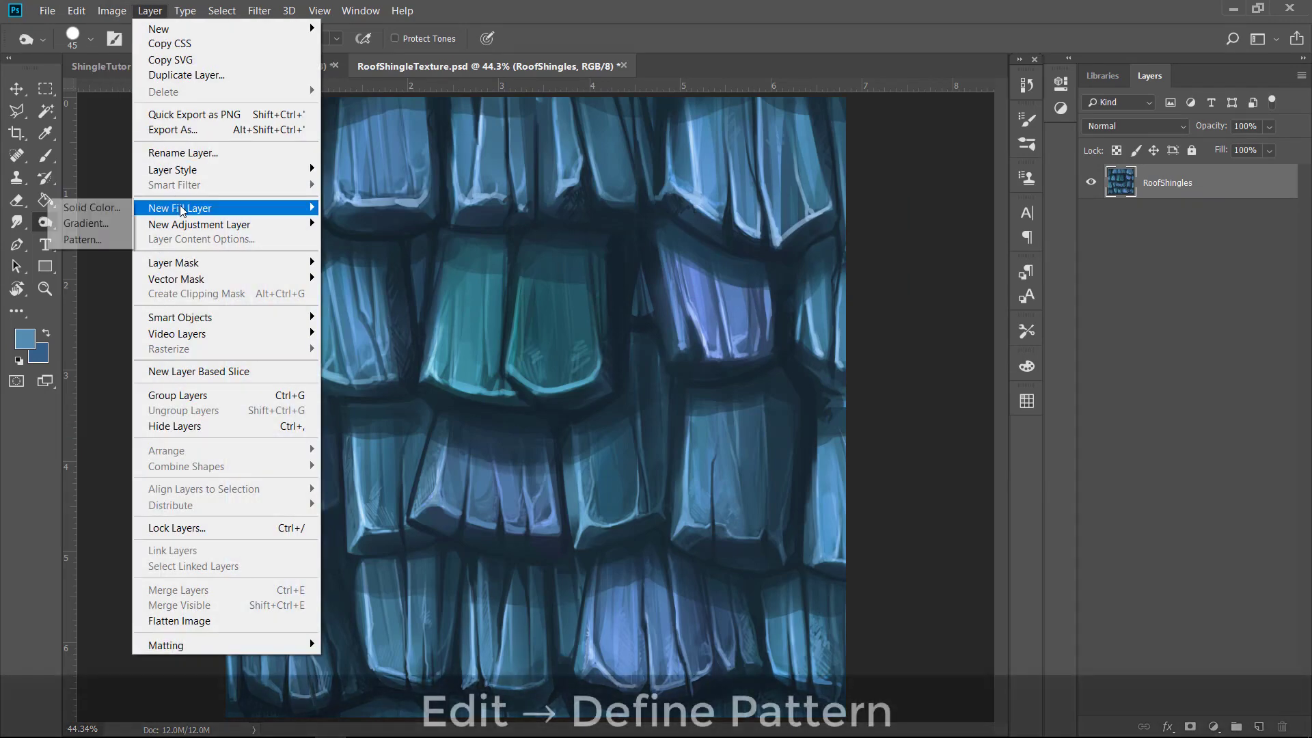
{"action": "left_click", "coordinate": [83, 240]}
{"action": "left_click", "coordinate": [836, 239]}
{"action": "left_click", "coordinate": [1035, 238]}
{"action": "left_click_drag", "start_coordinate": [1034, 242], "coordinate": [994, 231]}
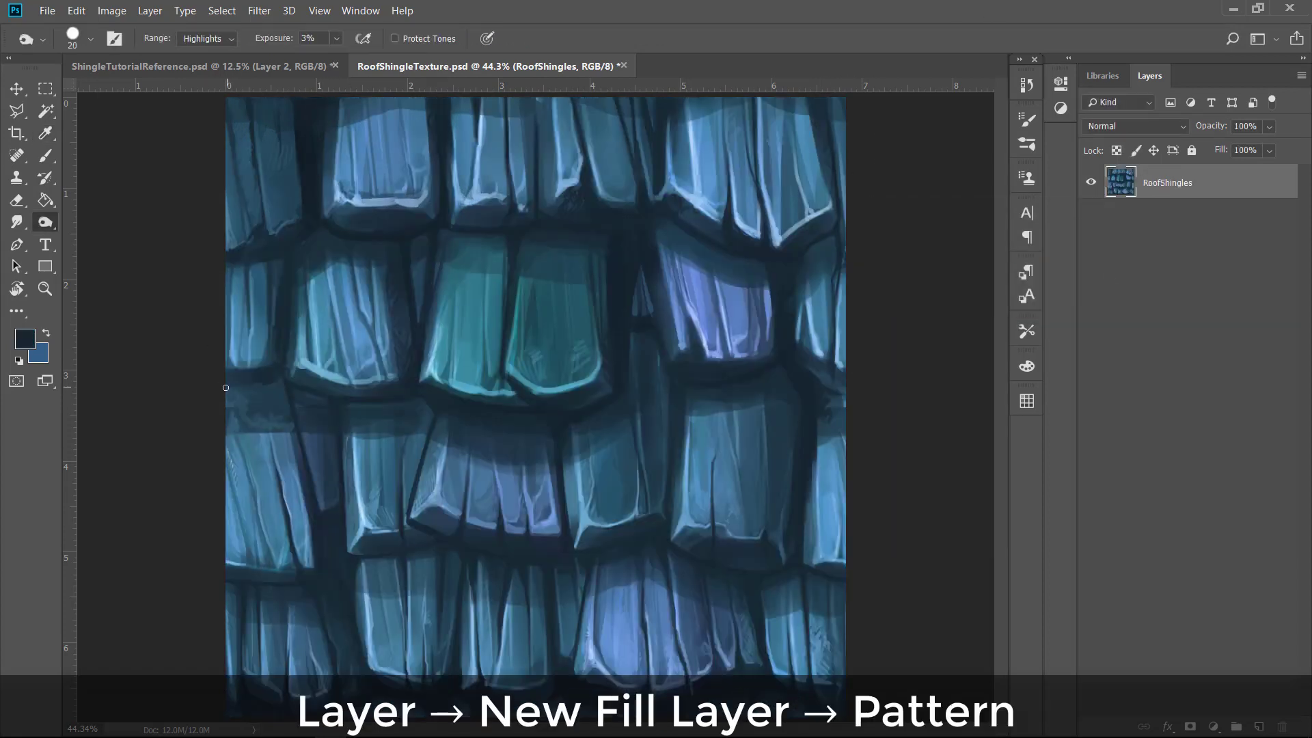
Step: Touch up the tile's edge seams in dark blue with a 15 px brush, repeatedly shifting the texture with the Offset filter
{"action": "key", "text": "b"}
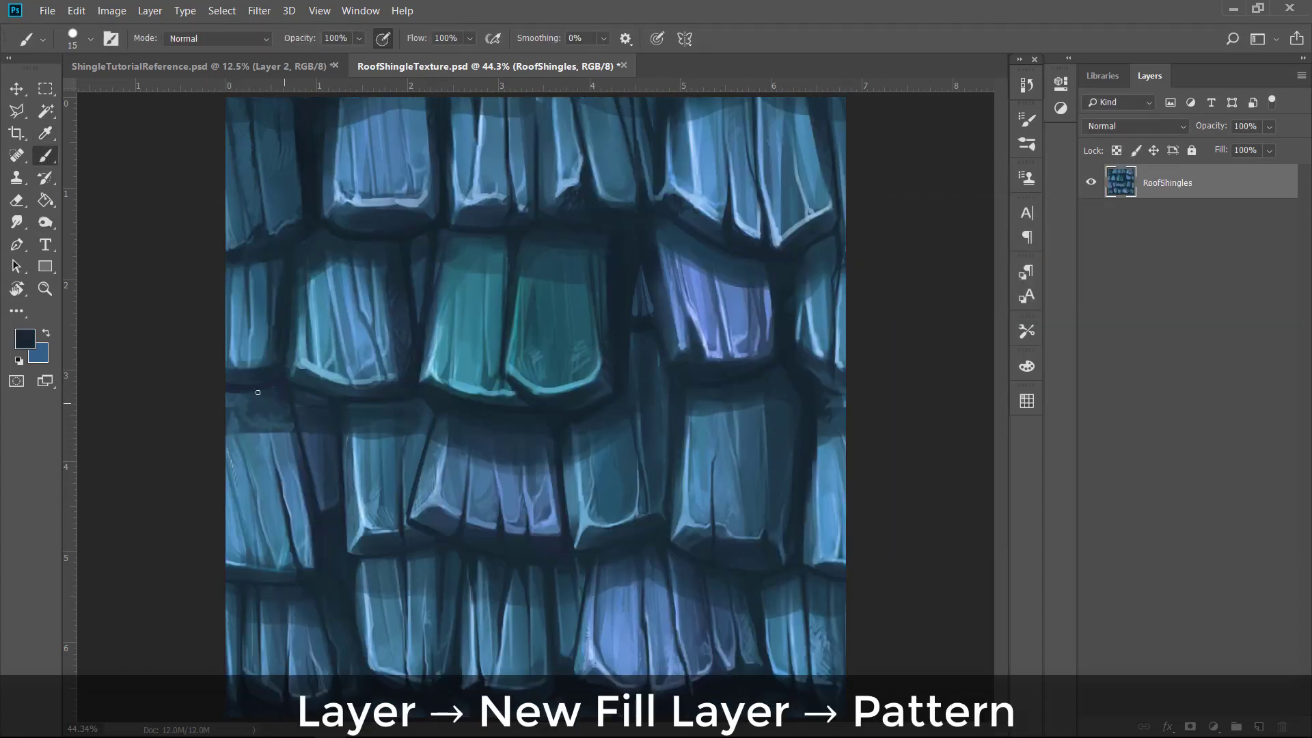
{"action": "left_click", "coordinate": [259, 10]}
{"action": "left_click", "coordinate": [273, 26]}
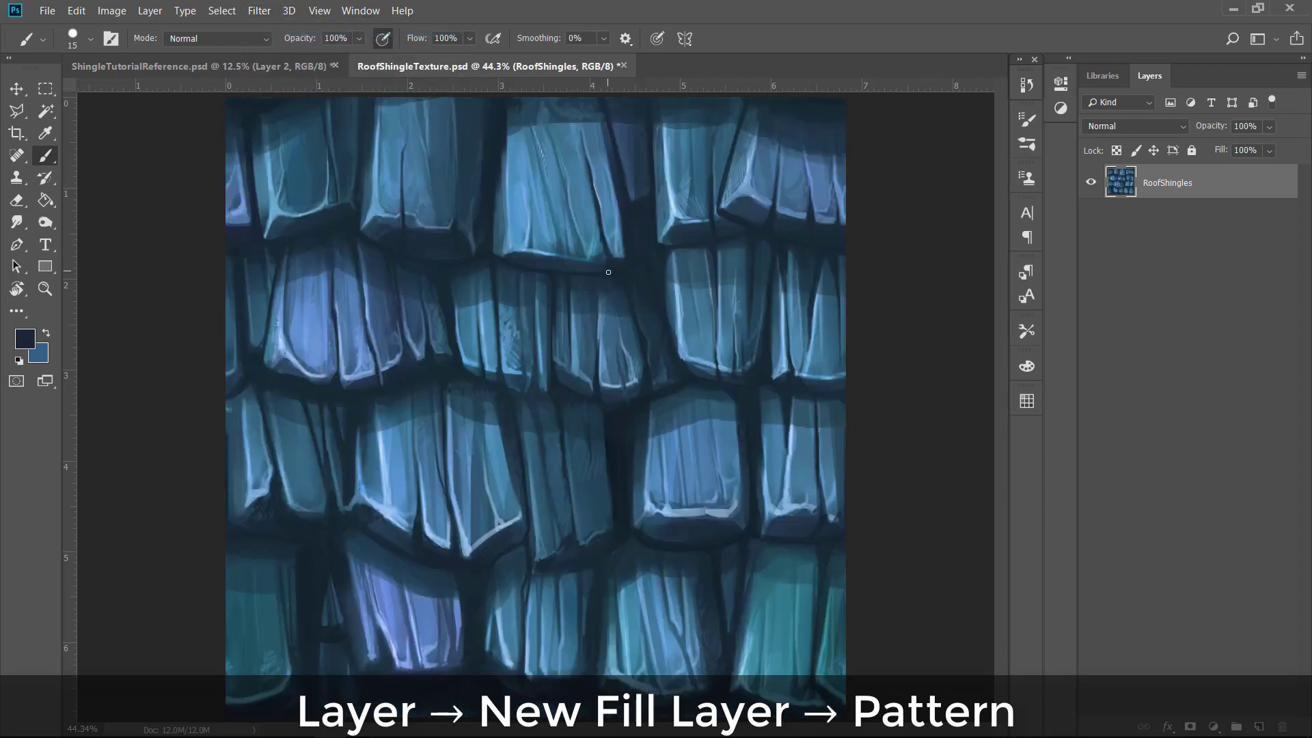
{"action": "left_click", "coordinate": [259, 10]}
{"action": "left_click", "coordinate": [274, 26]}
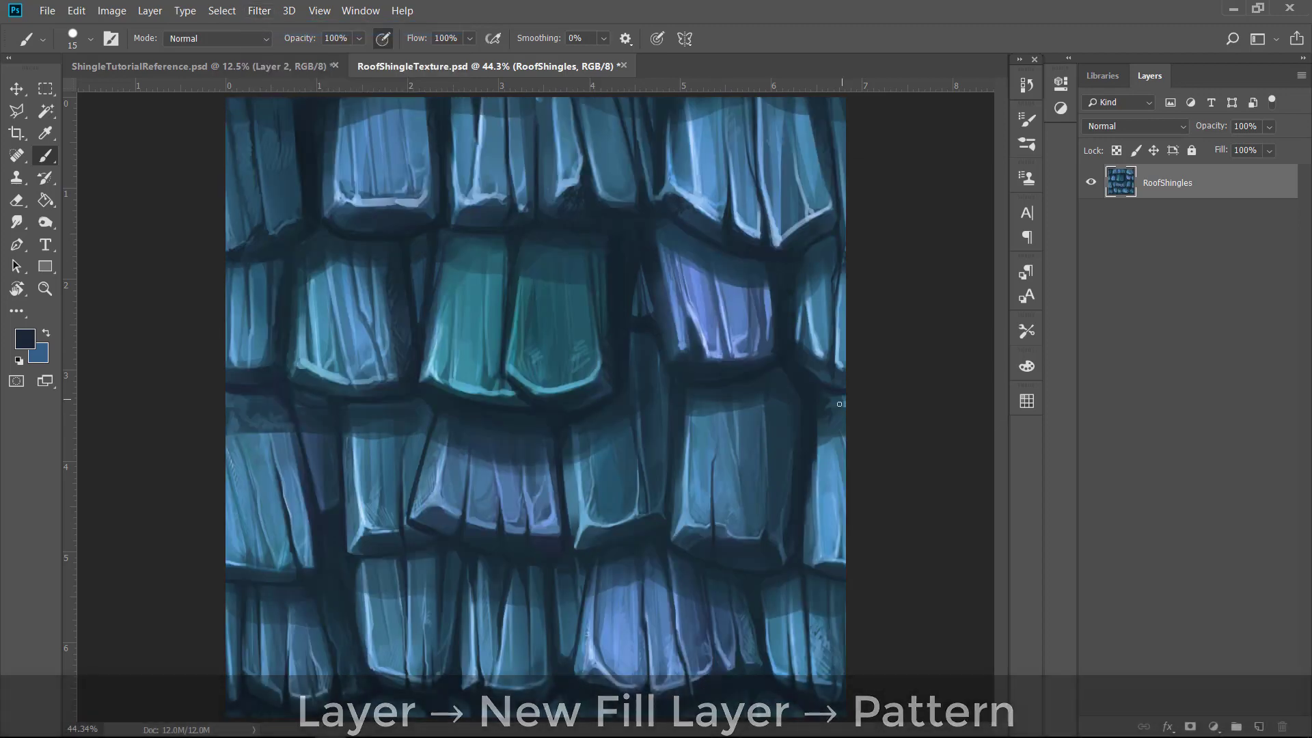
{"action": "left_click", "coordinate": [258, 10]}
{"action": "left_click", "coordinate": [273, 26]}
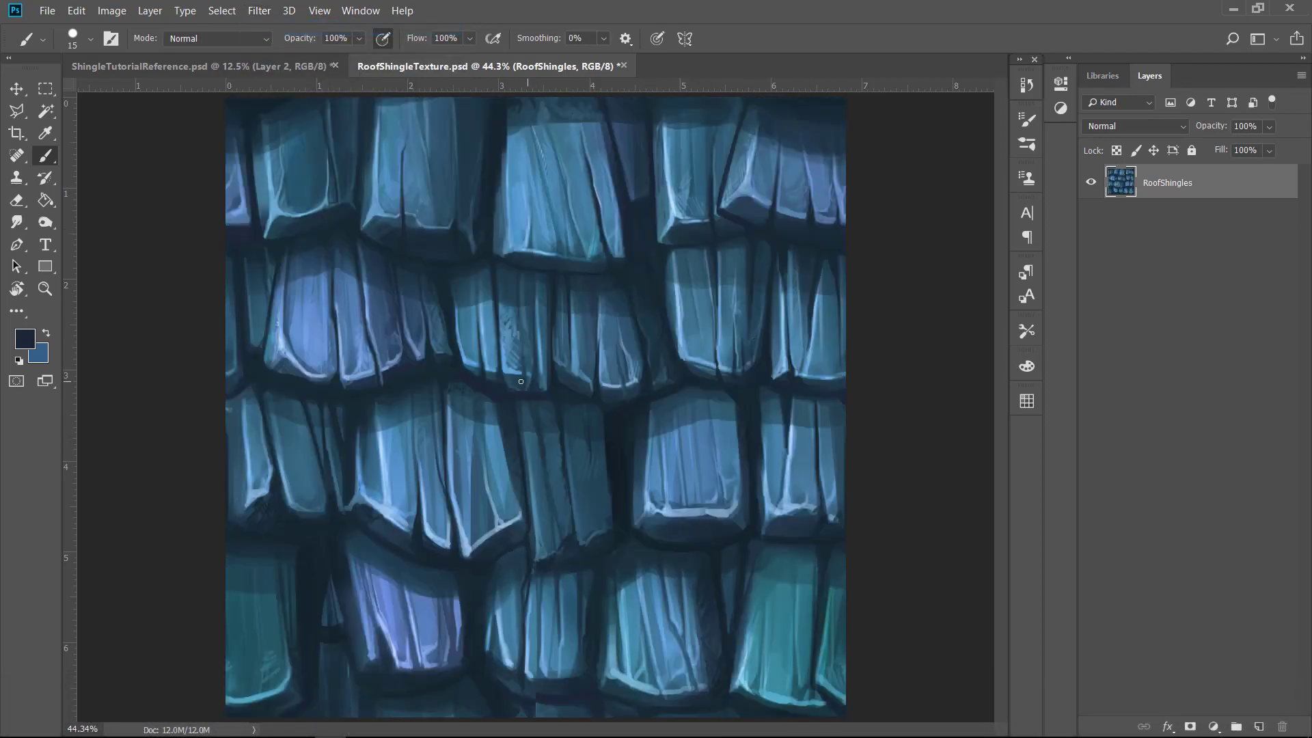
{"action": "left_click", "coordinate": [258, 10]}
{"action": "left_click", "coordinate": [273, 26]}
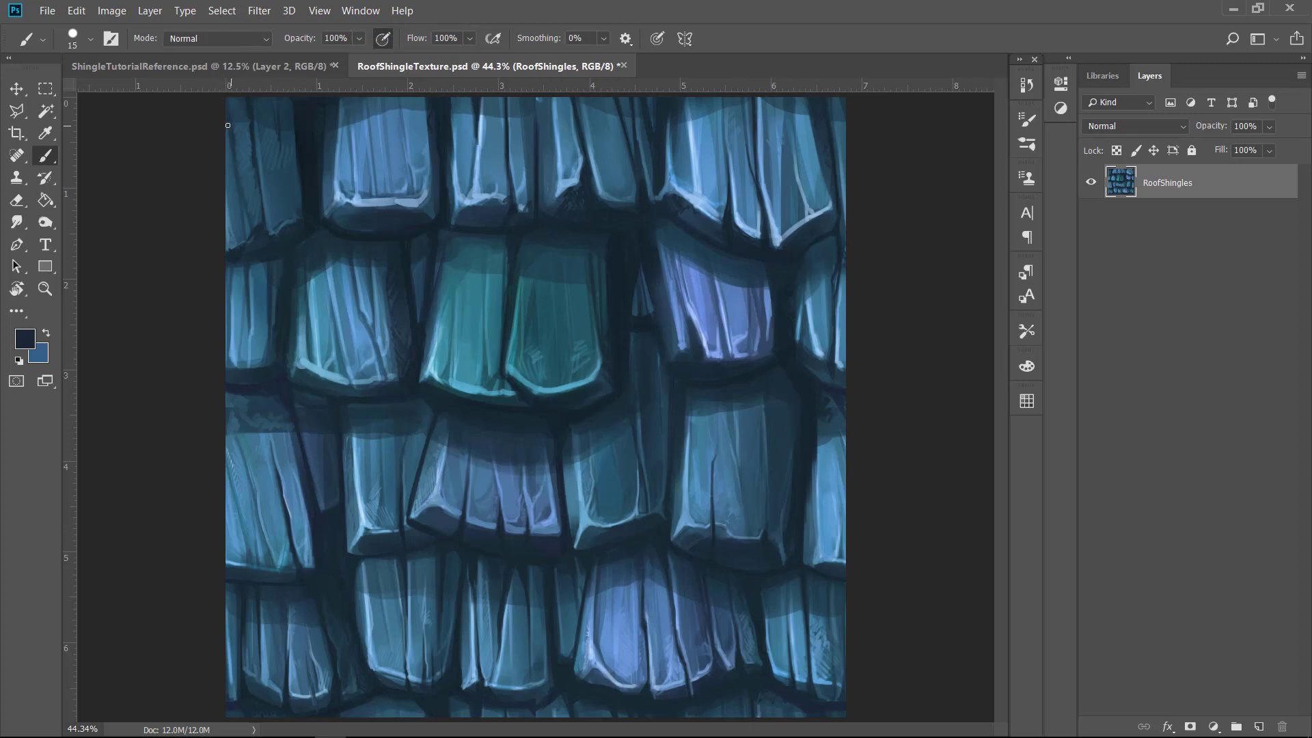
Step: Define the retouched texture as a pattern named RoofShingleTexture.psd
{"action": "left_click", "coordinate": [111, 11]}
{"action": "mouse_move", "coordinate": [84, 11]}
{"action": "left_click", "coordinate": [130, 434]}
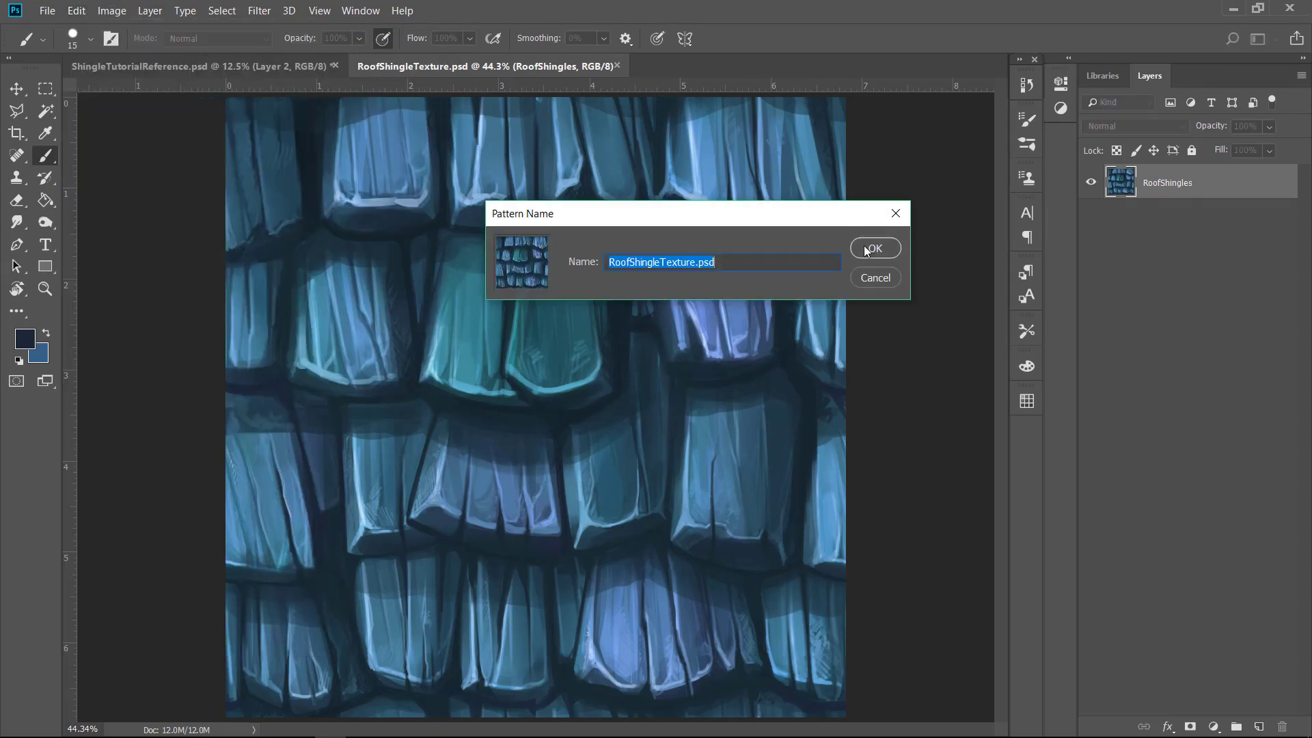
{"action": "left_click", "coordinate": [868, 250]}
Step: Preview the new pattern as a fill layer at 67% scale, then discard the layer
{"action": "left_click", "coordinate": [152, 10]}
{"action": "mouse_move", "coordinate": [170, 209]}
{"action": "left_click", "coordinate": [106, 238]}
{"action": "left_click", "coordinate": [831, 238]}
{"action": "left_click_drag", "start_coordinate": [992, 242], "coordinate": [966, 246]}
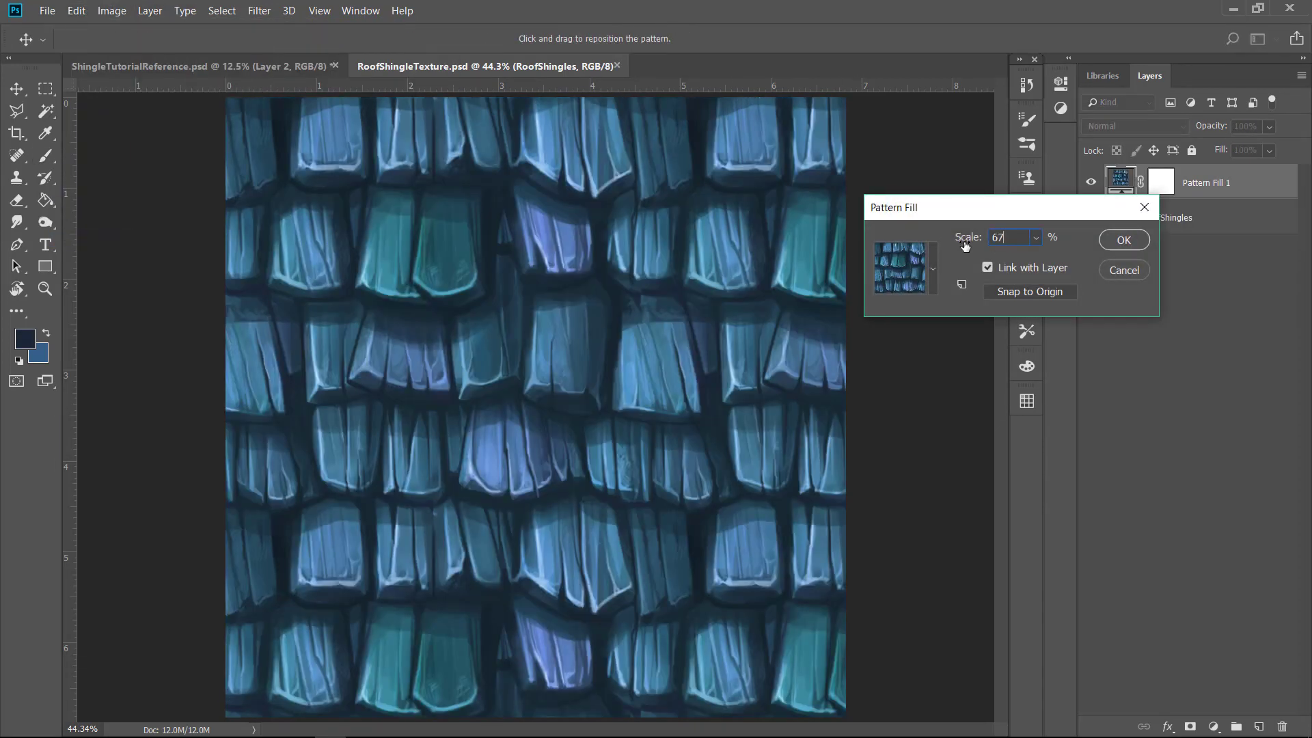
{"action": "left_click", "coordinate": [1116, 270]}
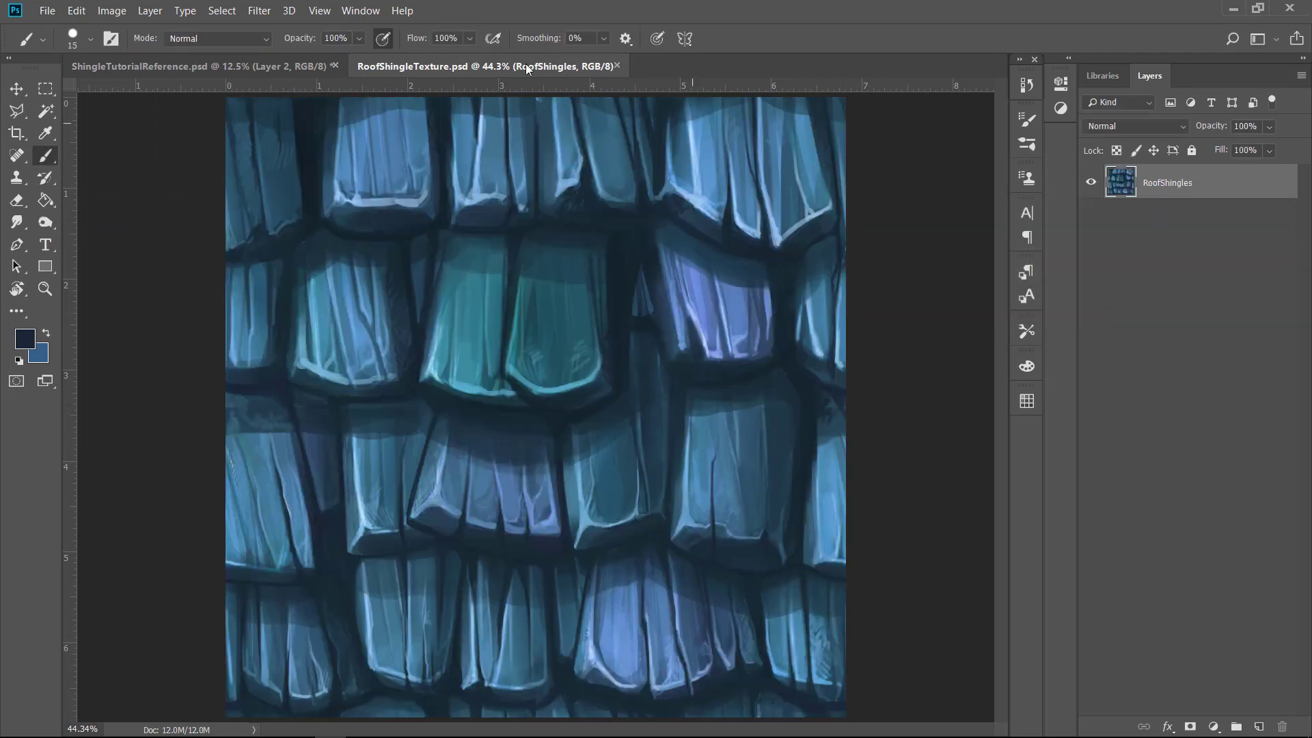
Step: Inspect the seams again by shifting the RoofShingles layer with the Offset filter and back
{"action": "left_click", "coordinate": [260, 10]}
{"action": "left_click", "coordinate": [291, 25]}
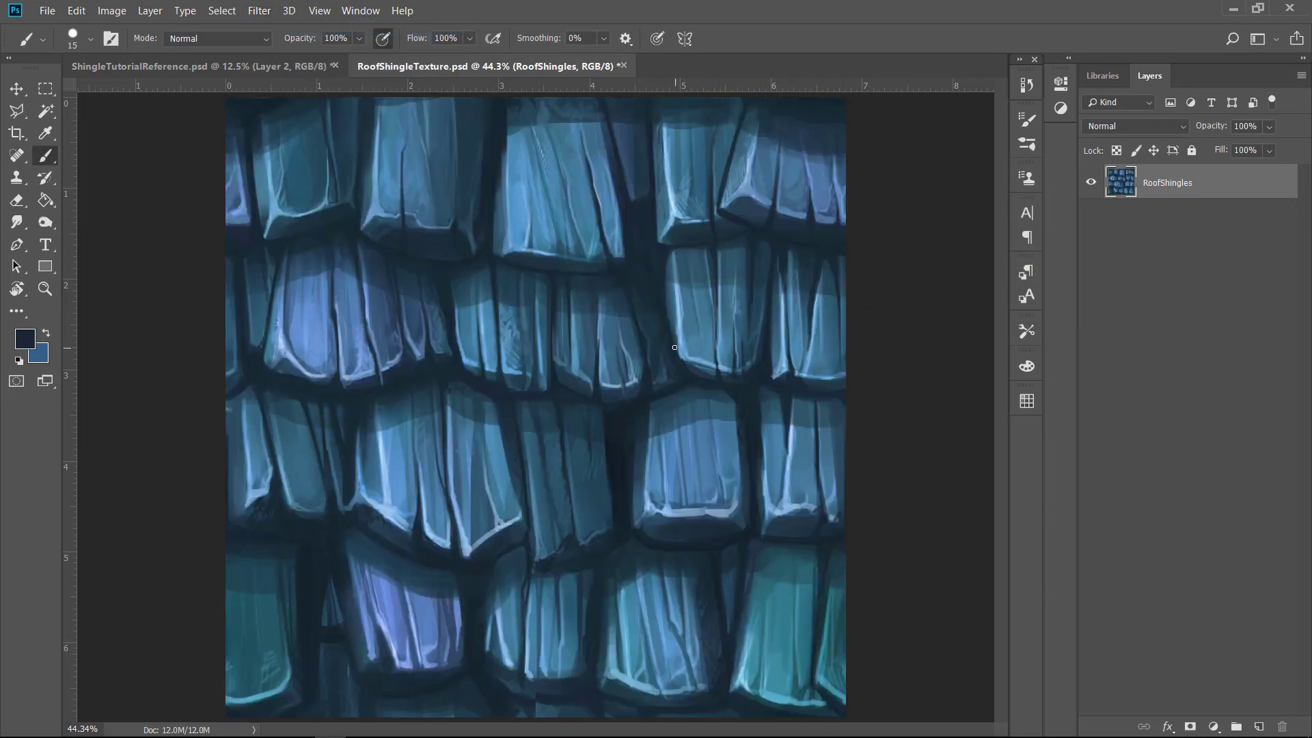
{"action": "key", "text": "ctrl+minus"}
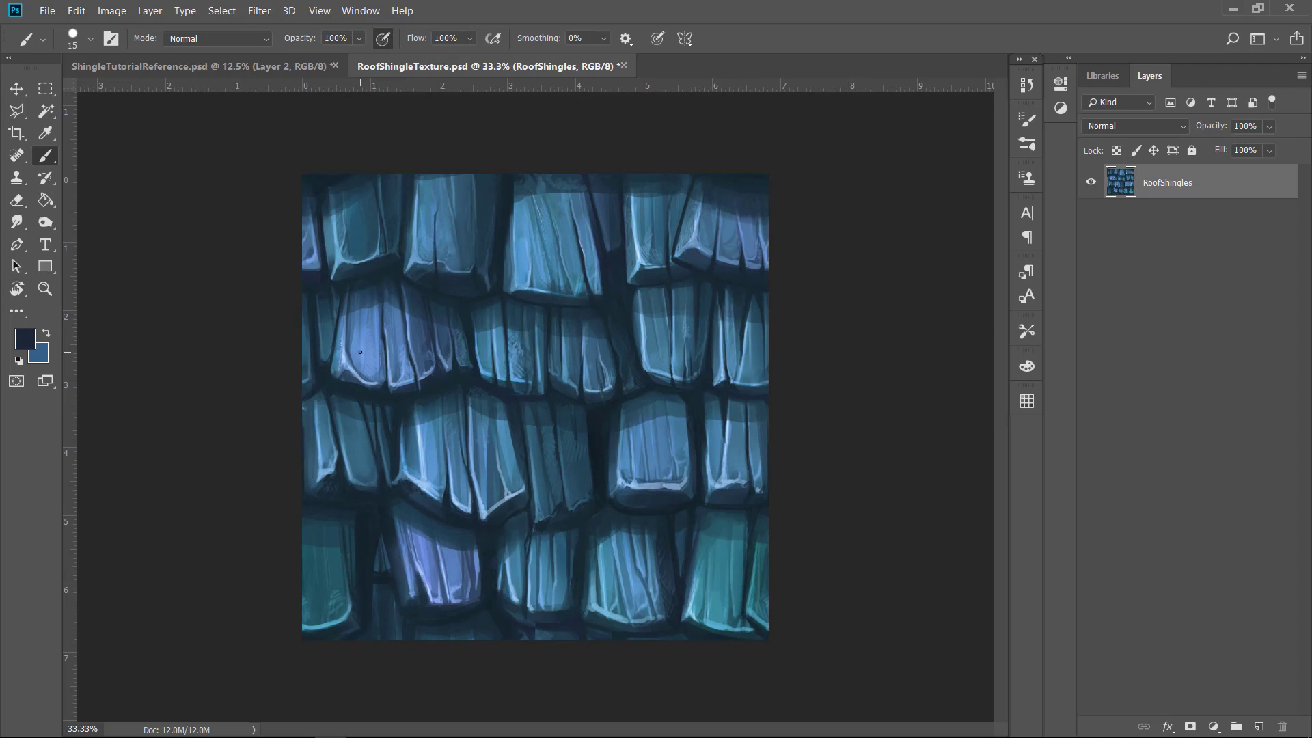
{"action": "left_click", "coordinate": [260, 11]}
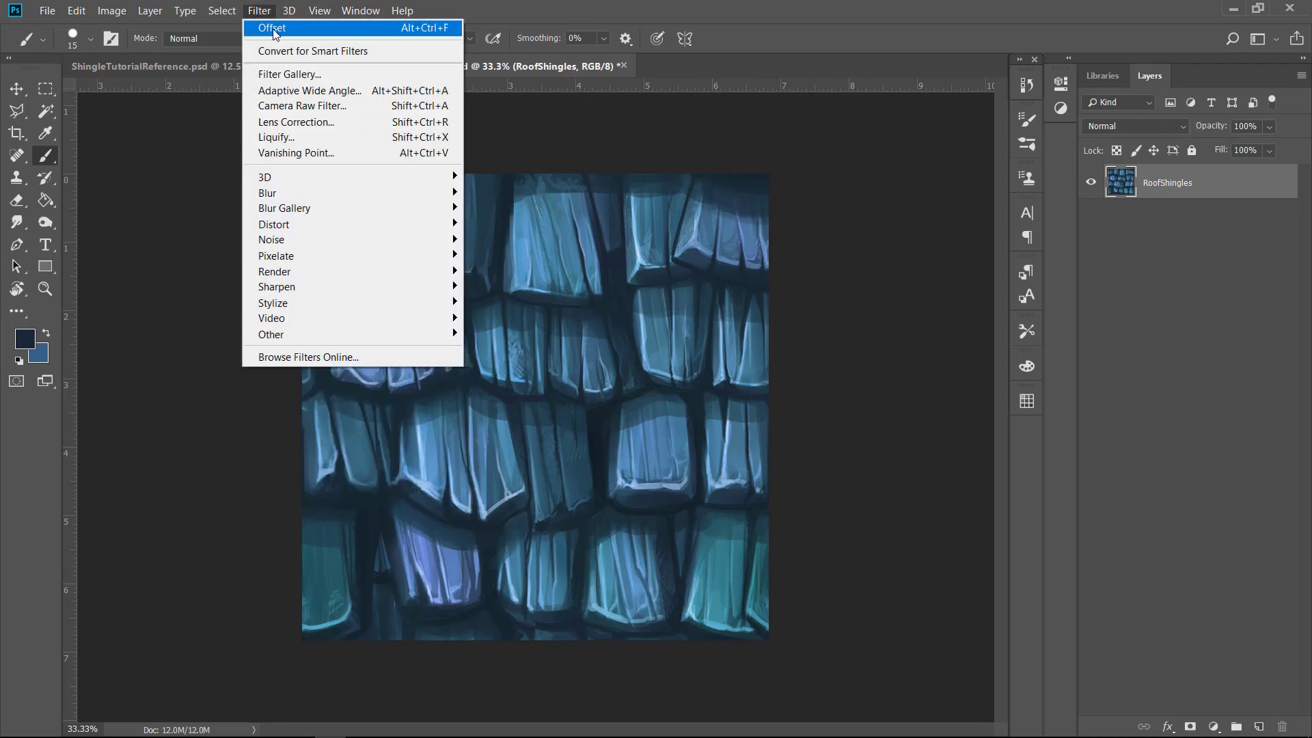
{"action": "left_click", "coordinate": [307, 26]}
Step: Try marking the tile's edge seam in bright yellow with the 15 px brush and checking it with the Offset filter
{"action": "left_click", "coordinate": [25, 338]}
{"action": "left_click", "coordinate": [882, 247]}
{"action": "left_click", "coordinate": [903, 424]}
{"action": "left_click", "coordinate": [1019, 239]}
{"action": "left_click", "coordinate": [761, 398]}
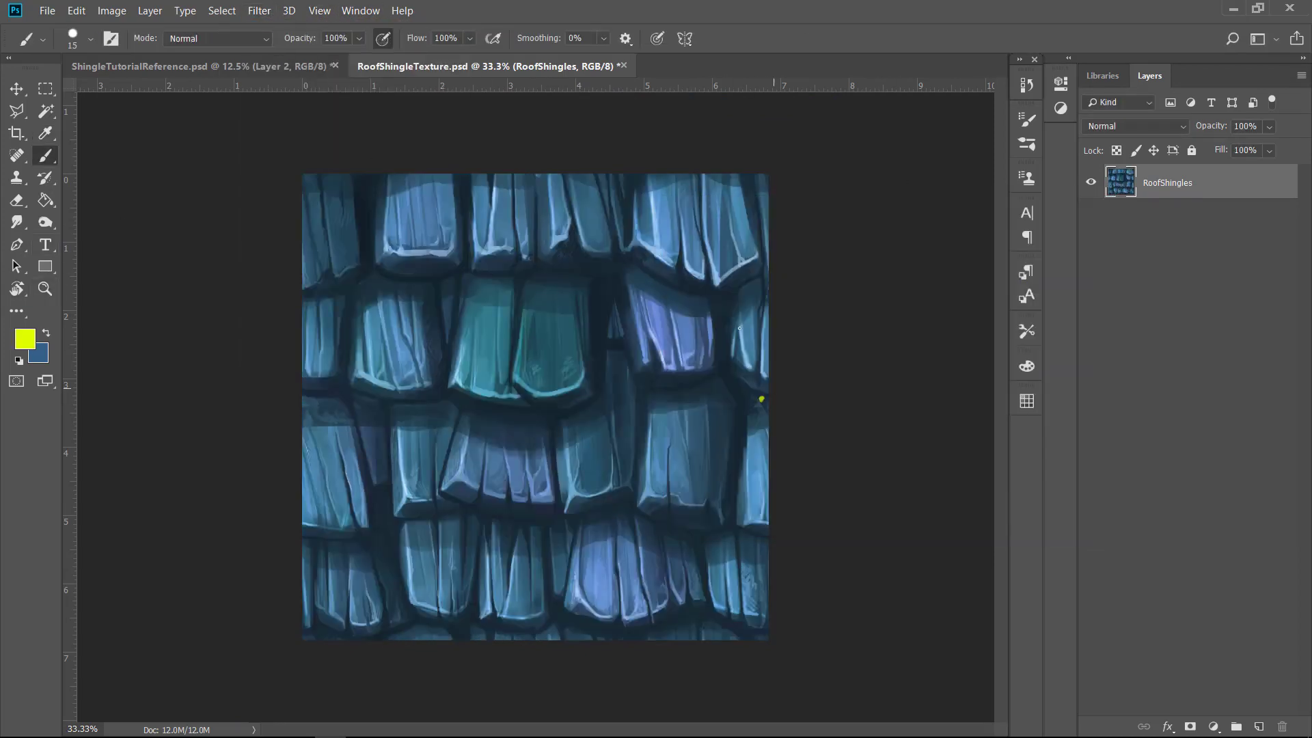
{"action": "left_click", "coordinate": [260, 11]}
{"action": "left_click", "coordinate": [277, 27]}
{"action": "key", "text": "ctrl+z"}
Step: Paint sampled dark blue with the brush along the bottom edge of the tile, under the middle shingles of the last full row
{"action": "key", "text": "ctrl+plus"}
{"action": "key", "text": "ctrl+plus"}
{"action": "left_click_drag", "start_coordinate": [543, 562], "coordinate": [566, 188]}
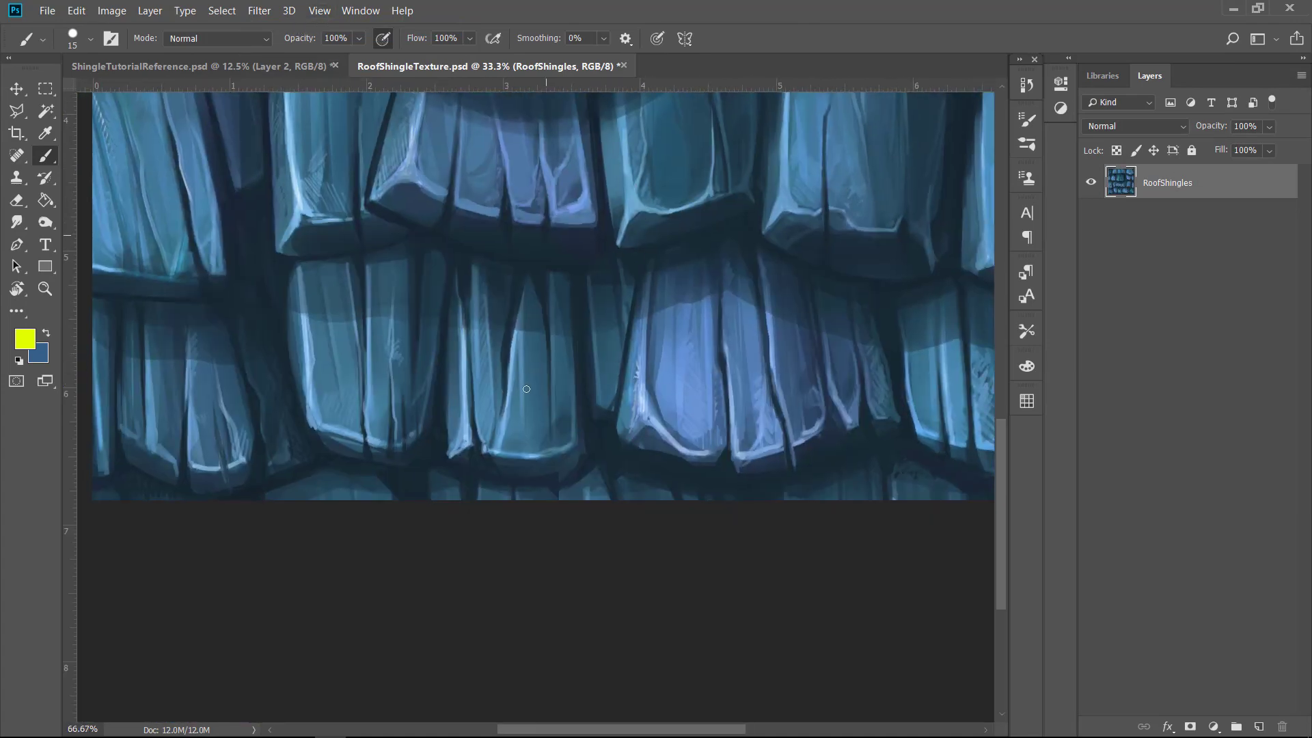
{"action": "key", "text": "u"}
{"action": "left_click", "coordinate": [563, 191]}
{"action": "key", "text": "Escape"}
{"action": "left_click", "coordinate": [48, 156]}
{"action": "left_click", "coordinate": [547, 475], "text": "alt"}
{"action": "left_click", "coordinate": [530, 477], "text": "alt"}
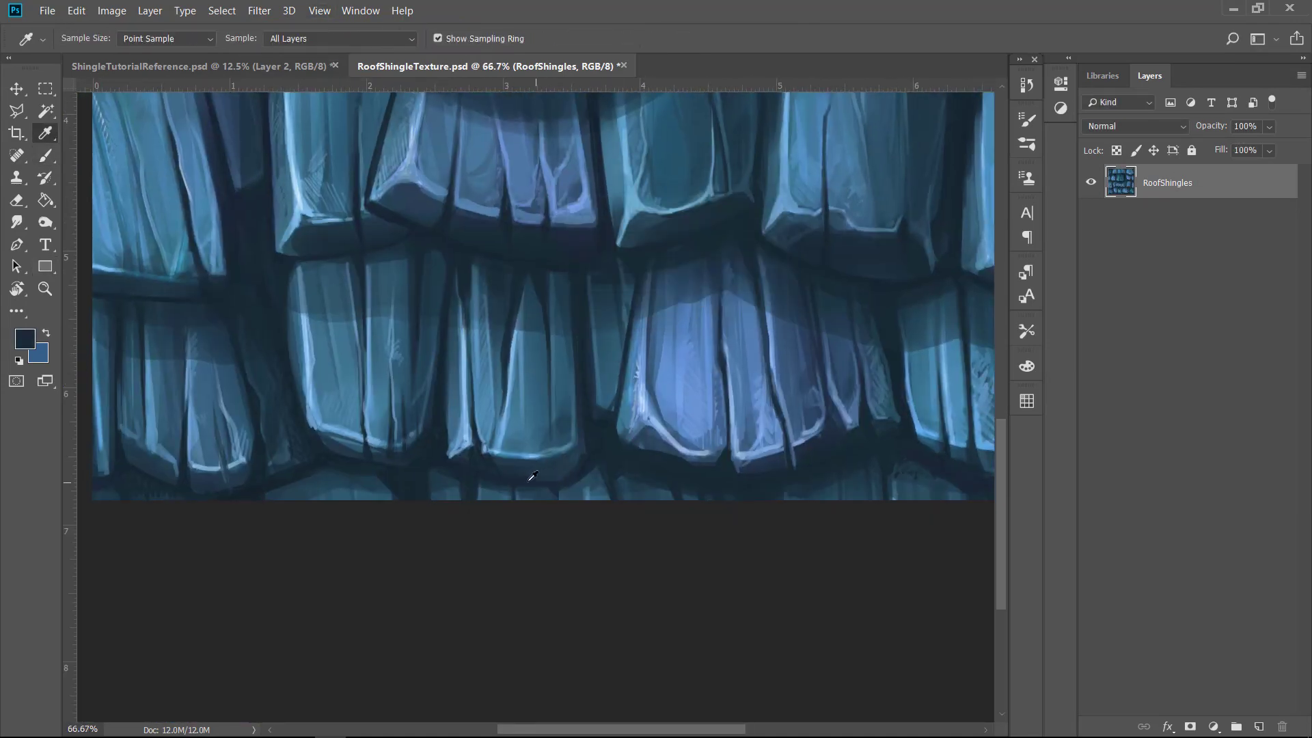
{"action": "left_click_drag", "start_coordinate": [531, 479], "coordinate": [565, 478]}
{"action": "scroll", "coordinate": [445, 146], "scroll_direction": "up", "scroll_amount": 5}
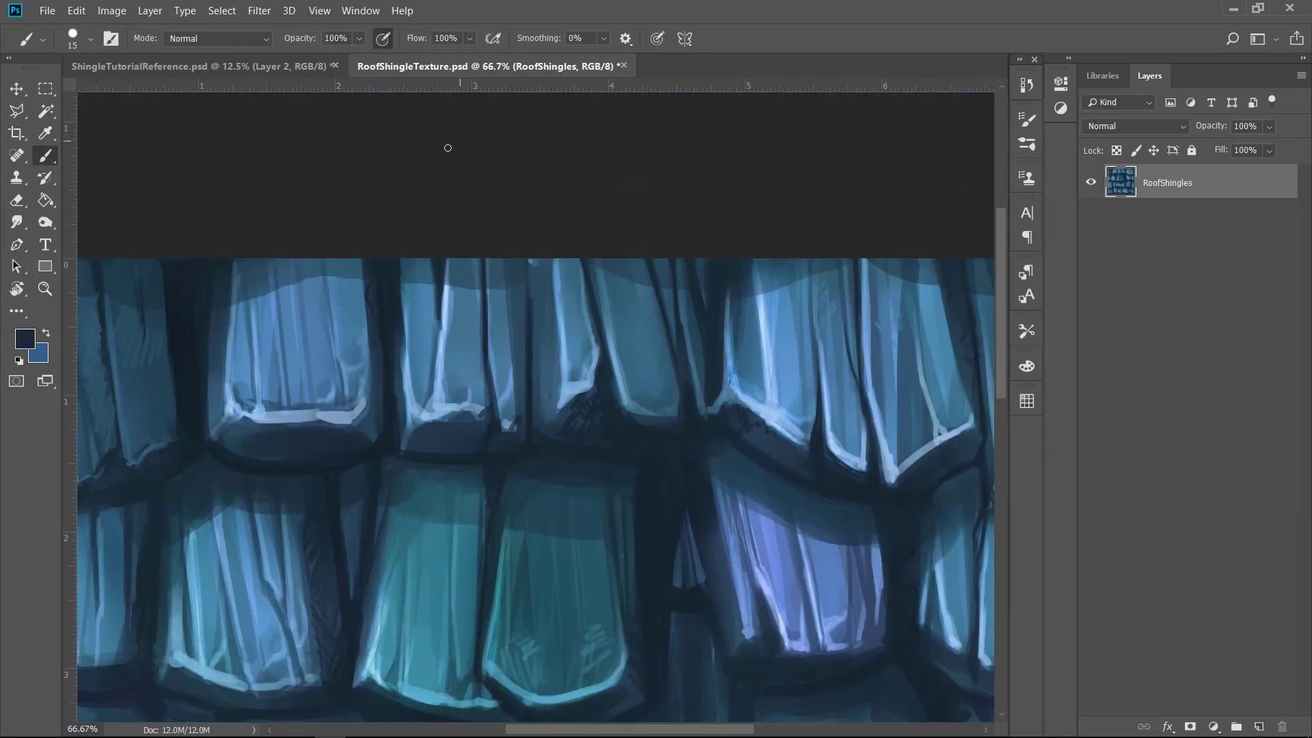
{"action": "scroll", "coordinate": [530, 269], "scroll_direction": "down", "scroll_amount": 4}
Step: Offset the tile and blend the exposed seam beneath the bottom-row shingles with dark blues sampled nearby
{"action": "left_click", "coordinate": [259, 10]}
{"action": "left_click", "coordinate": [274, 28]}
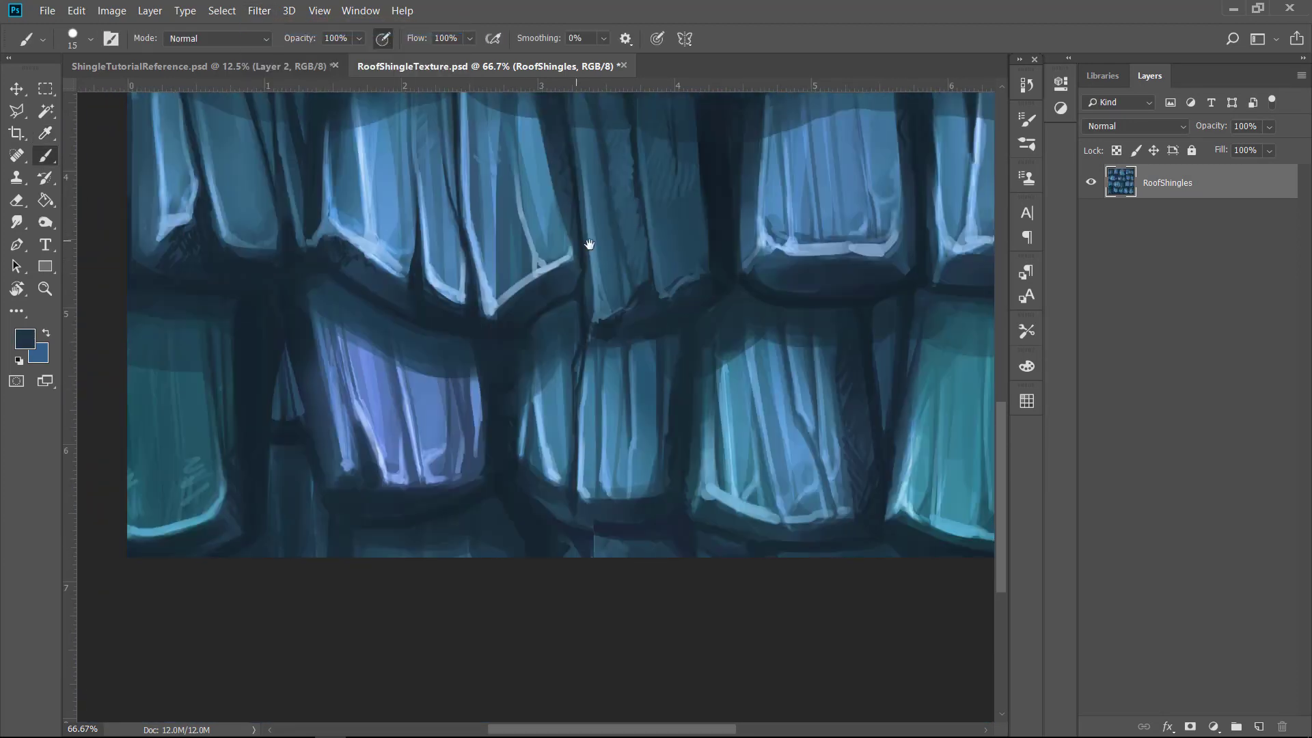
{"action": "mouse_move", "coordinate": [596, 497]}
{"action": "left_mouse_down"}
{"action": "mouse_move", "coordinate": [570, 456]}
{"action": "mouse_move", "coordinate": [565, 477]}
{"action": "mouse_move", "coordinate": [614, 497]}
{"action": "mouse_move", "coordinate": [558, 500]}
{"action": "mouse_move", "coordinate": [592, 496]}
{"action": "left_mouse_up"}
{"action": "left_click", "coordinate": [530, 475], "text": "alt"}
{"action": "left_click", "coordinate": [571, 503], "text": "alt"}
{"action": "left_click", "coordinate": [561, 491], "text": "alt"}
{"action": "scroll", "coordinate": [623, 392], "scroll_direction": "up", "scroll_amount": 10}
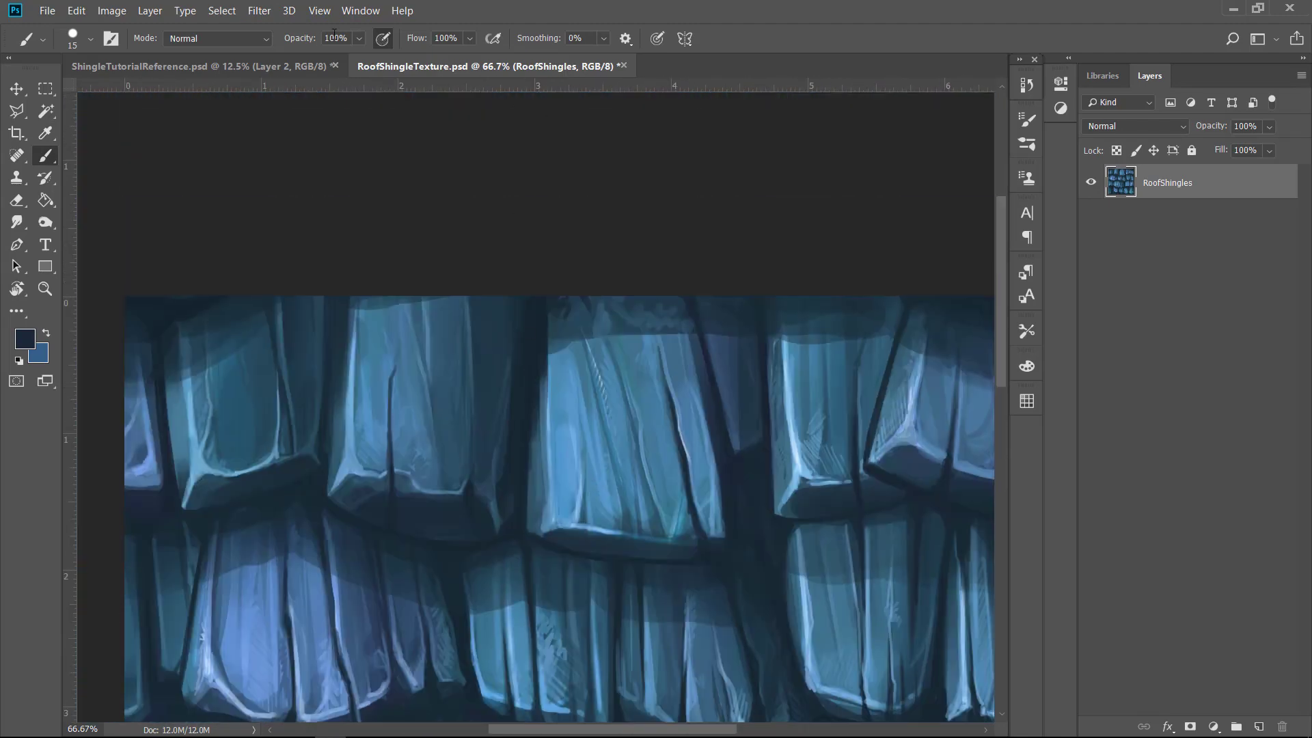
Step: Shift the texture back with the Offset filter, fit it in view and save the file
{"action": "left_click", "coordinate": [259, 11]}
{"action": "left_click", "coordinate": [293, 27]}
{"action": "key", "text": "ctrl+minus"}
{"action": "key", "text": "ctrl+minus"}
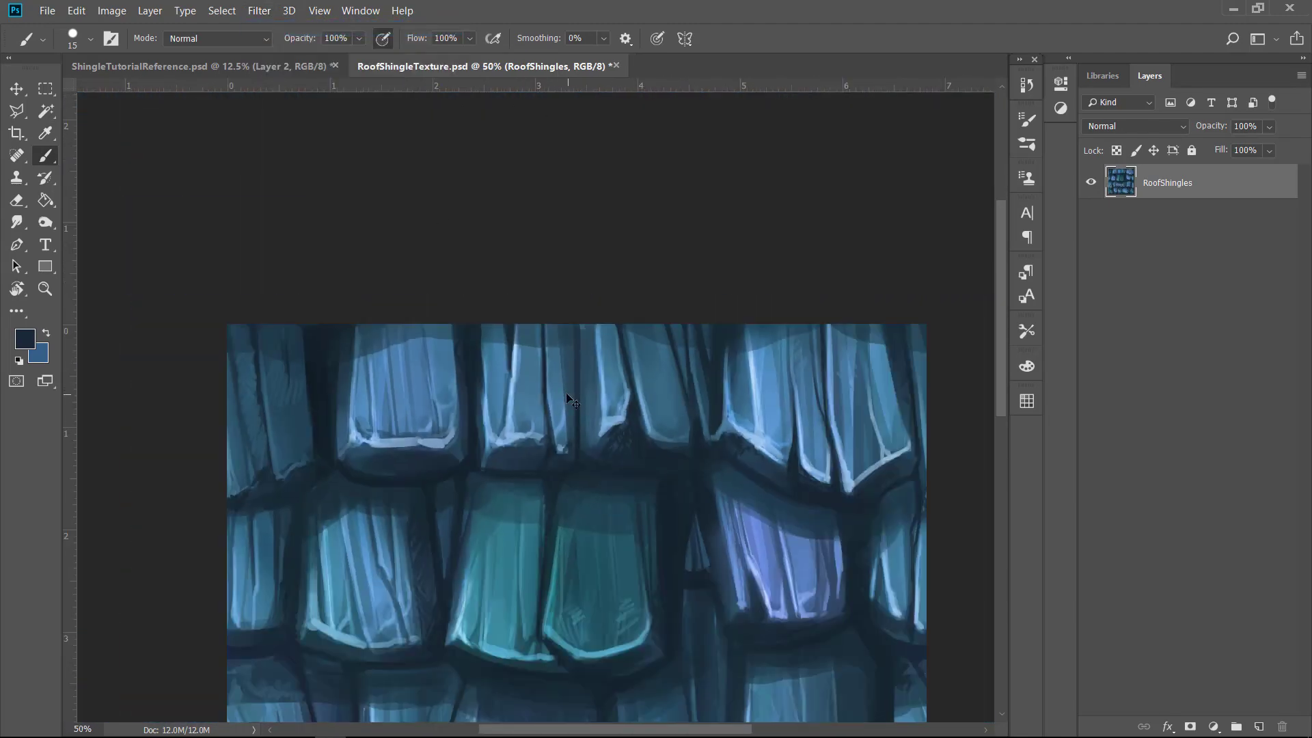
{"action": "key", "text": "z"}
{"action": "left_click_drag", "start_coordinate": [369, 126], "coordinate": [398, 126]}
{"action": "key", "text": "ctrl+s"}
Step: Define the corrected shingle texture as a new pattern
{"action": "left_click", "coordinate": [111, 10]}
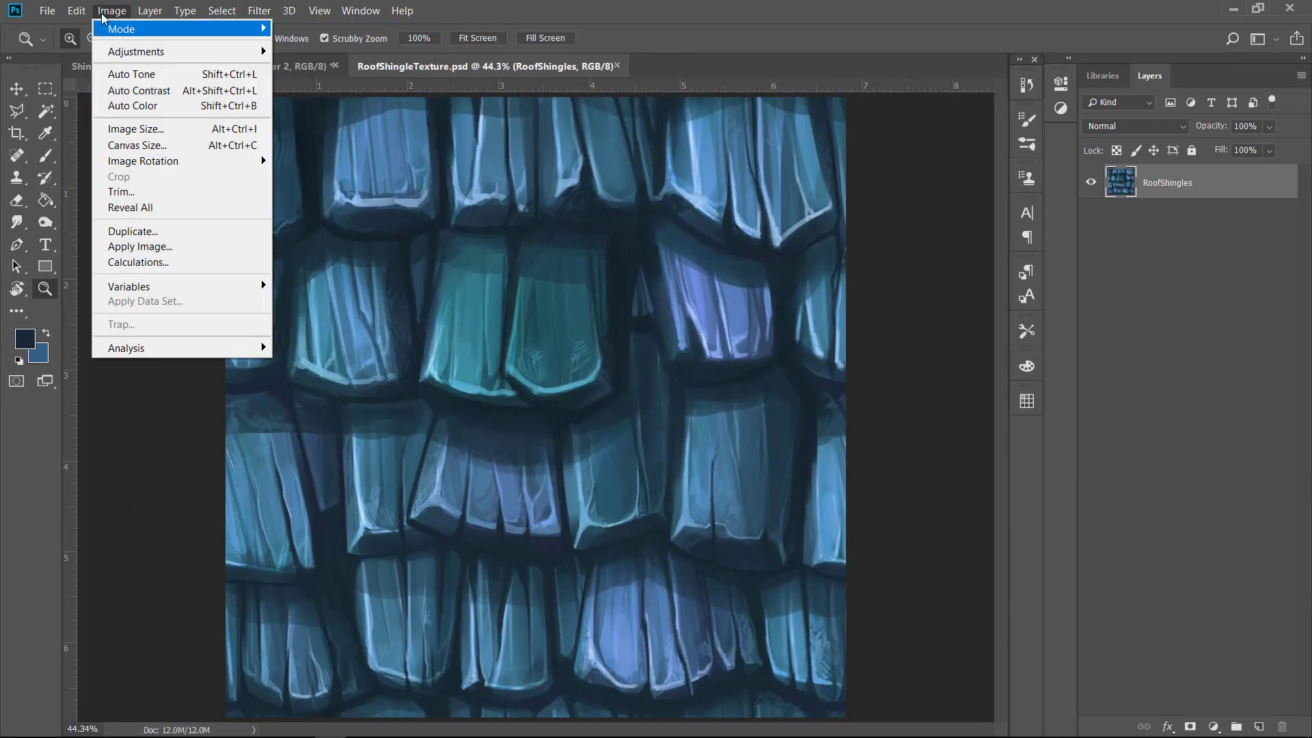
{"action": "mouse_move", "coordinate": [76, 11]}
{"action": "left_click", "coordinate": [159, 433]}
{"action": "key", "text": "Return"}
Step: Add a pattern fill layer of the corrected shingle texture at 67% scale
{"action": "left_click", "coordinate": [111, 10]}
{"action": "mouse_move", "coordinate": [149, 10]}
{"action": "mouse_move", "coordinate": [190, 210]}
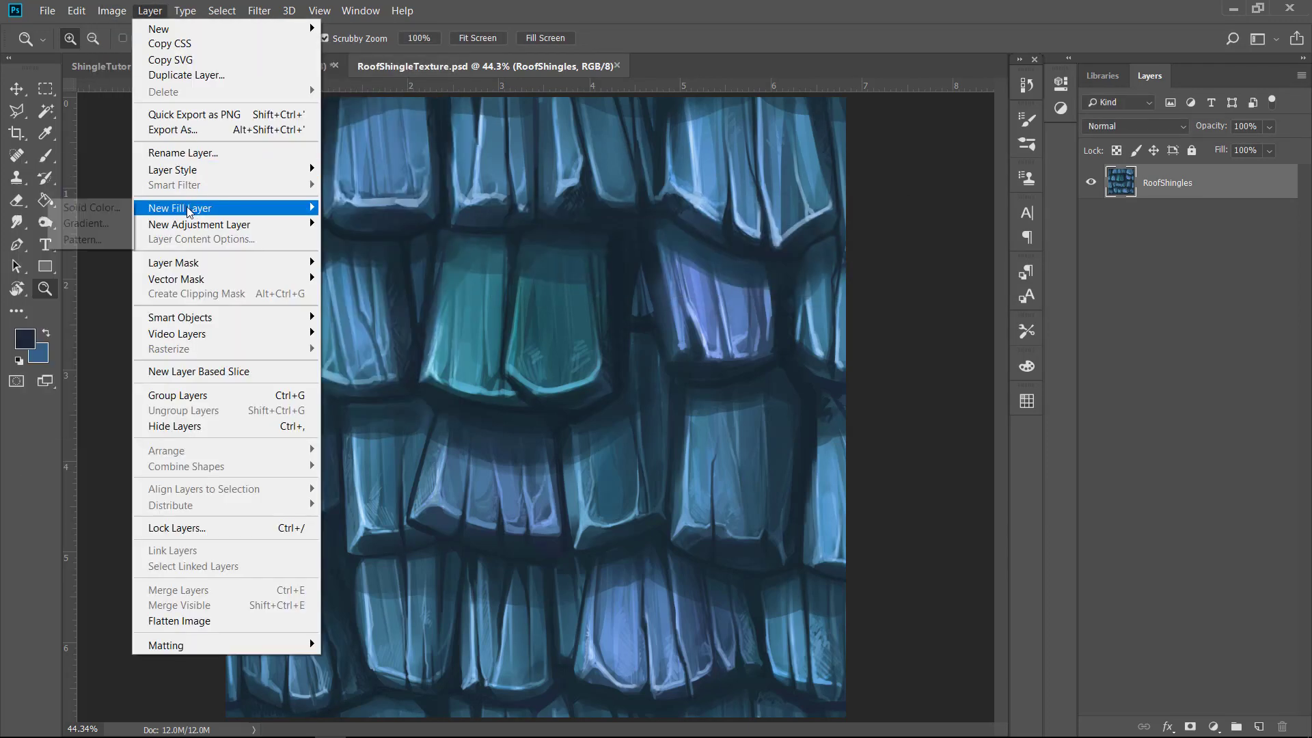
{"action": "left_click", "coordinate": [88, 242]}
{"action": "left_click", "coordinate": [834, 237]}
{"action": "type", "text": "67"}
{"action": "left_click", "coordinate": [1122, 241]}
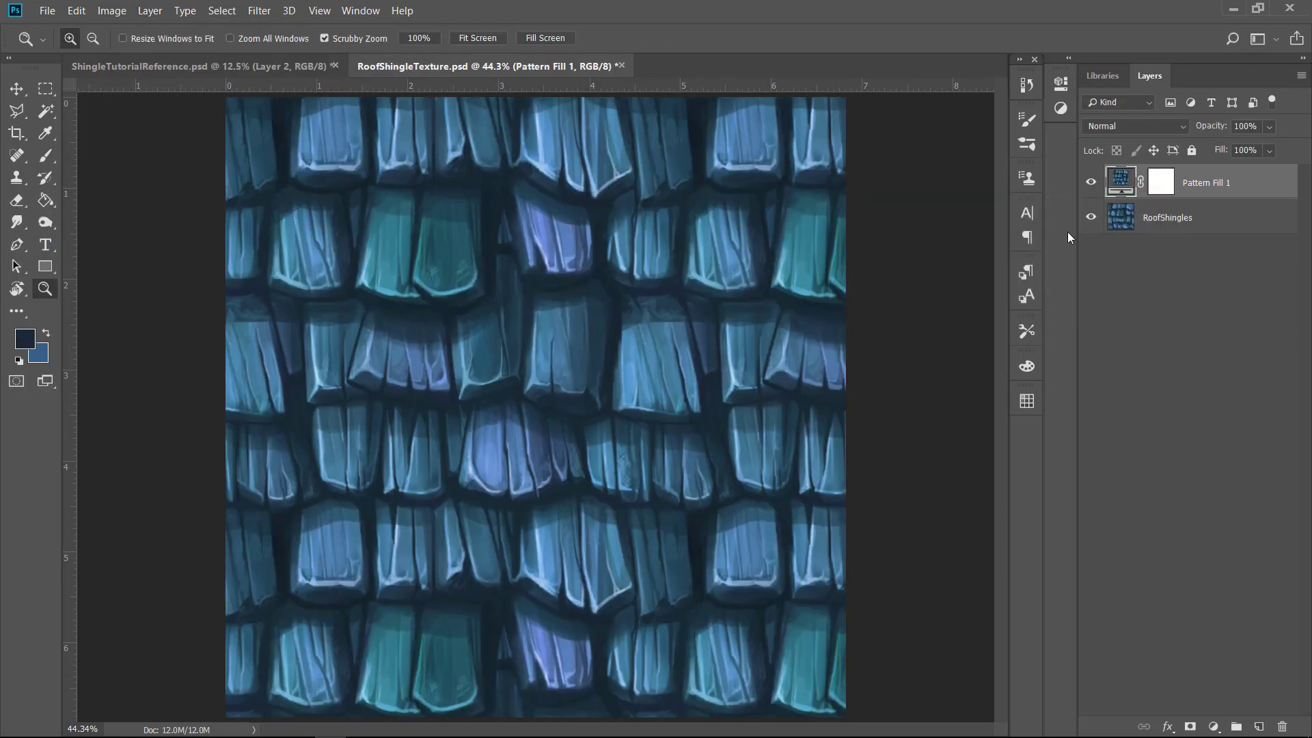